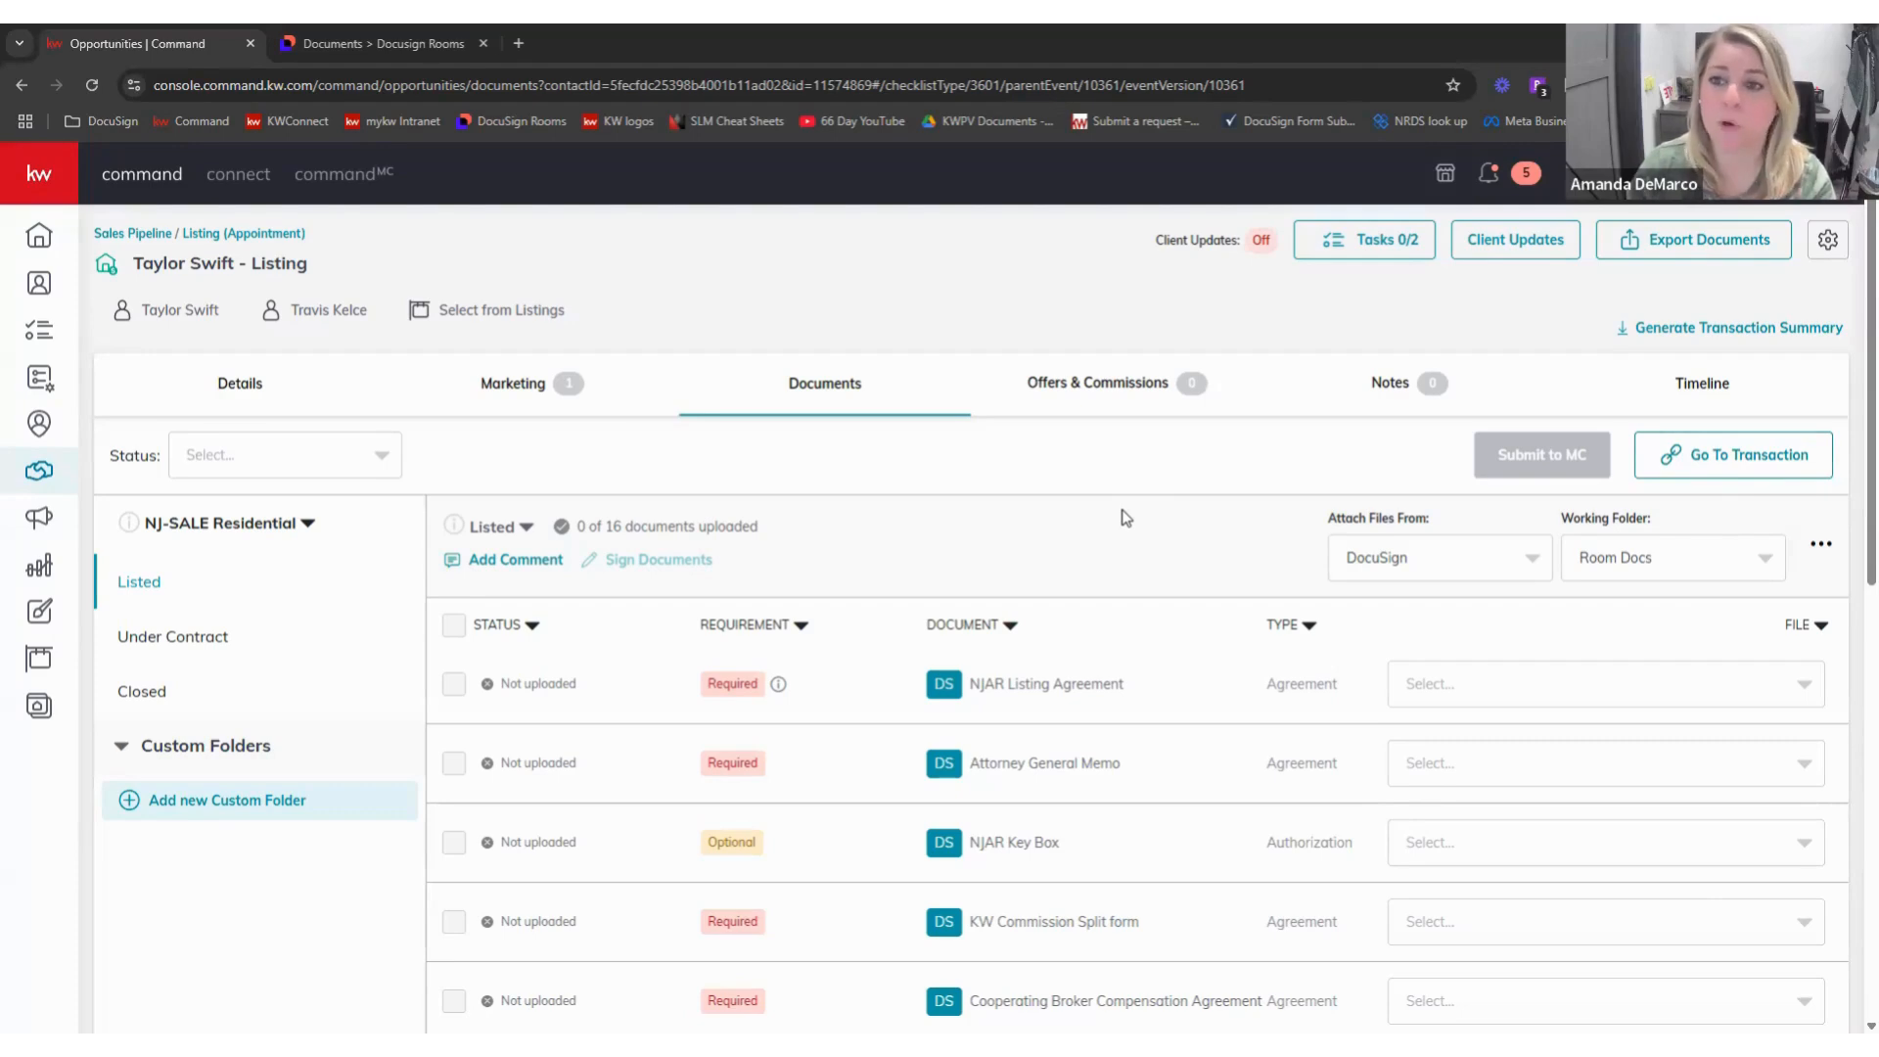
- Scan the Command listing checklist, then switch to the DocuSign Rooms documents tab
scroll(944, 626, "down", 2)
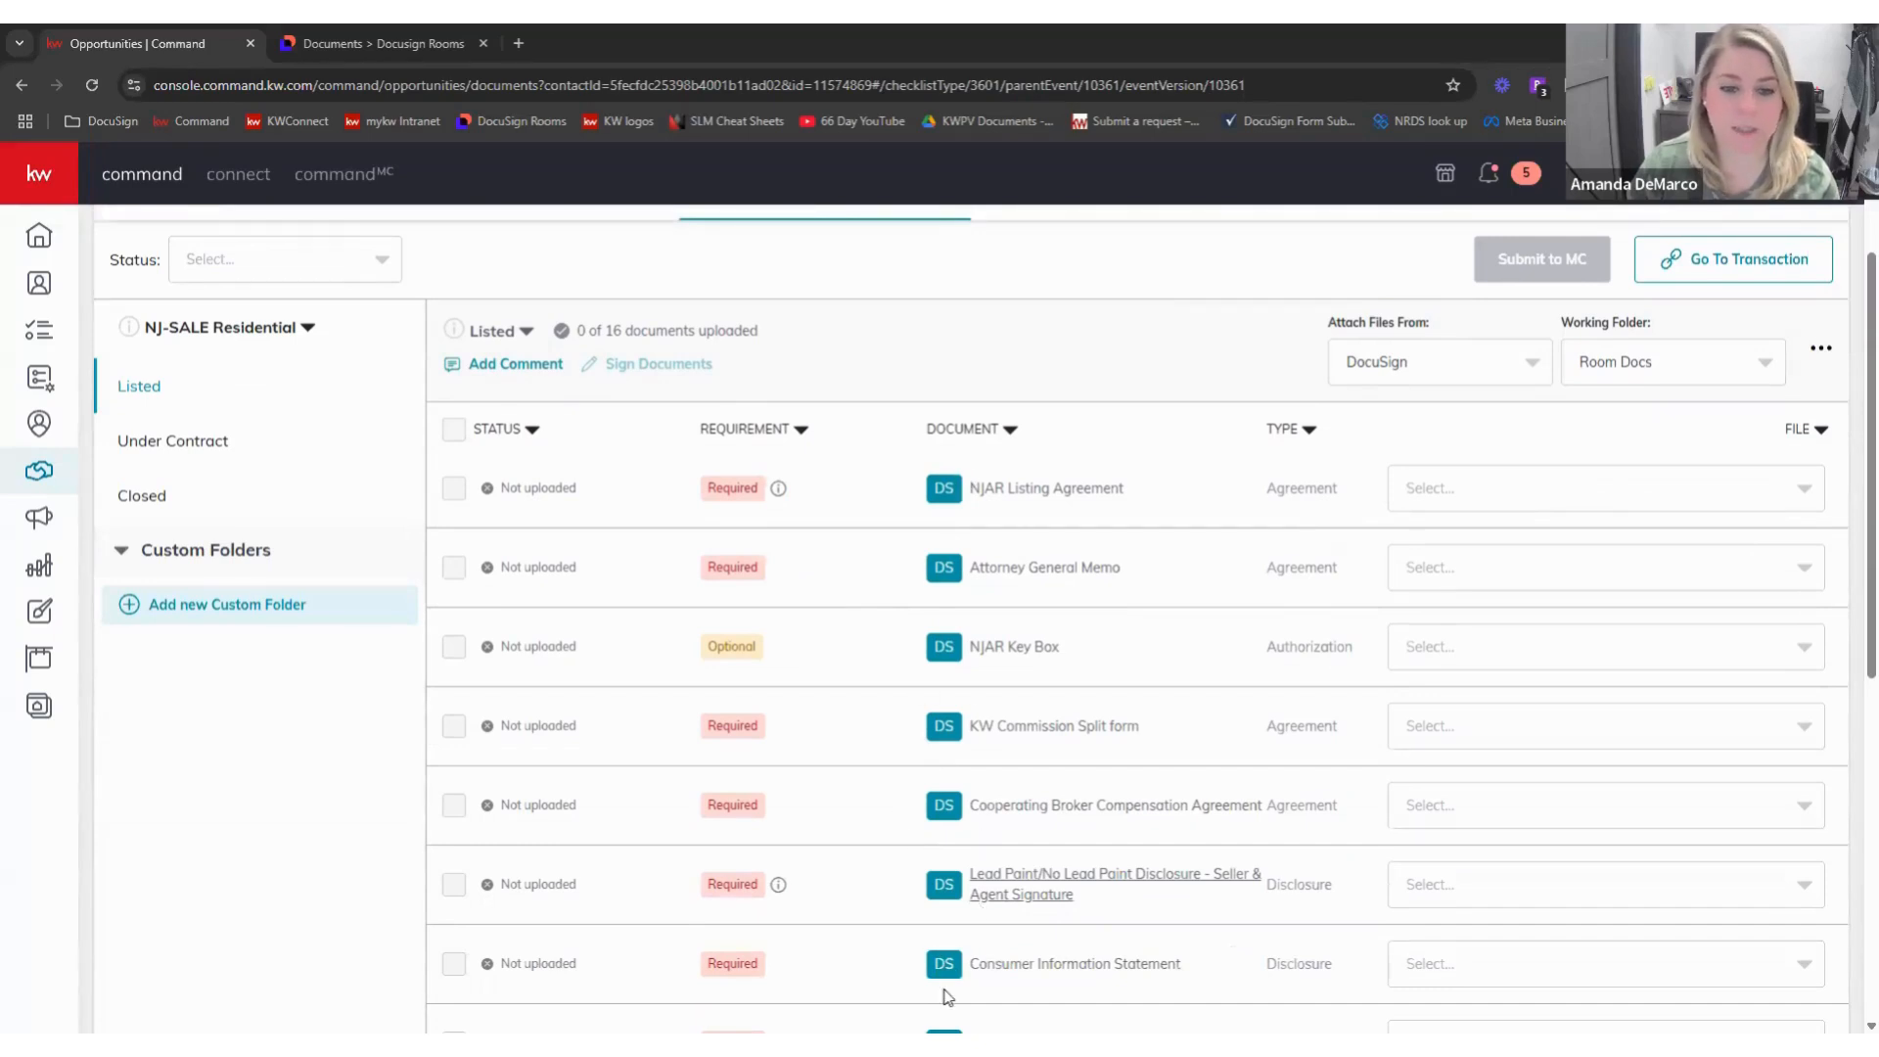
left_click(397, 49)
- Browse the room's documents, switch between grid and list view, and open the Actions list
scroll(741, 813, "down", 5)
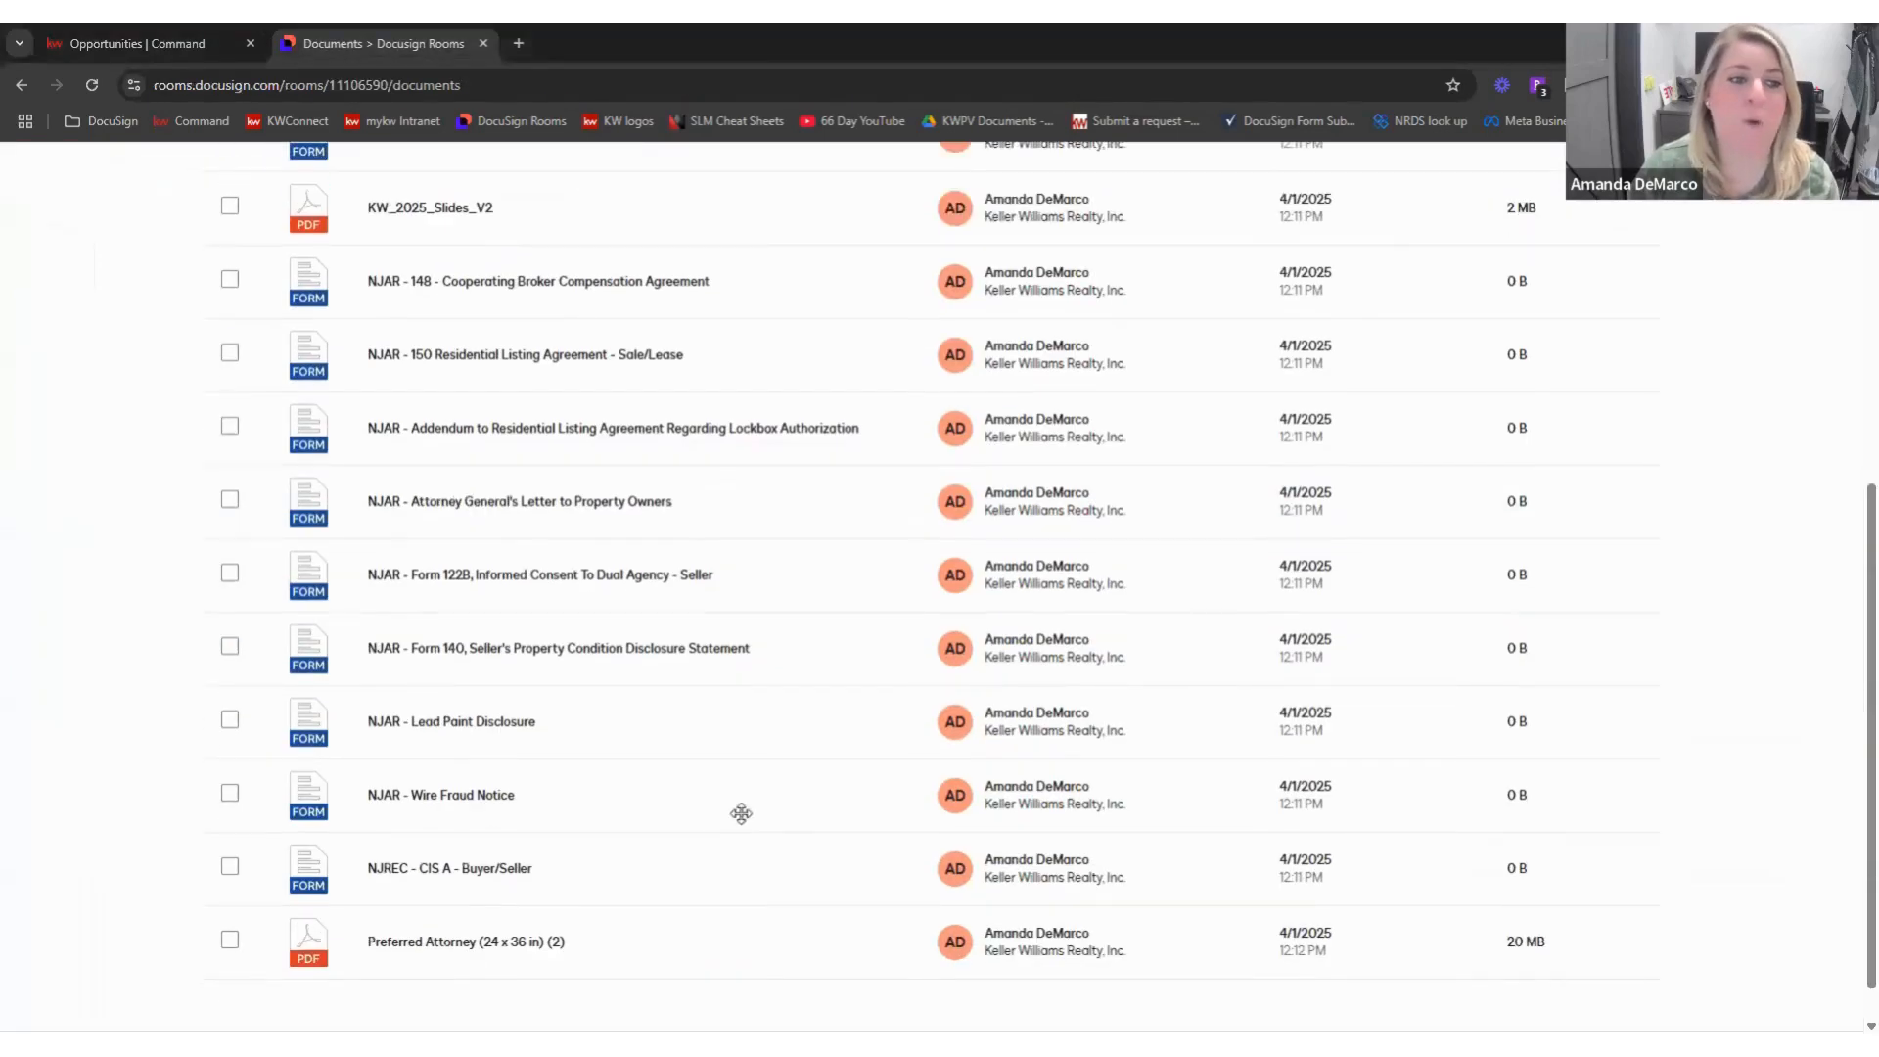
scroll(741, 813, "up", 10)
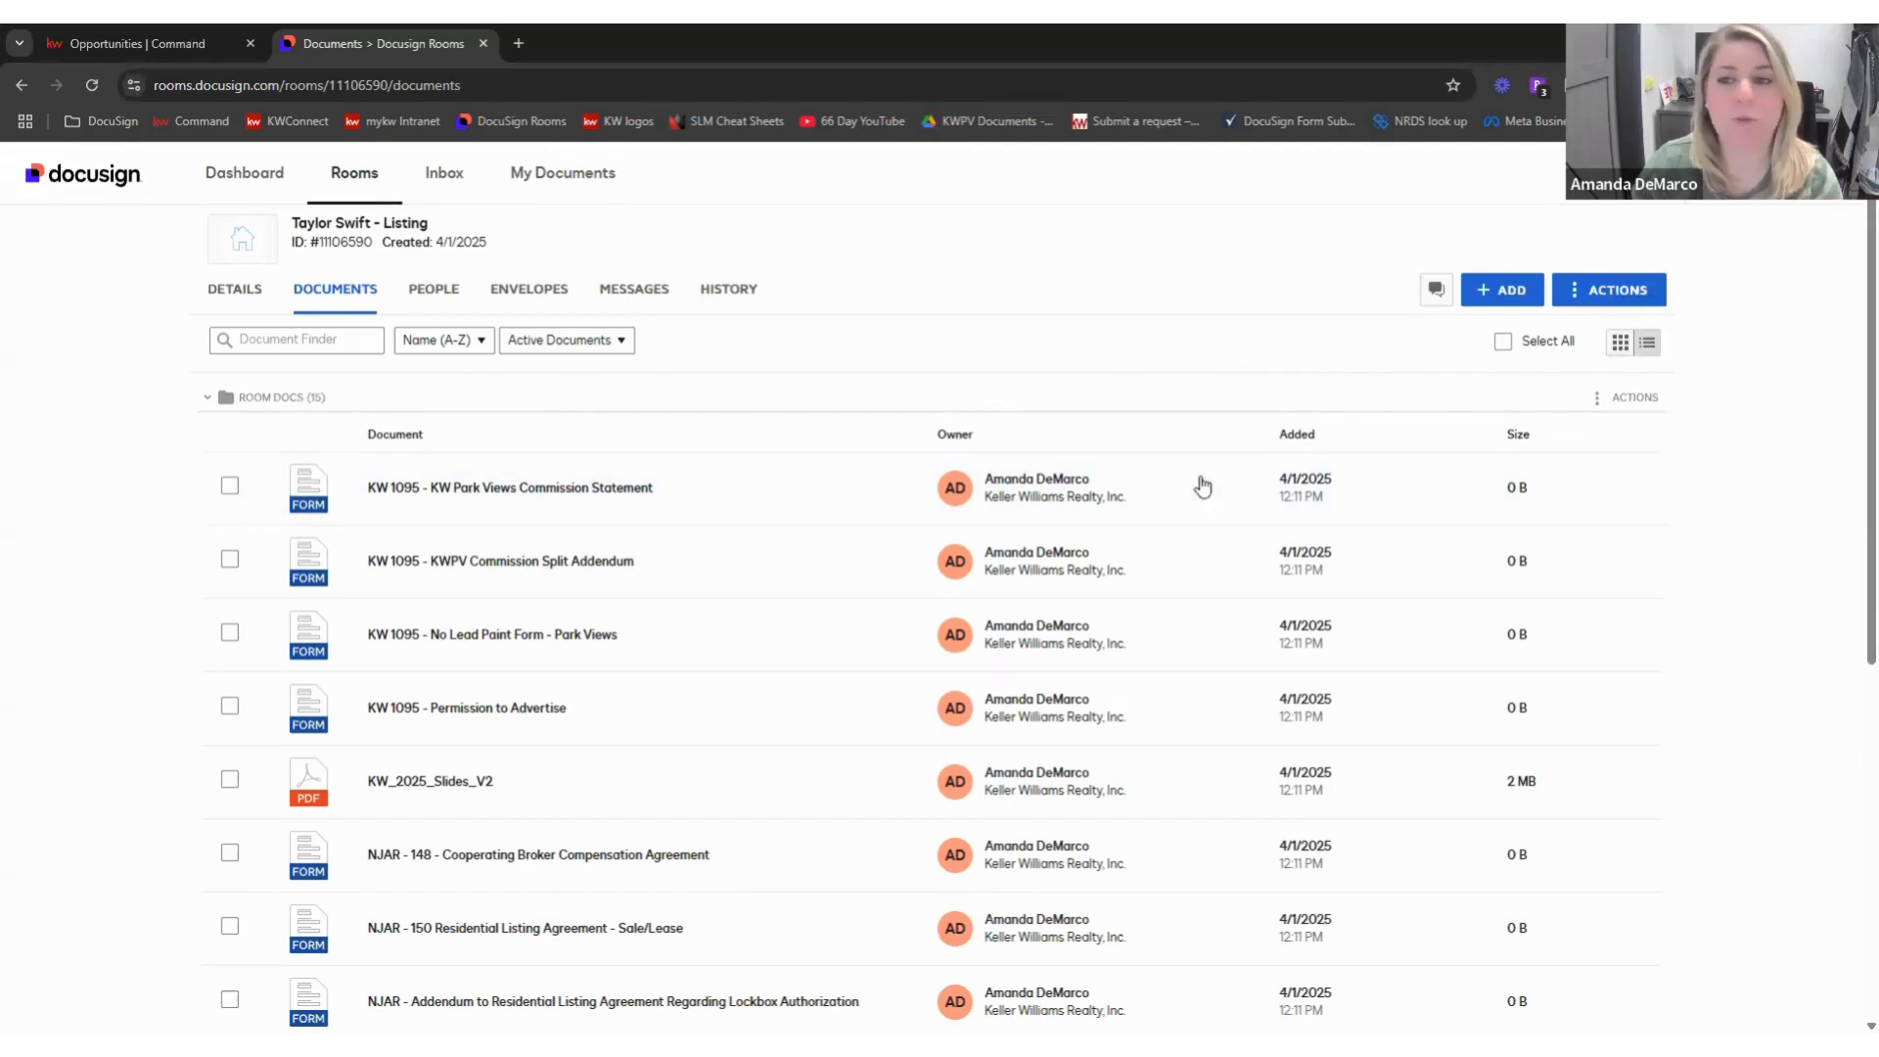
left_click(1617, 347)
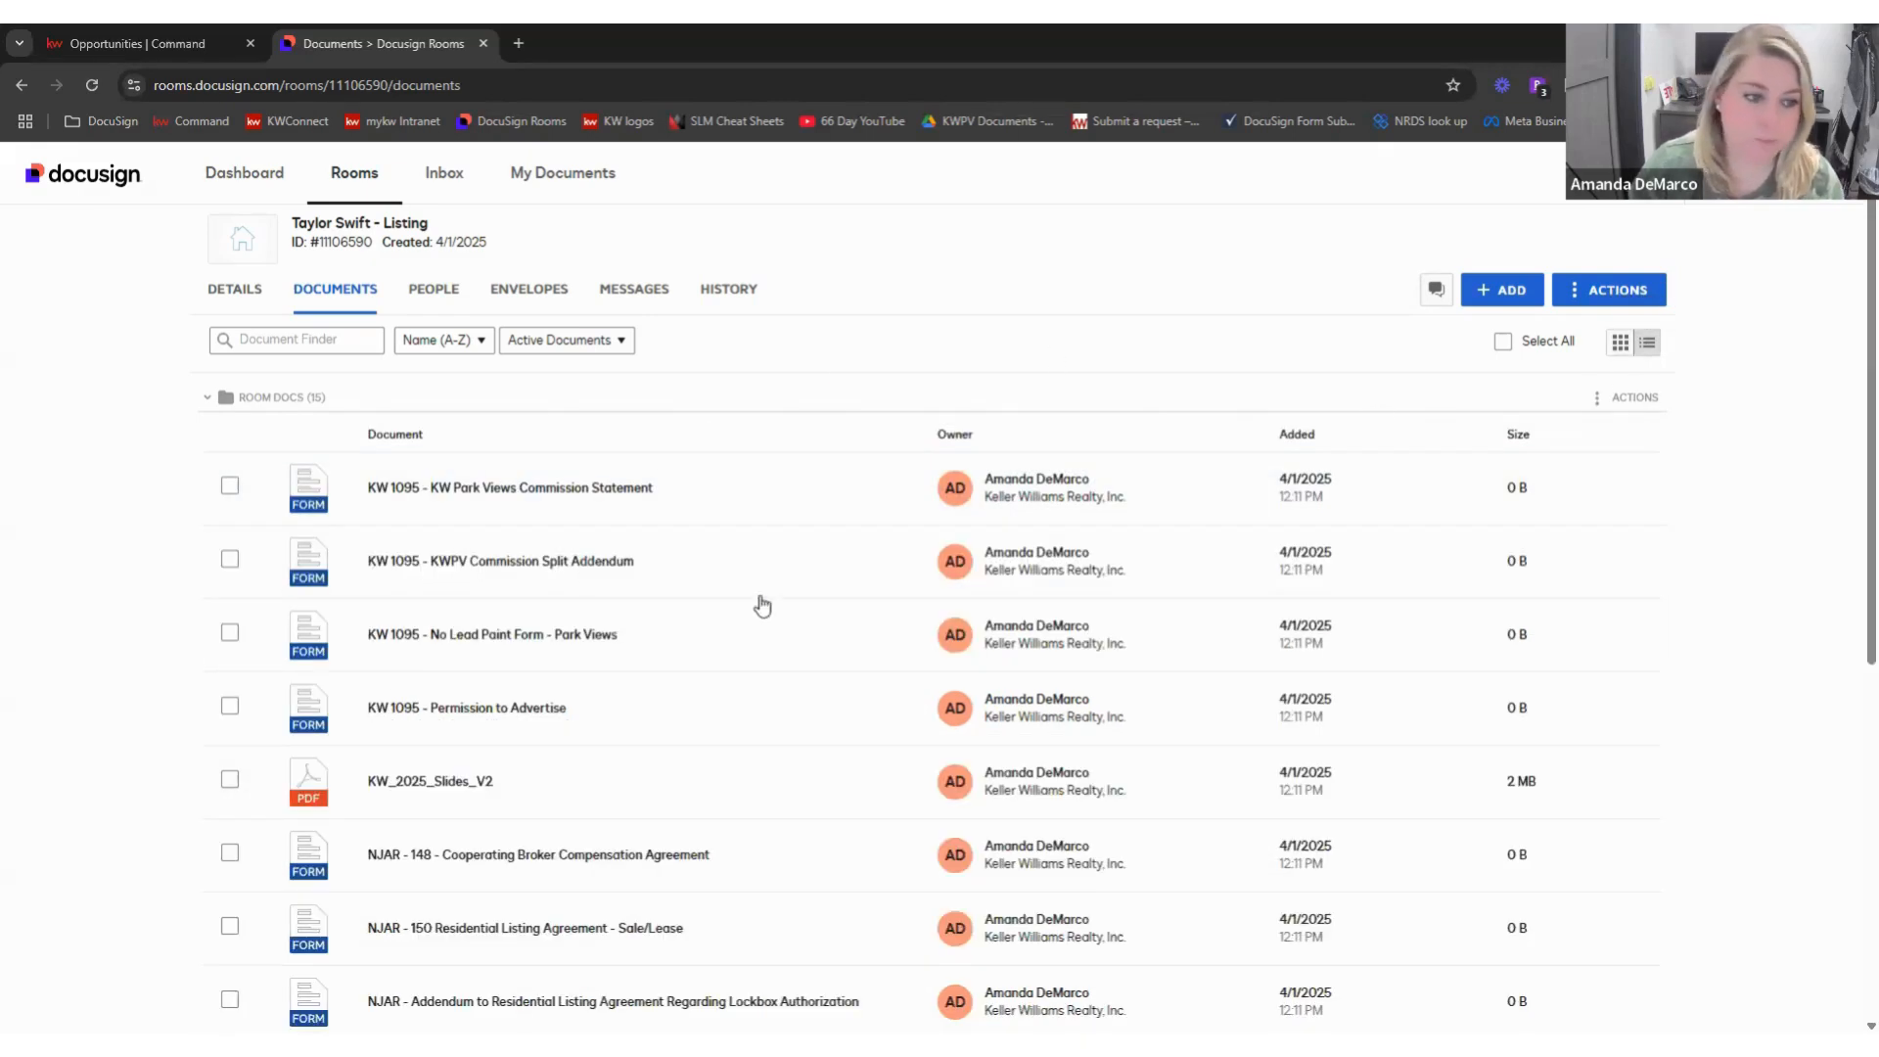
scroll(860, 585, "down", 2)
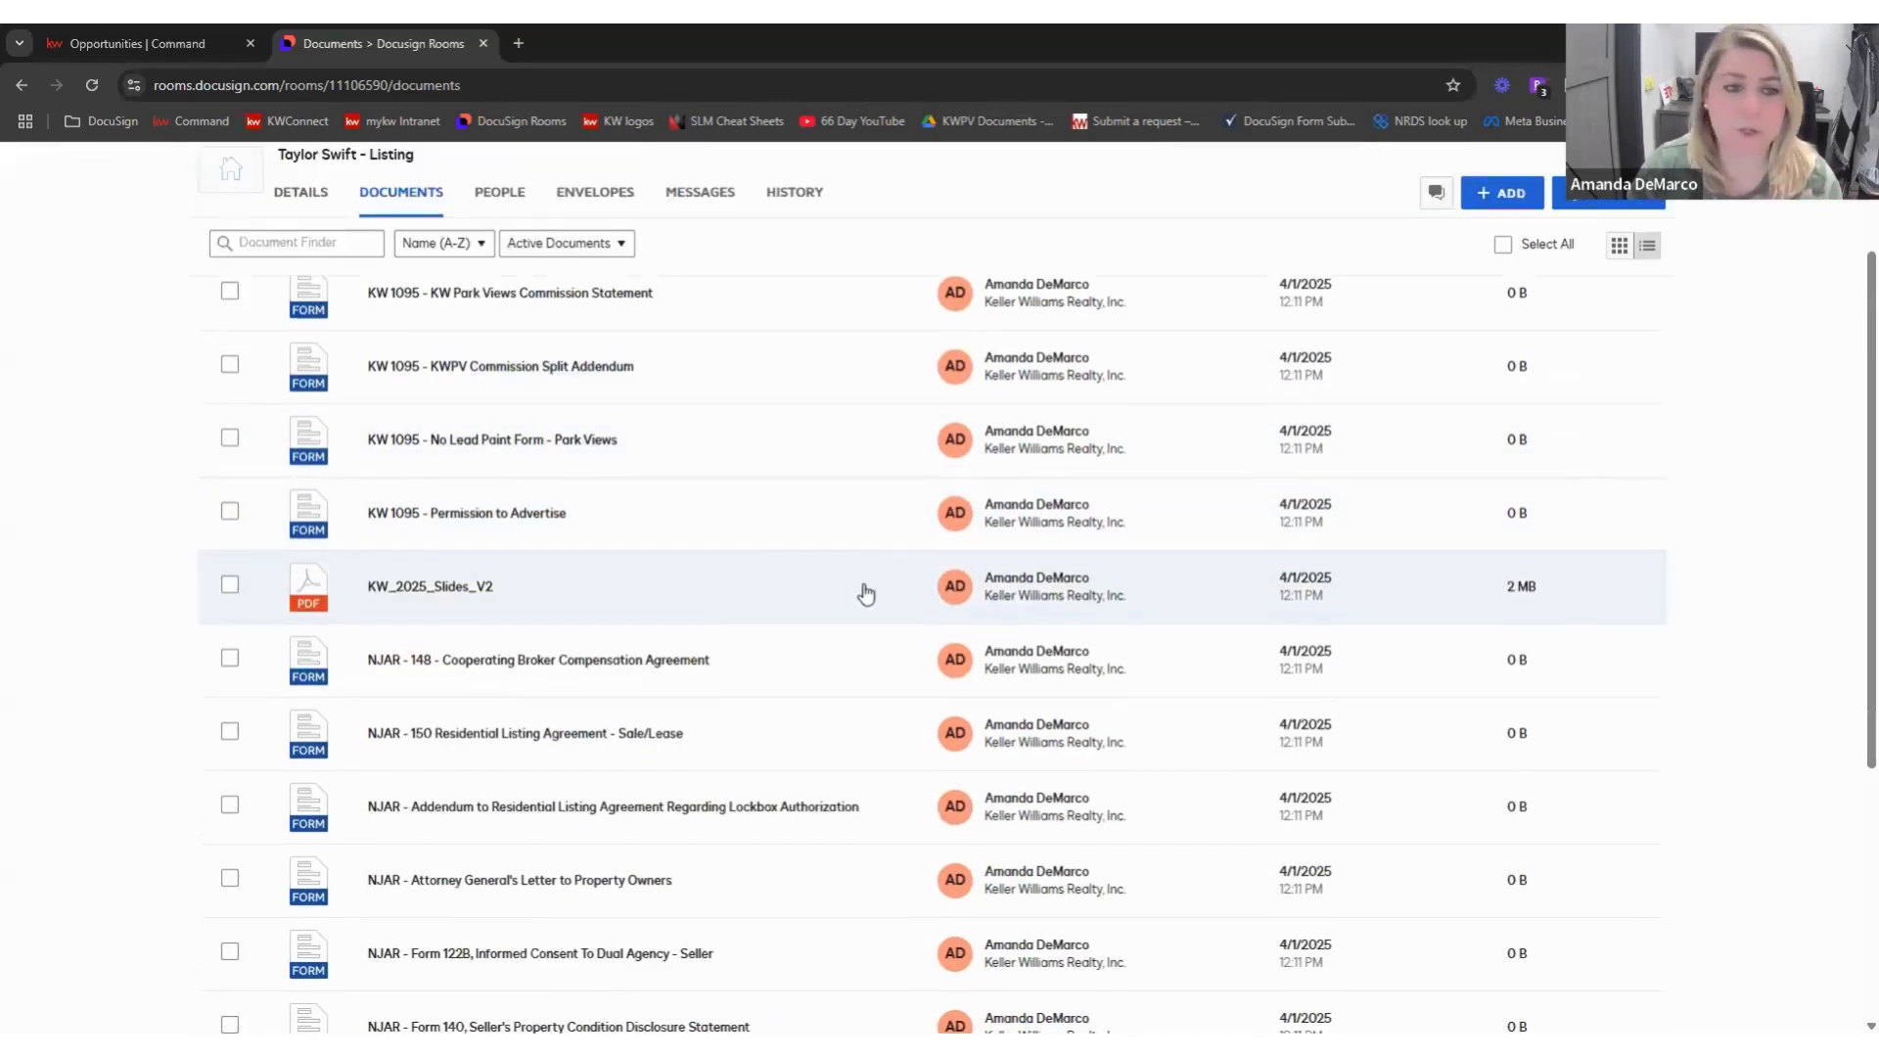
scroll(860, 585, "up", 2)
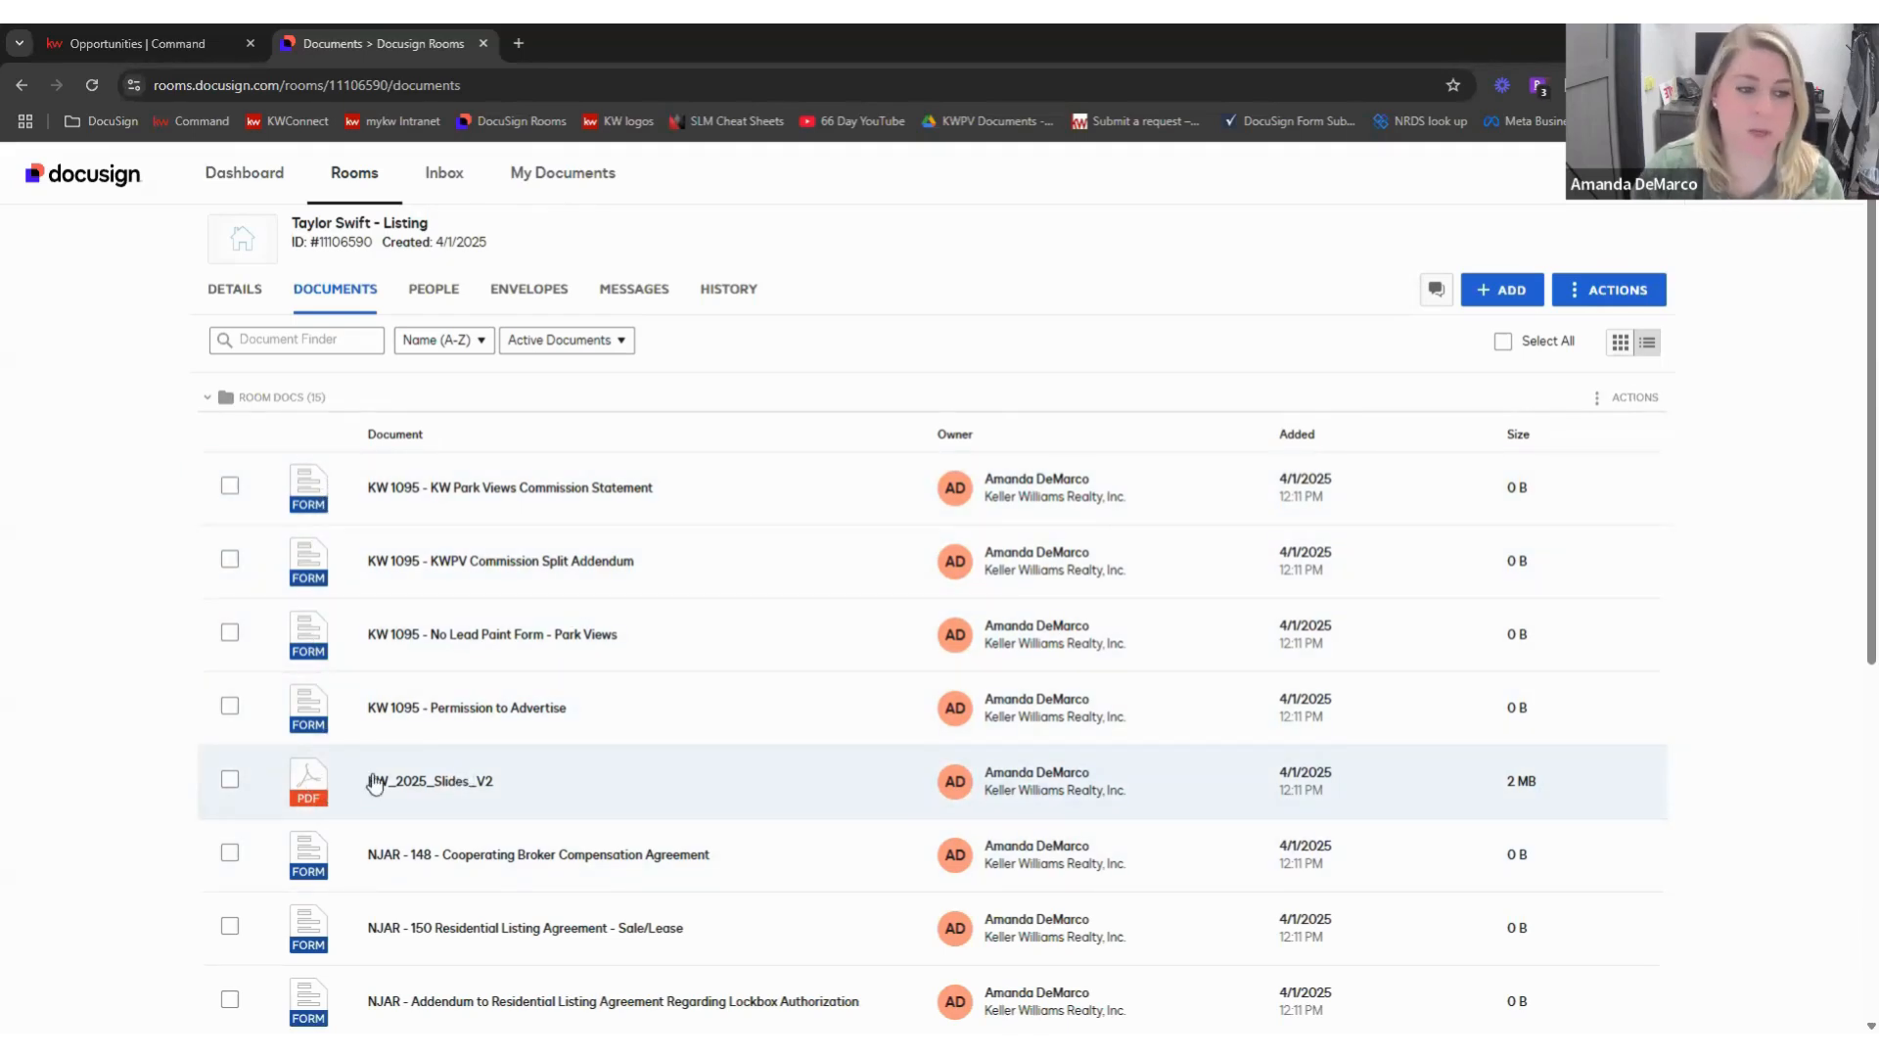
scroll(382, 773, "down", 6)
scroll(835, 707, "up", 6)
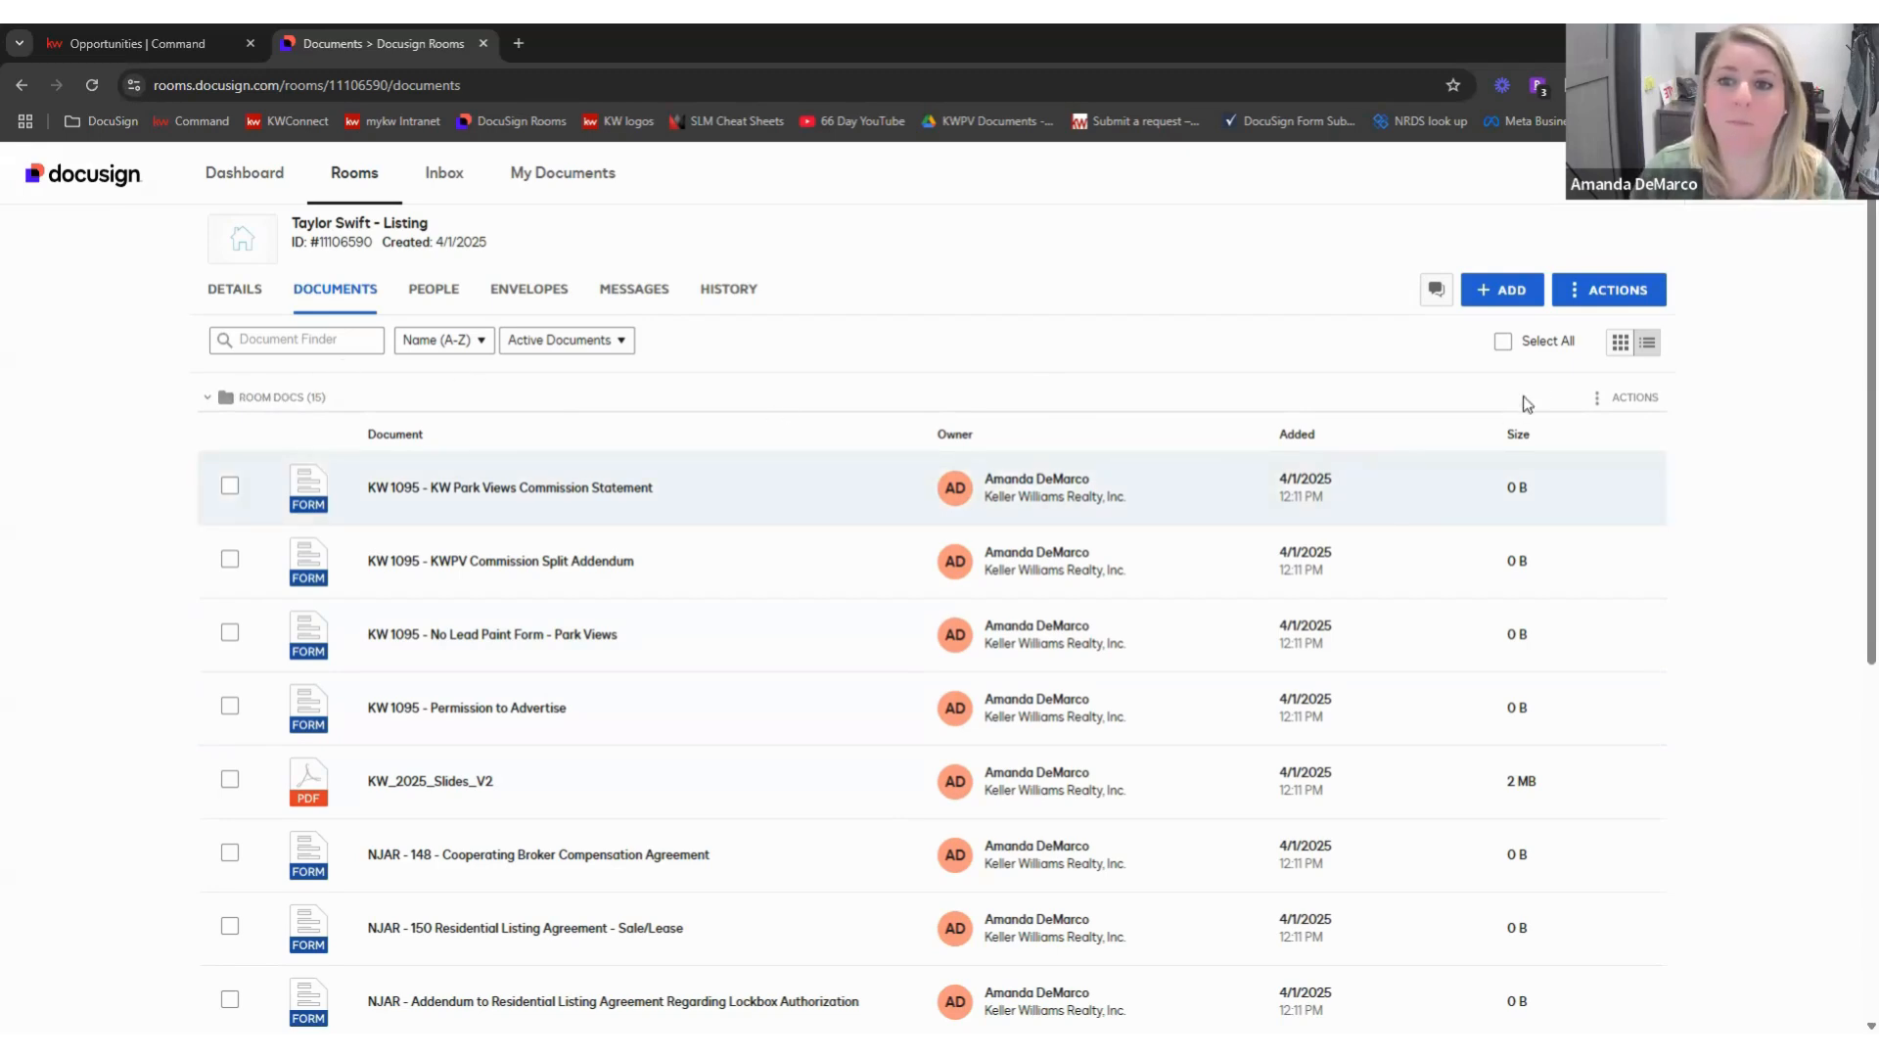
left_click(1587, 302)
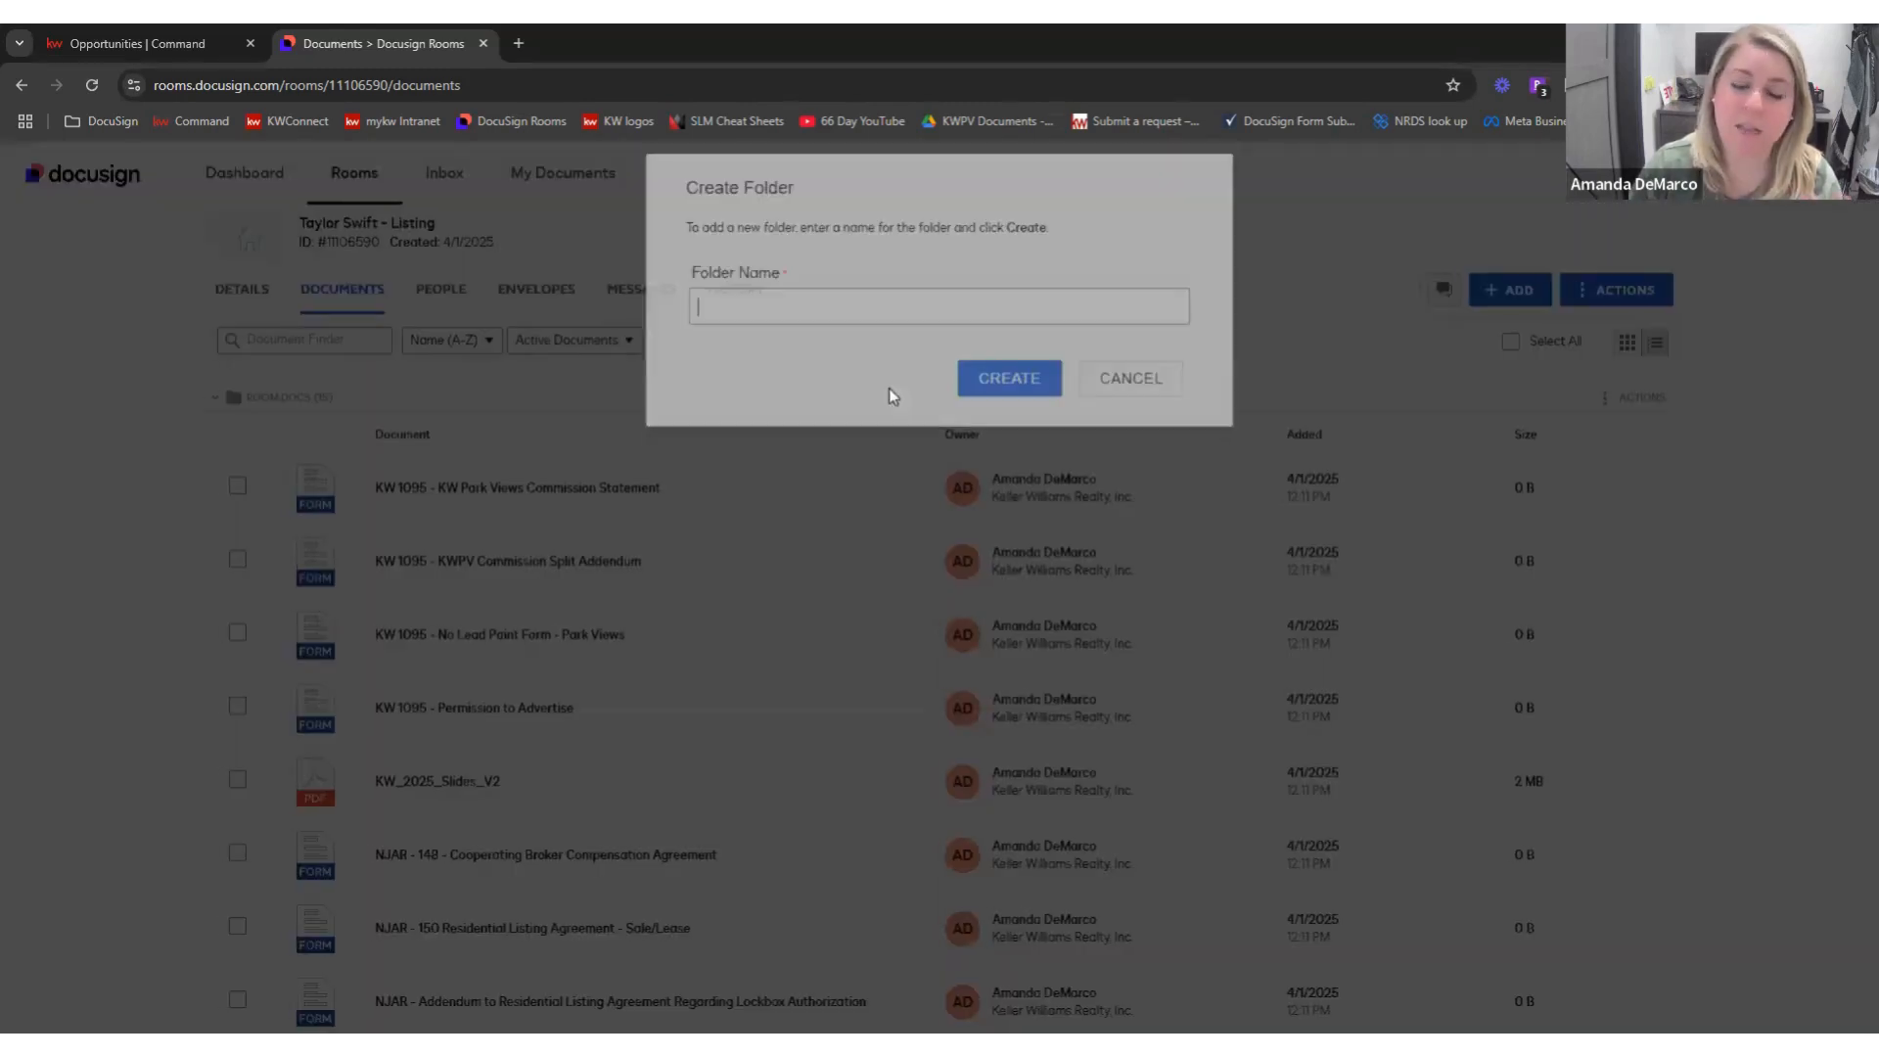
- Add a folder named '123 Main Street' from the room's Actions menu
left_click(970, 327)
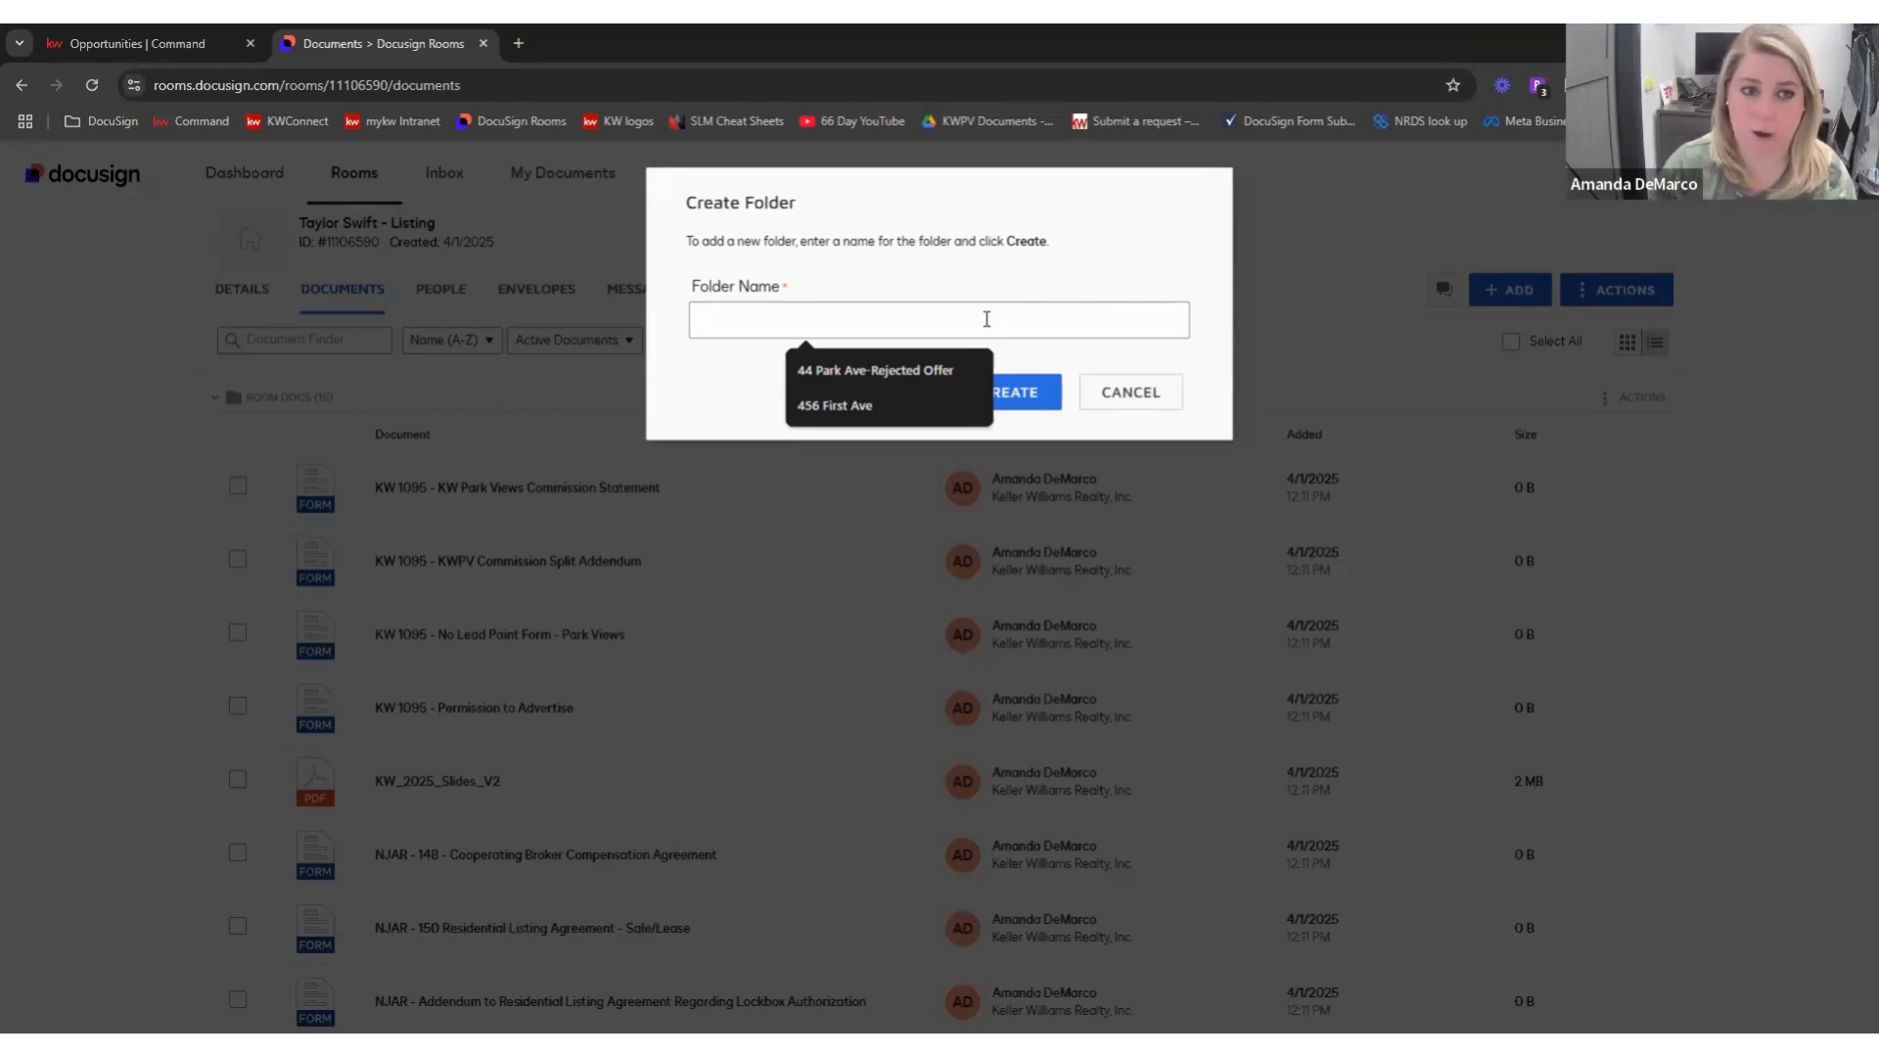
type("123 M")
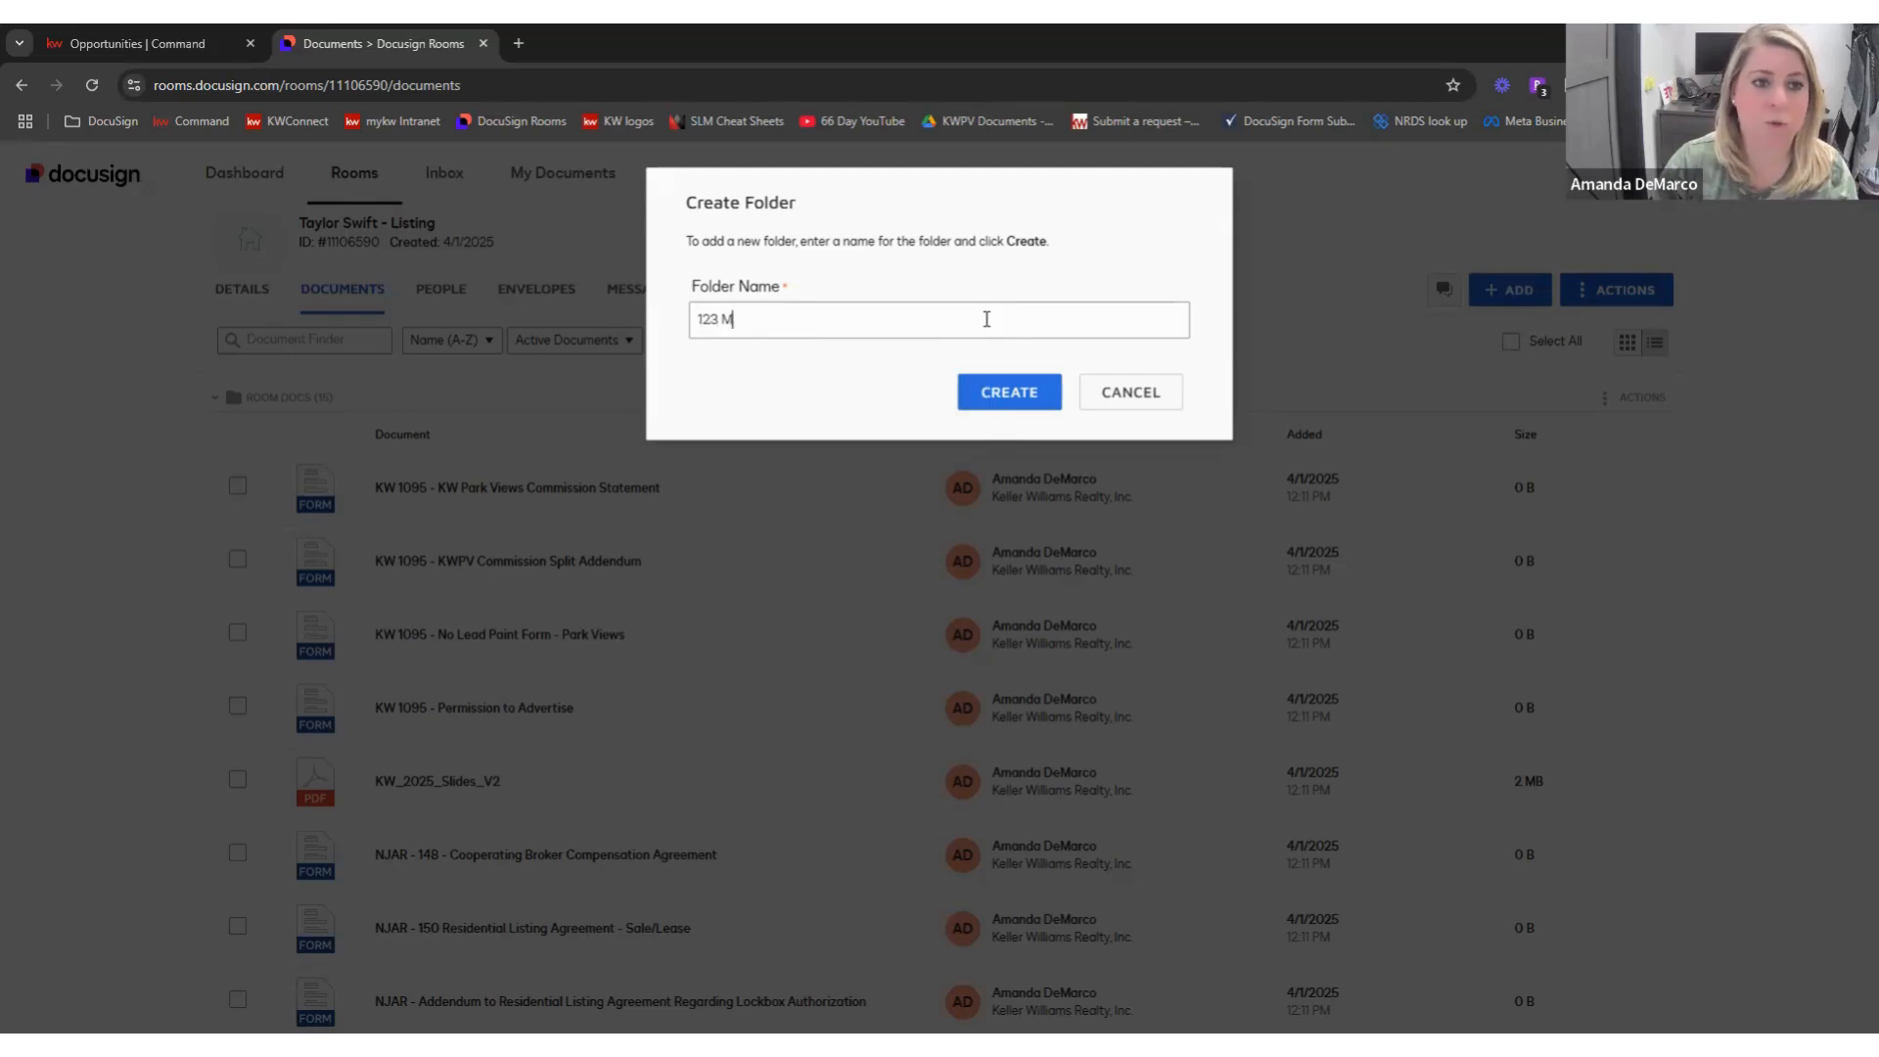
type("ain Street")
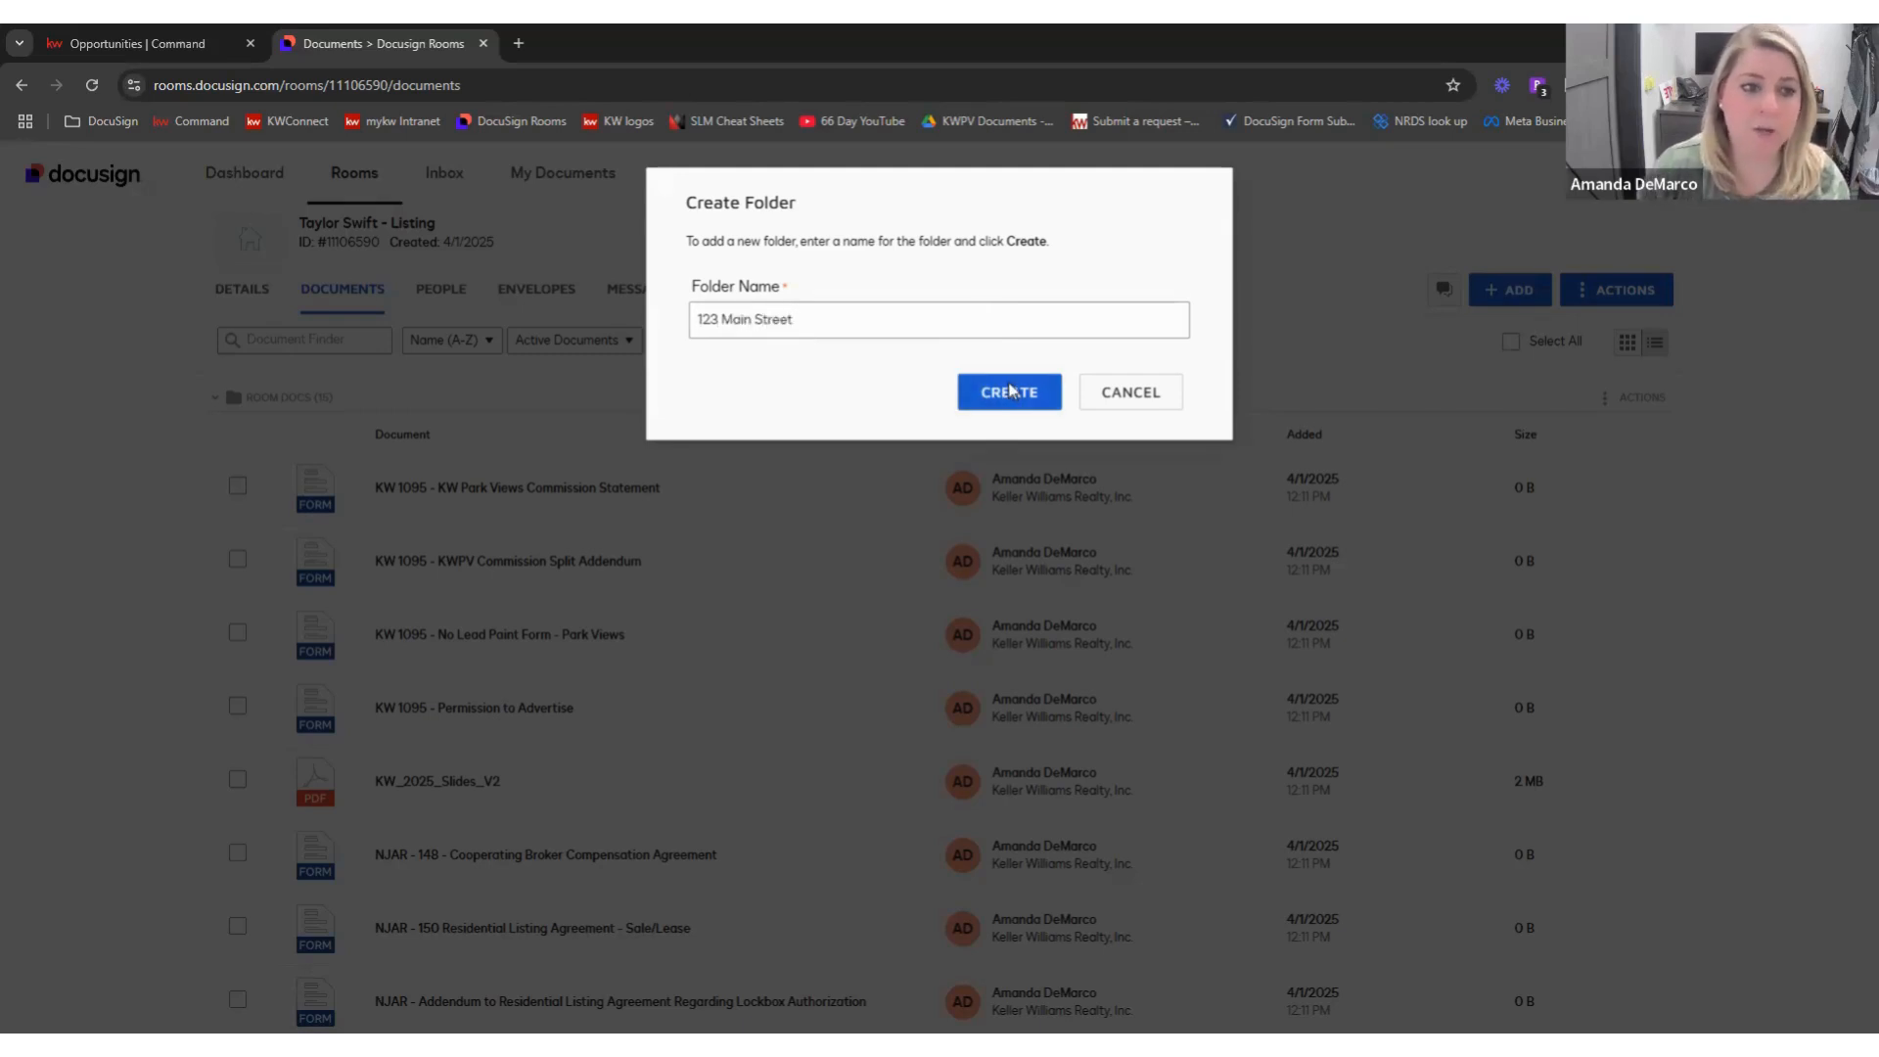
key("Return")
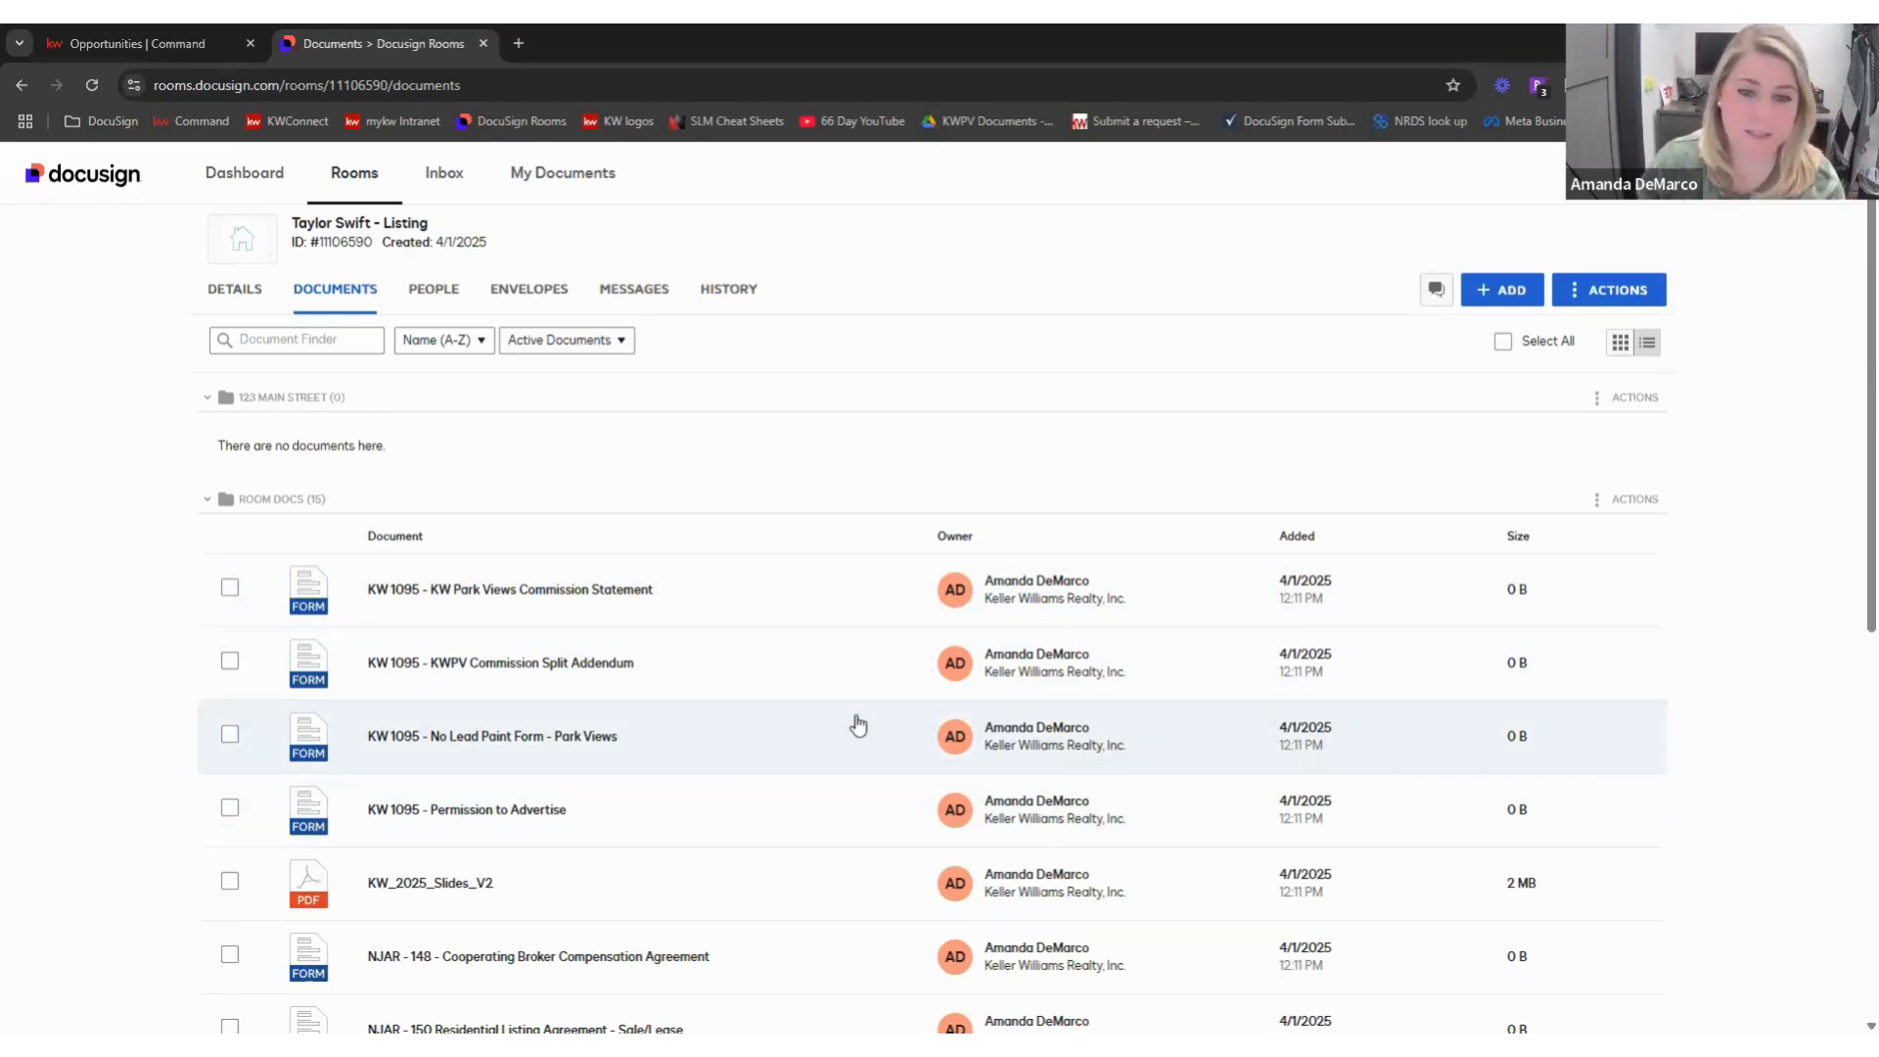
- Drag the KW_2025_Slides_V2 document onto the 123 Main Street folder
scroll(864, 693, "down", 1)
scroll(861, 691, "up", 1)
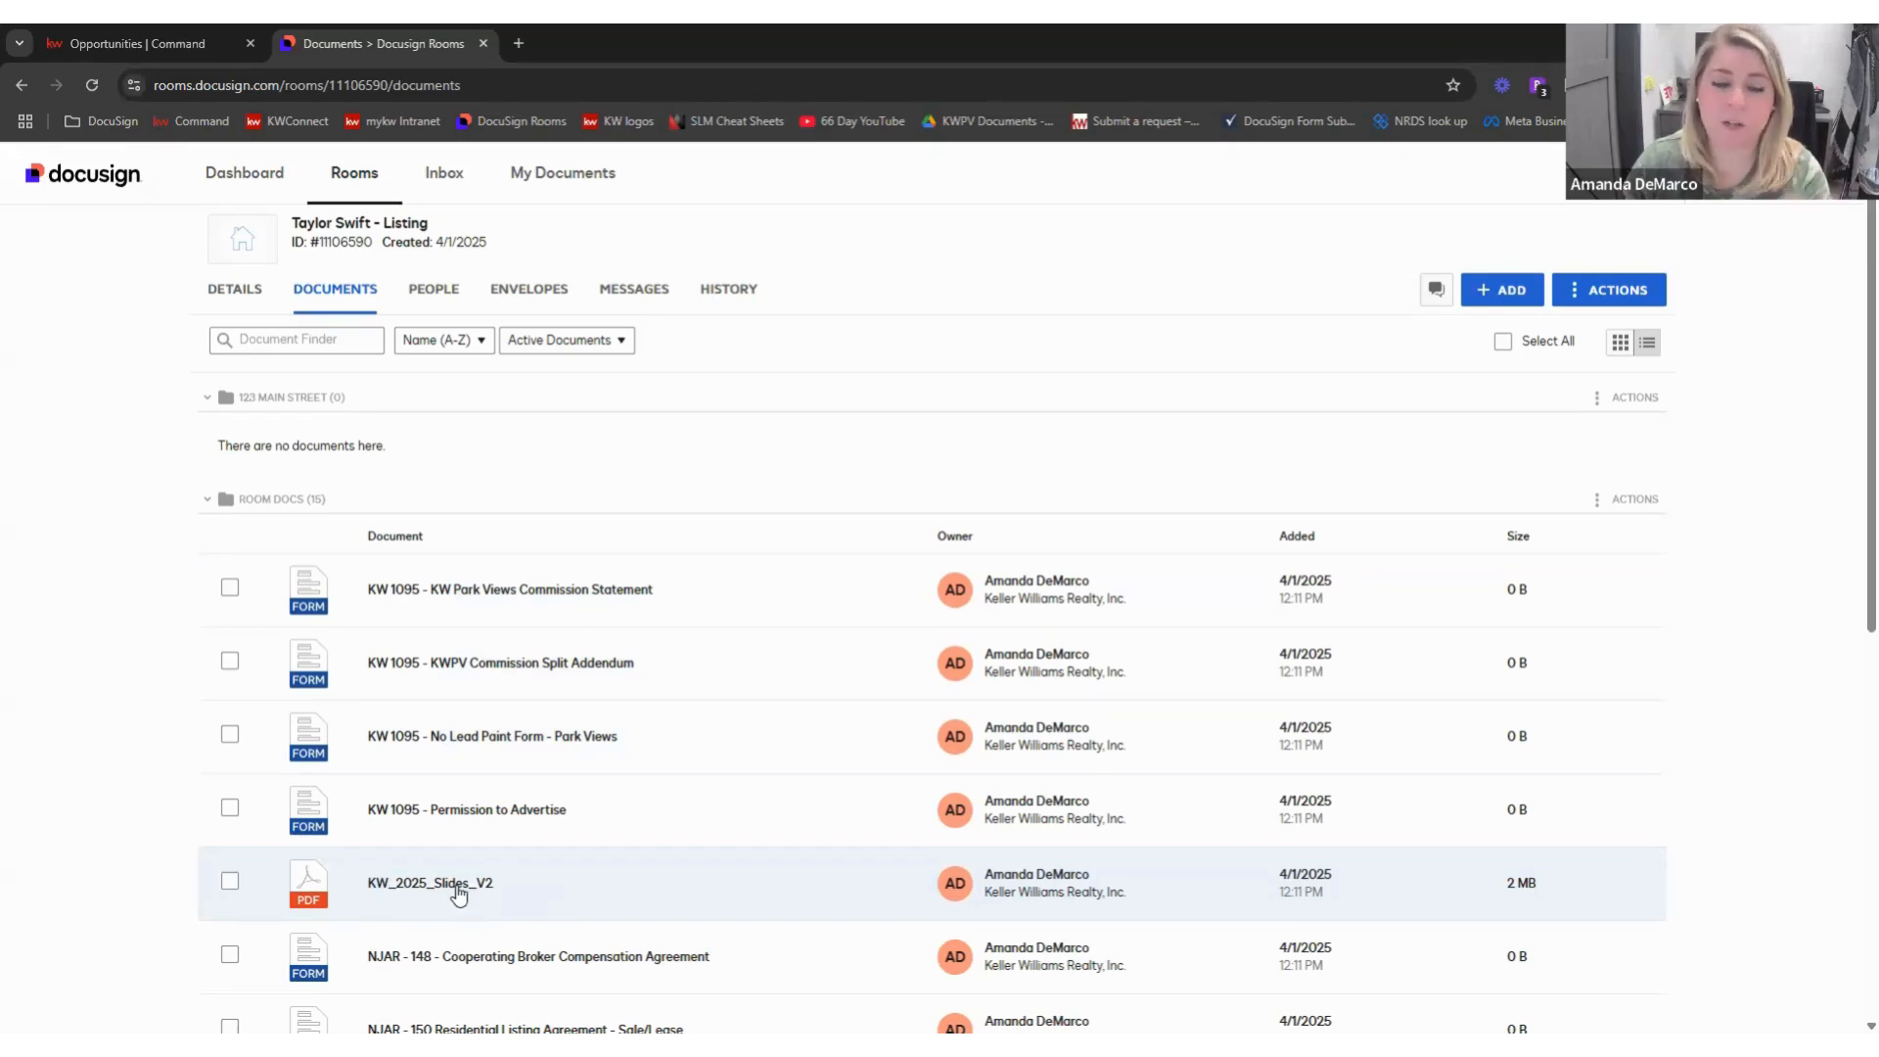
left_click_drag(459, 893, 434, 455)
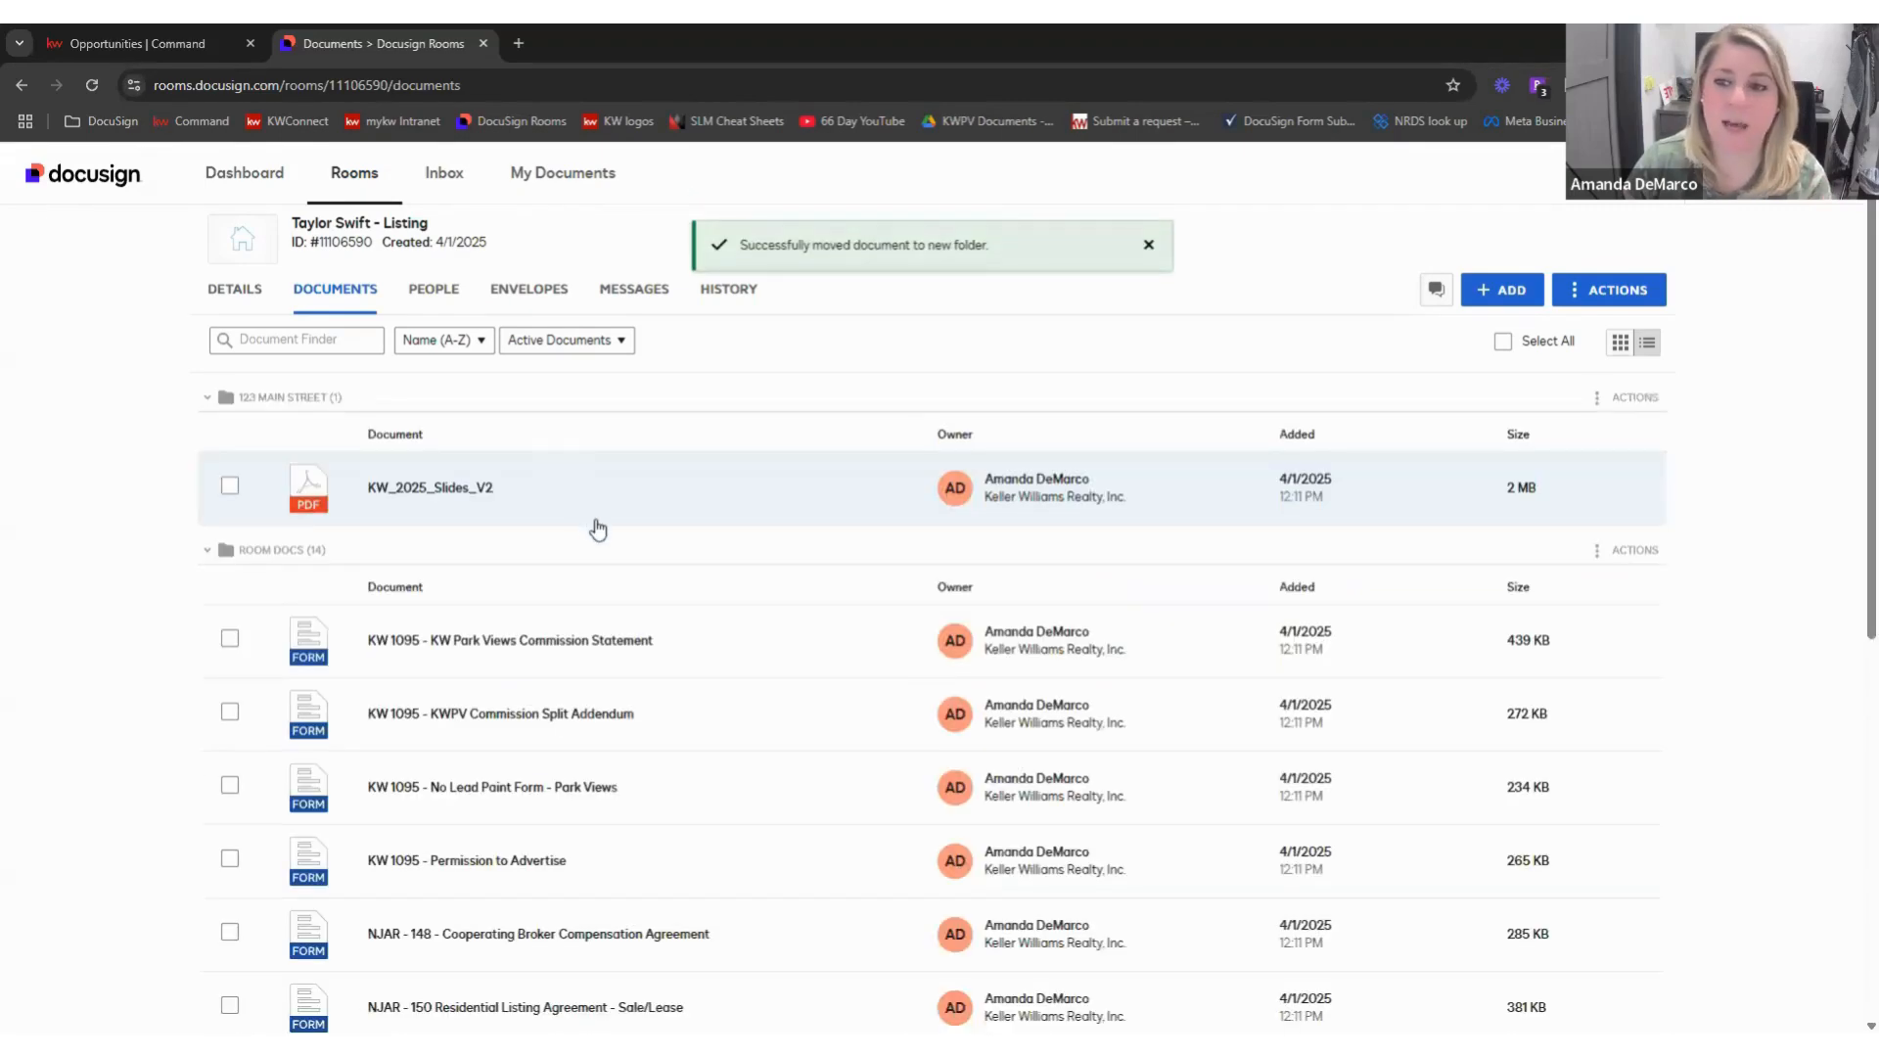
scroll(642, 755, "down", 1)
scroll(684, 754, "up", 1)
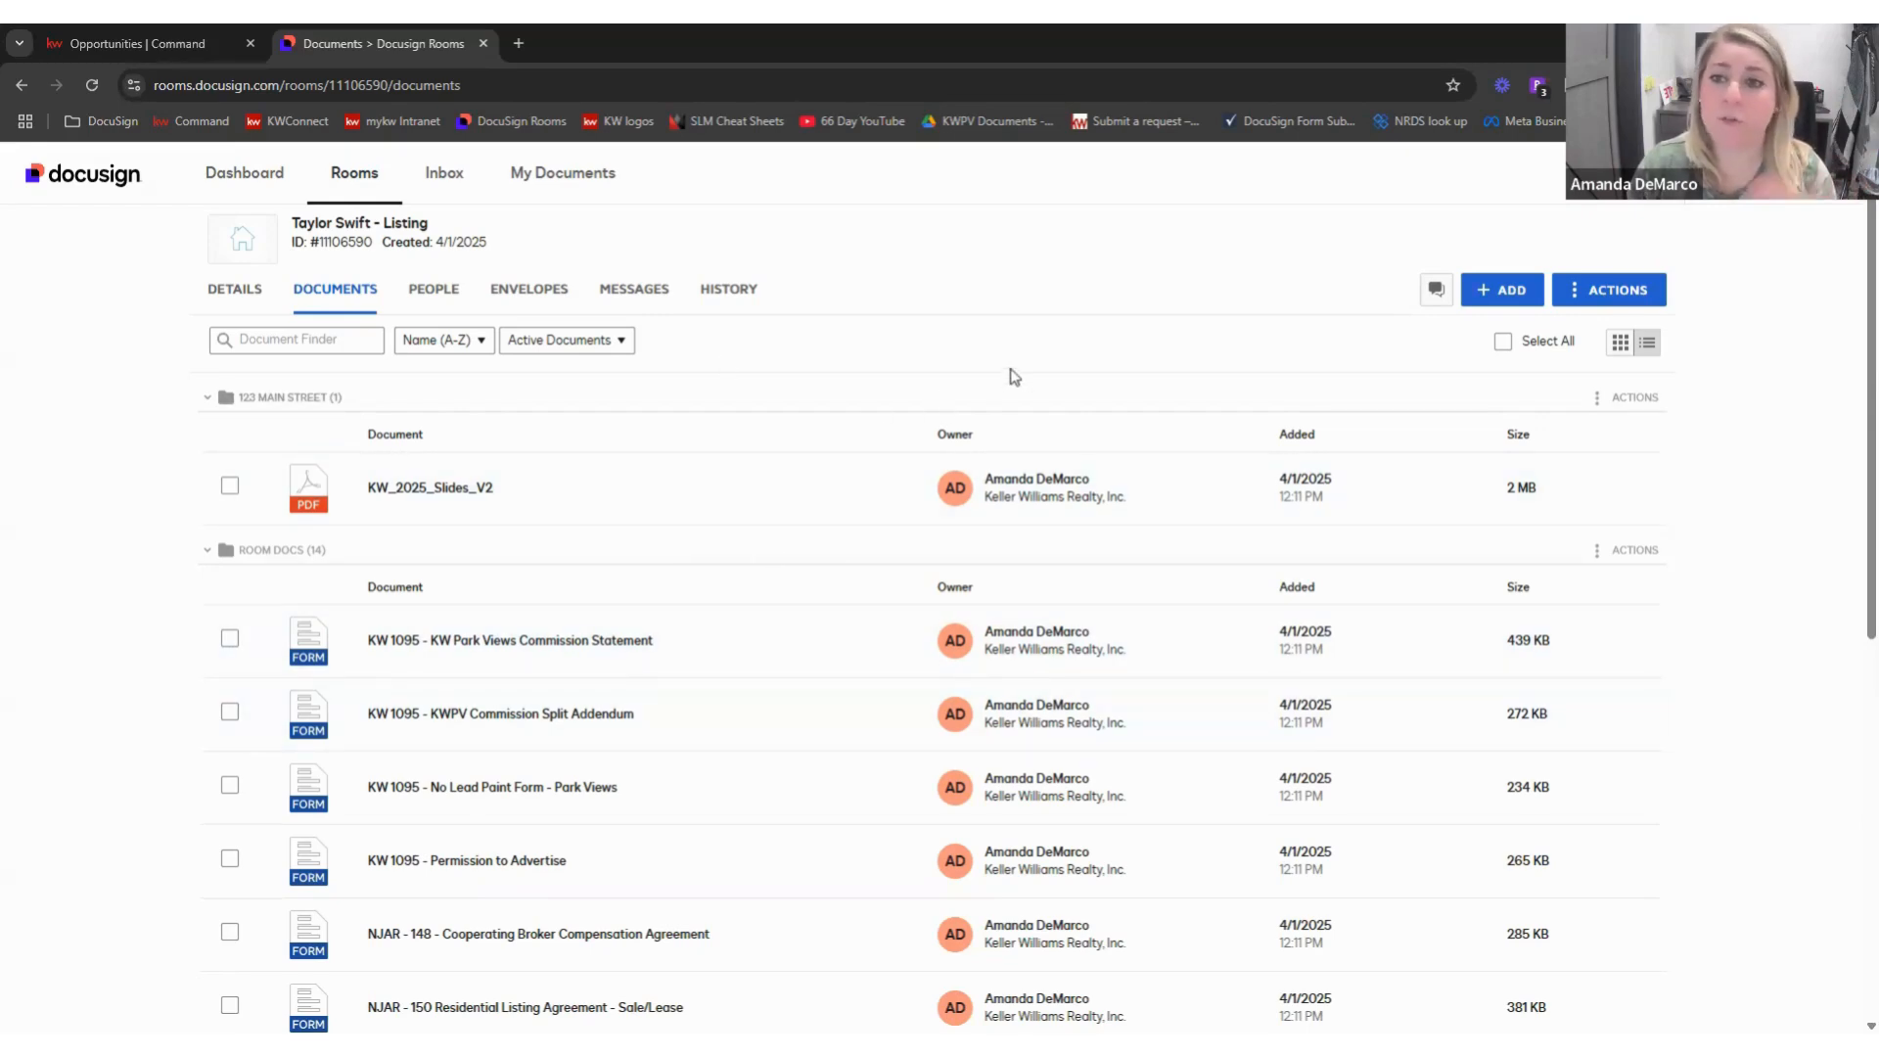
- Back in Command, check the Working Folder dropdown now listing 123 Main Street beside Room Docs
left_click(192, 46)
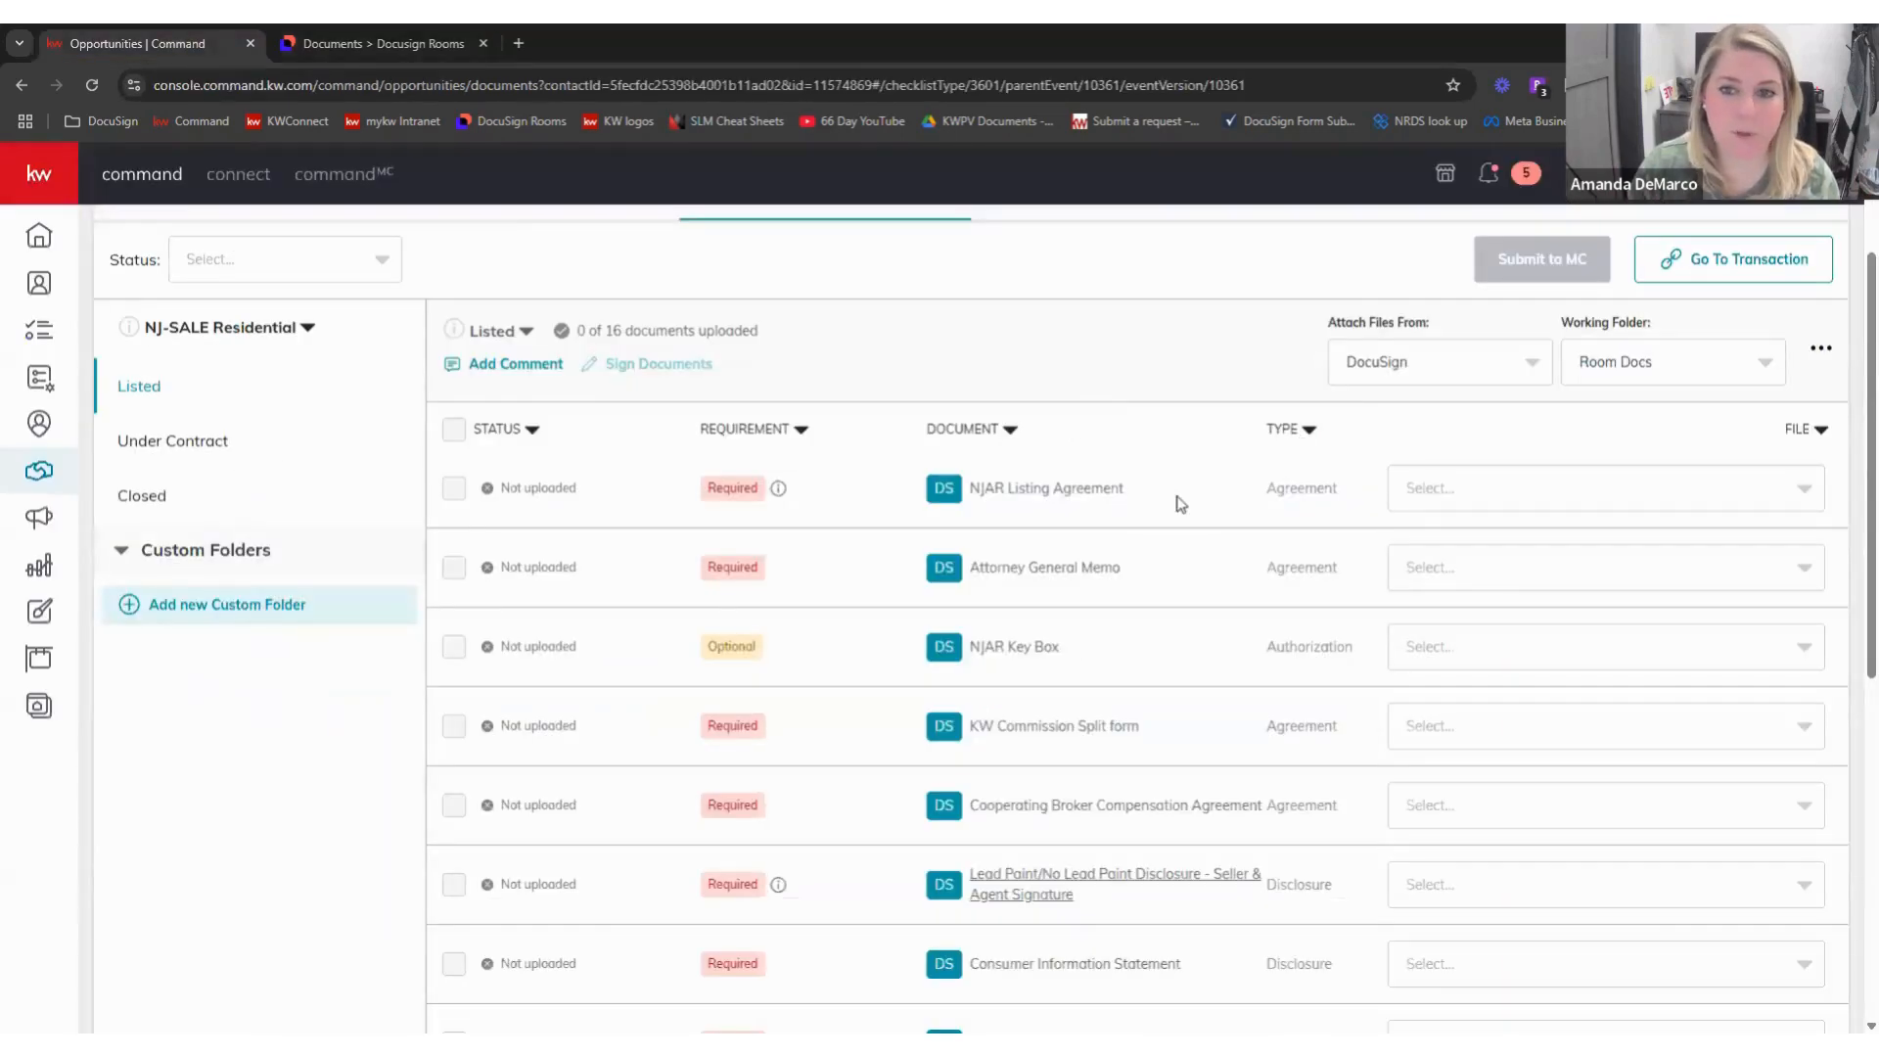
scroll(1186, 504, "up", 1)
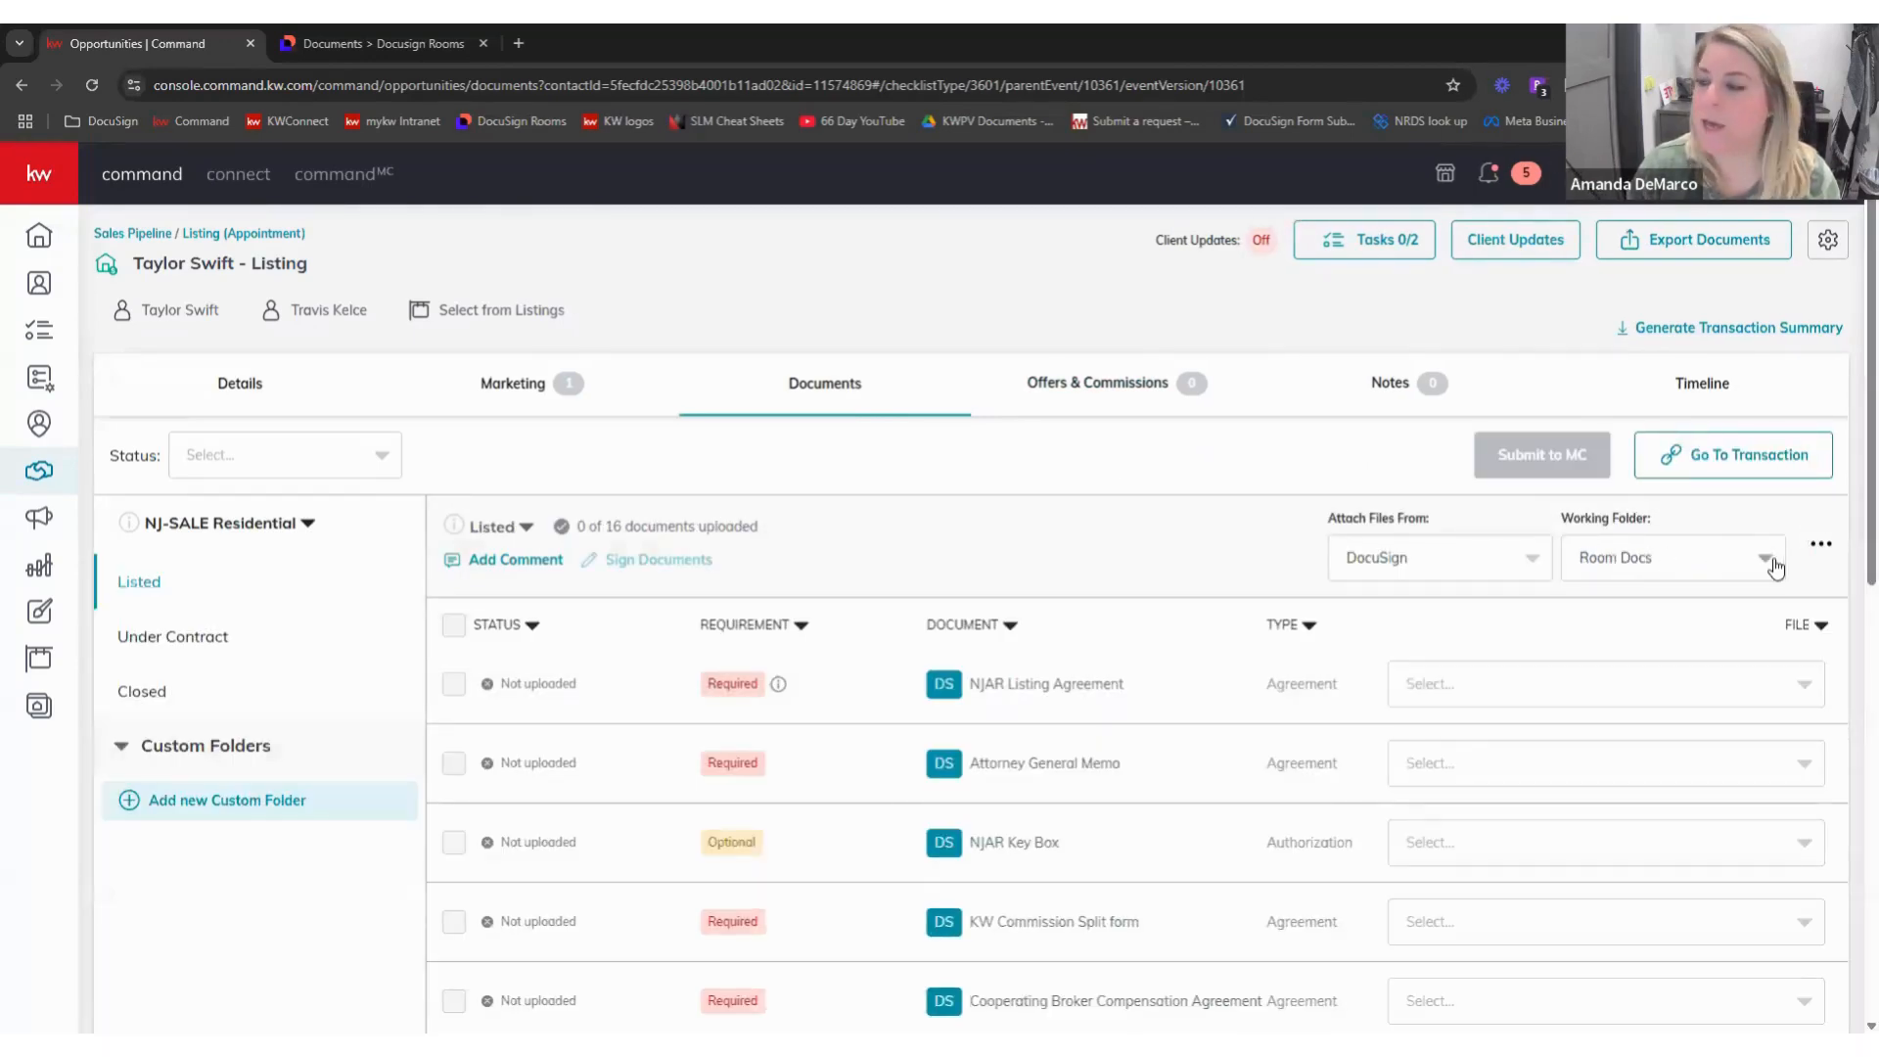
left_click(1719, 567)
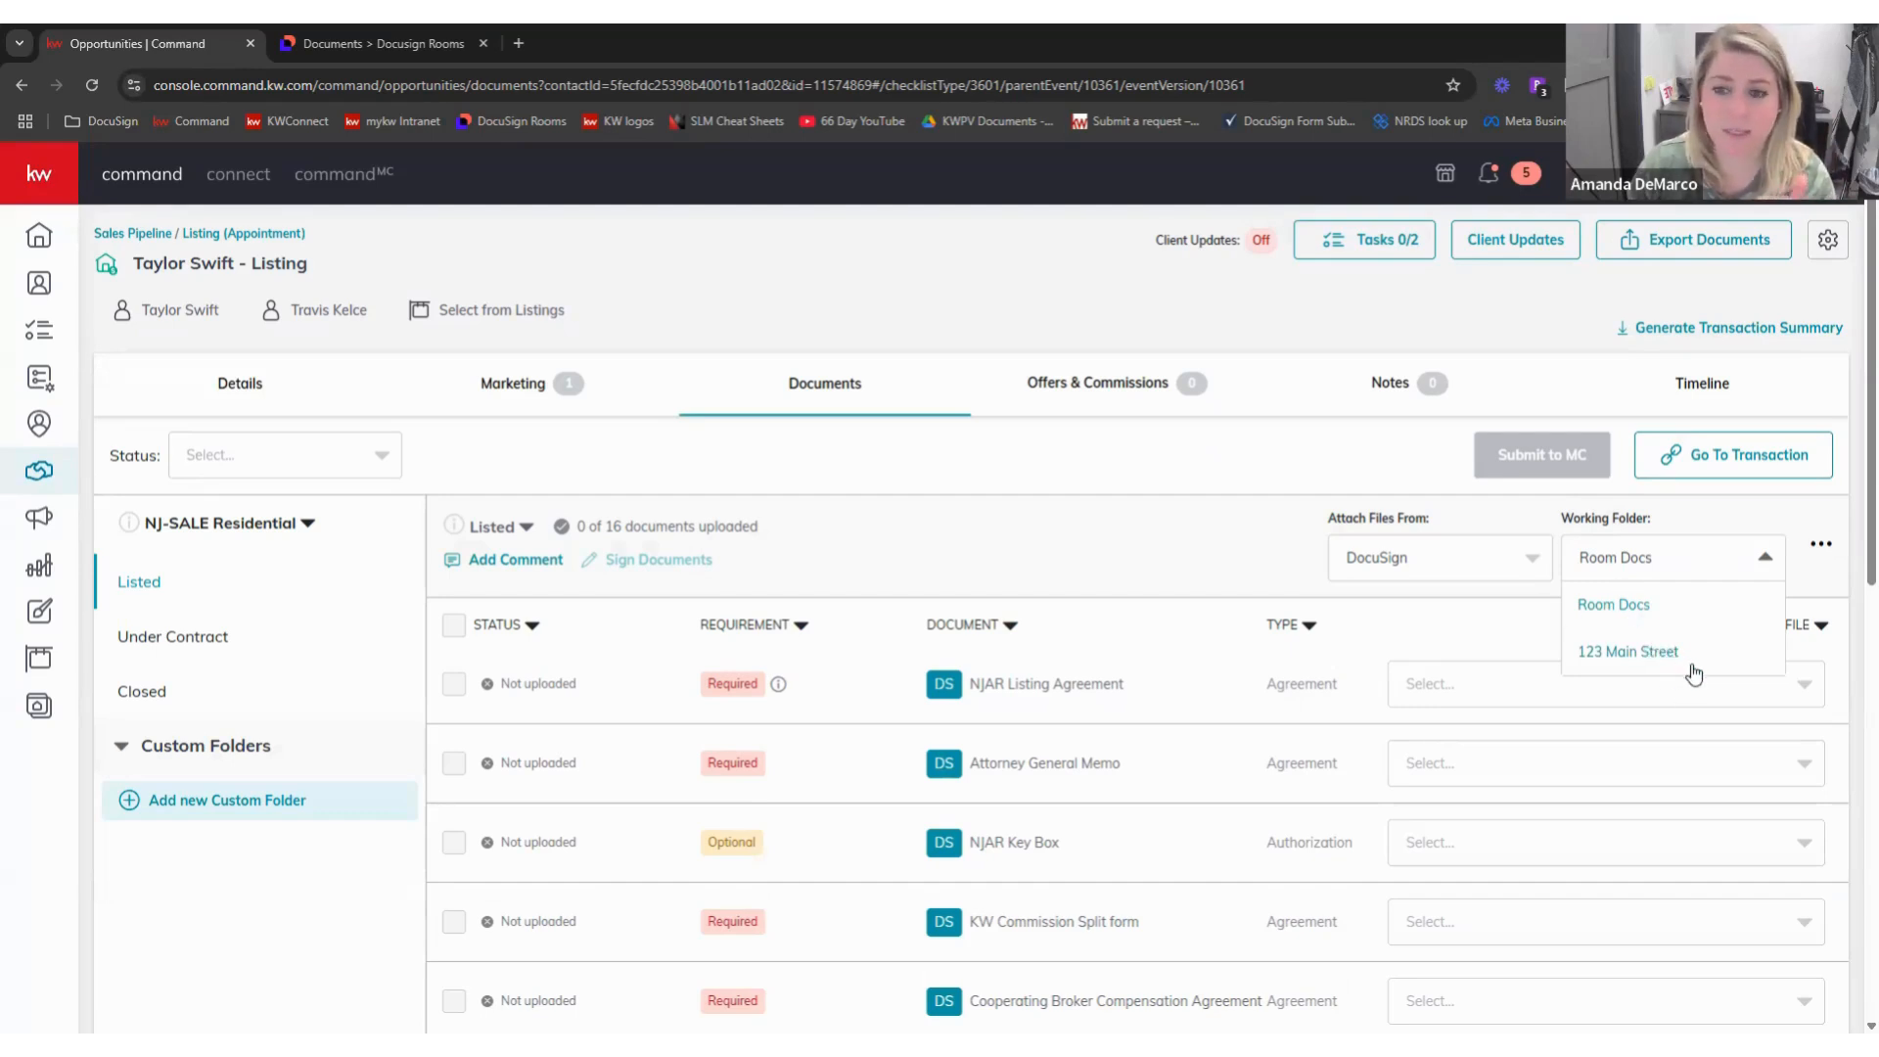
left_click(1608, 607)
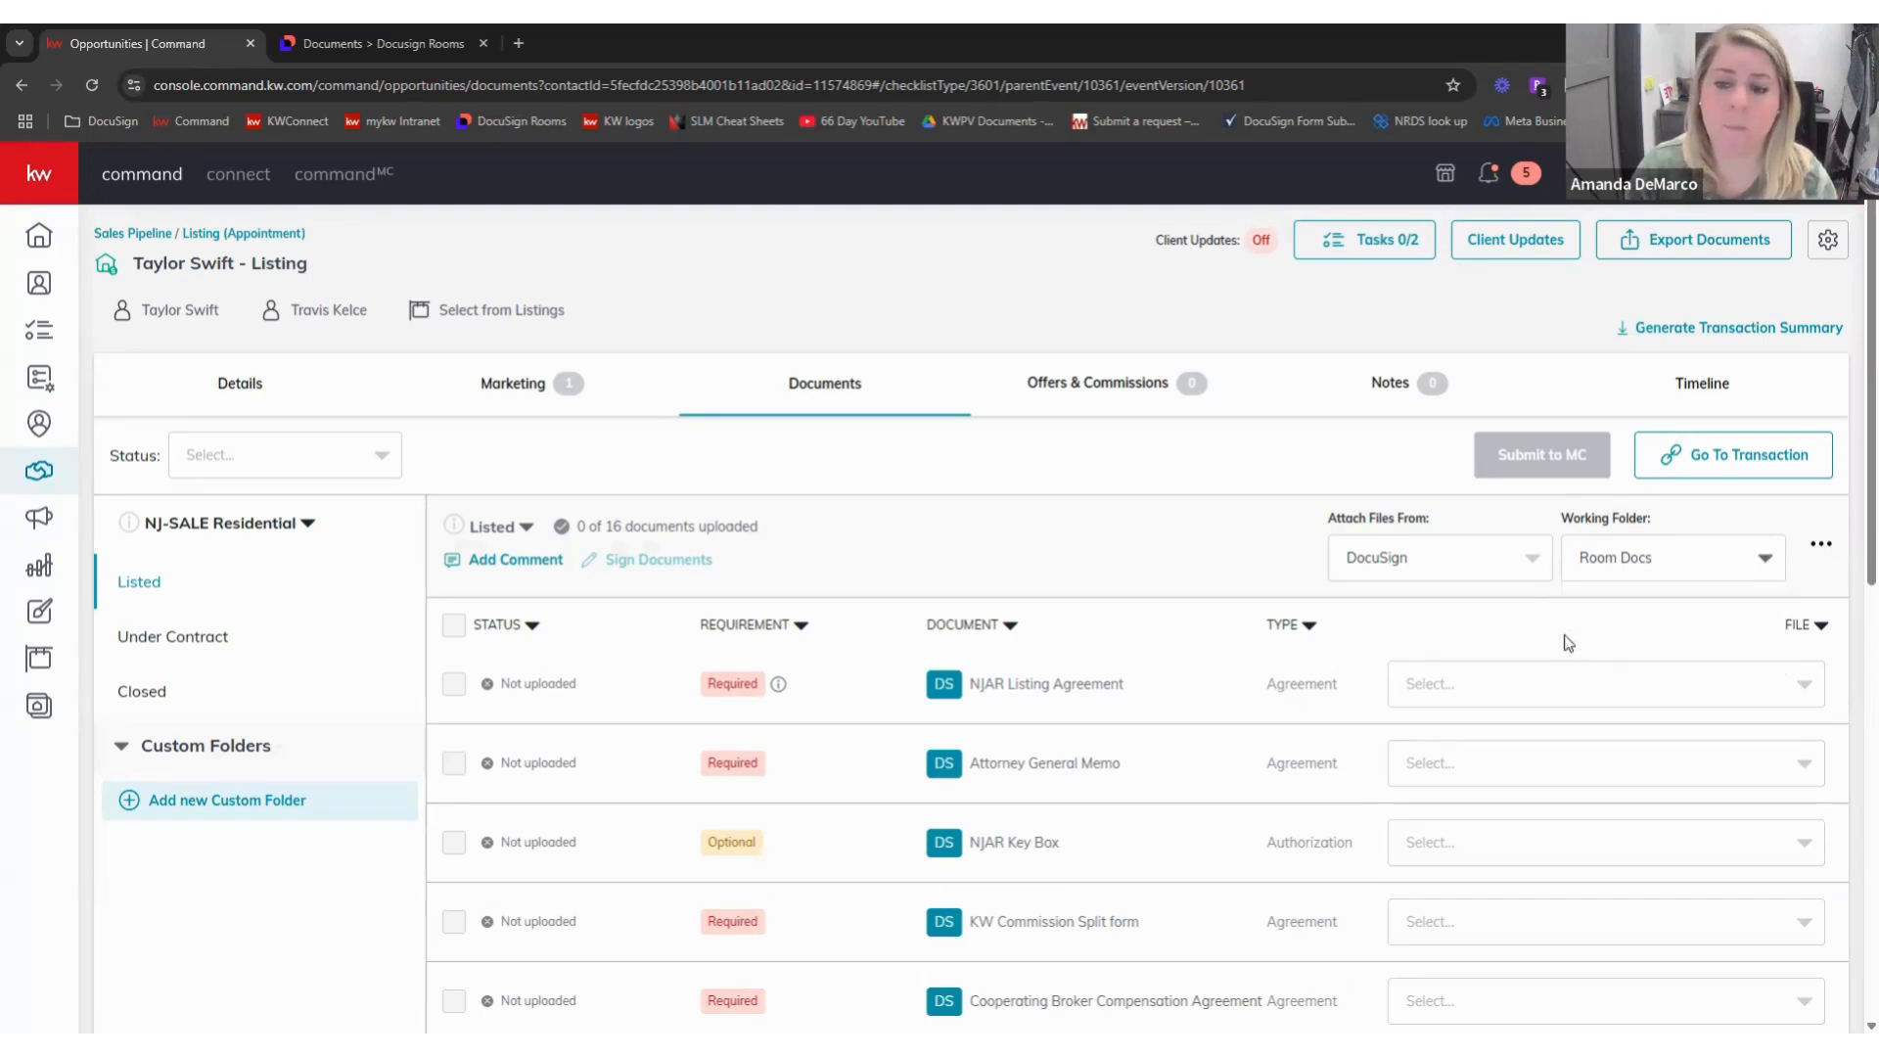
left_click(1650, 576)
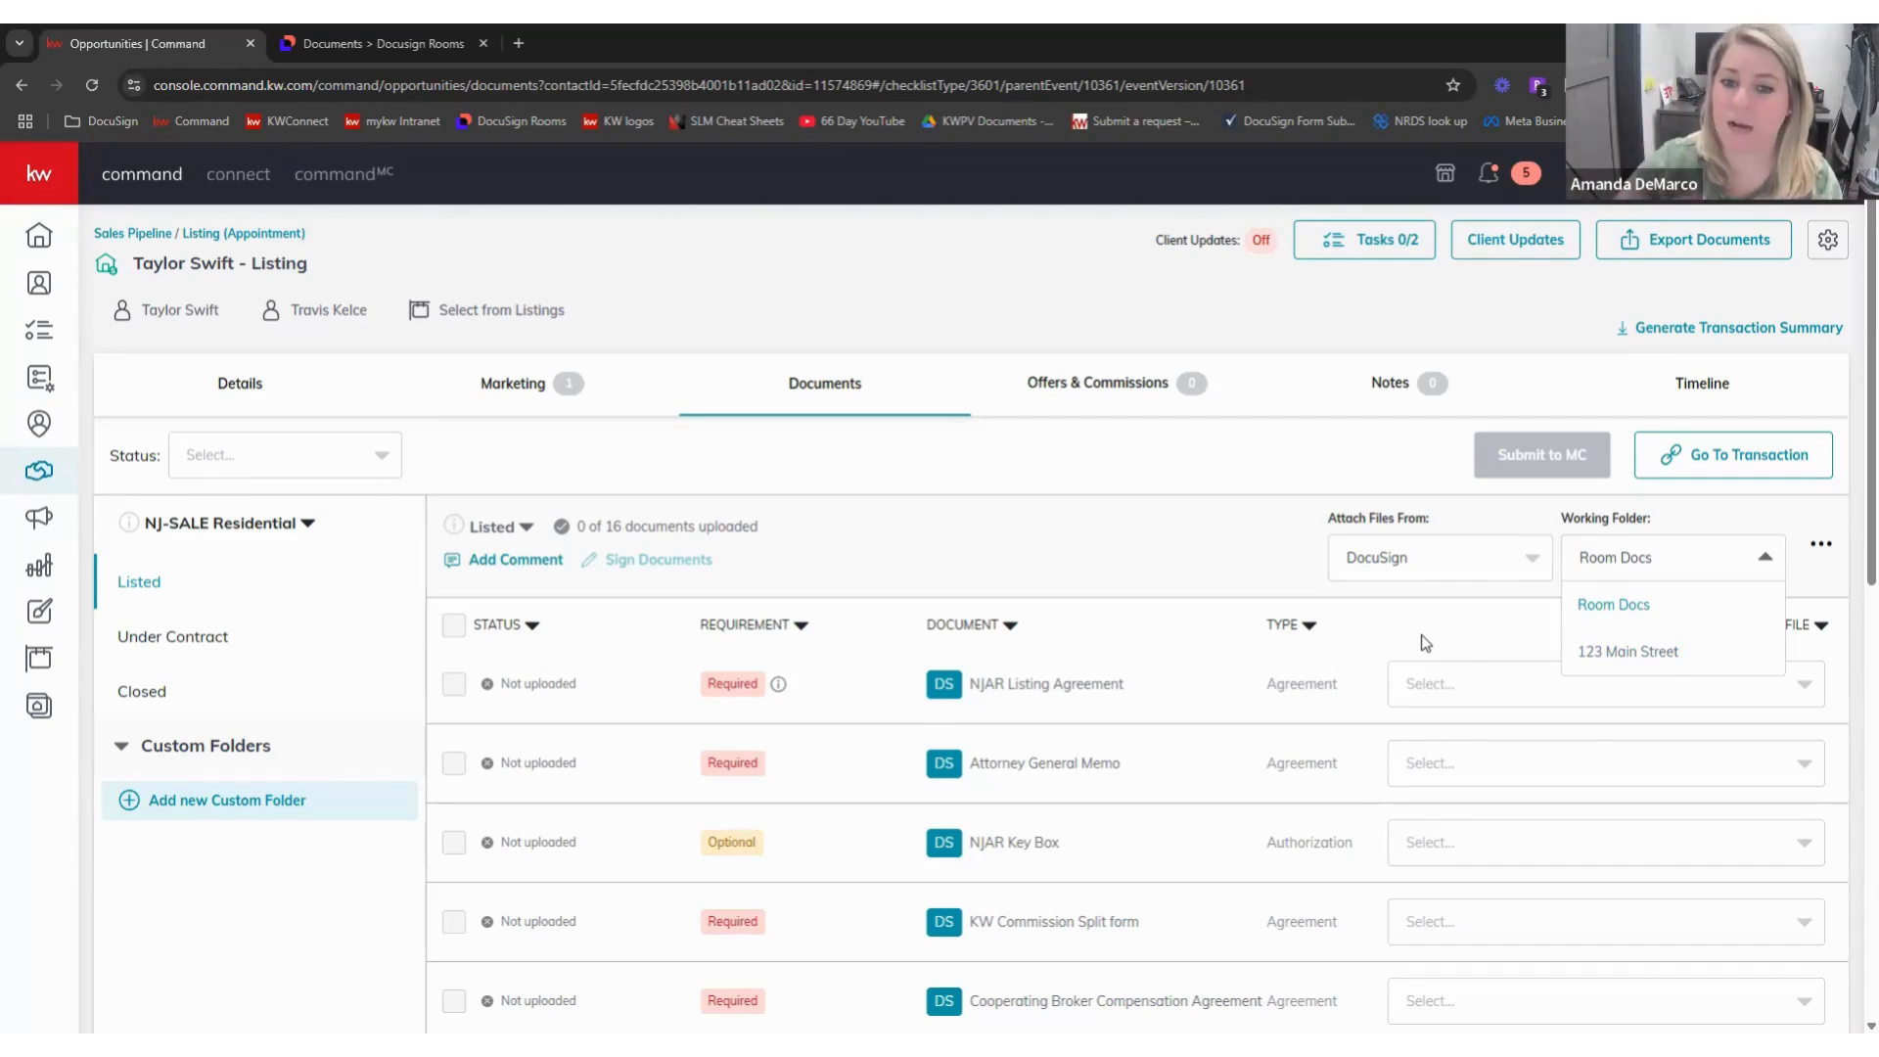
- Set the working folder to 123 Main Street and view its files for NJAR Listing Agreement
left_click(1640, 650)
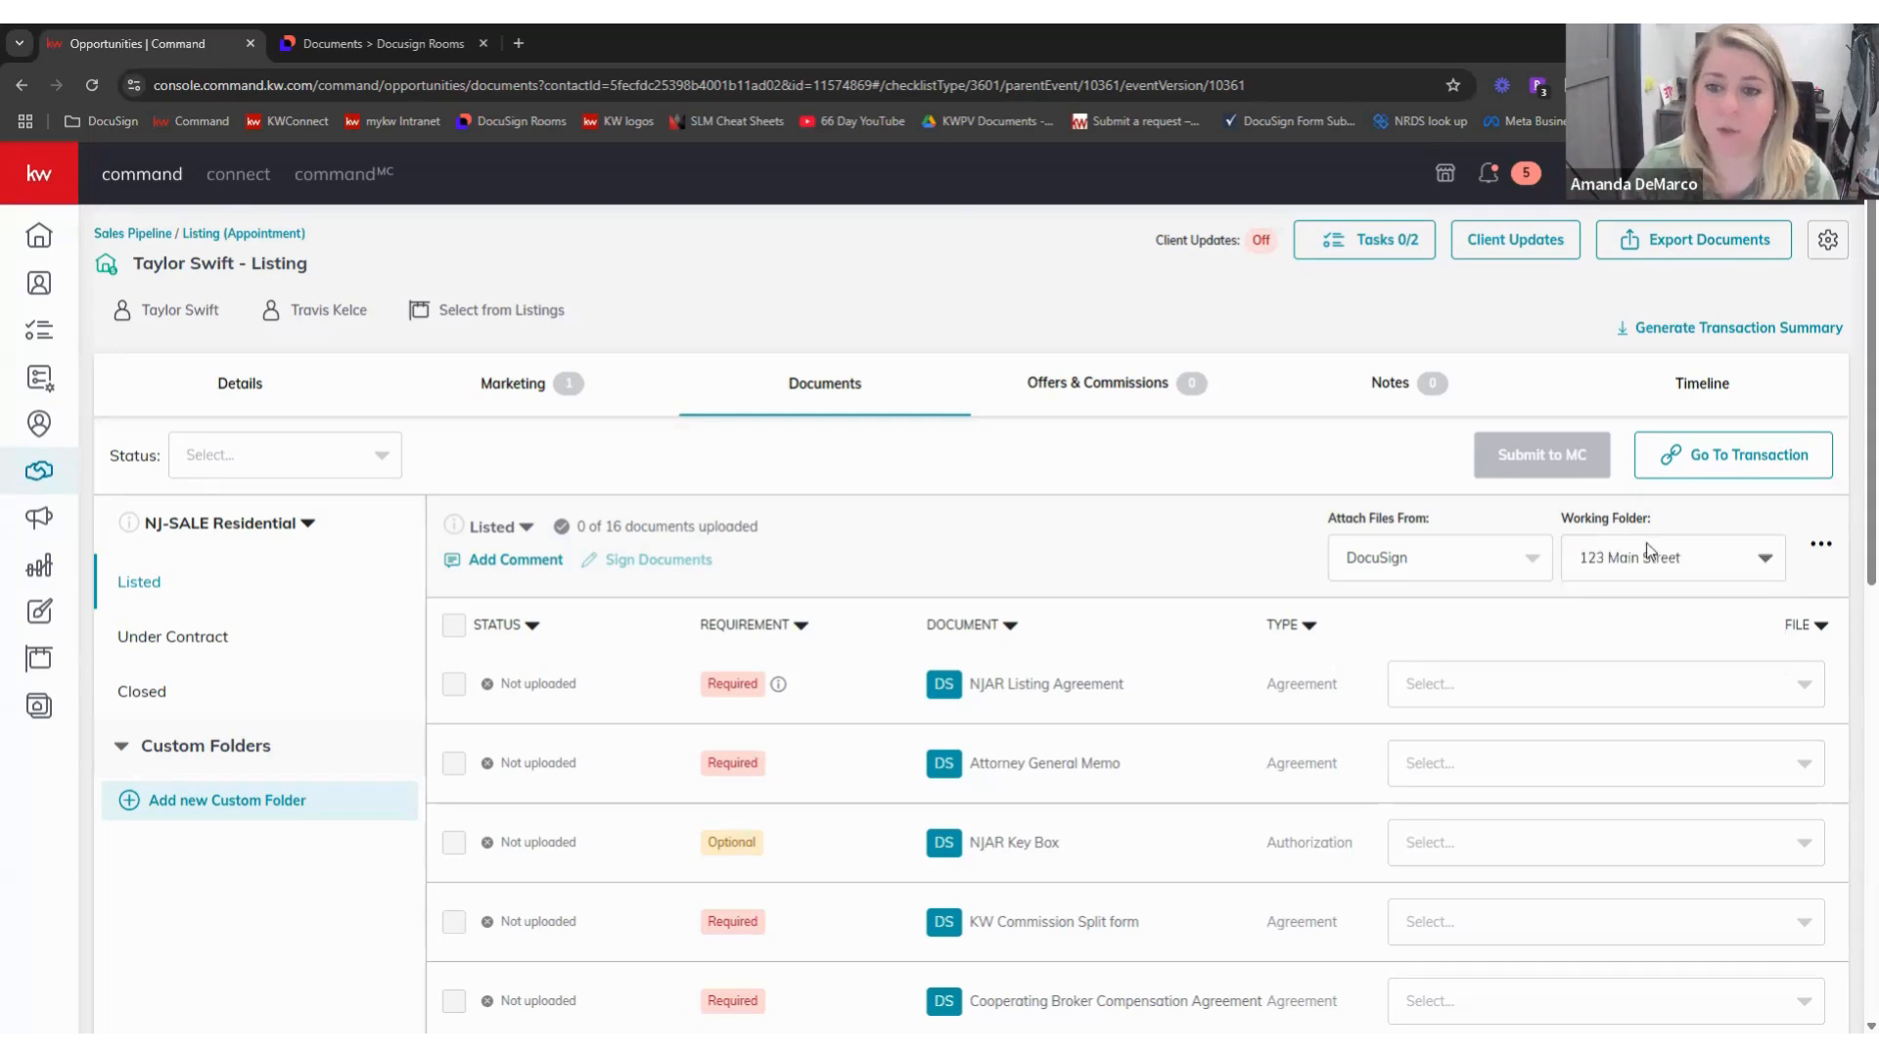
left_click(1524, 683)
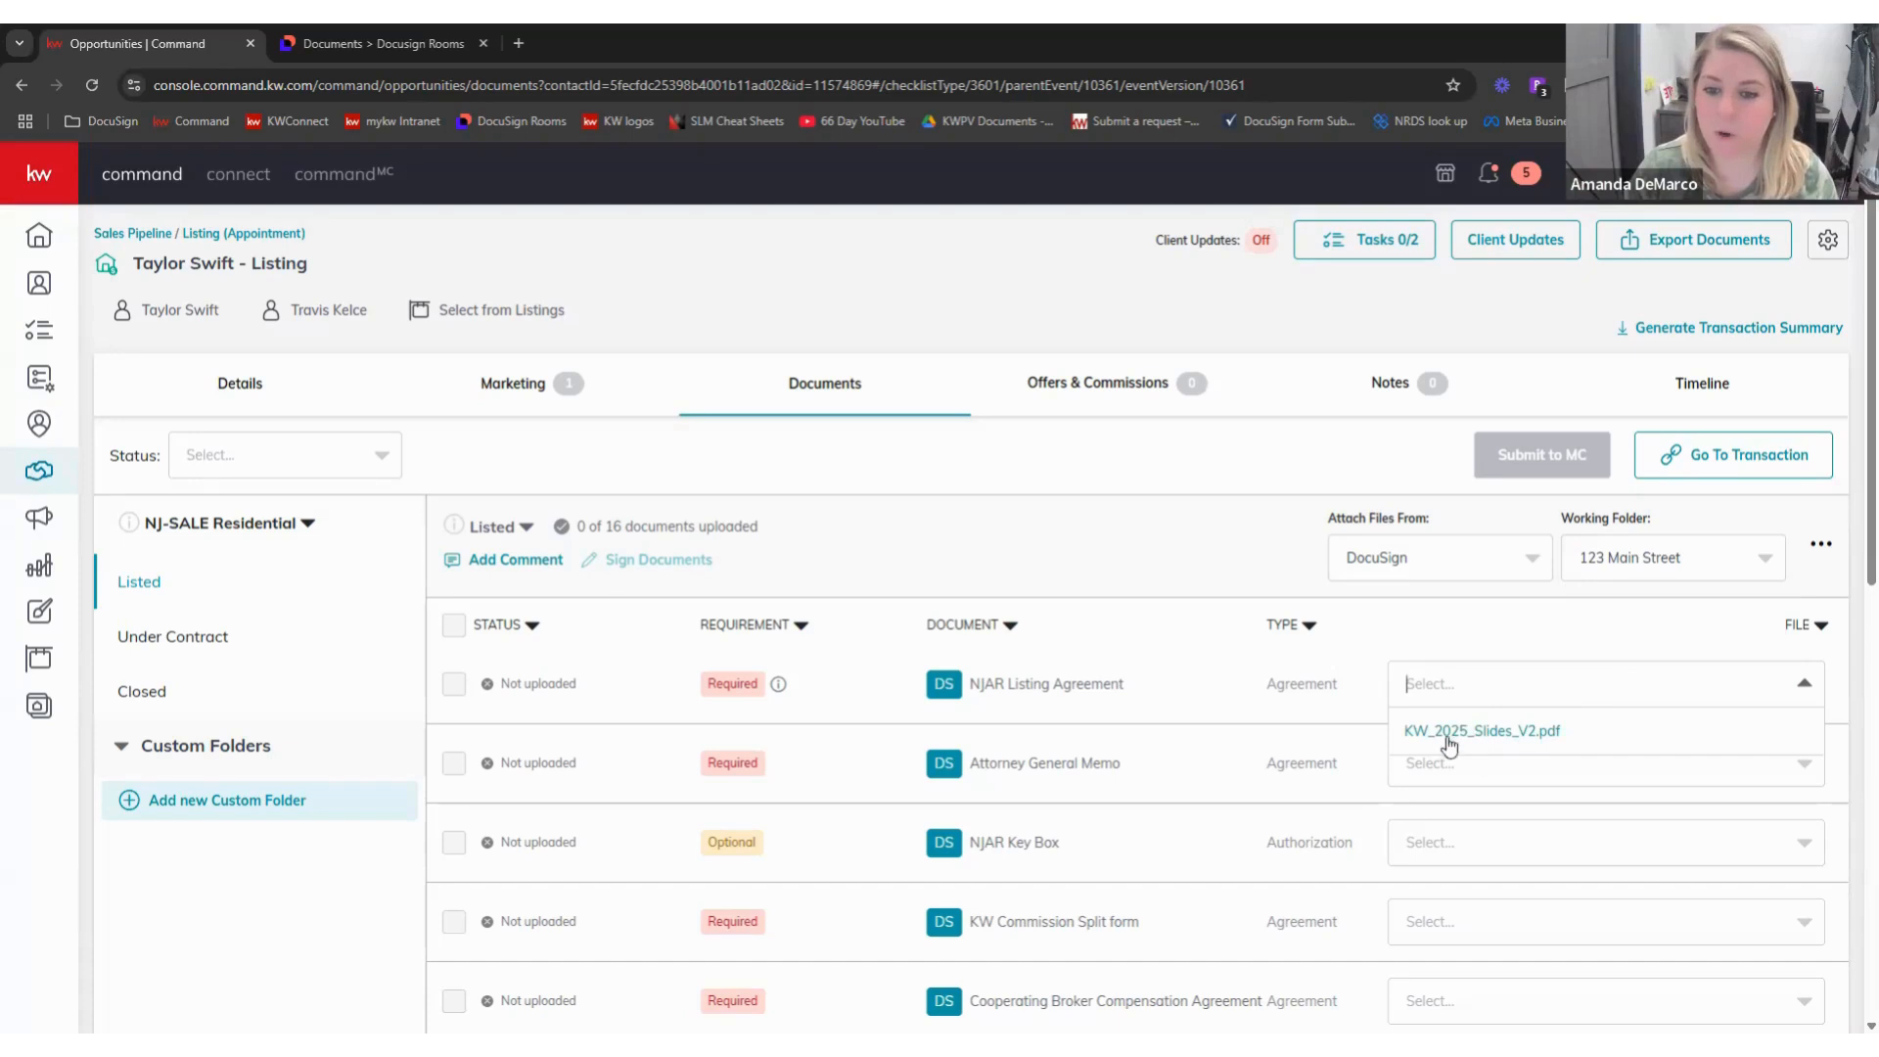
left_click(1623, 553)
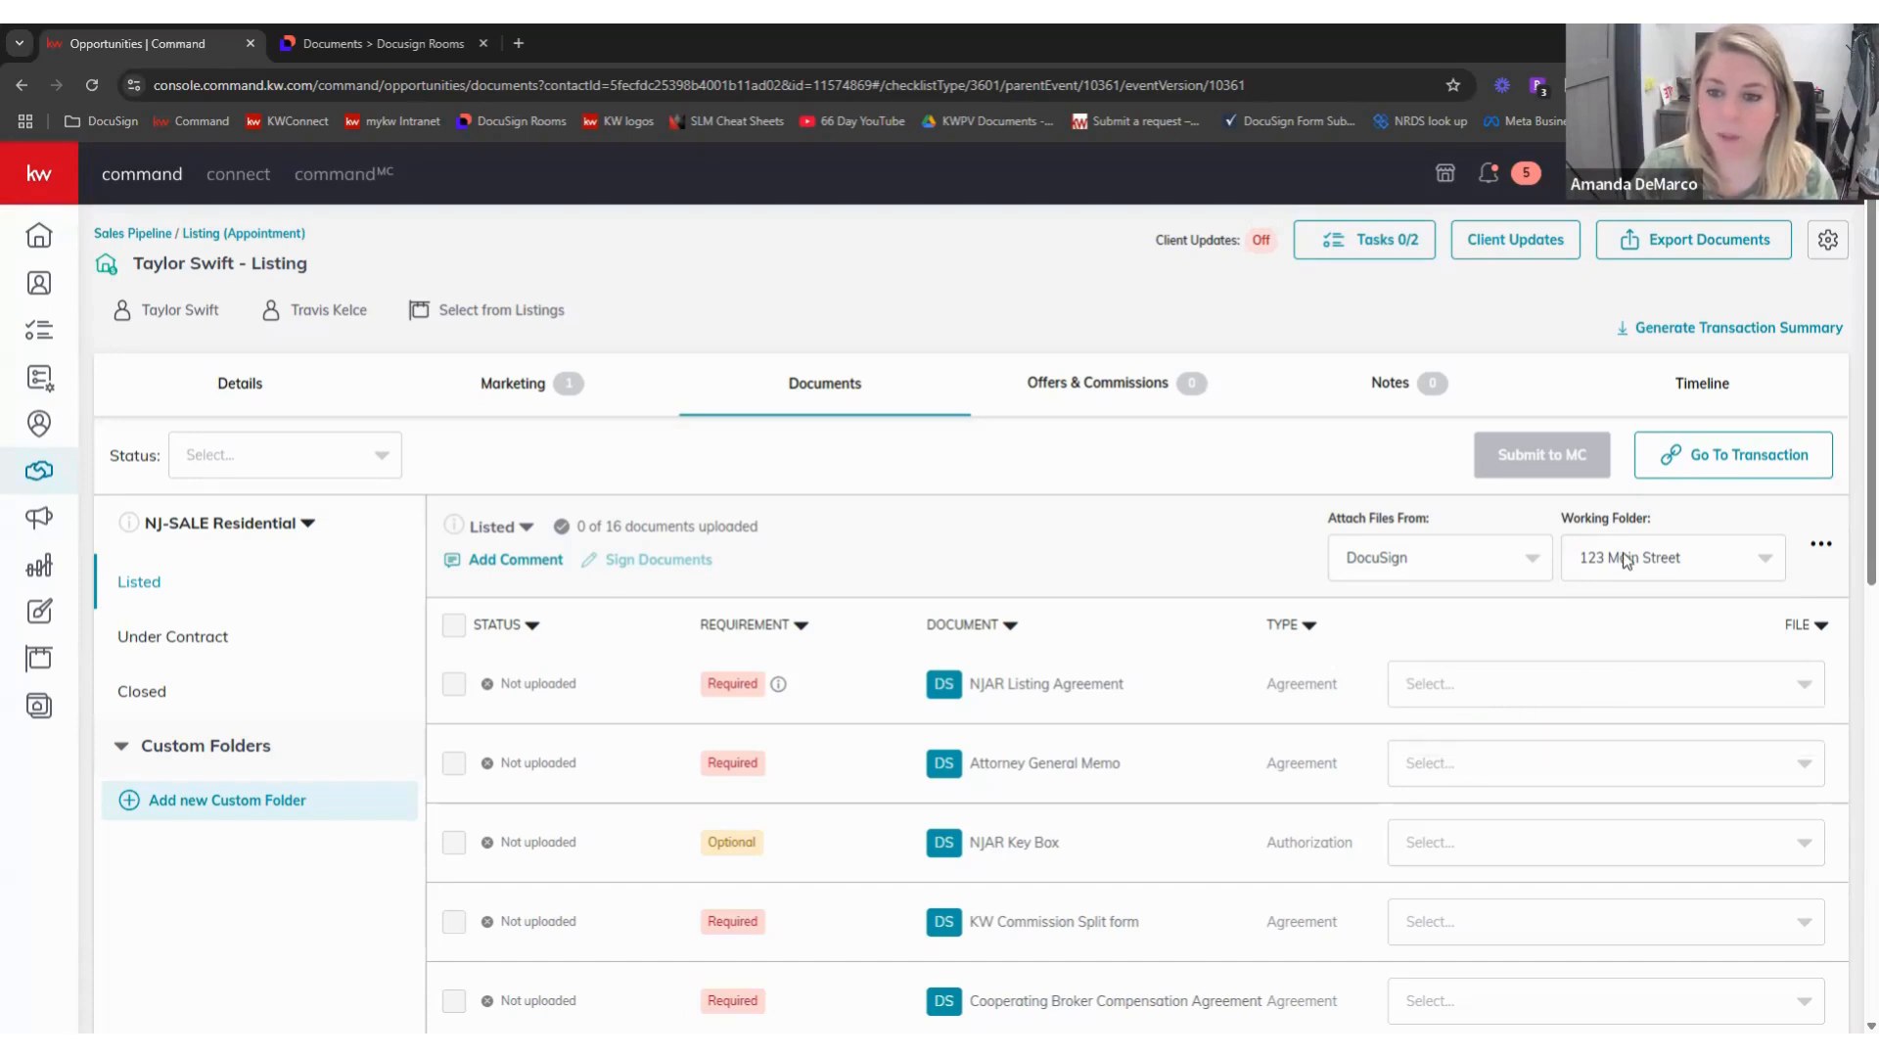
- Switch the working folder back to Room Docs, compare its files, and return to DocuSign Rooms
left_click(1624, 556)
left_click(1630, 612)
left_click(1593, 693)
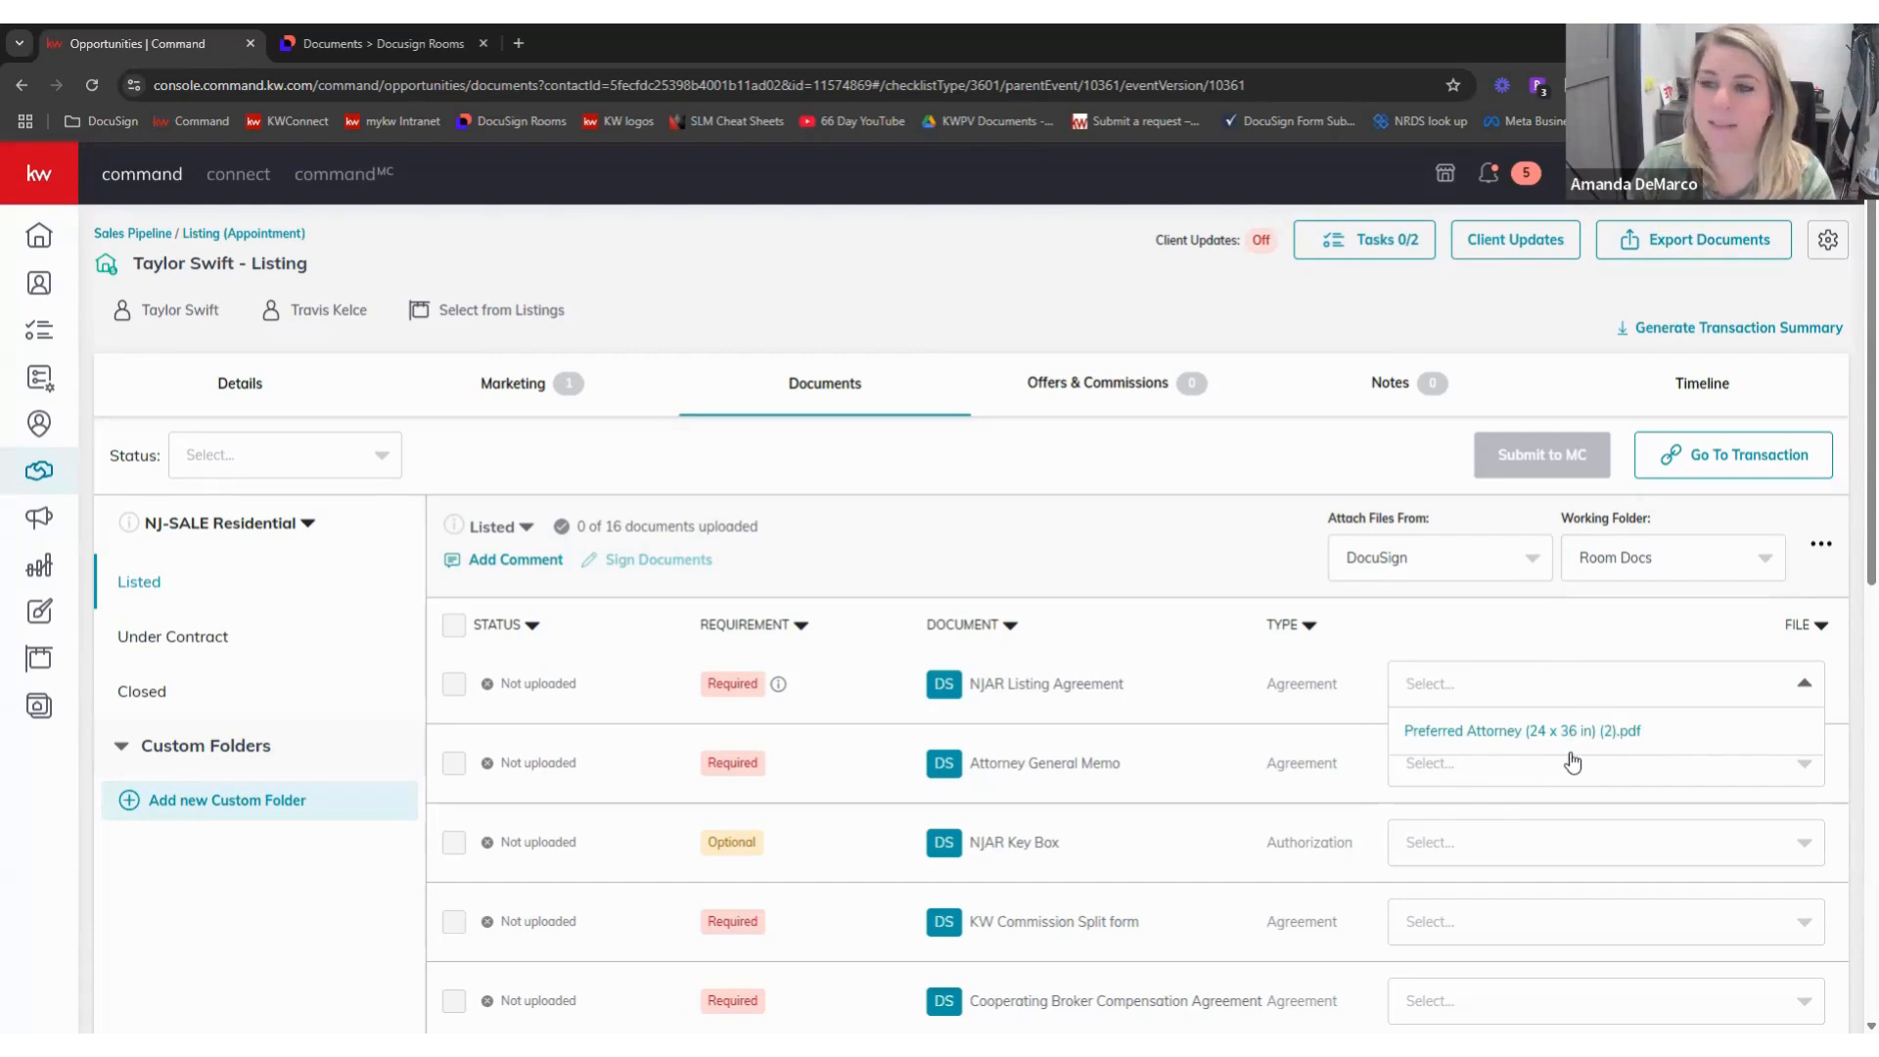
left_click(1568, 633)
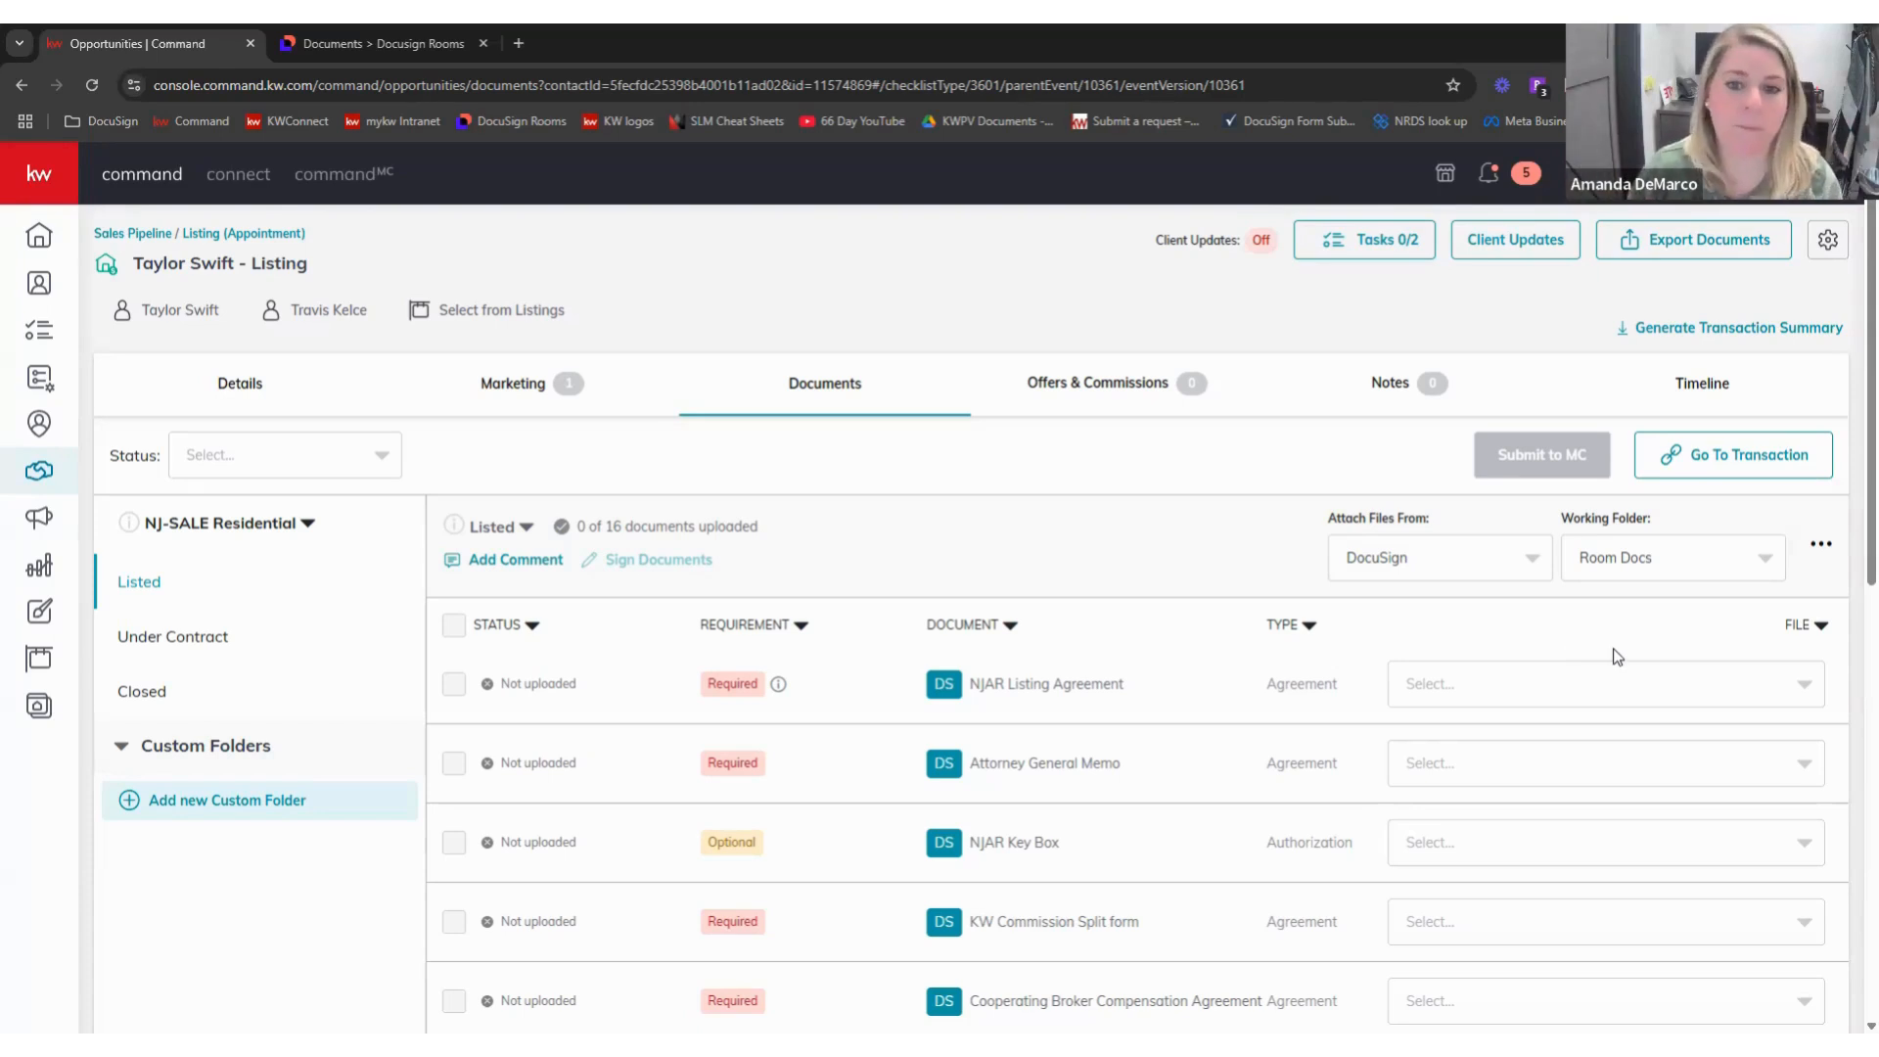
left_click(396, 43)
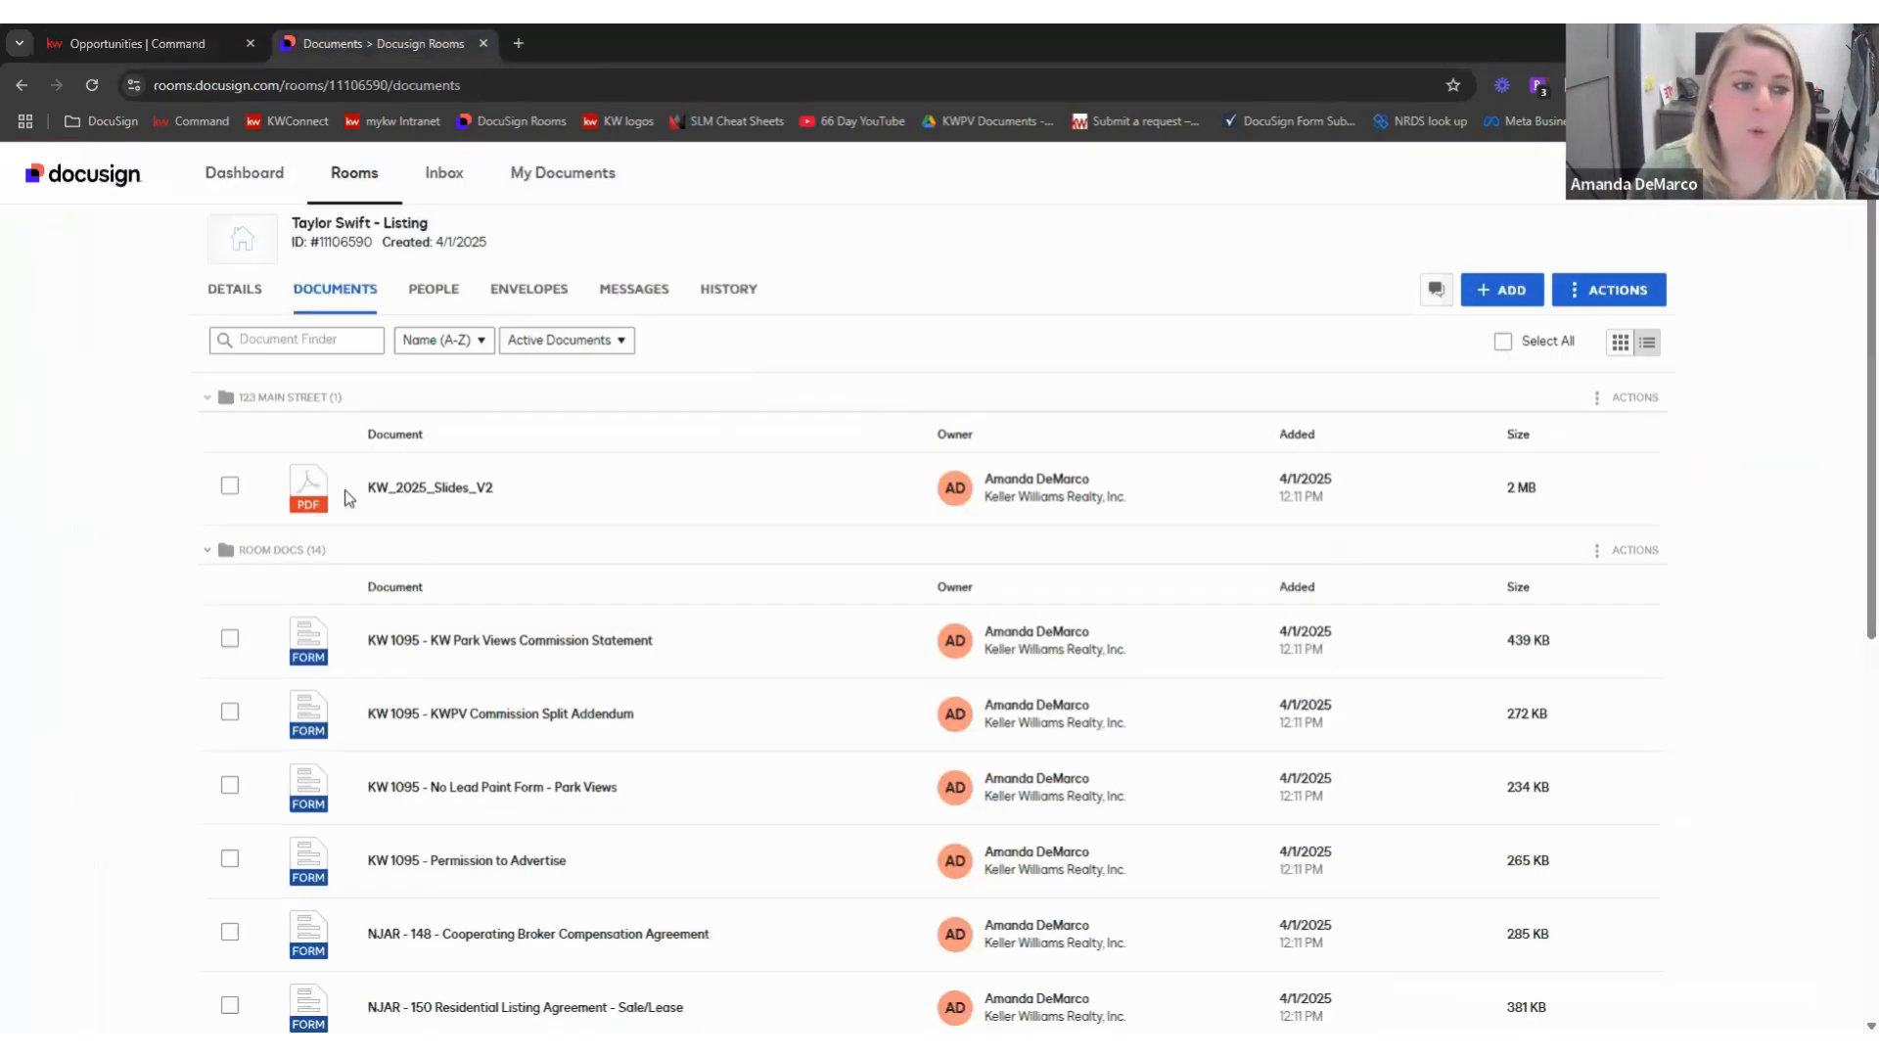
- Move the KW Park Views Commission Statement into the 123 Main Street folder
left_click(1595, 298)
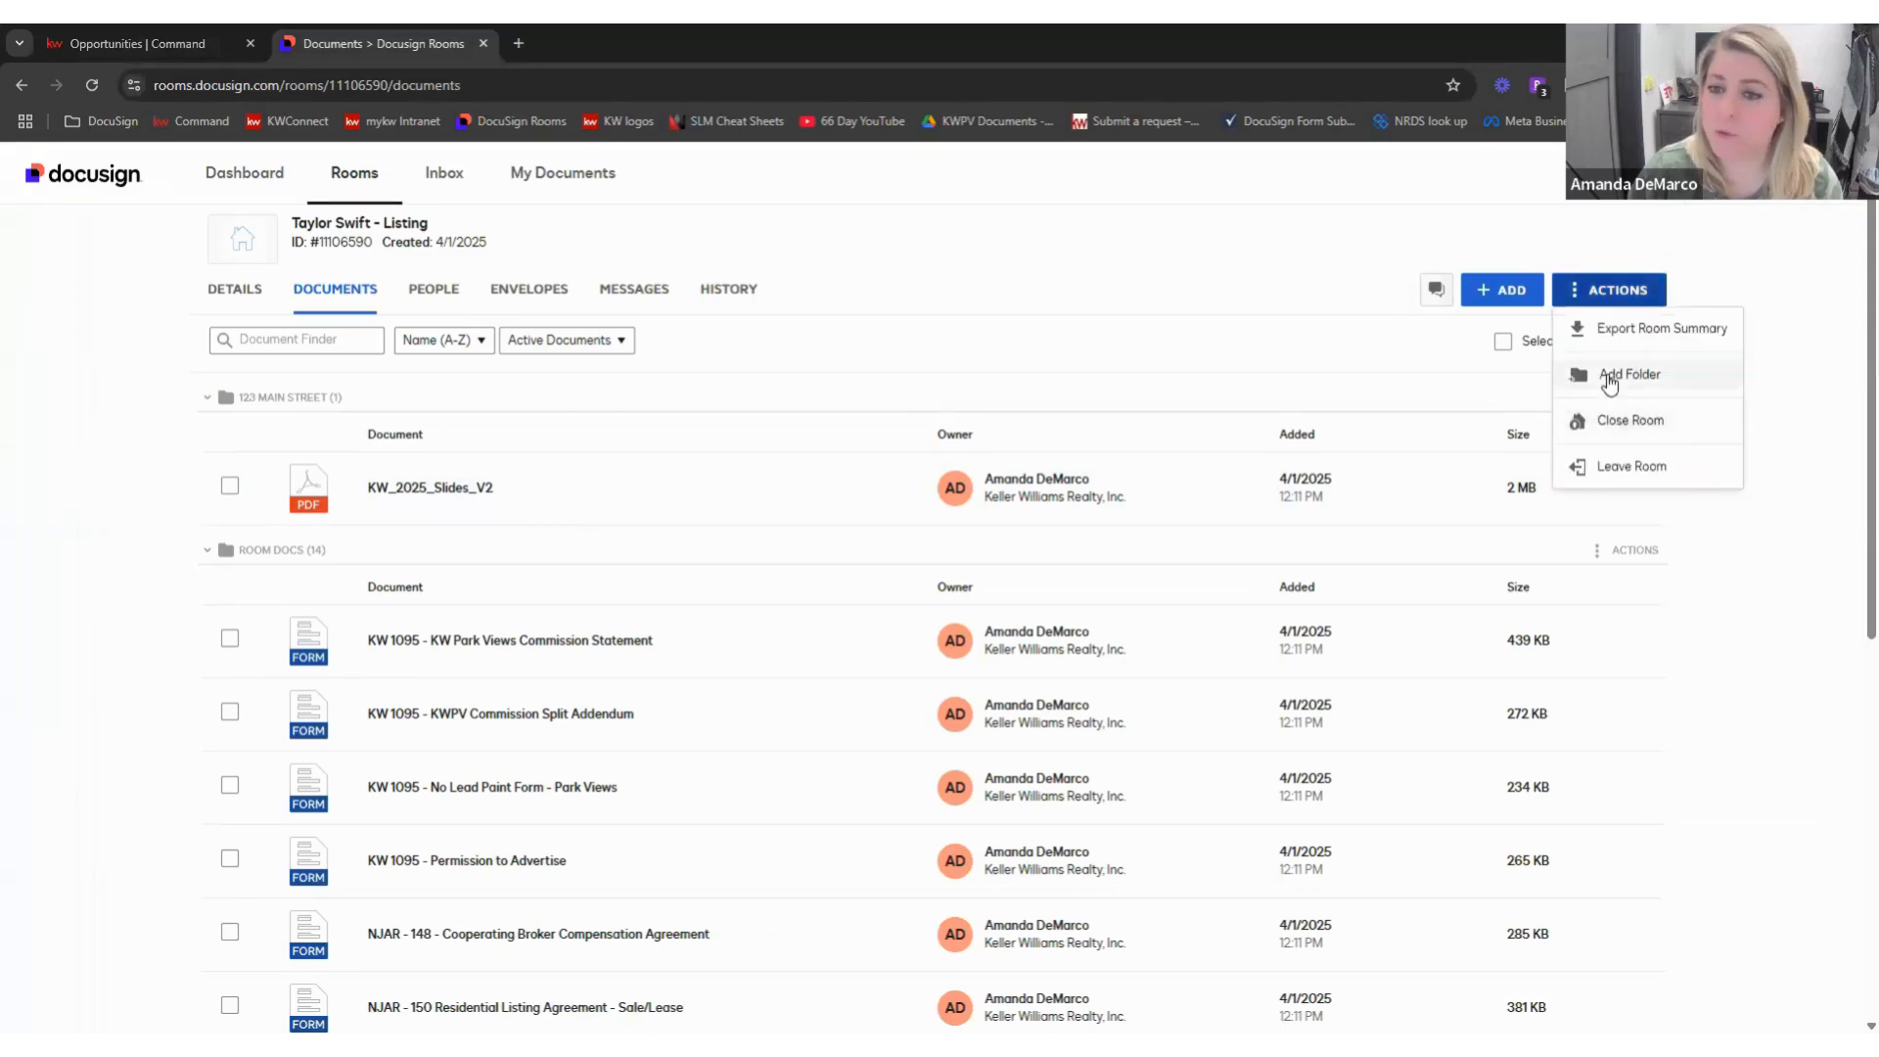
left_click(1778, 591)
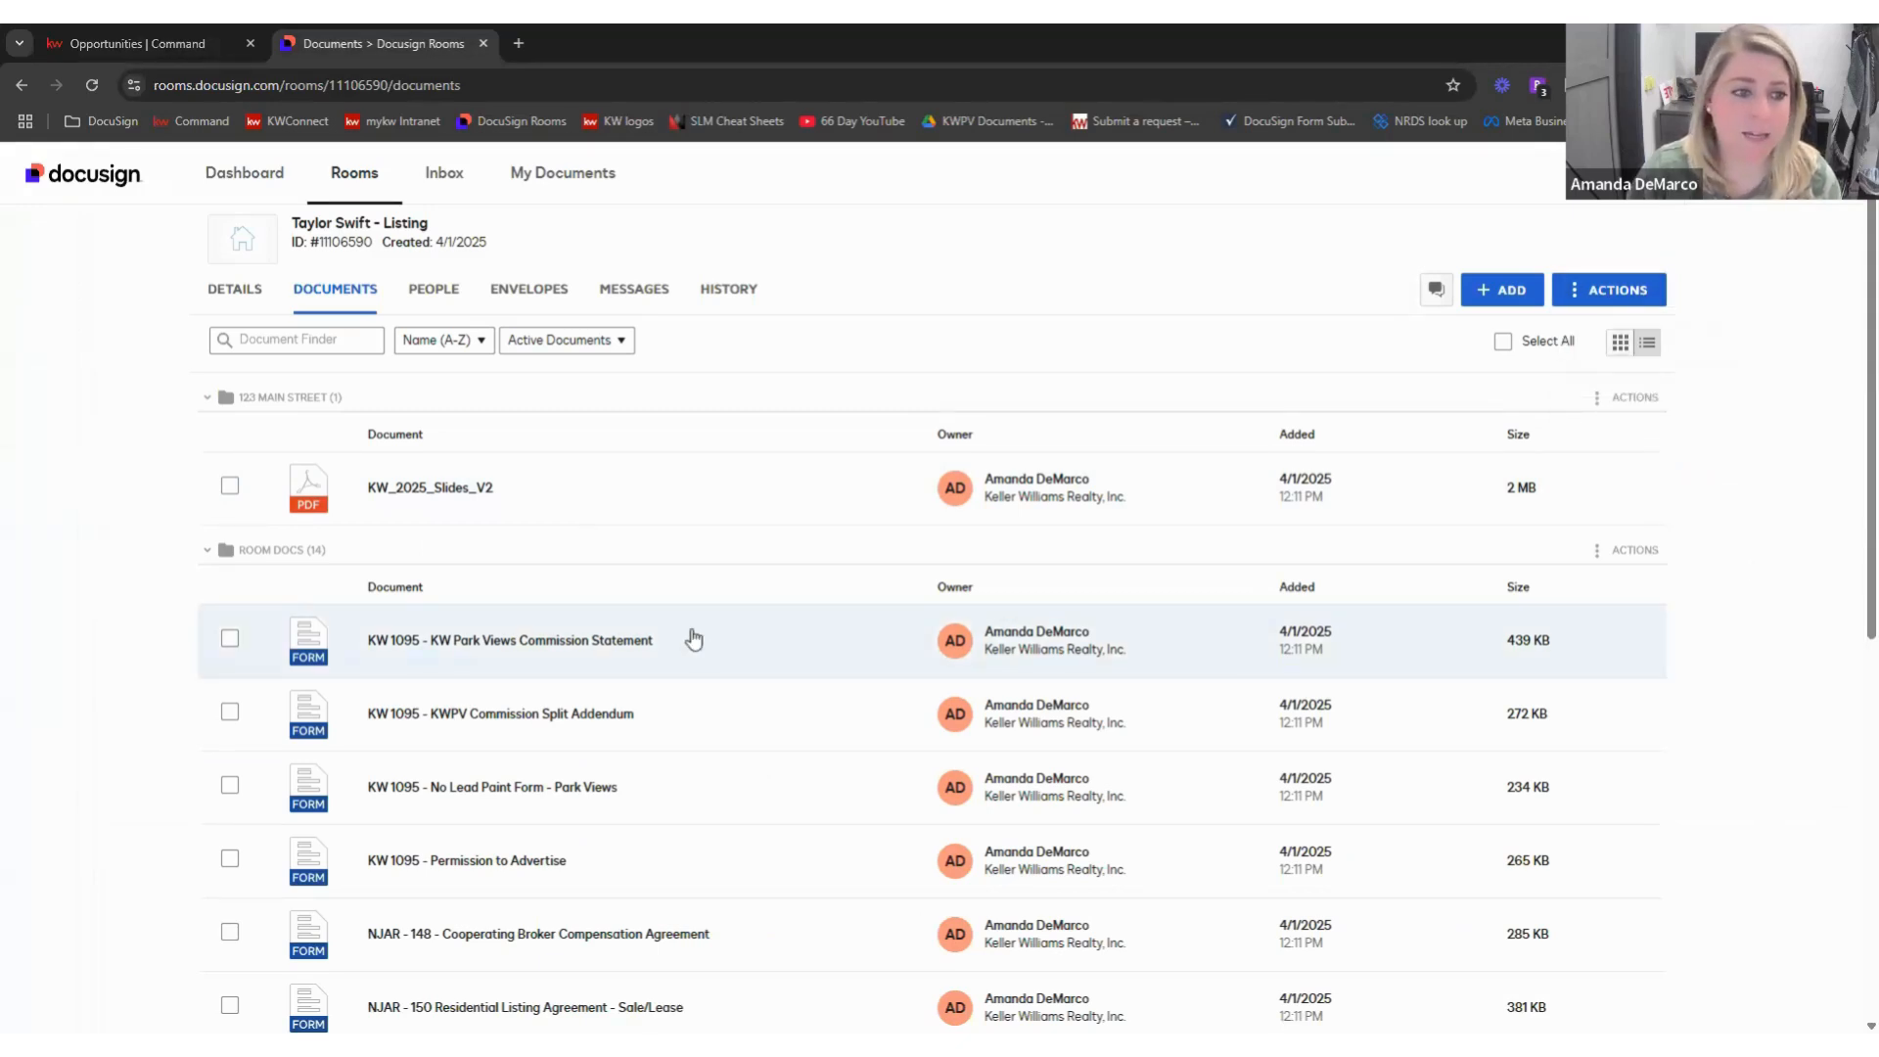
left_click_drag(694, 639, 684, 714)
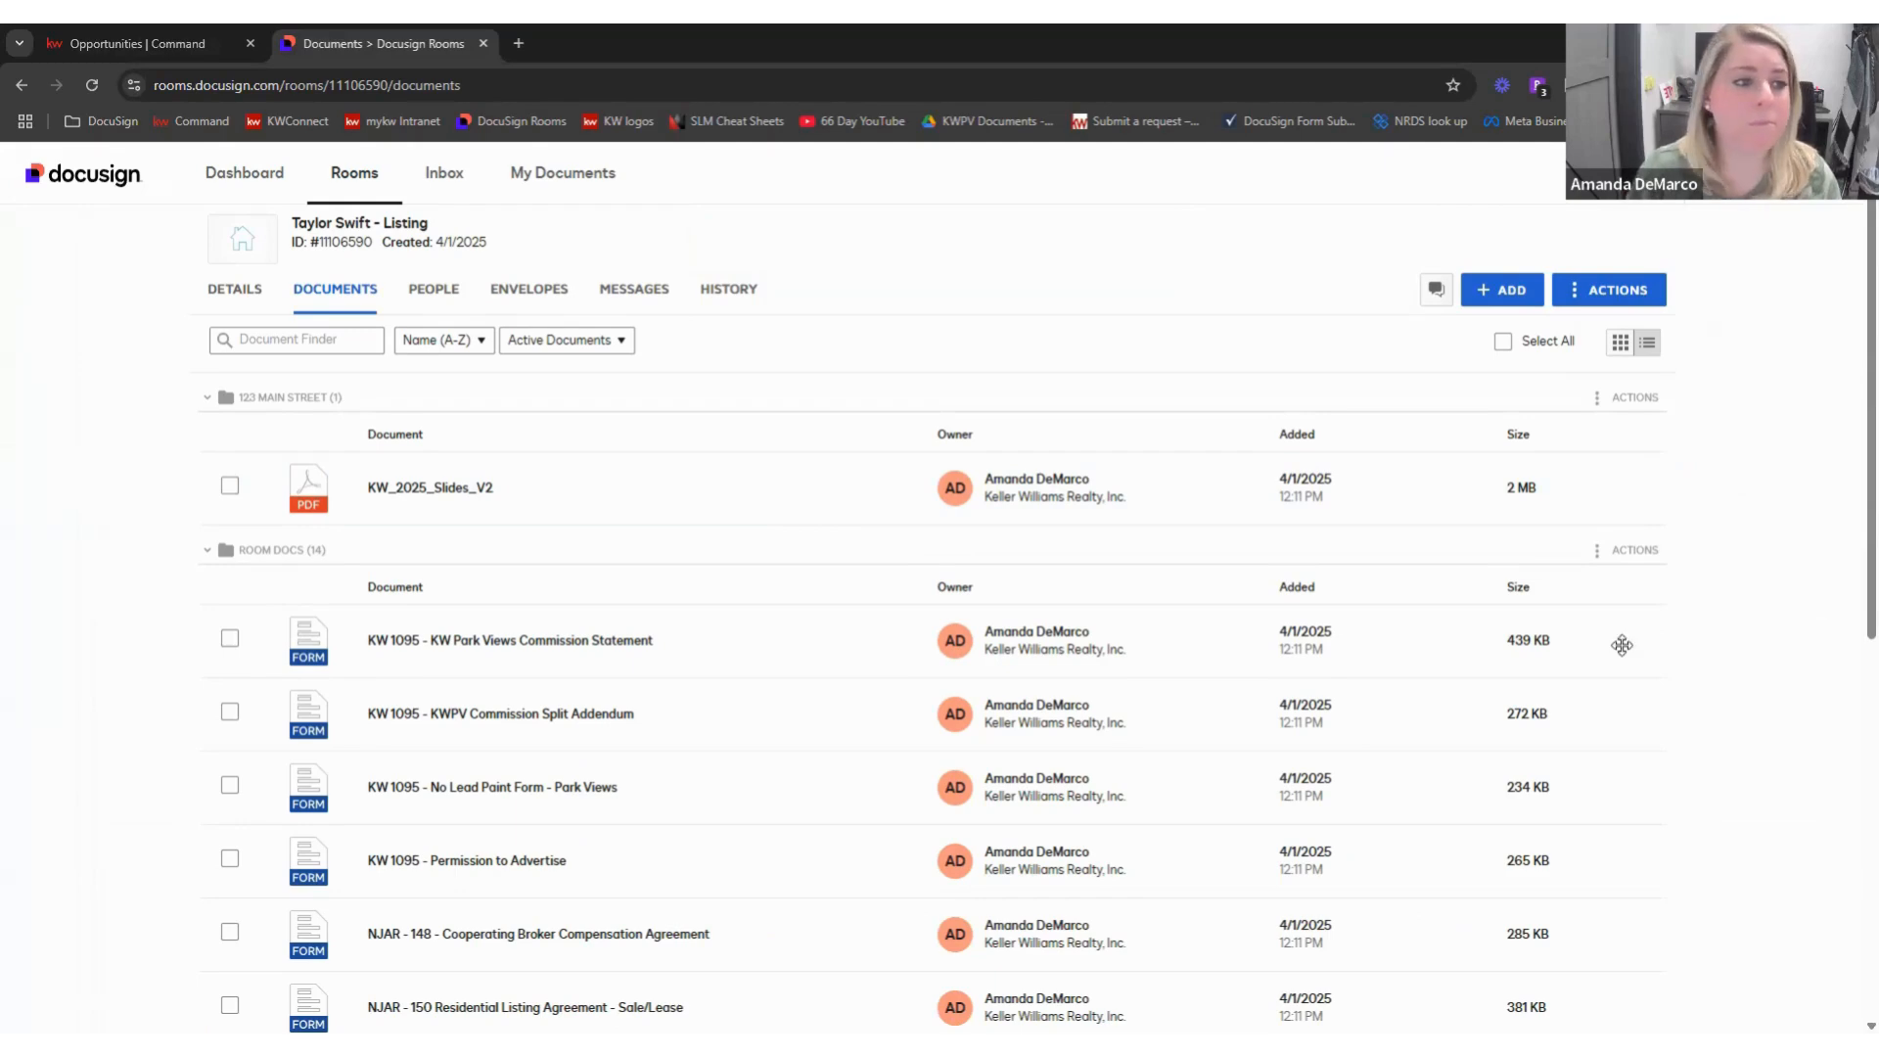
- Open the Taylor Swift - Listing room's Details page and look it over
left_click(233, 290)
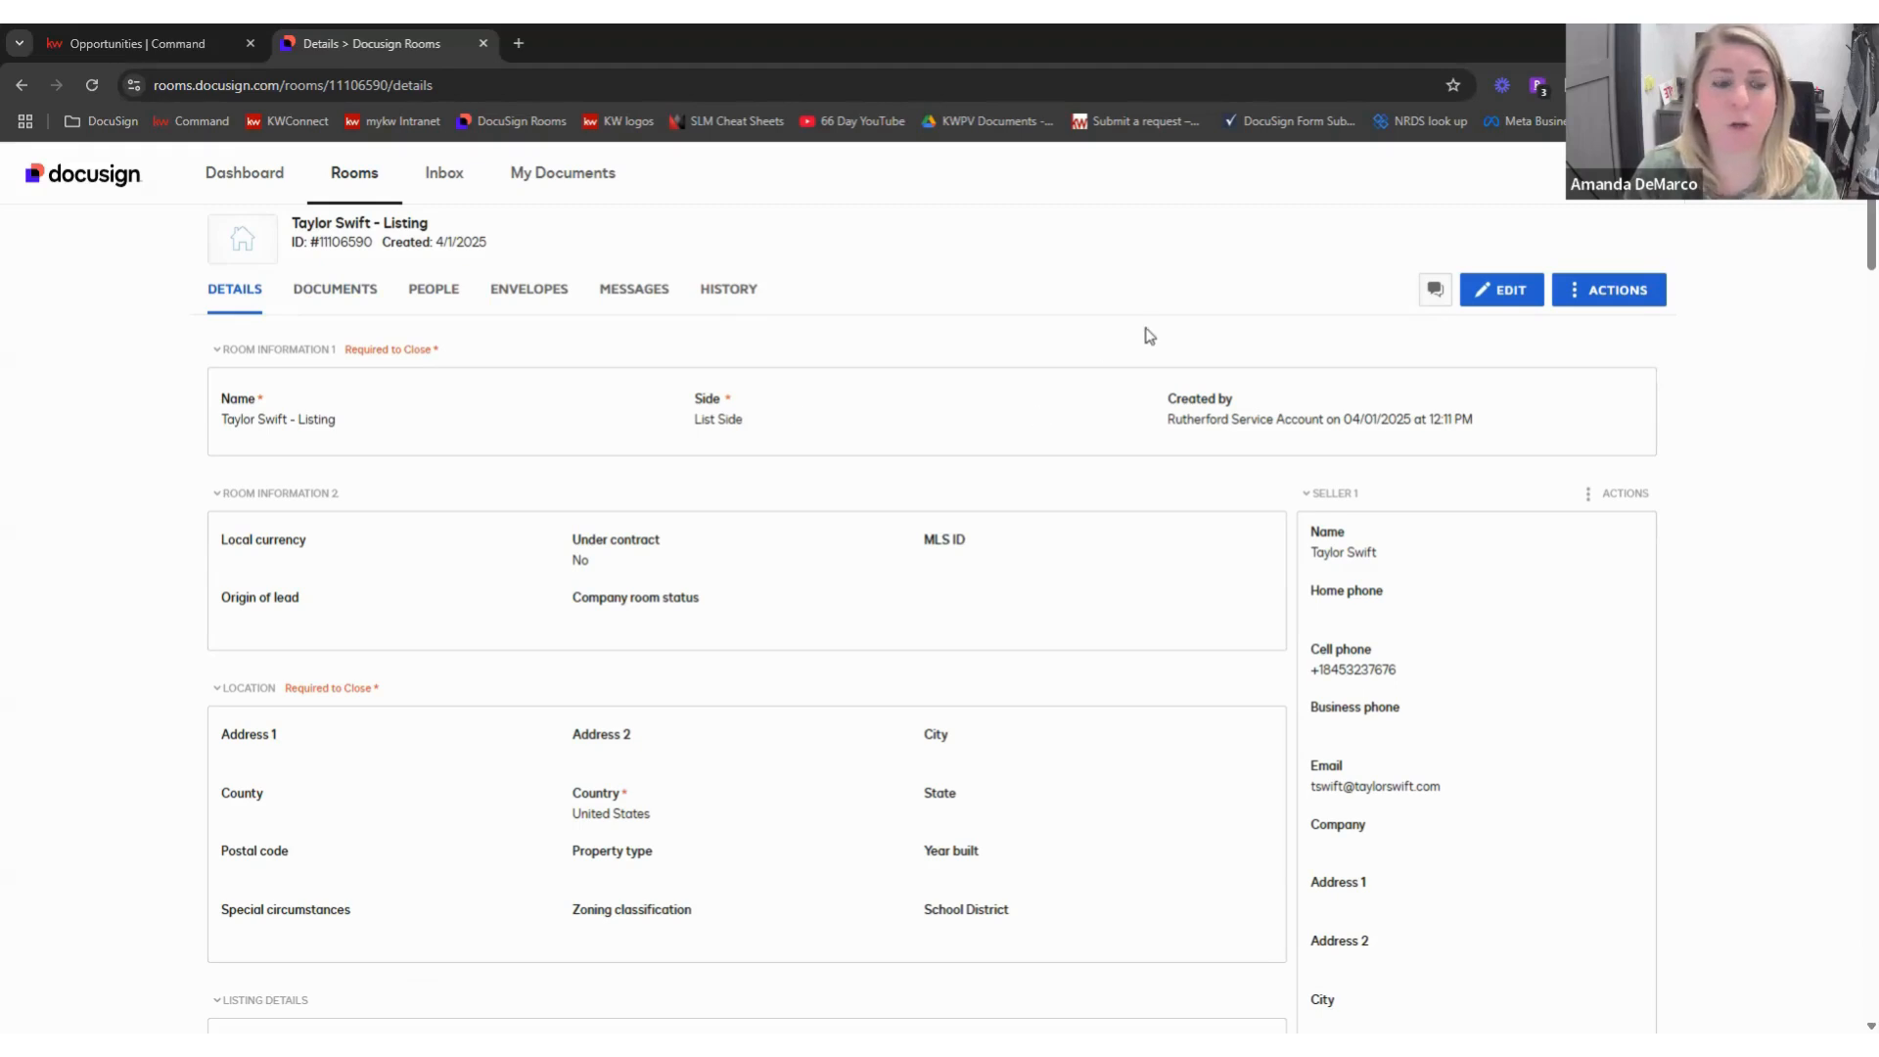
scroll(301, 370, "down", 1)
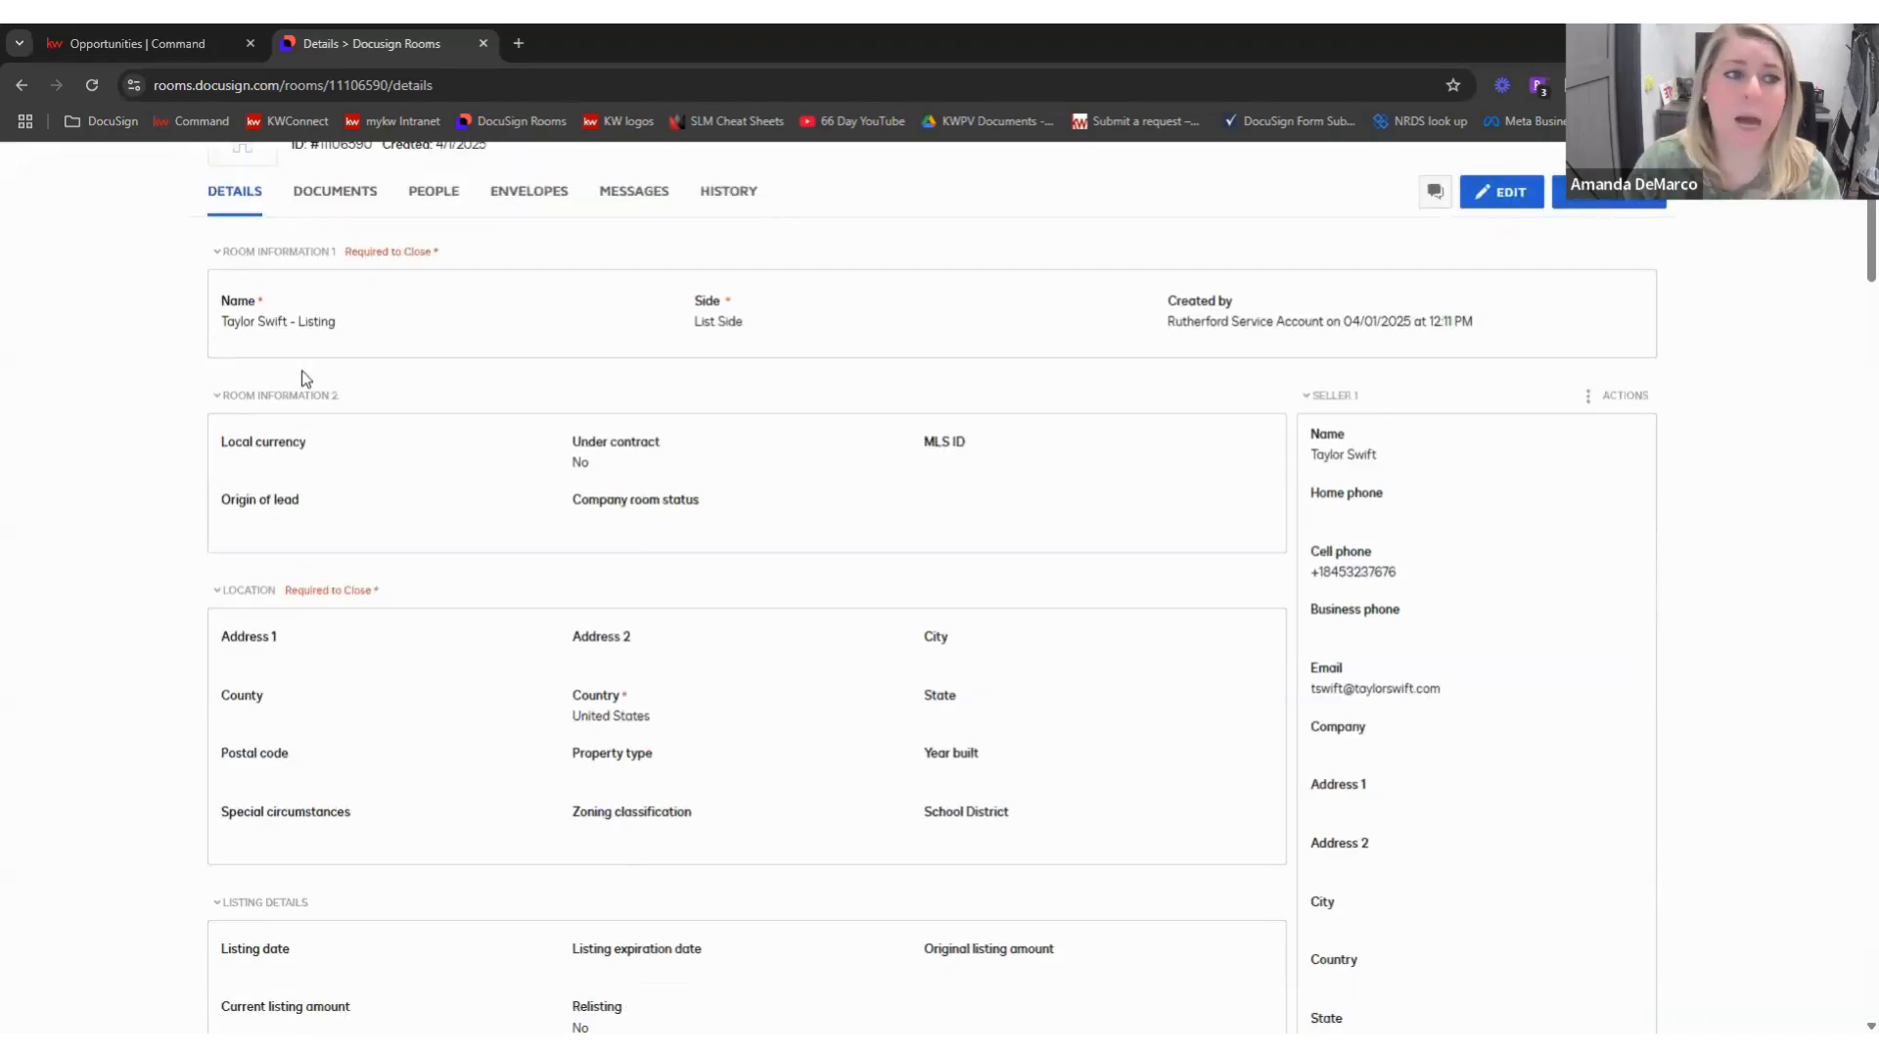
scroll(301, 370, "up", 1)
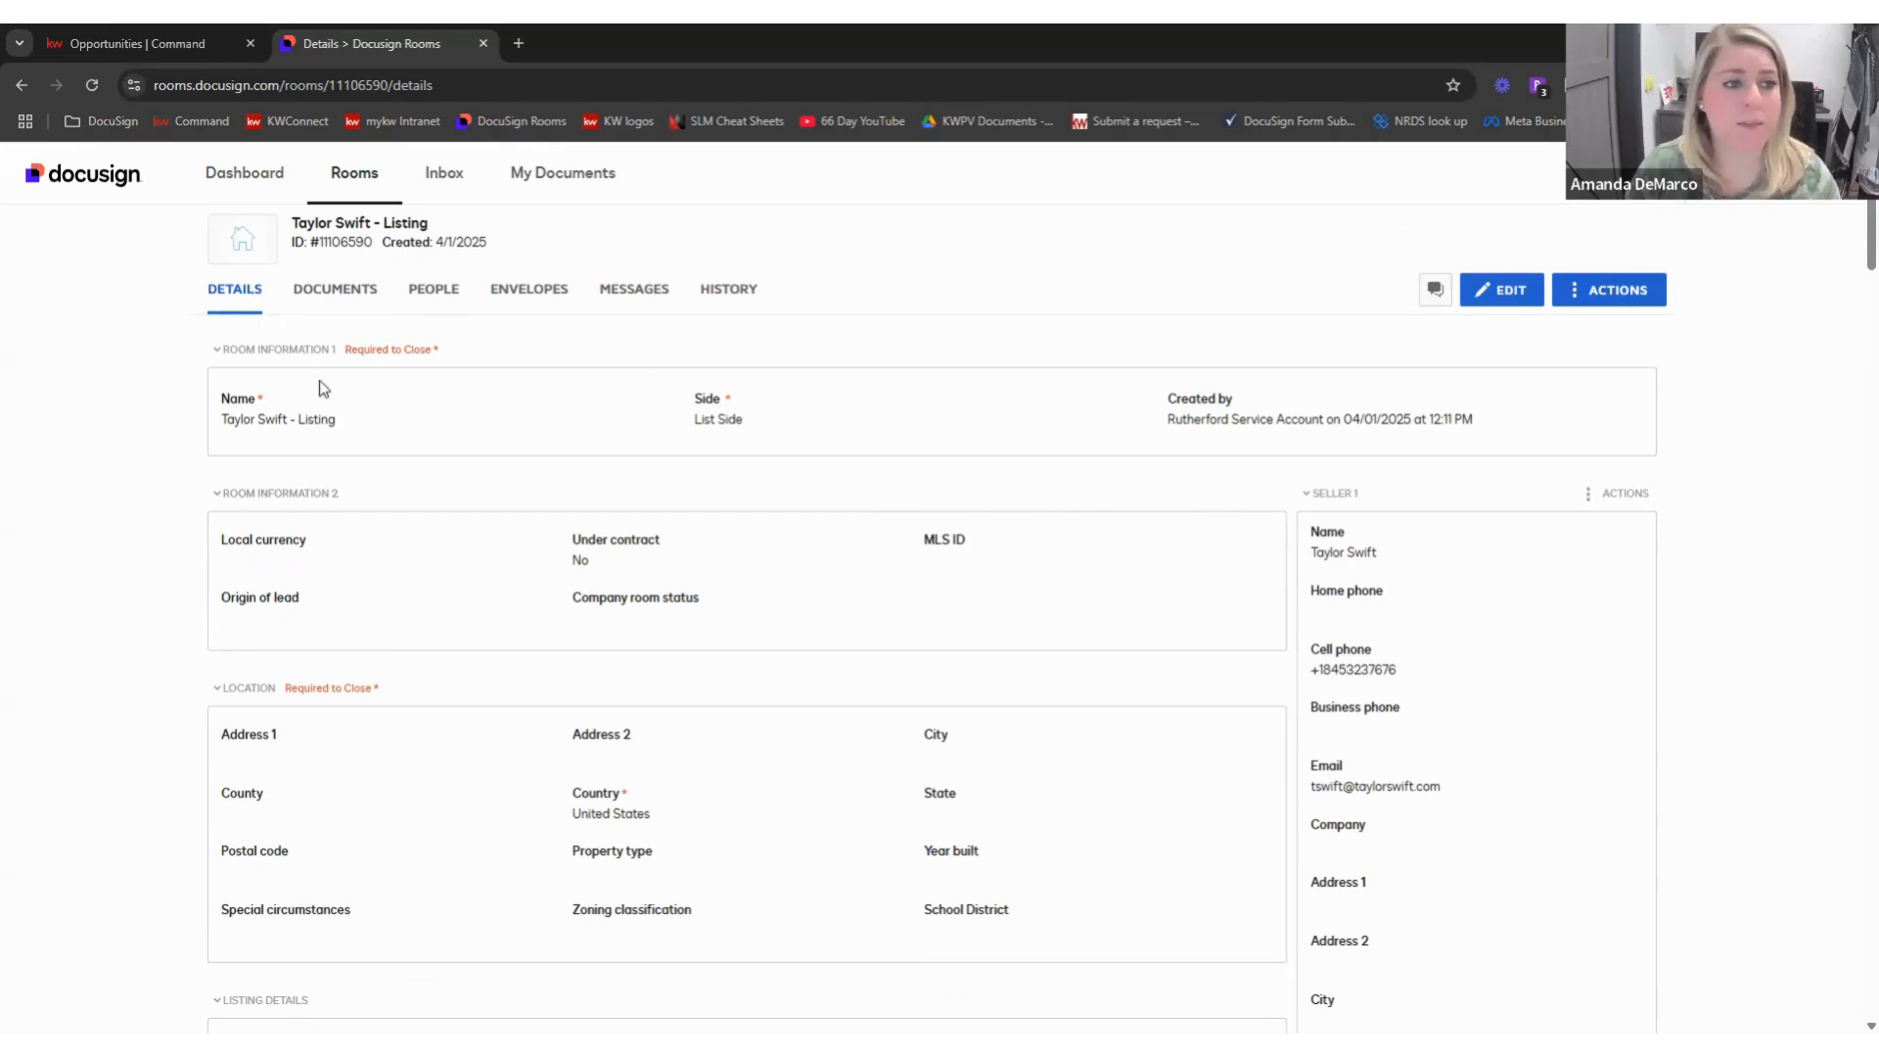
left_click(1502, 293)
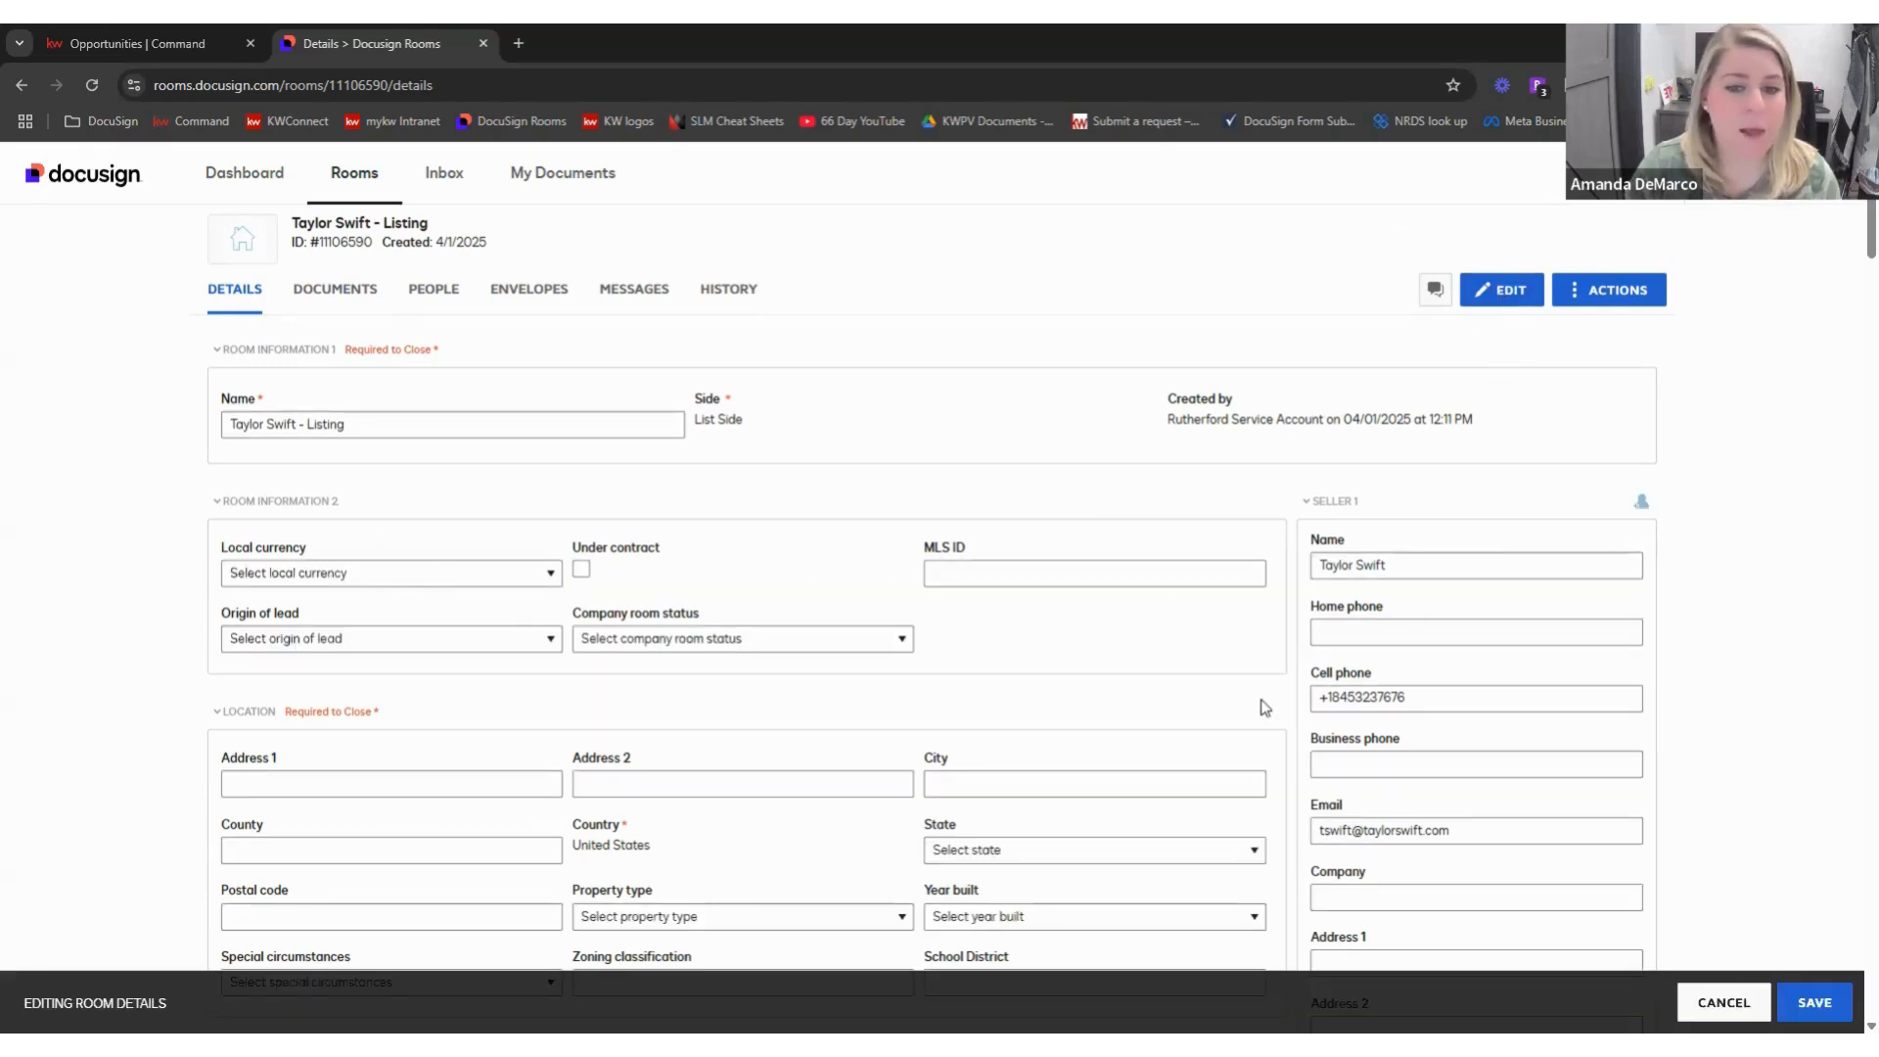
scroll(1282, 697, "down", 1)
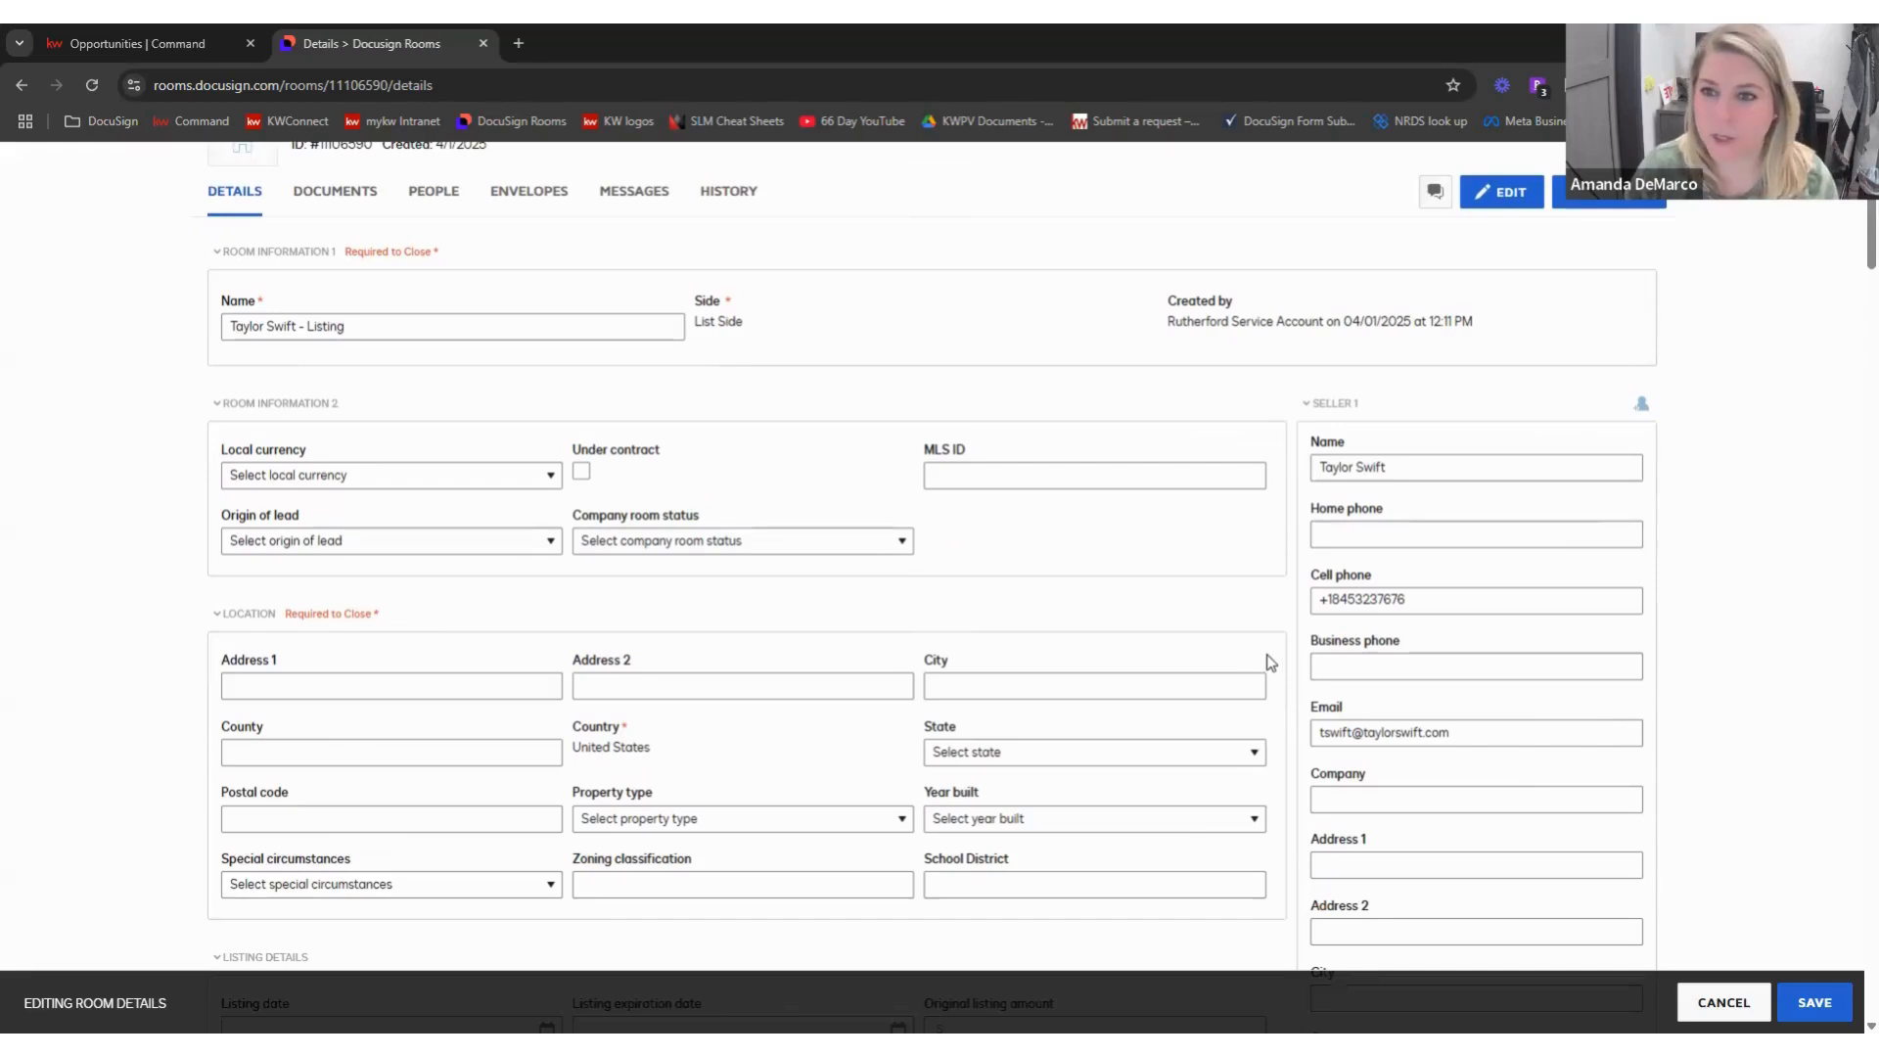
left_click(421, 687)
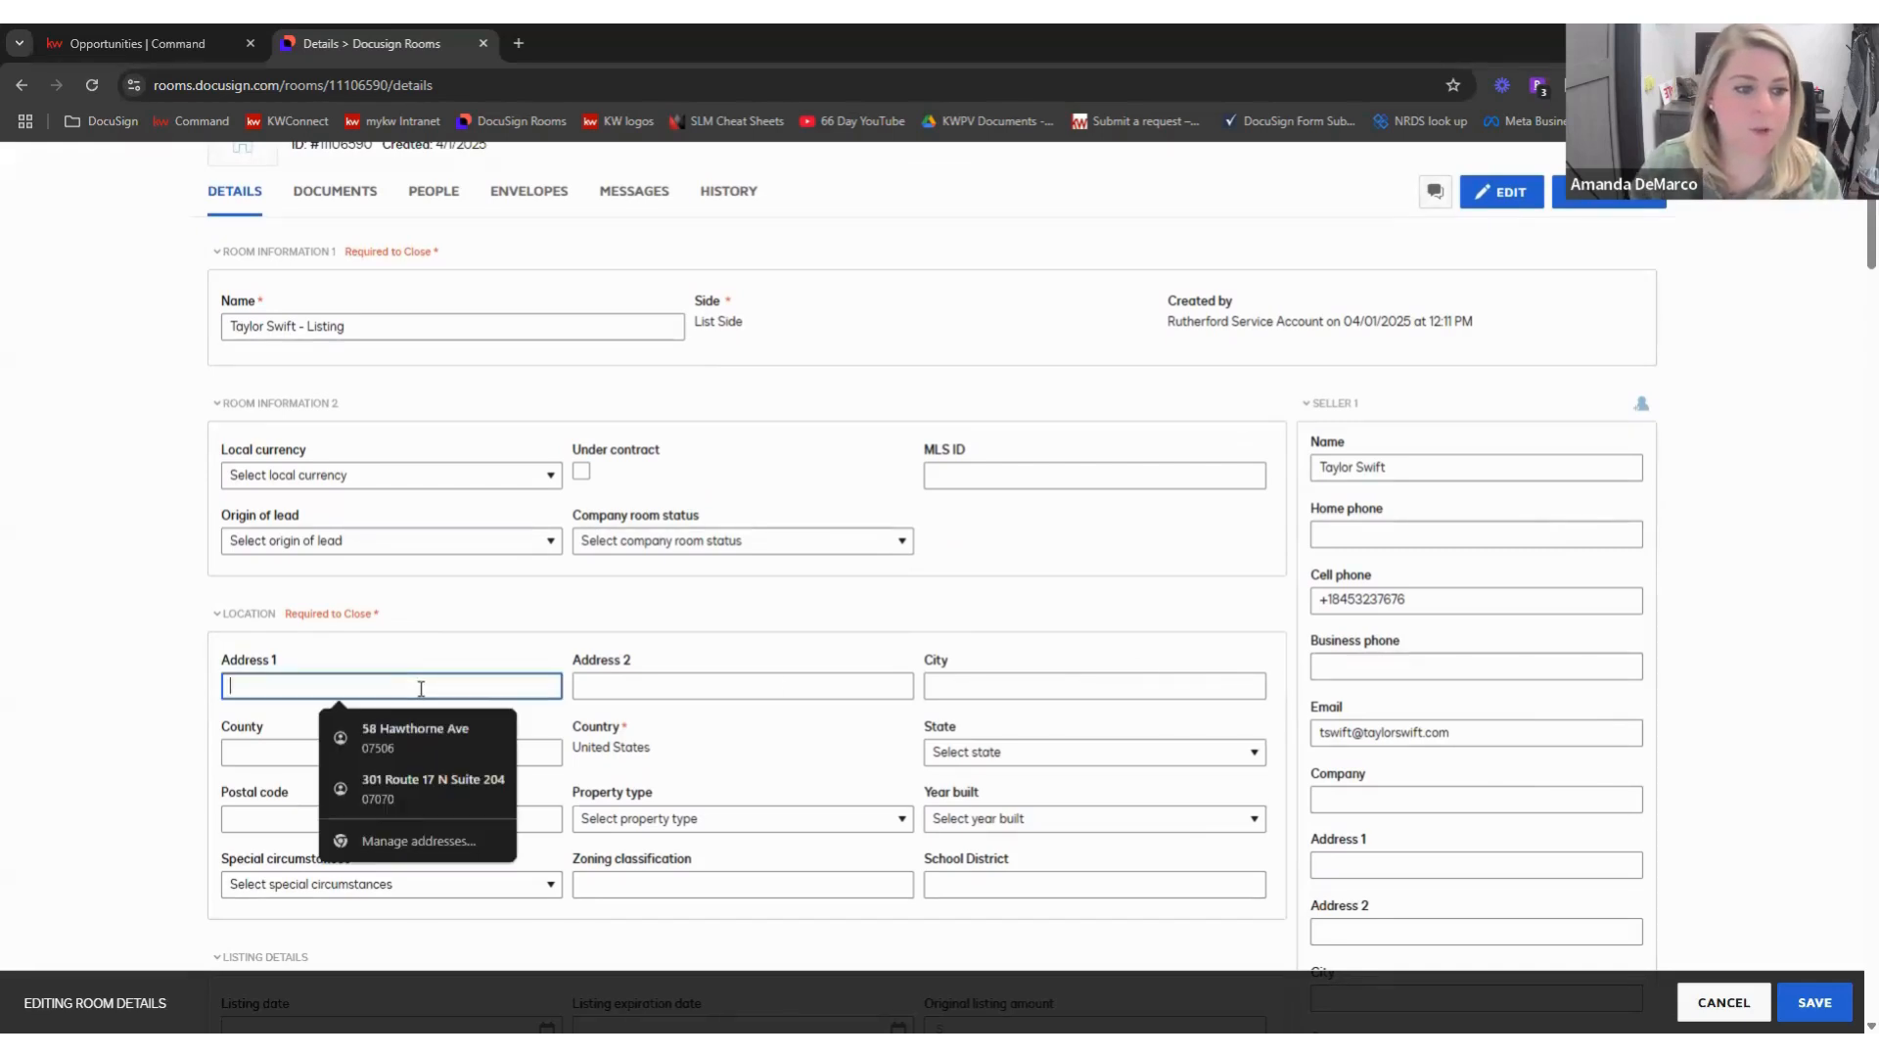
left_click(371, 783)
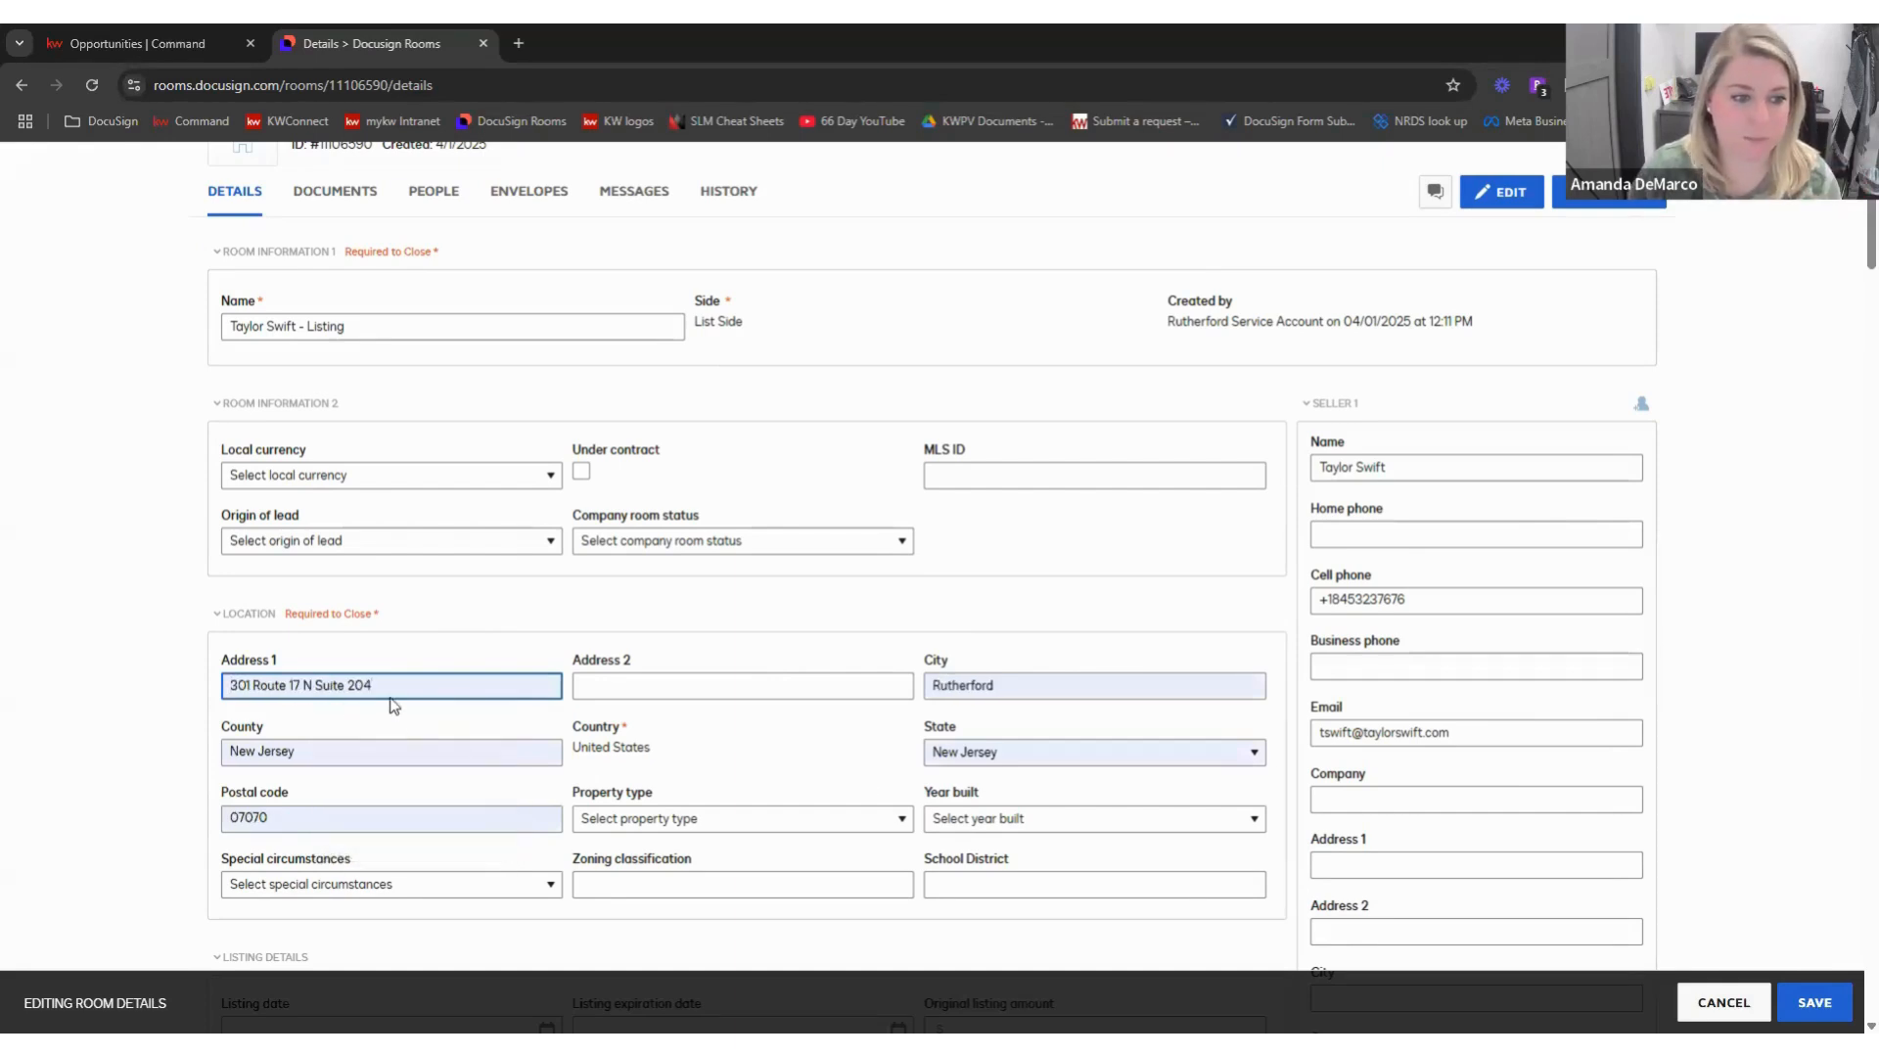
left_click_drag(372, 686, 315, 686)
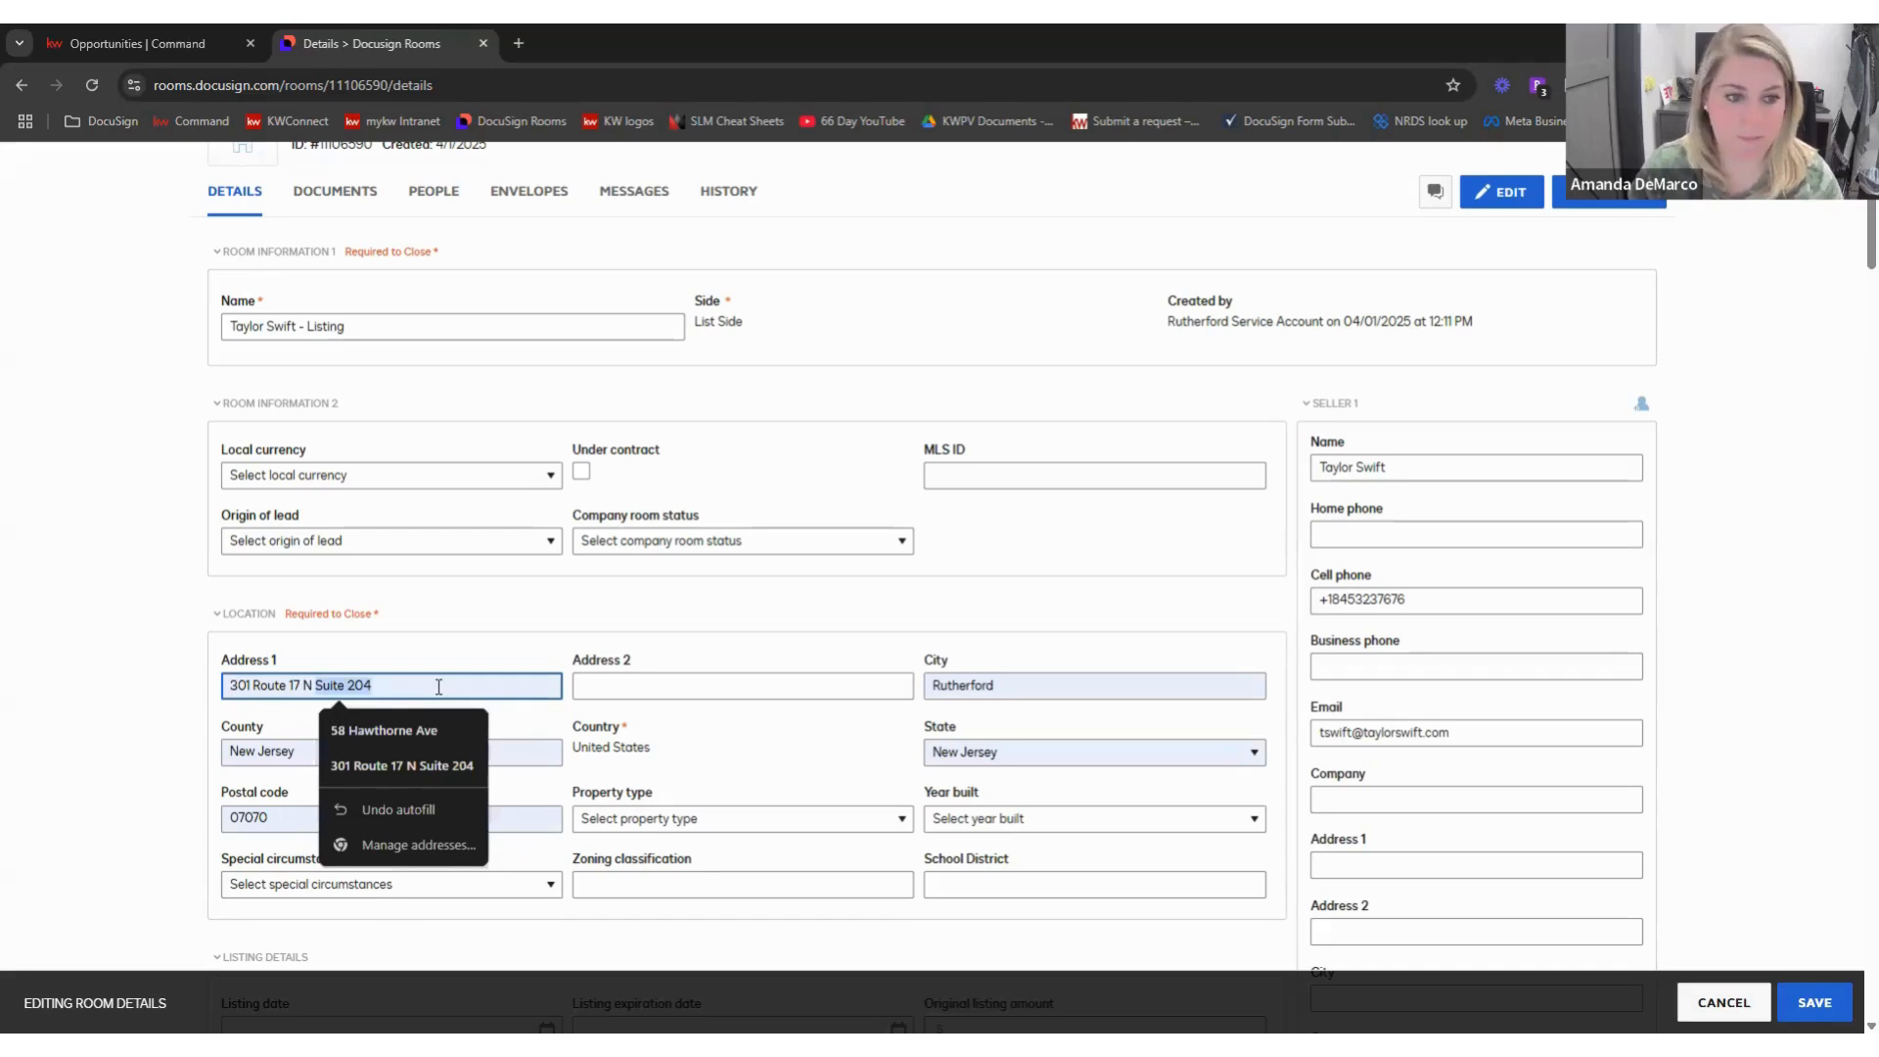
key("BackSpace")
left_click(626, 685)
type("Suite 20")
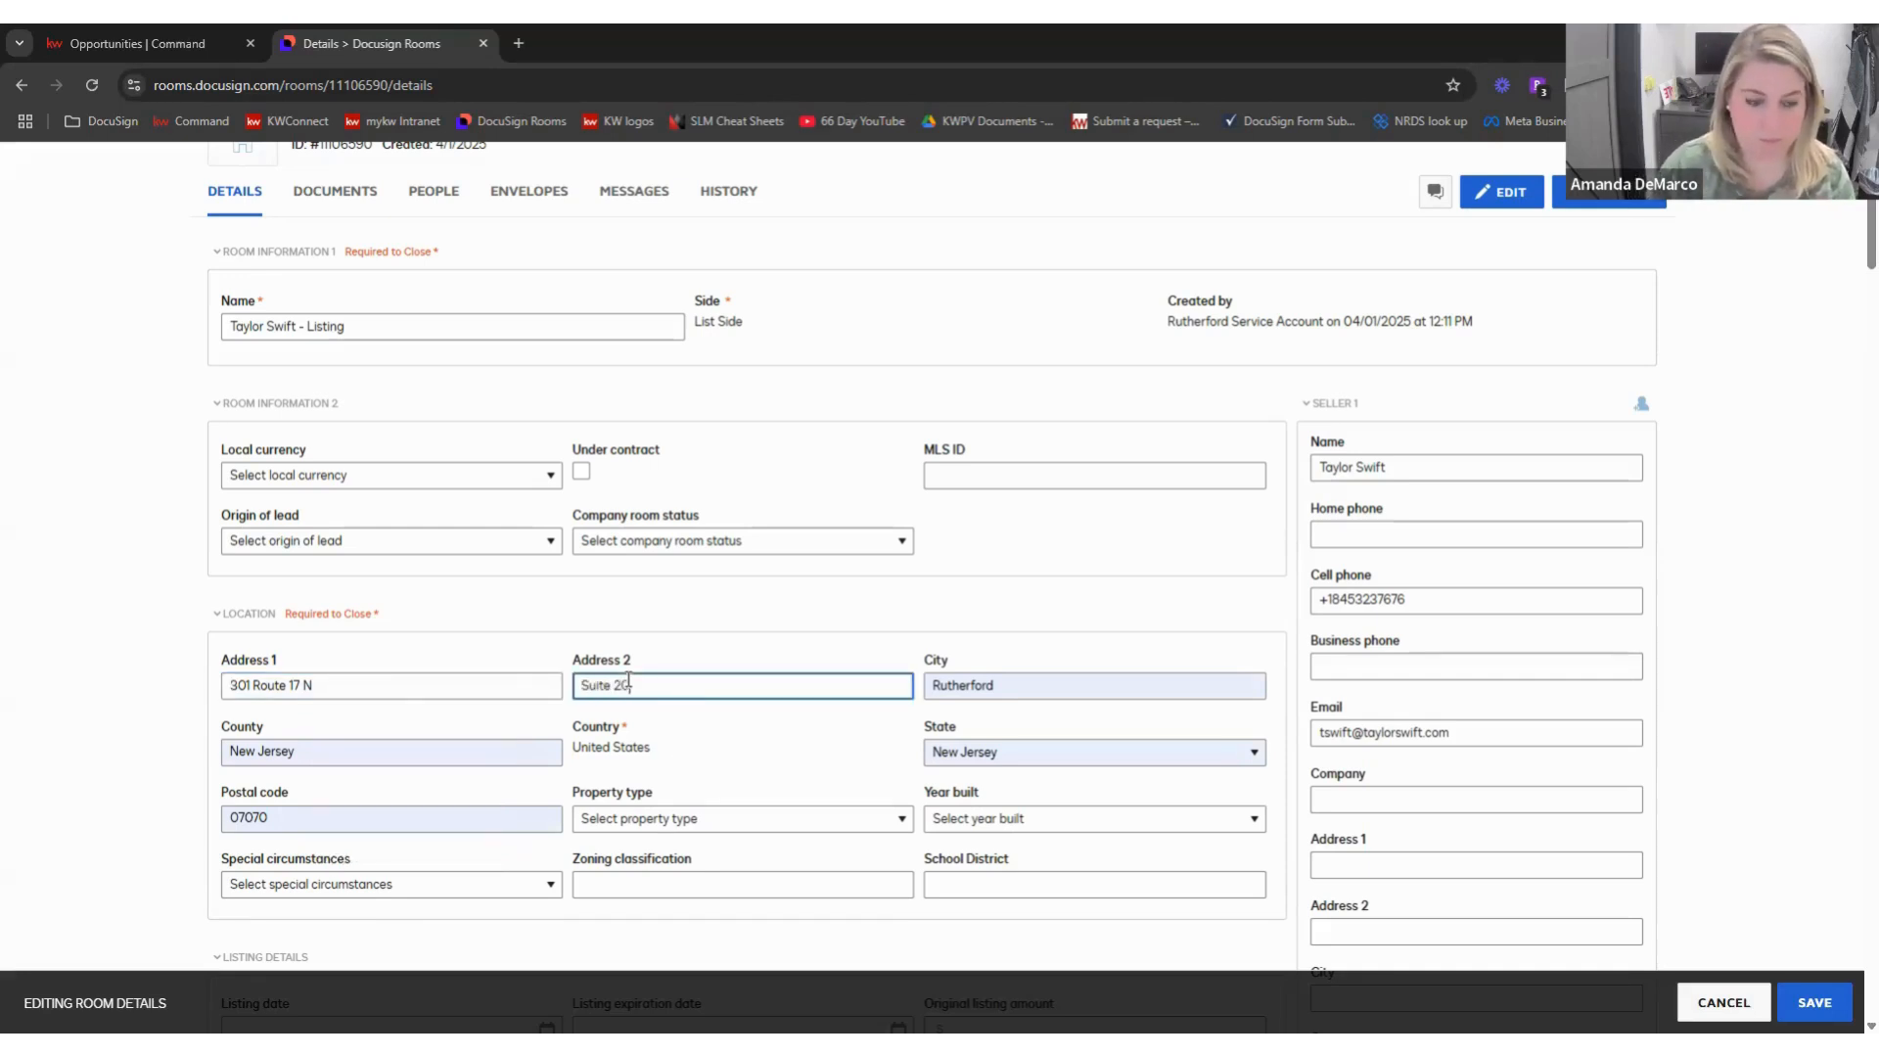
type("1")
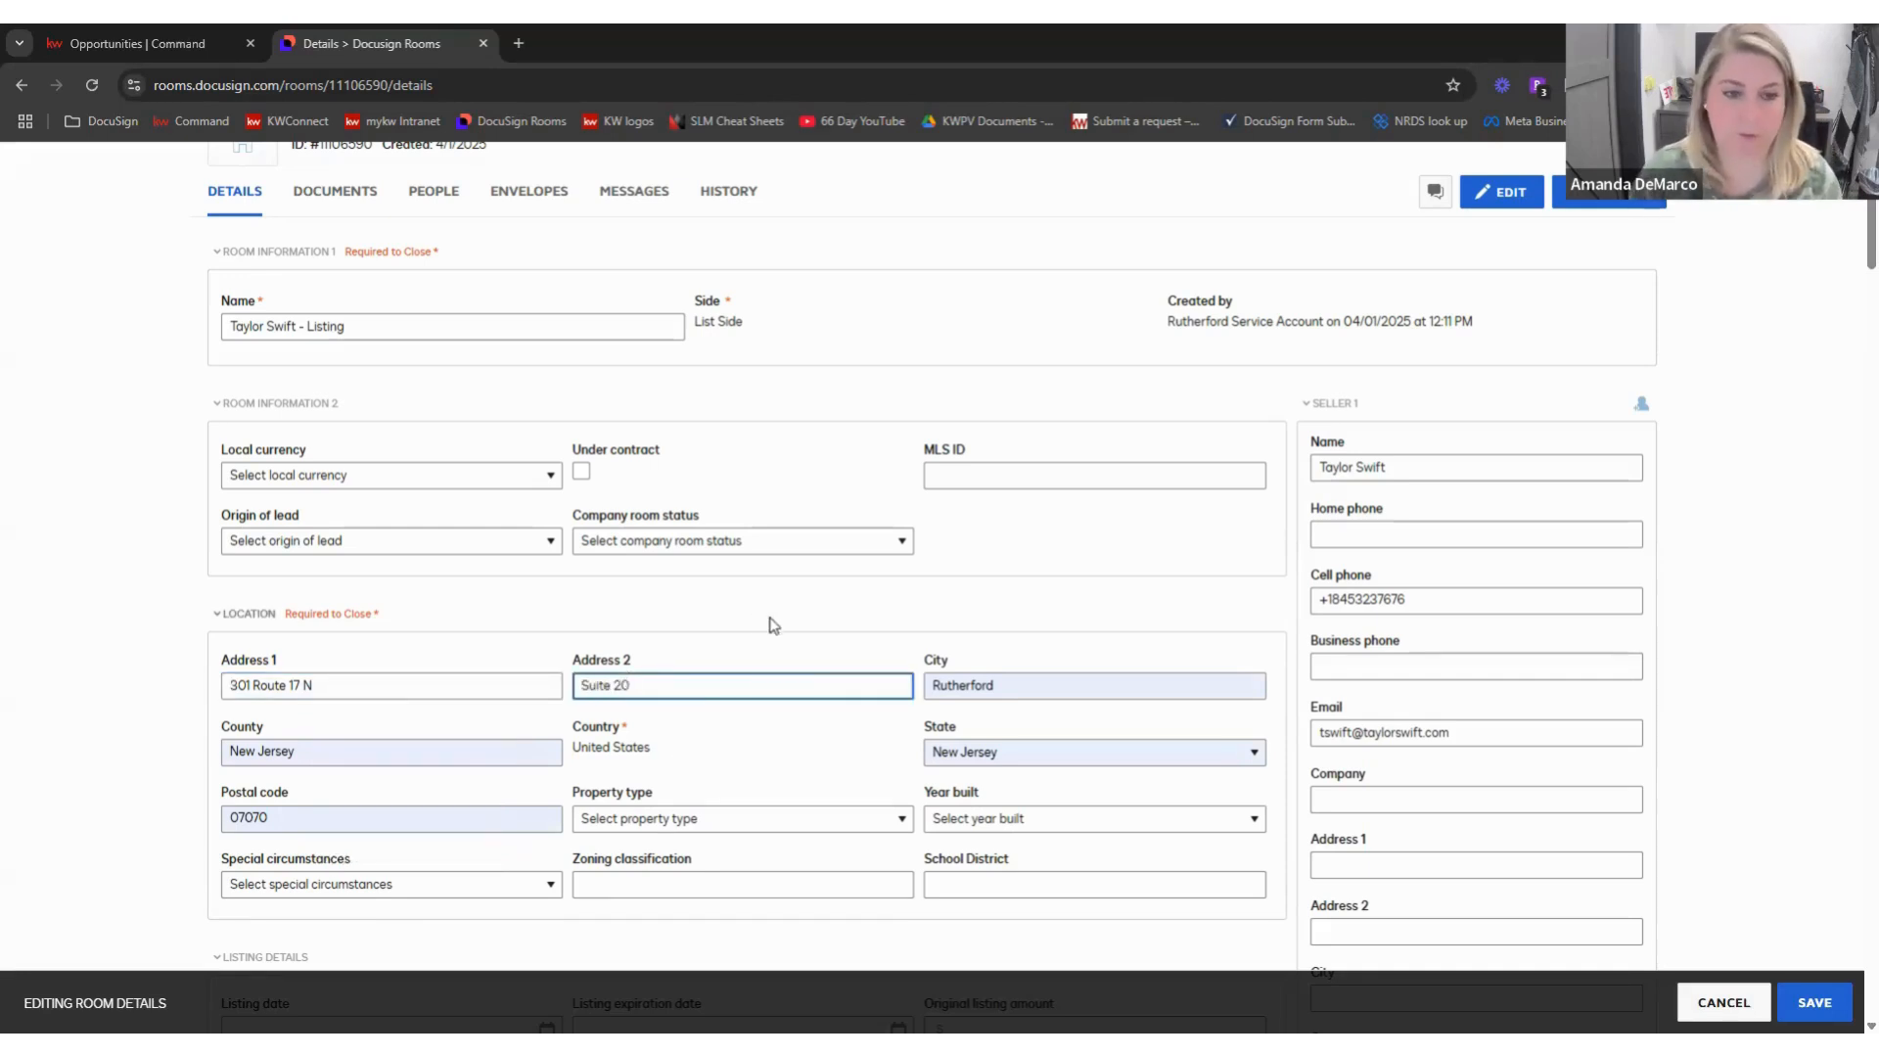
left_click(773, 624)
- Set the listing date to 04/04/2025 and the expiration date to 07/04/2025
scroll(470, 822, "down", 1)
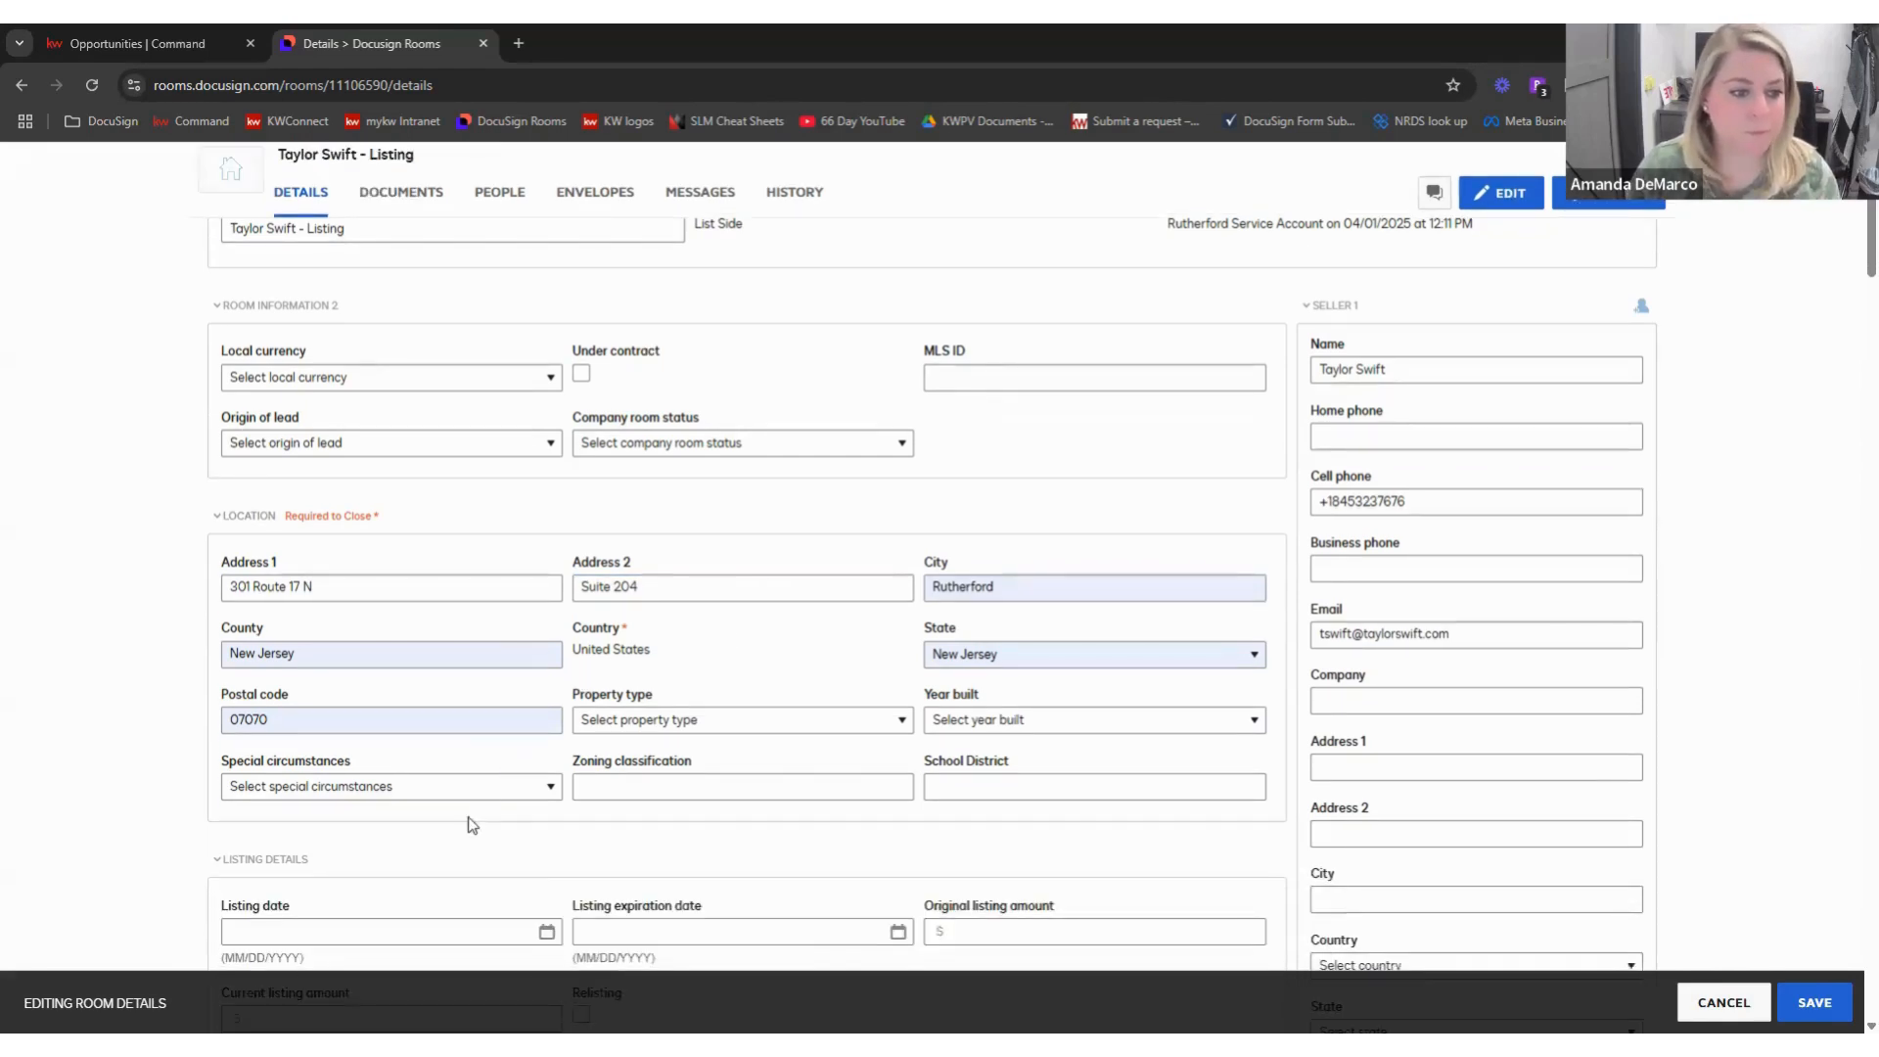
scroll(407, 727, "down", 2)
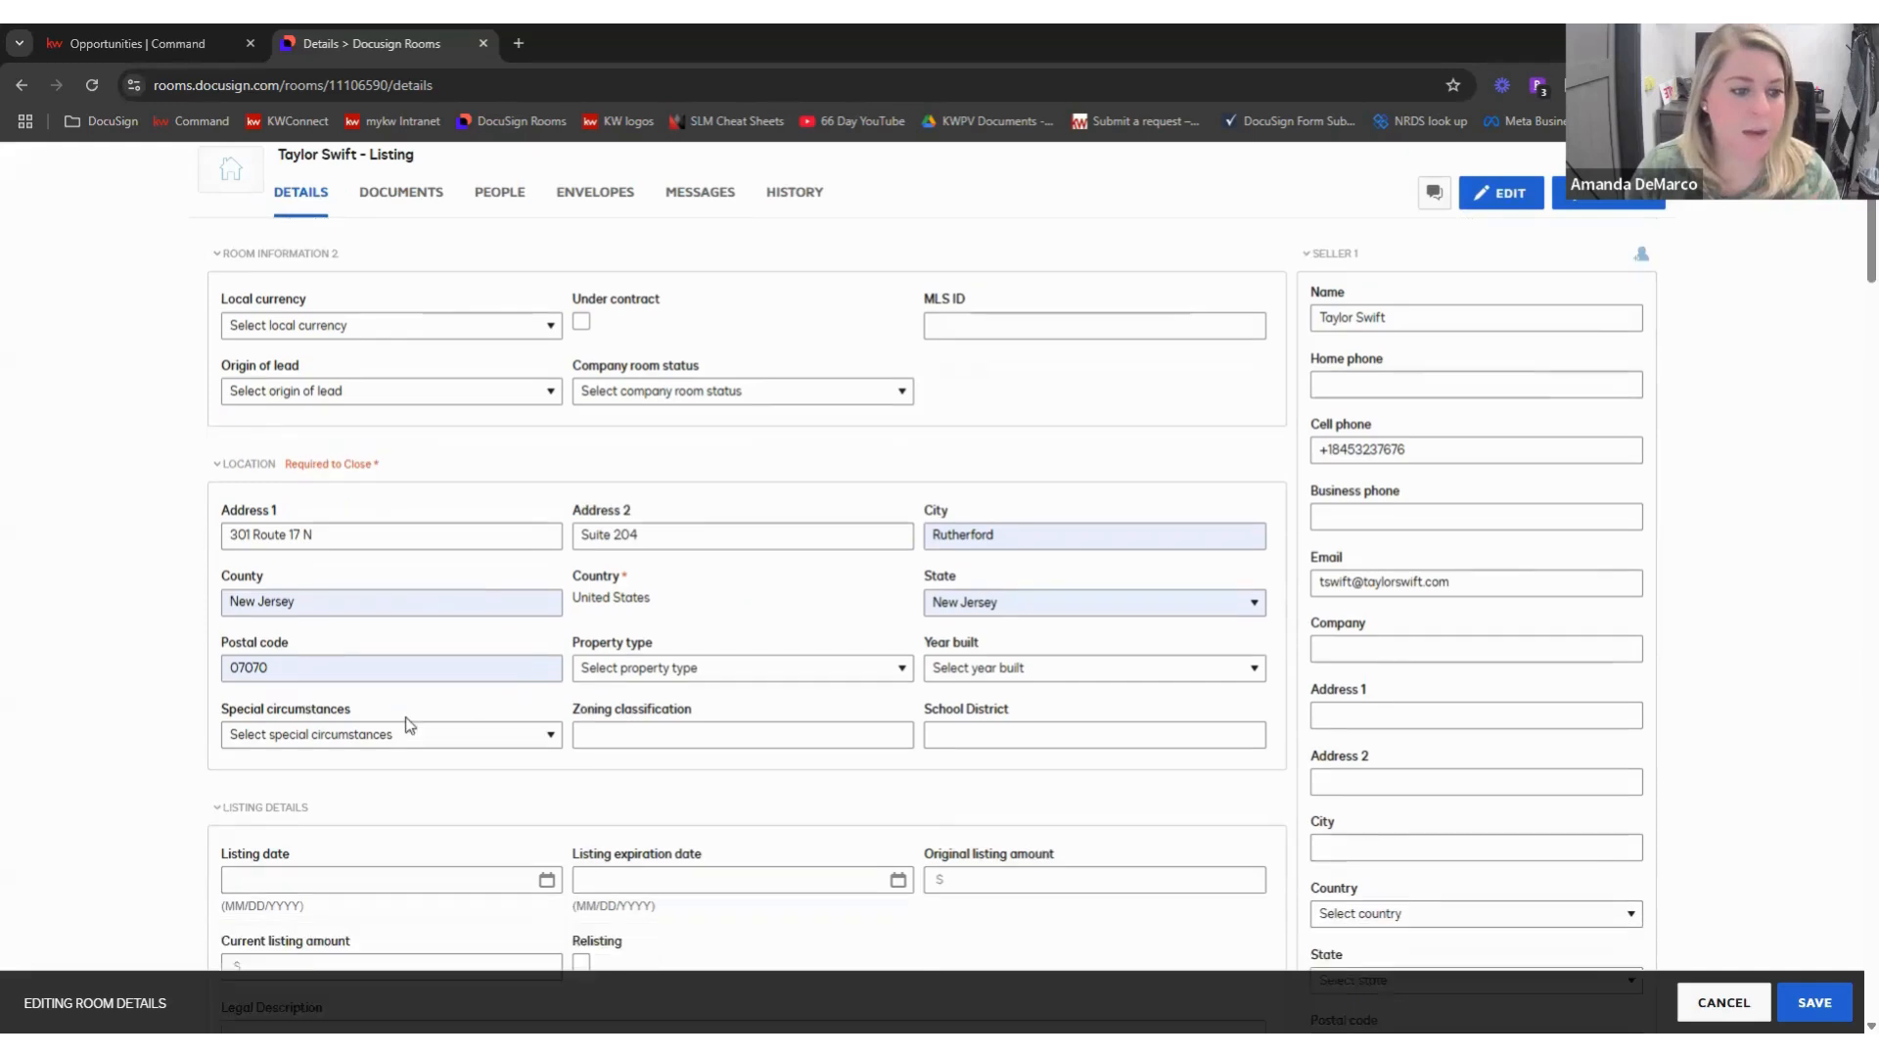
scroll(547, 740, "down", 1)
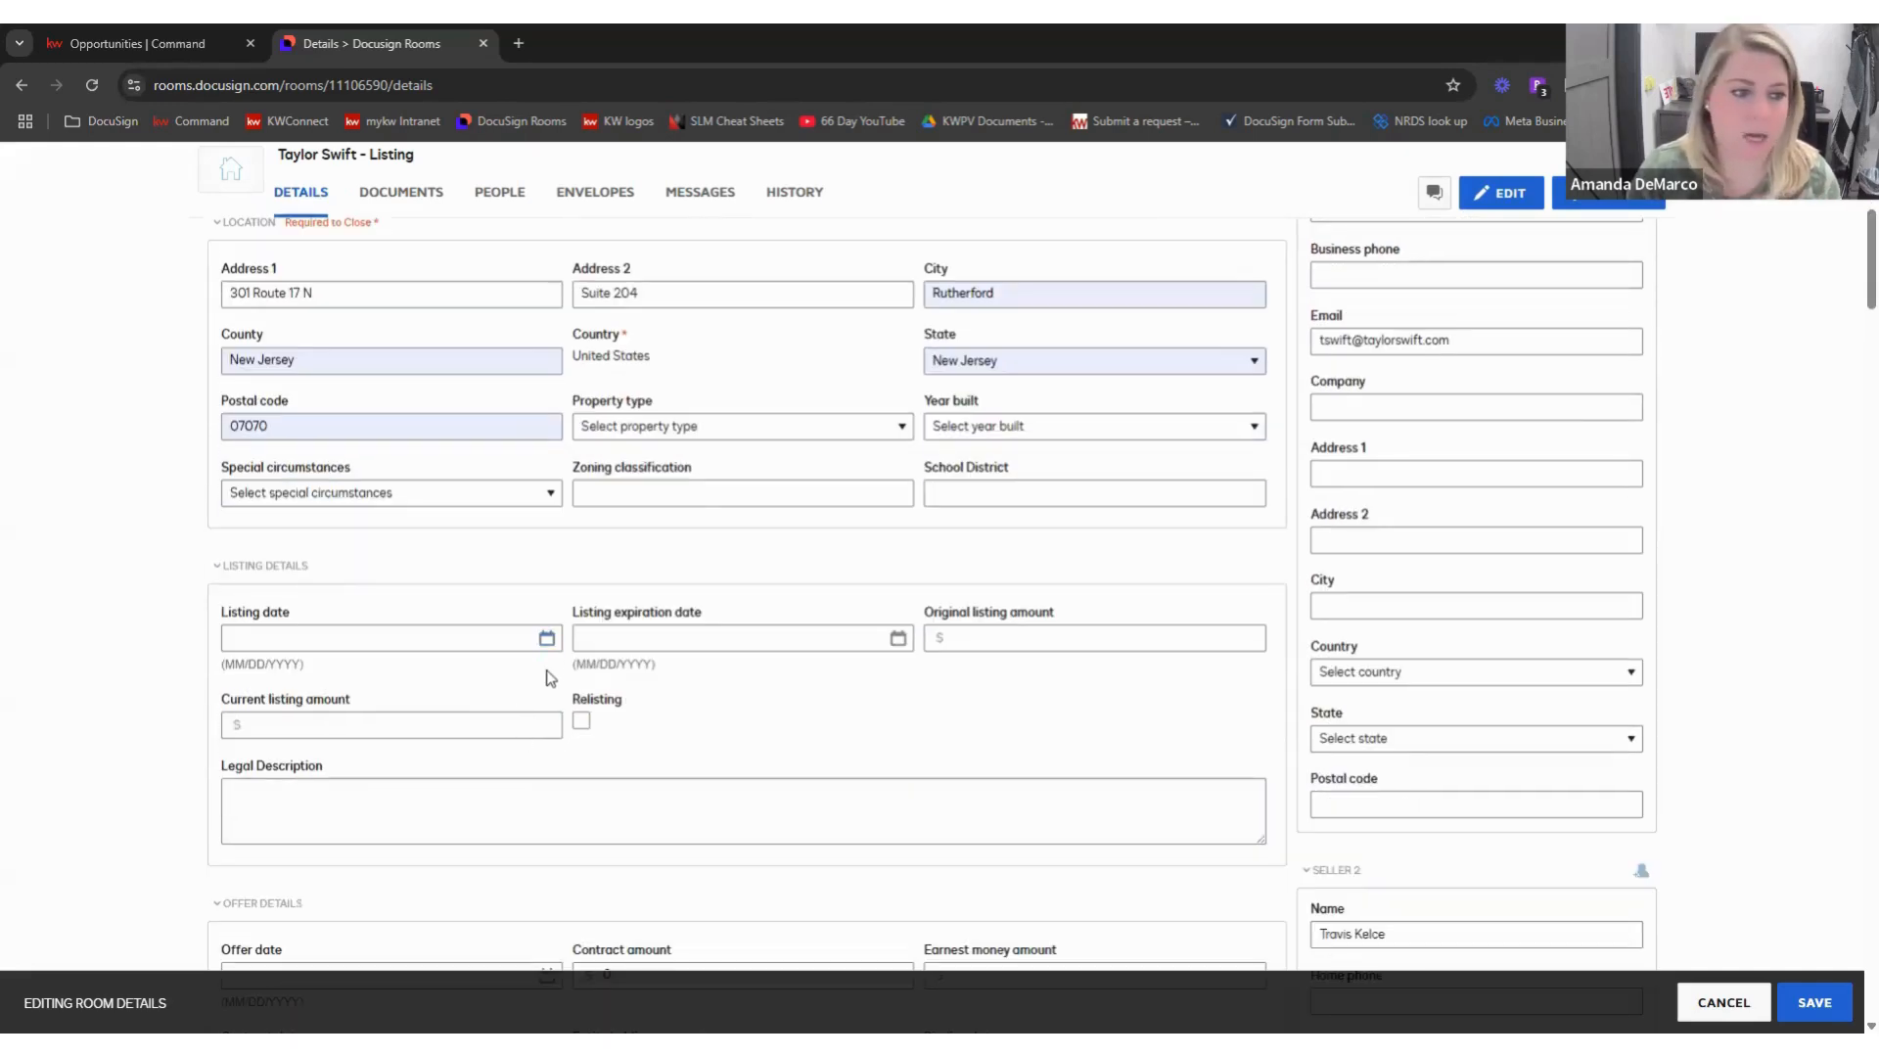
left_click(545, 639)
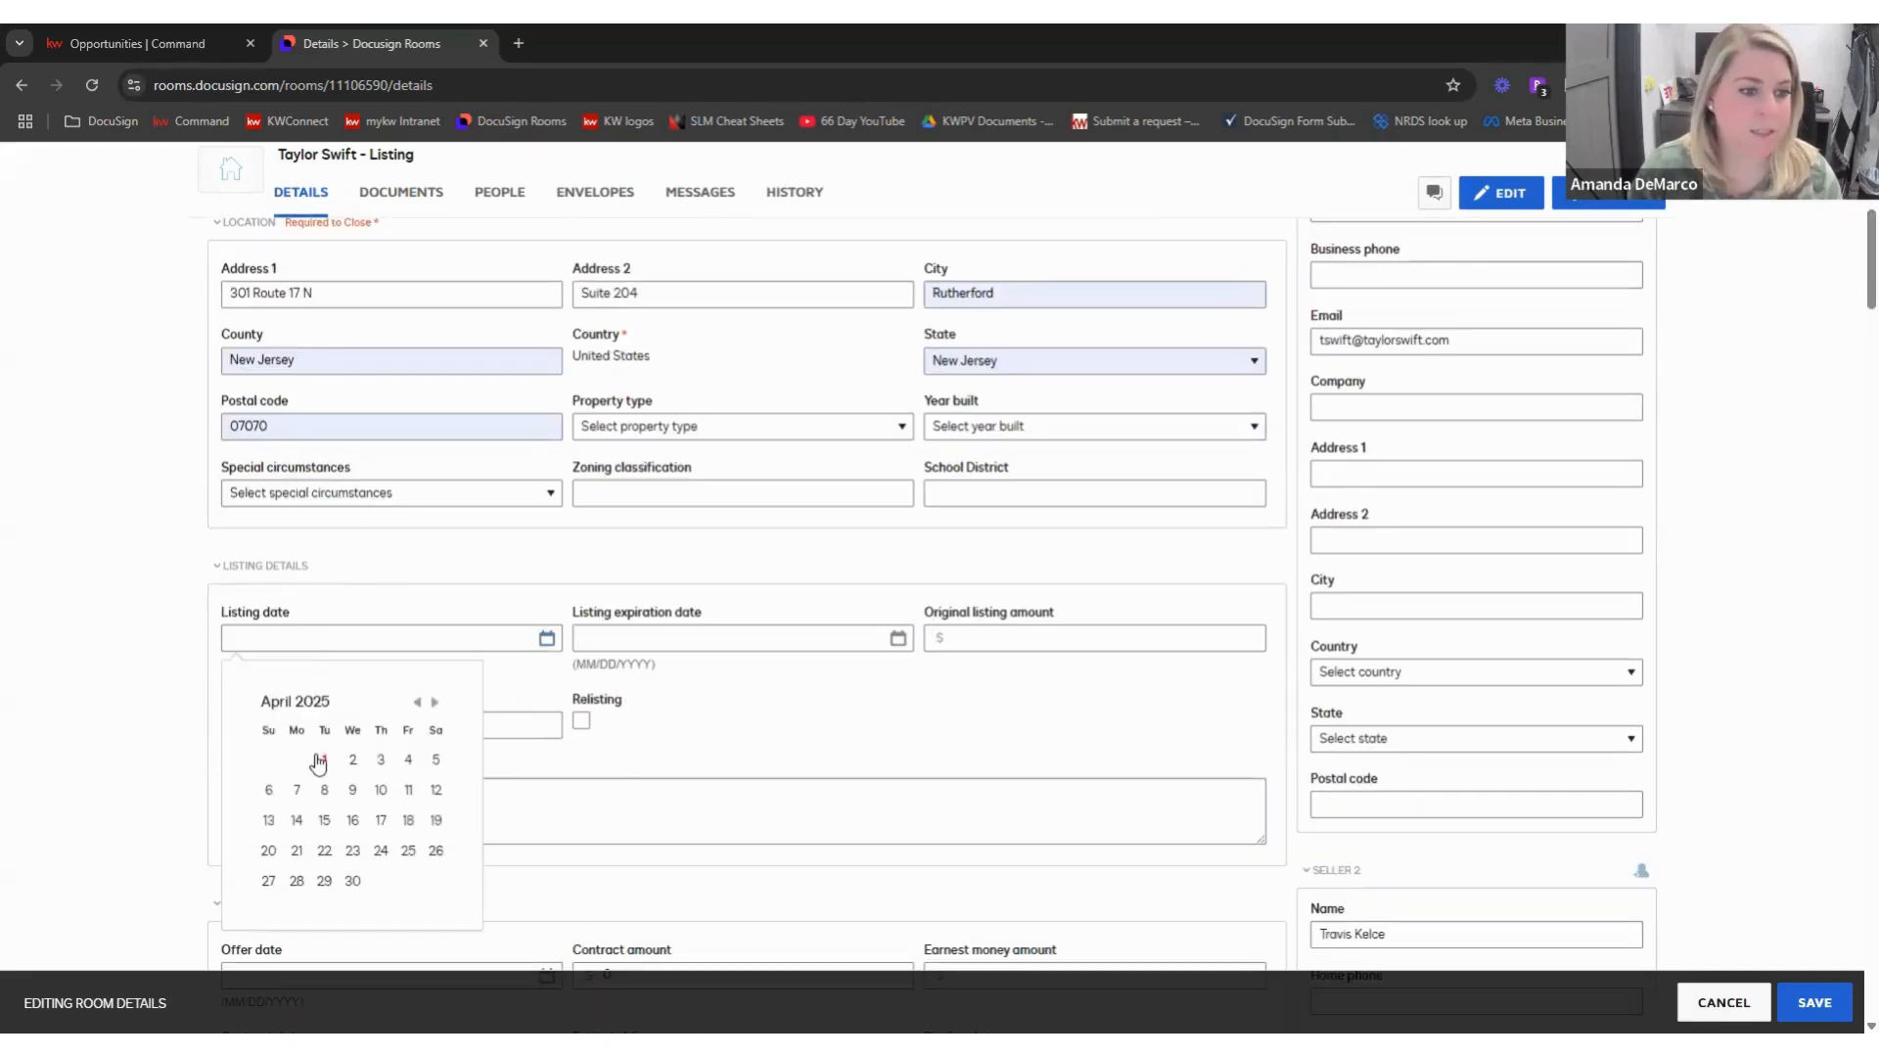
left_click(408, 762)
left_click(898, 638)
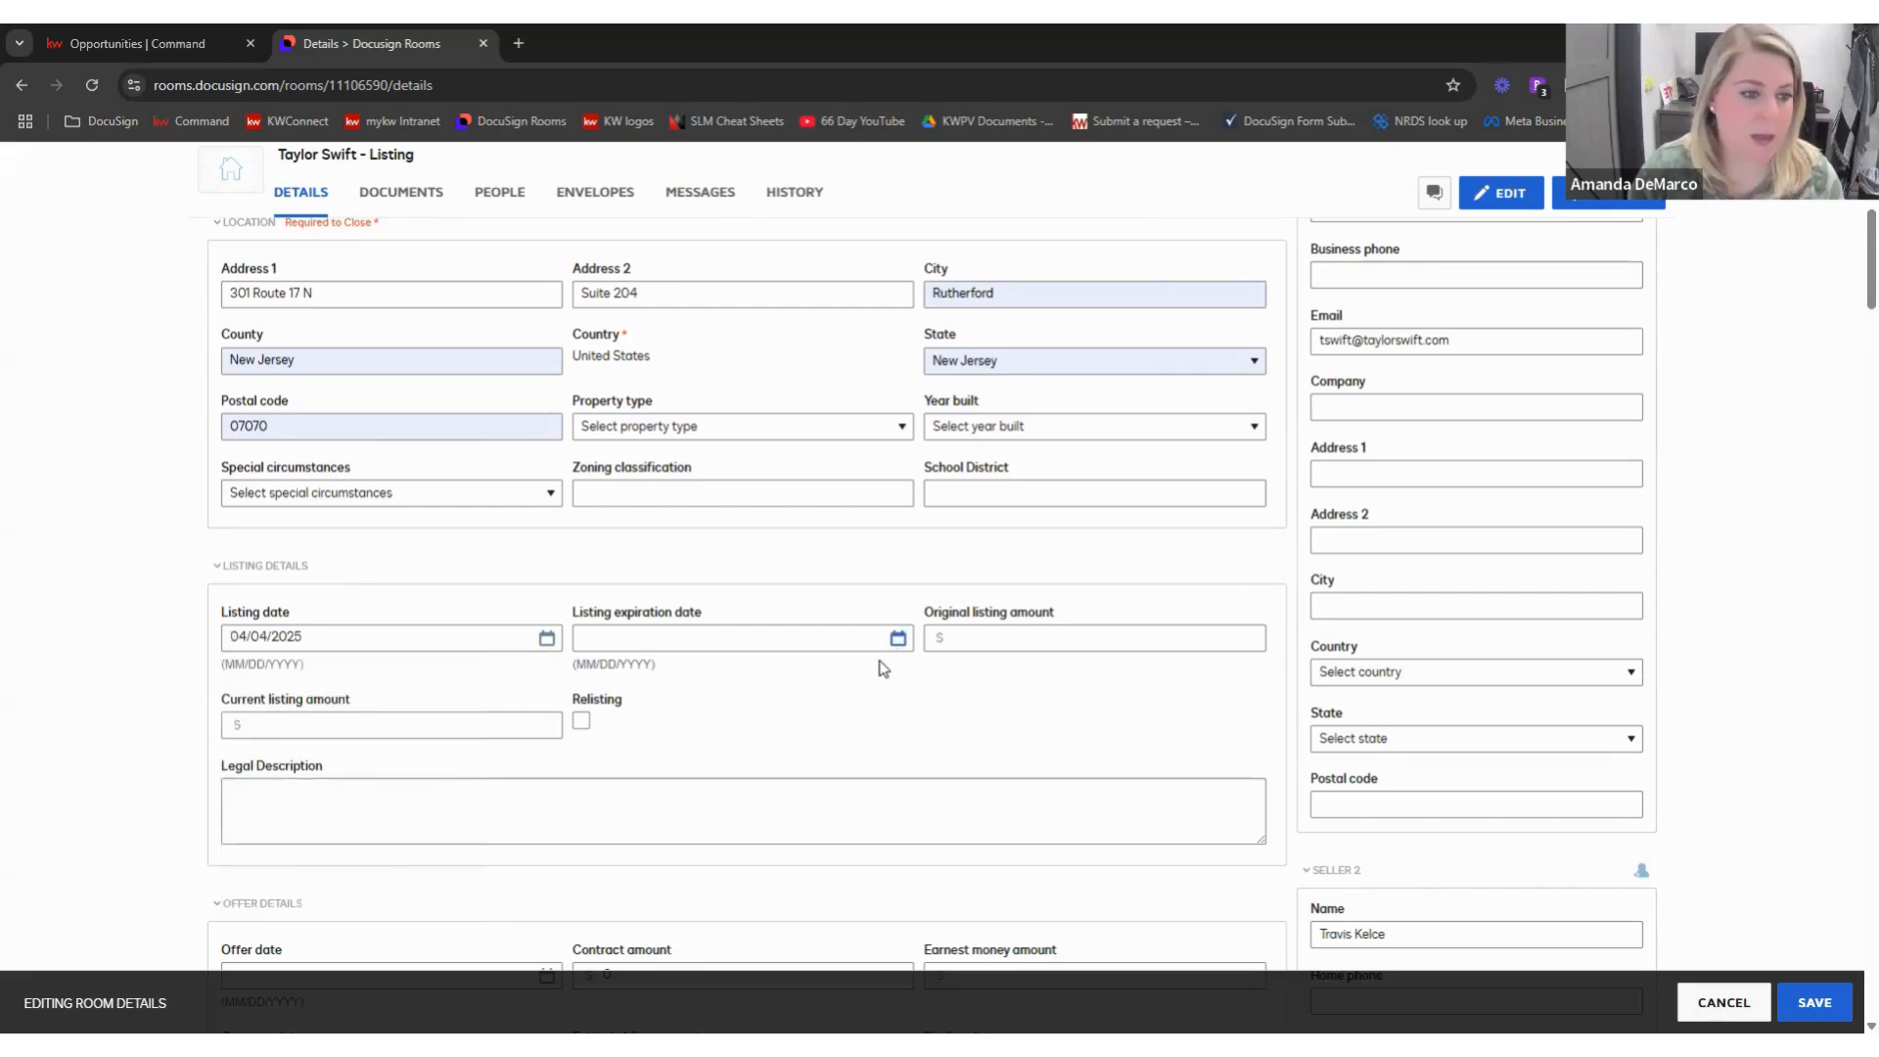
left_click(787, 703)
left_click(787, 703)
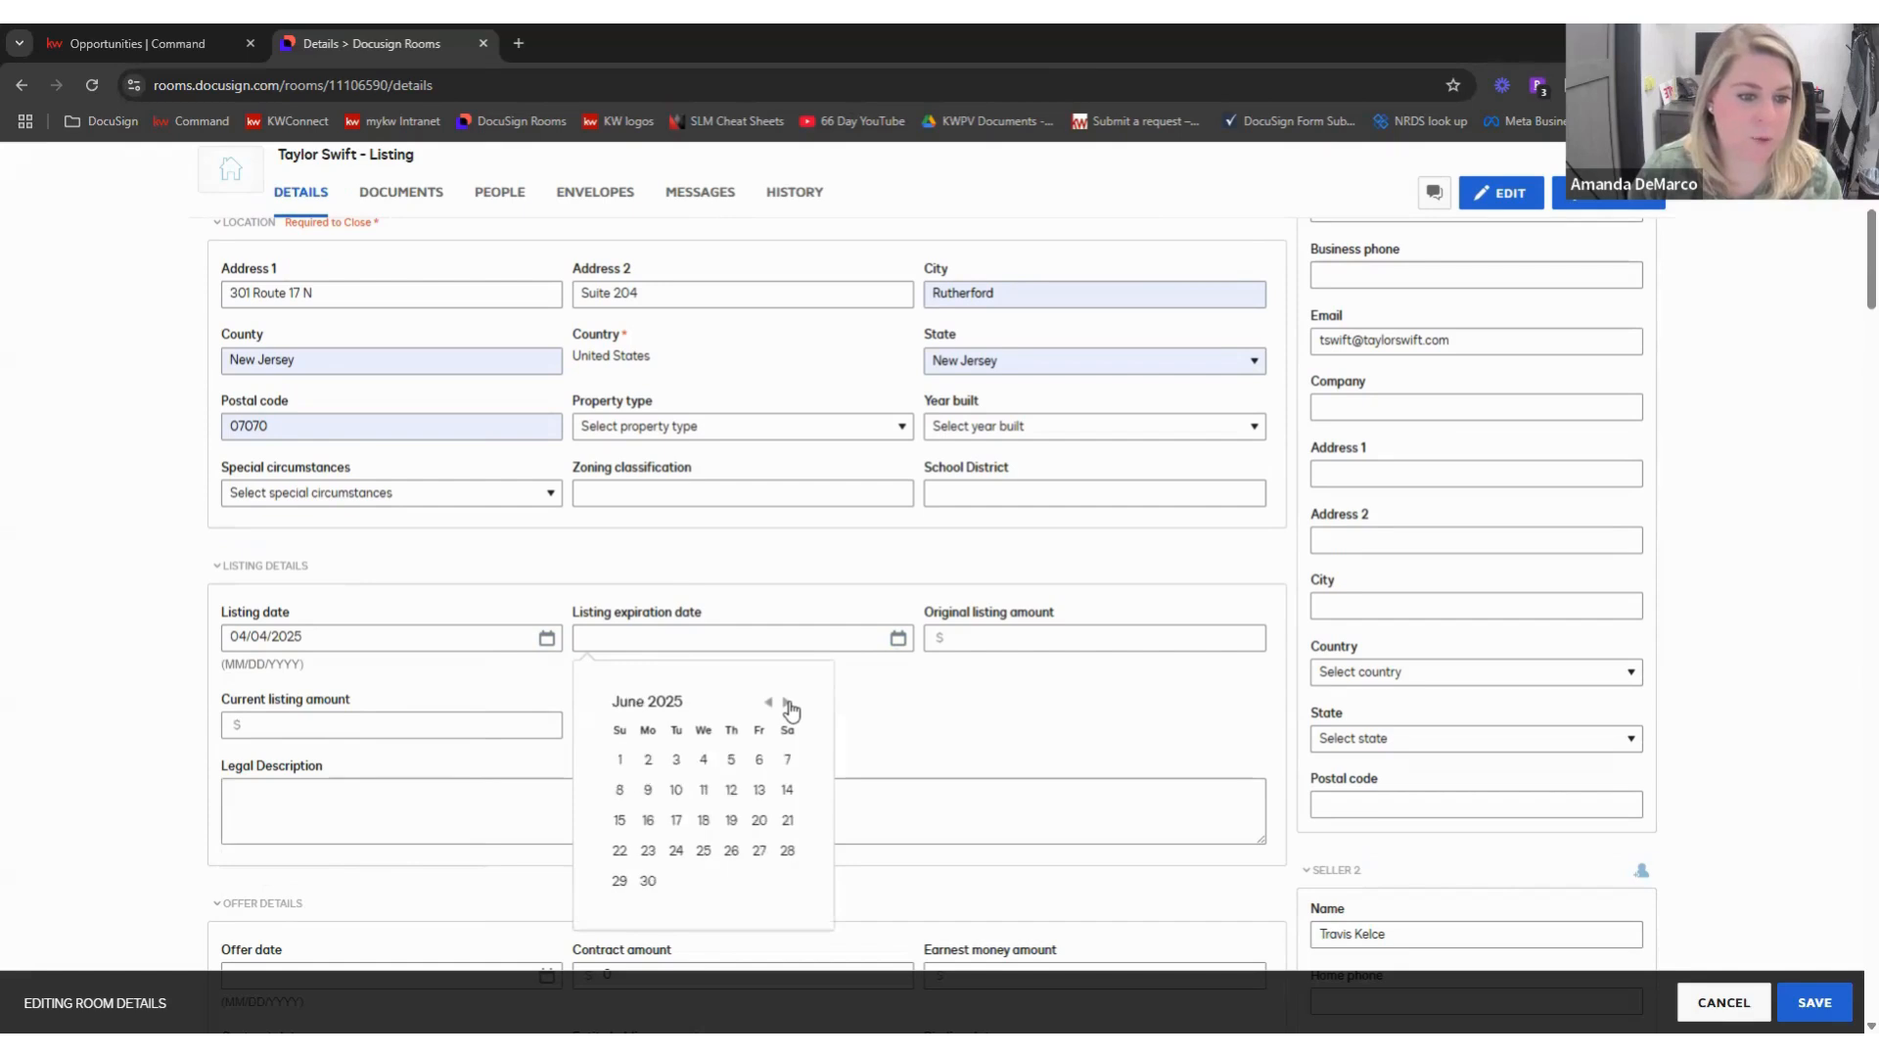
left_click(787, 703)
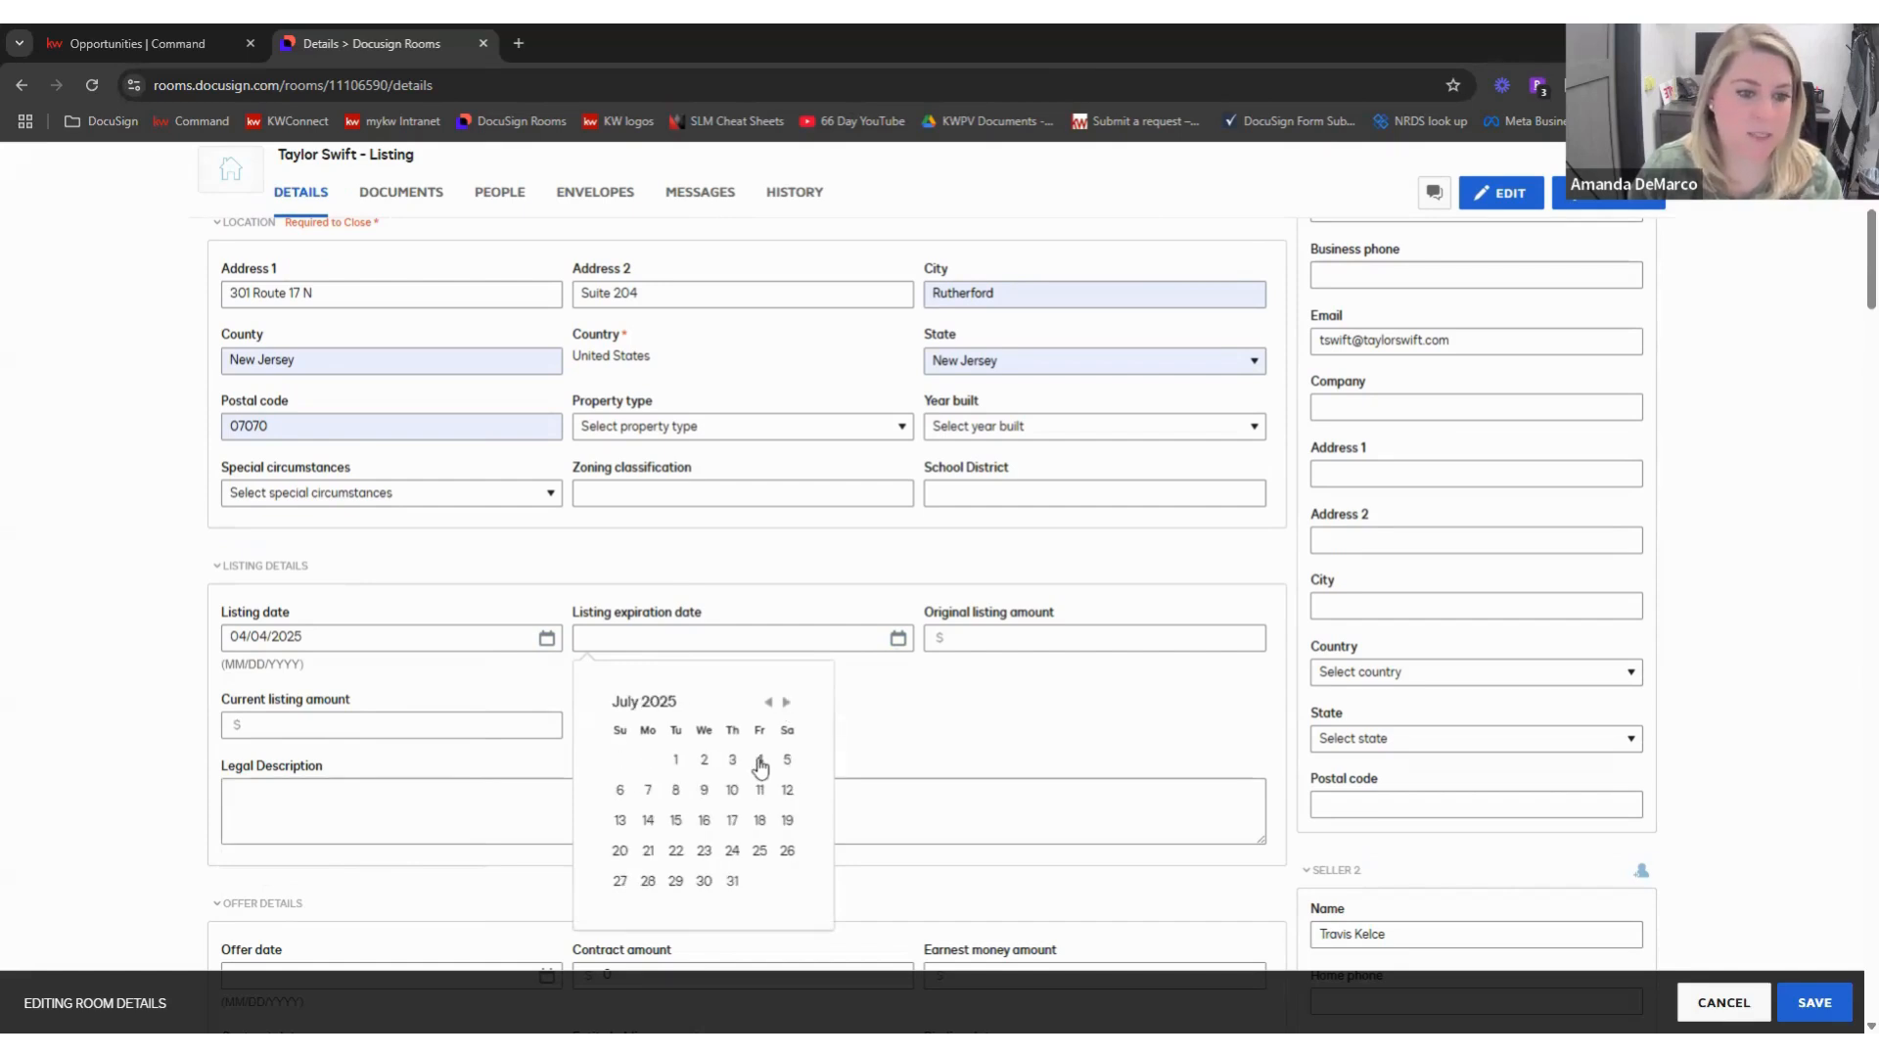
left_click(760, 761)
- Enter 699999 as the original listing amount
left_click(1010, 640)
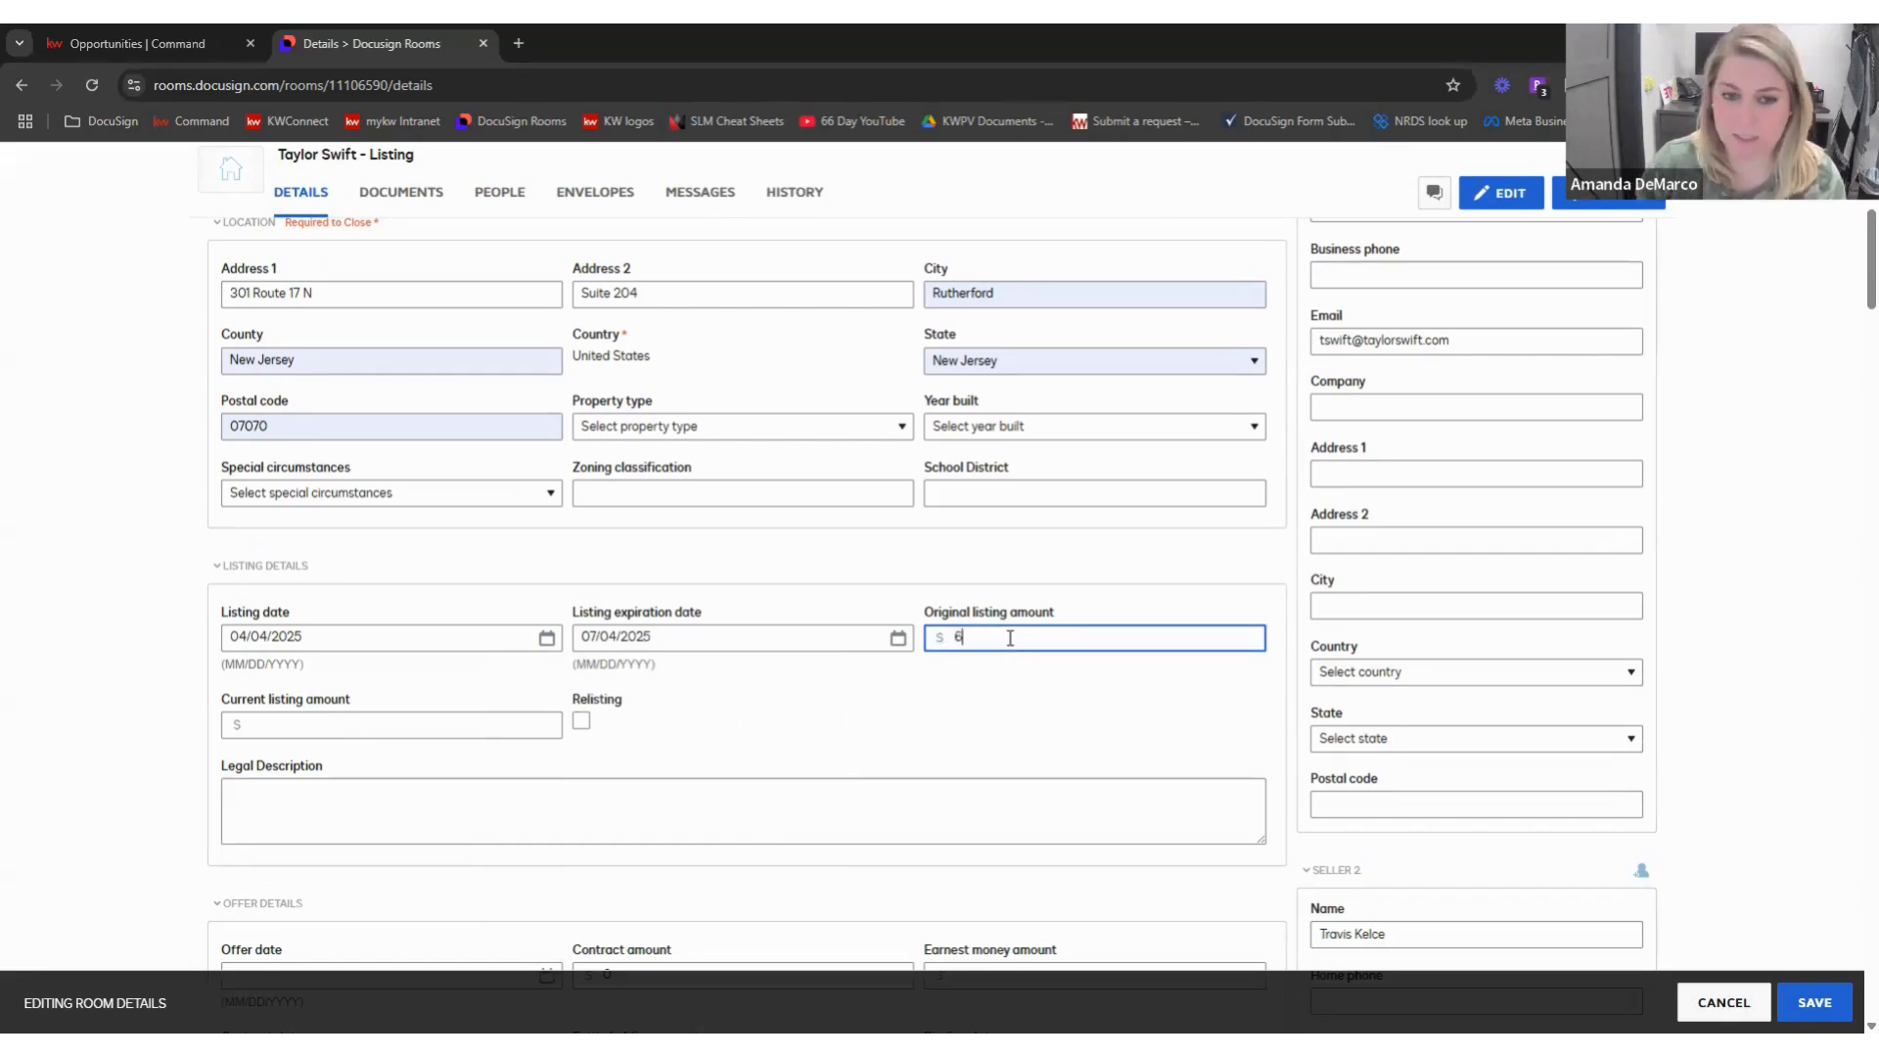
type("699999")
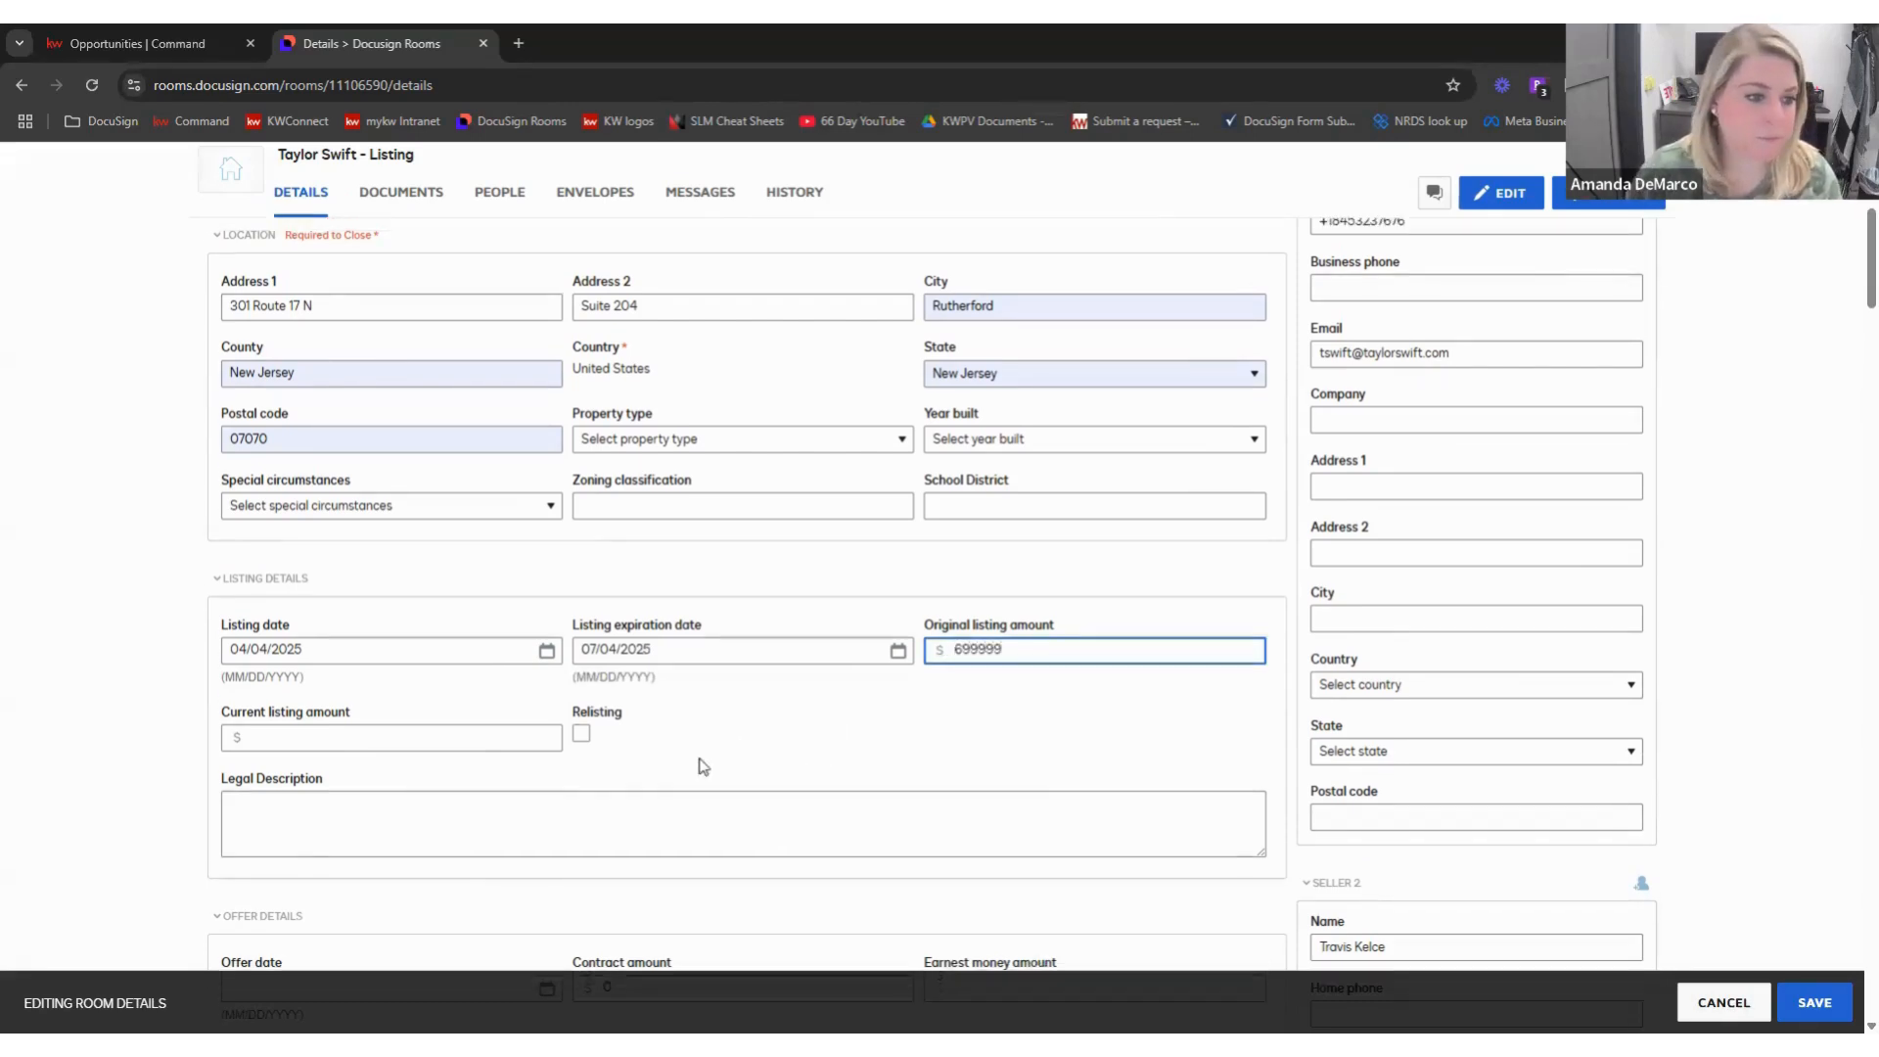
scroll(672, 688, "down", 4)
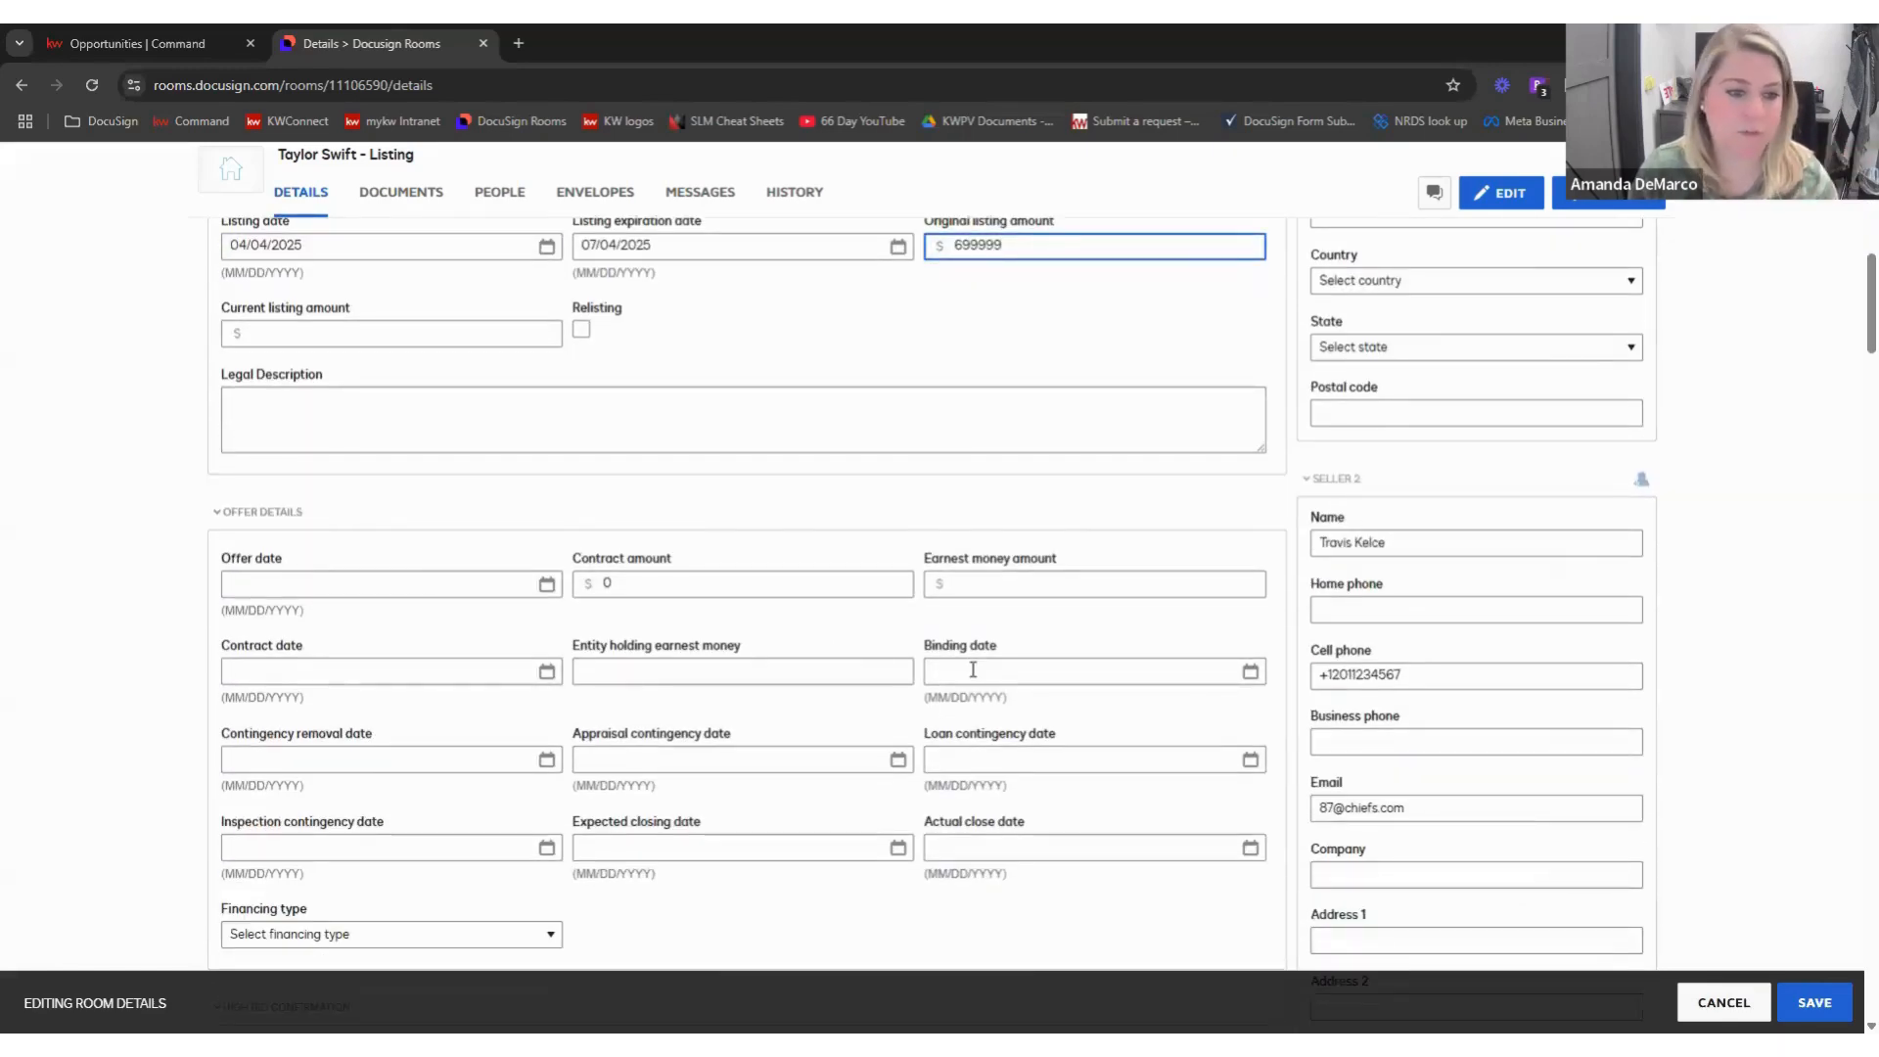
scroll(985, 684, "down", 1)
scroll(985, 684, "up", 5)
scroll(1194, 637, "up", 4)
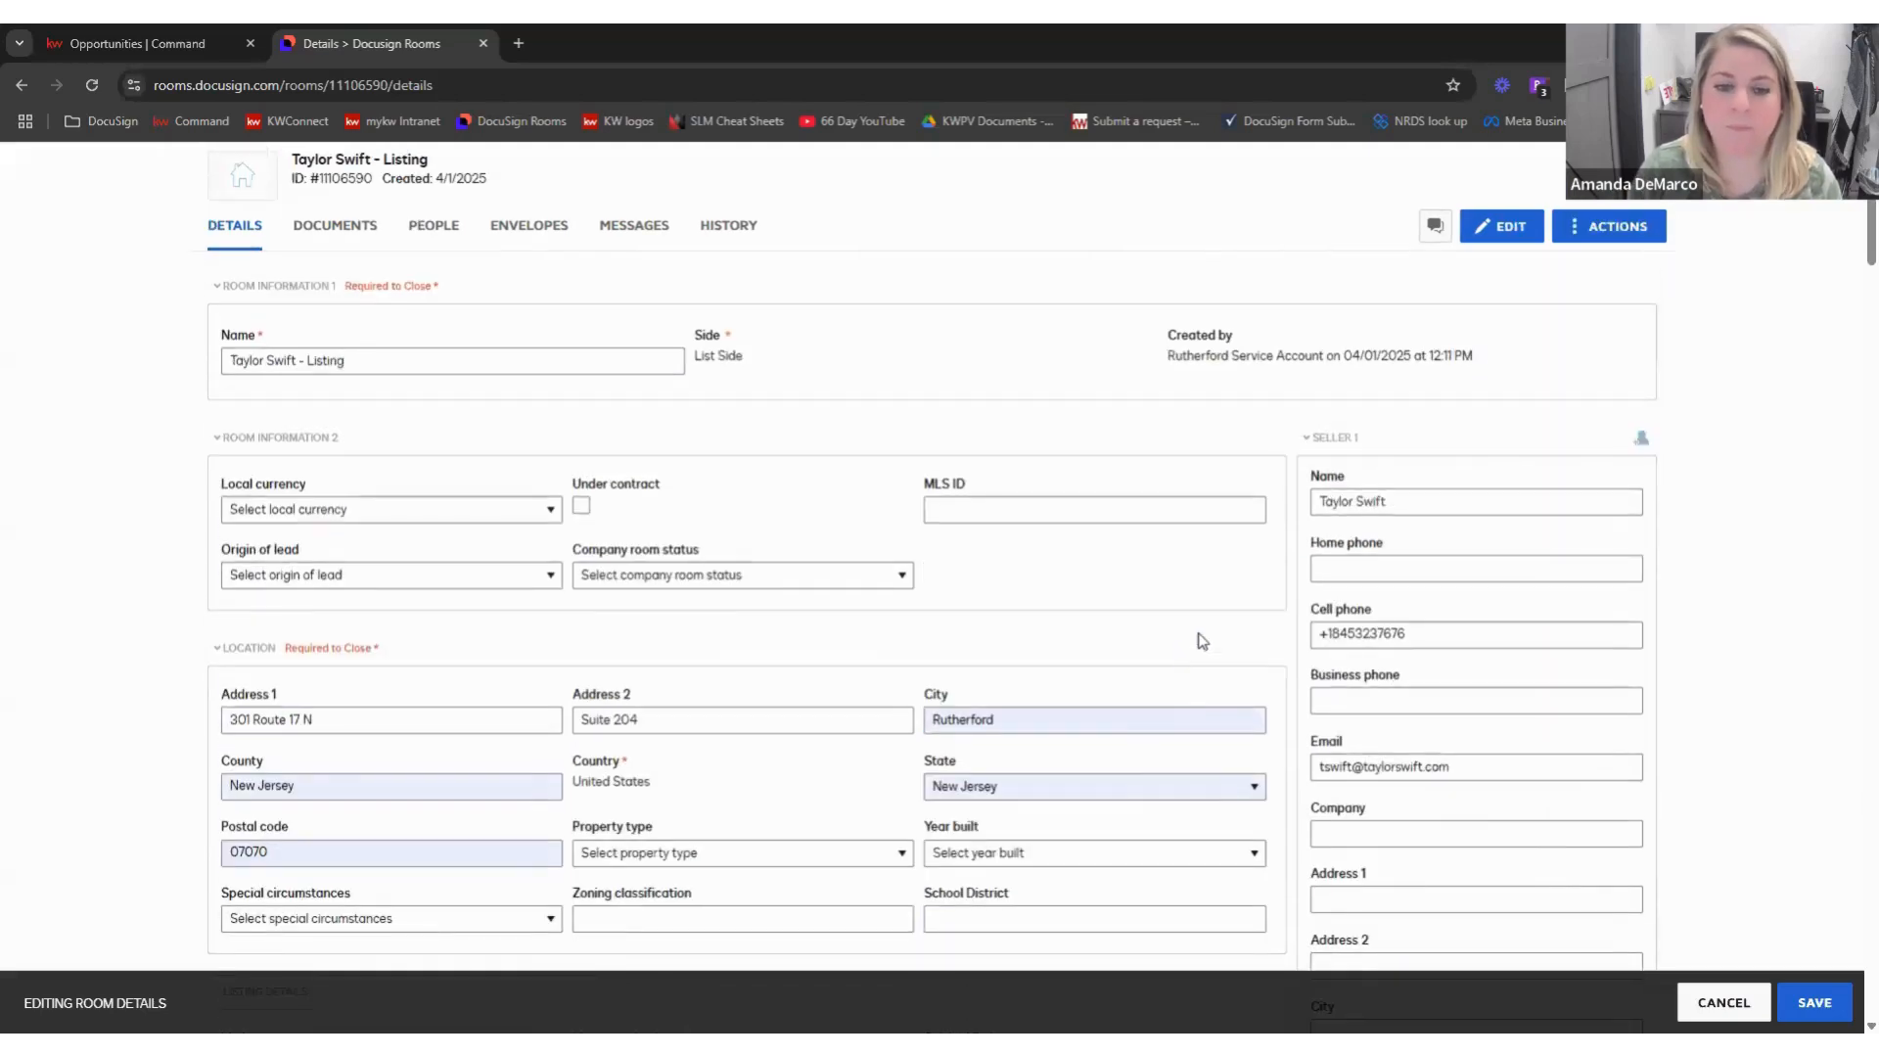
scroll(1434, 620, "down", 1)
scroll(1438, 608, "down", 1)
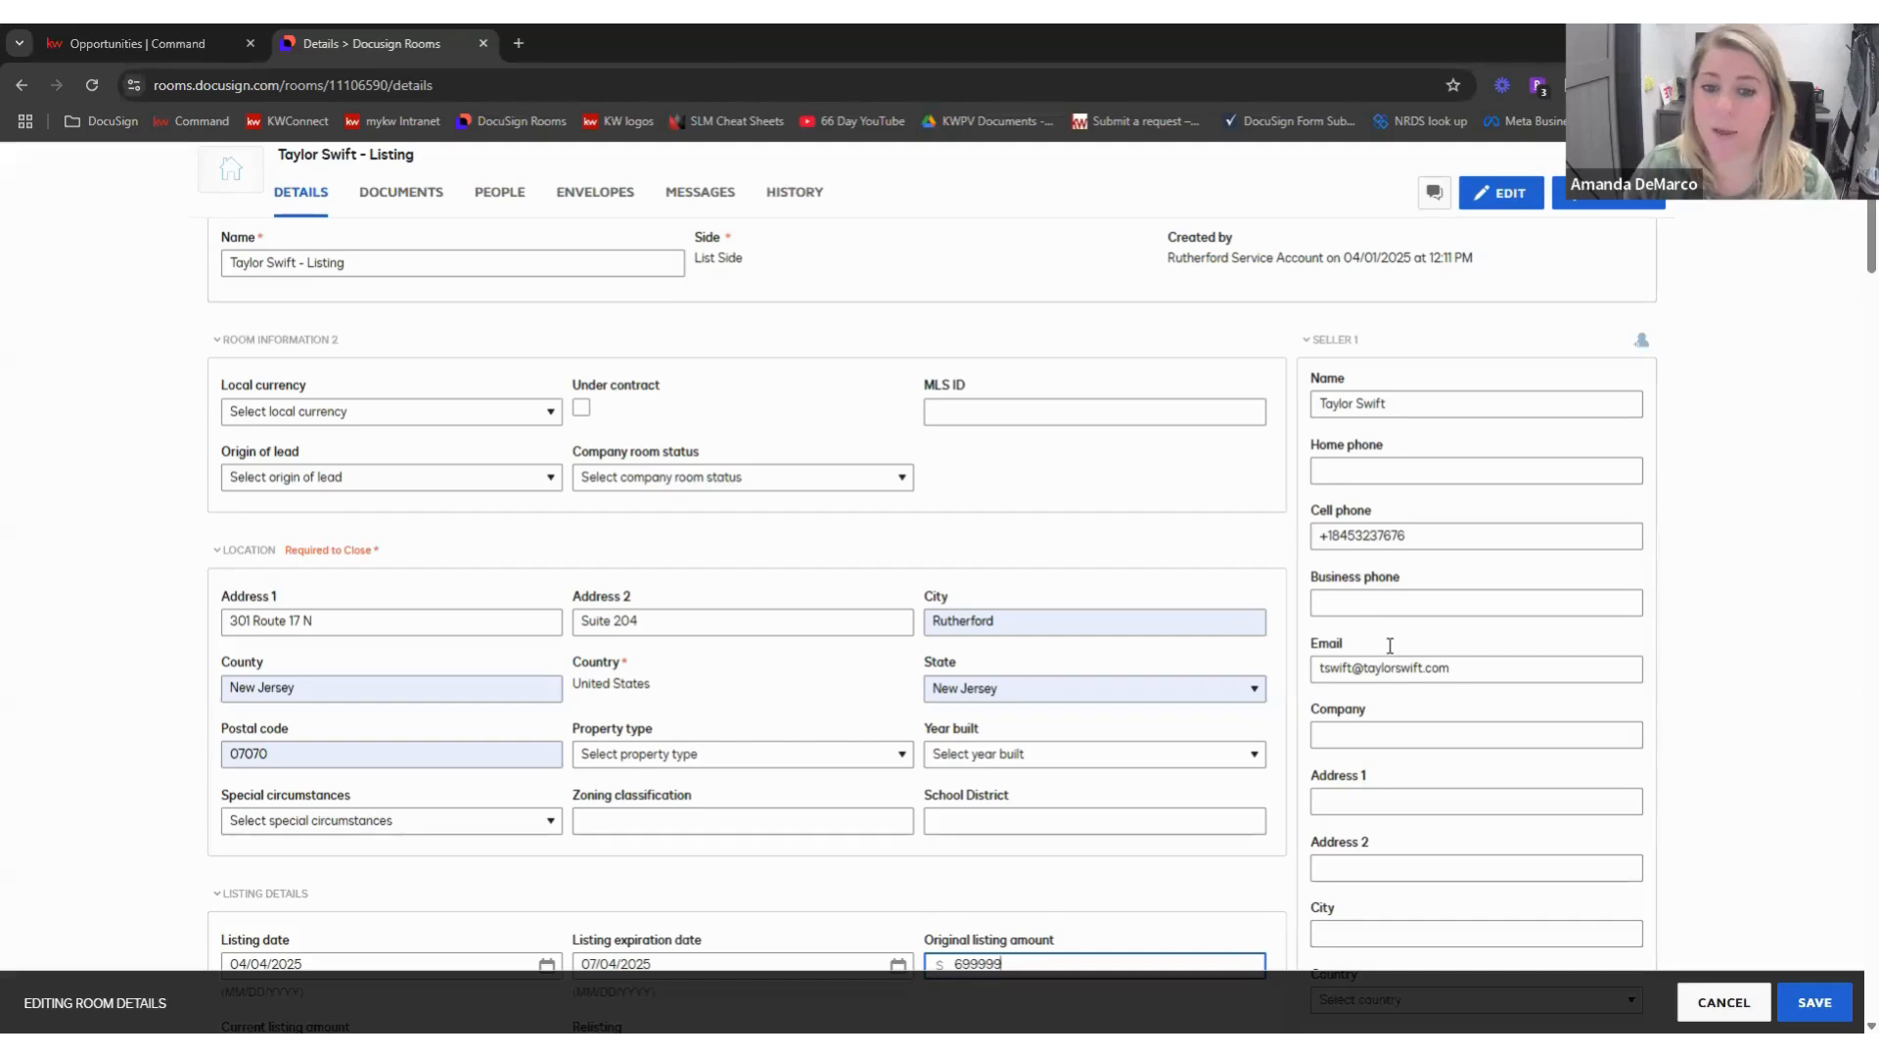
- Scroll down the room edit form toward the broker sections
scroll(1387, 646, "down", 2)
scroll(1365, 538, "down", 1)
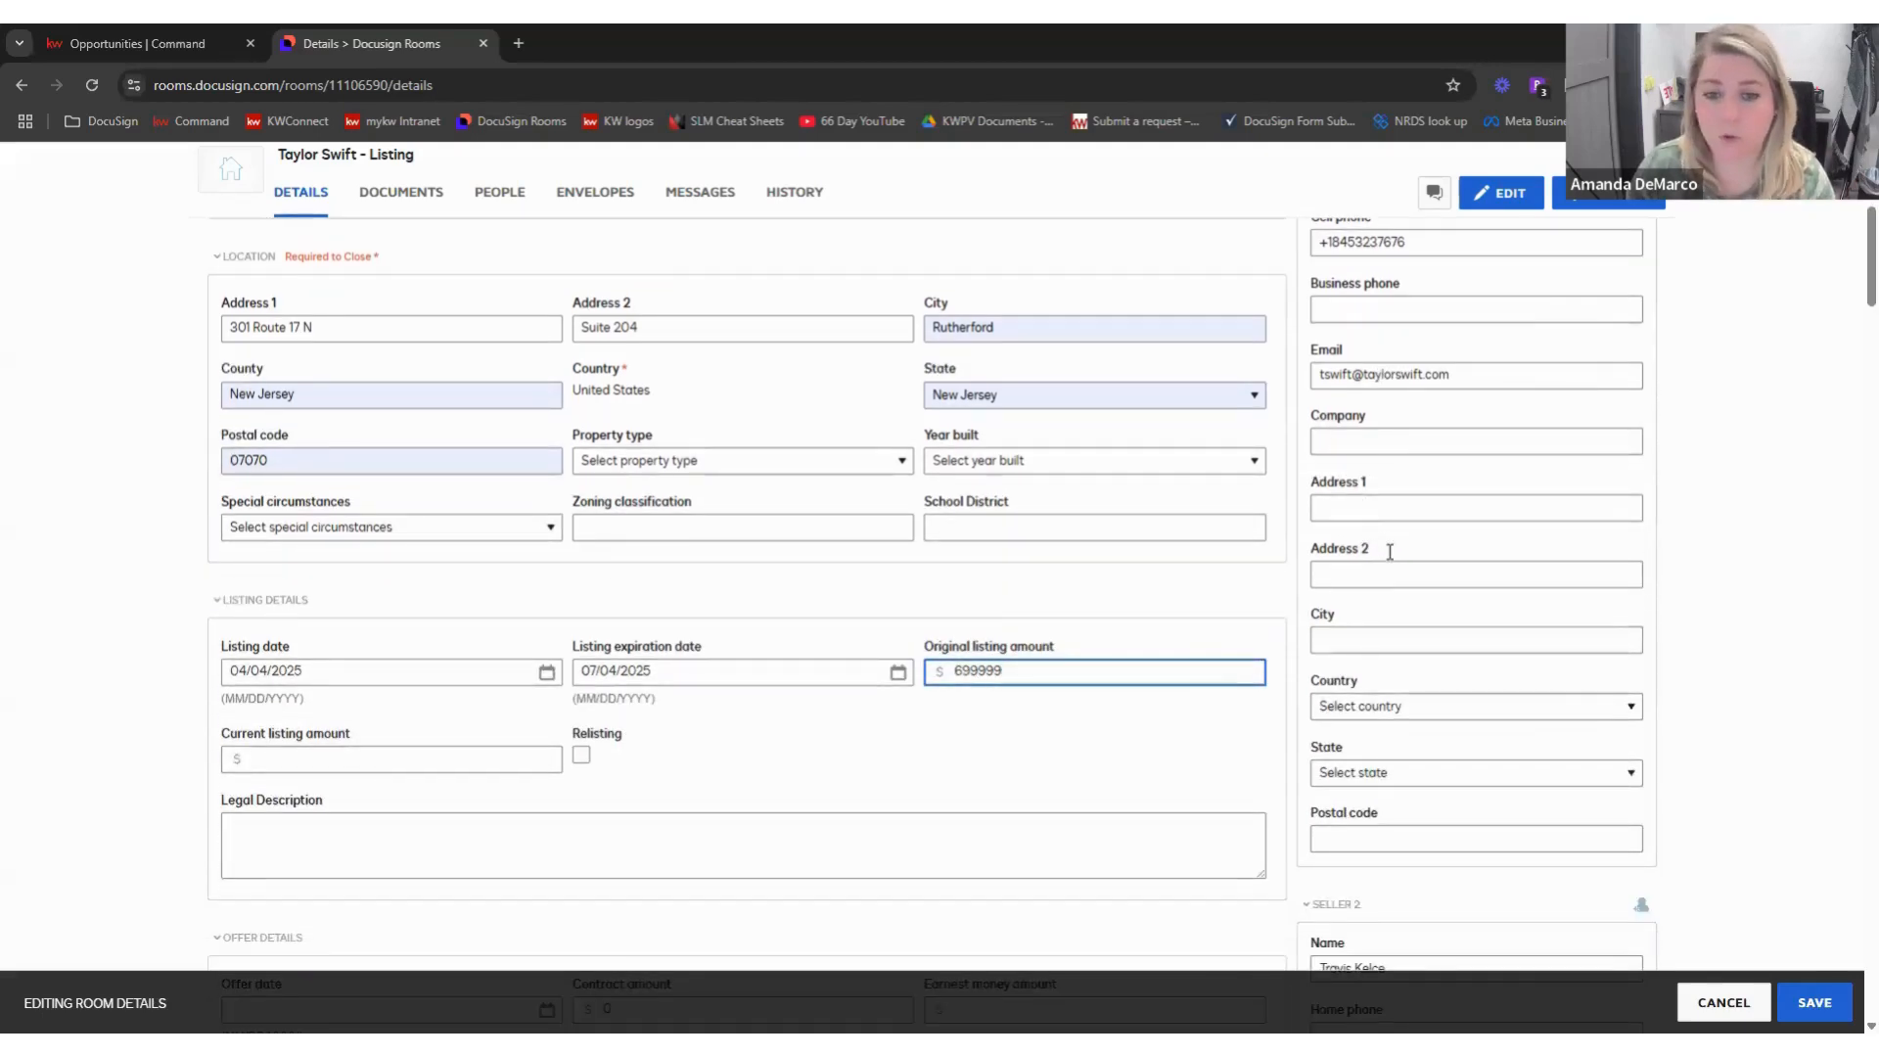
scroll(1390, 553, "down", 2)
scroll(1396, 565, "down", 2)
scroll(1363, 495, "down", 2)
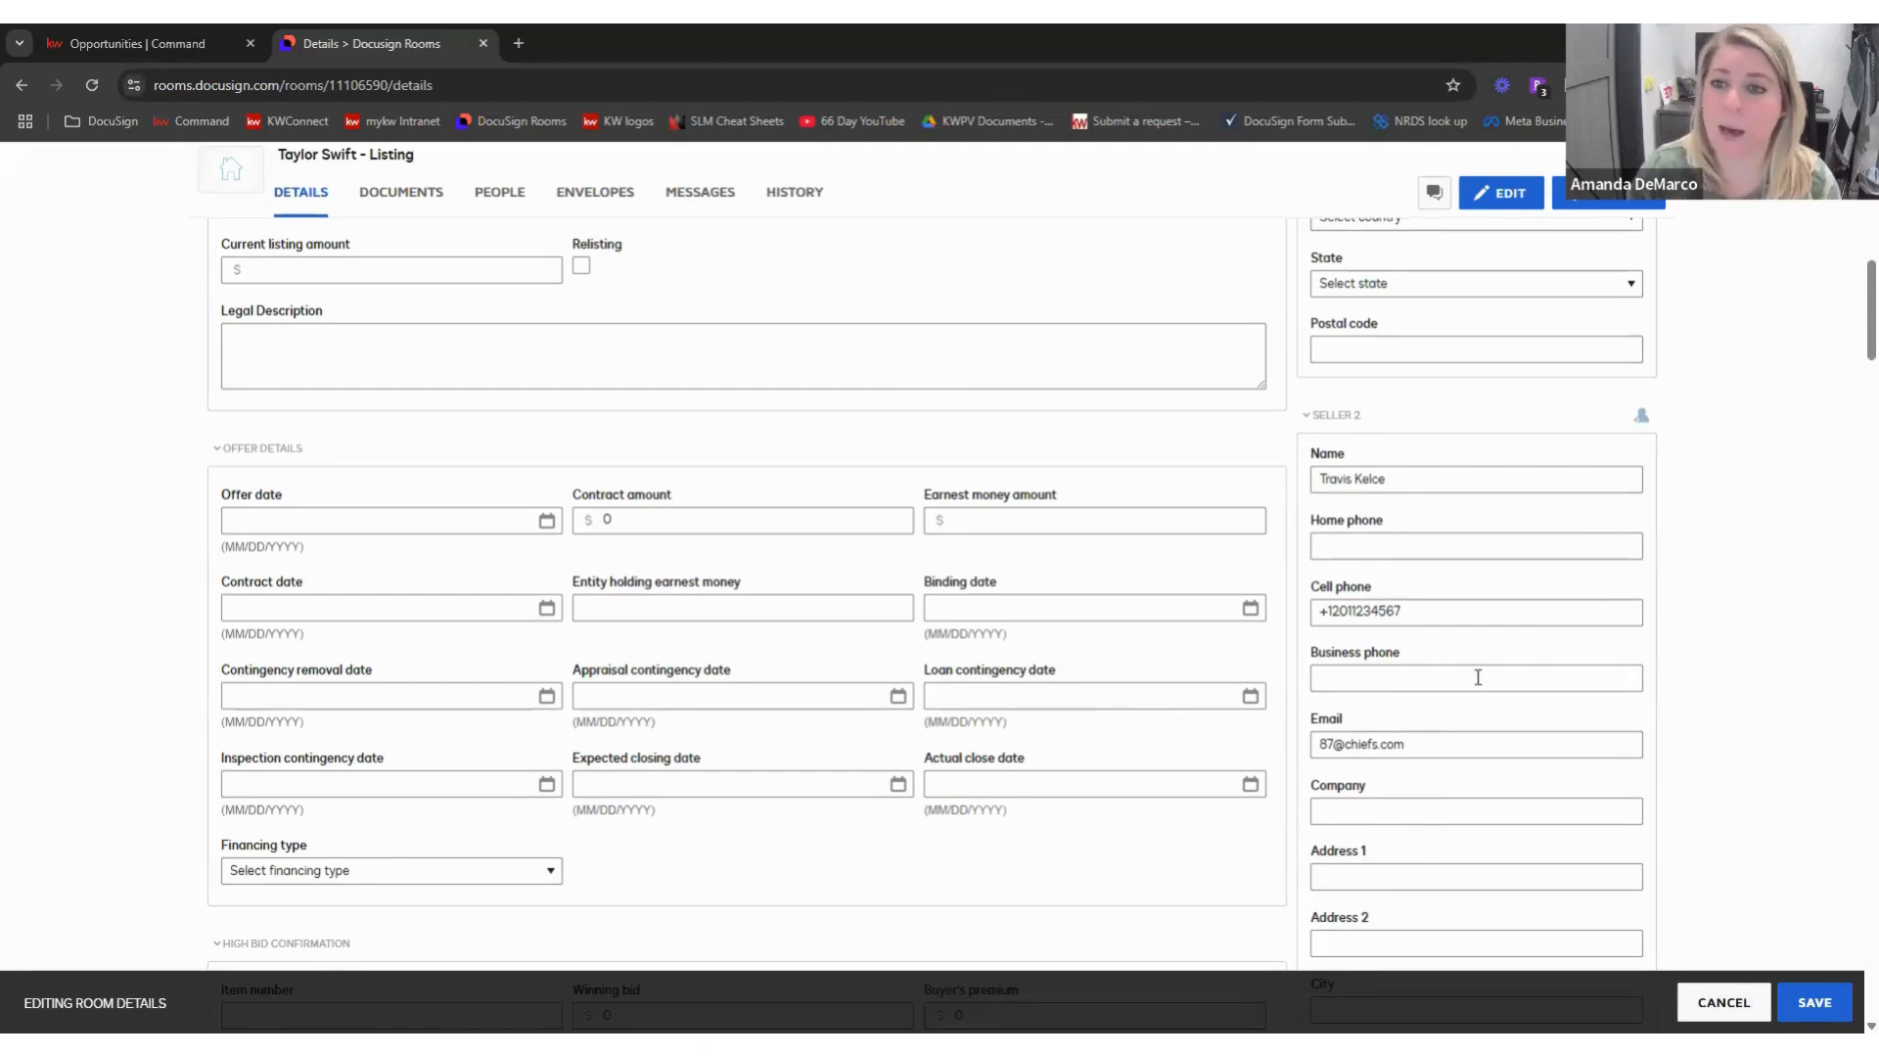
scroll(1458, 668, "down", 3)
scroll(1455, 665, "down", 6)
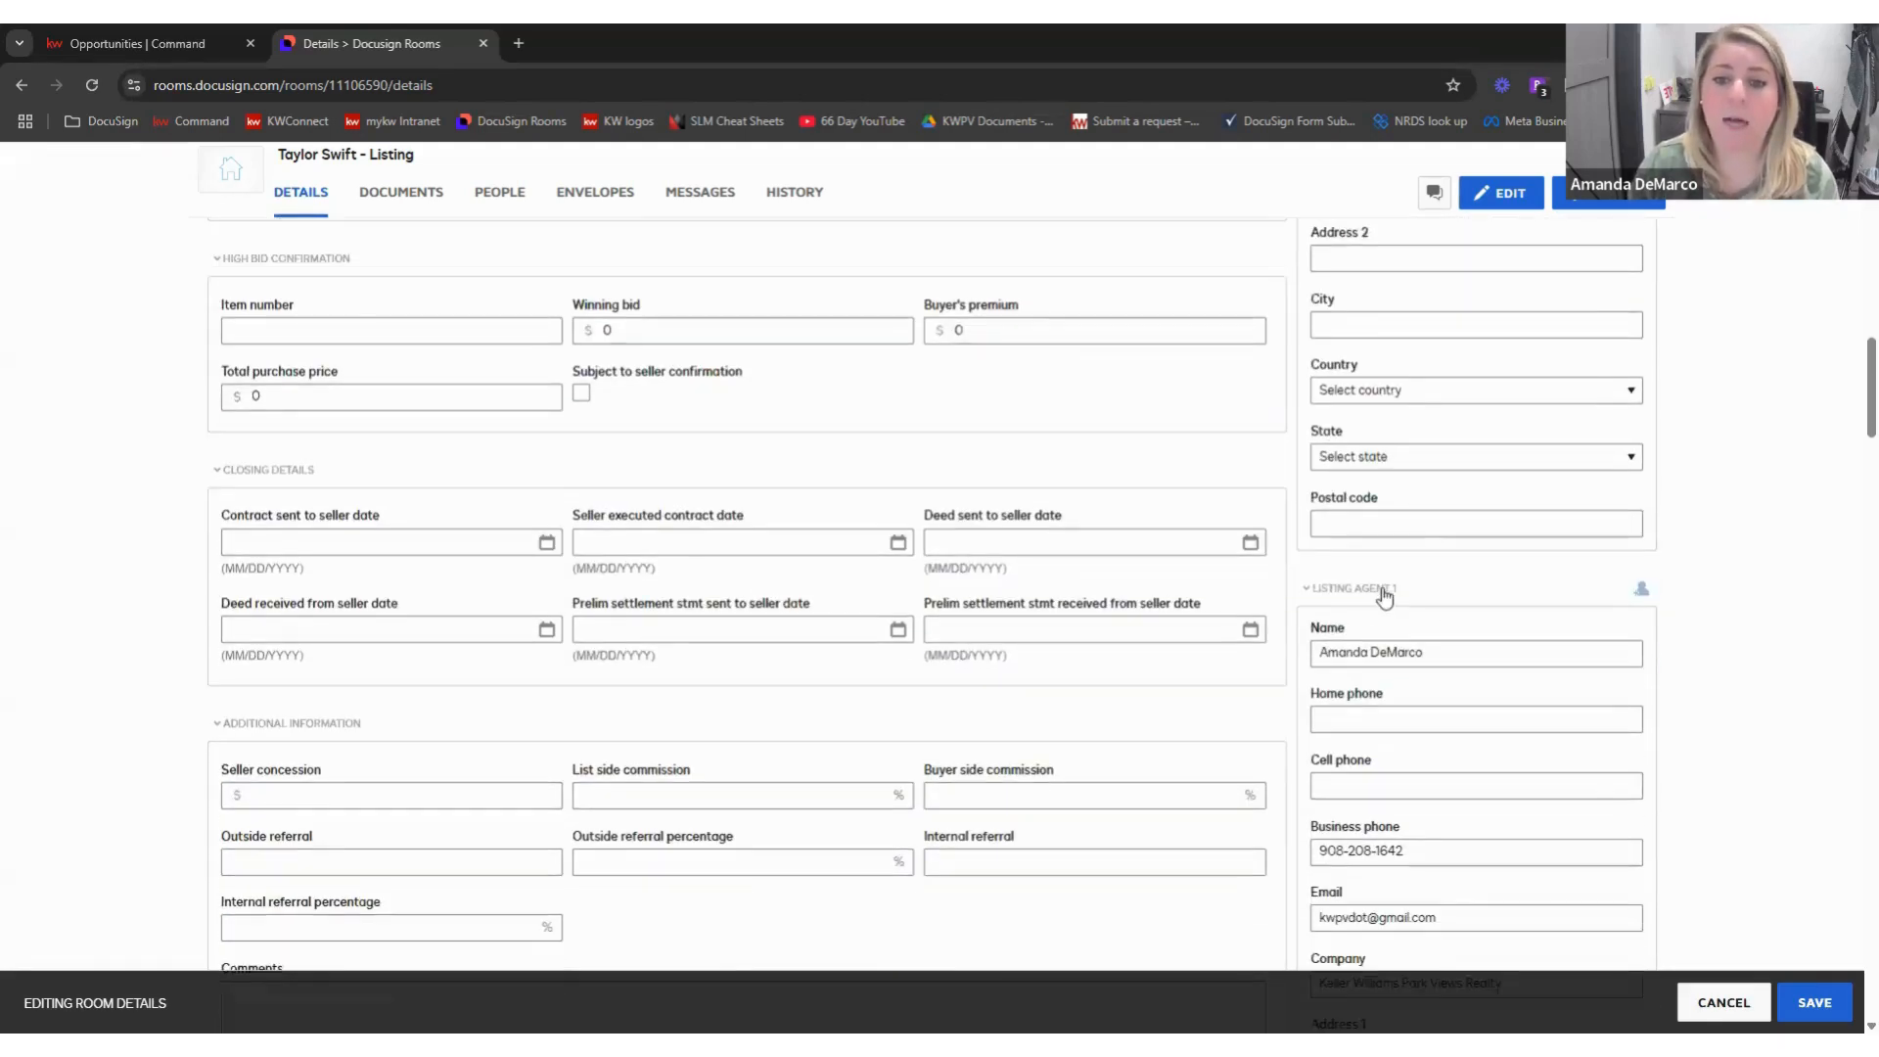
scroll(1400, 651, "down", 1)
scroll(1402, 648, "up", 1)
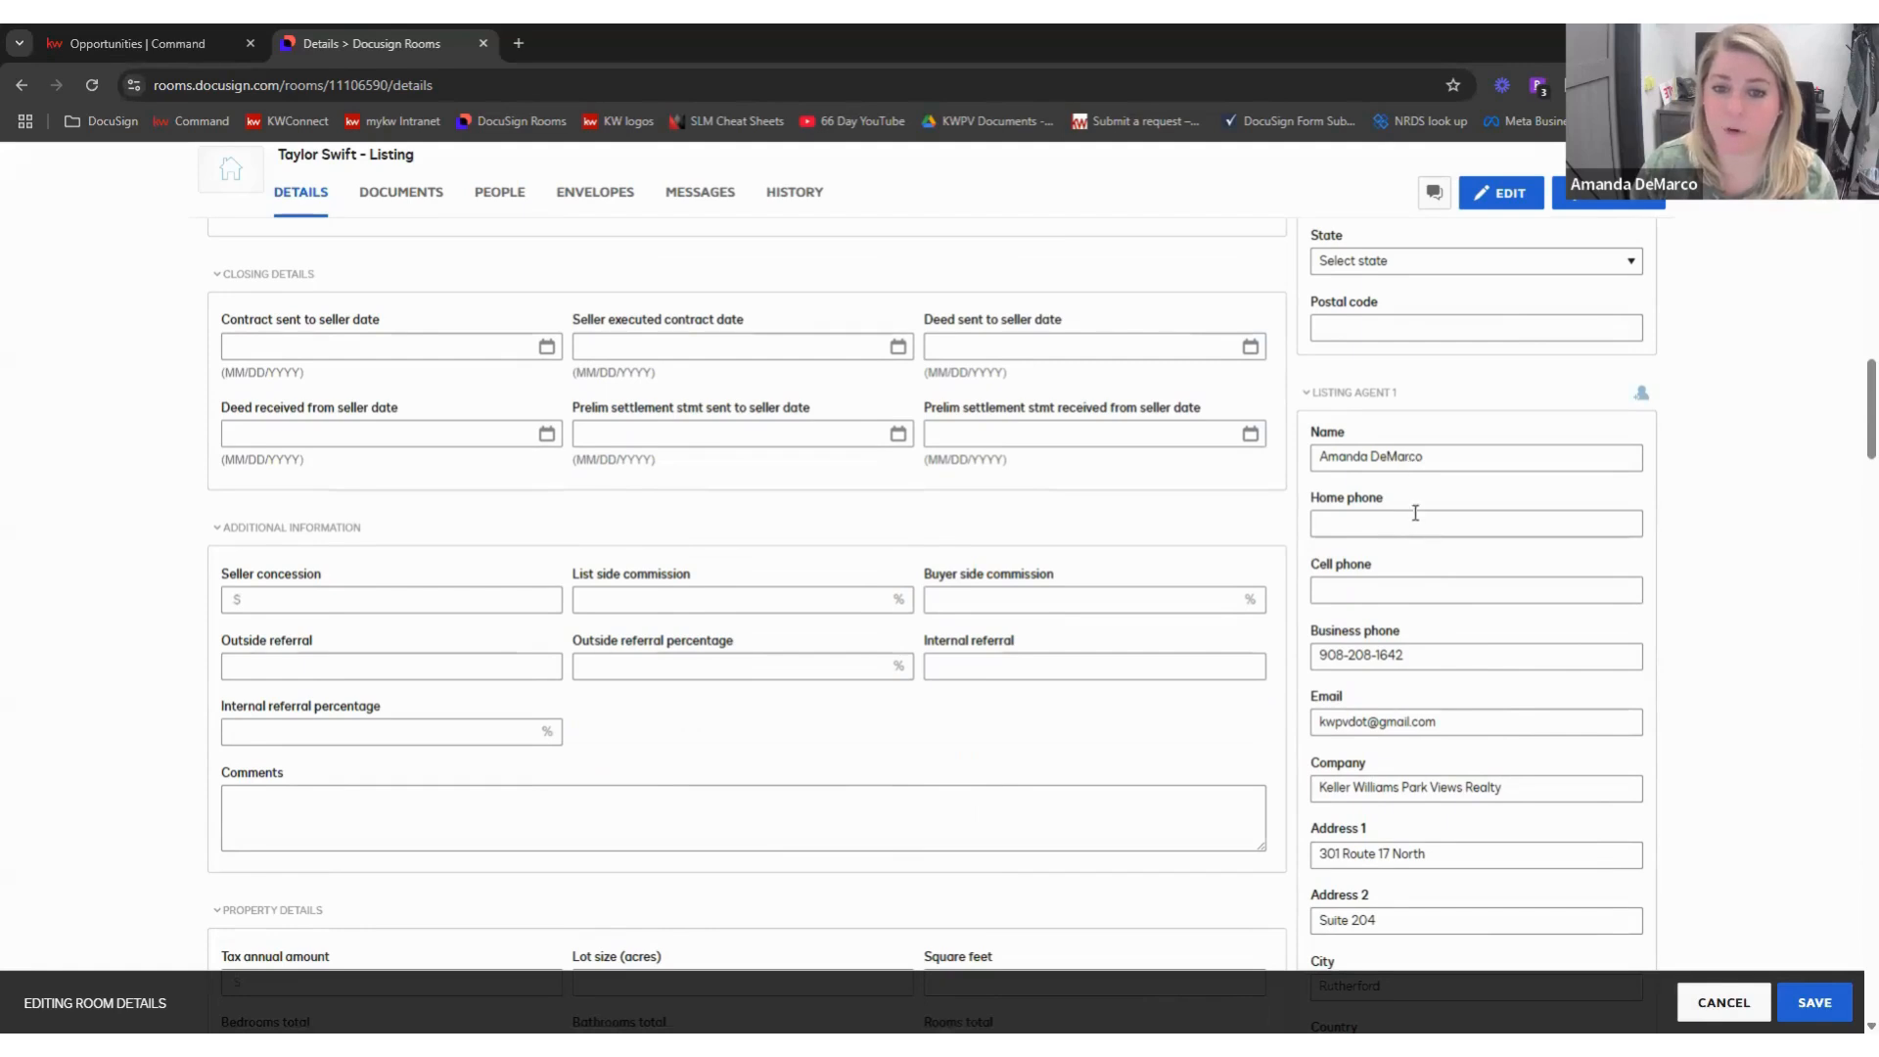
scroll(1415, 513, "down", 2)
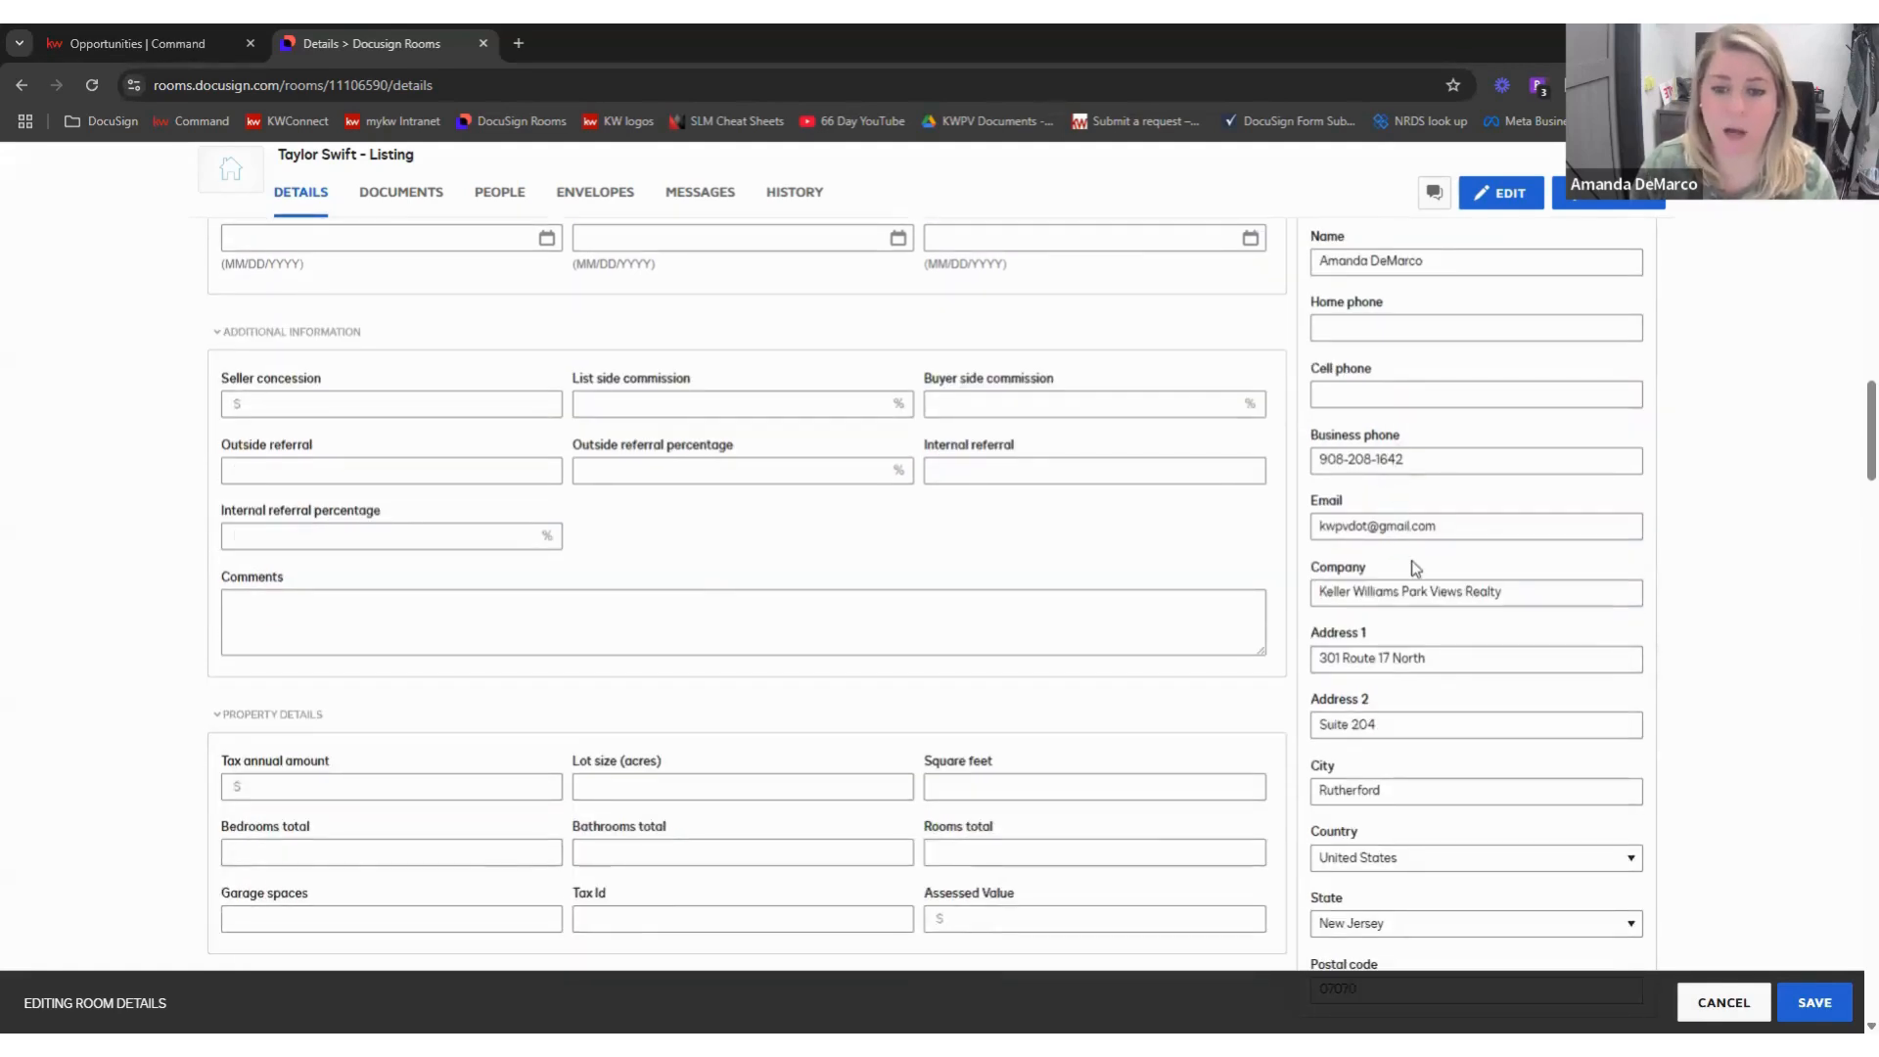
scroll(1411, 568, "down", 2)
scroll(1394, 655, "down", 4)
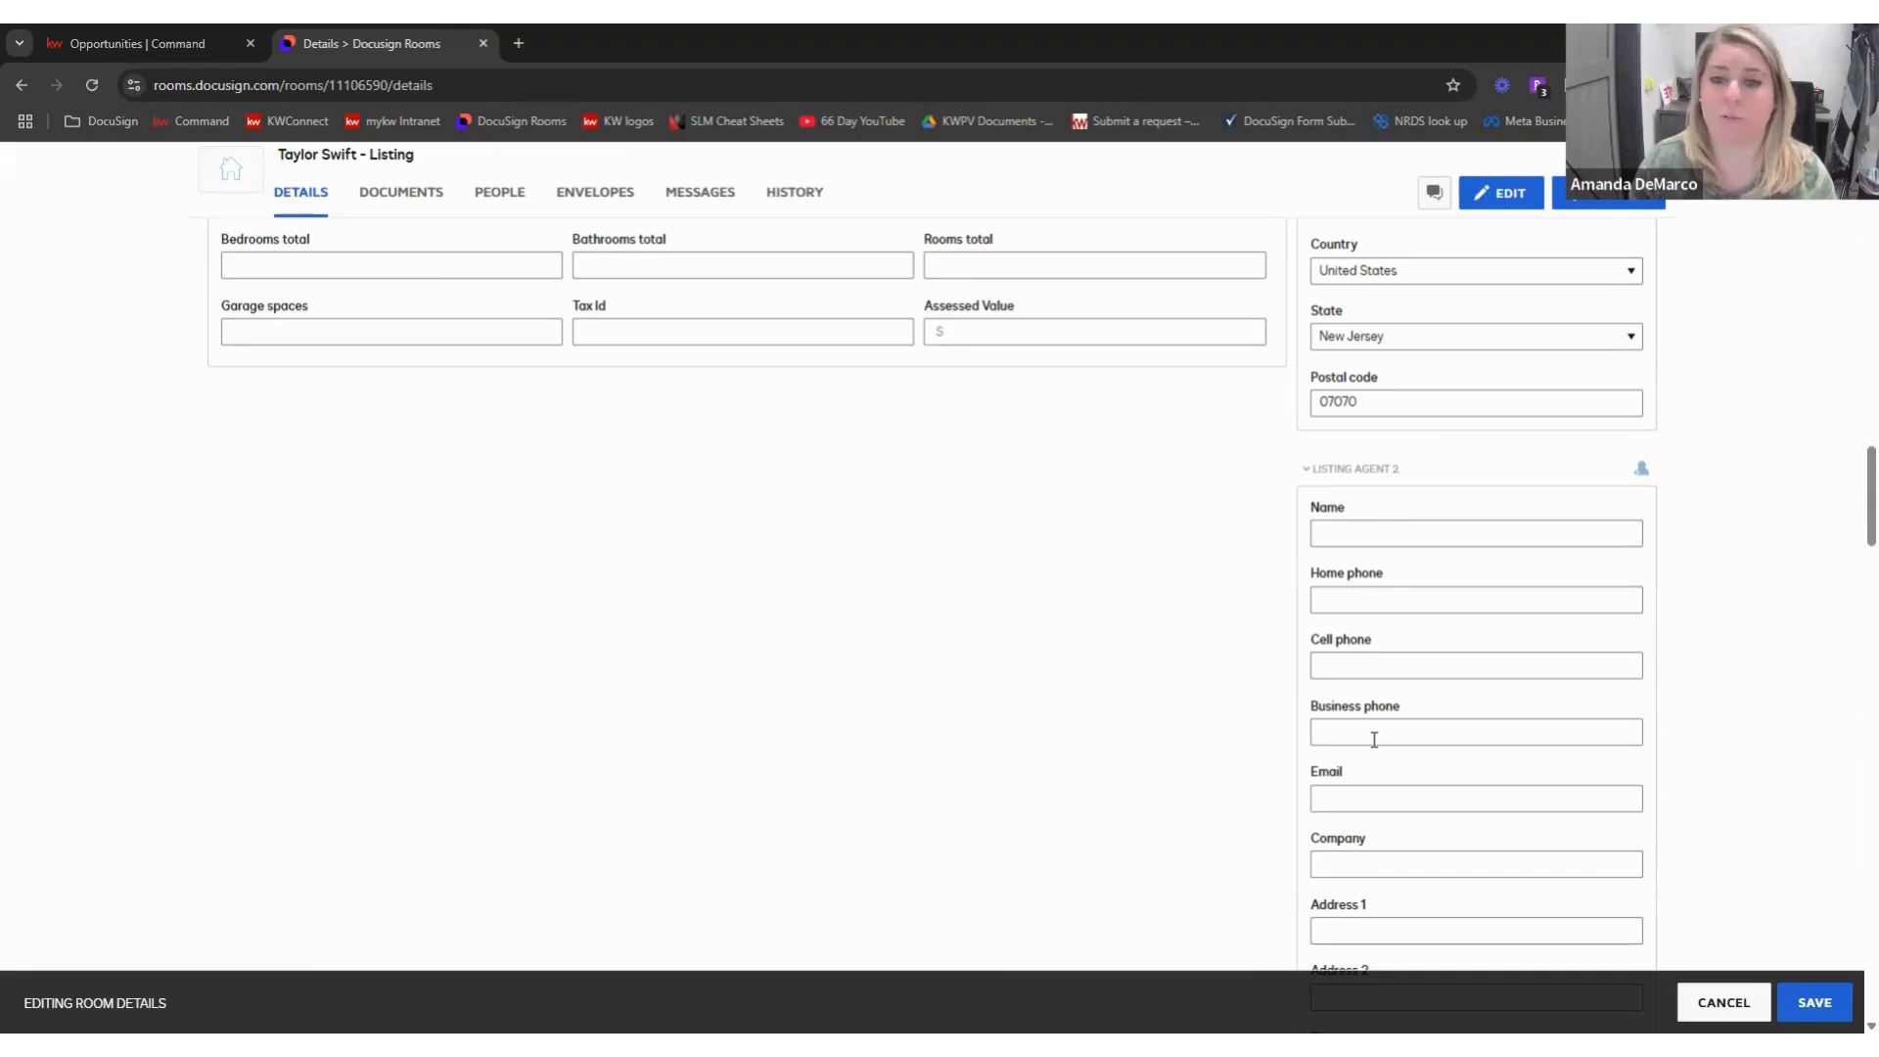
scroll(1373, 740, "down", 7)
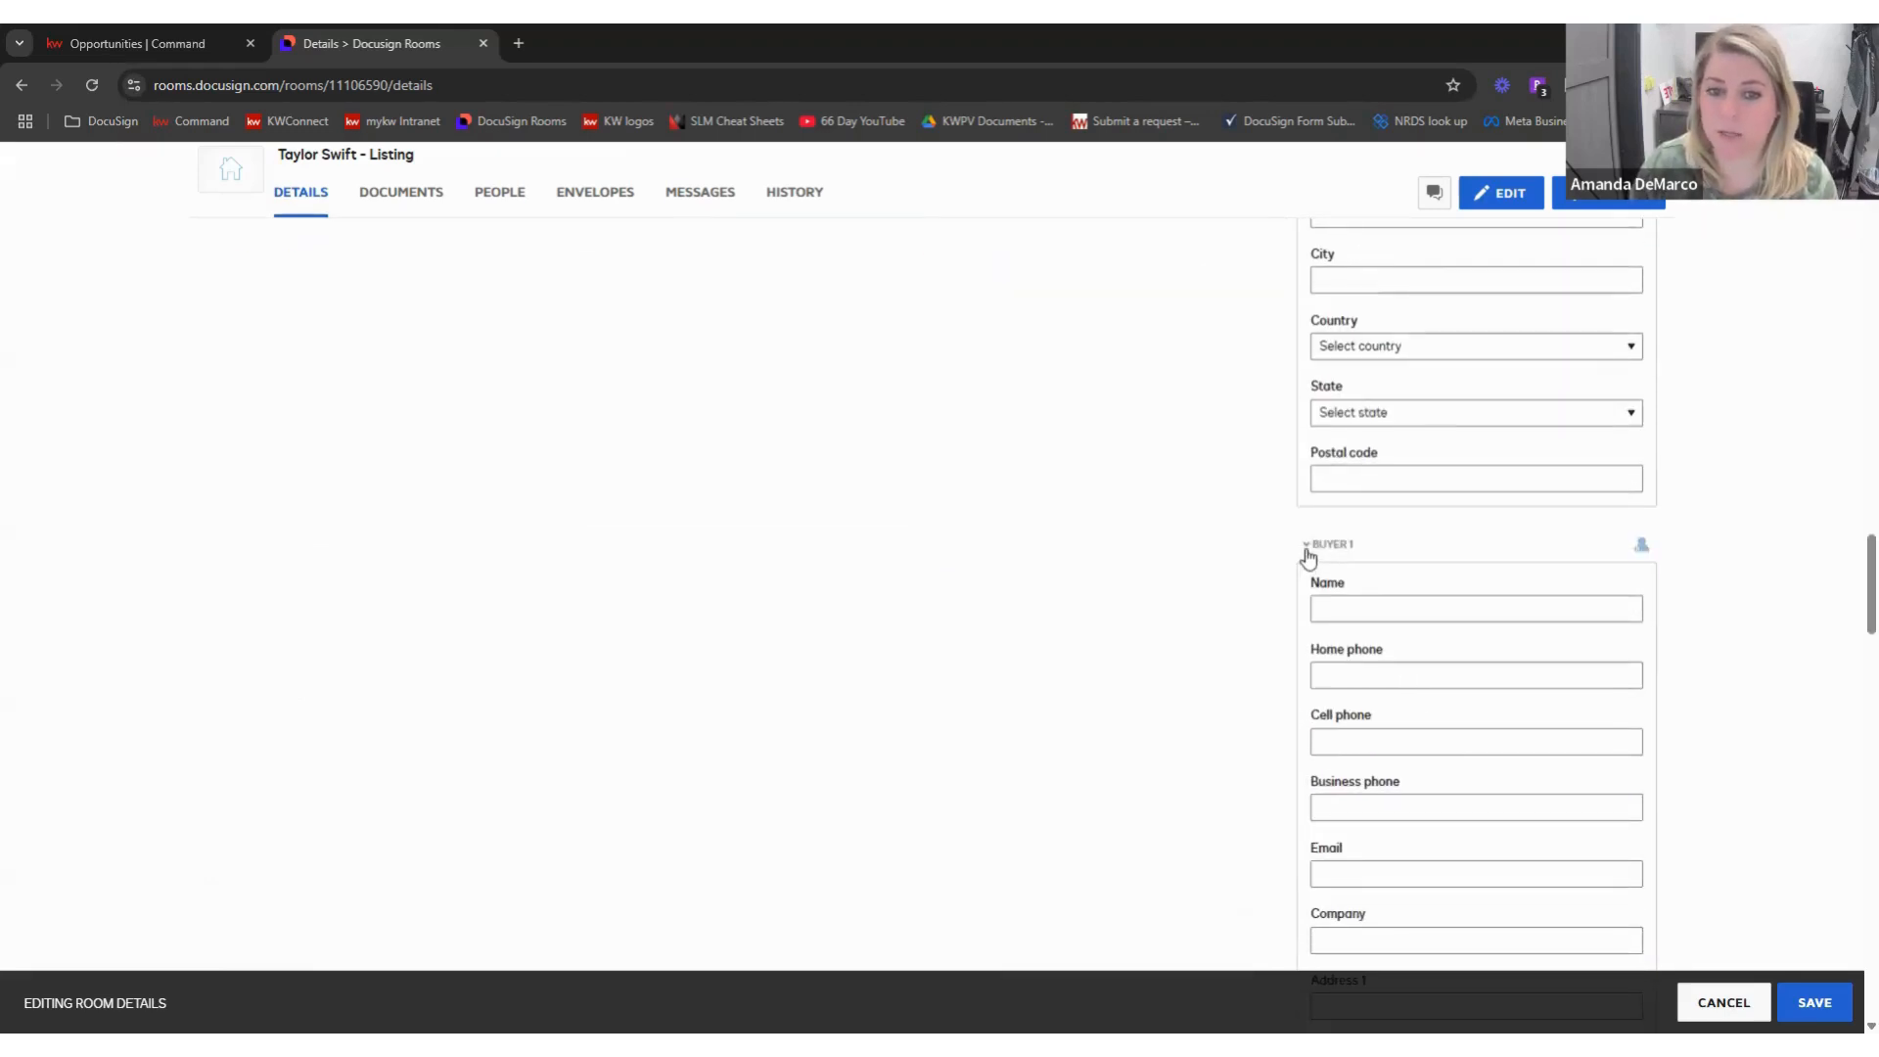
- Collapse the empty Buyer 1, Buyer 2, Buyer Agent 1 and Buyer Agent 2 sections
left_click(1305, 553)
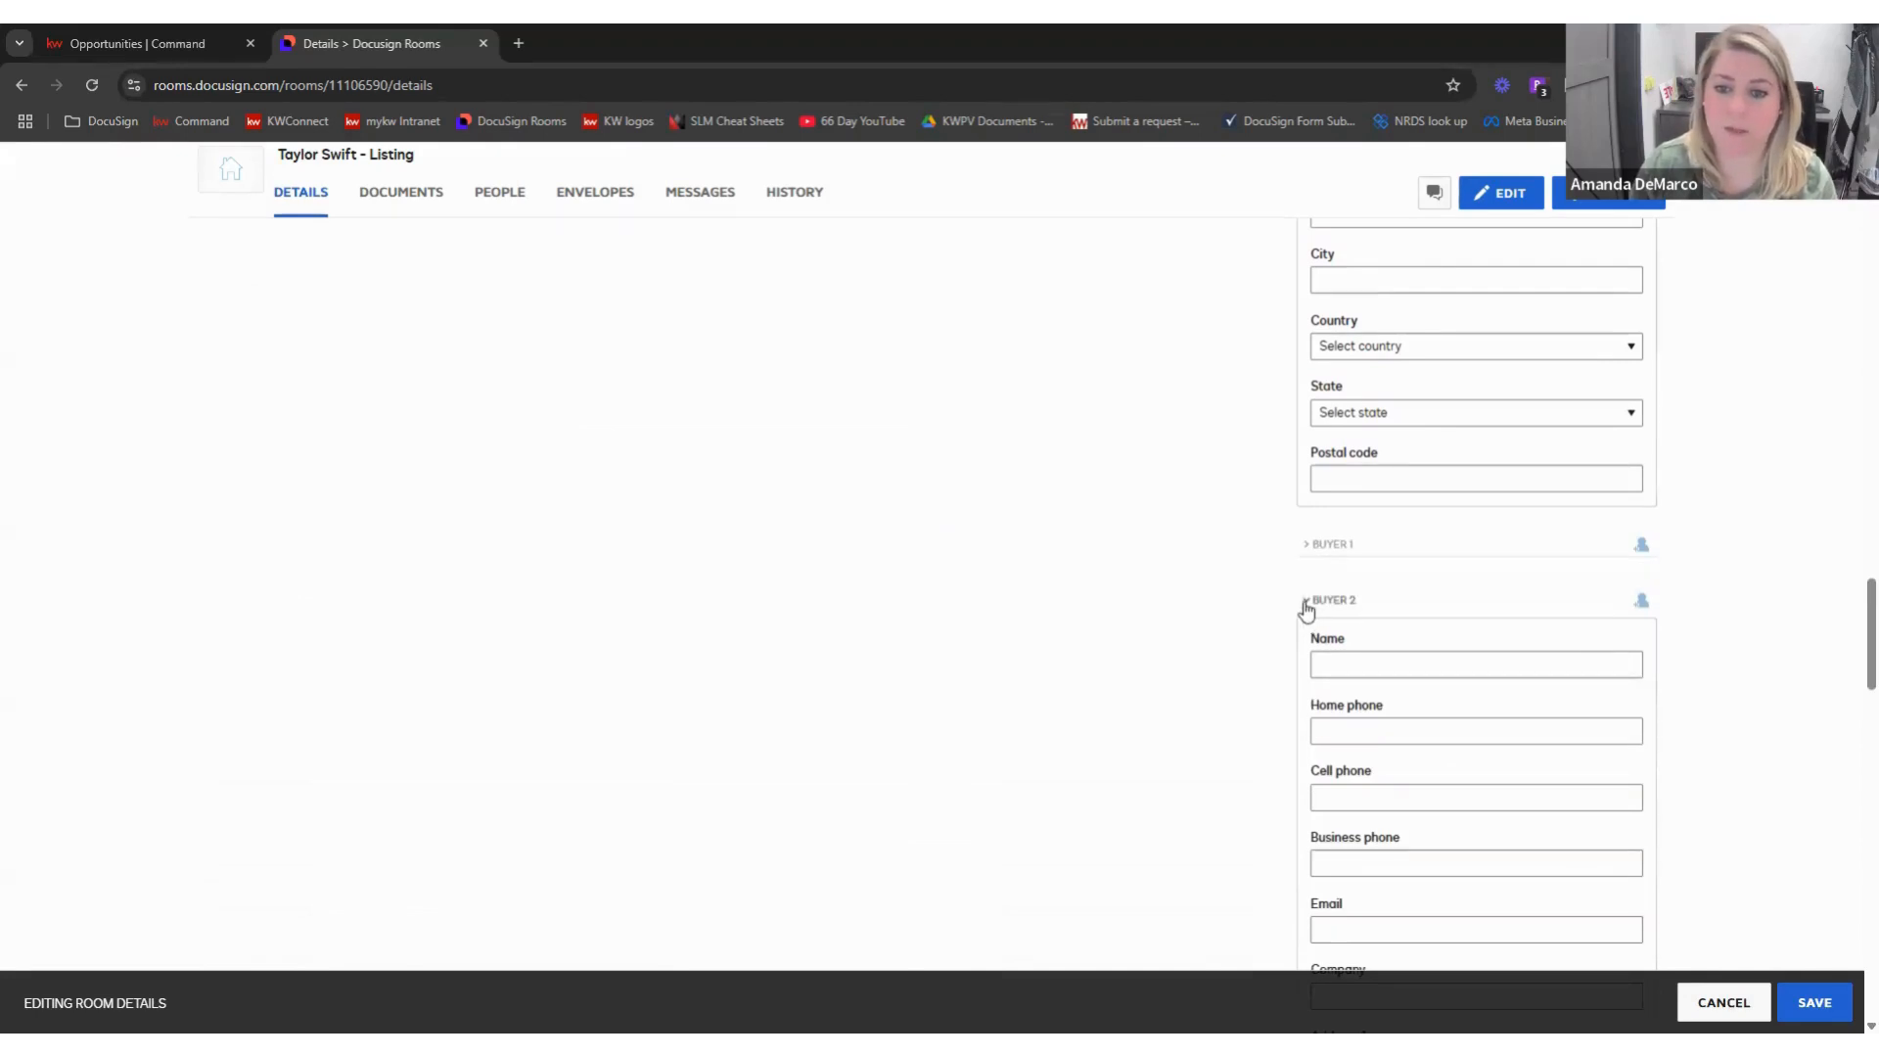
left_click(1321, 607)
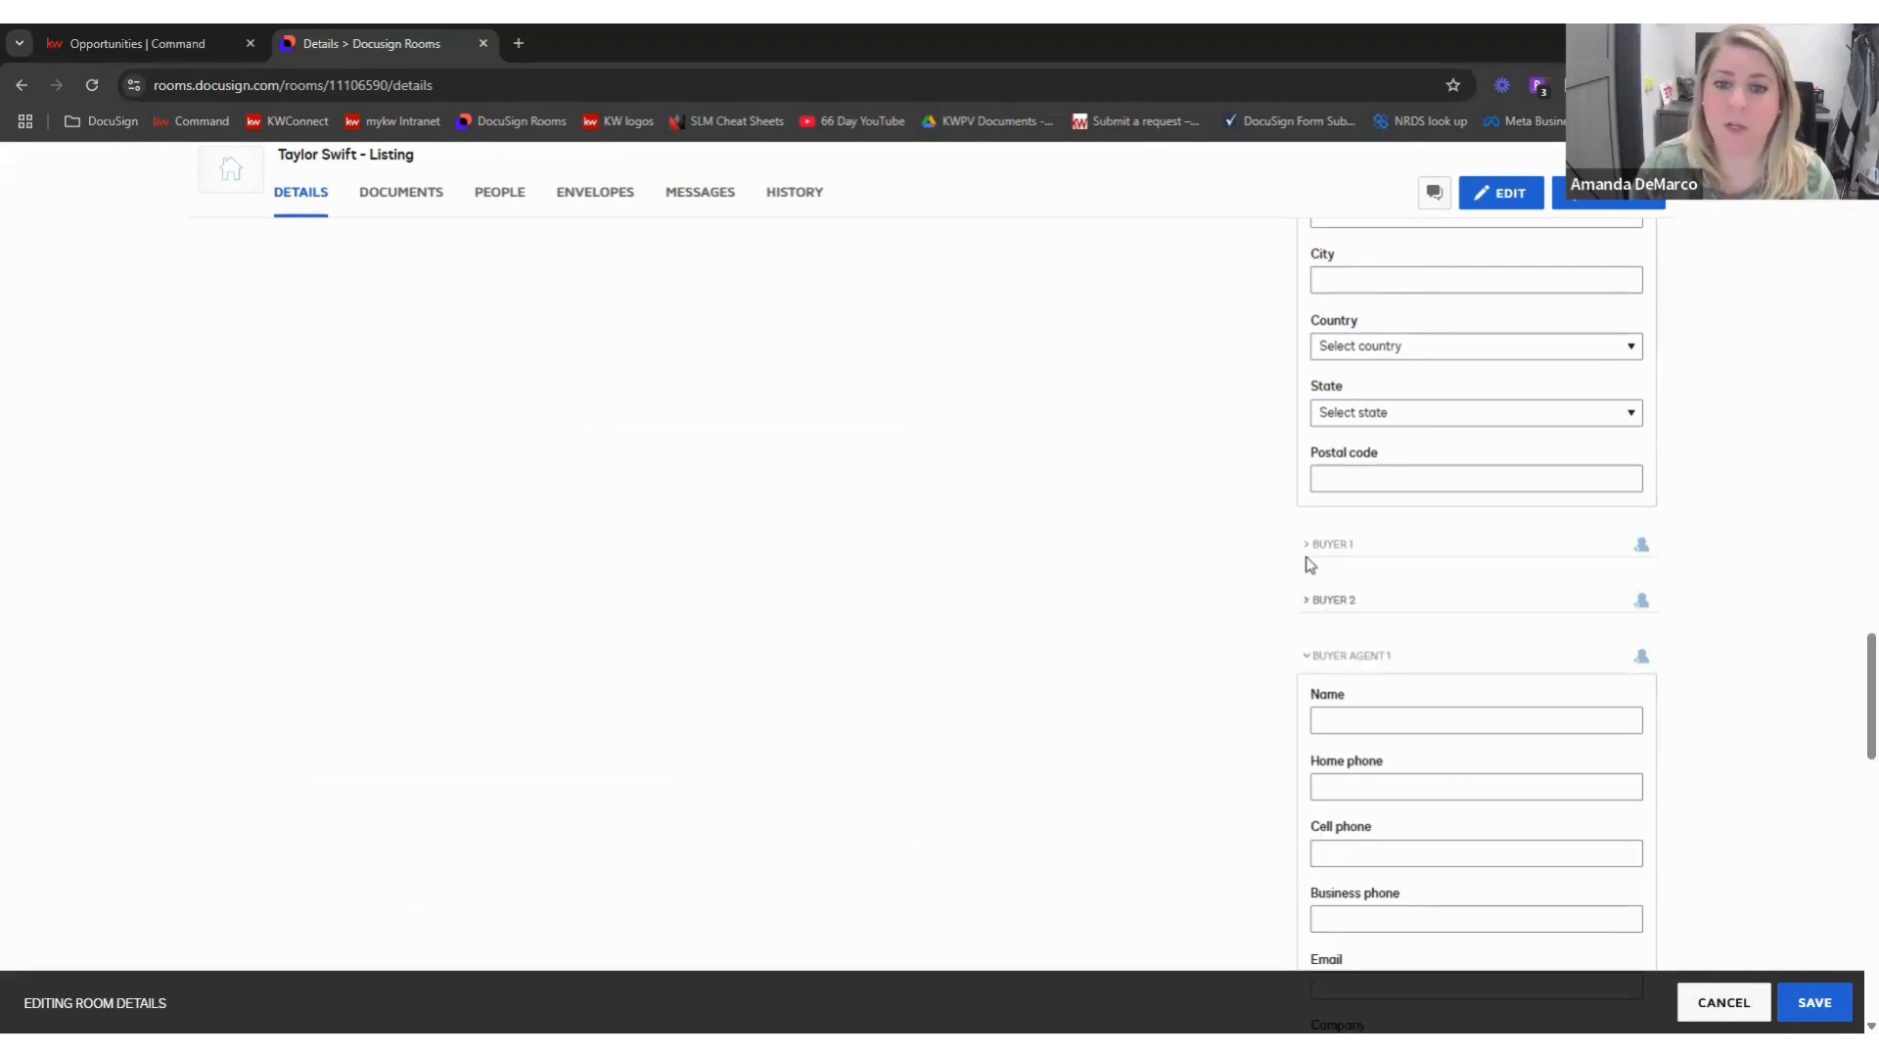
left_click(1305, 665)
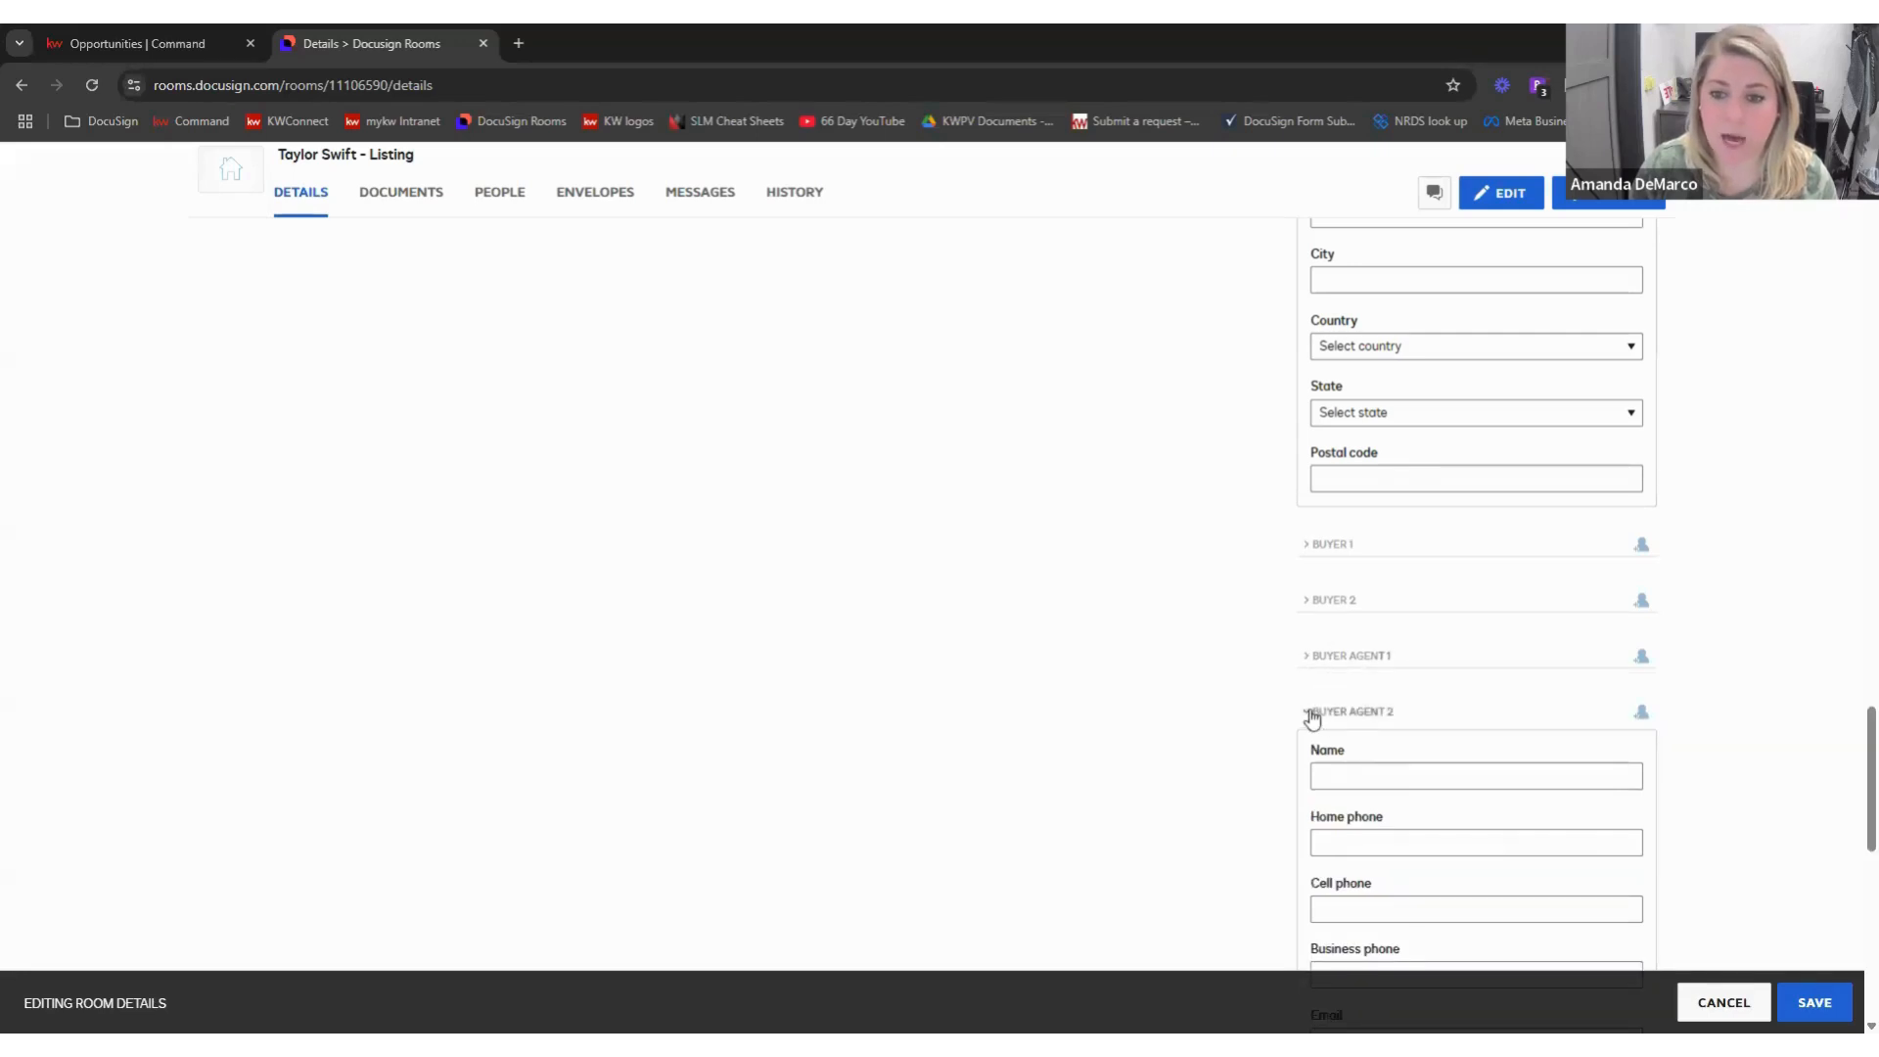
left_click(1311, 712)
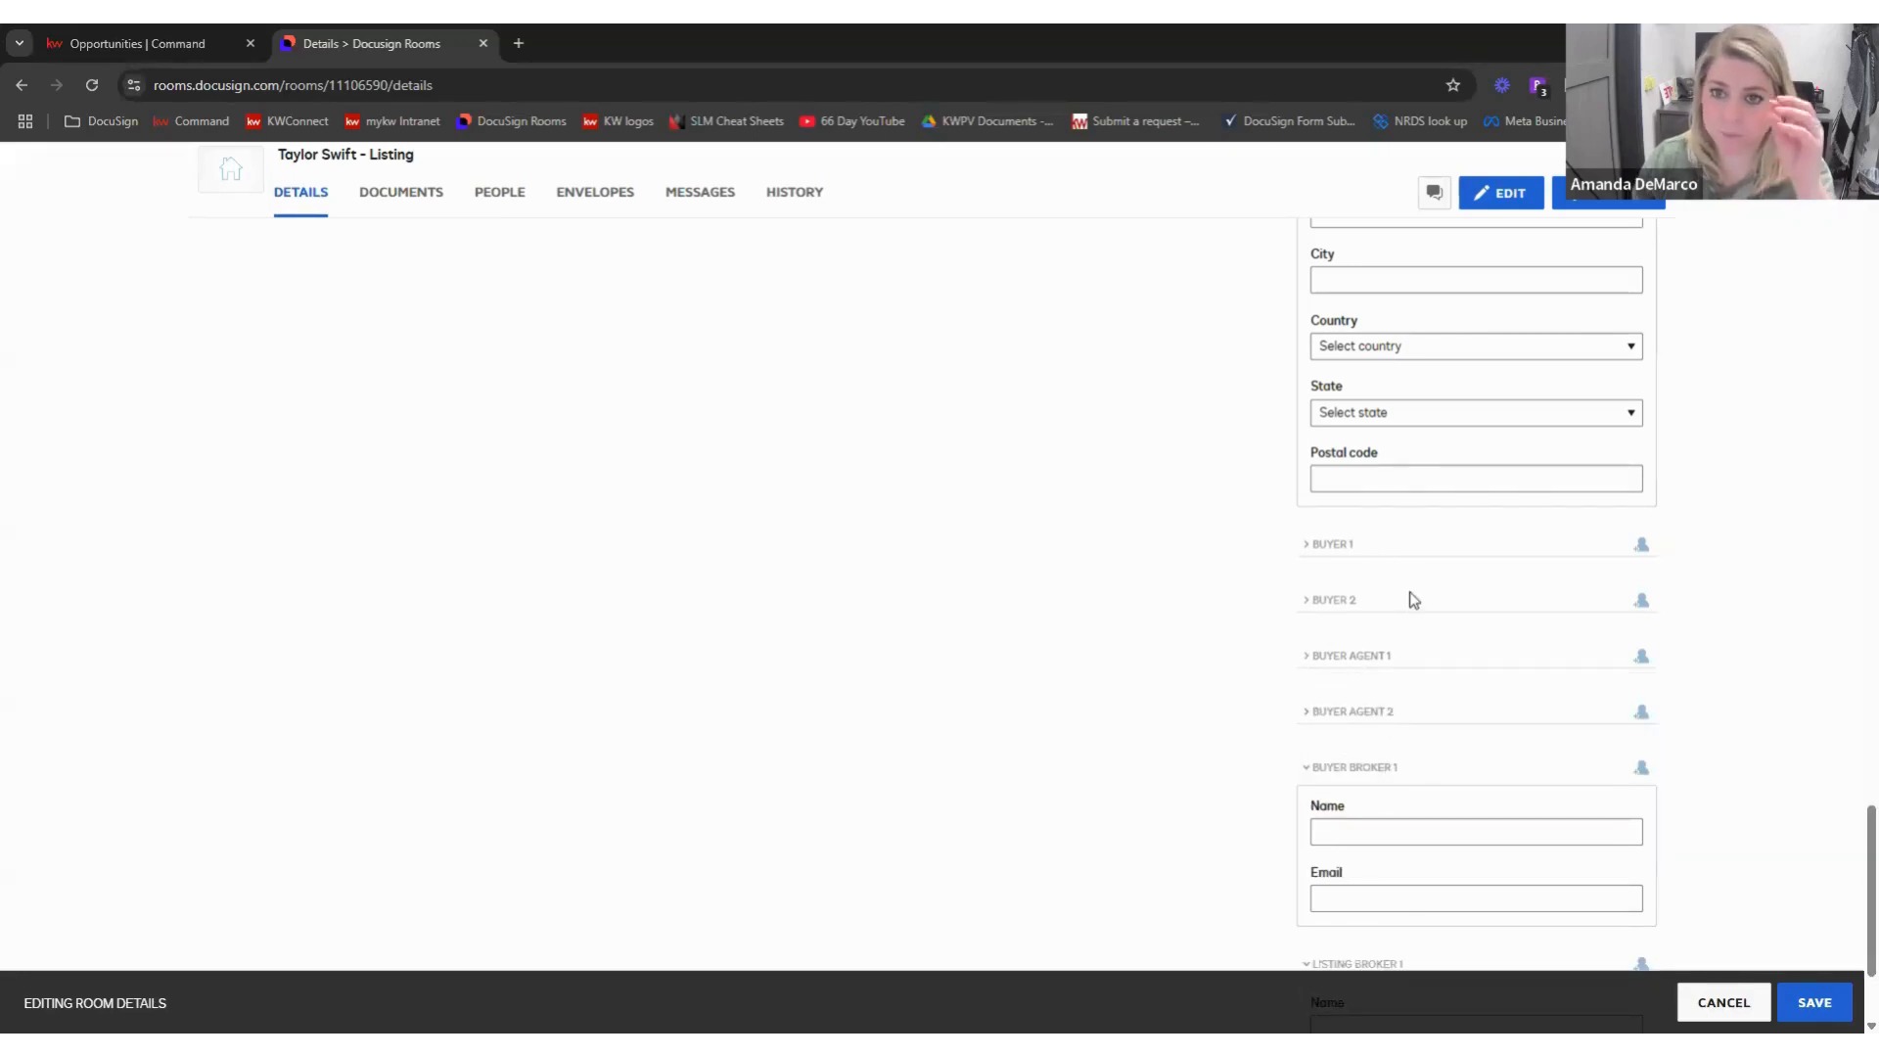
scroll(1414, 605, "down", 2)
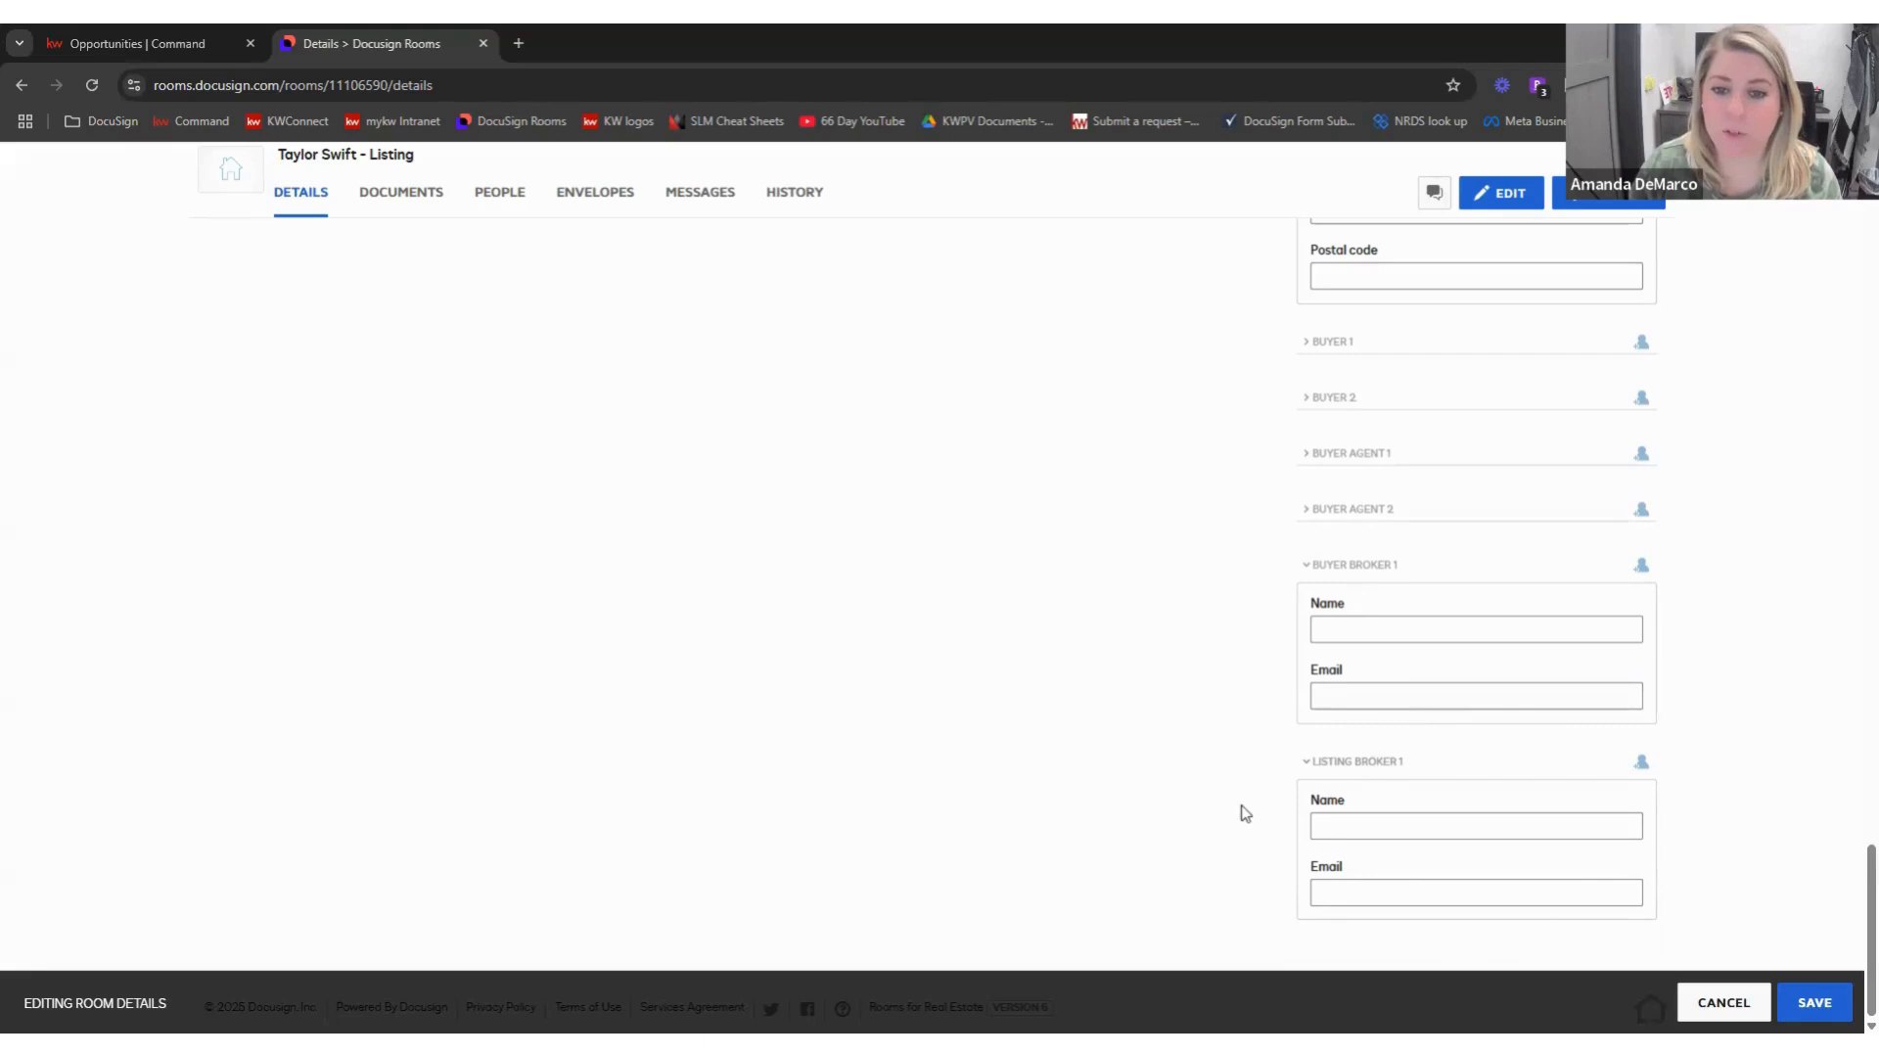
- Fill Listing Broker 1's name from the suggestion, type the office e-mail, and save the room
left_click(1442, 824)
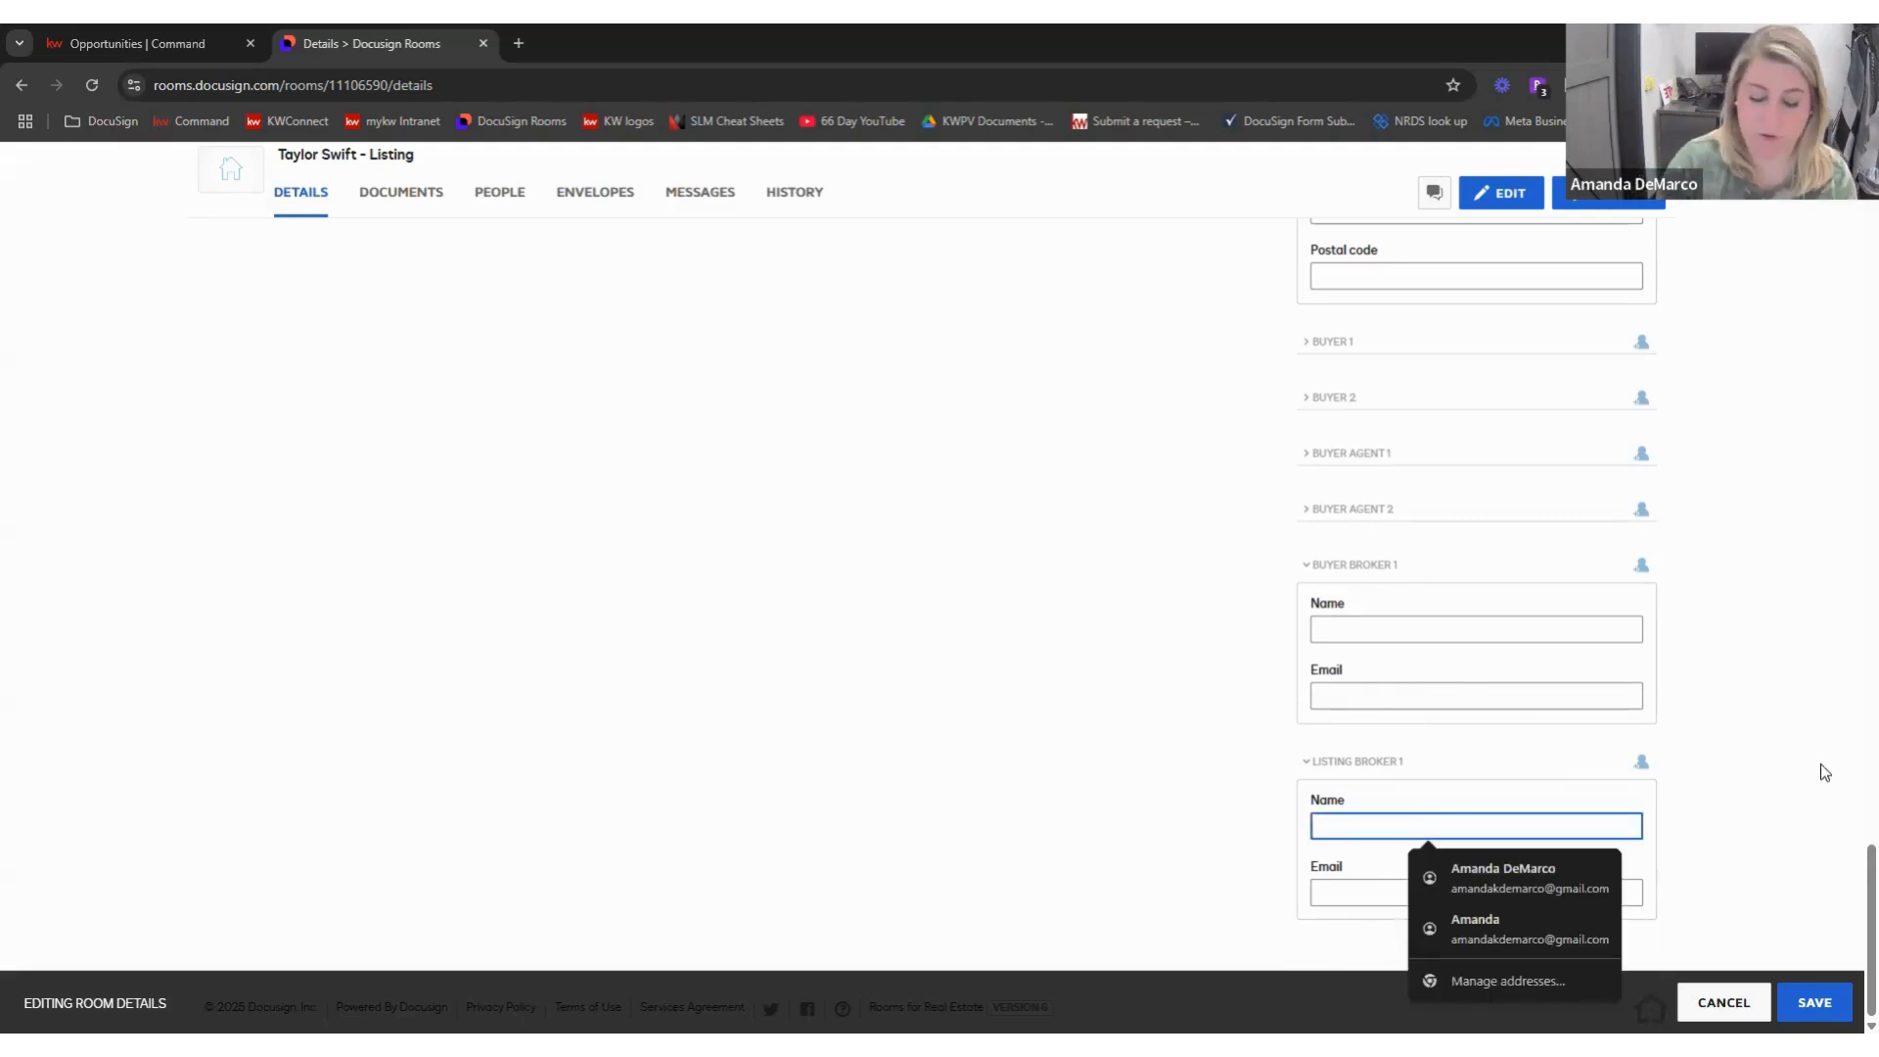
type("Joyce")
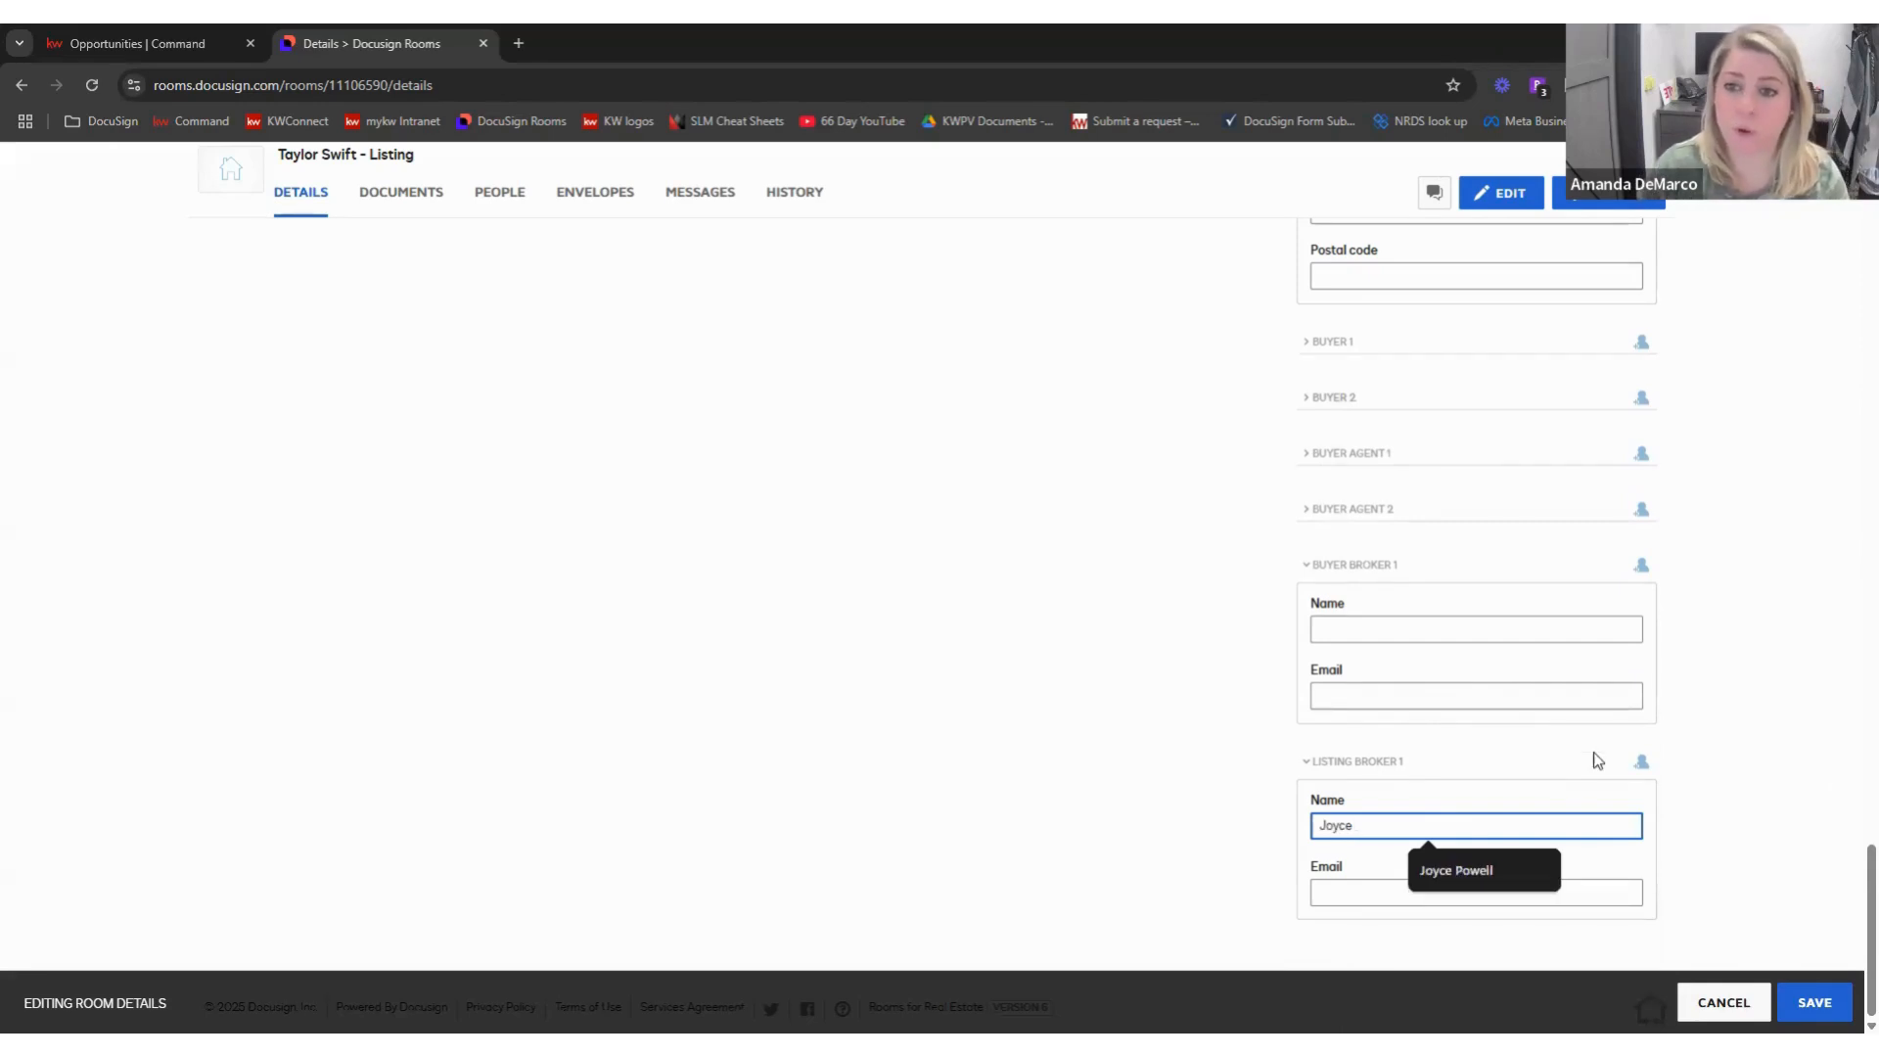
left_click(1446, 874)
left_click(1391, 891)
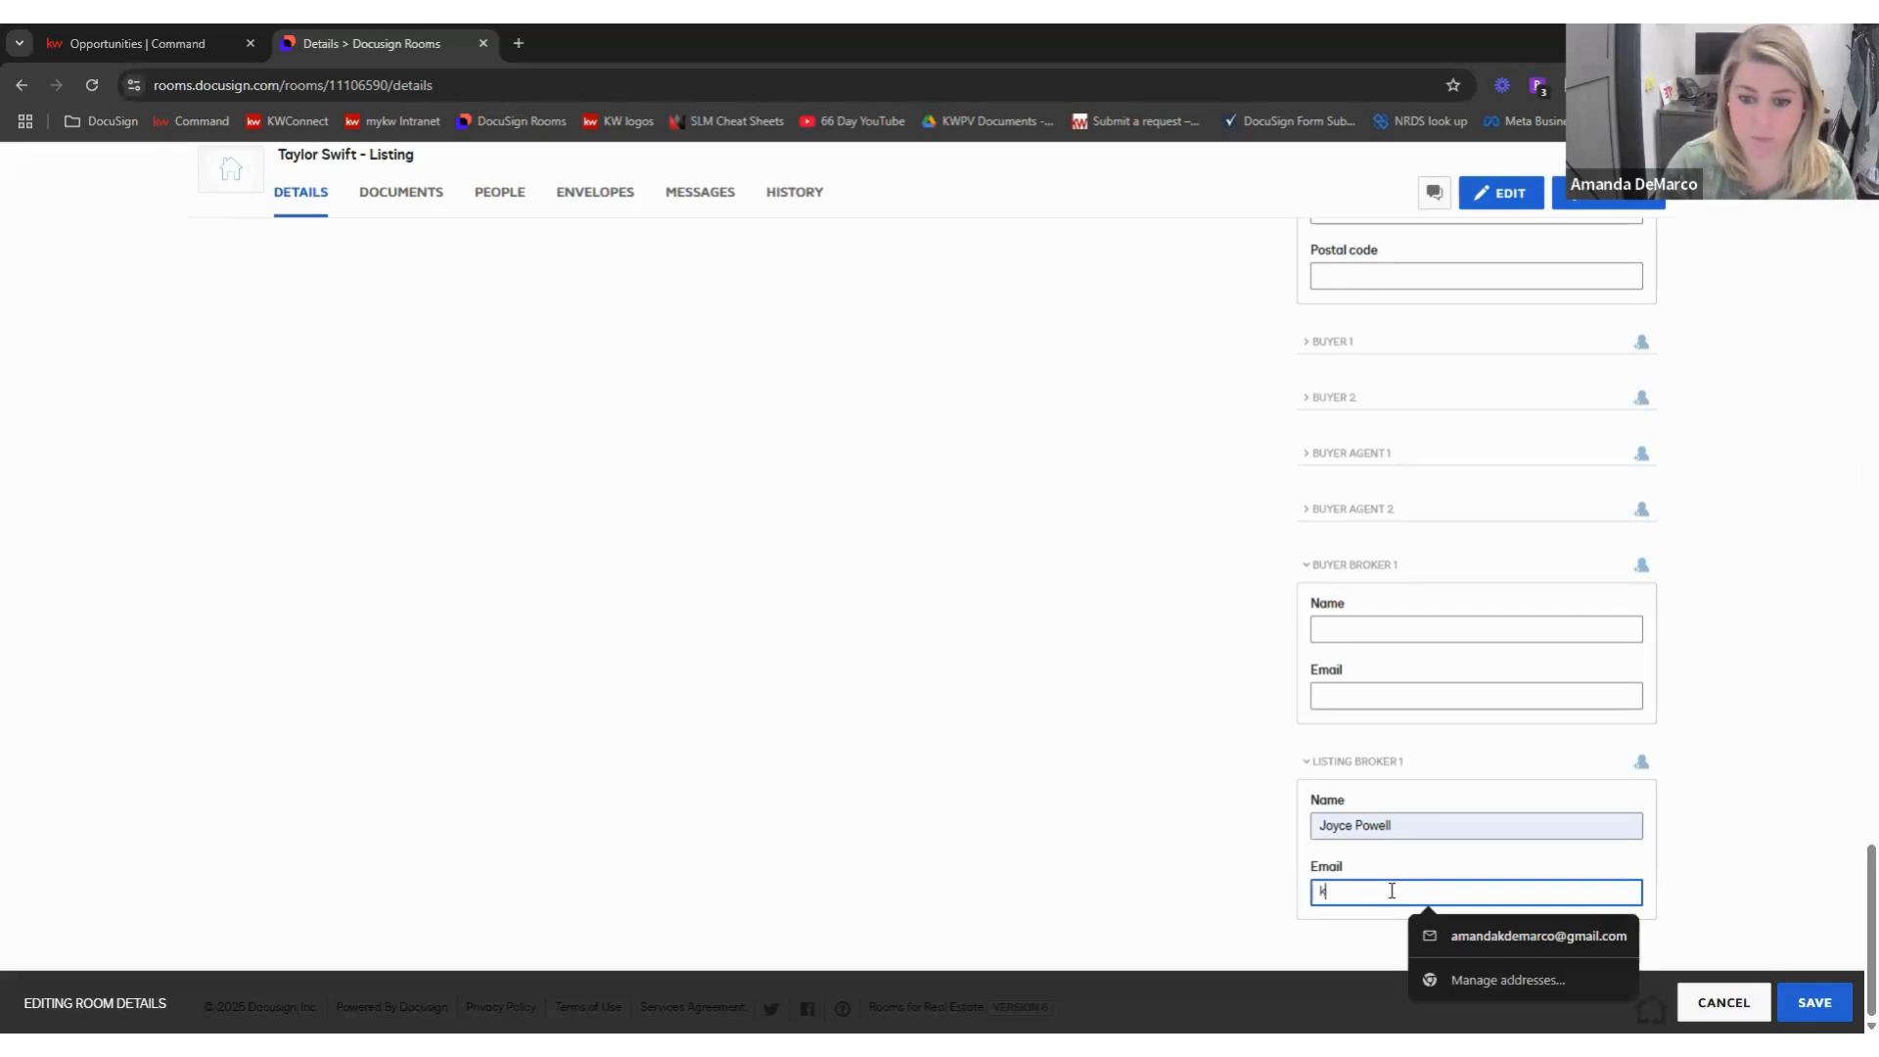
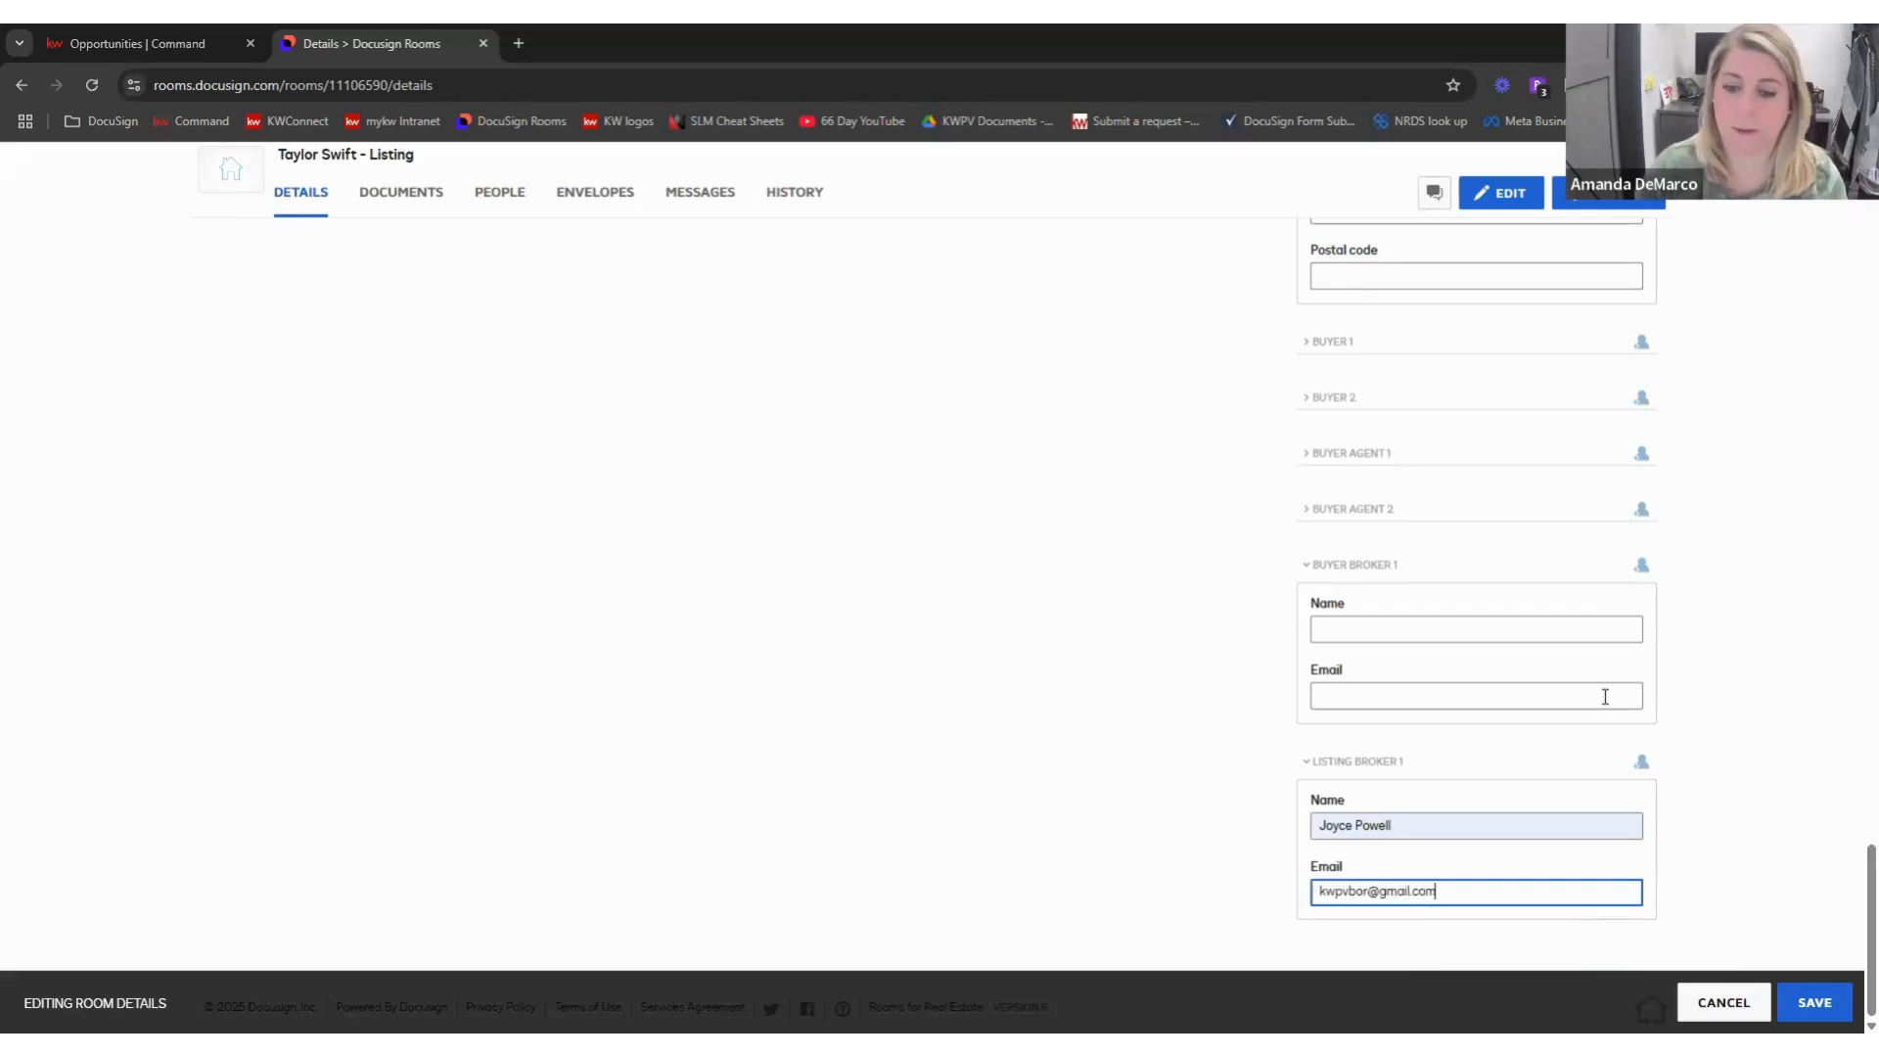
left_click(1814, 1002)
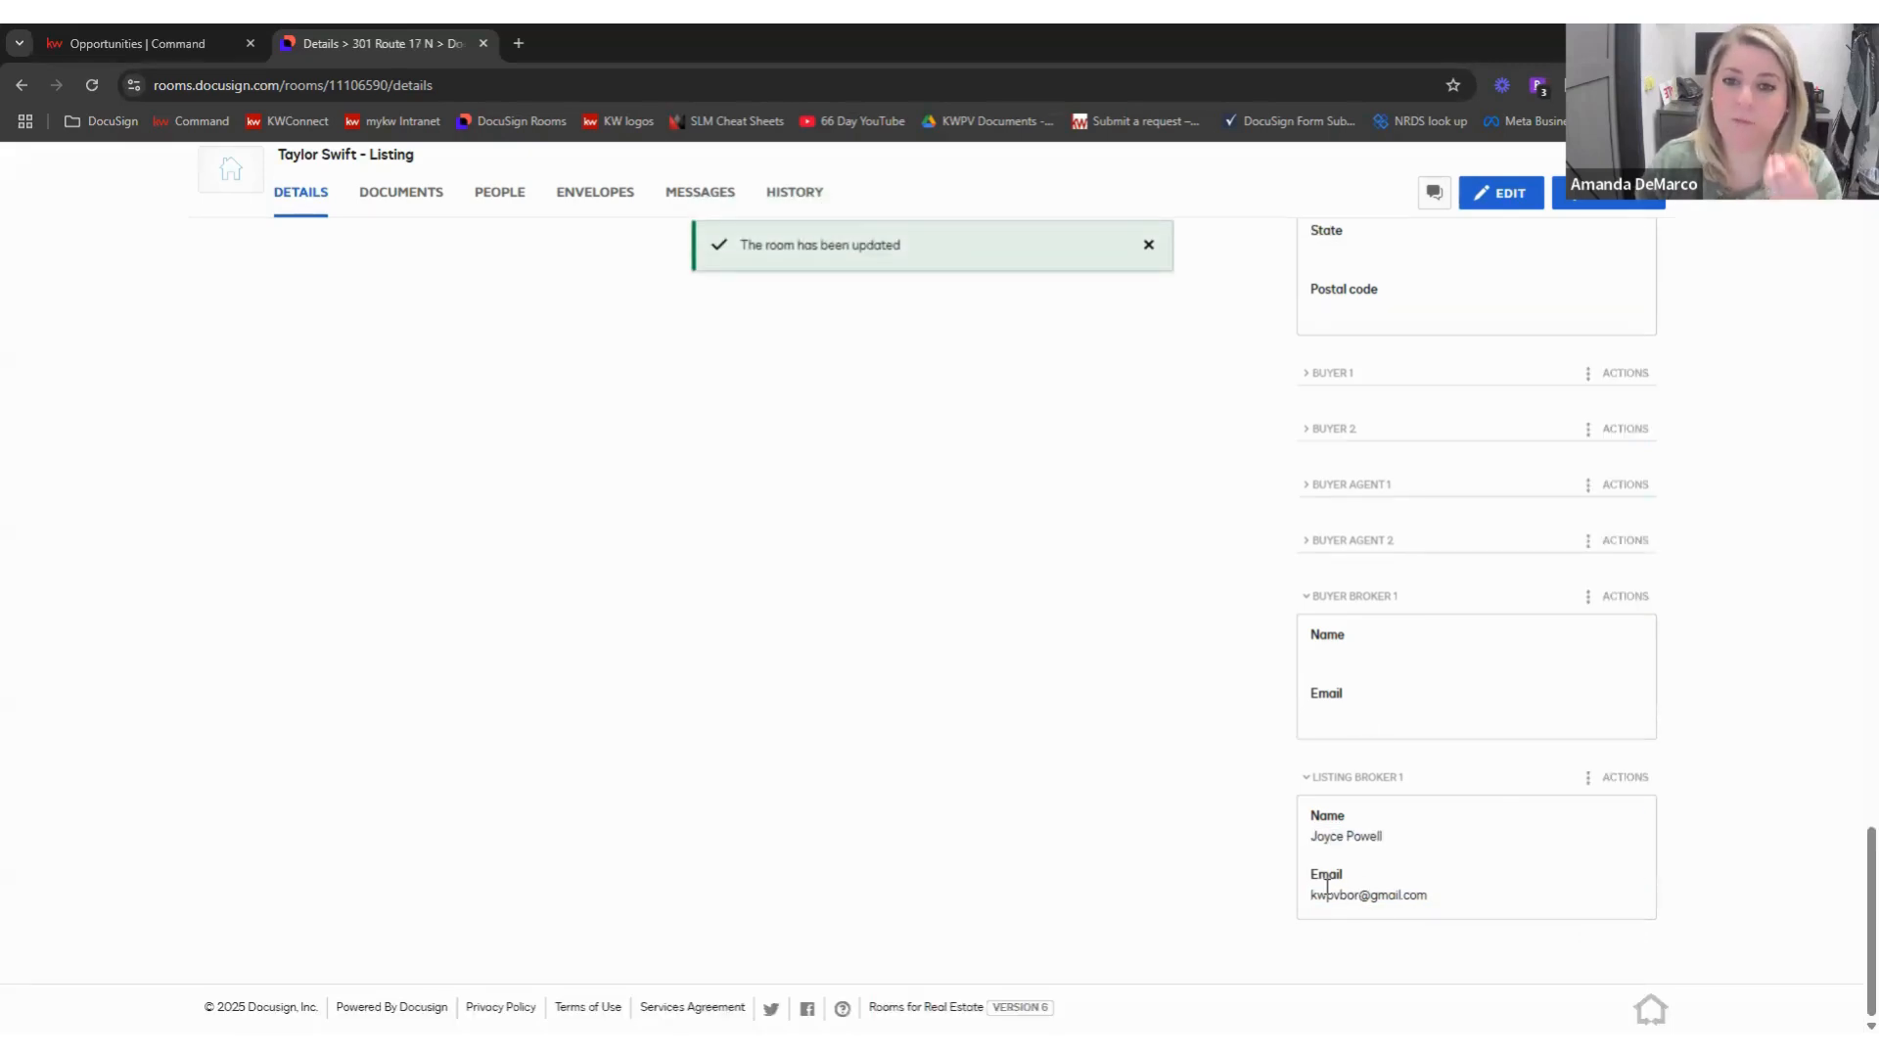
scroll(1331, 878, "up", 15)
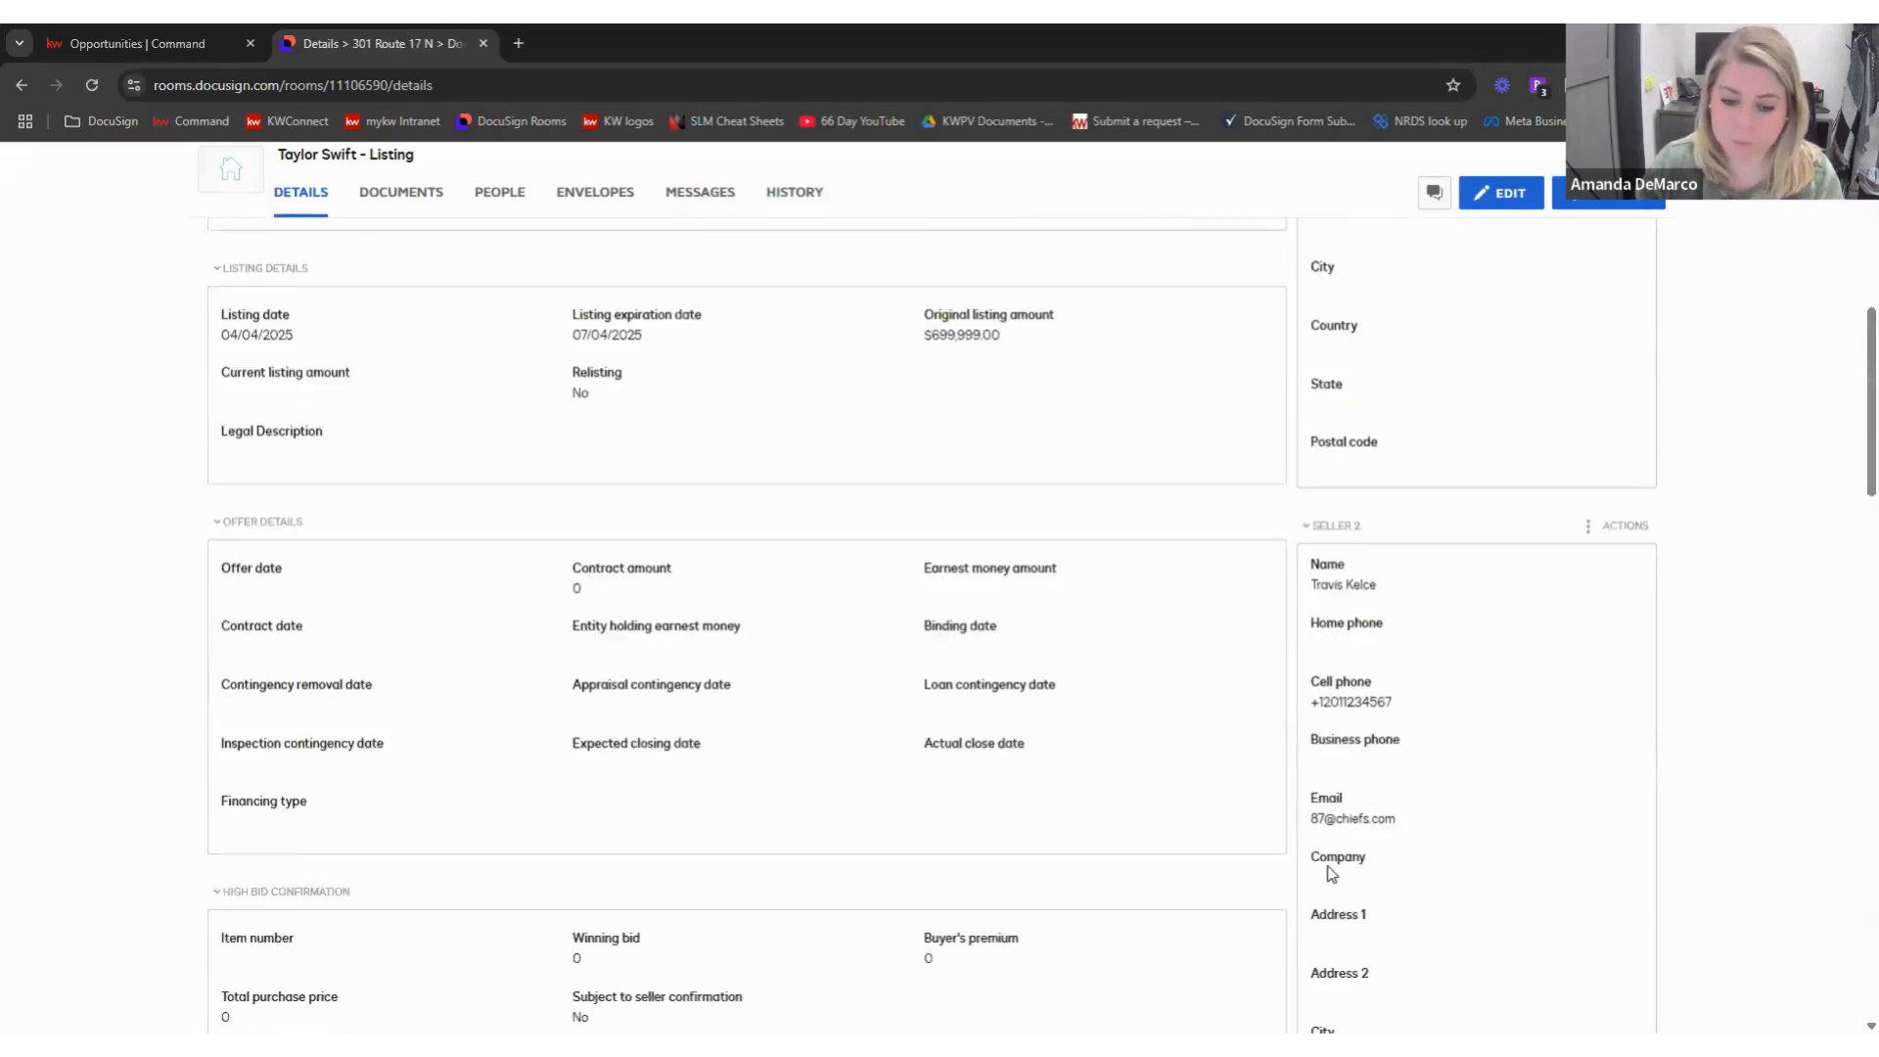
- In the room's documents list, tick Permission to Advertise, KWPV Commission Split Addendum and NJREC - CIS A - Buyer/Seller
left_click(329, 299)
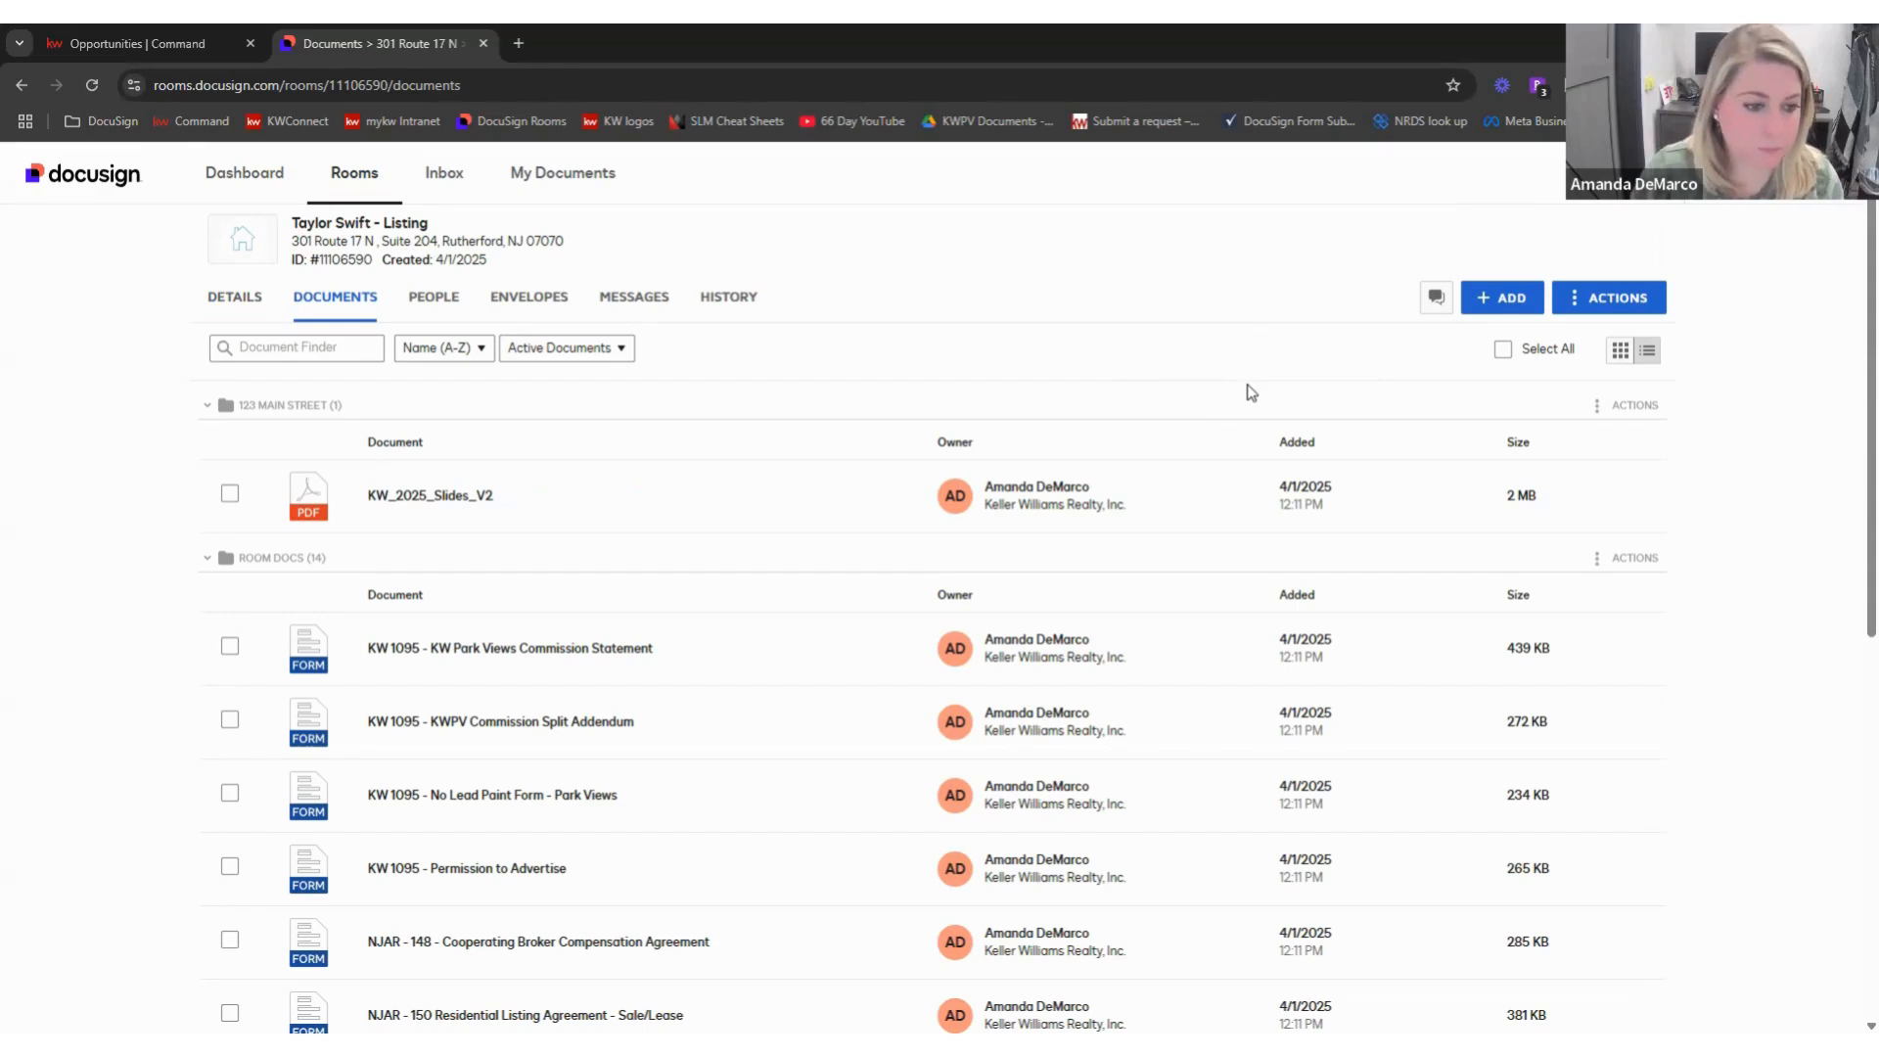
scroll(656, 529, "down", 2)
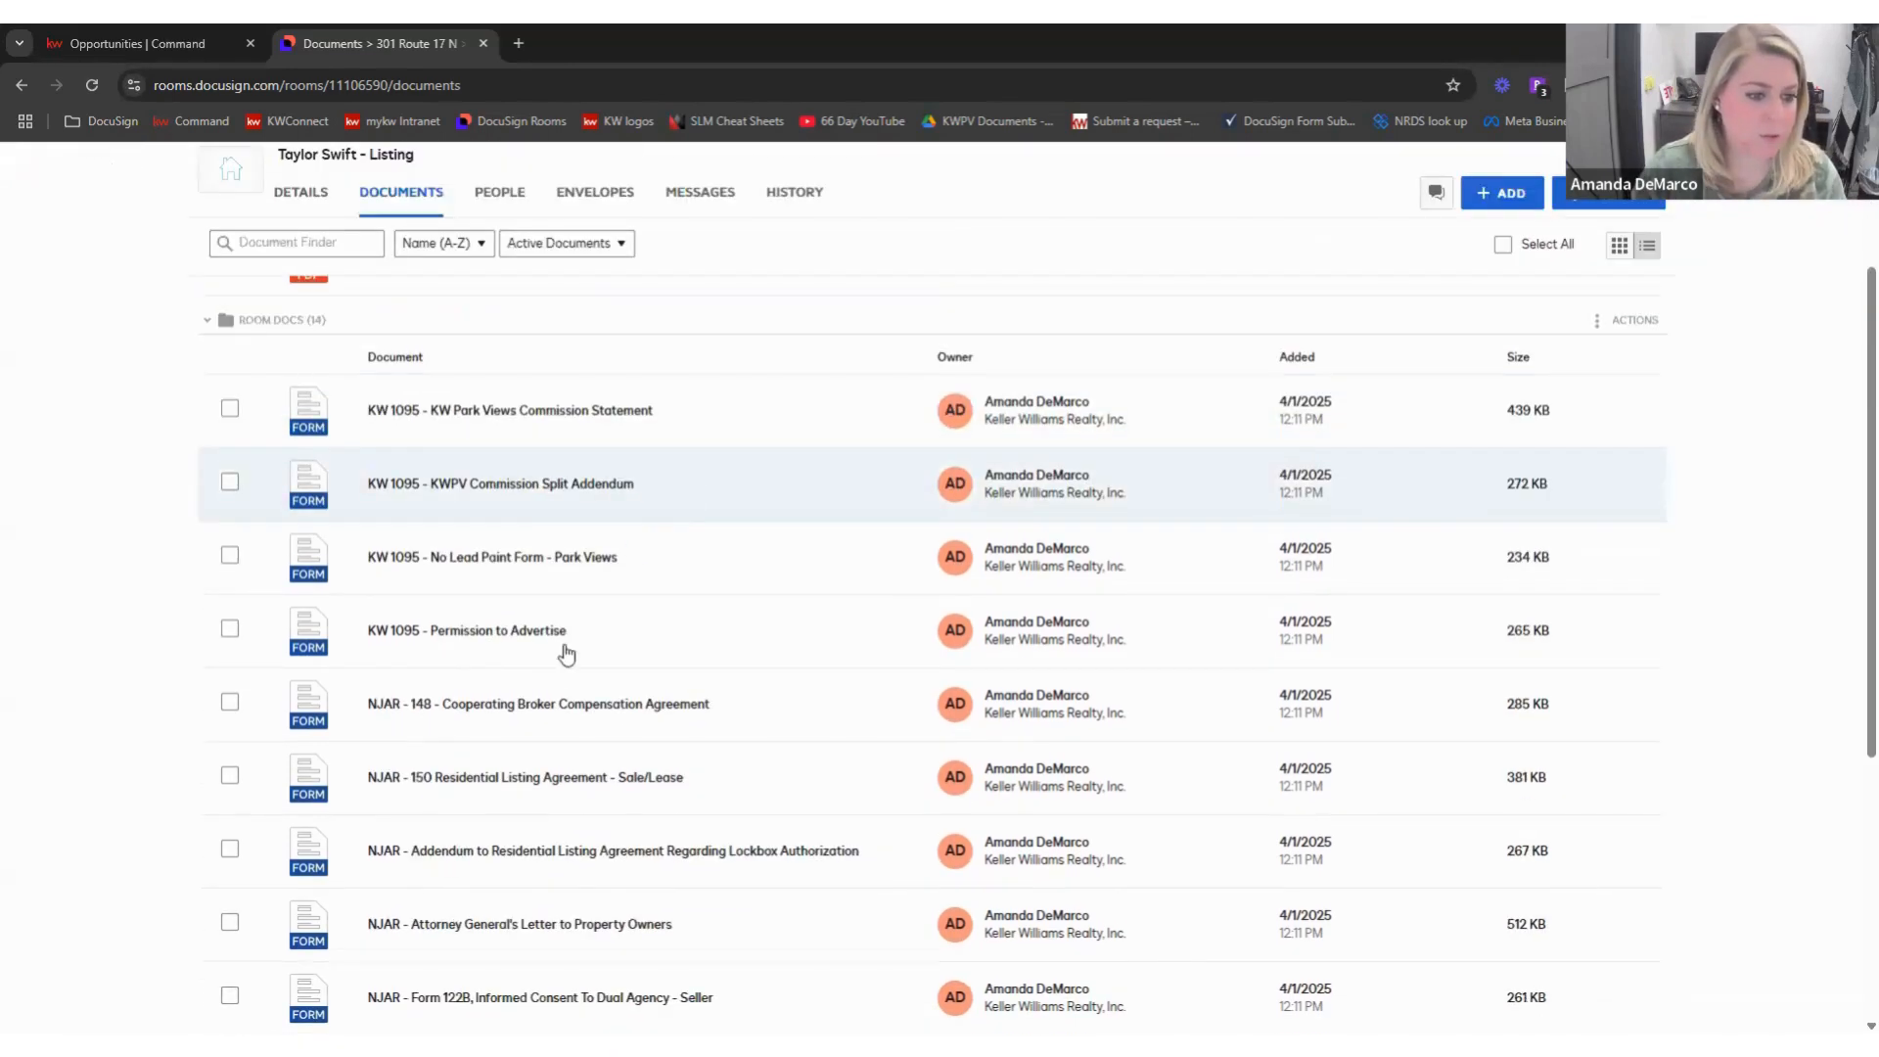
left_click(229, 631)
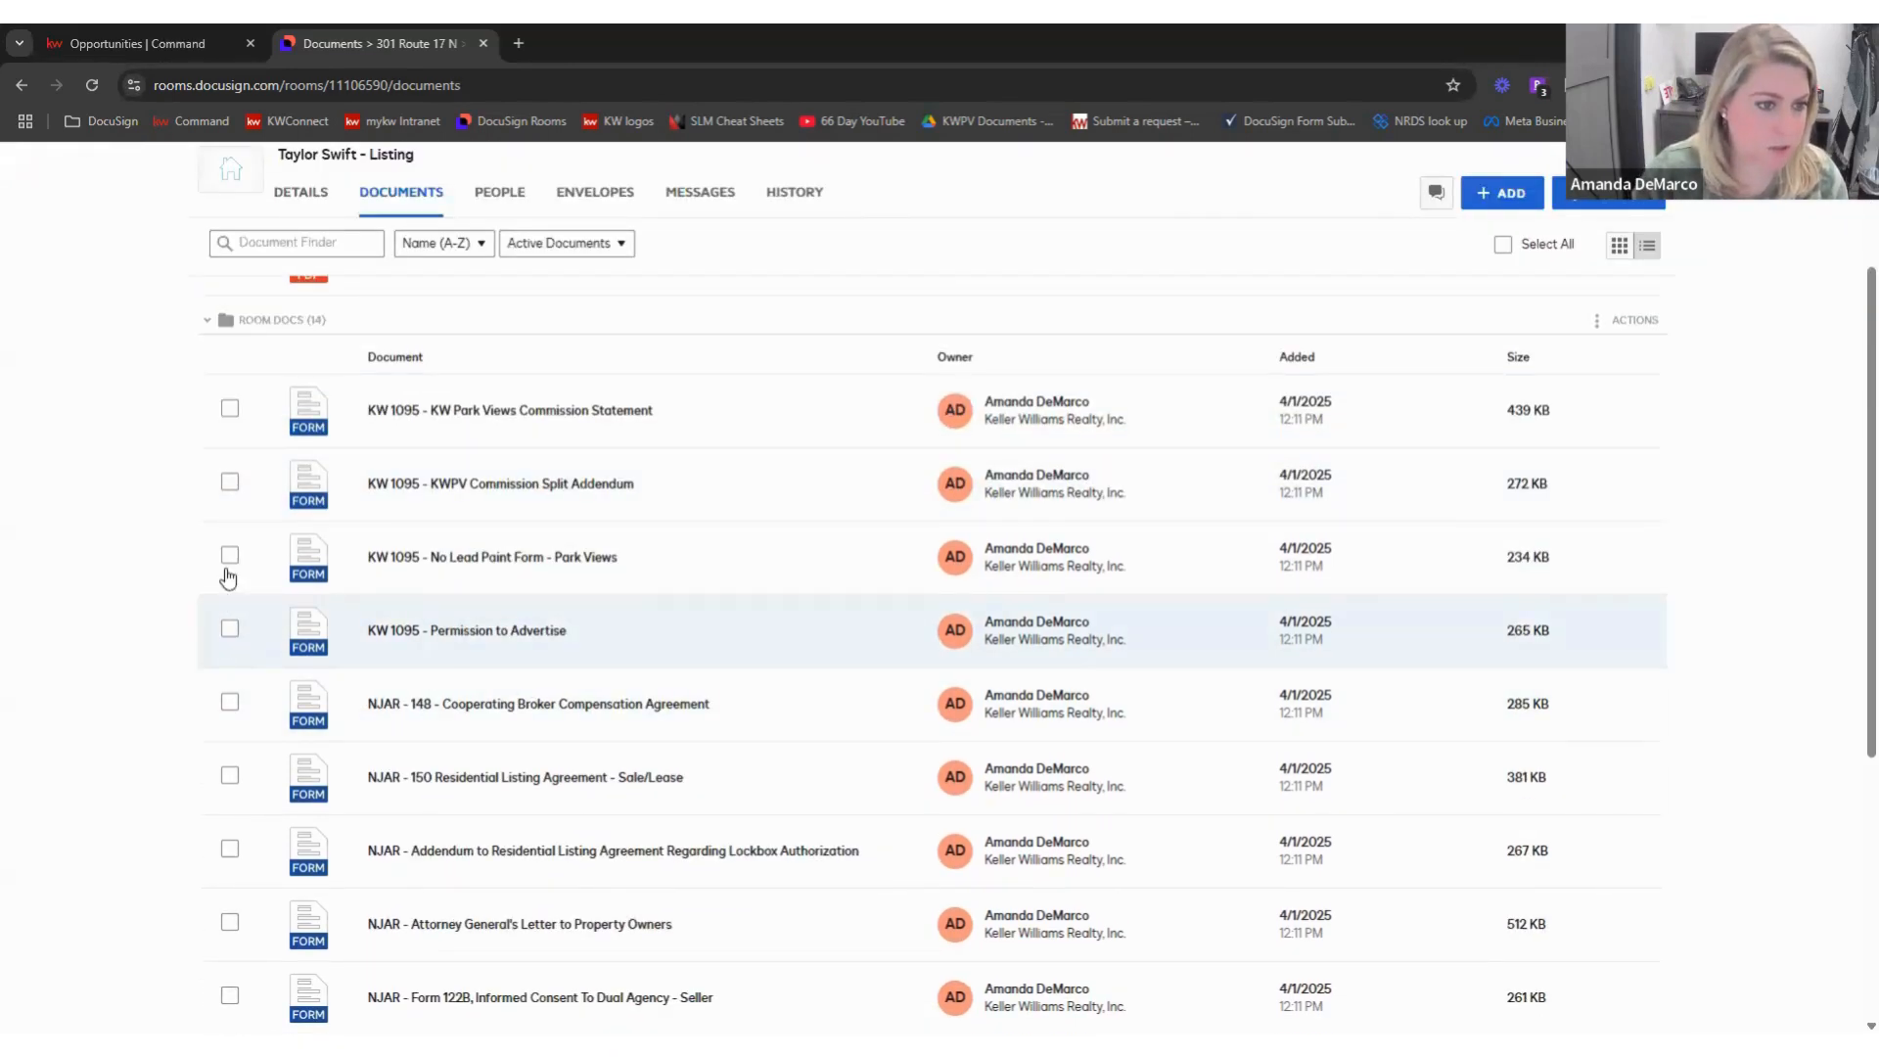
left_click(230, 484)
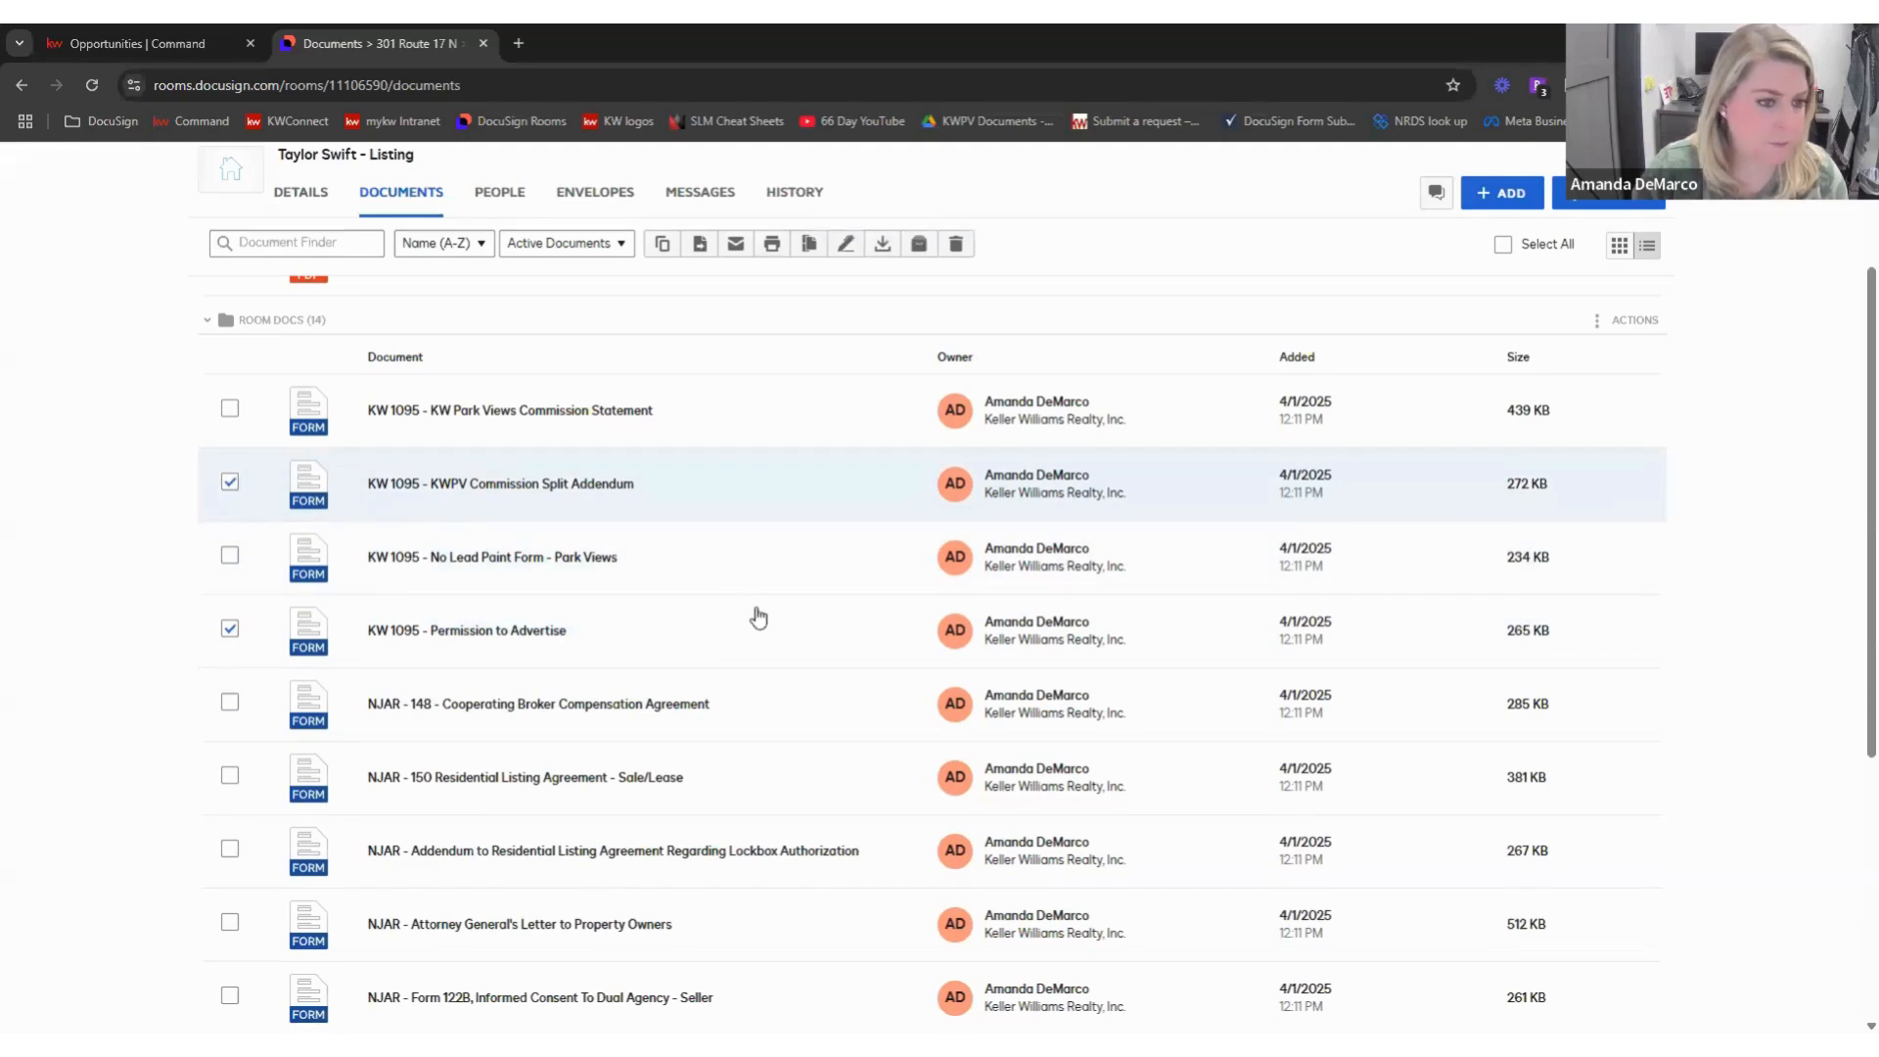
scroll(757, 617, "down", 4)
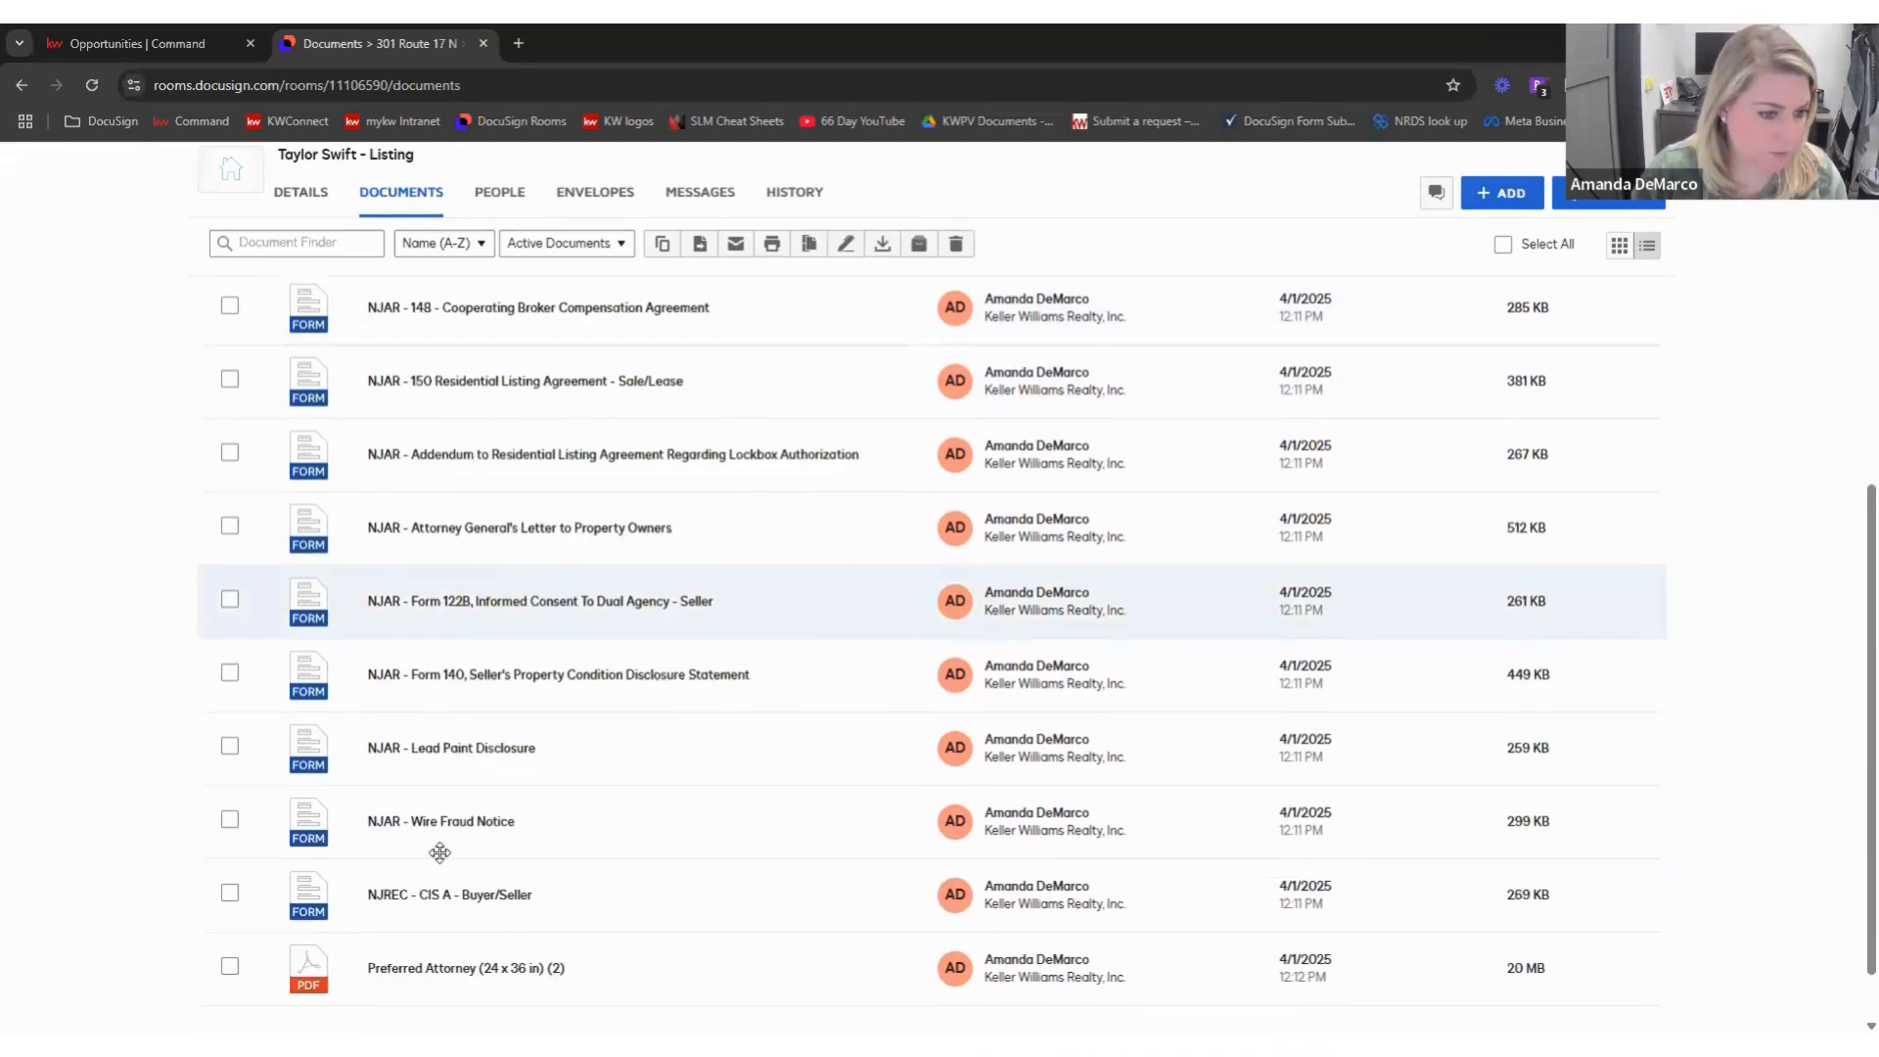
scroll(436, 852, "down", 1)
left_click(230, 819)
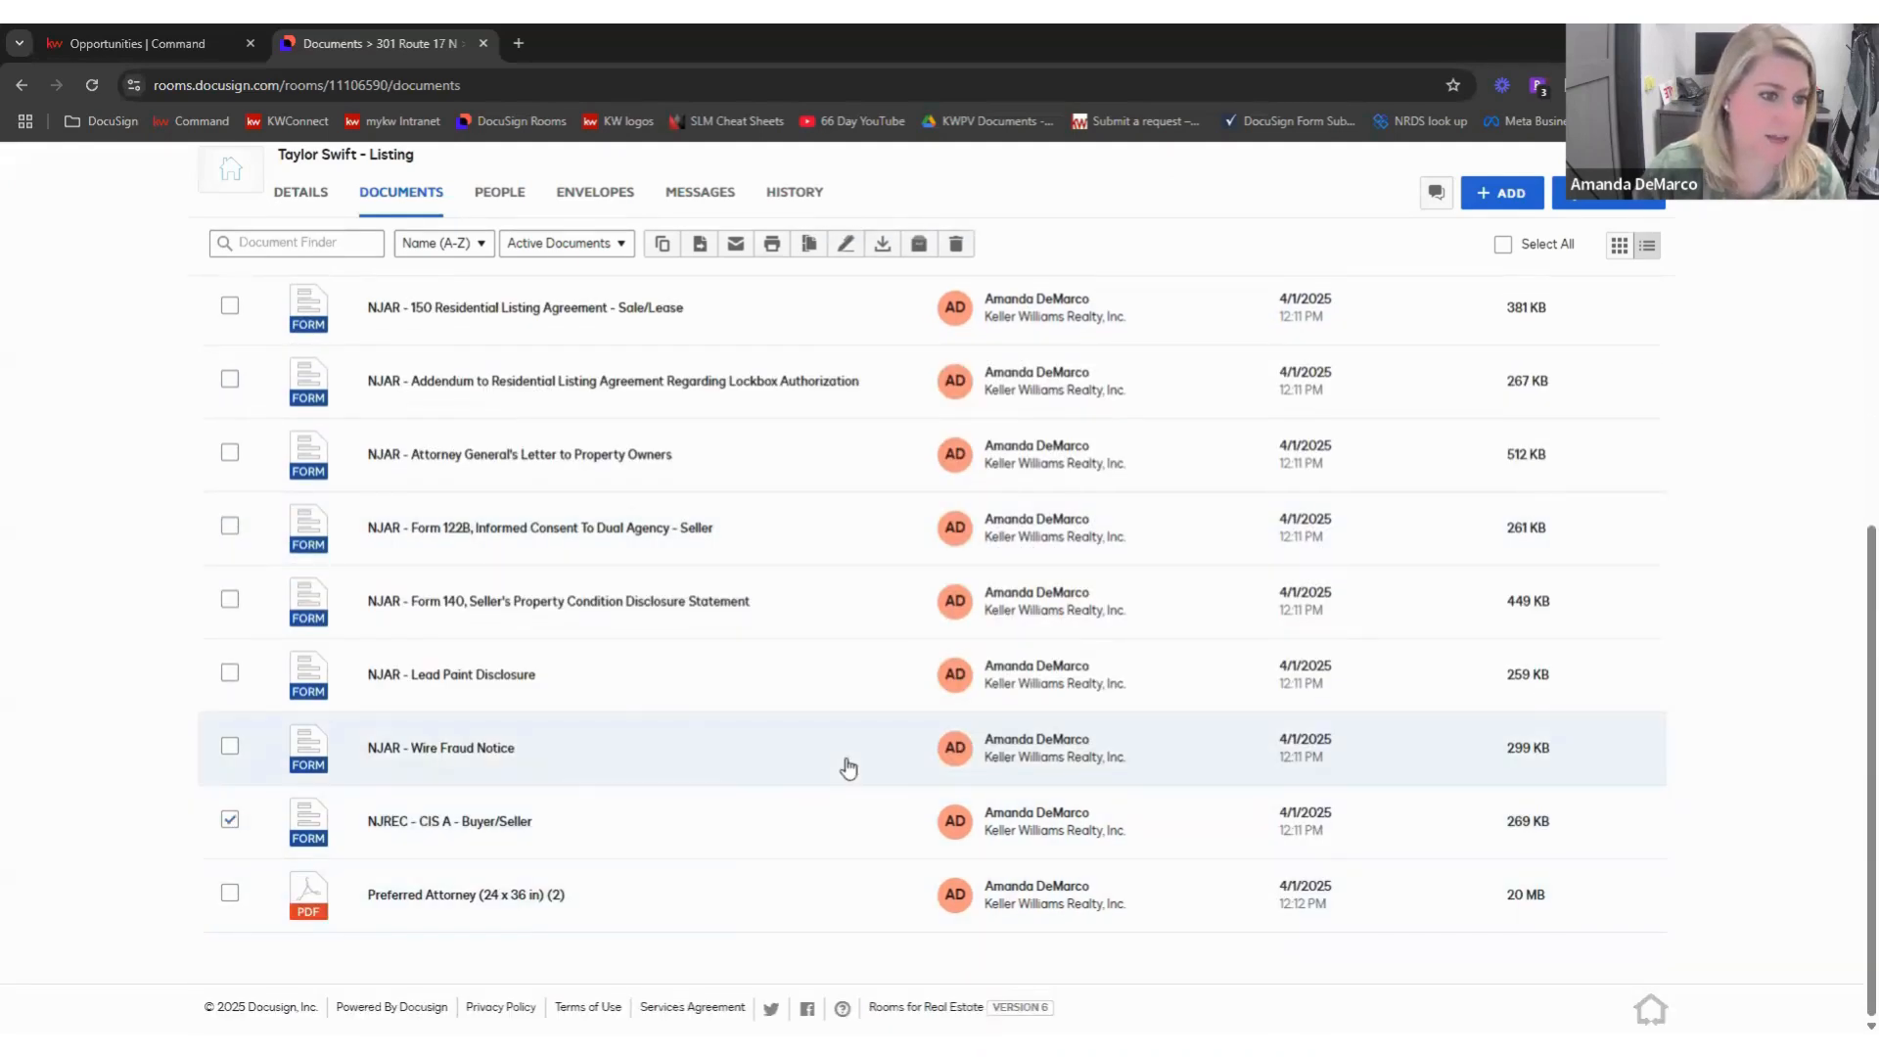
scroll(841, 763, "up", 5)
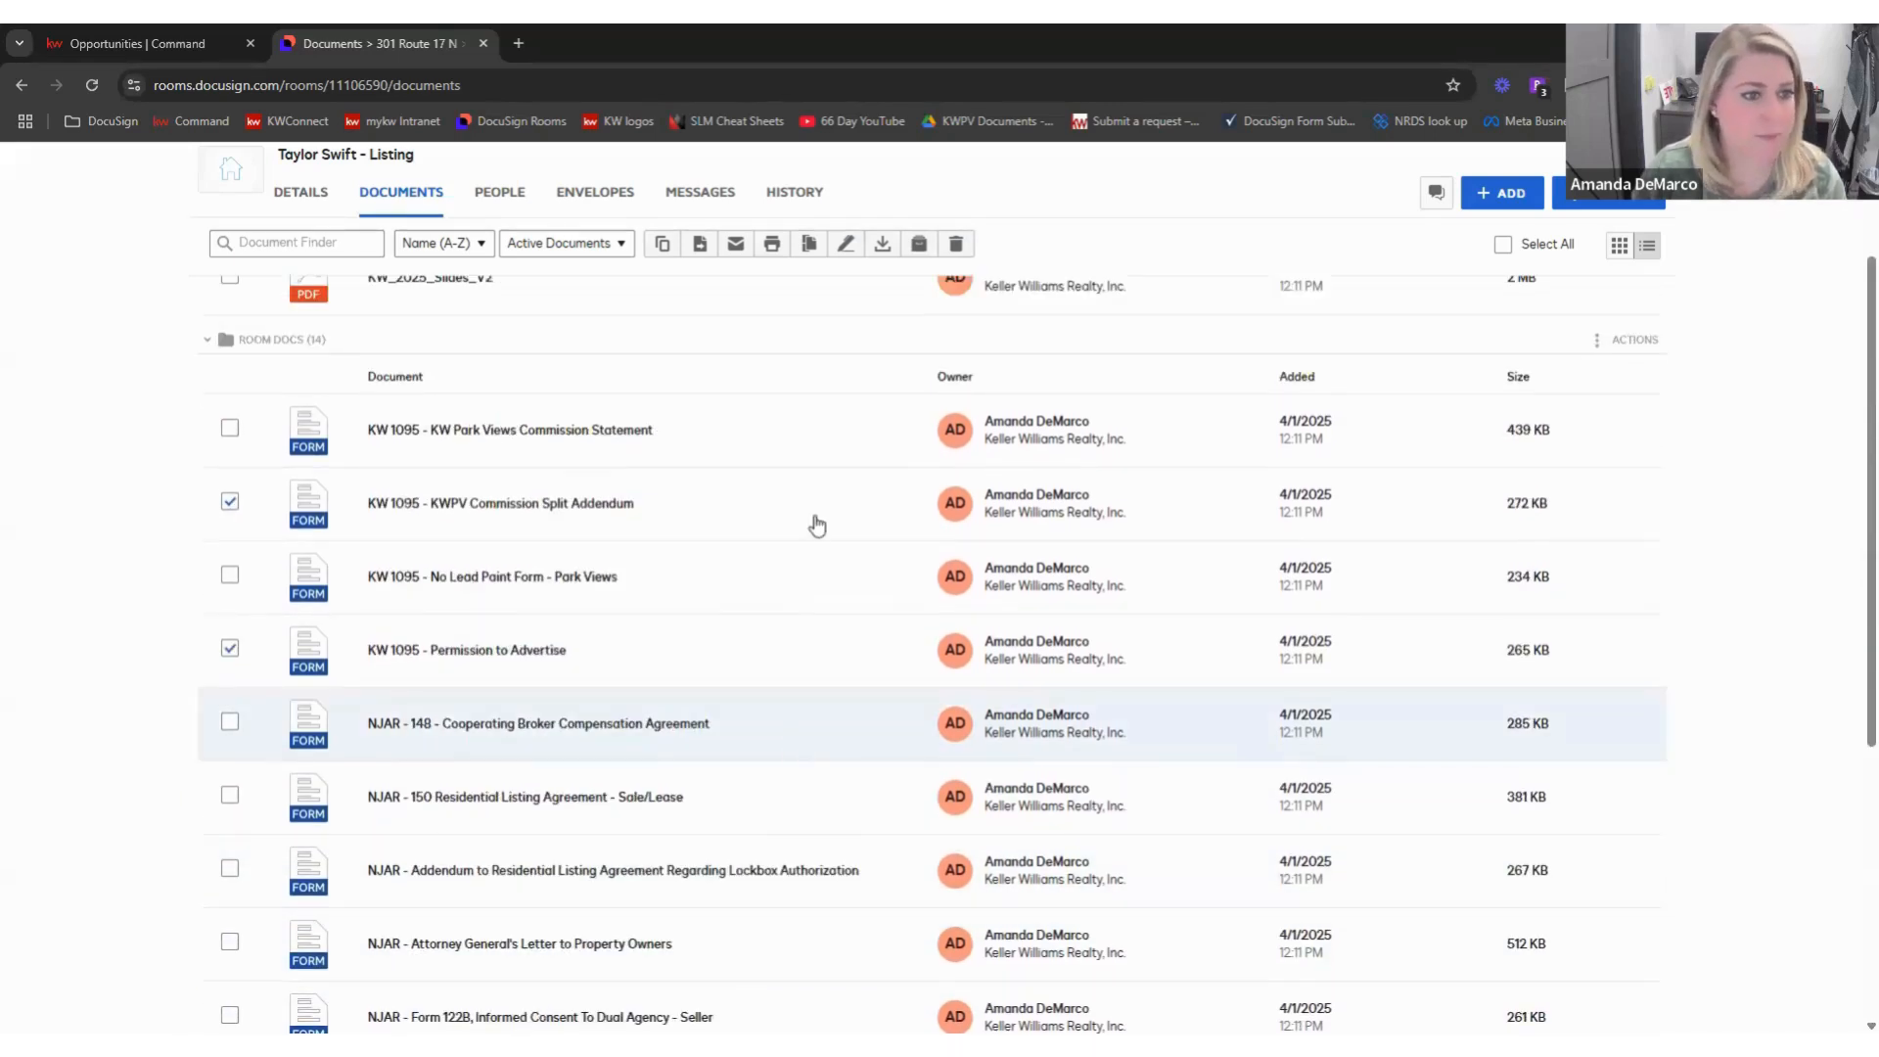
scroll(817, 529, "up", 3)
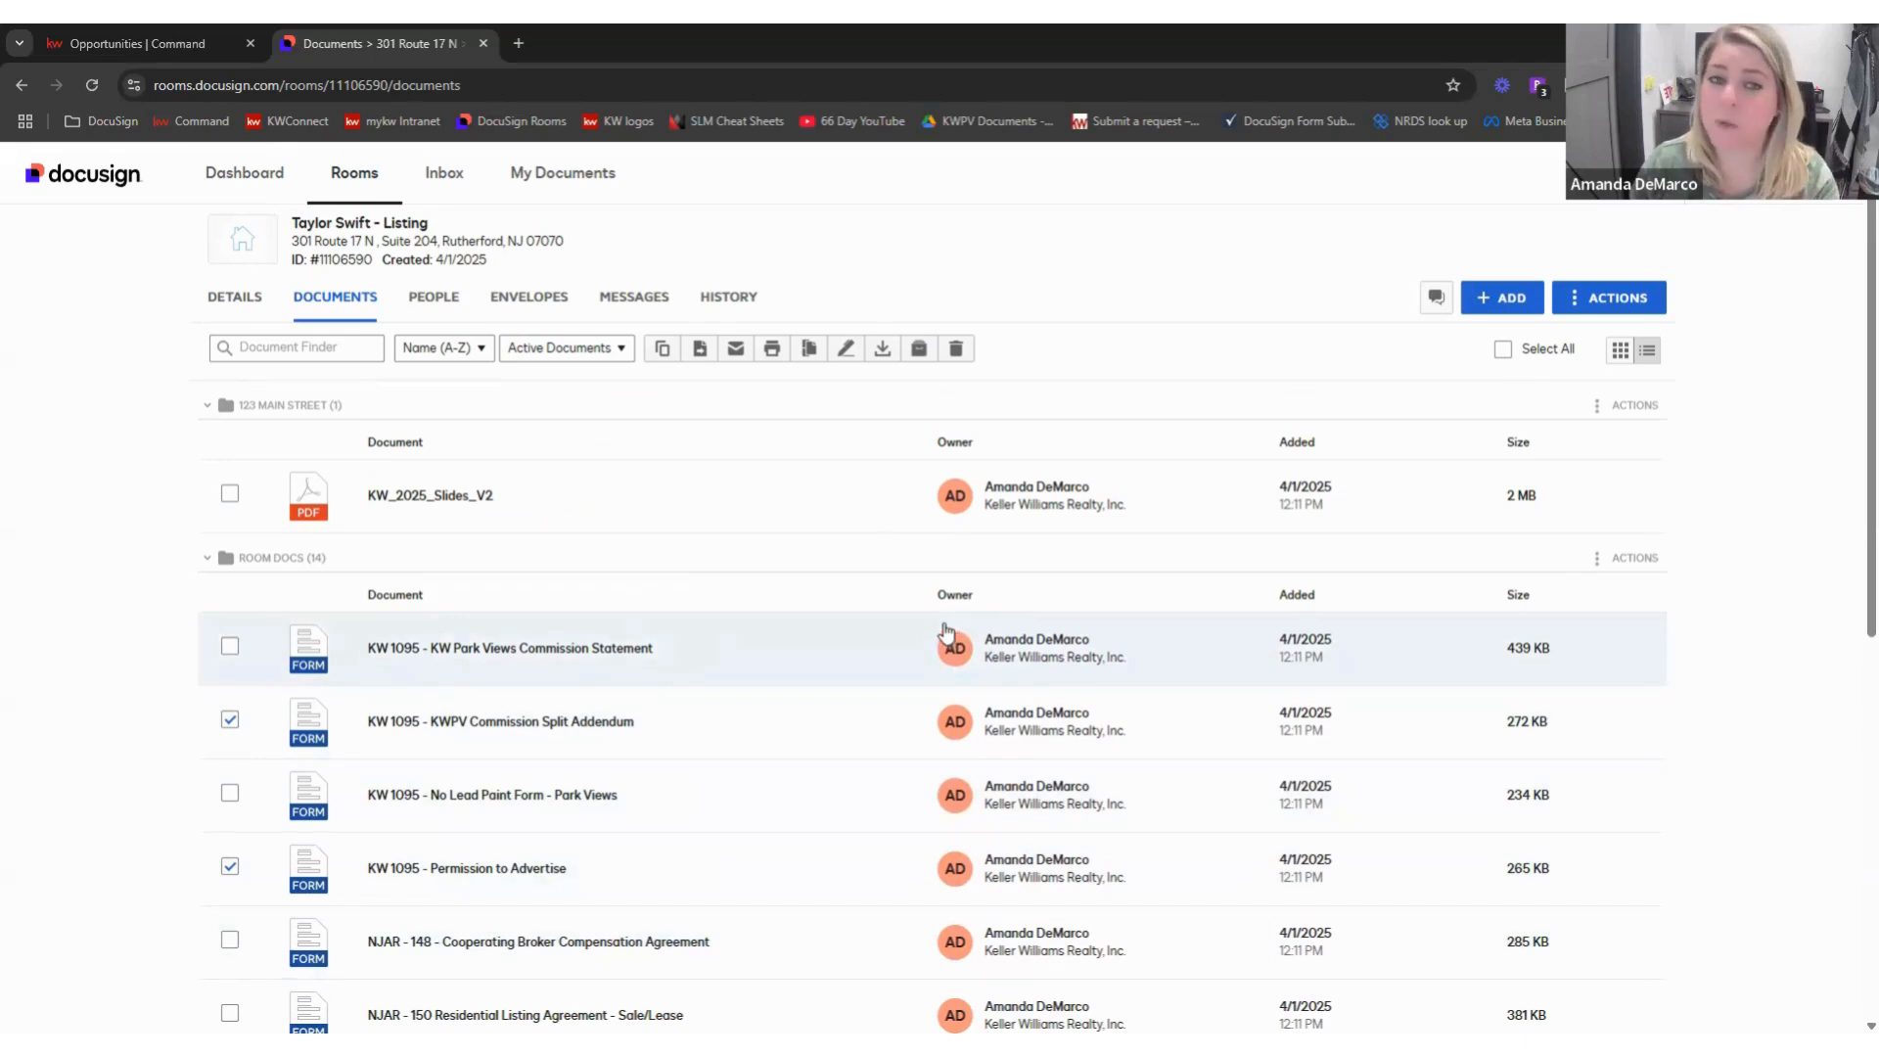
- Start an envelope with Seller One, Seller Two, Listing Agent and Listing Broker as recipients
left_click(847, 360)
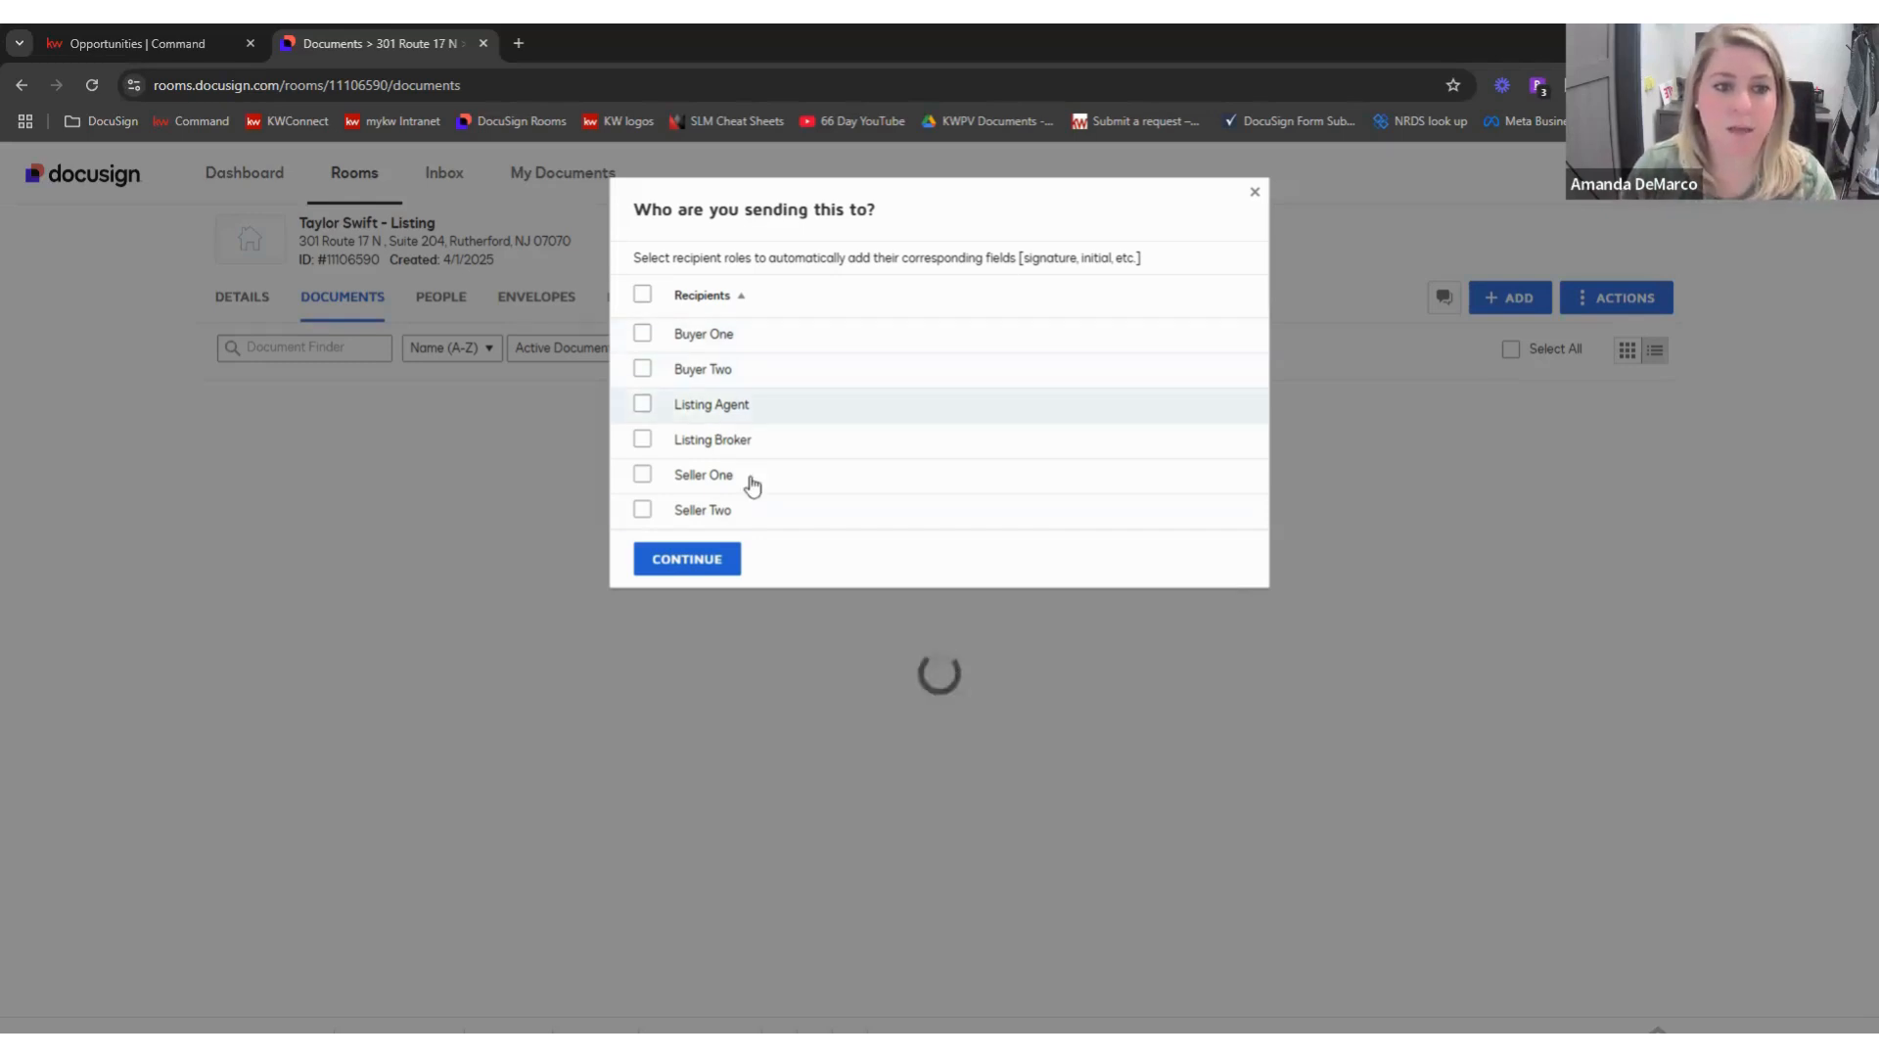
left_click(641, 478)
left_click(645, 512)
left_click(689, 411)
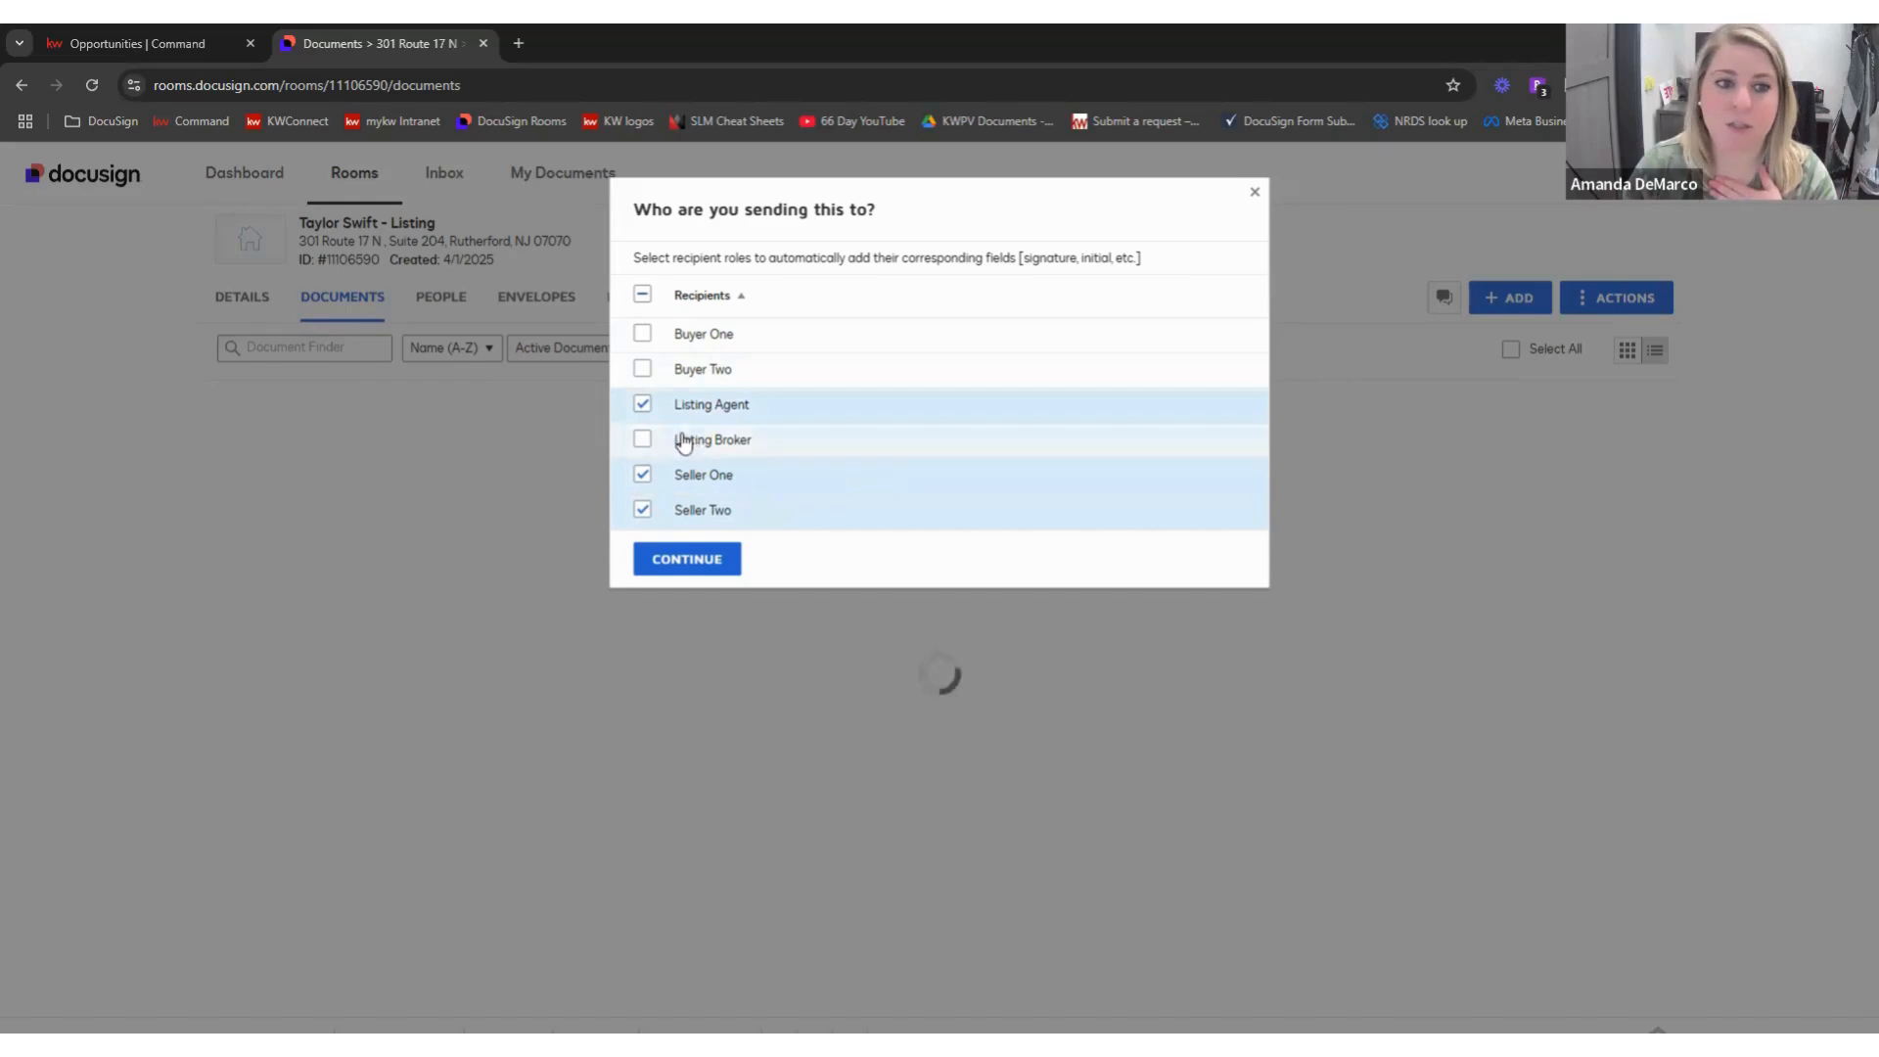
left_click(647, 440)
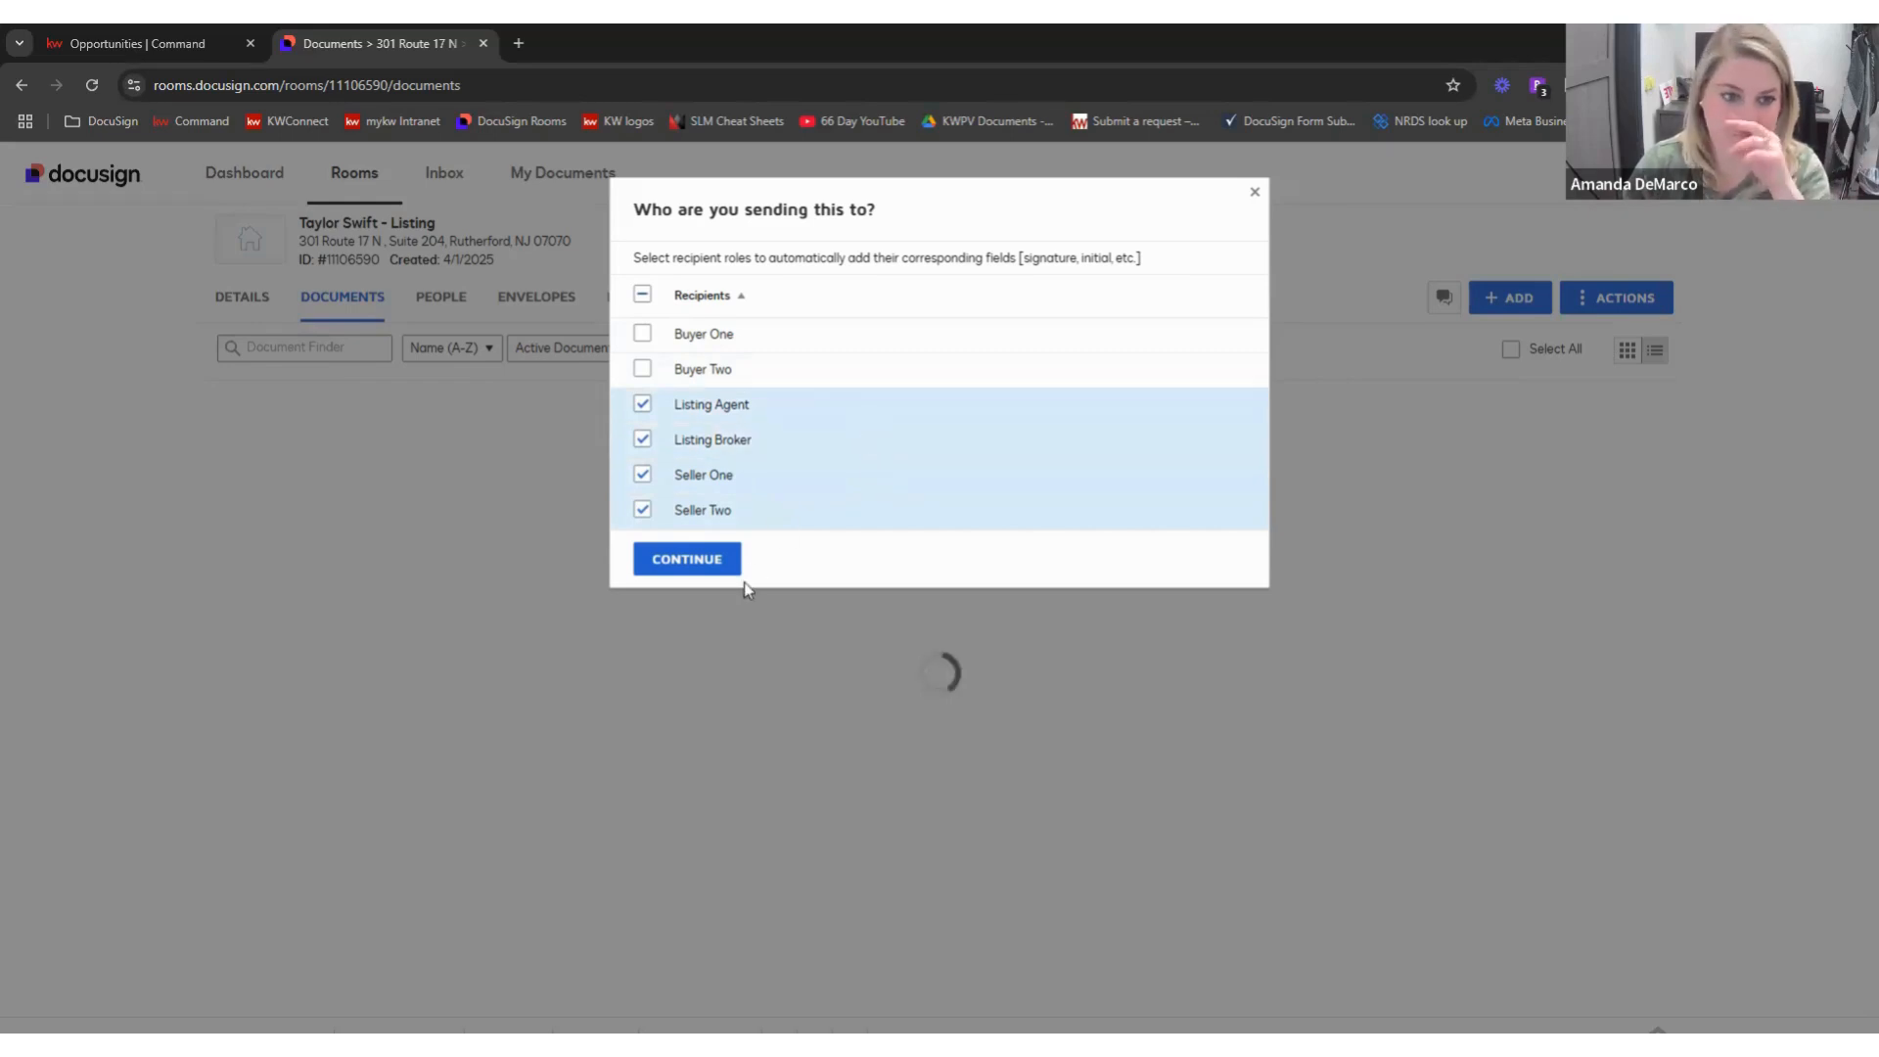
left_click(724, 566)
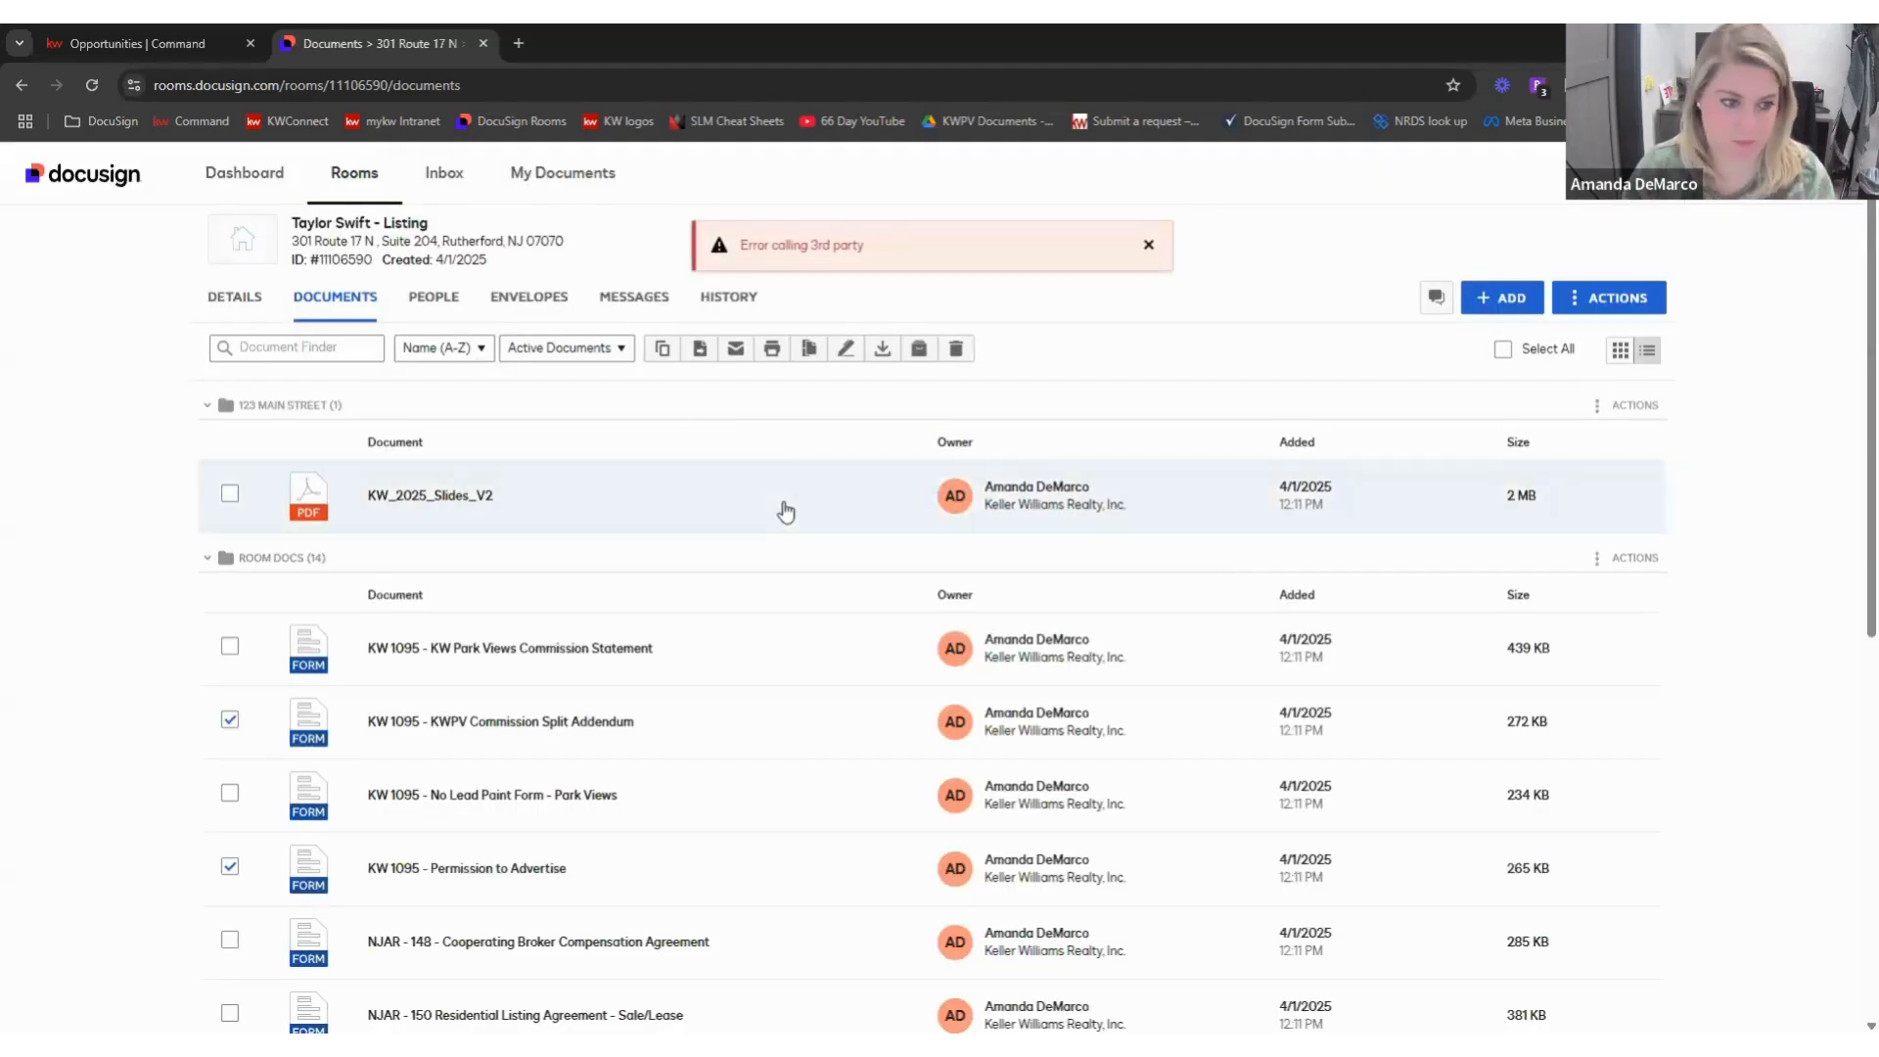
- After the 'Error calling 3rd party' failure, restart envelope creation and pick Seller Two again
scroll(788, 514, "down", 2)
scroll(793, 523, "down", 5)
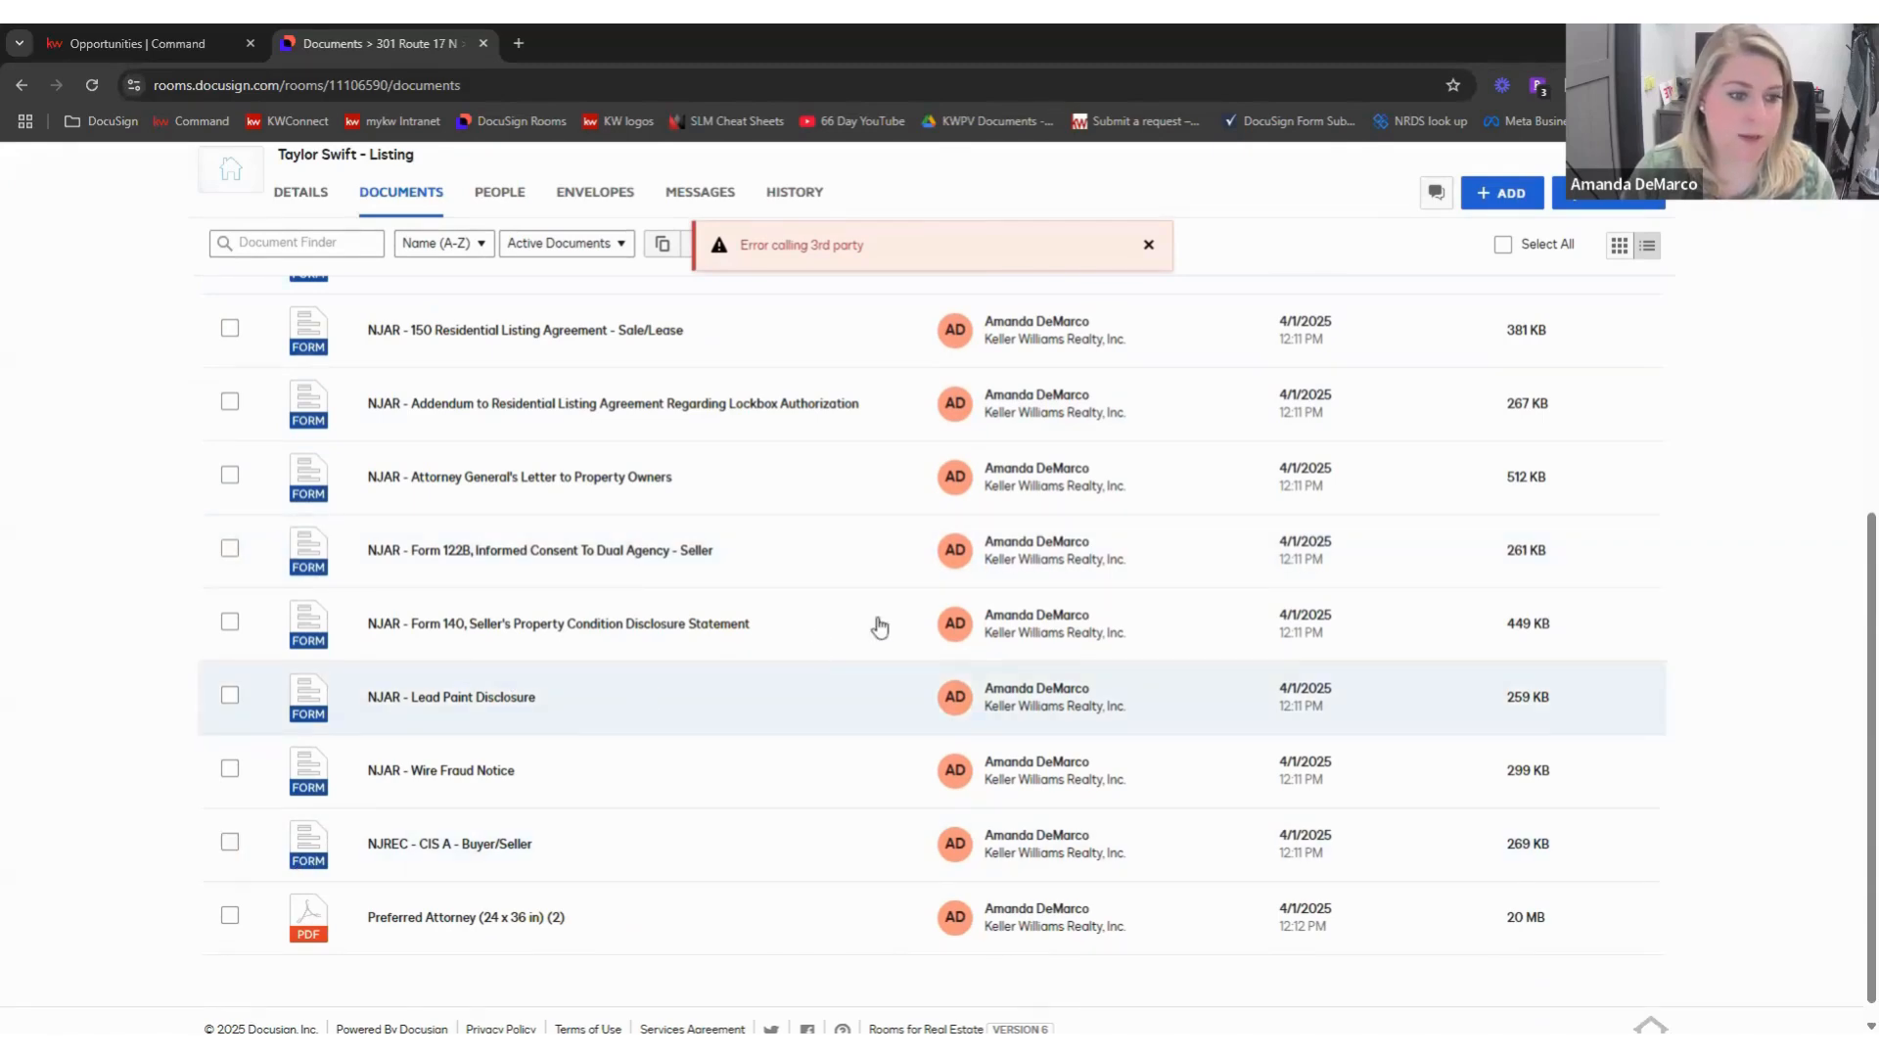
scroll(880, 622, "up", 5)
scroll(882, 619, "up", 2)
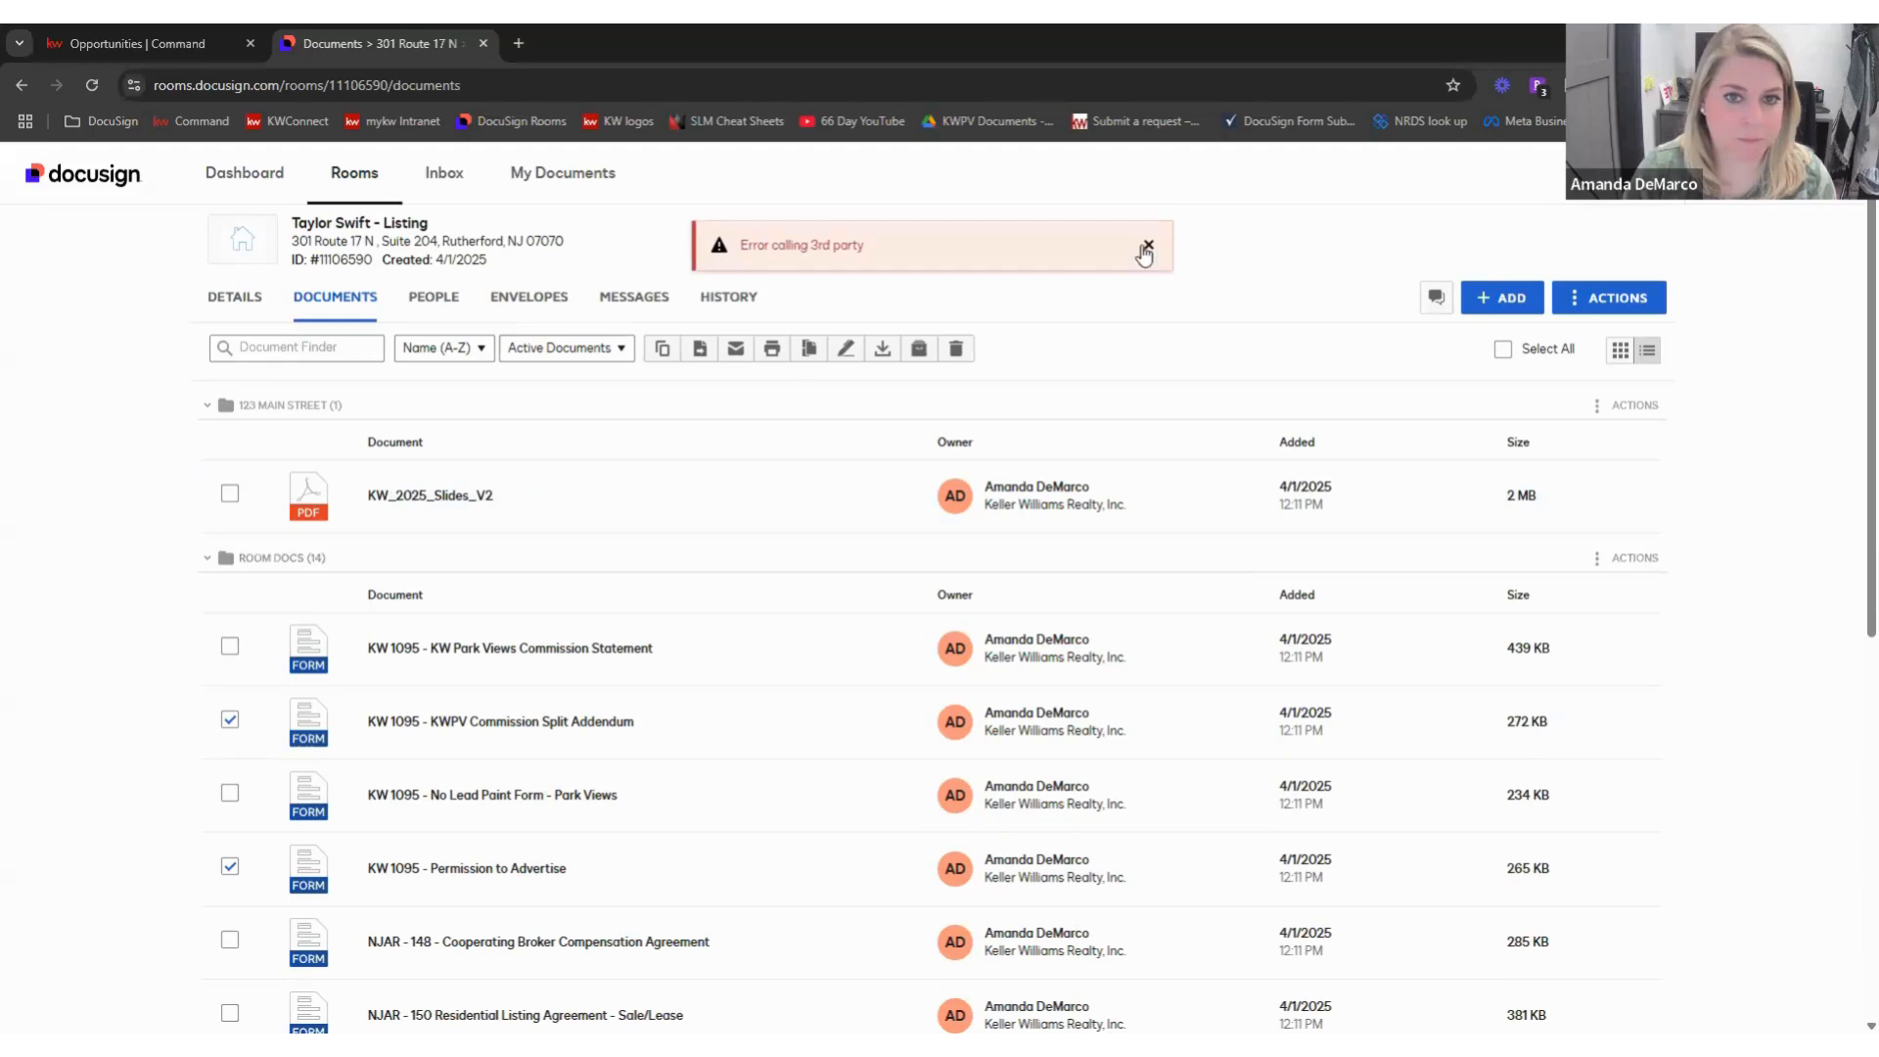
left_click(881, 349)
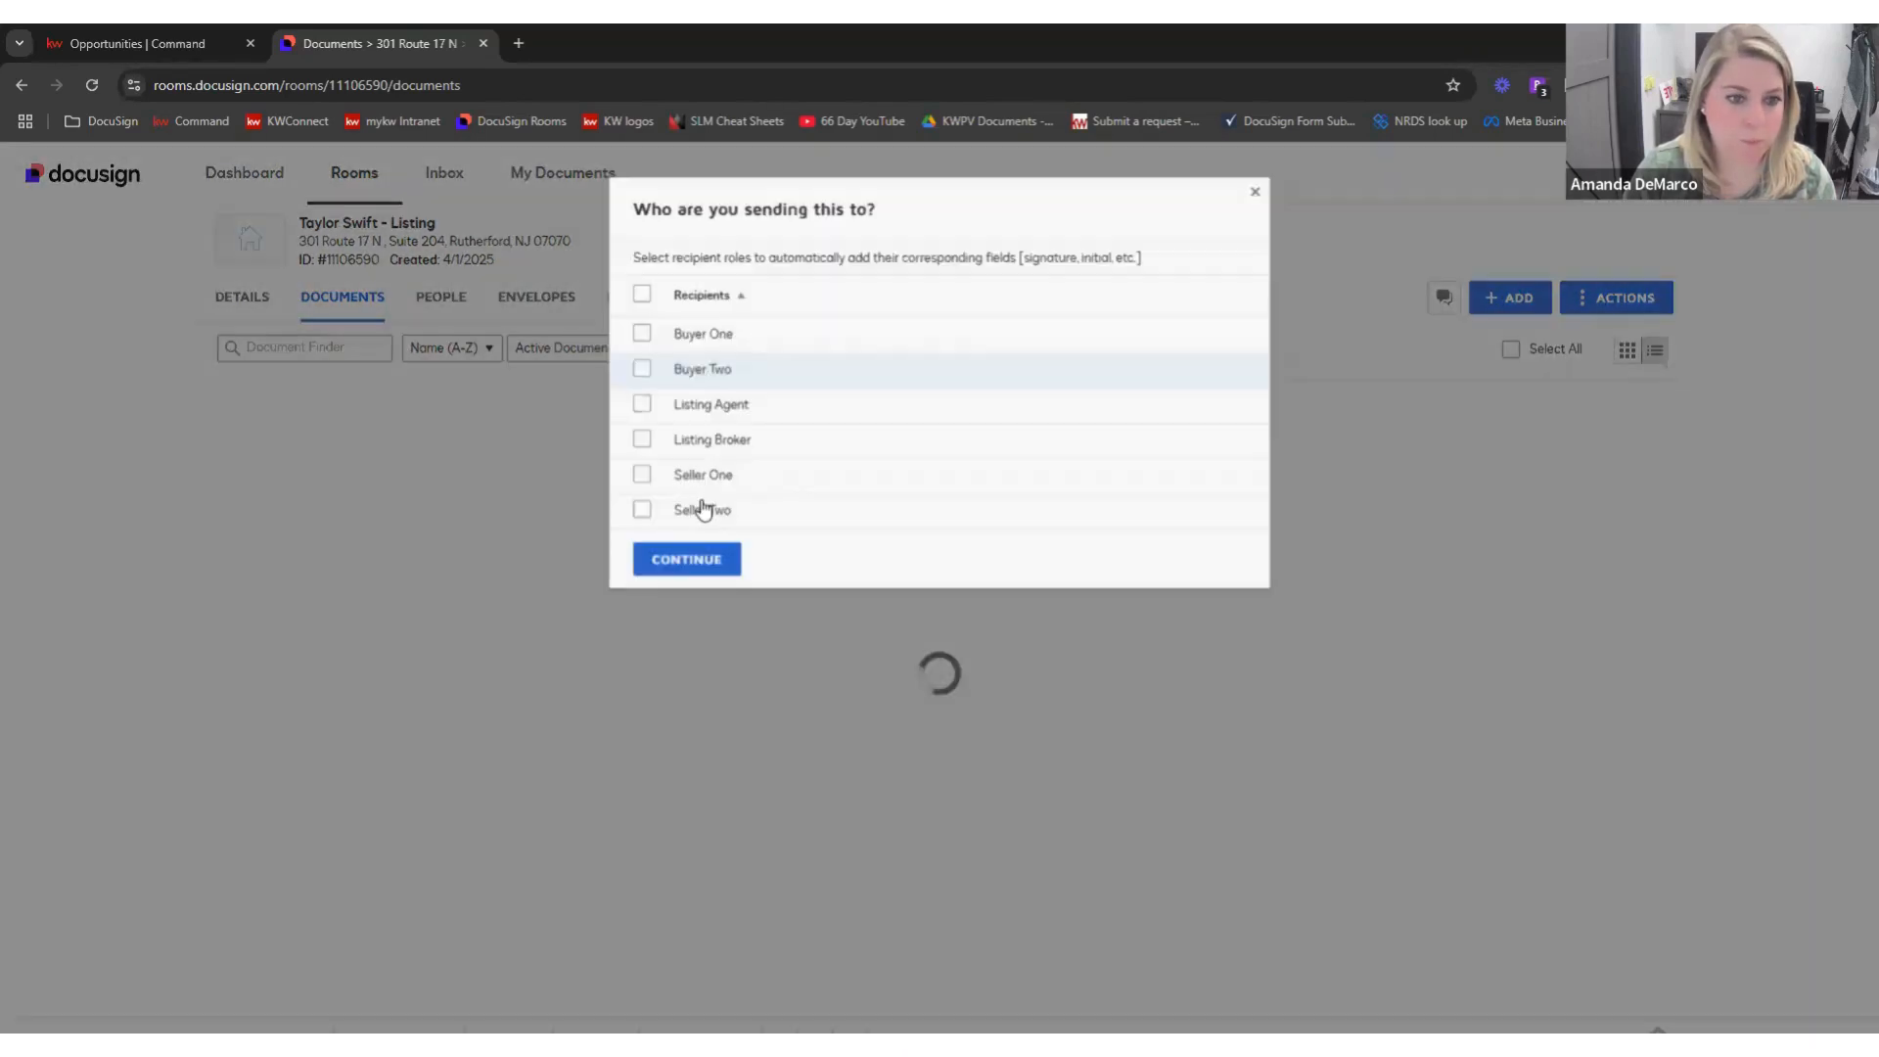
left_click(704, 507)
- Add Seller One, Listing Broker and Listing Agent alongside Seller Two and create the envelope
left_click(714, 474)
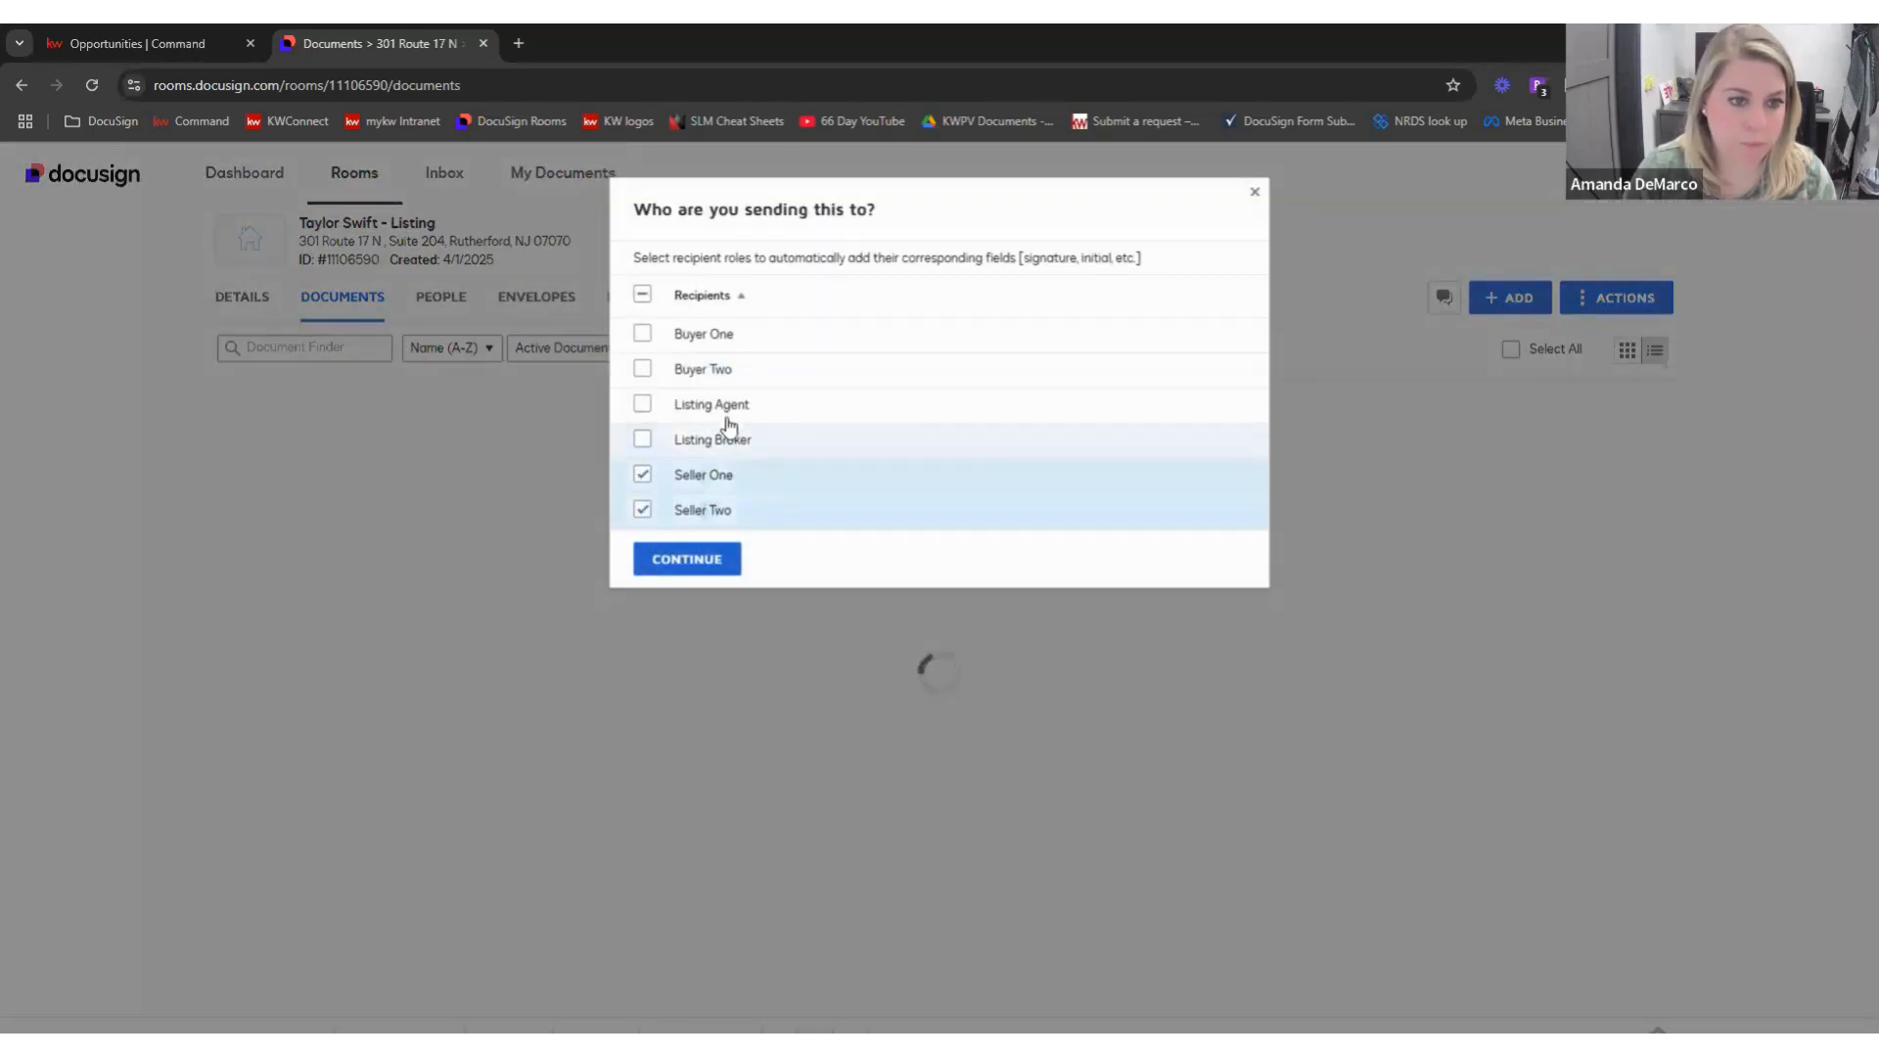
left_click(719, 440)
left_click(711, 404)
left_click(687, 558)
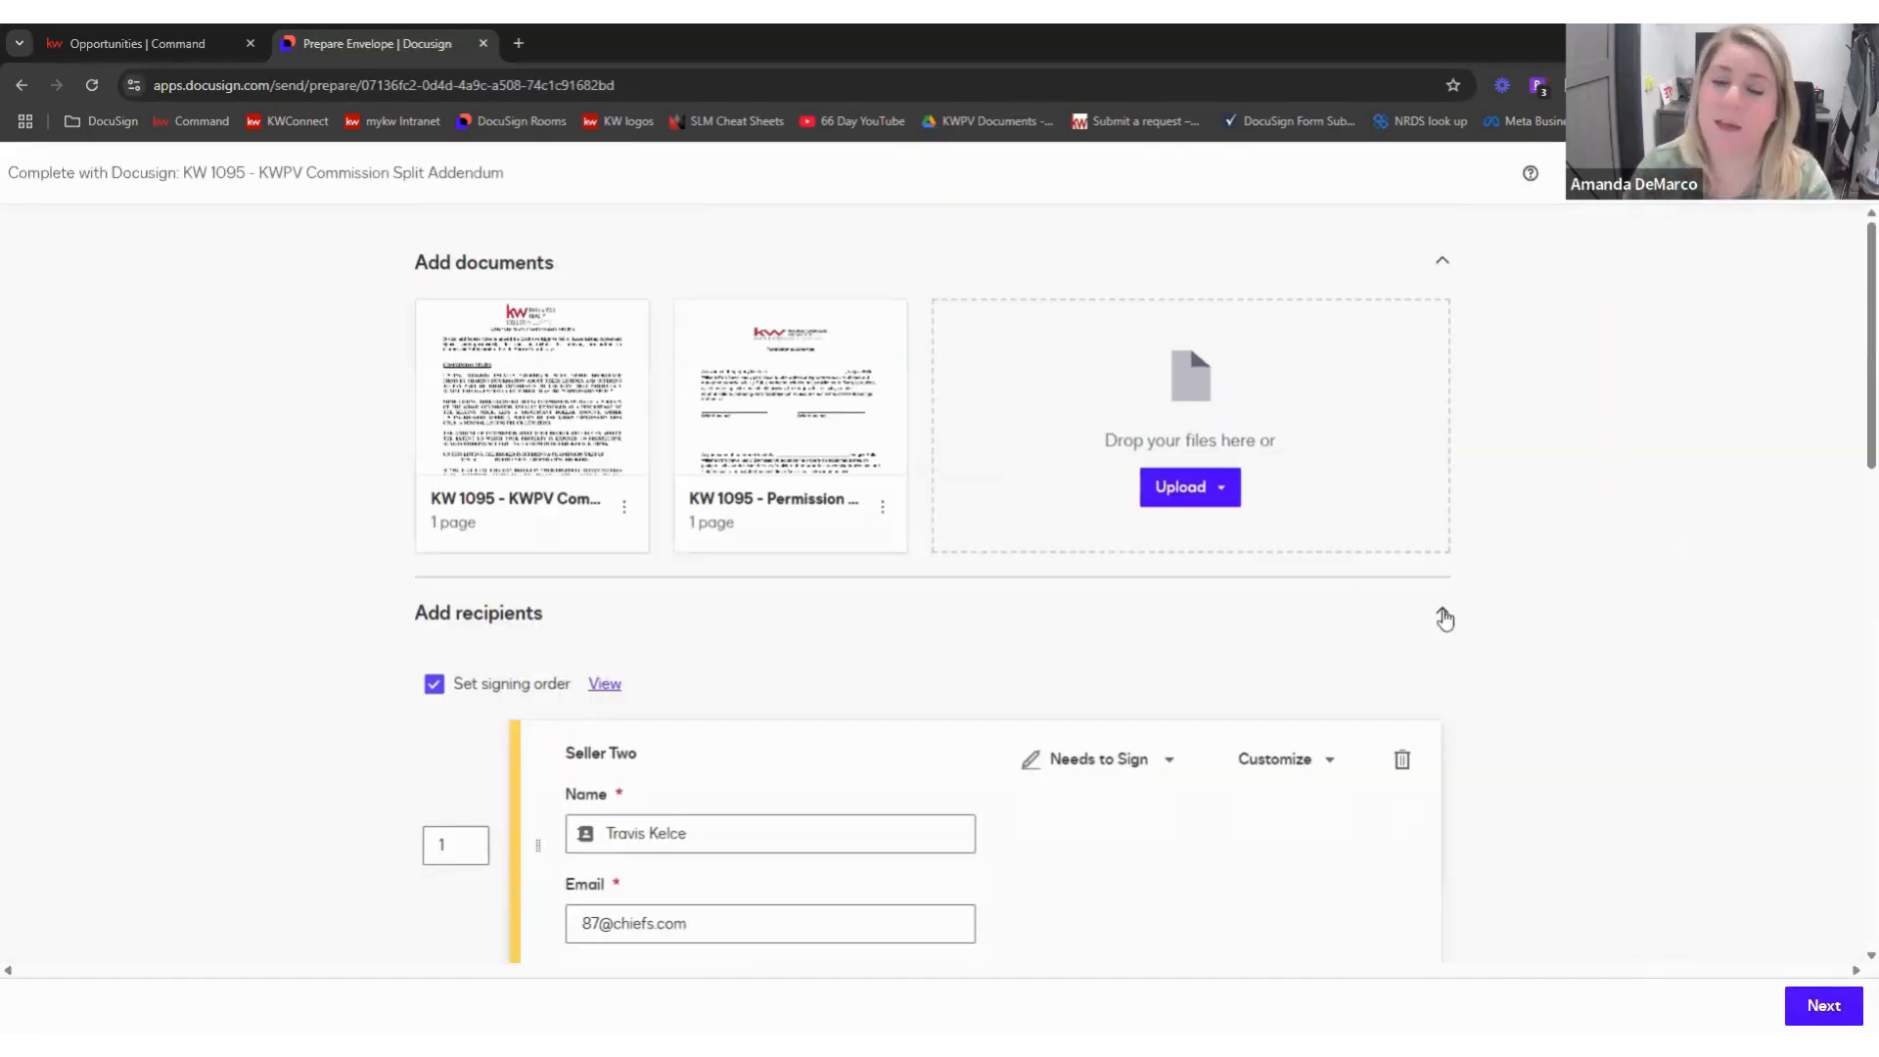
- Drag Seller One to the top of the recipient list
scroll(1554, 621, "down", 1)
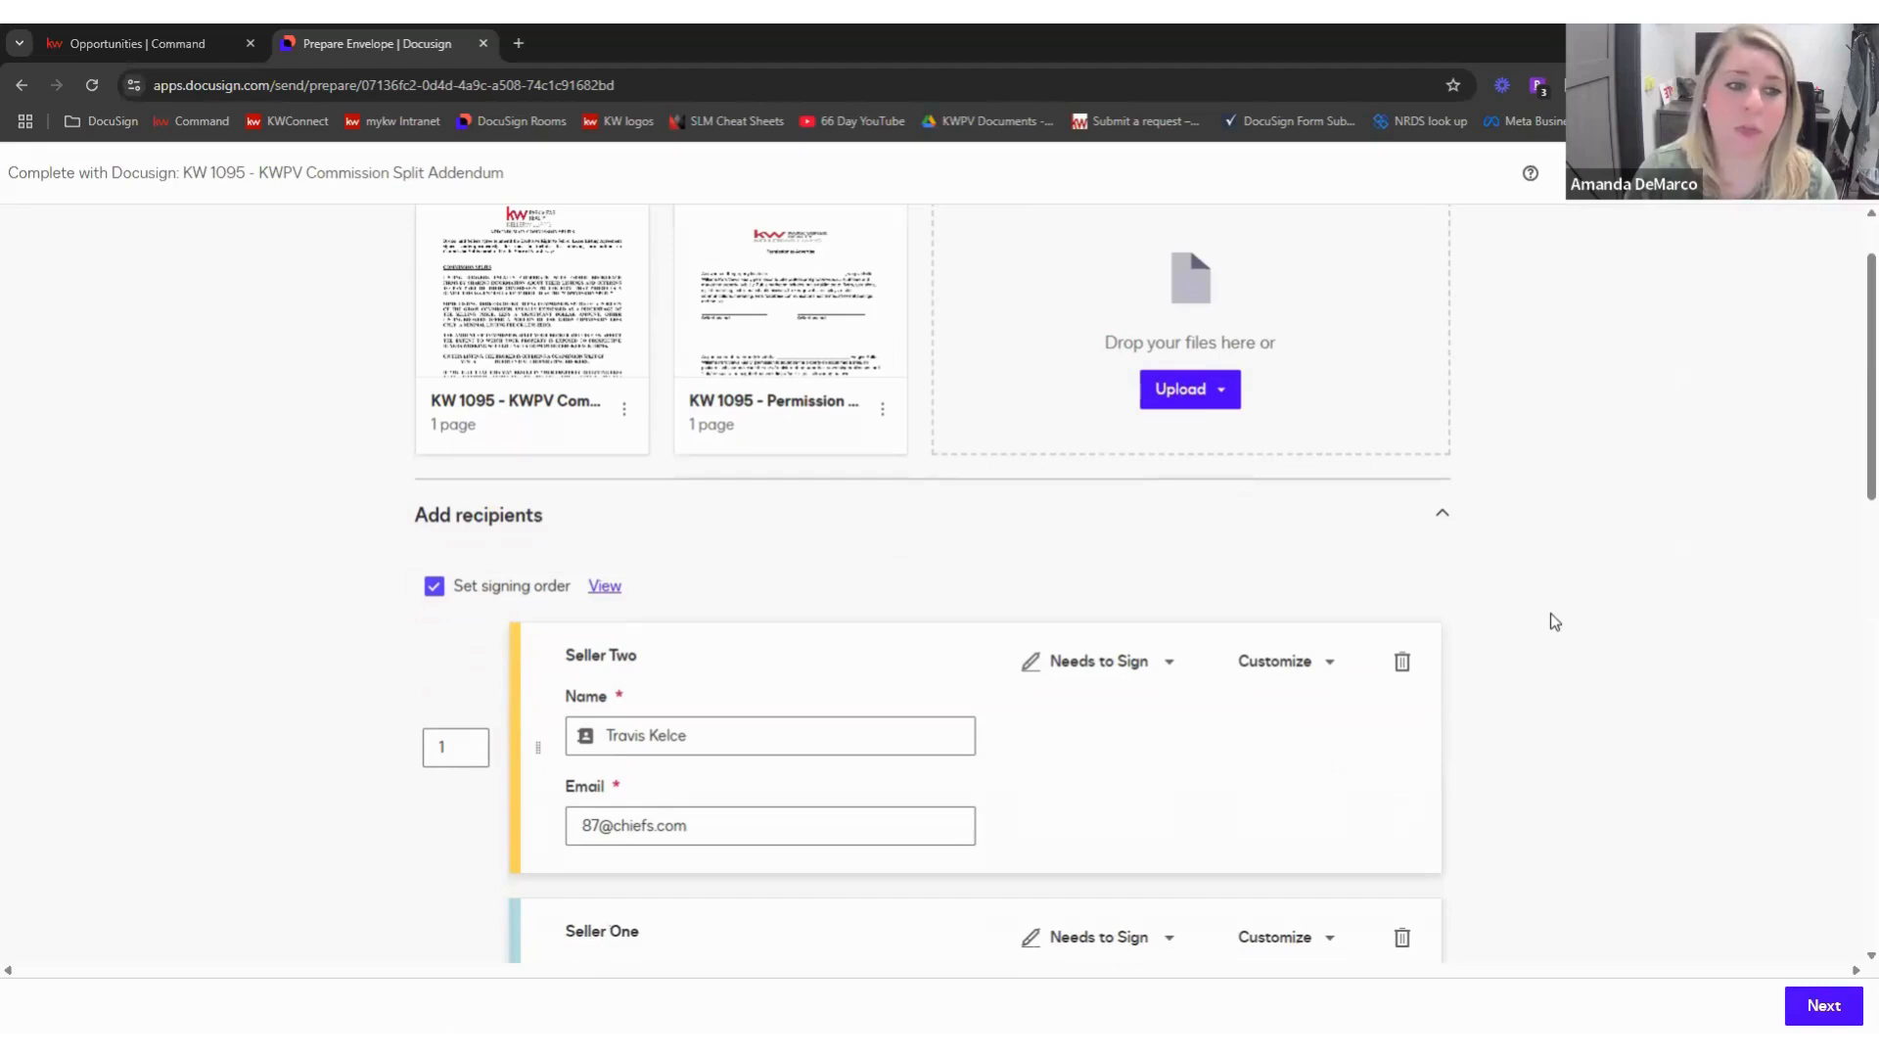
scroll(1538, 592, "down", 4)
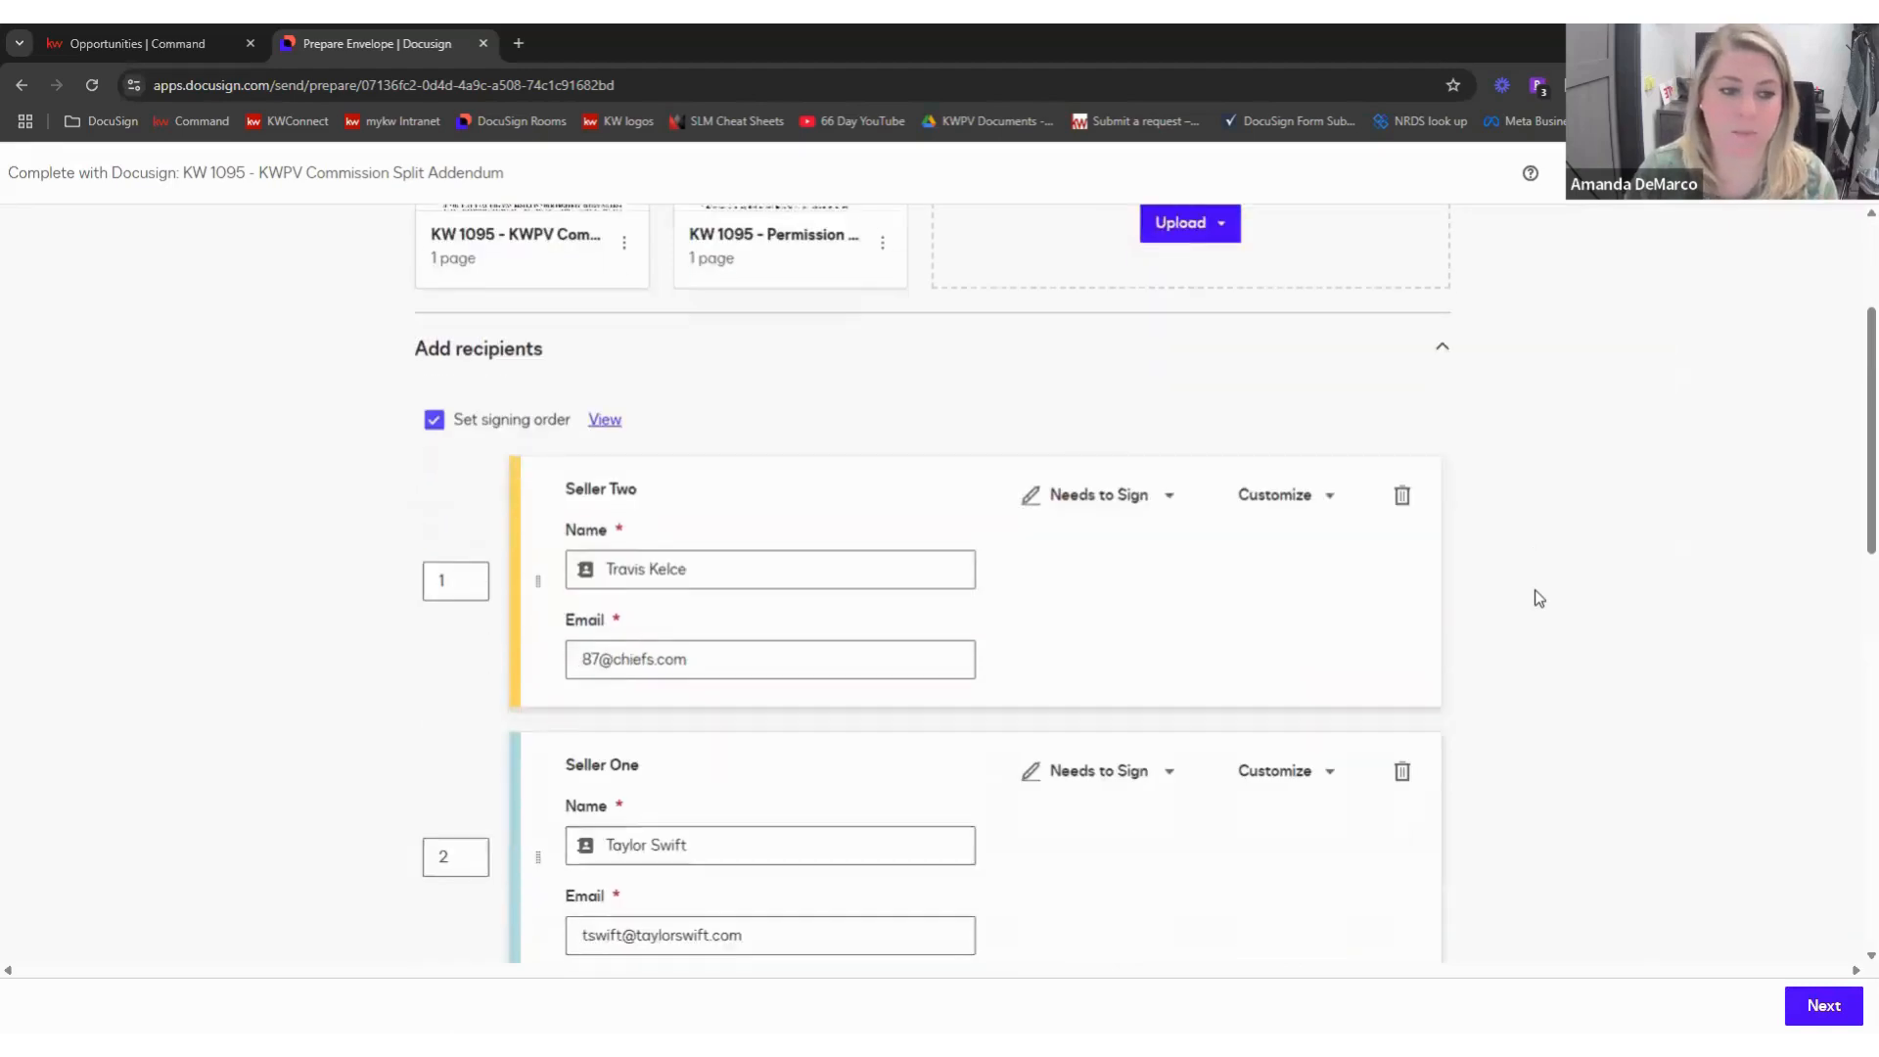
scroll(1003, 496, "up", 1)
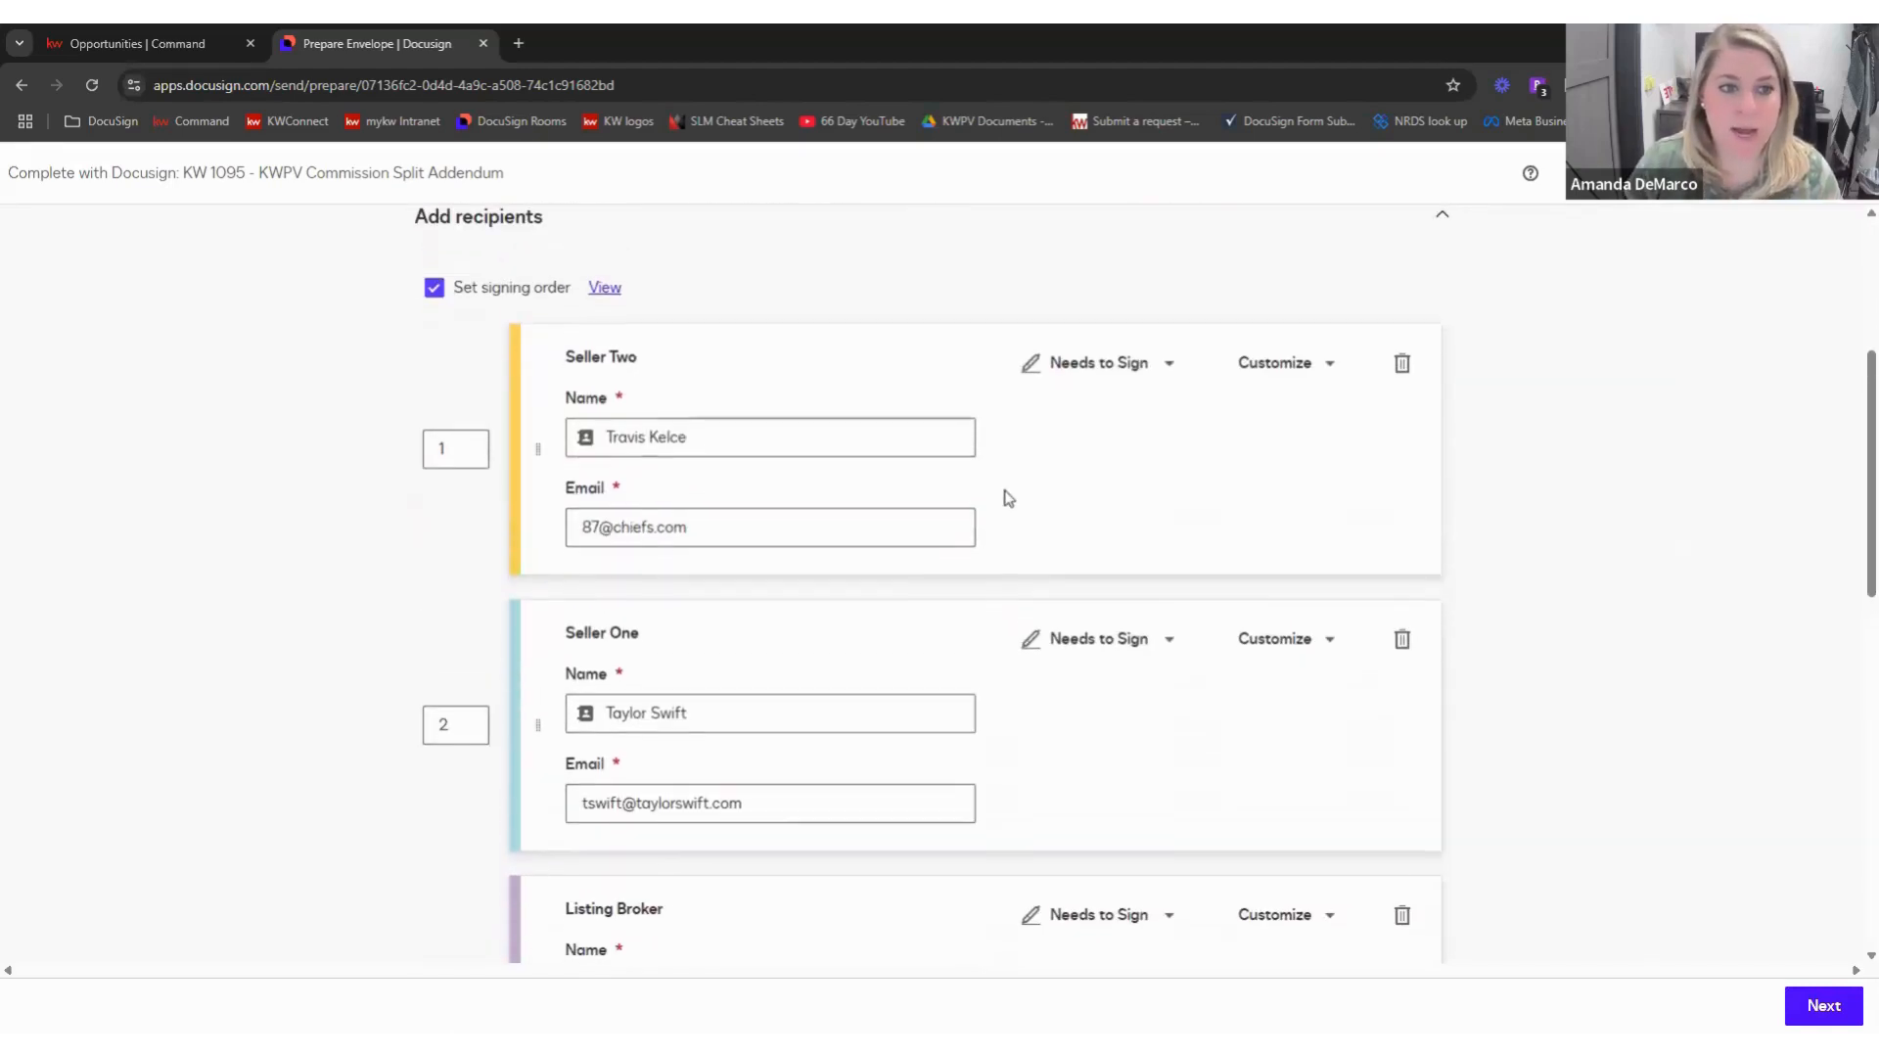
scroll(1003, 495, "up", 1)
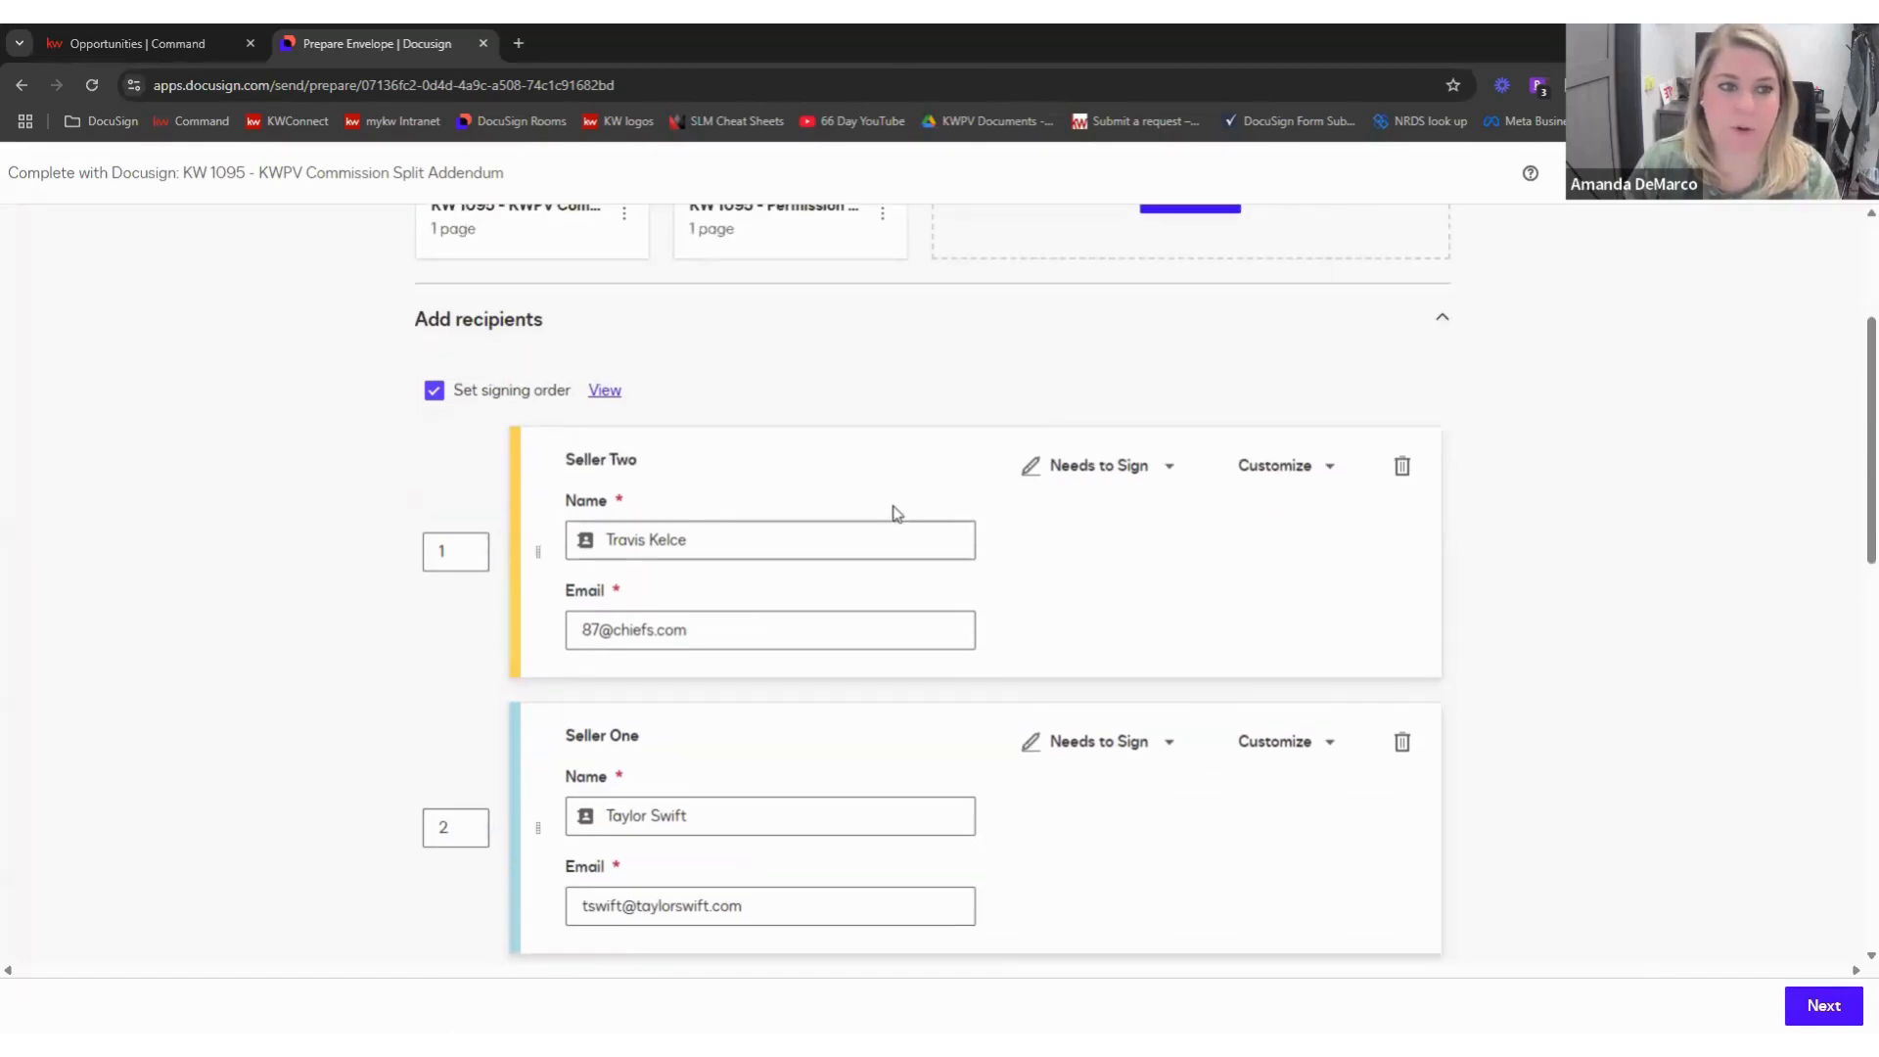
scroll(867, 497, "down", 1)
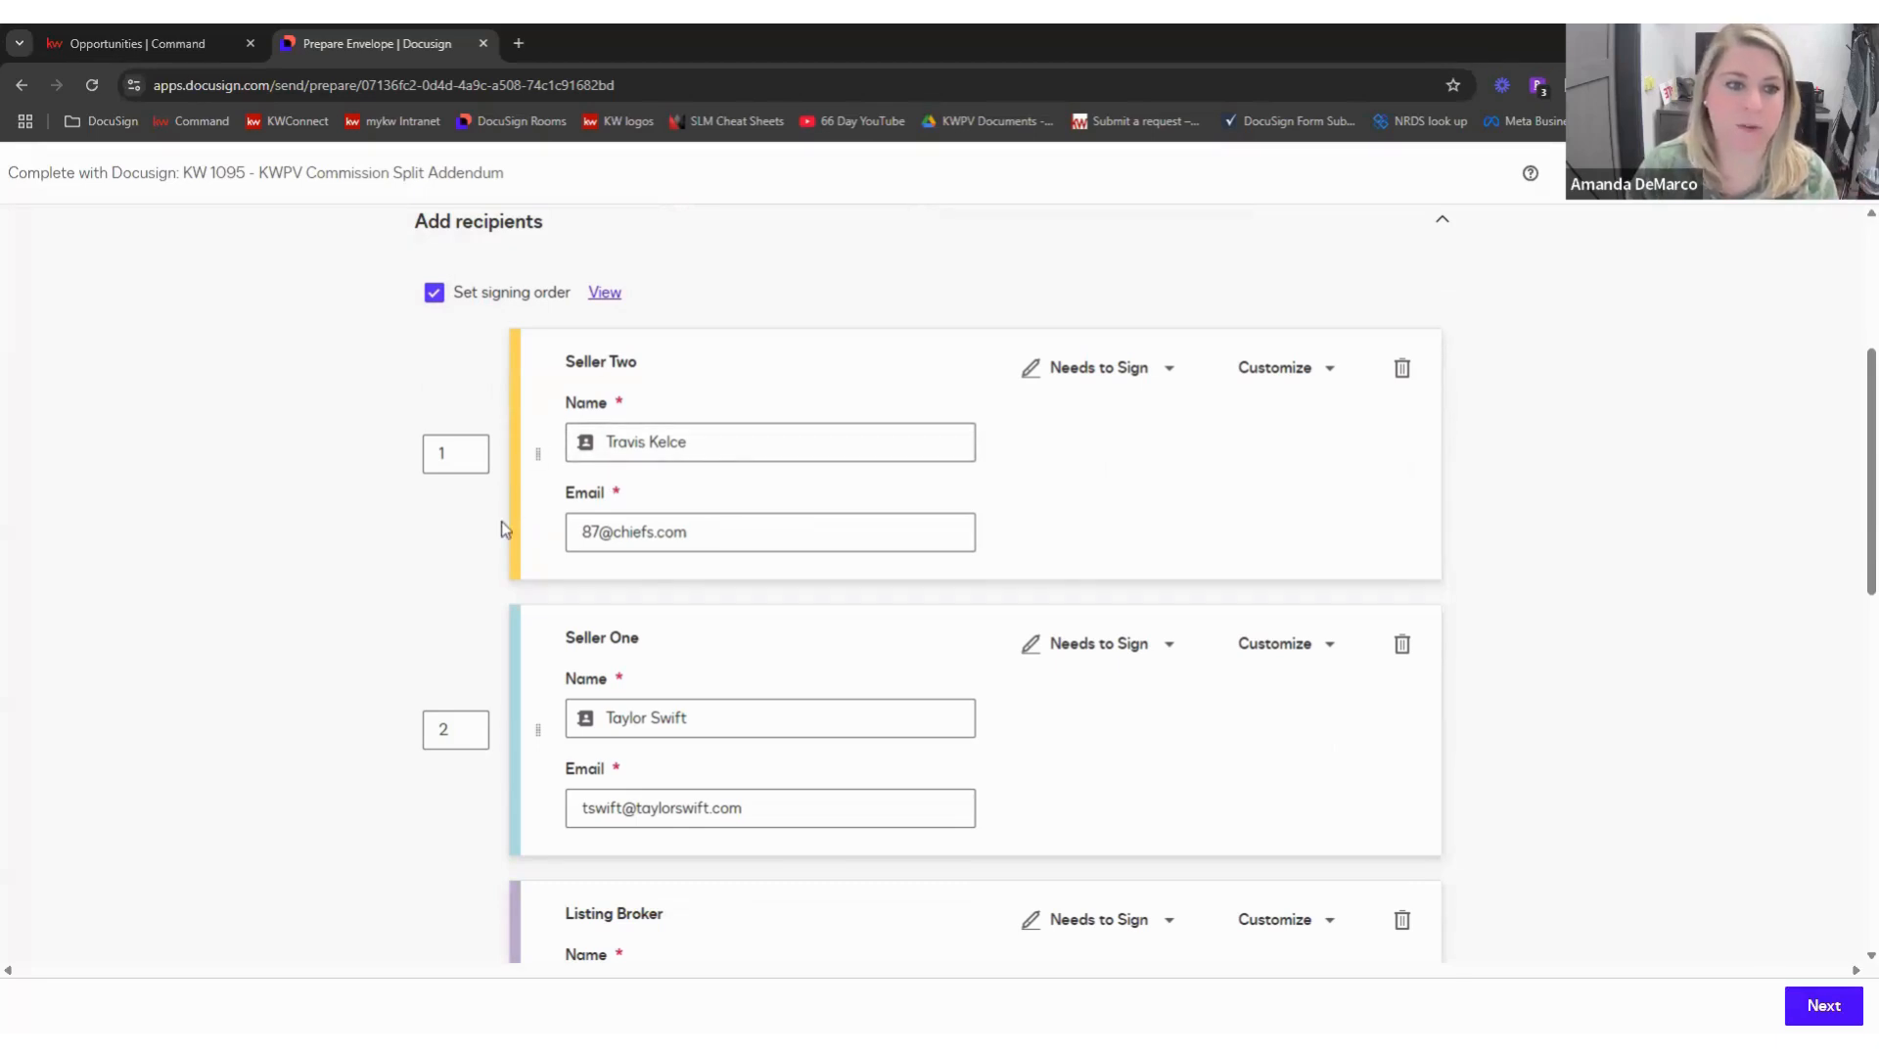
left_click_drag(534, 682, 545, 403)
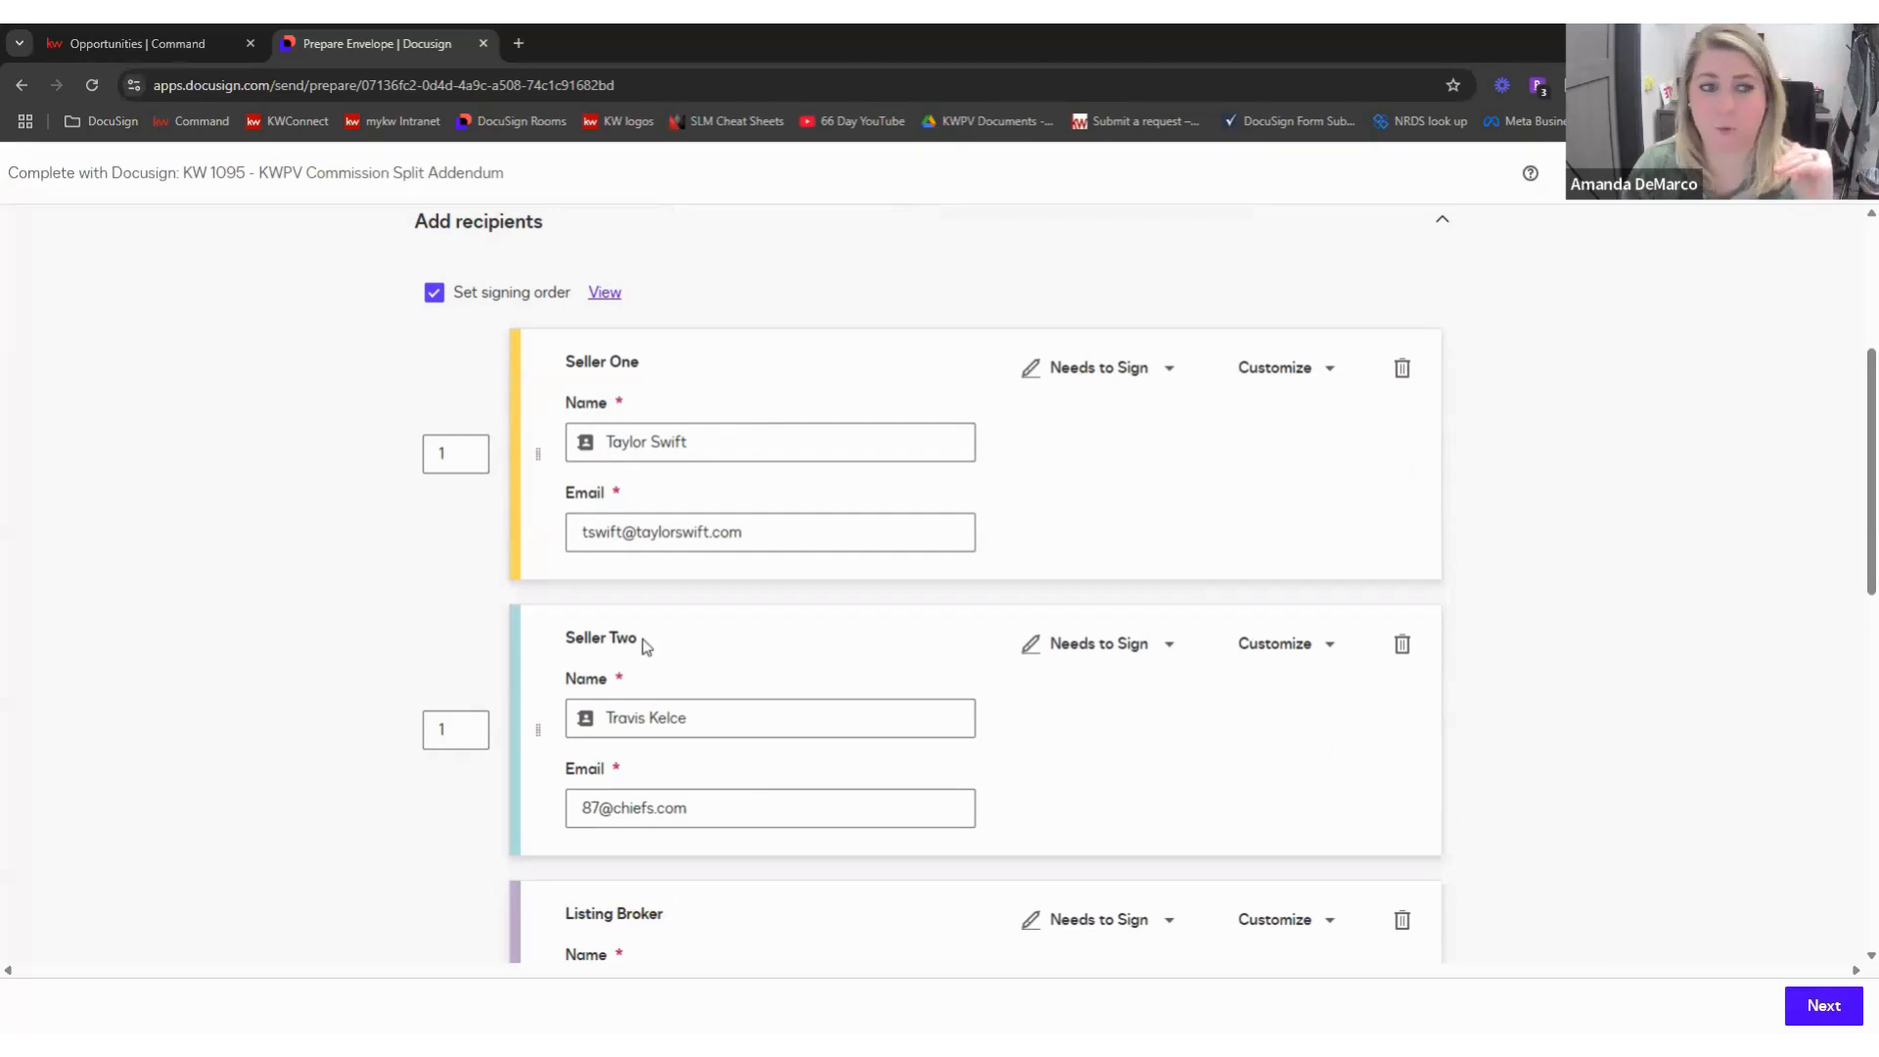
- Uncheck 'Set signing order' so the four recipients are no longer numbered
scroll(645, 579, "down", 4)
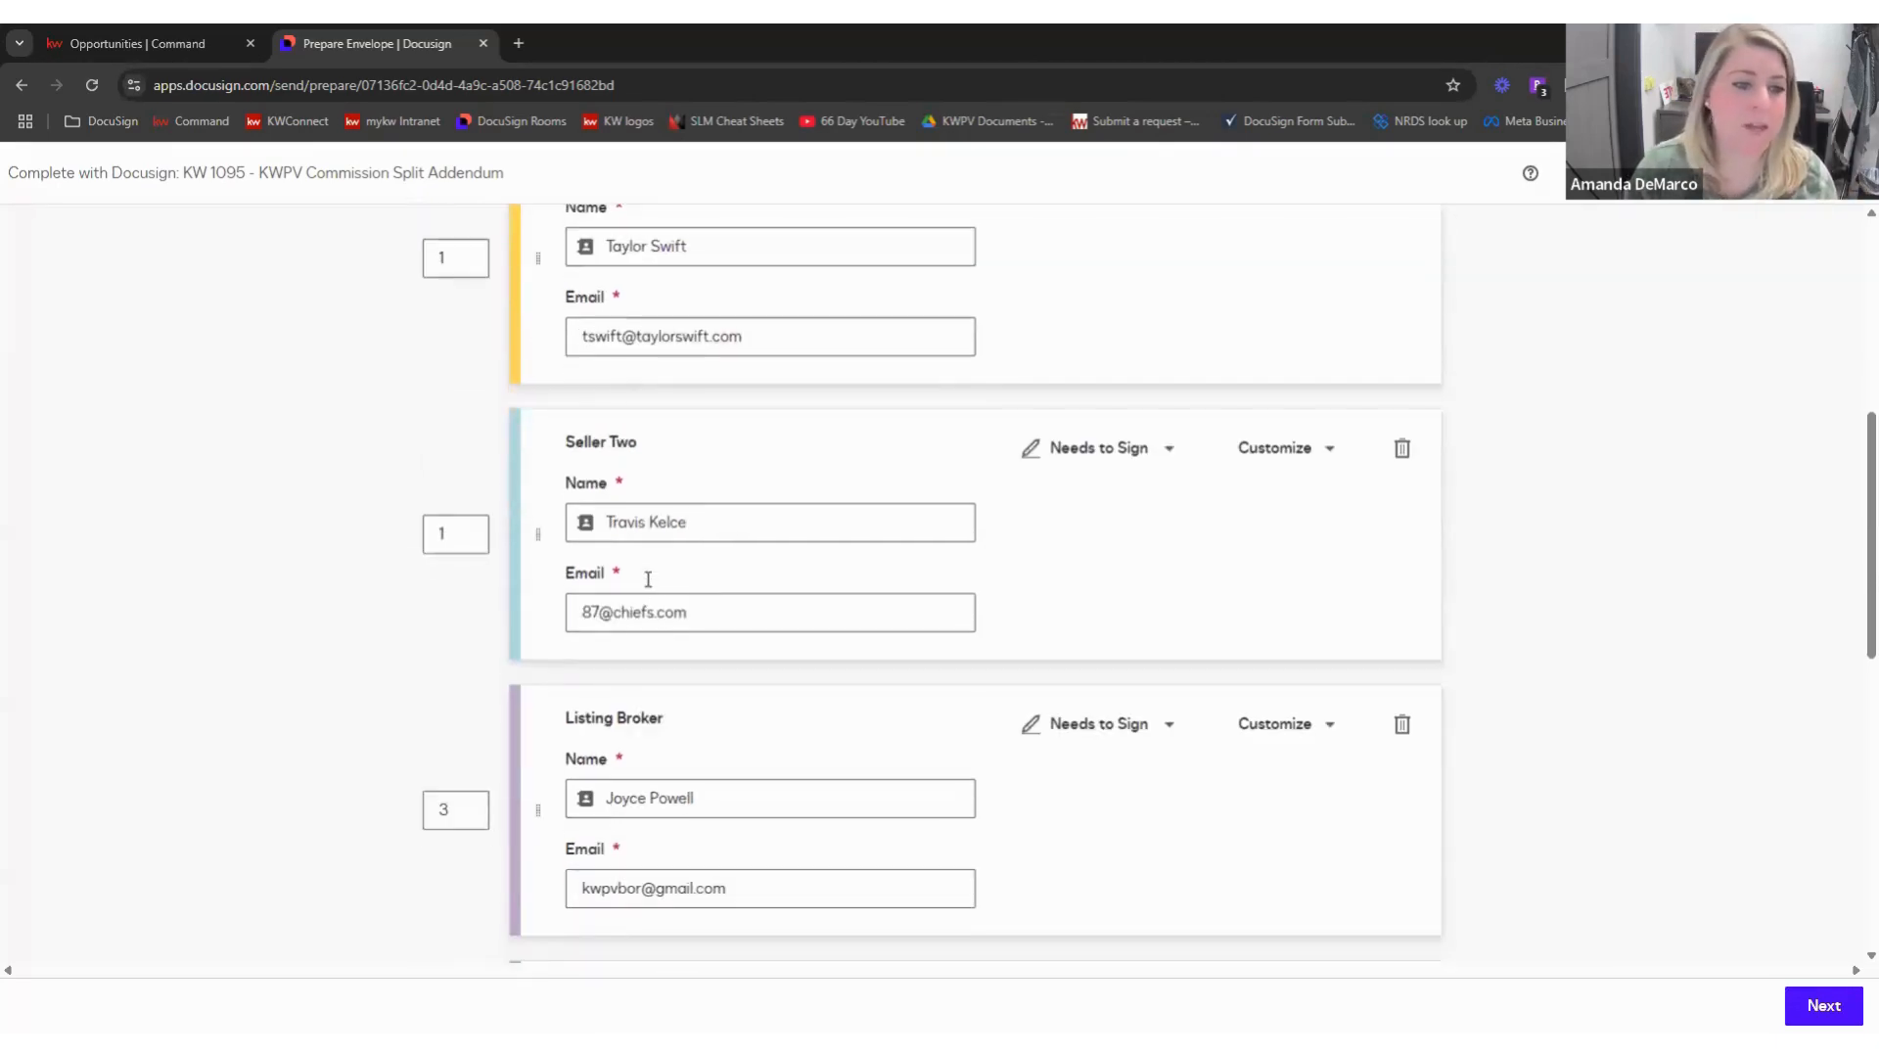
scroll(663, 818, "down", 2)
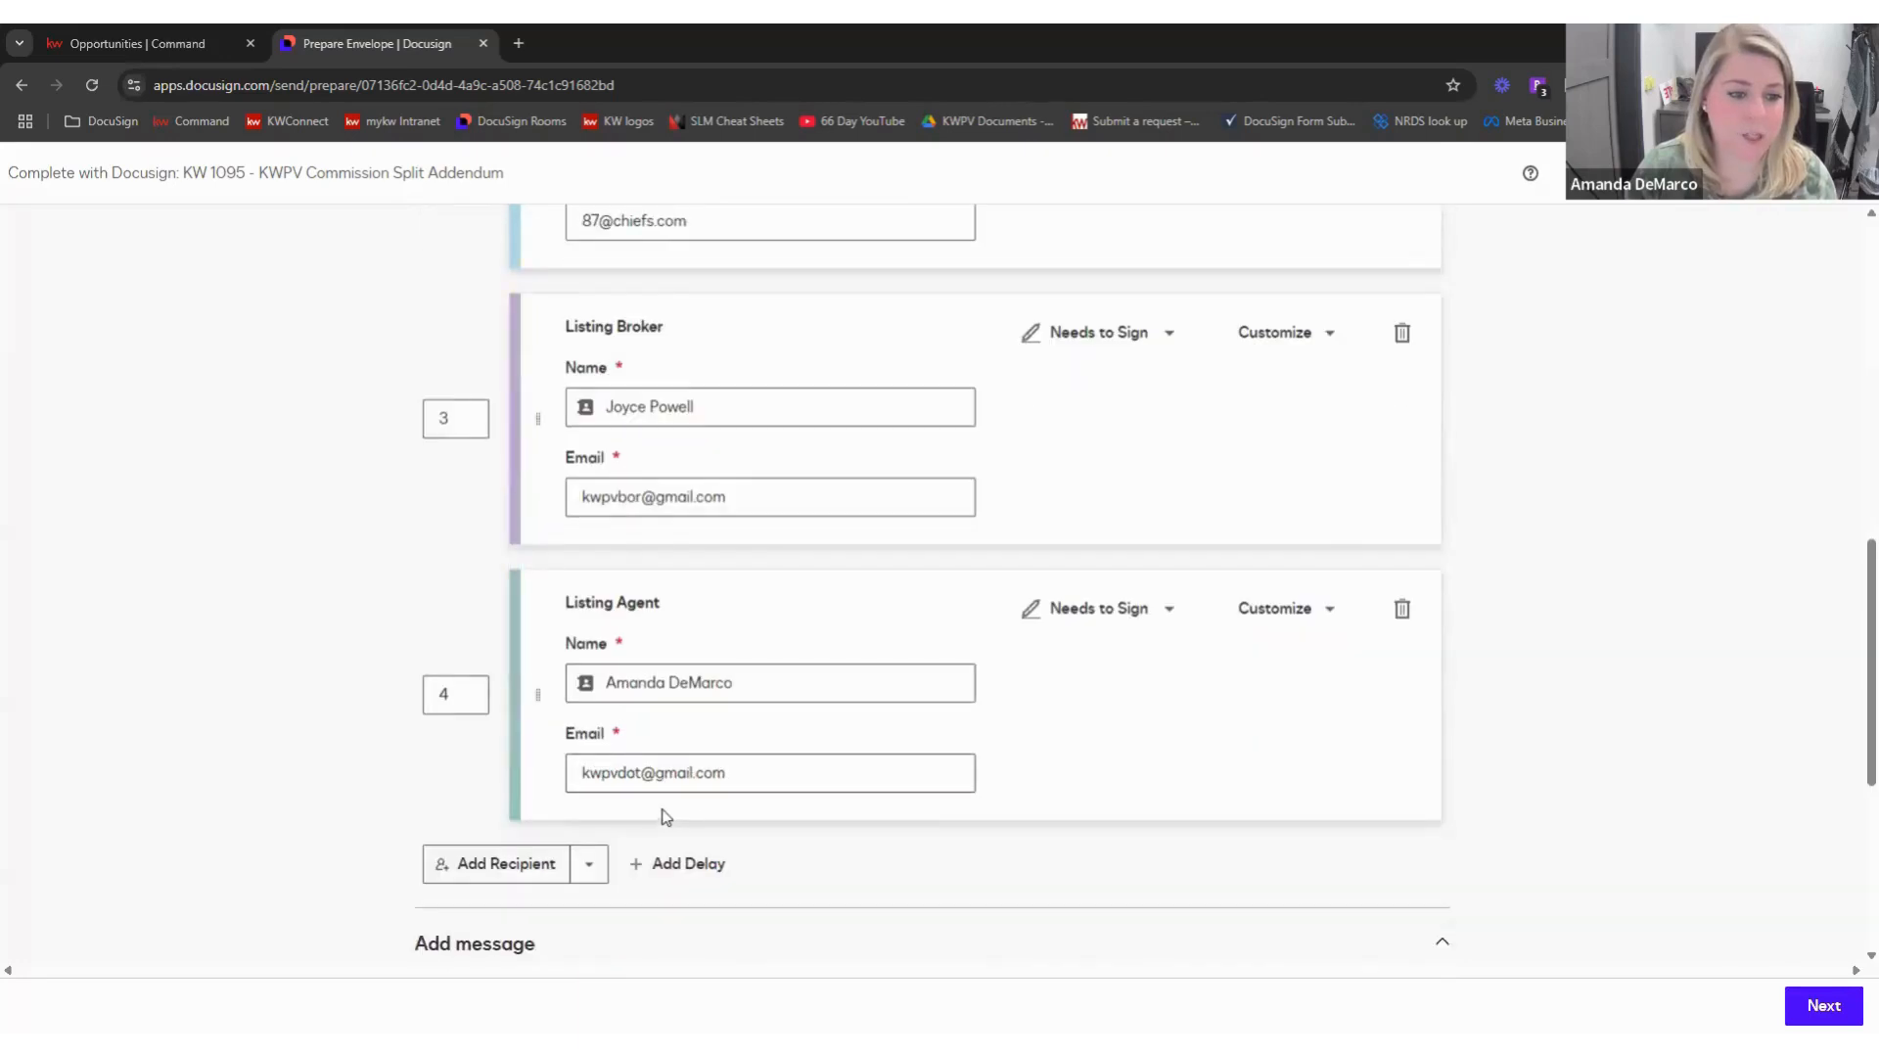
scroll(646, 808, "up", 4)
scroll(460, 449, "up", 2)
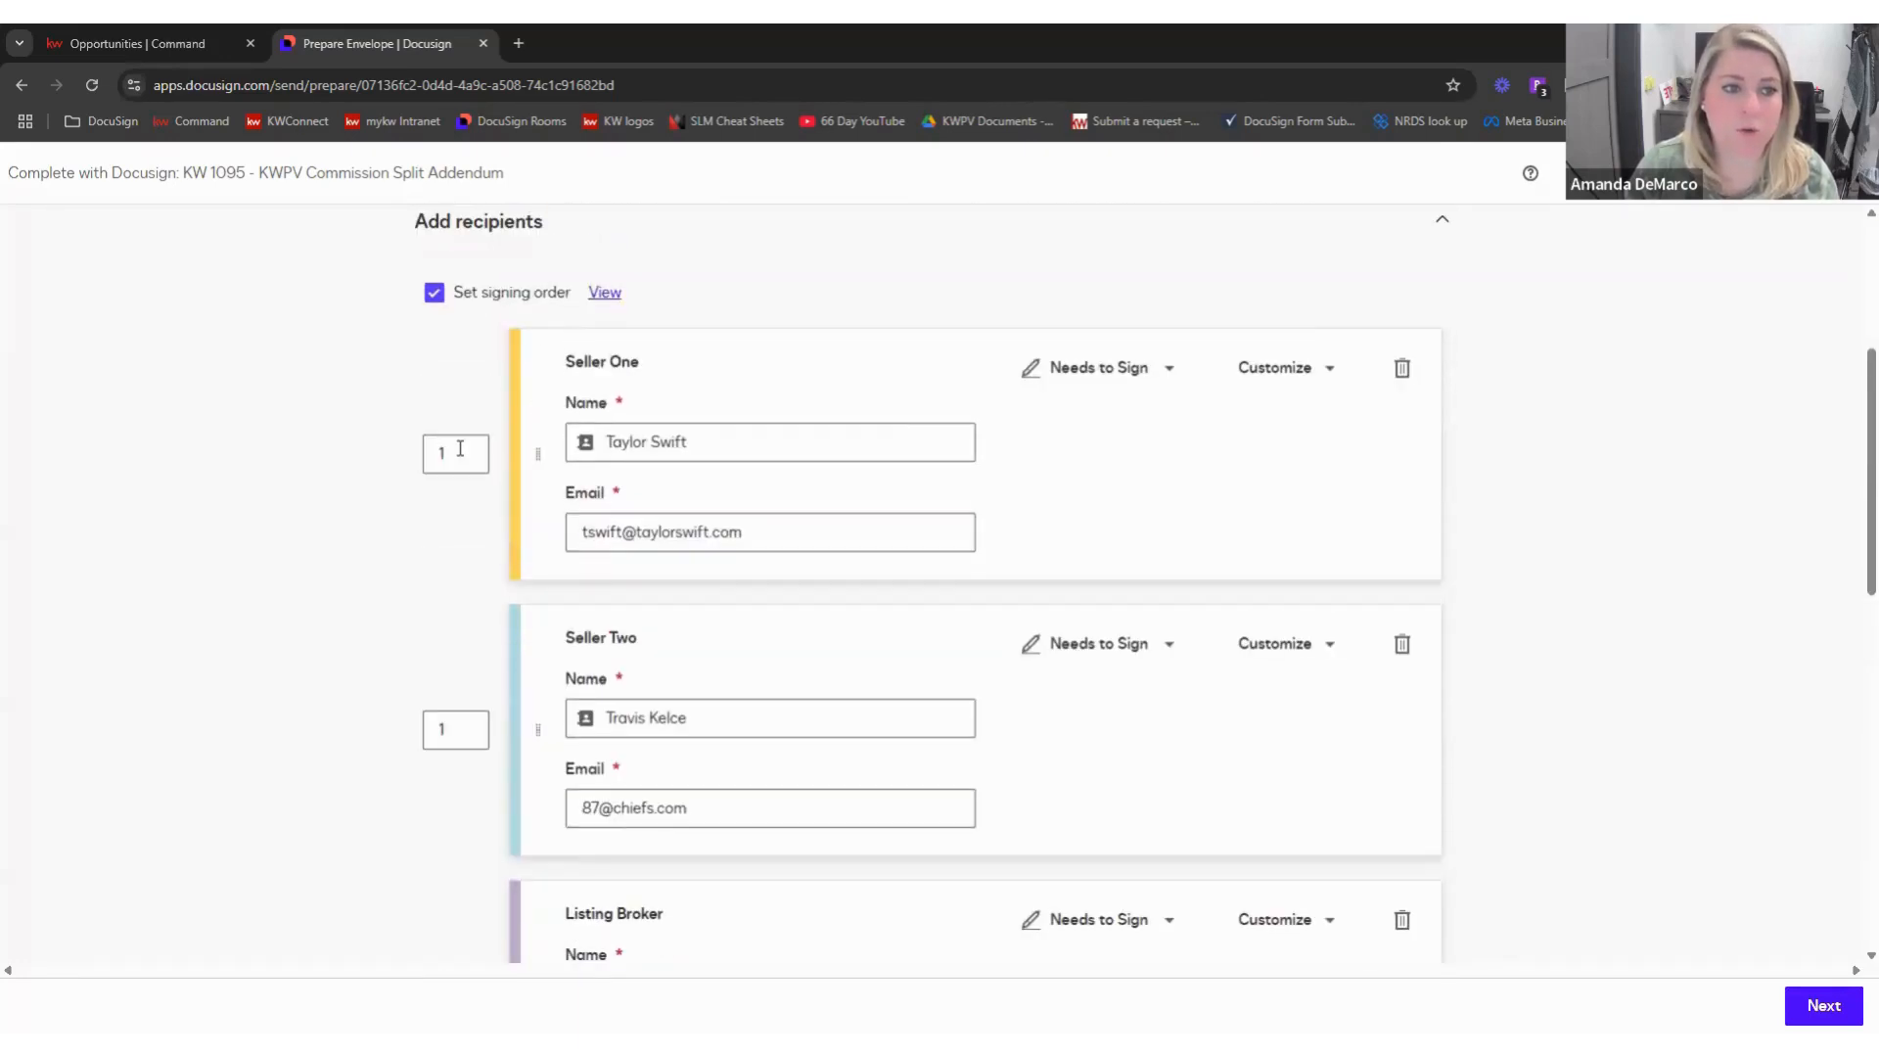
scroll(473, 803, "down", 5)
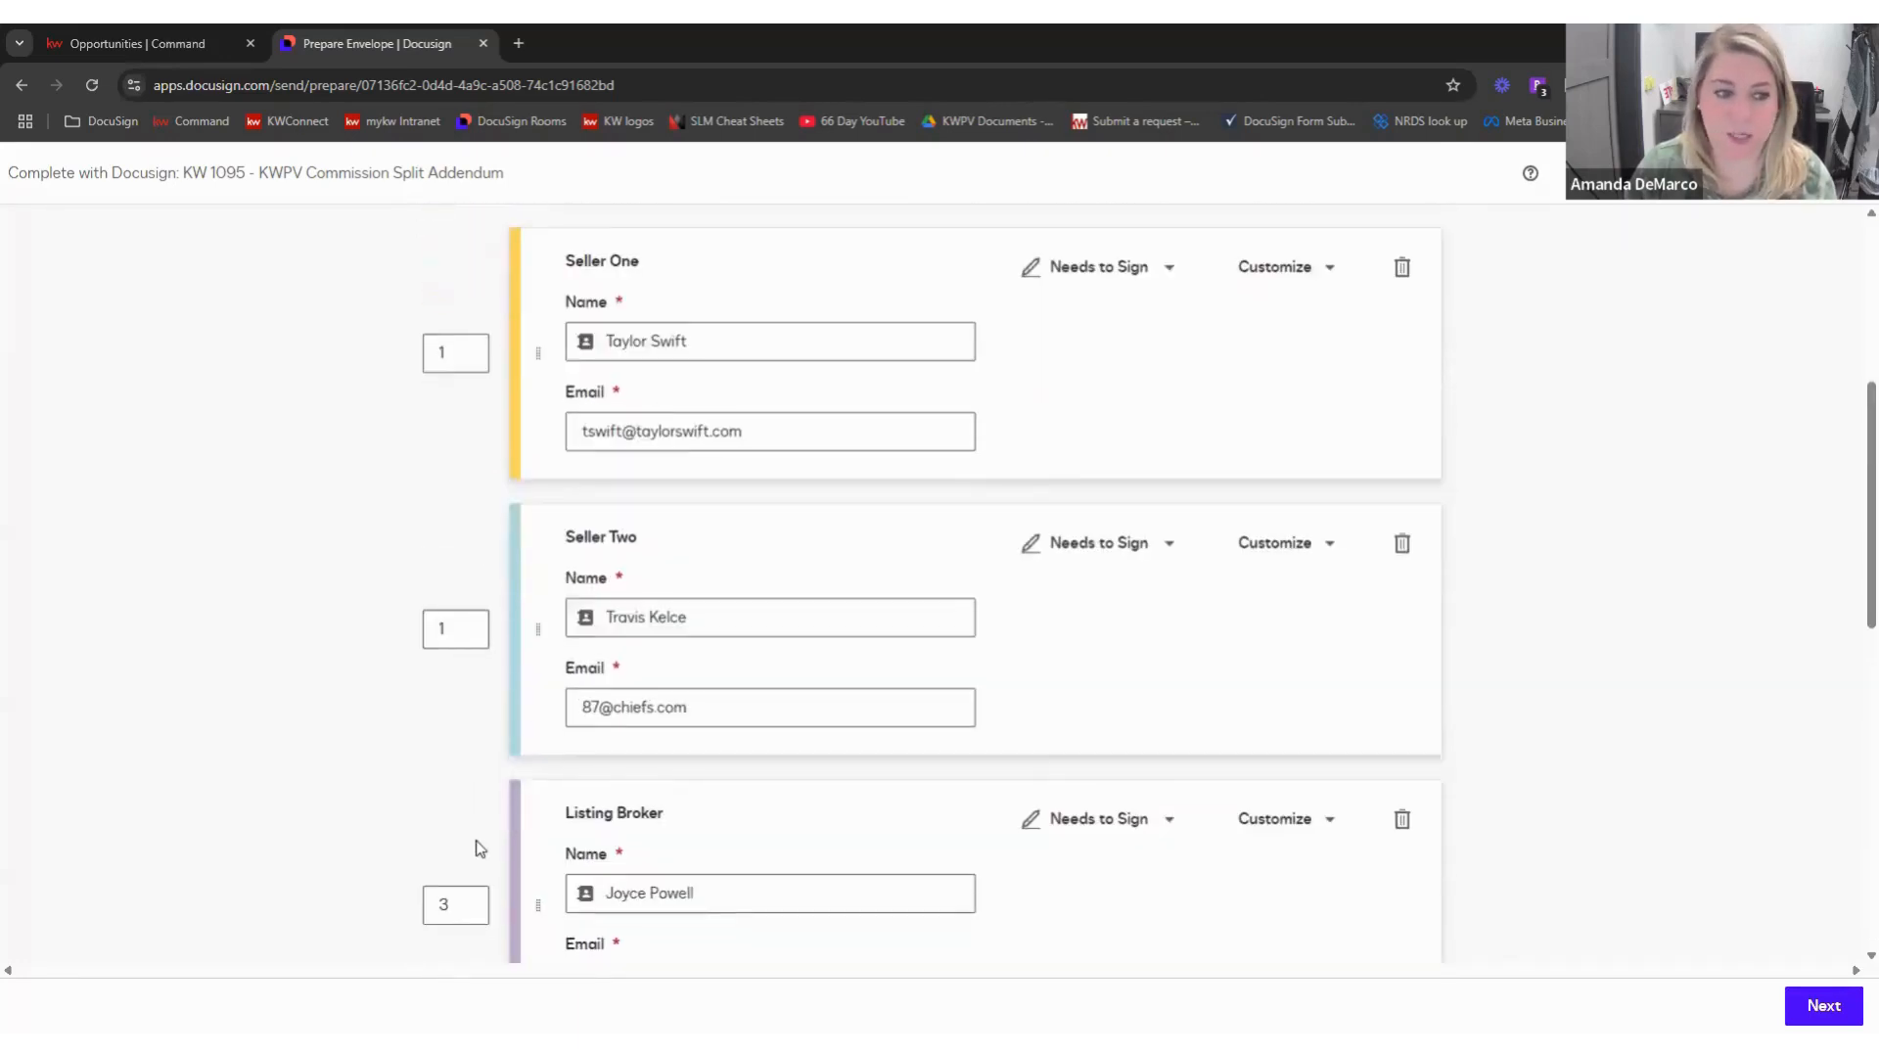
scroll(465, 828, "up", 5)
scroll(466, 830, "up", 1)
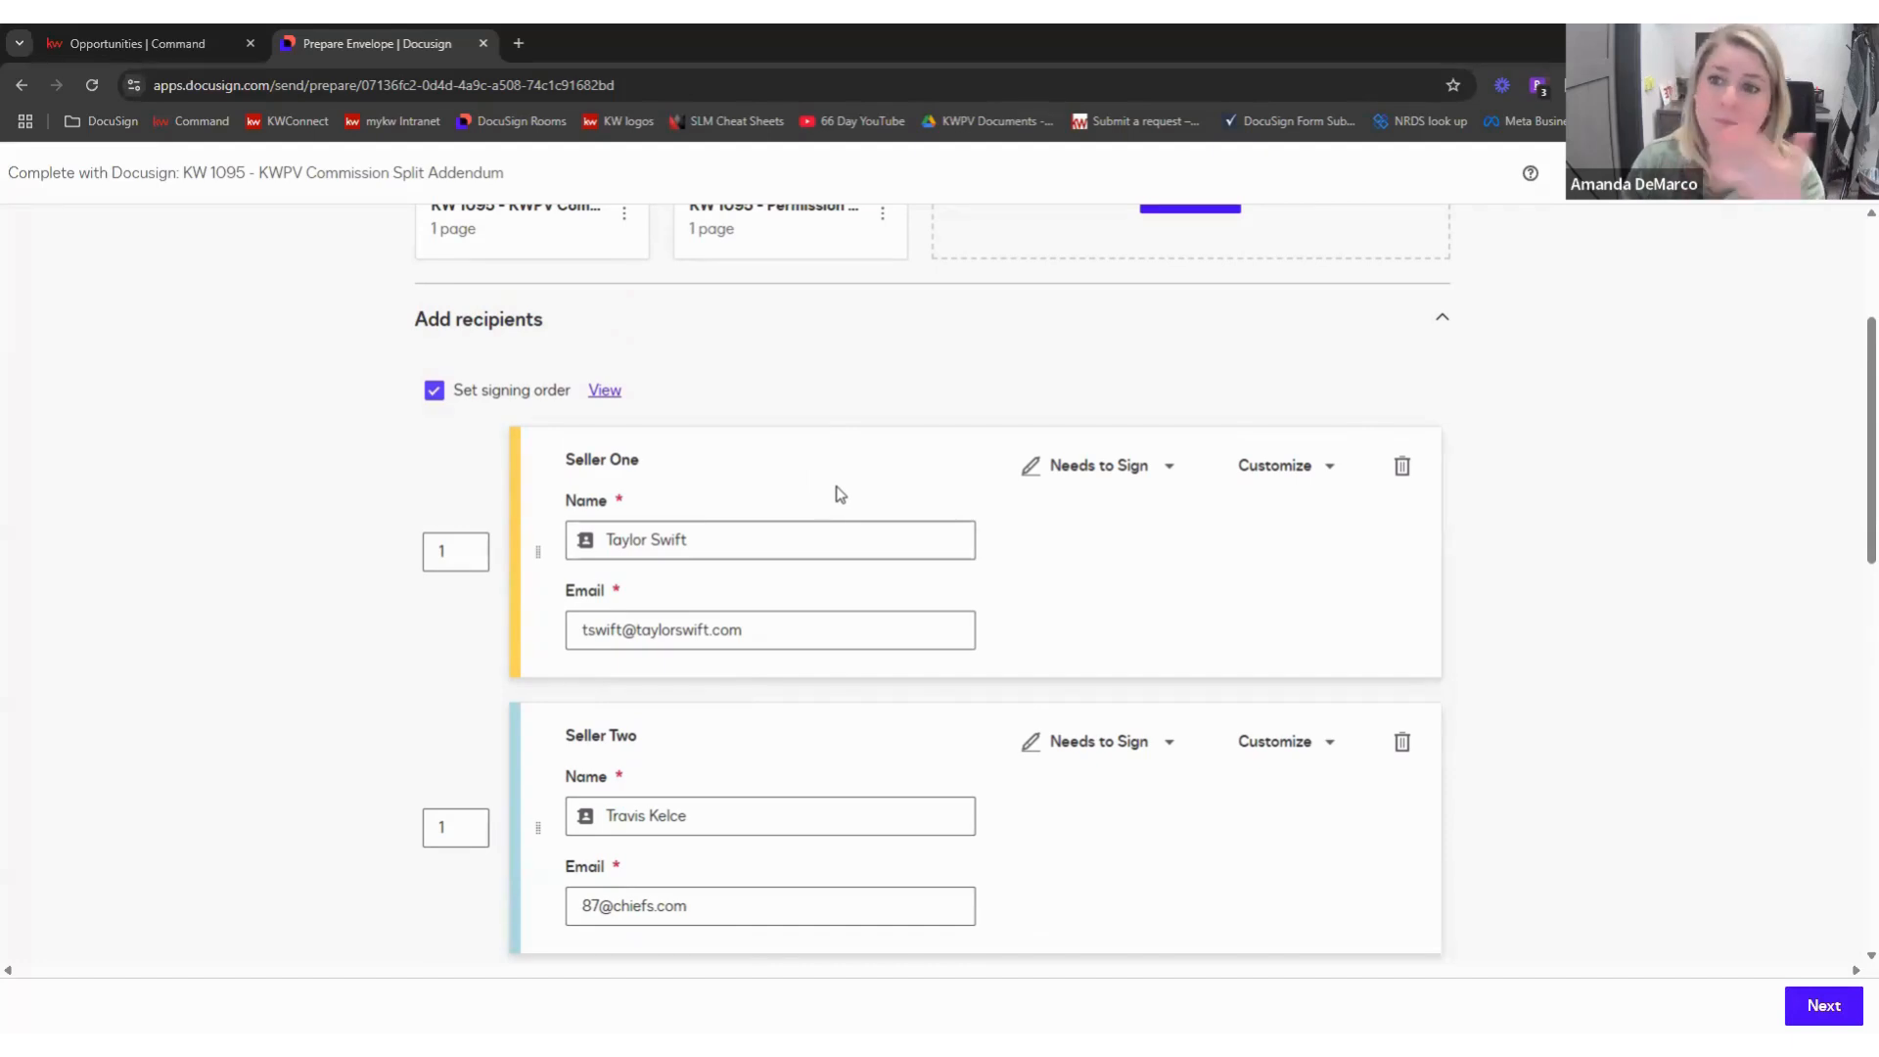
left_click(435, 391)
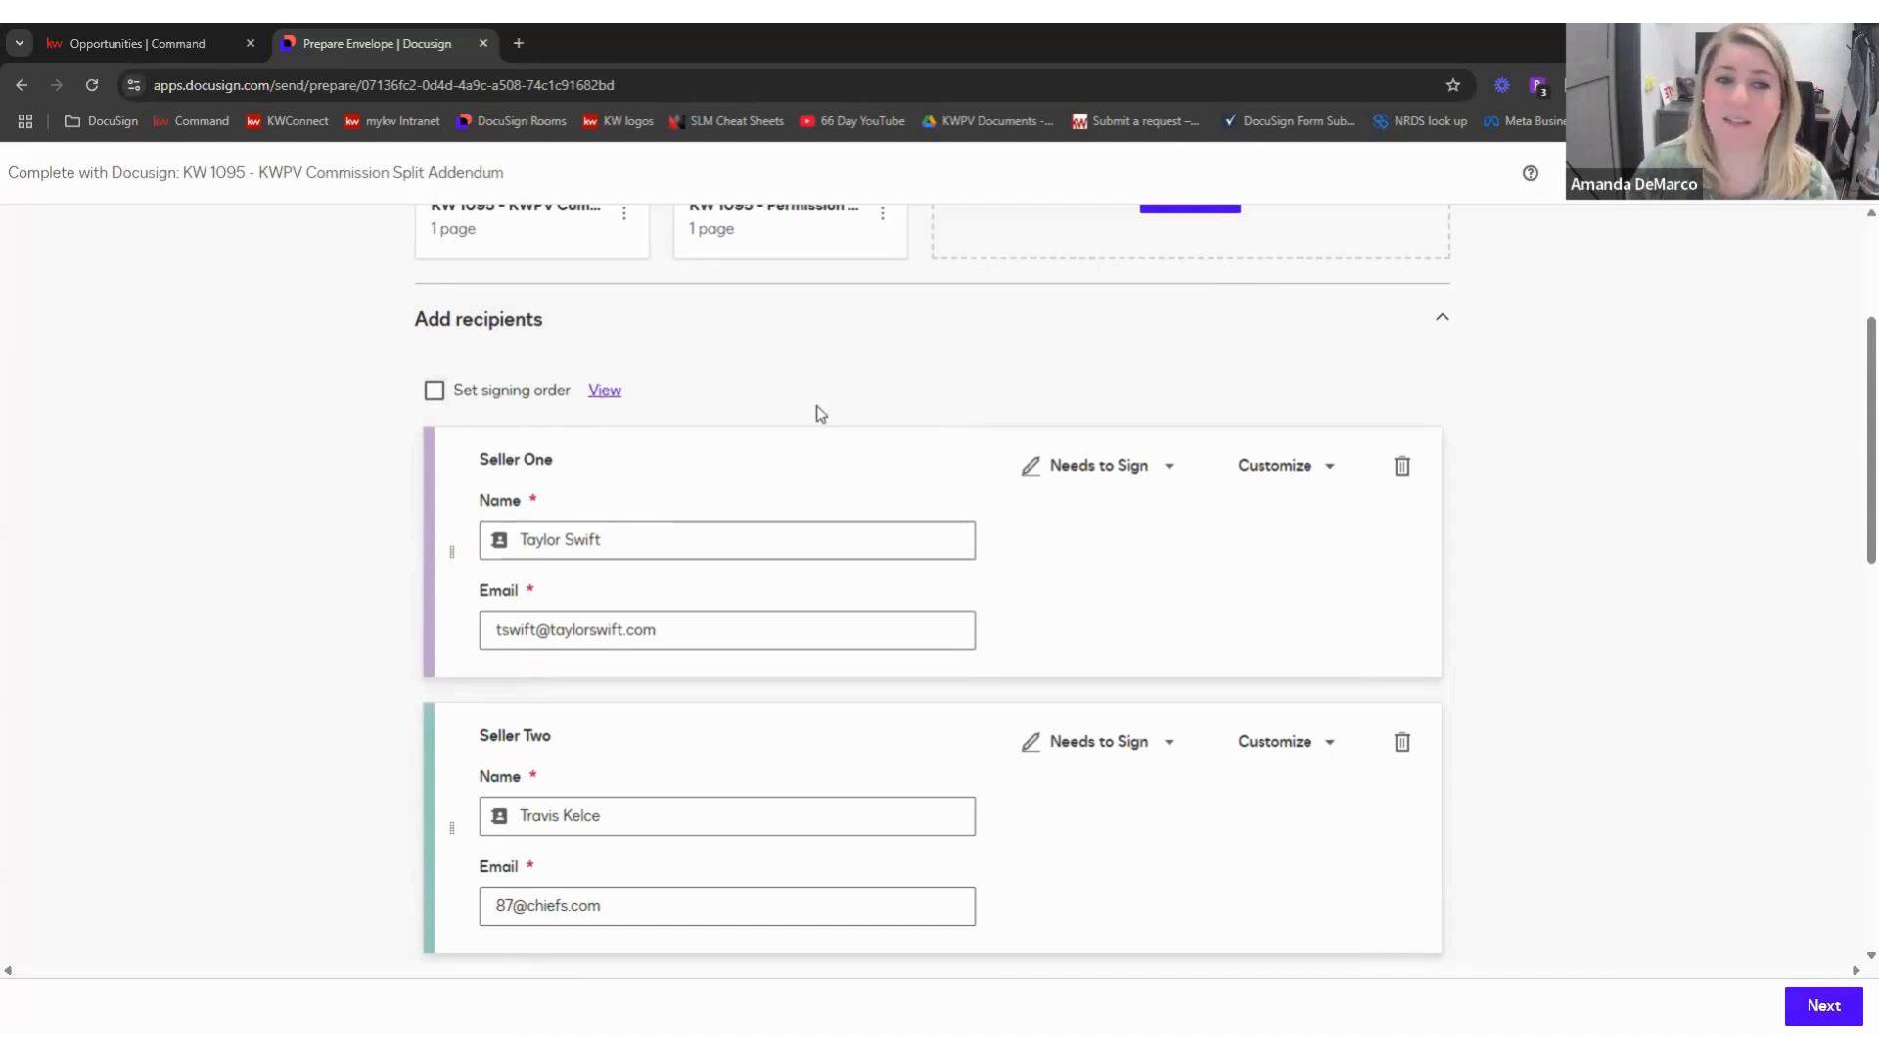
scroll(822, 431, "down", 6)
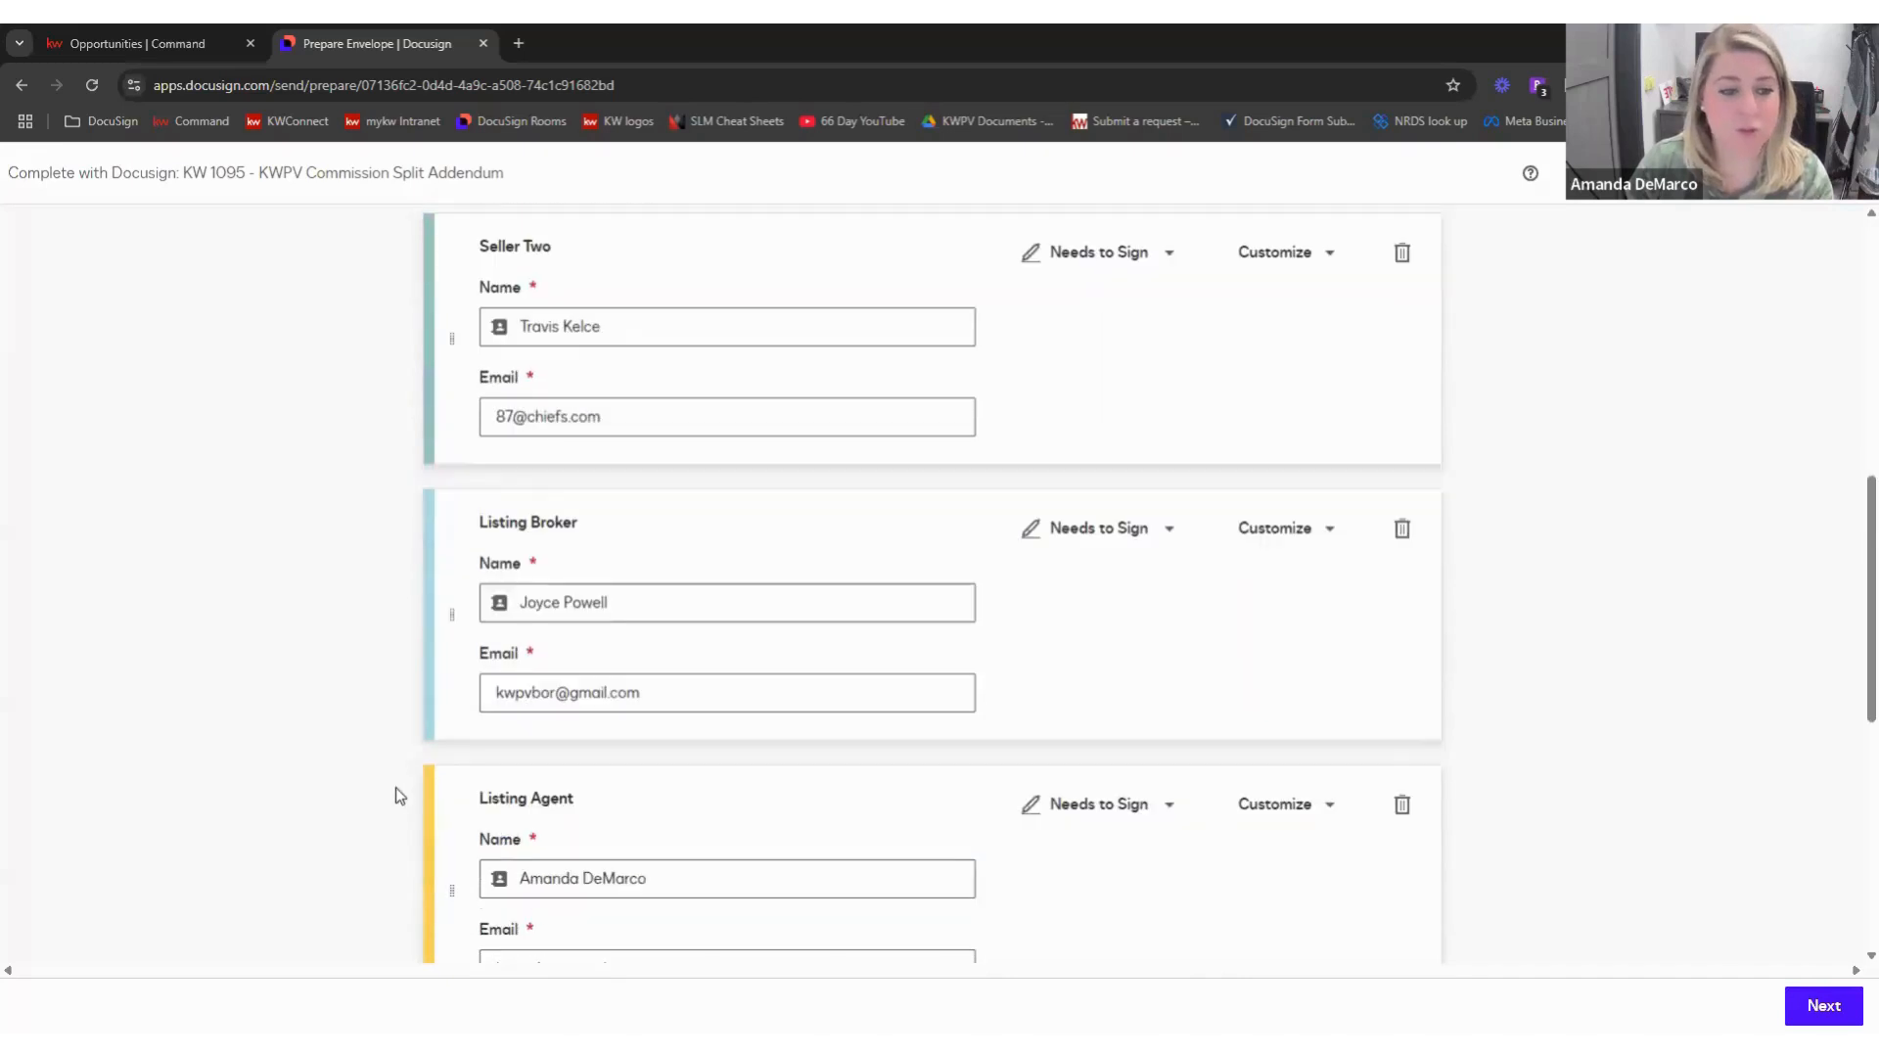
scroll(420, 773, "up", 1)
scroll(391, 485, "up", 2)
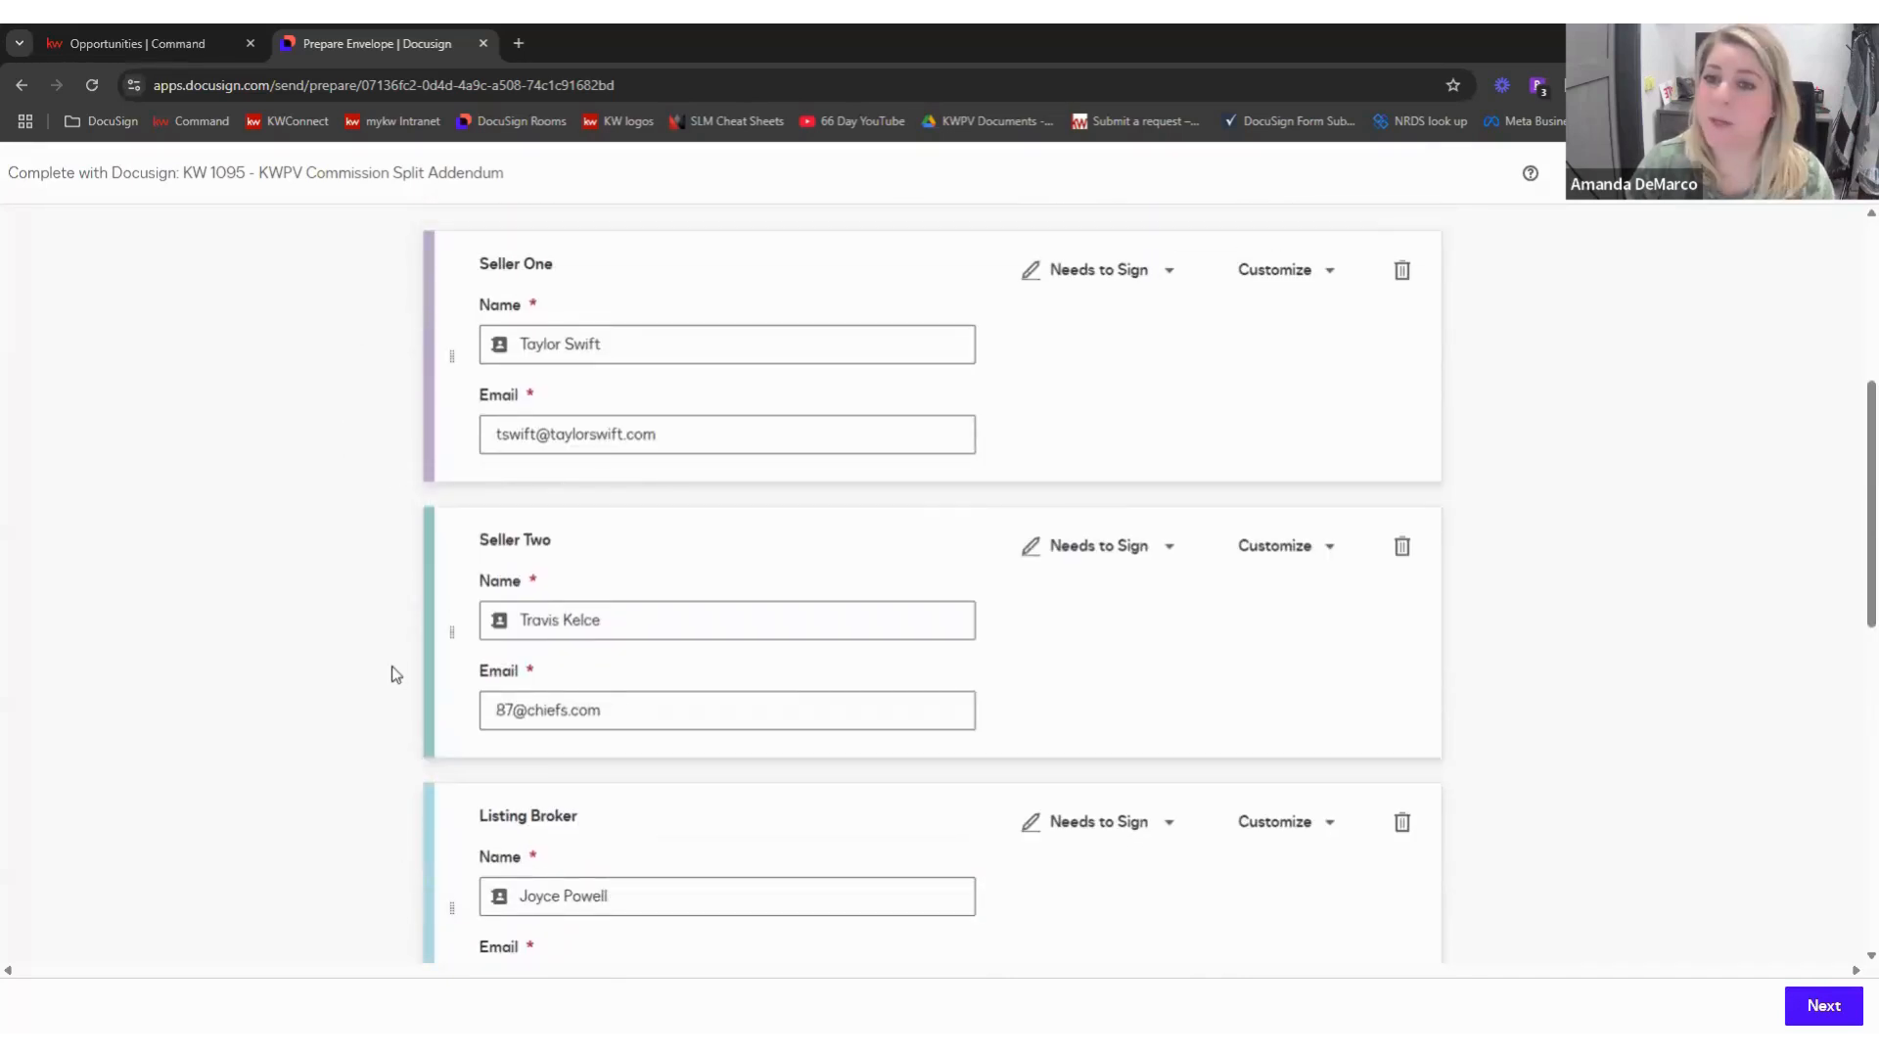
scroll(392, 674, "up", 1)
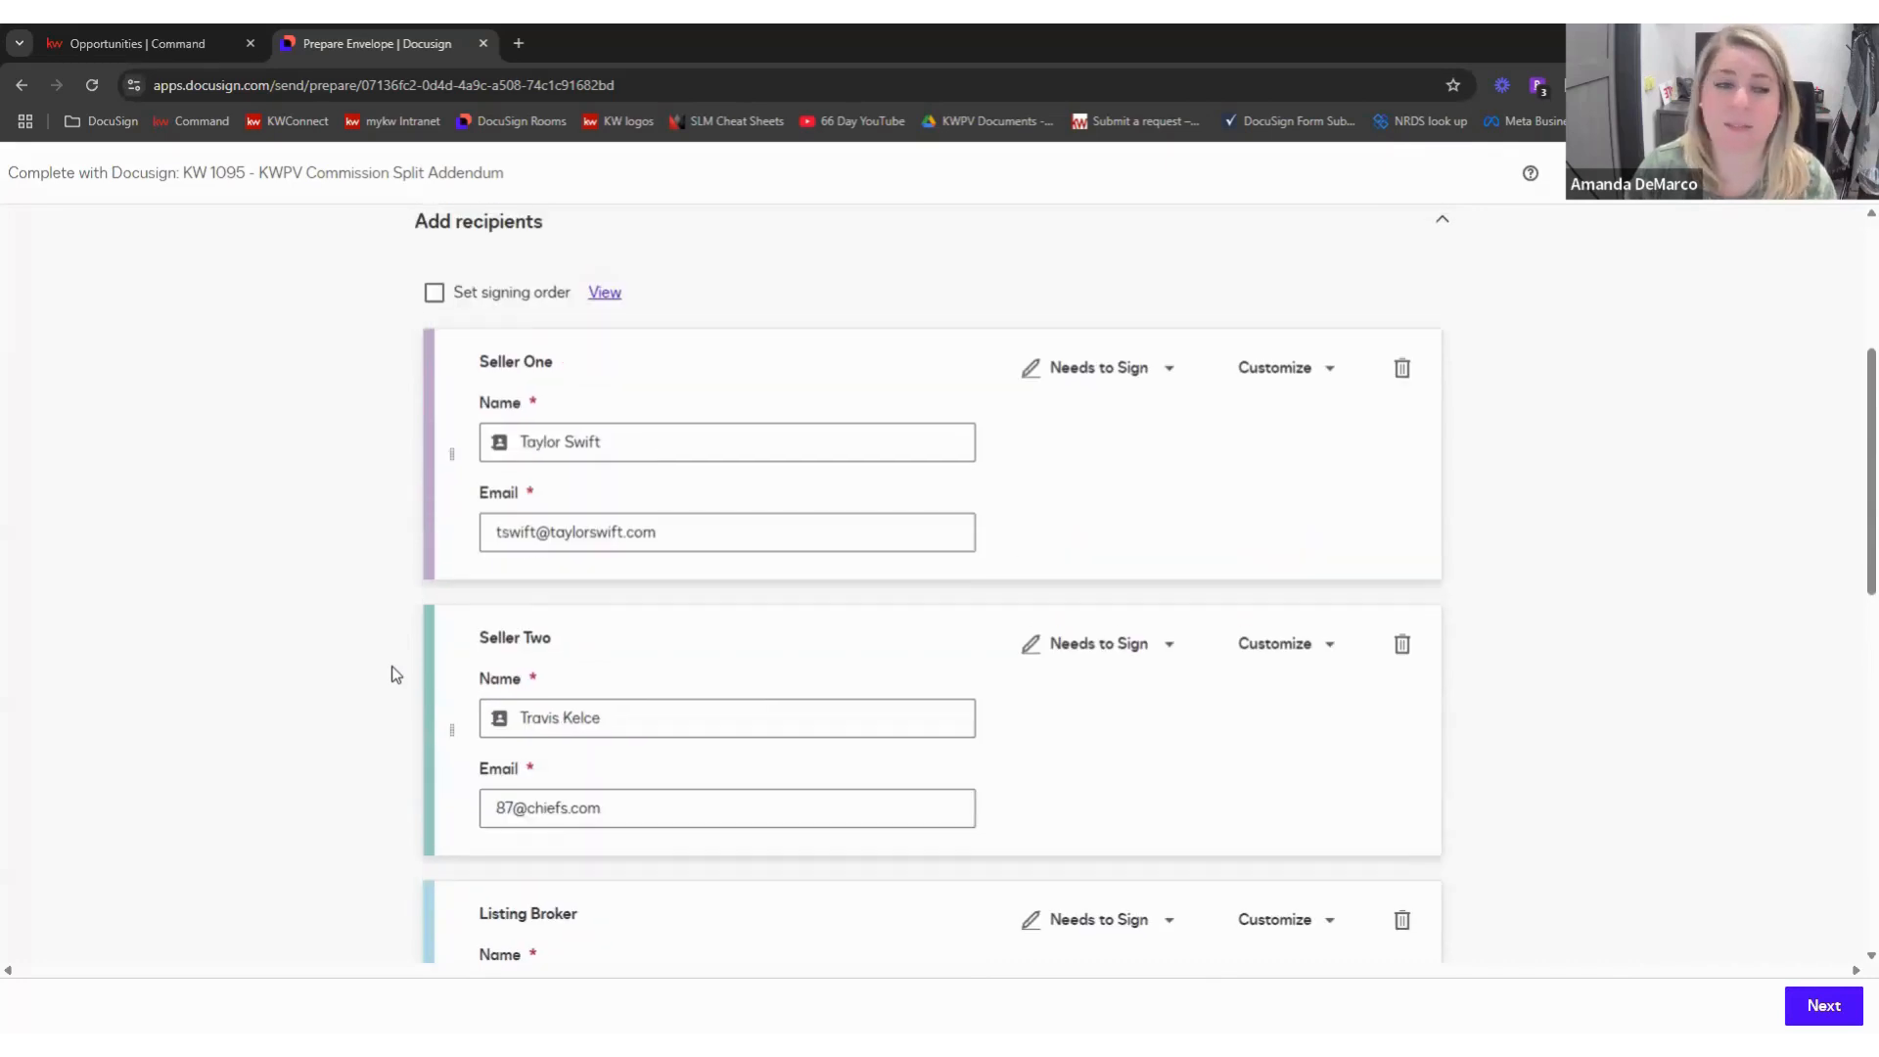
- Turn signing order back on and set Seller Two's routing order to 1
left_click(518, 299)
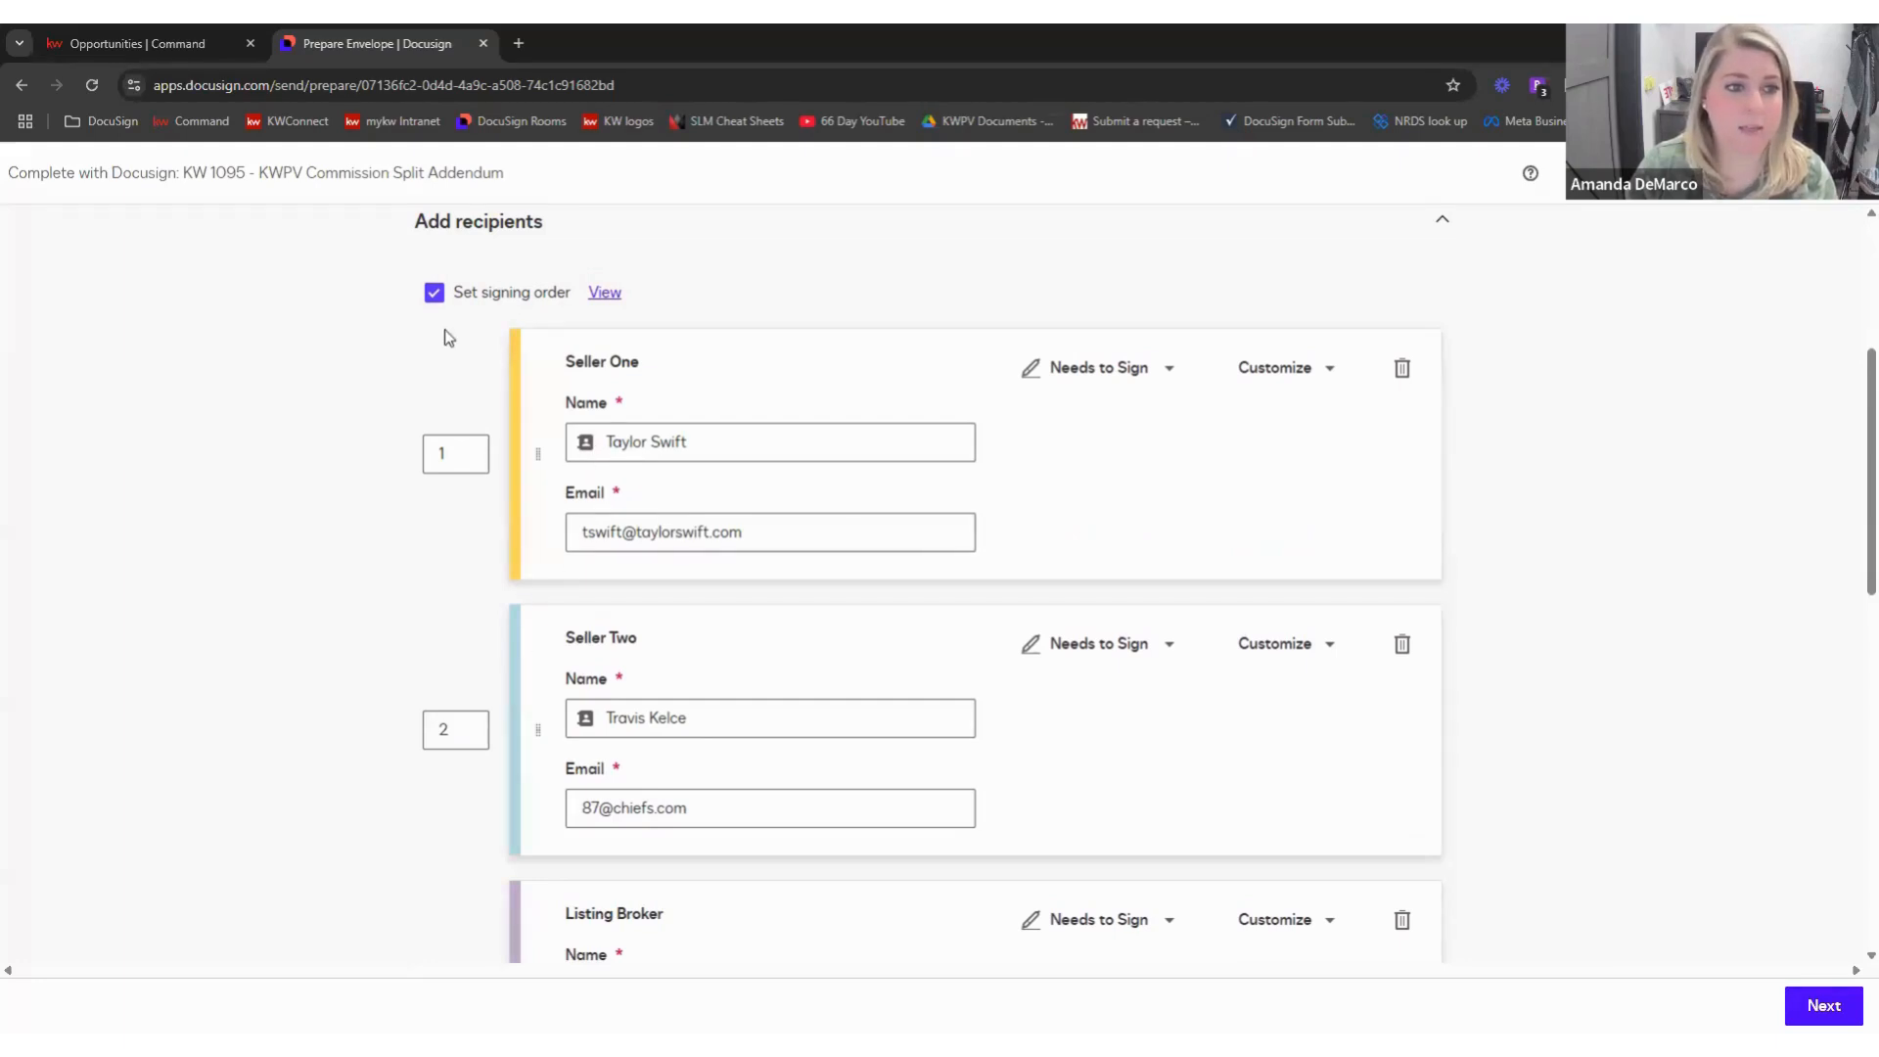
scroll(513, 729, "down", 3)
scroll(513, 733, "down", 1)
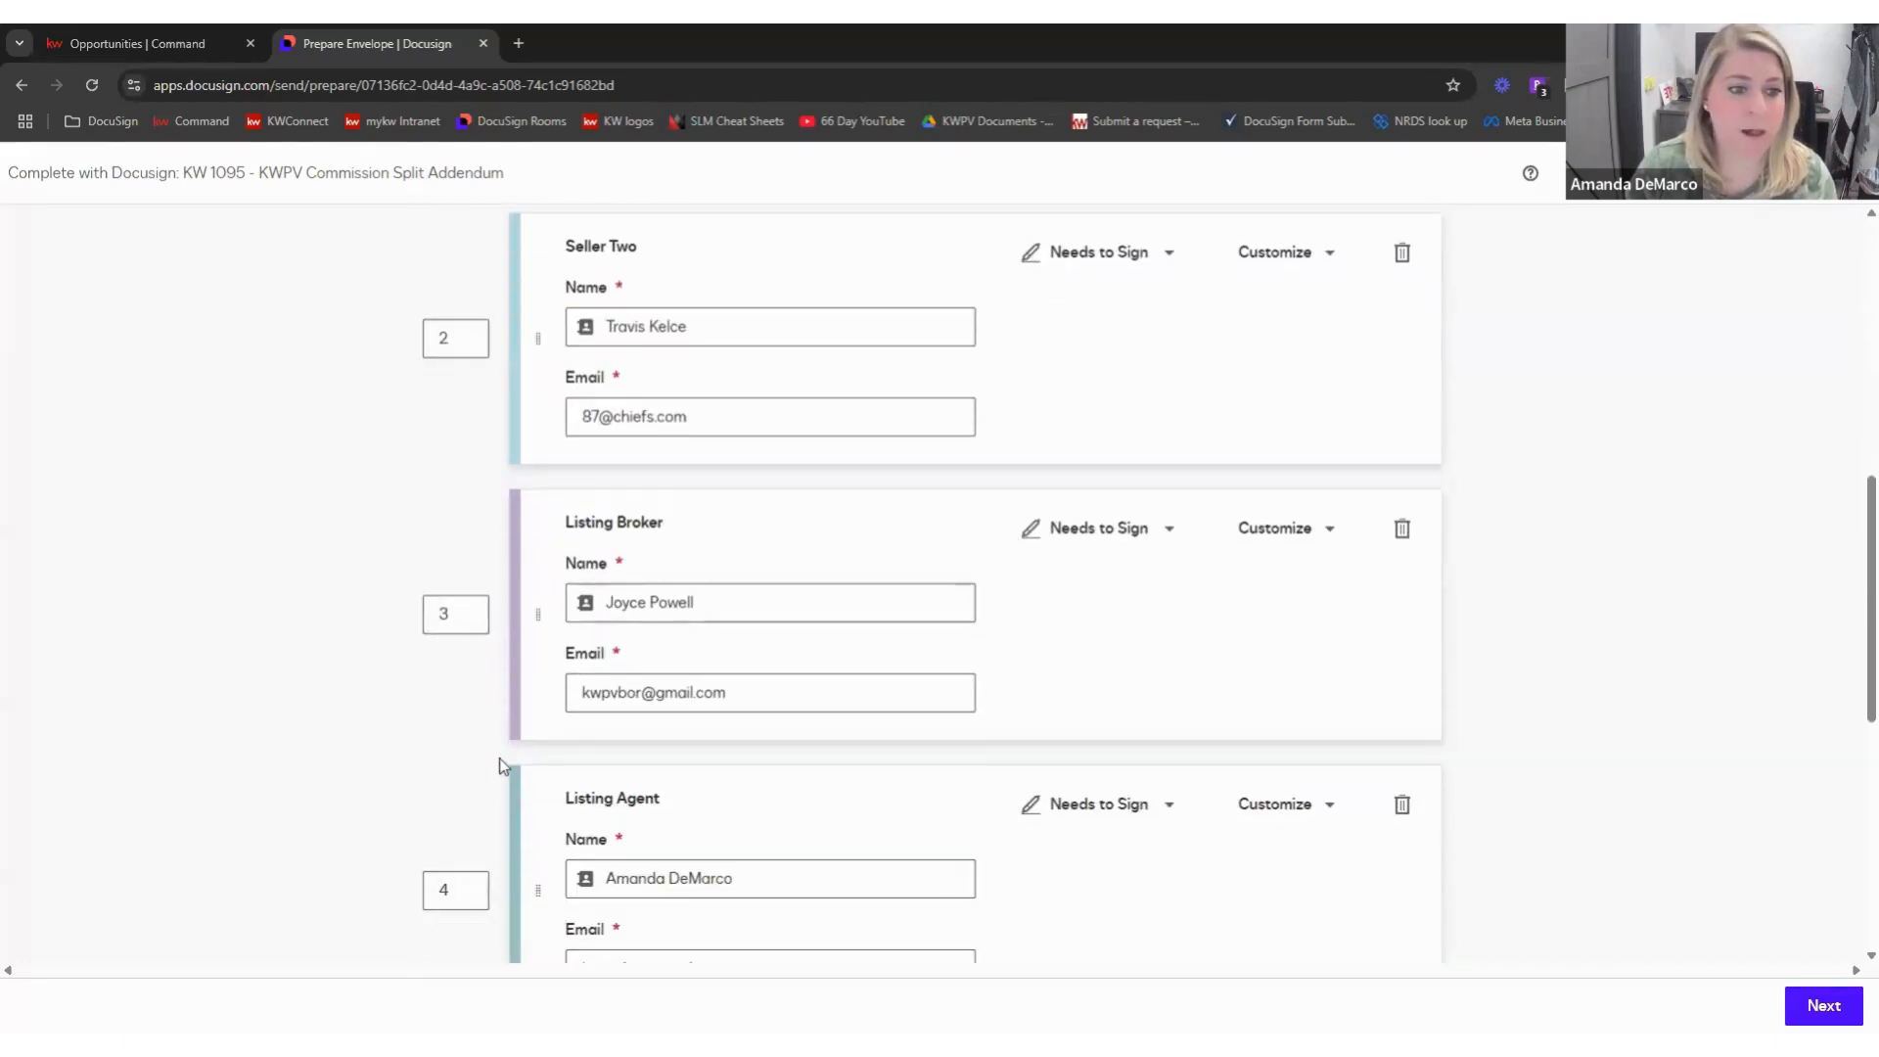
scroll(495, 754, "up", 3)
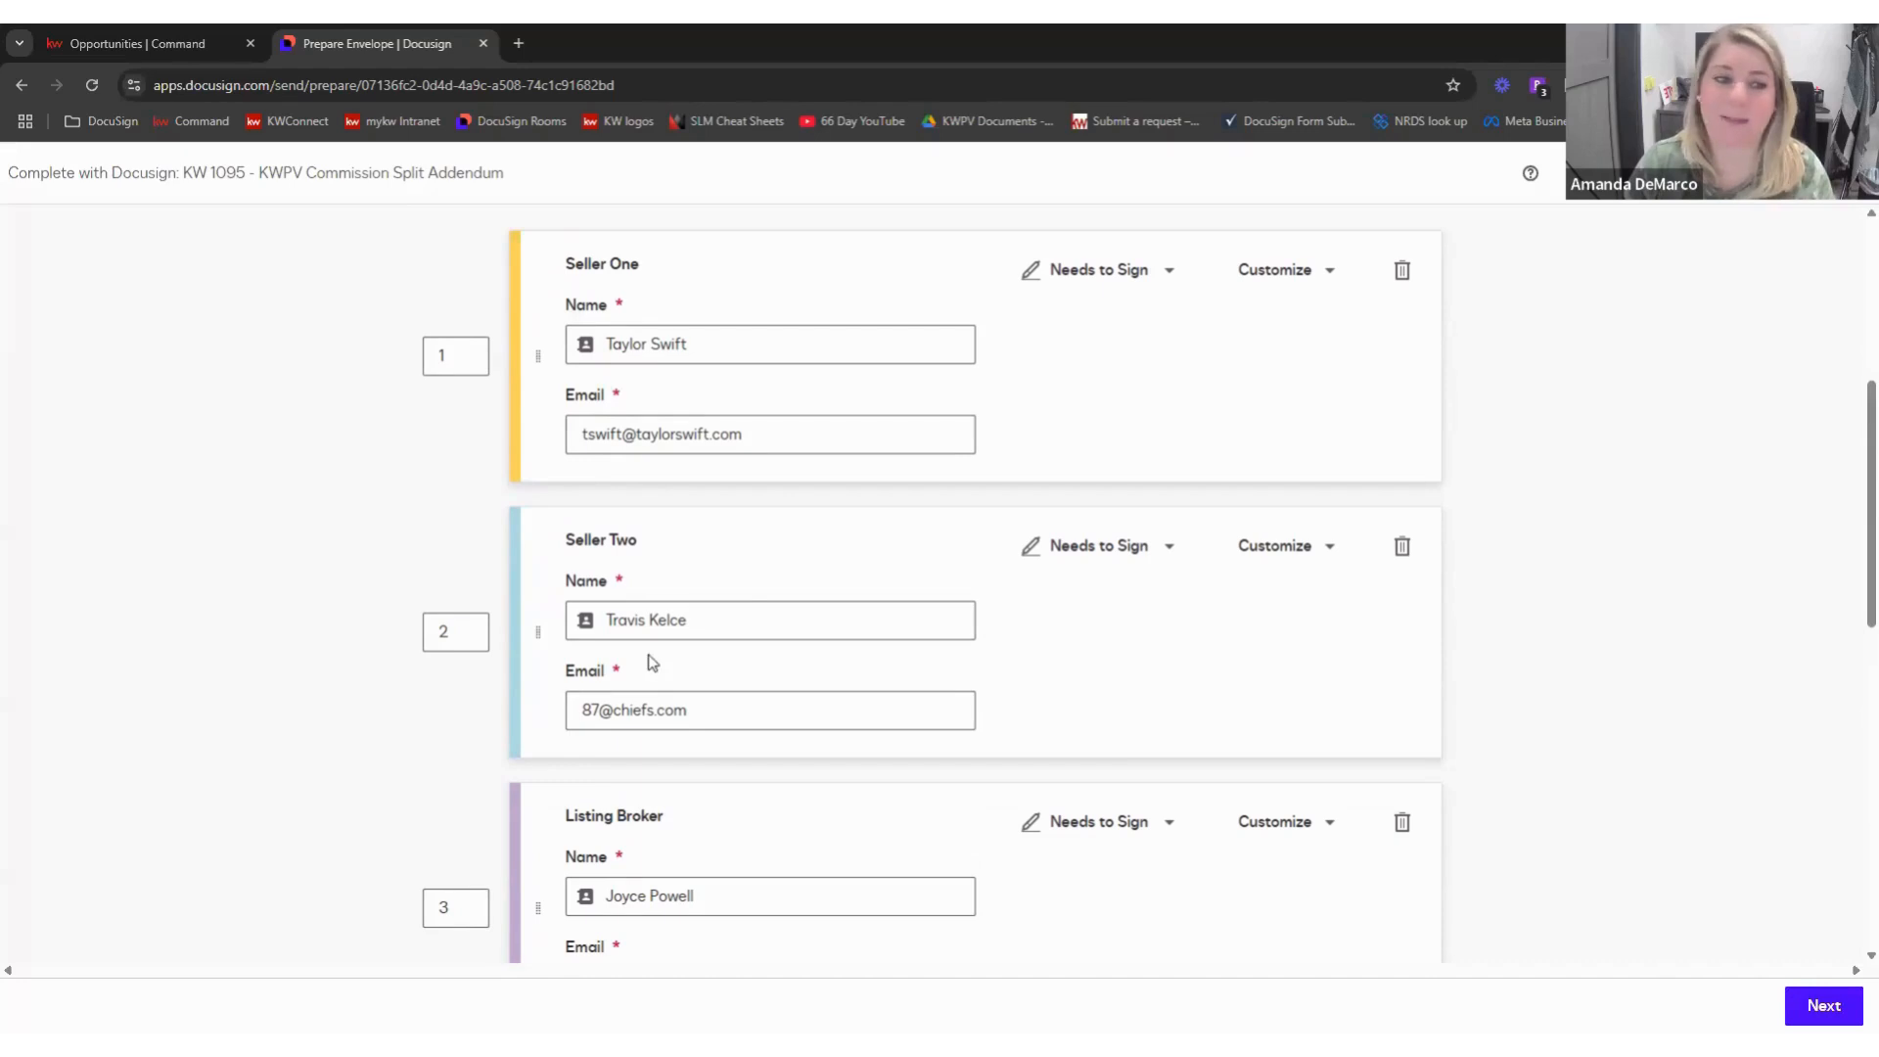
left_click(478, 630)
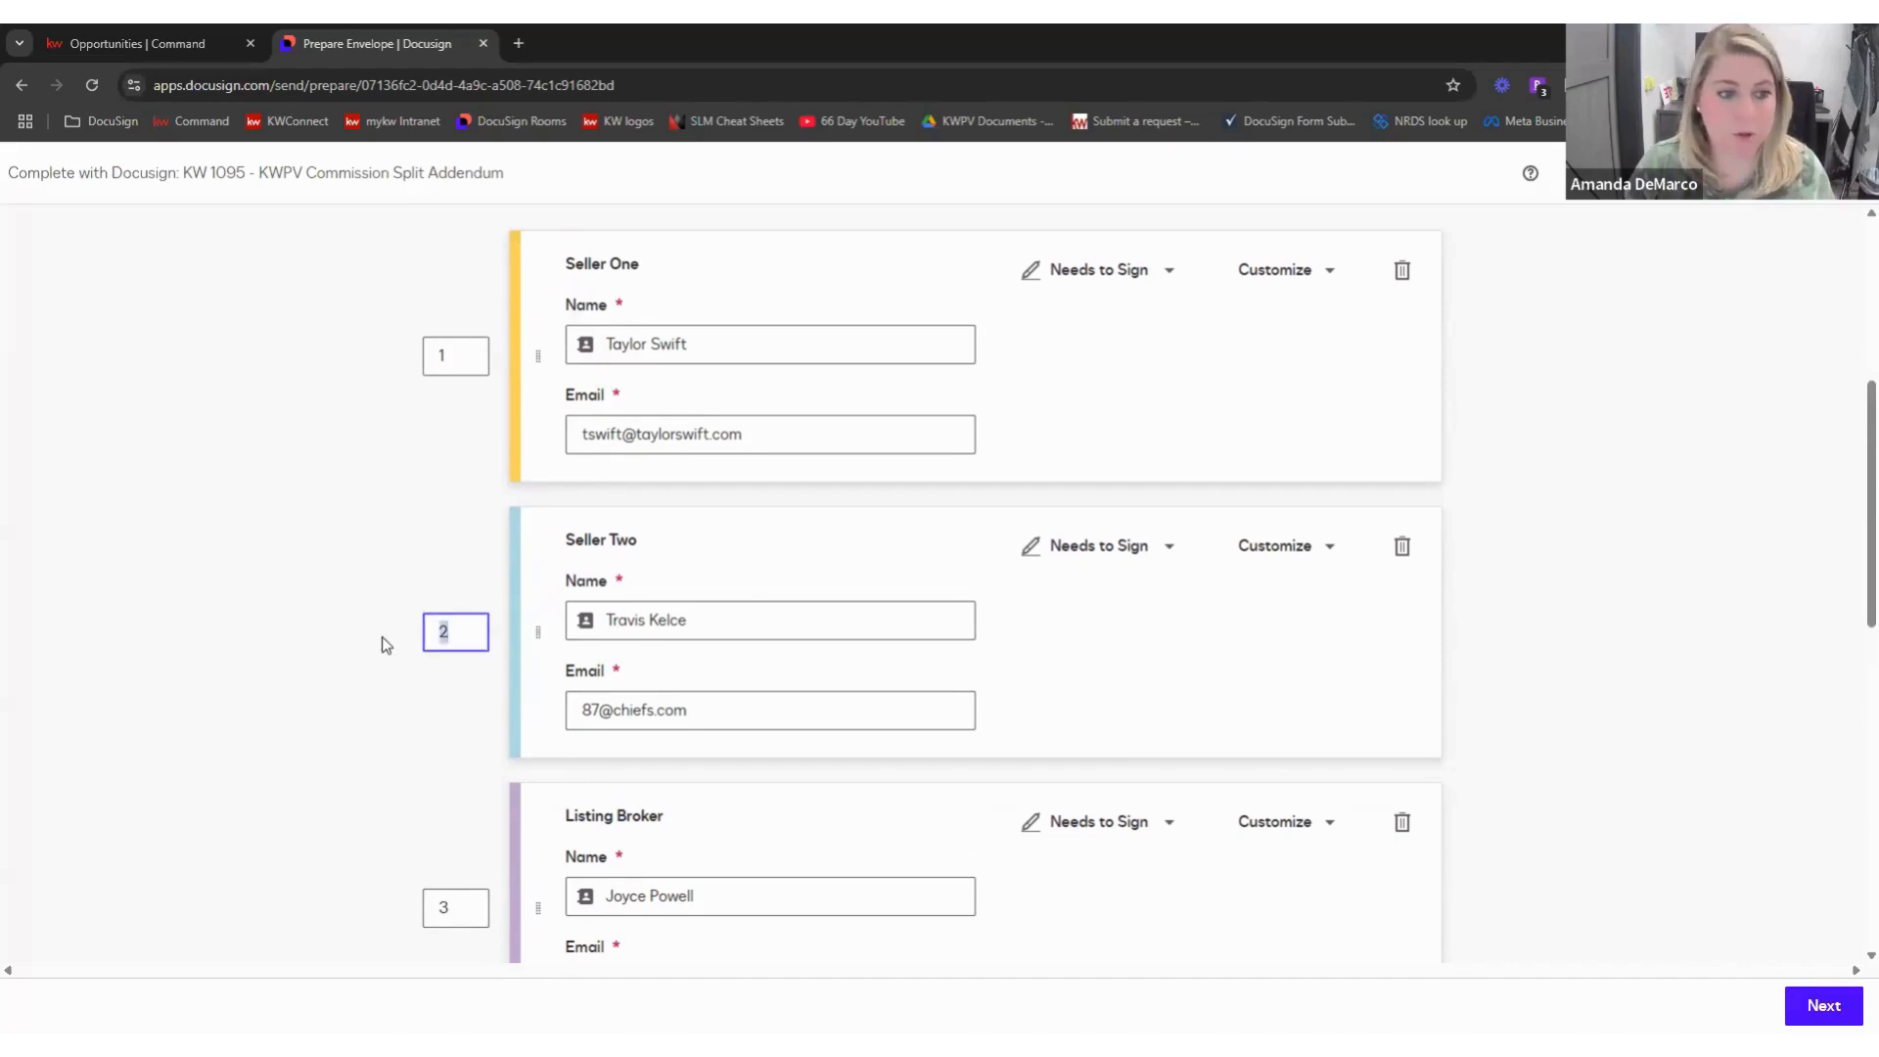
key("BackSpace")
type("1")
left_click(390, 636)
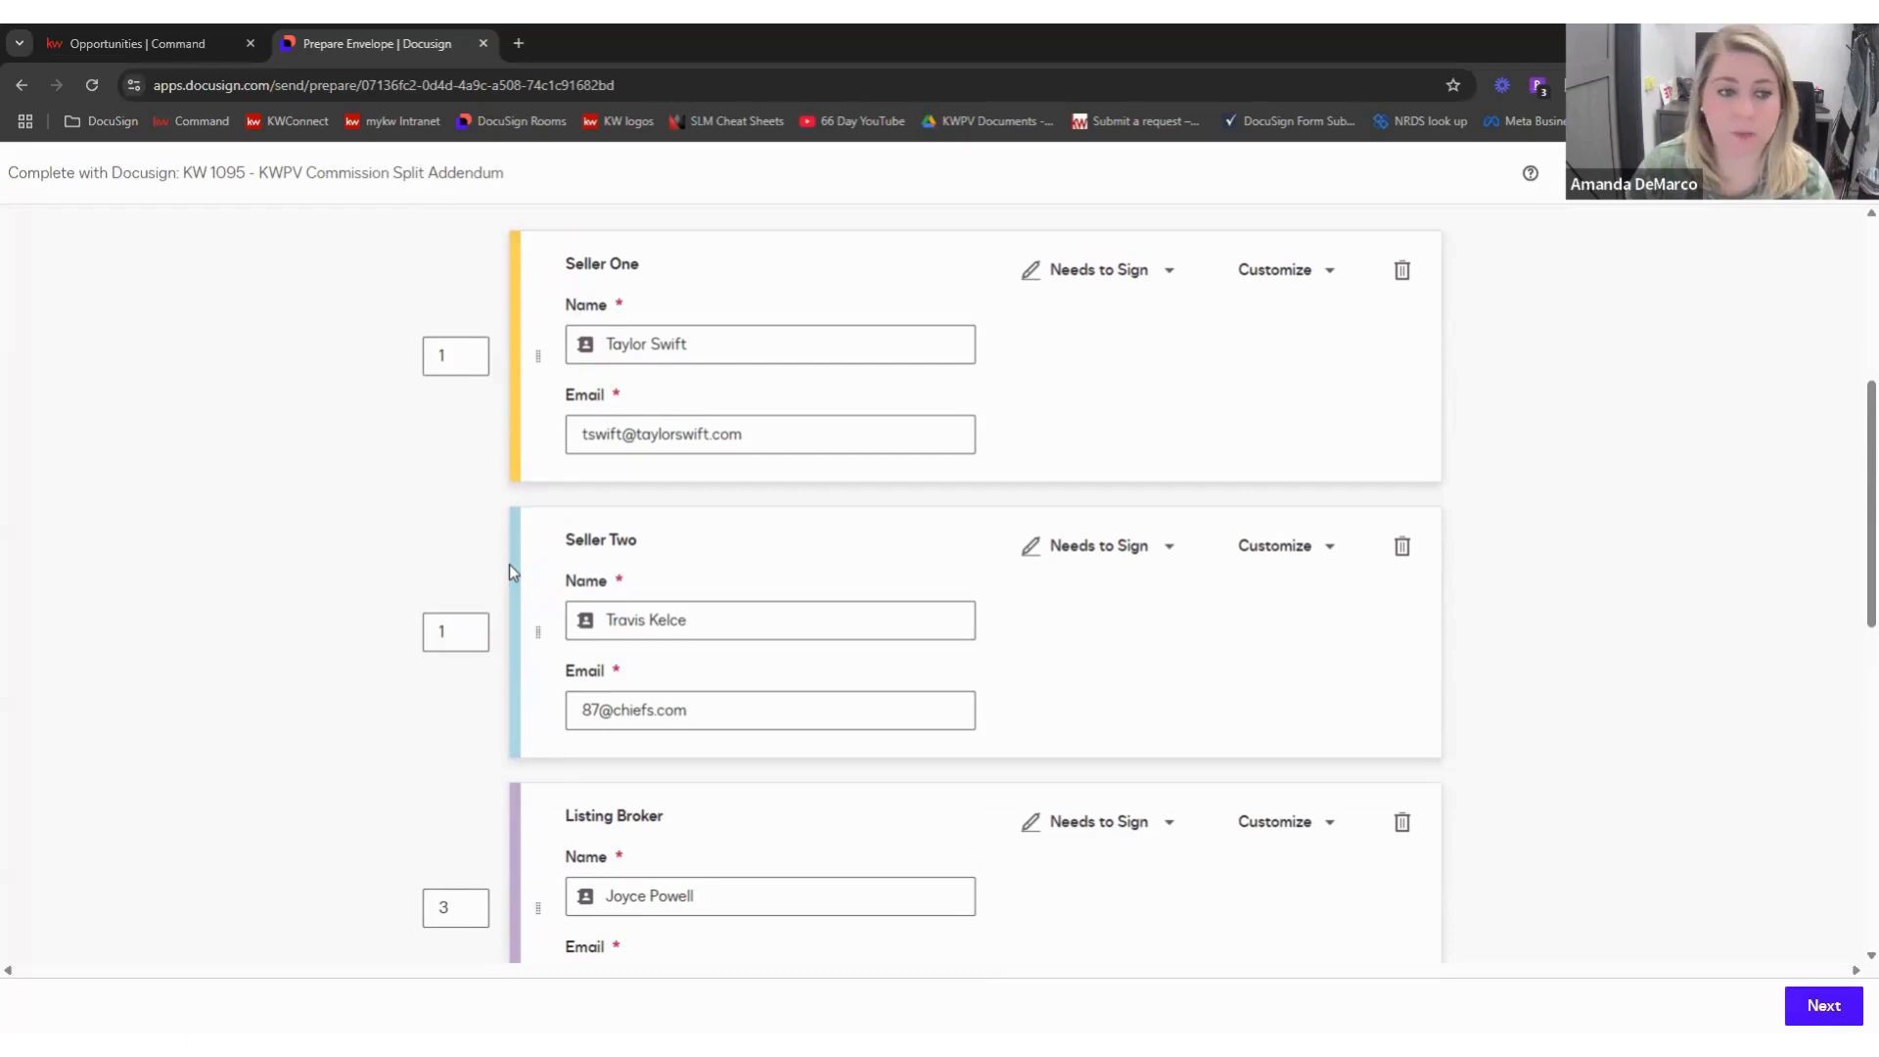
- Set the Listing Agent's signing order to 2
scroll(510, 564, "down", 3)
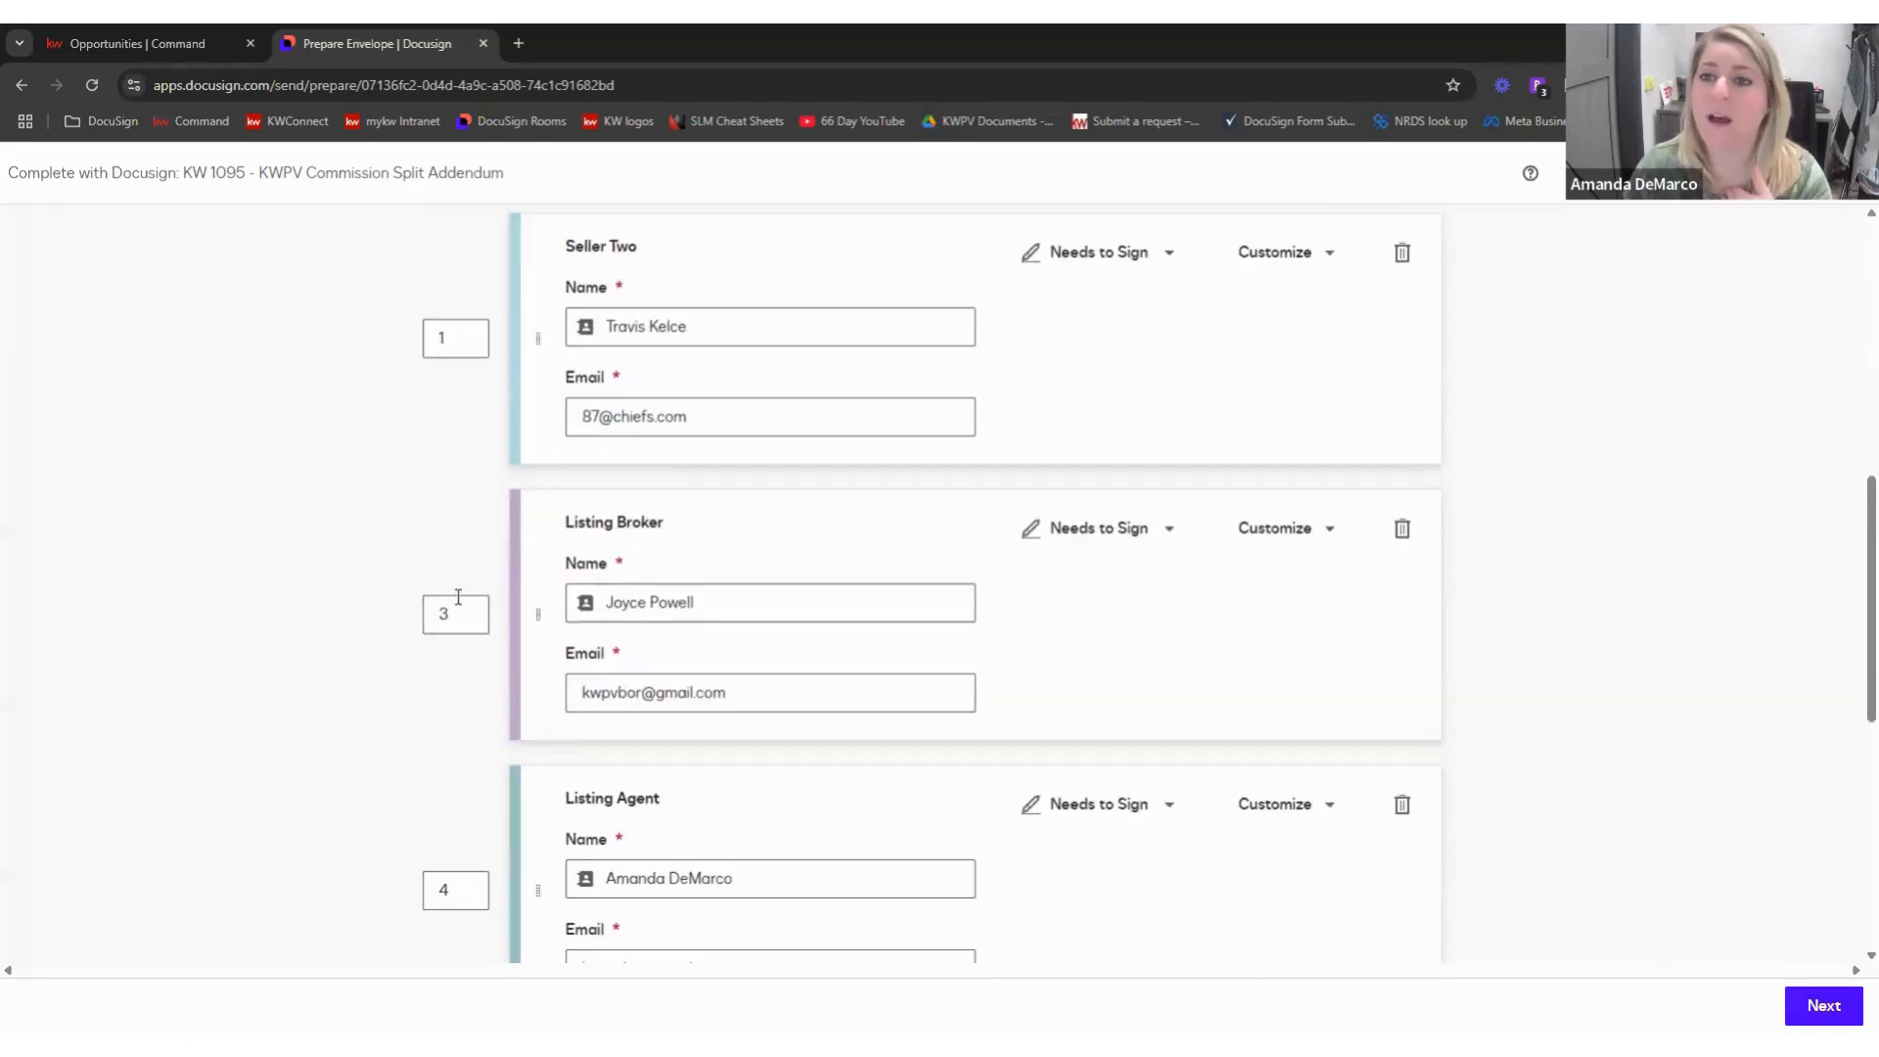
scroll(445, 597, "down", 1)
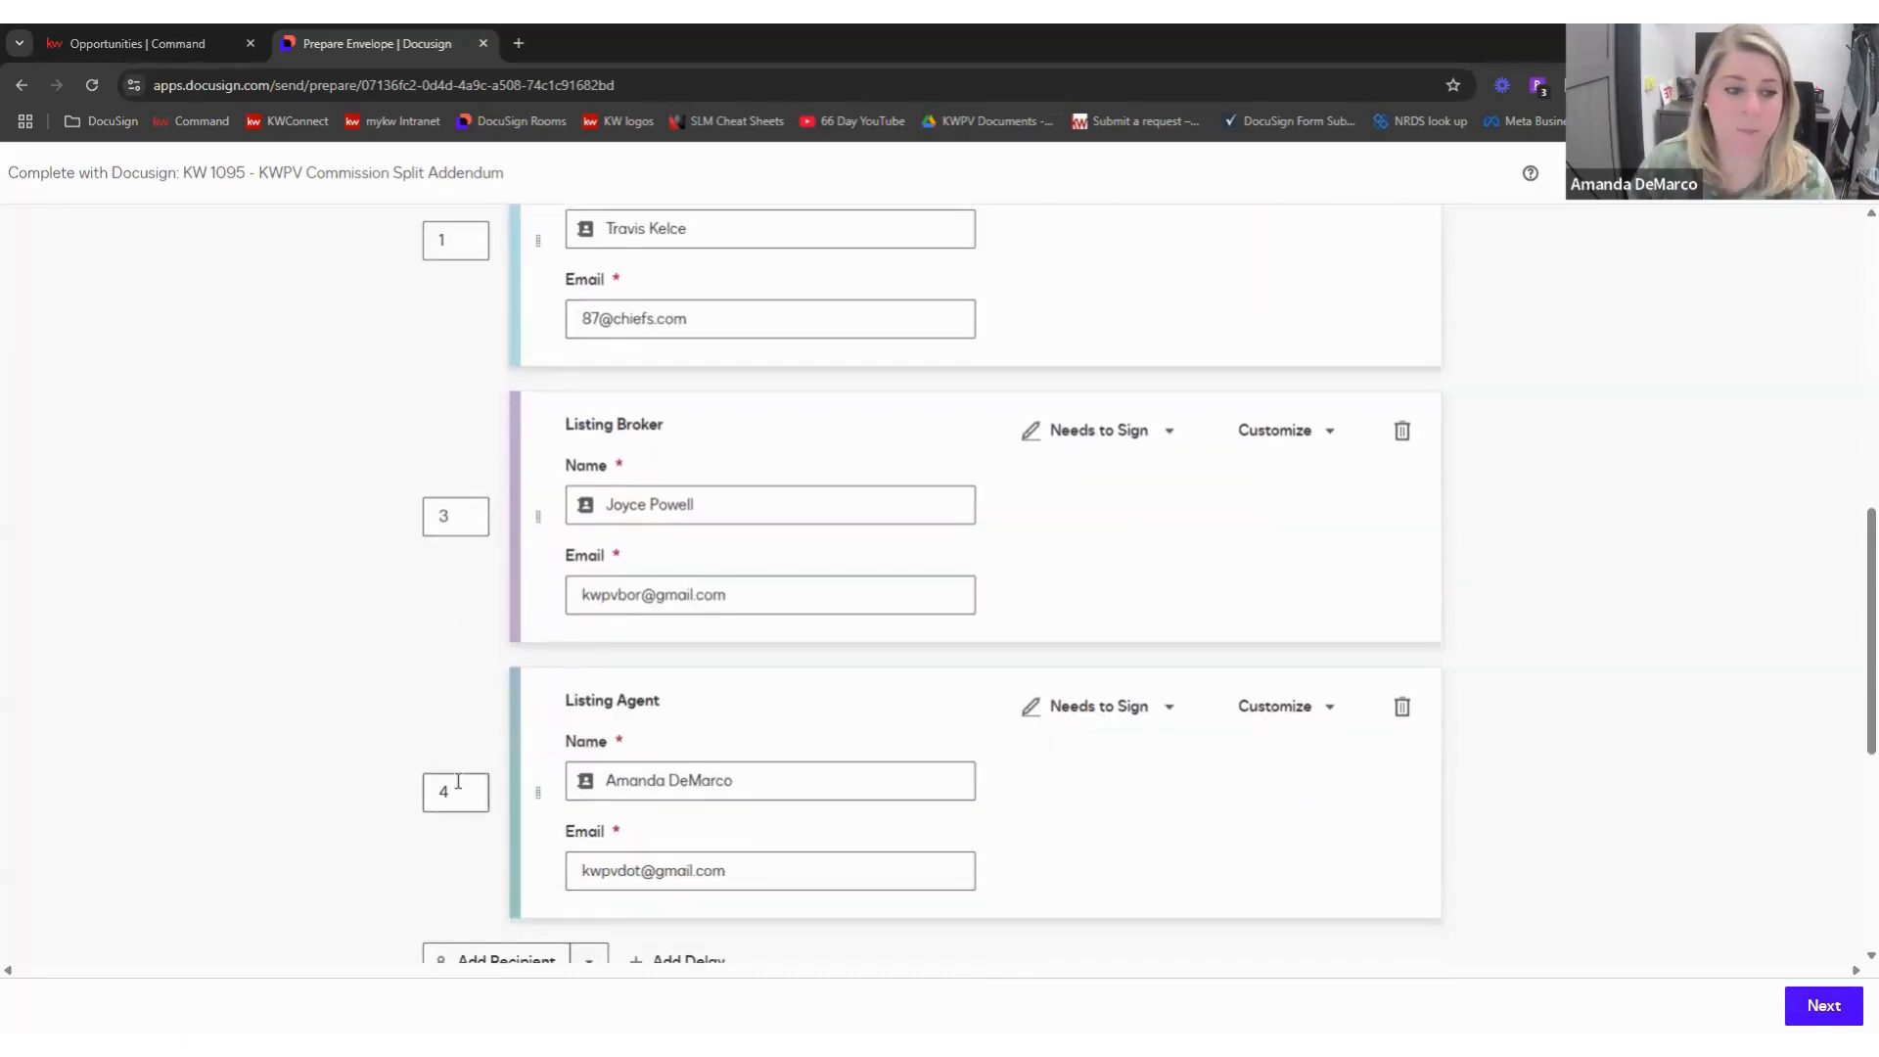
double_click(431, 788)
type("2")
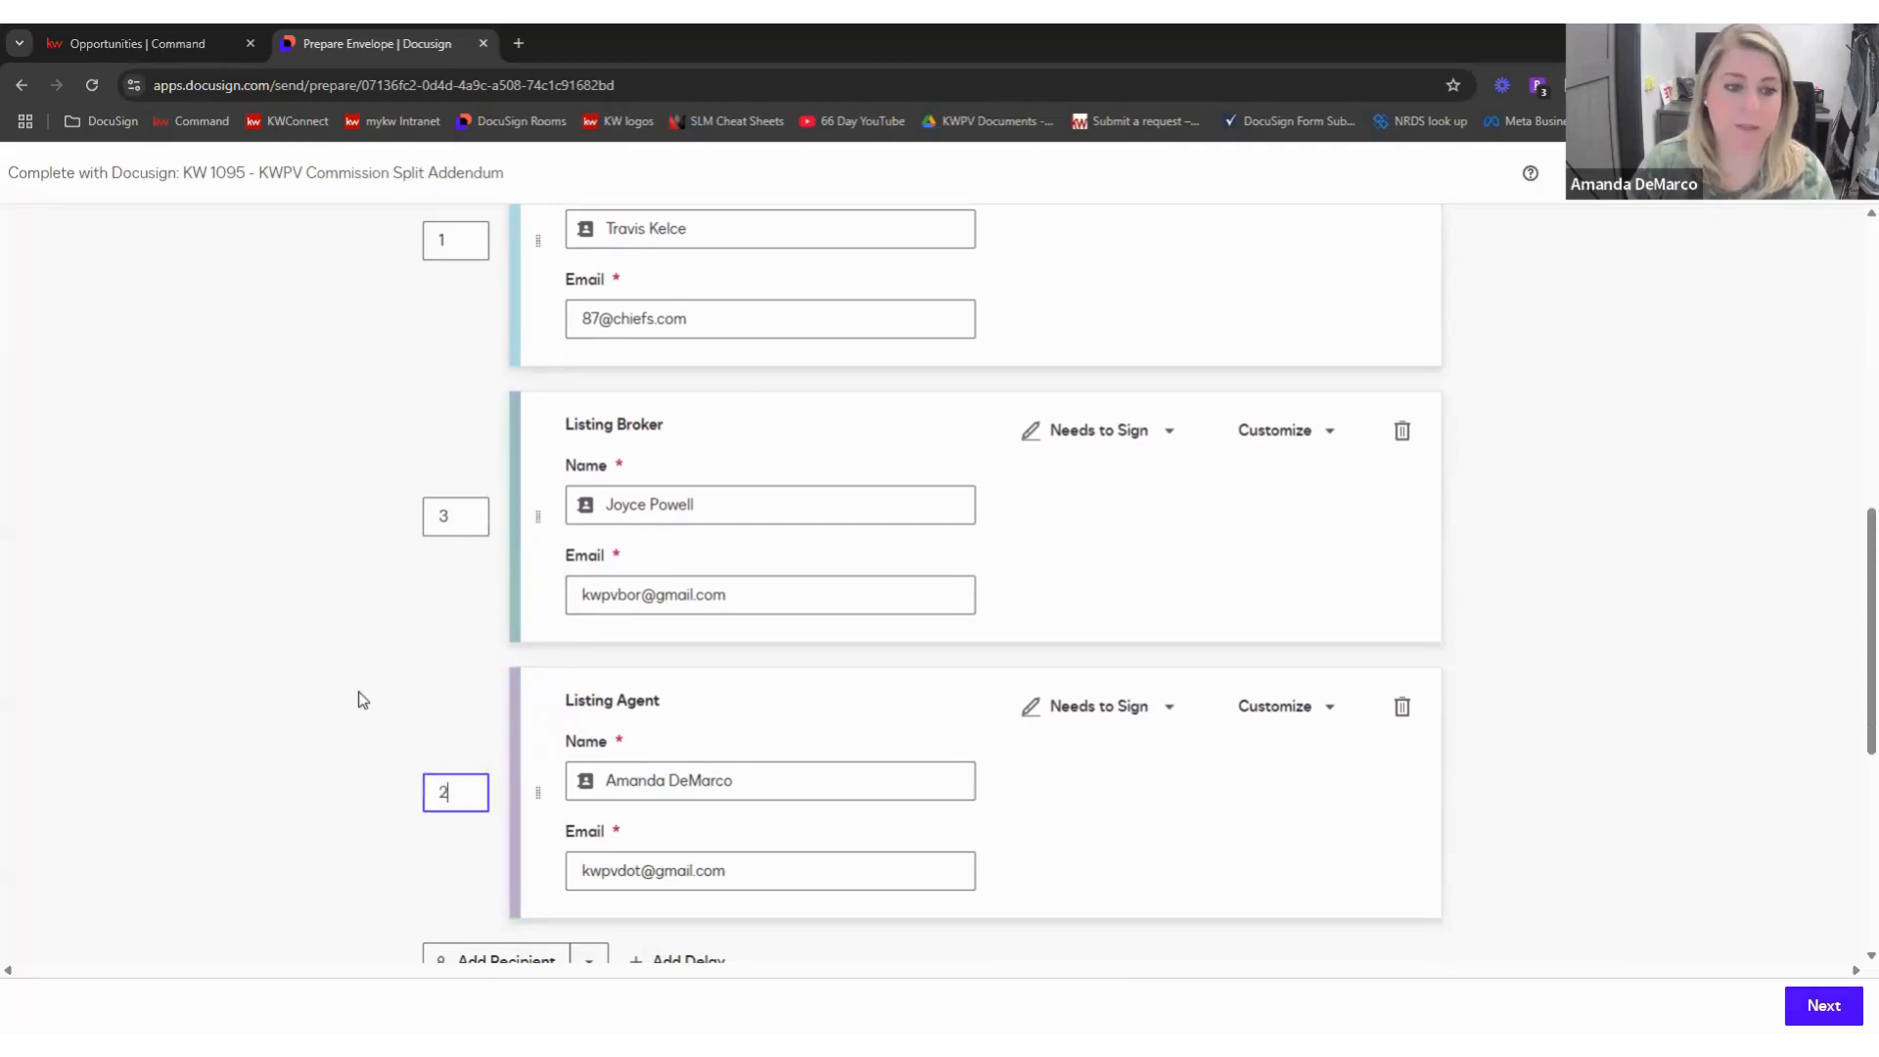
left_click(358, 691)
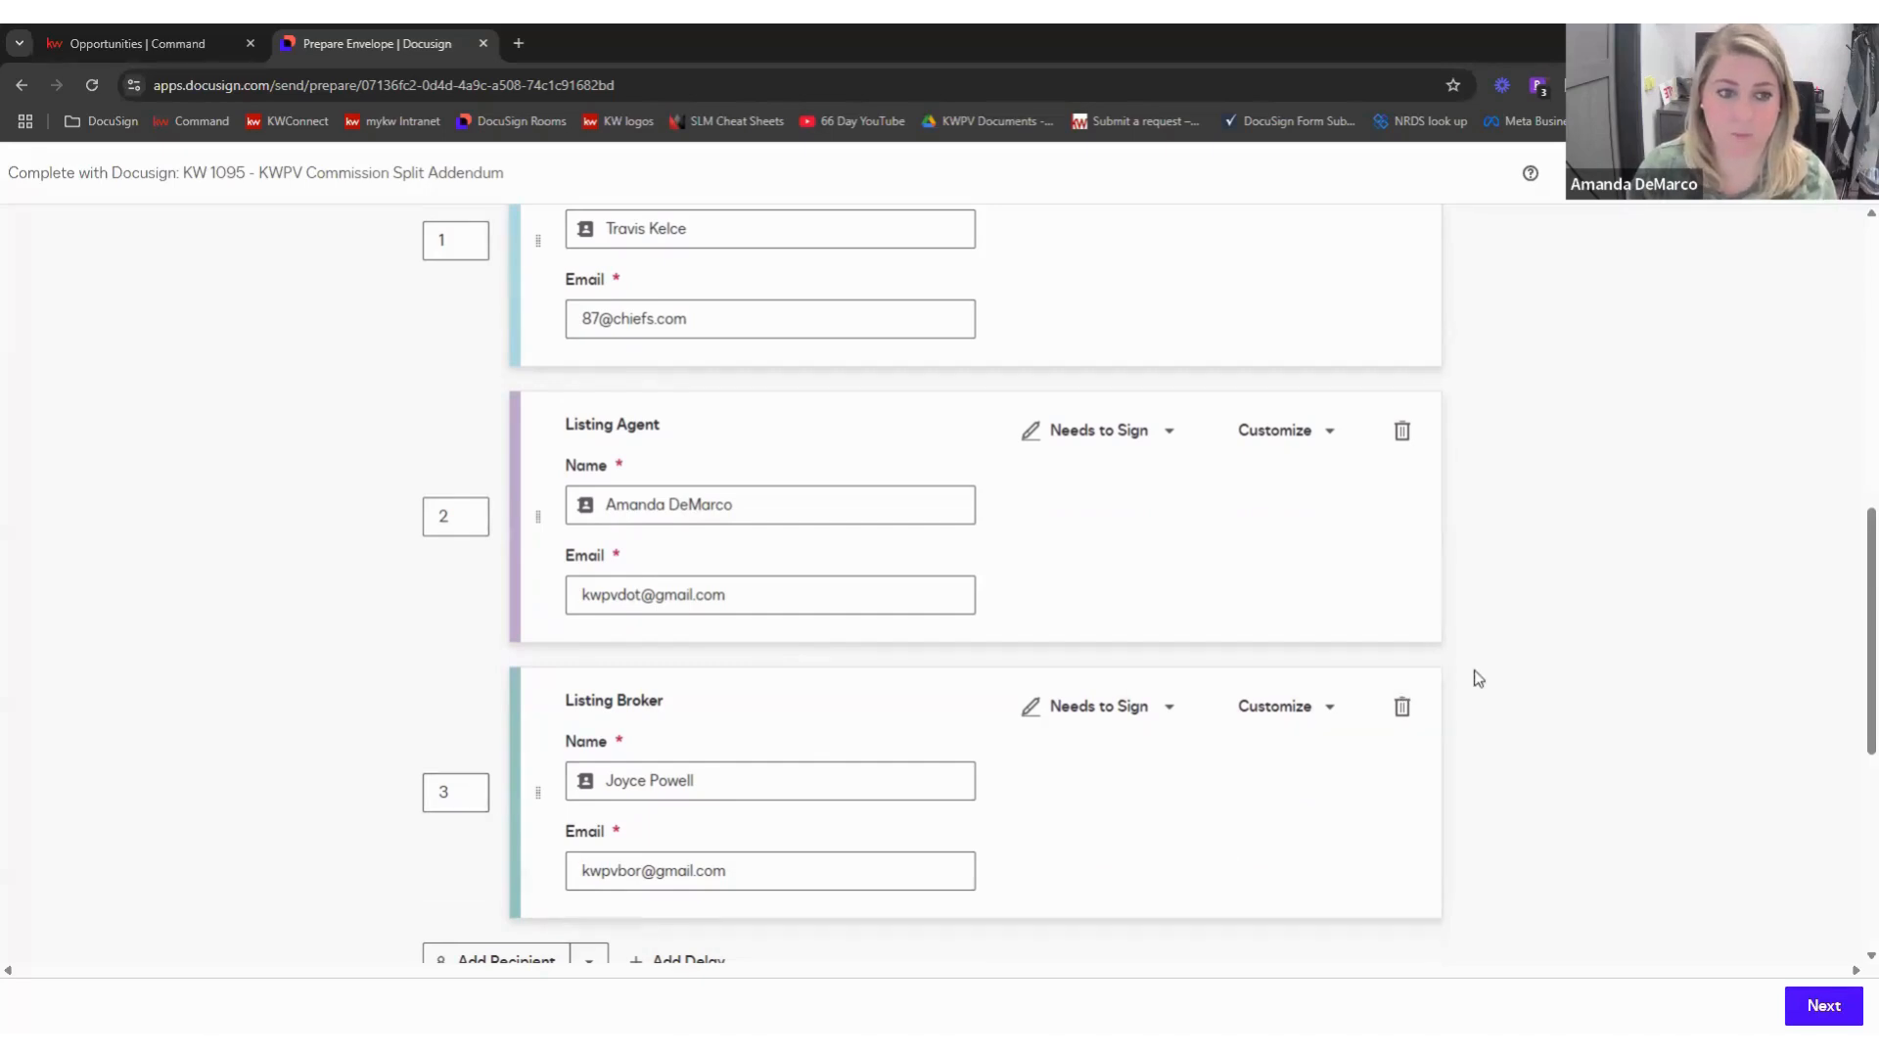
- Check Seller One's role options without changes, then continue to the add-fields page
scroll(1476, 697, "up", 2)
scroll(1334, 650, "up", 2)
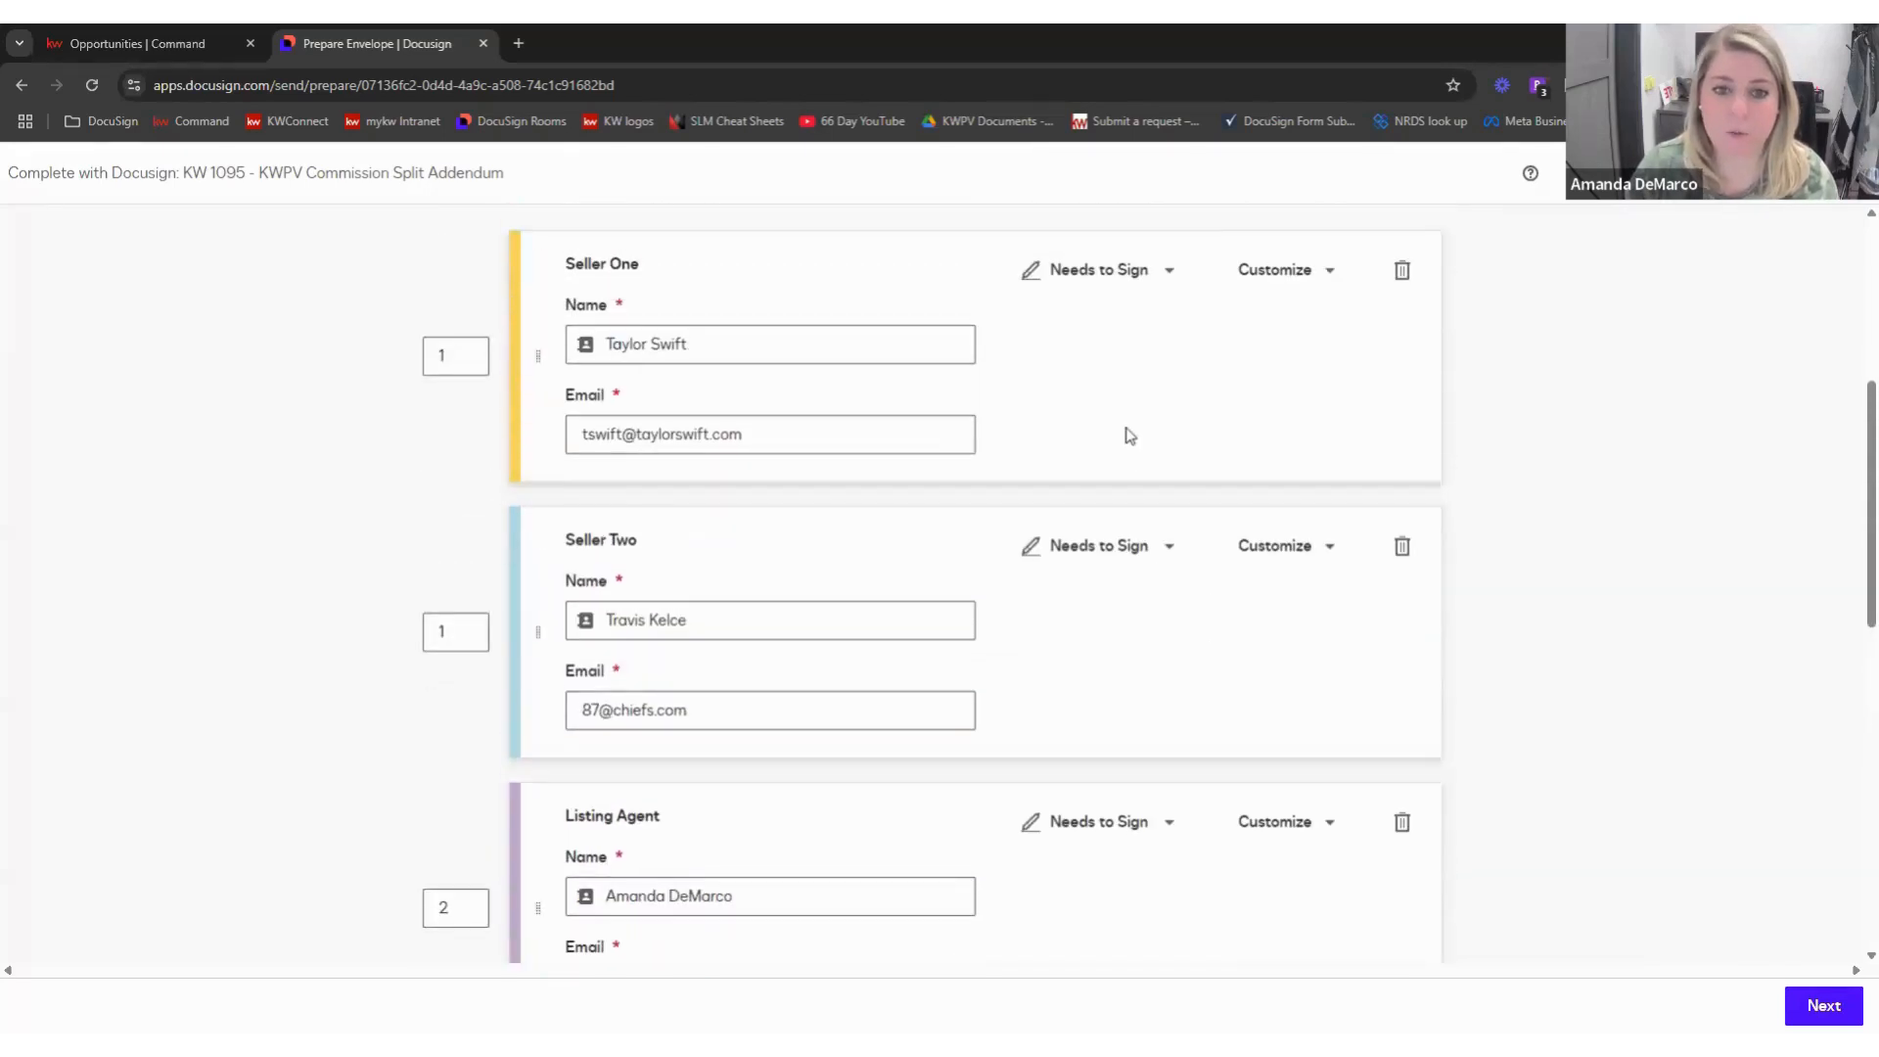
left_click(1171, 274)
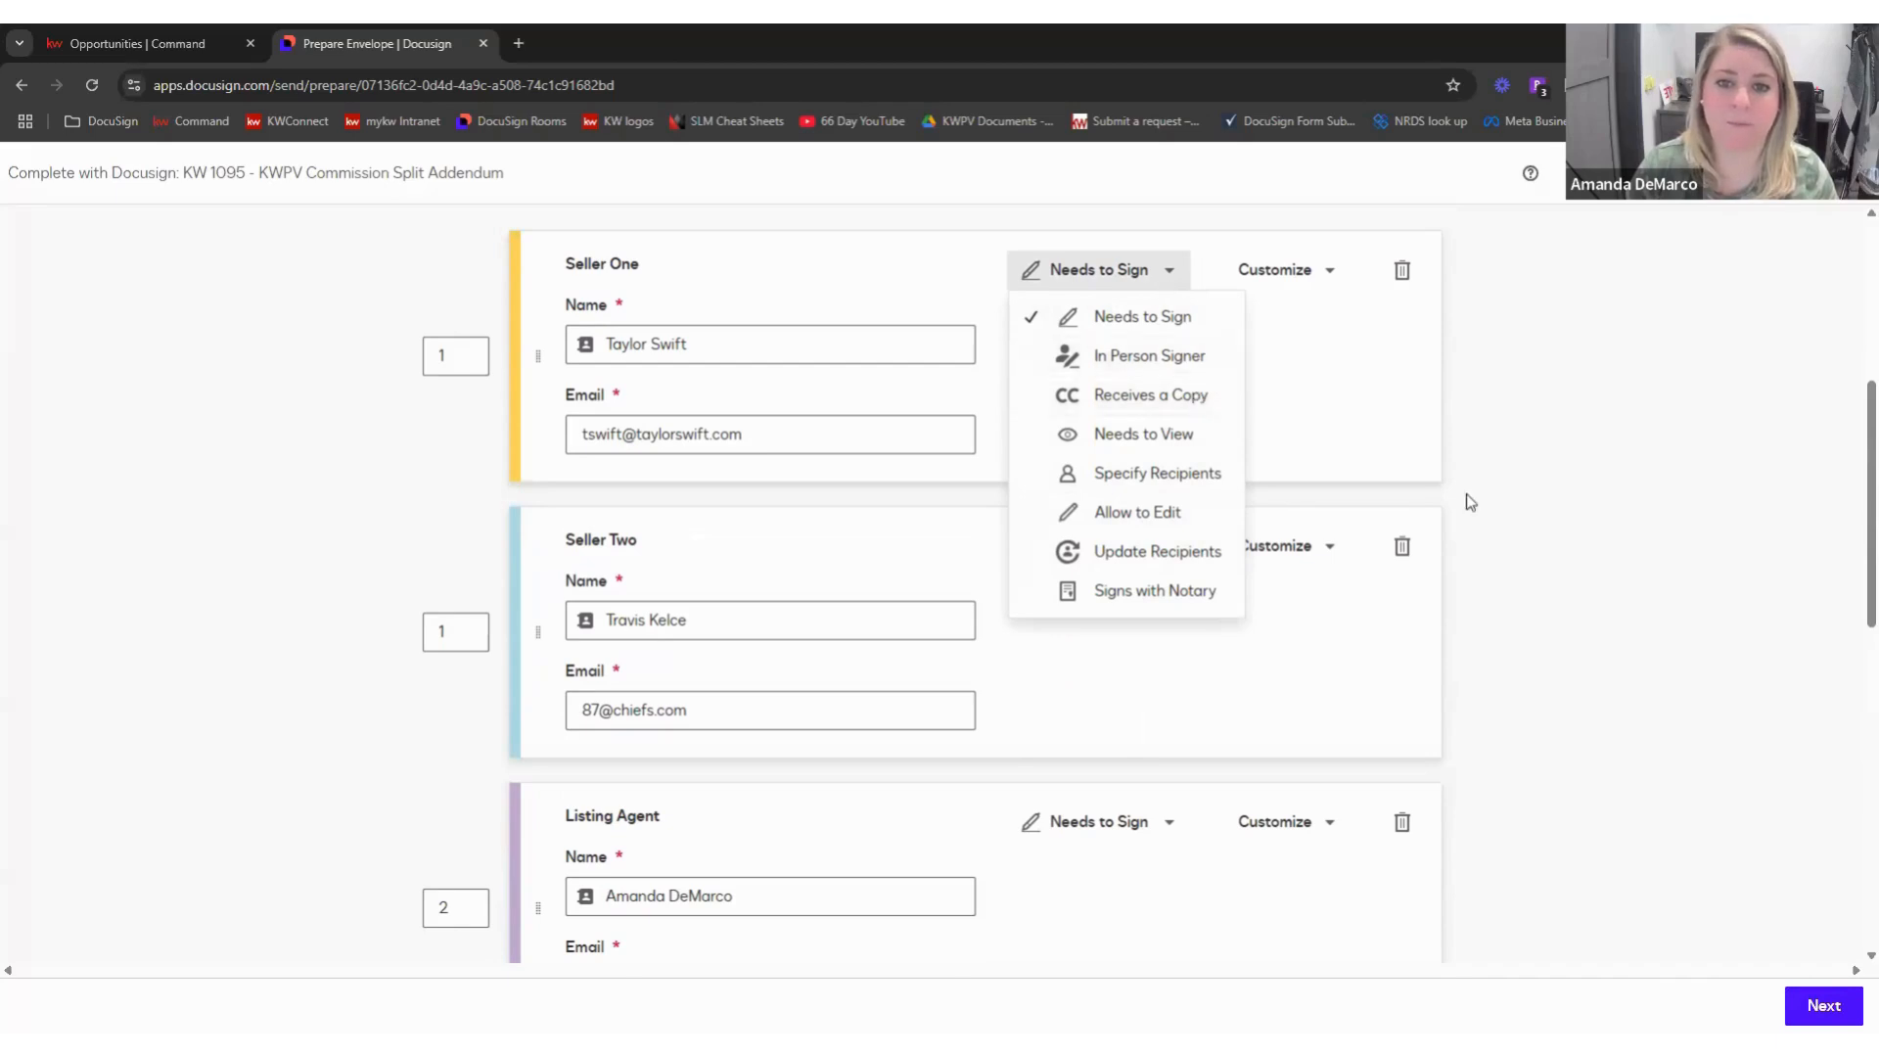
left_click(509, 395)
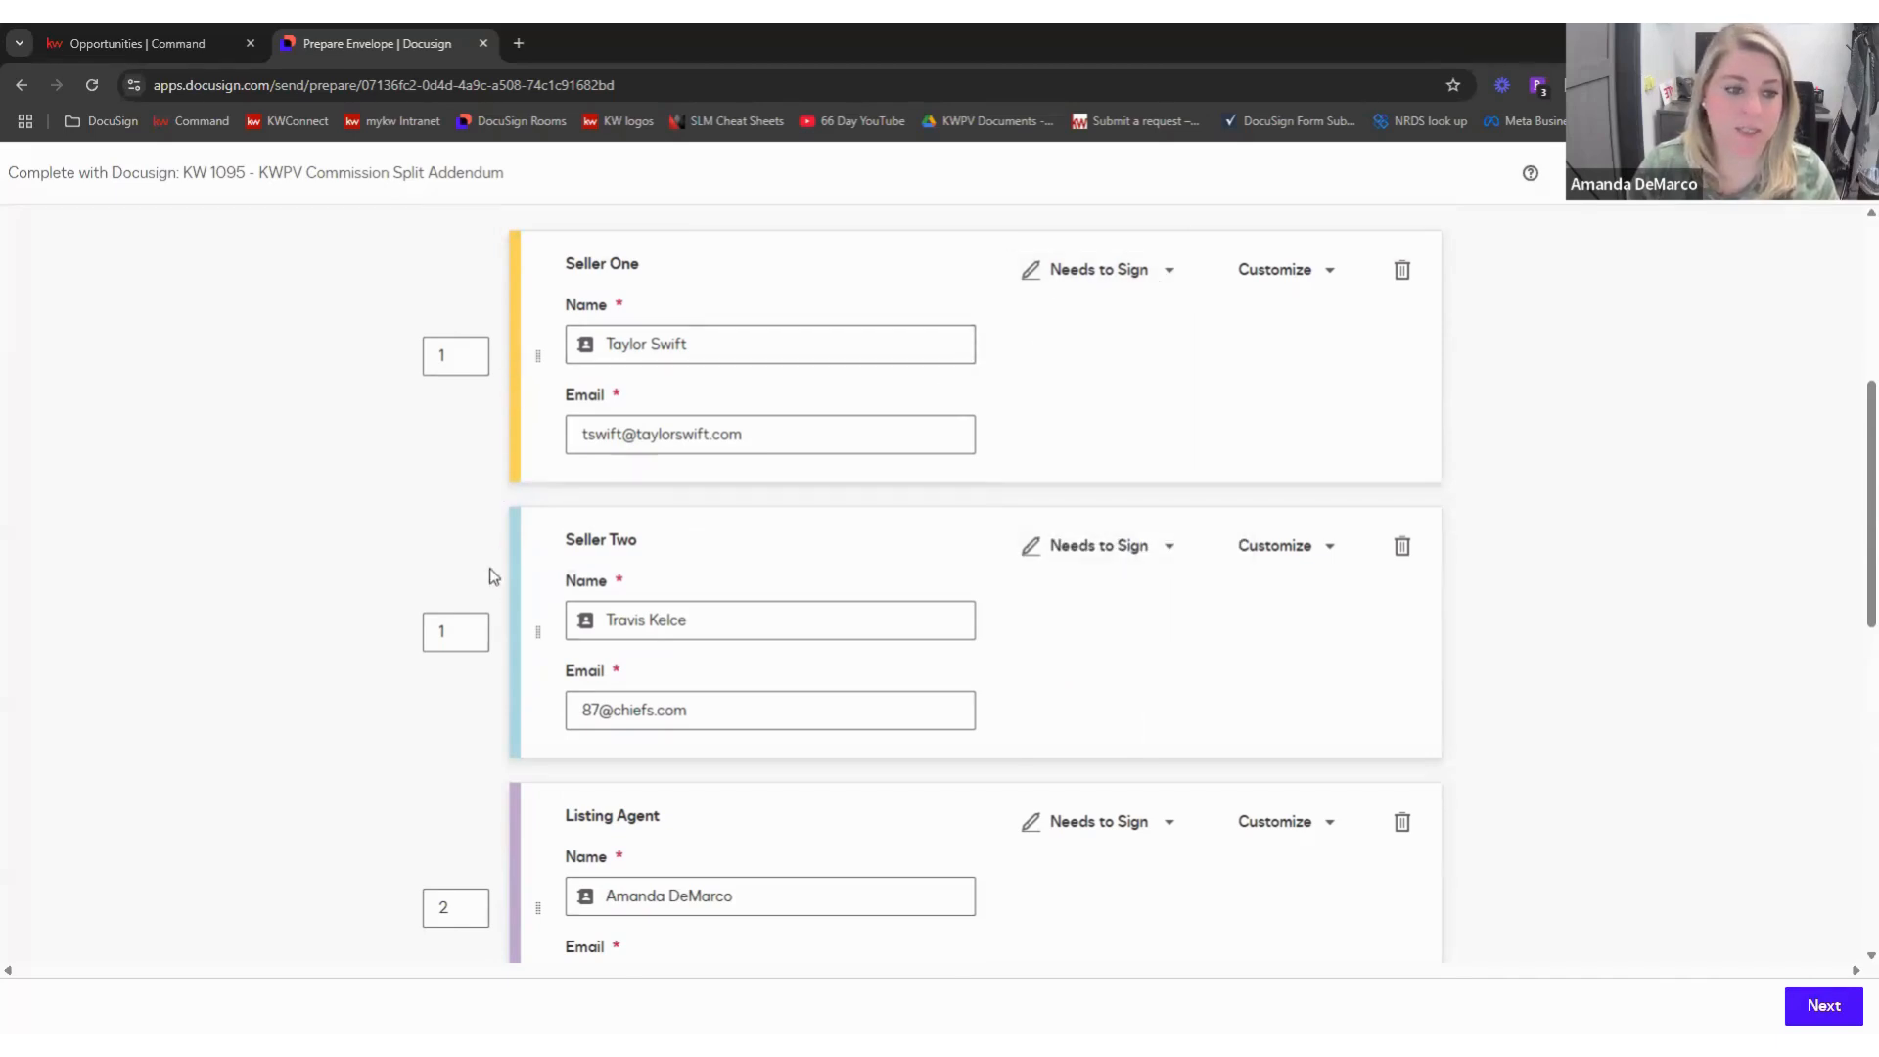
scroll(498, 696, "down", 4)
scroll(534, 699, "down", 5)
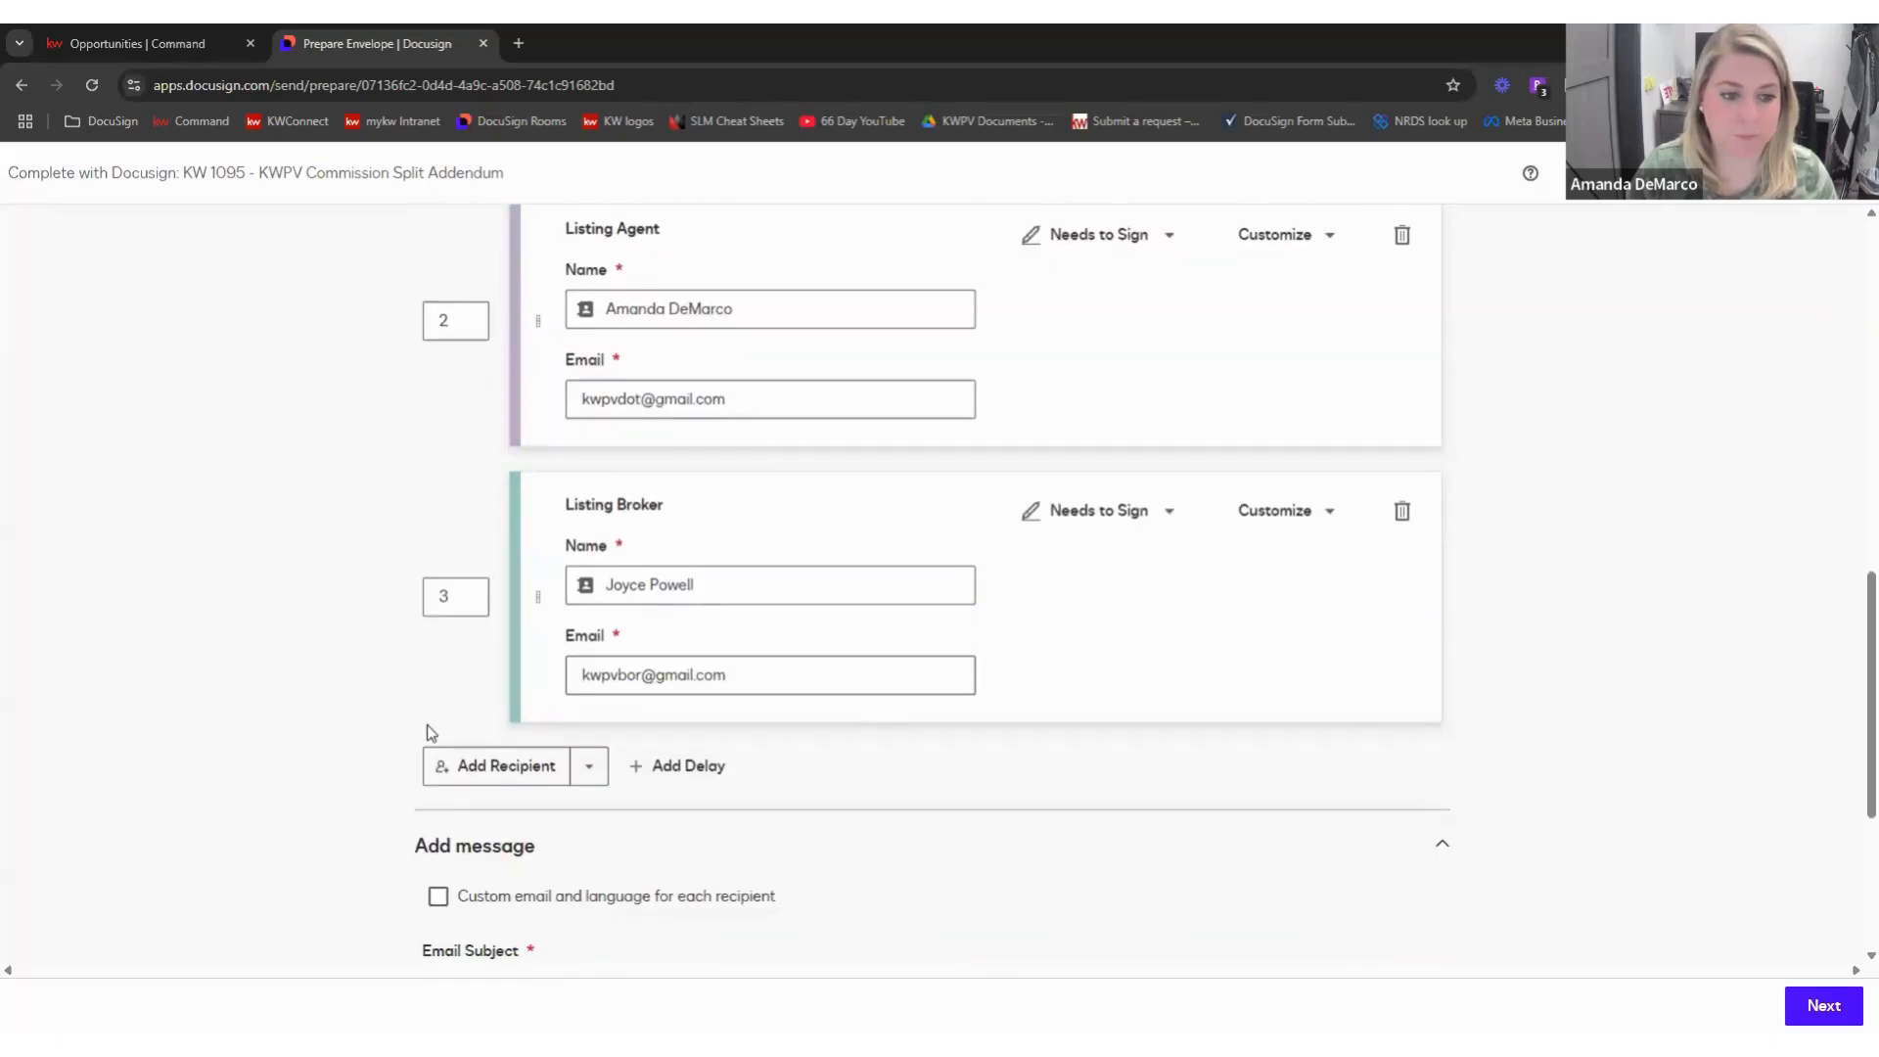
left_click(1823, 1004)
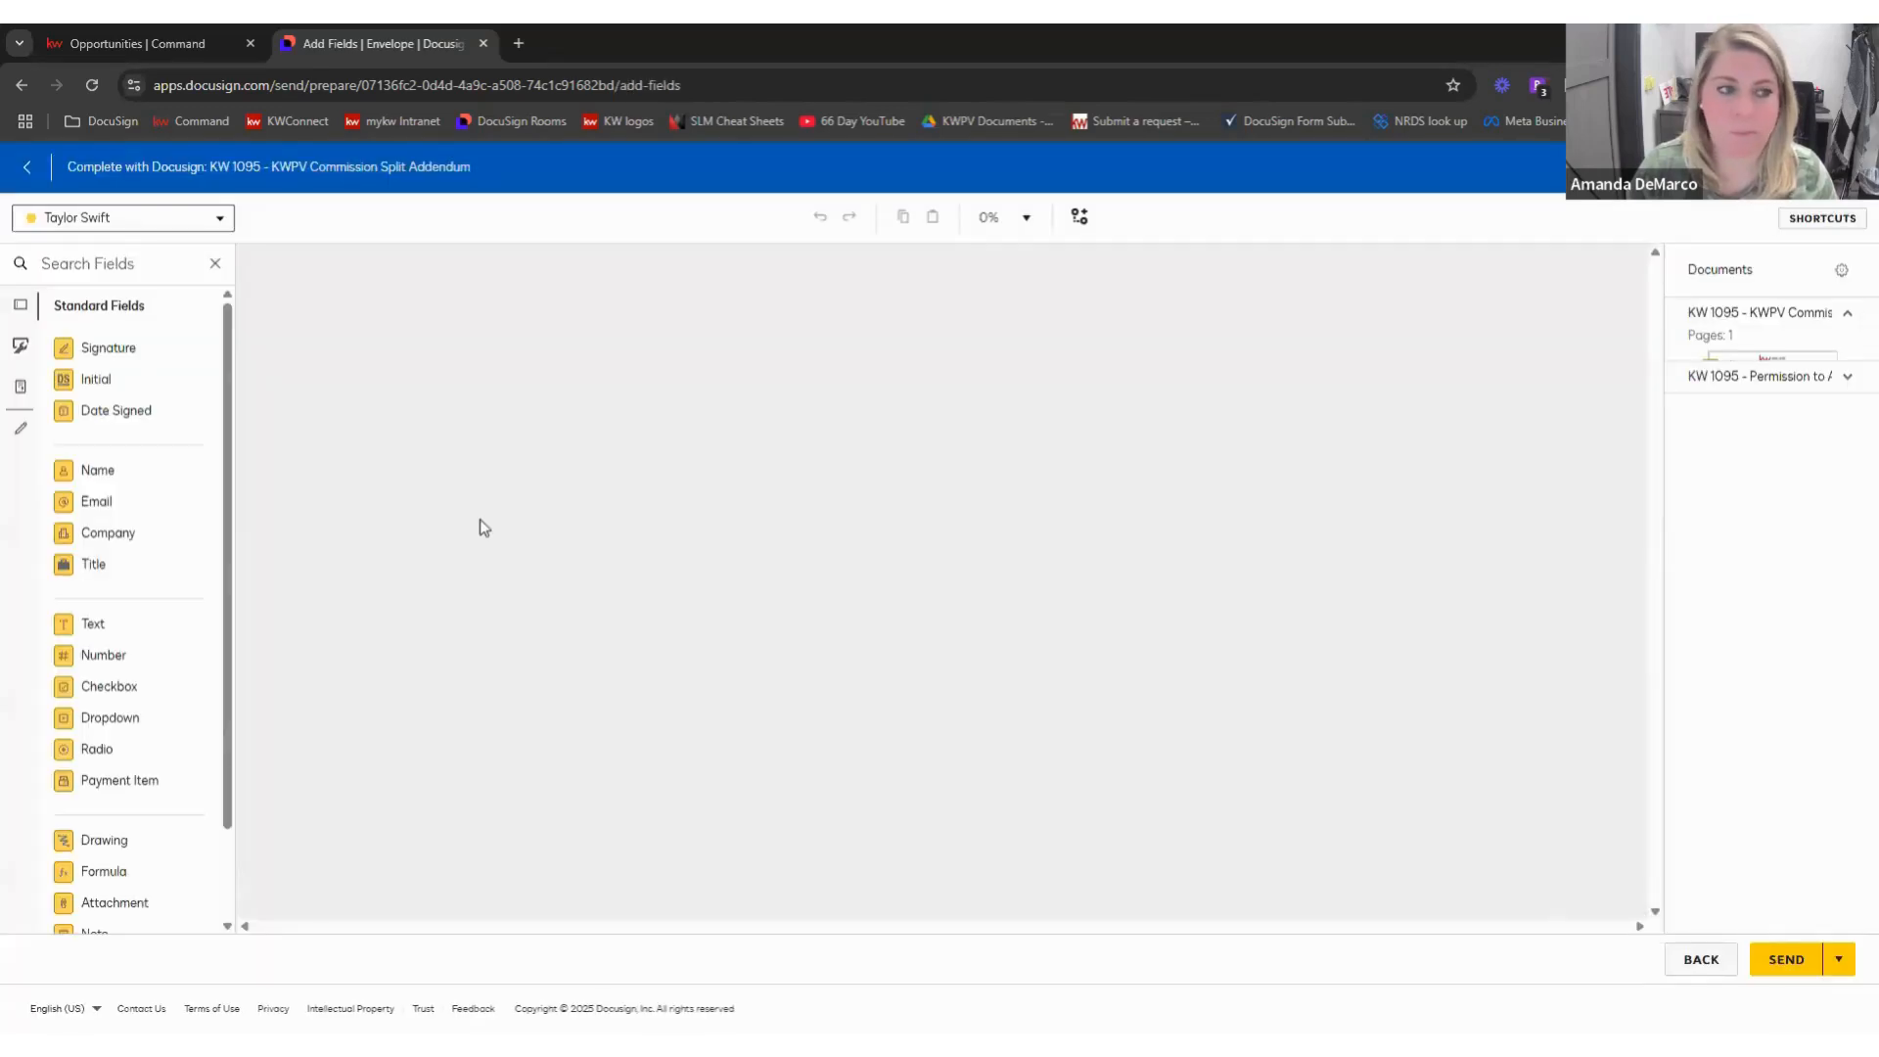
- Try placing an extra signature and Date Signed field near the footer, then undo both
scroll(988, 413, "down", 5)
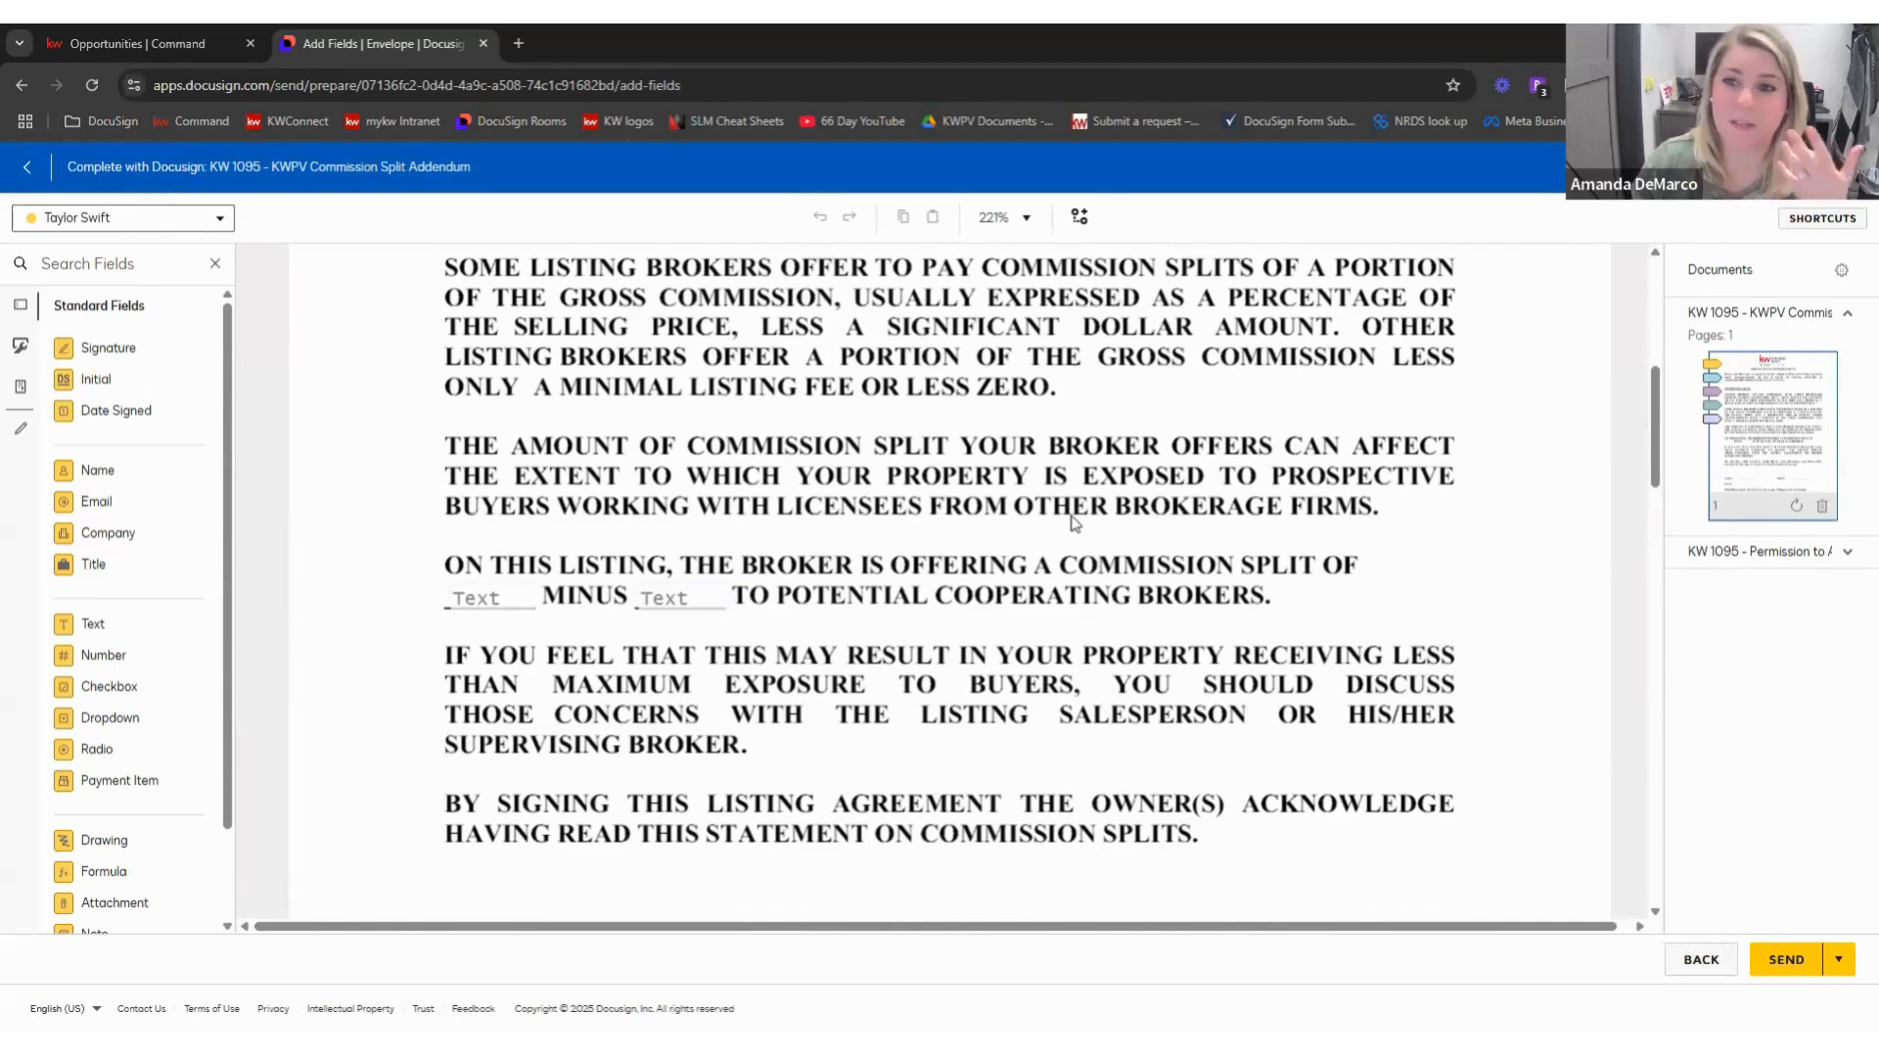
scroll(1076, 519, "down", 5)
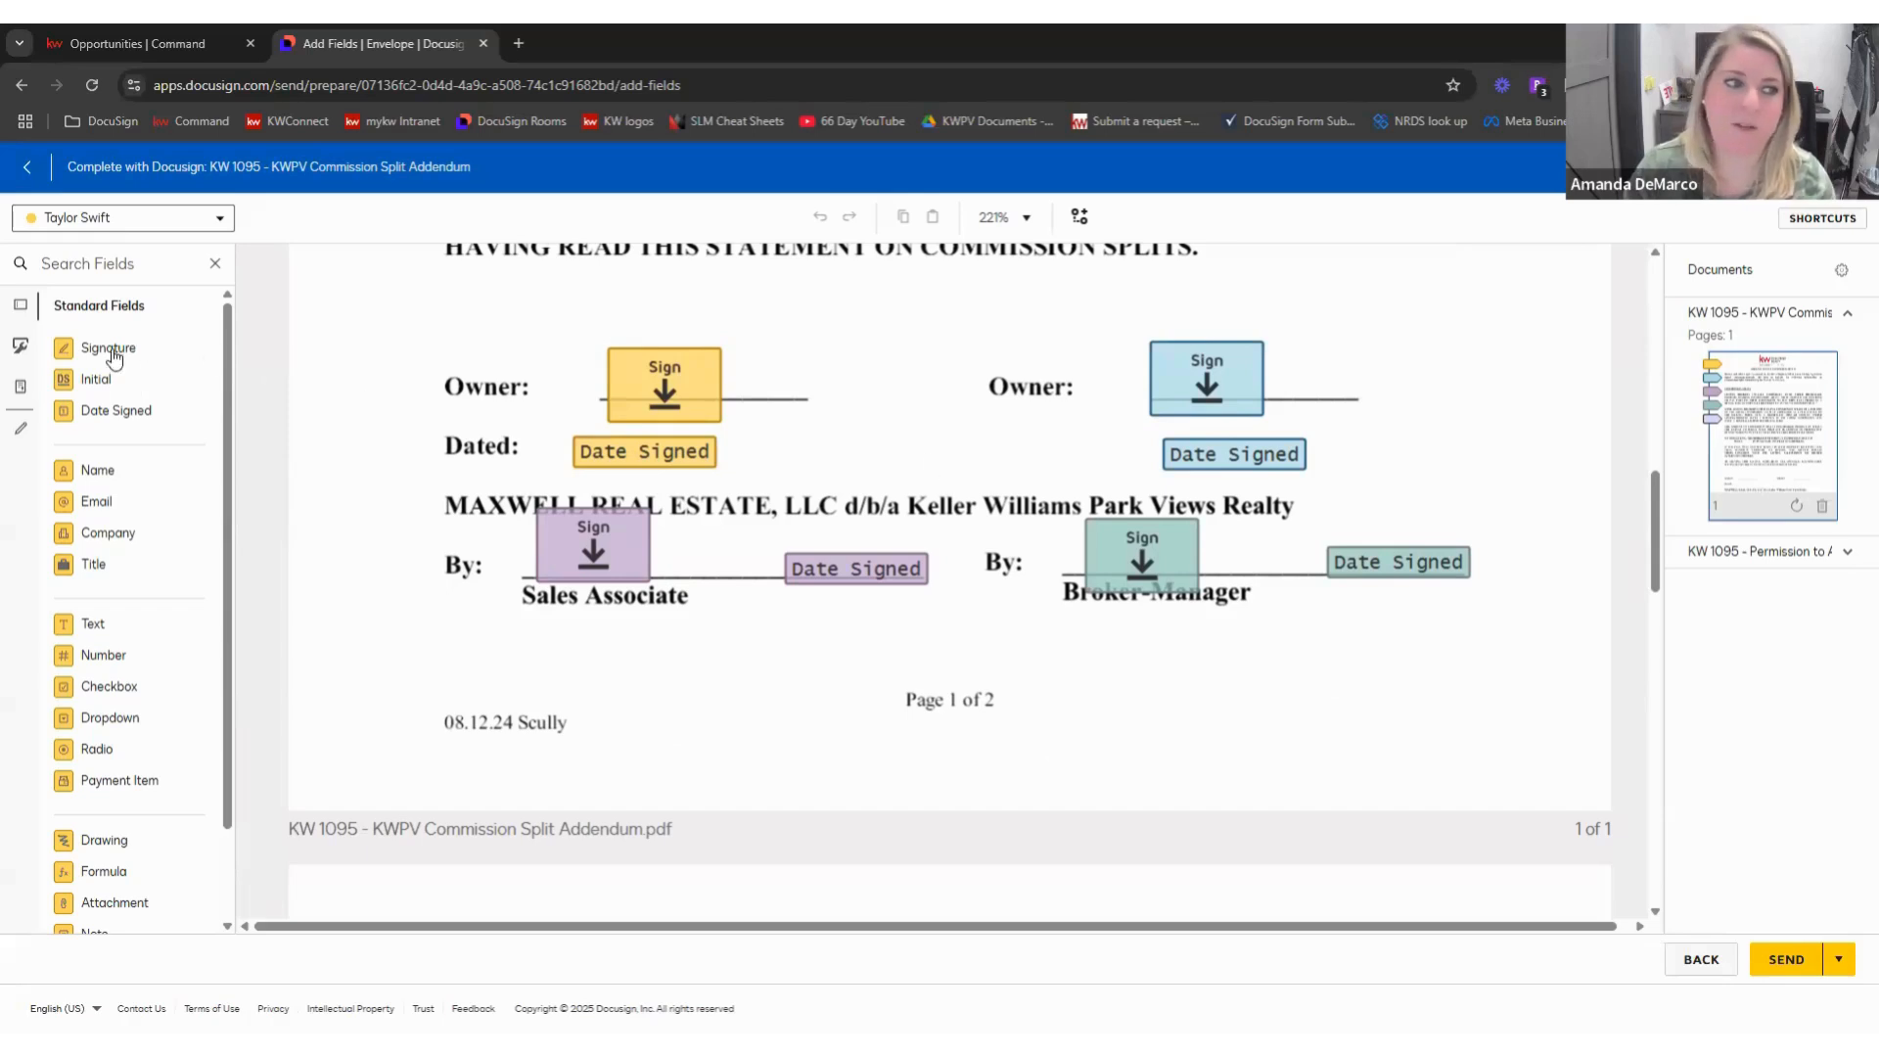
mouse_move(114, 352)
left_mouse_down()
mouse_move(747, 344)
mouse_move(867, 414)
mouse_move(925, 666)
left_mouse_up()
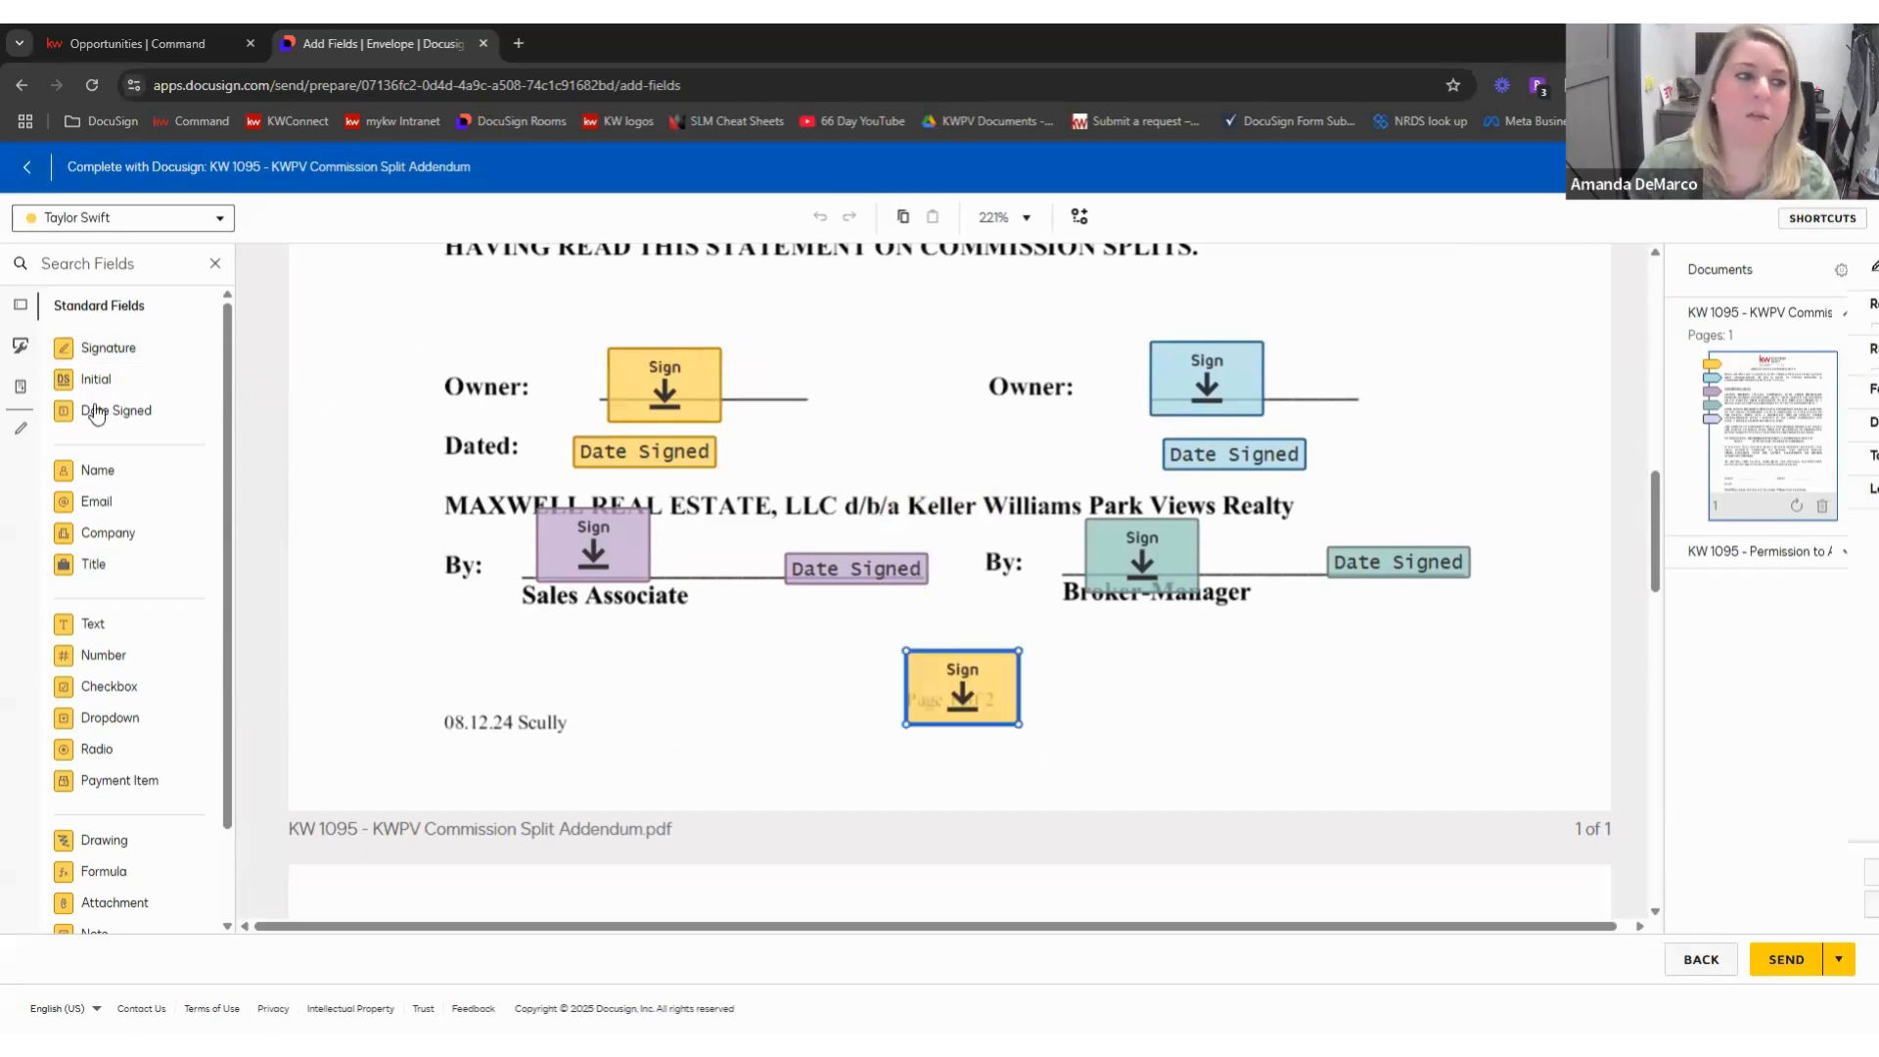
left_click_drag(782, 499, 1186, 706)
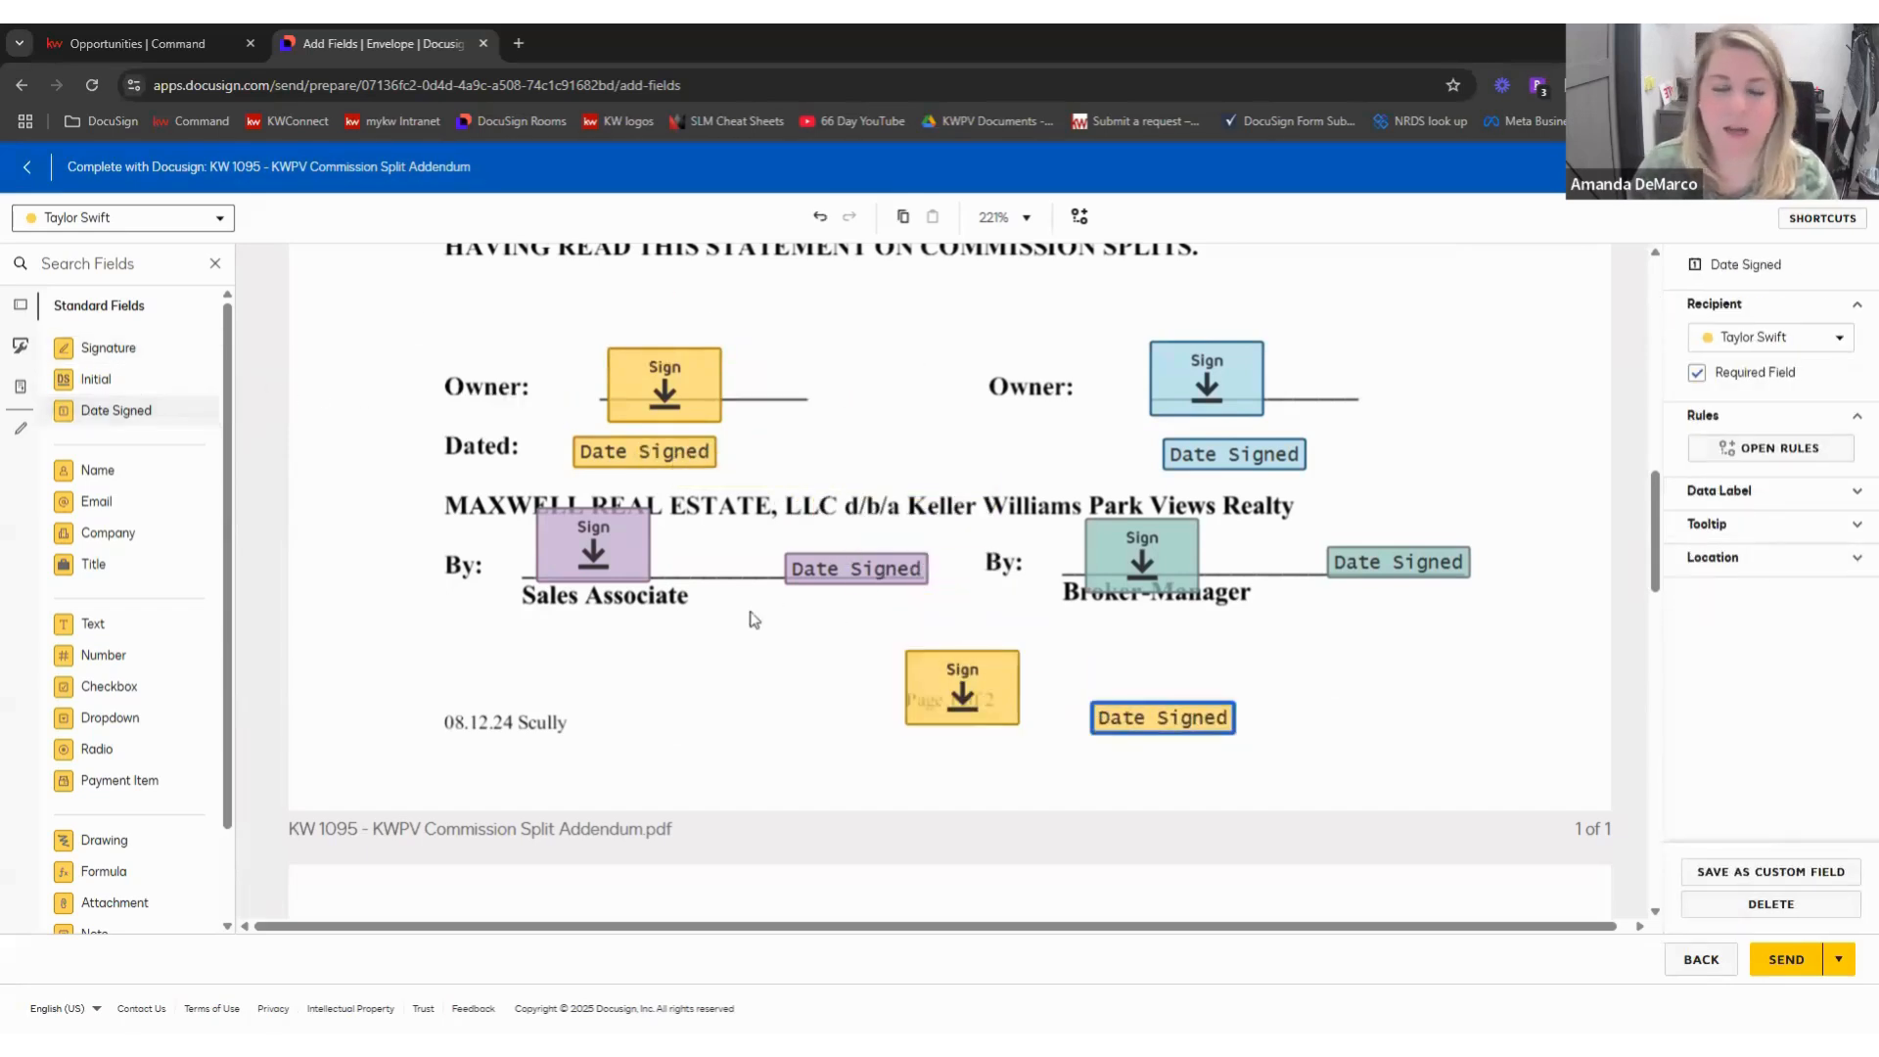
key("ctrl+z")
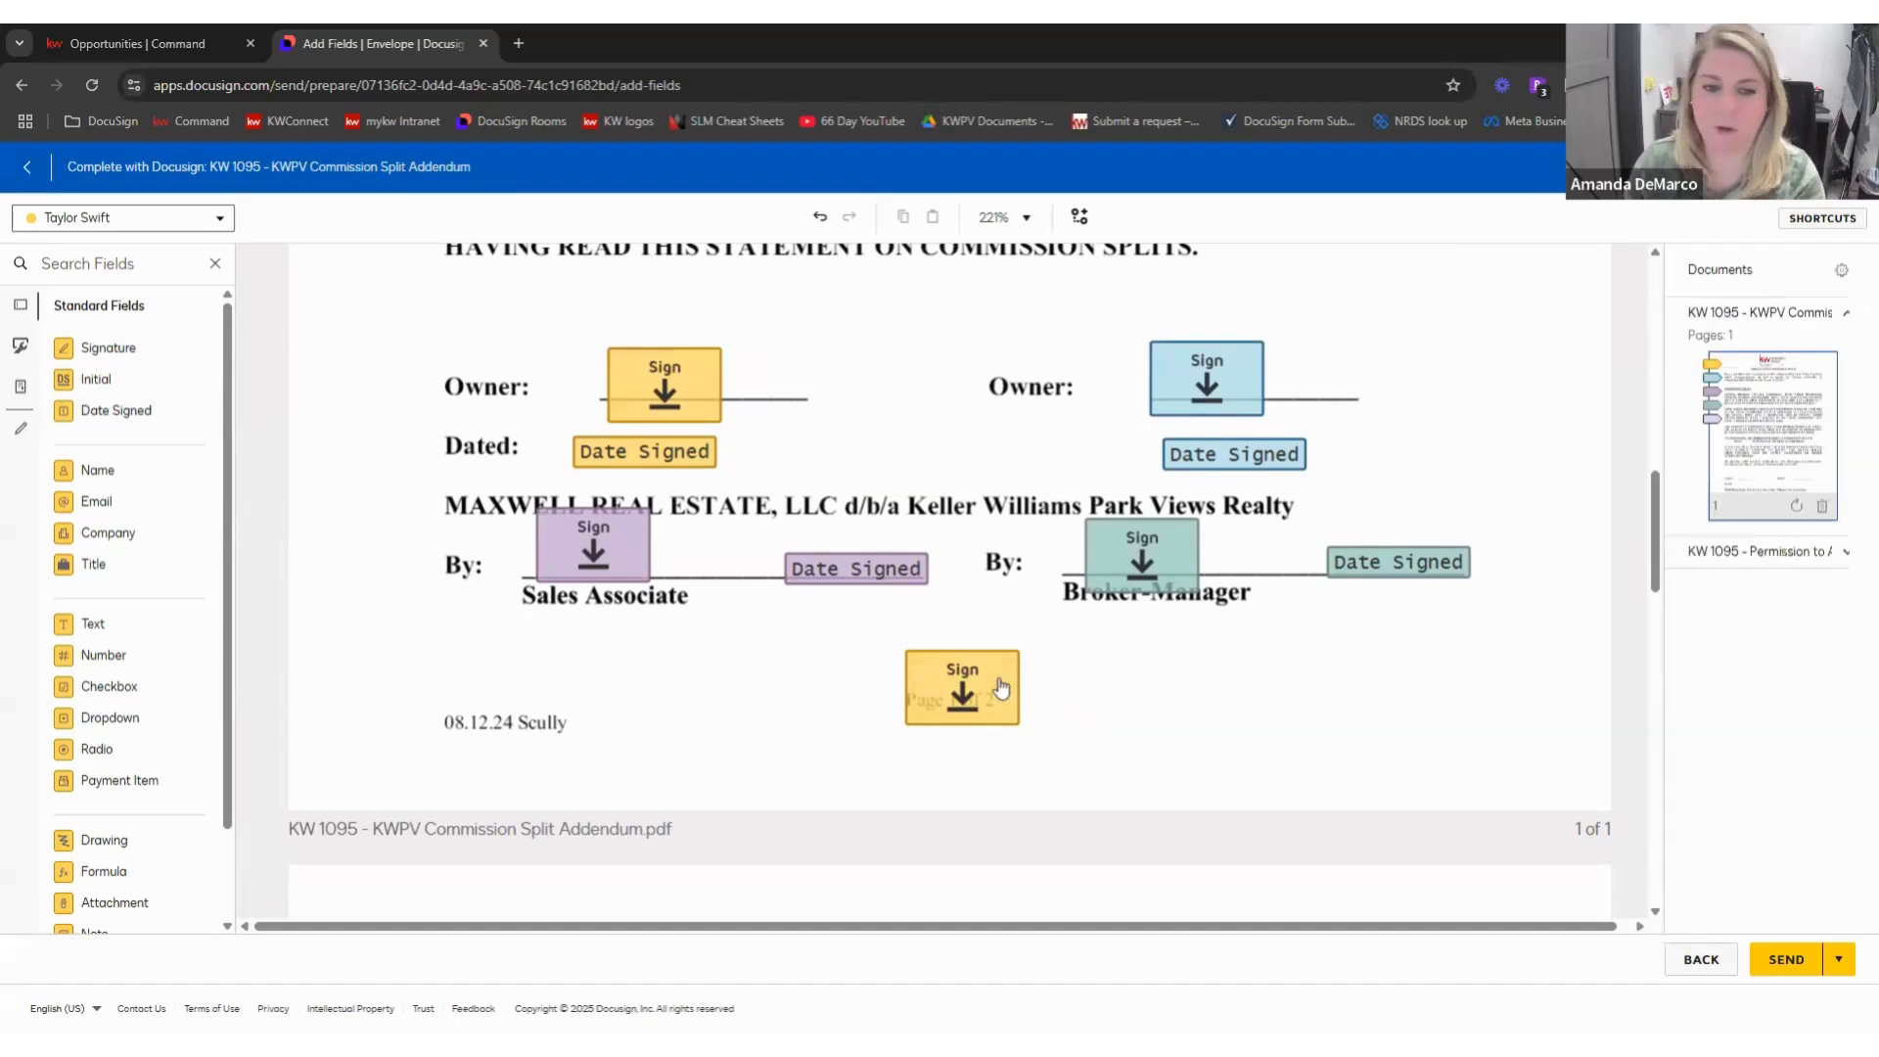
key("ctrl+z")
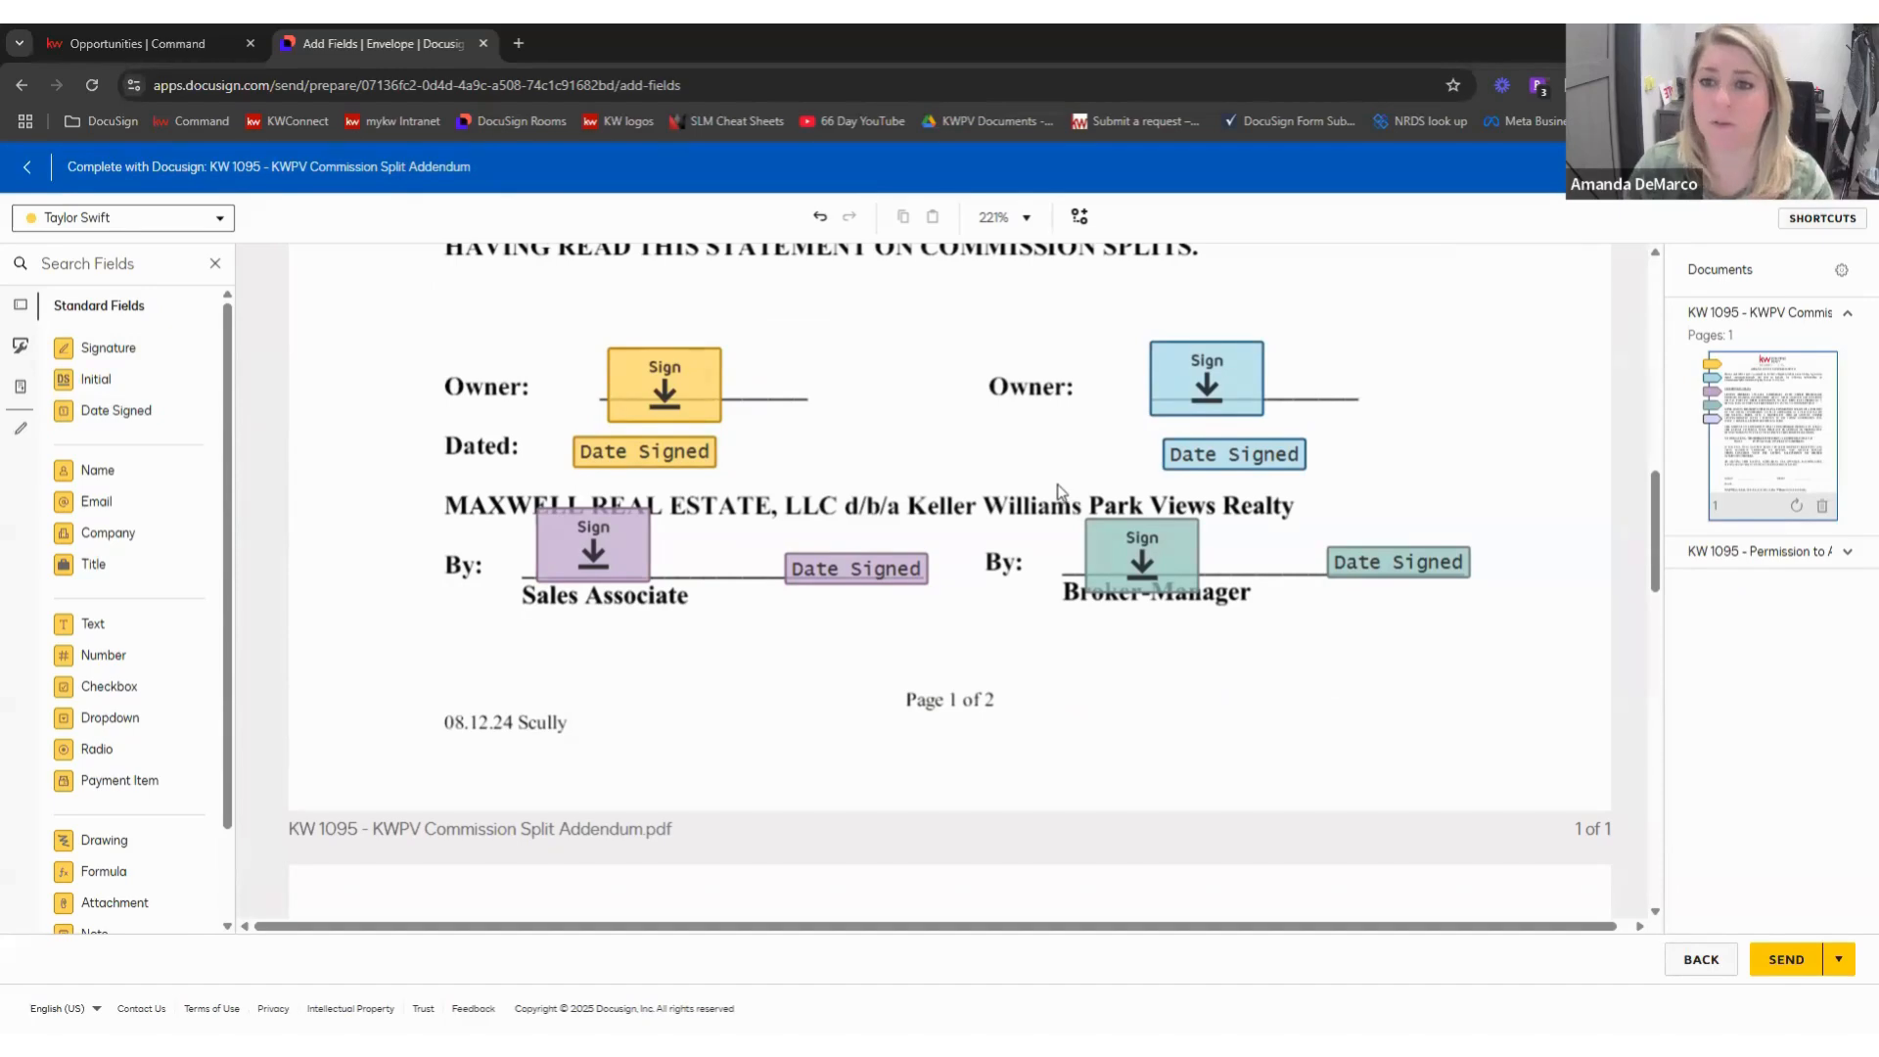
- Review the envelope recipients and addendum fields, then bring up the Save and Close / Discard options
left_click(223, 221)
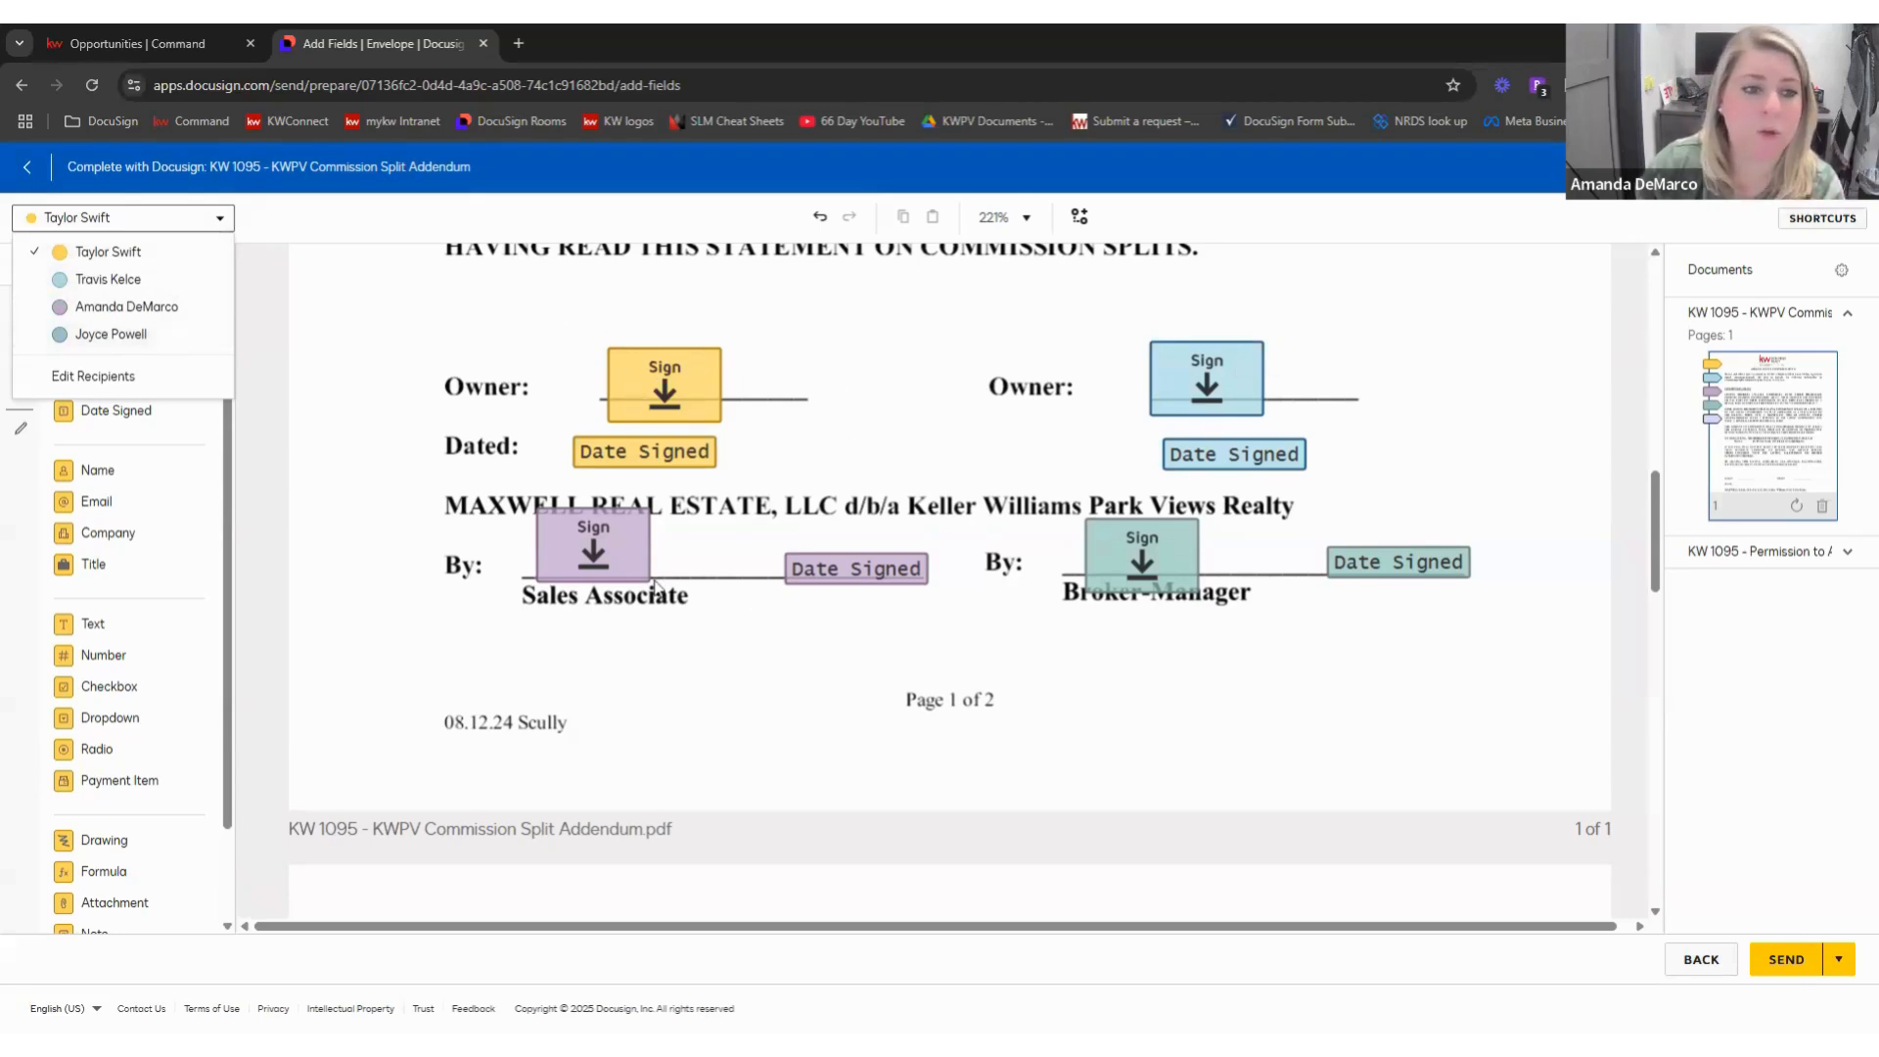
scroll(879, 579, "down", 10)
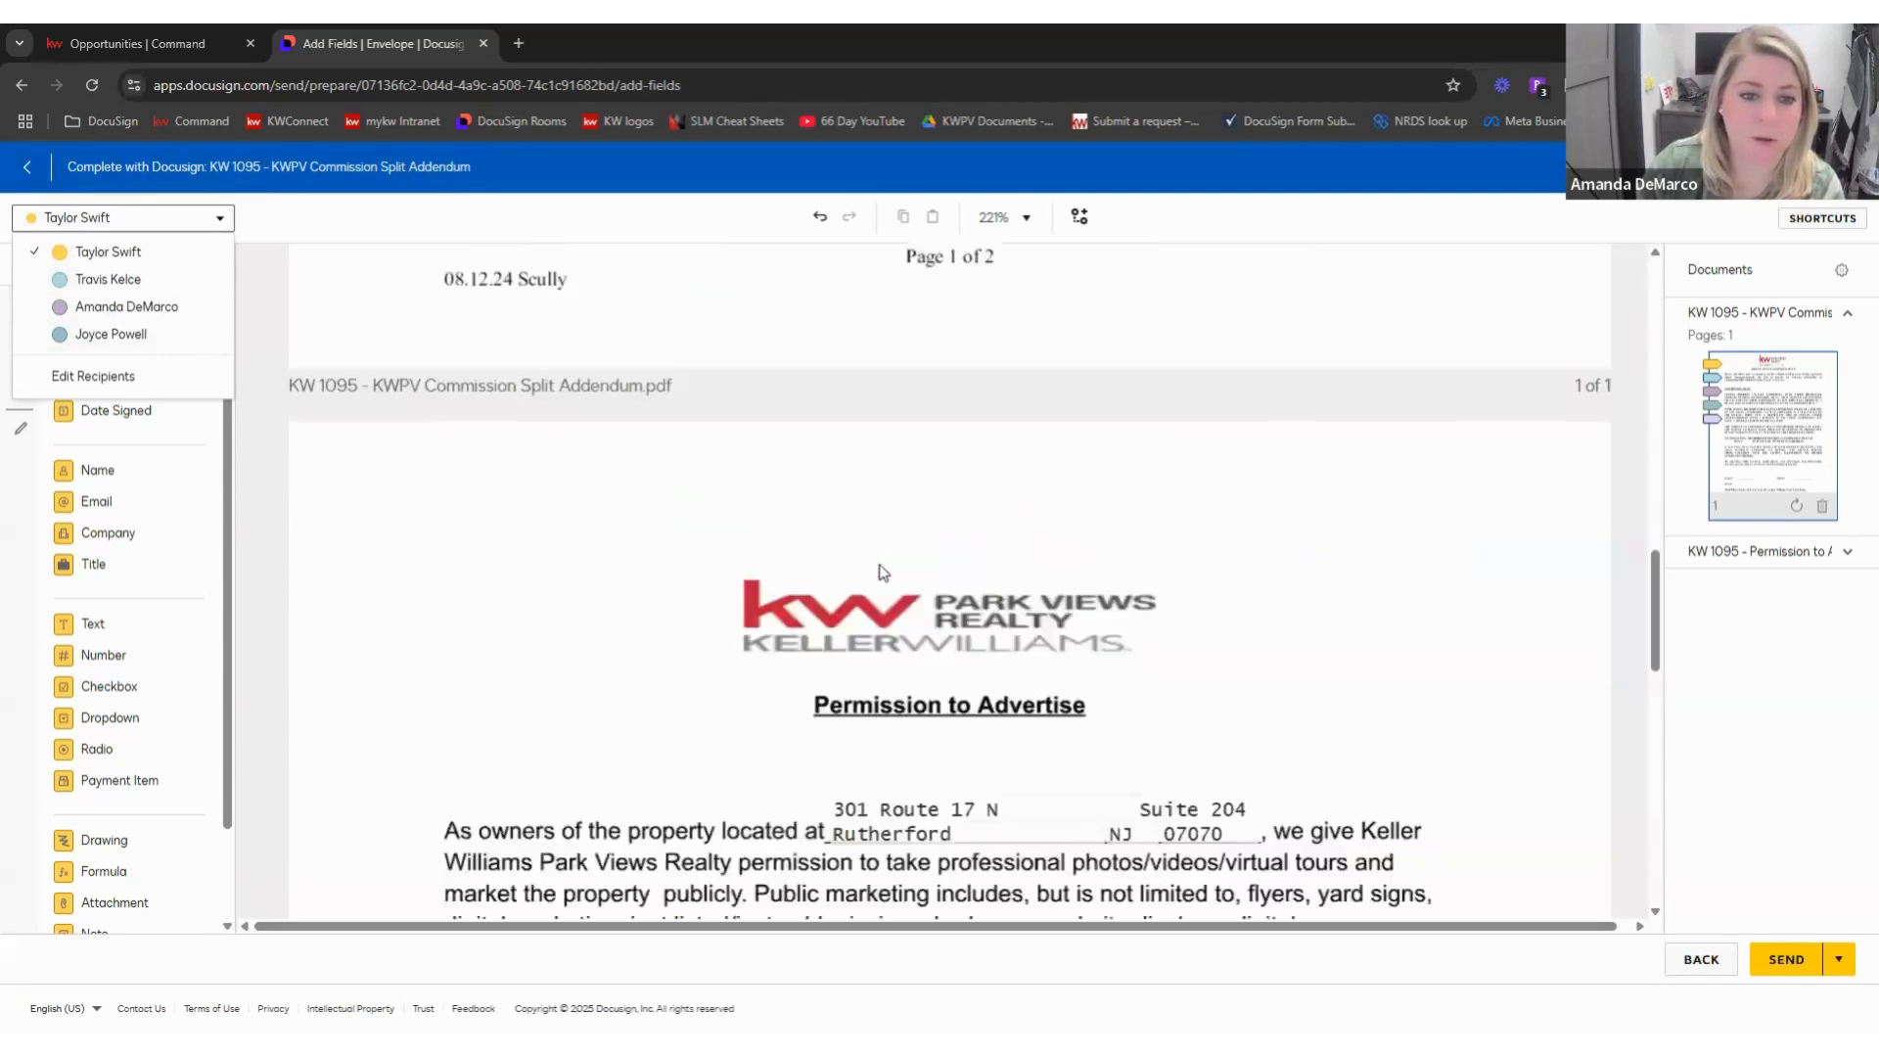
scroll(743, 563, "down", 1)
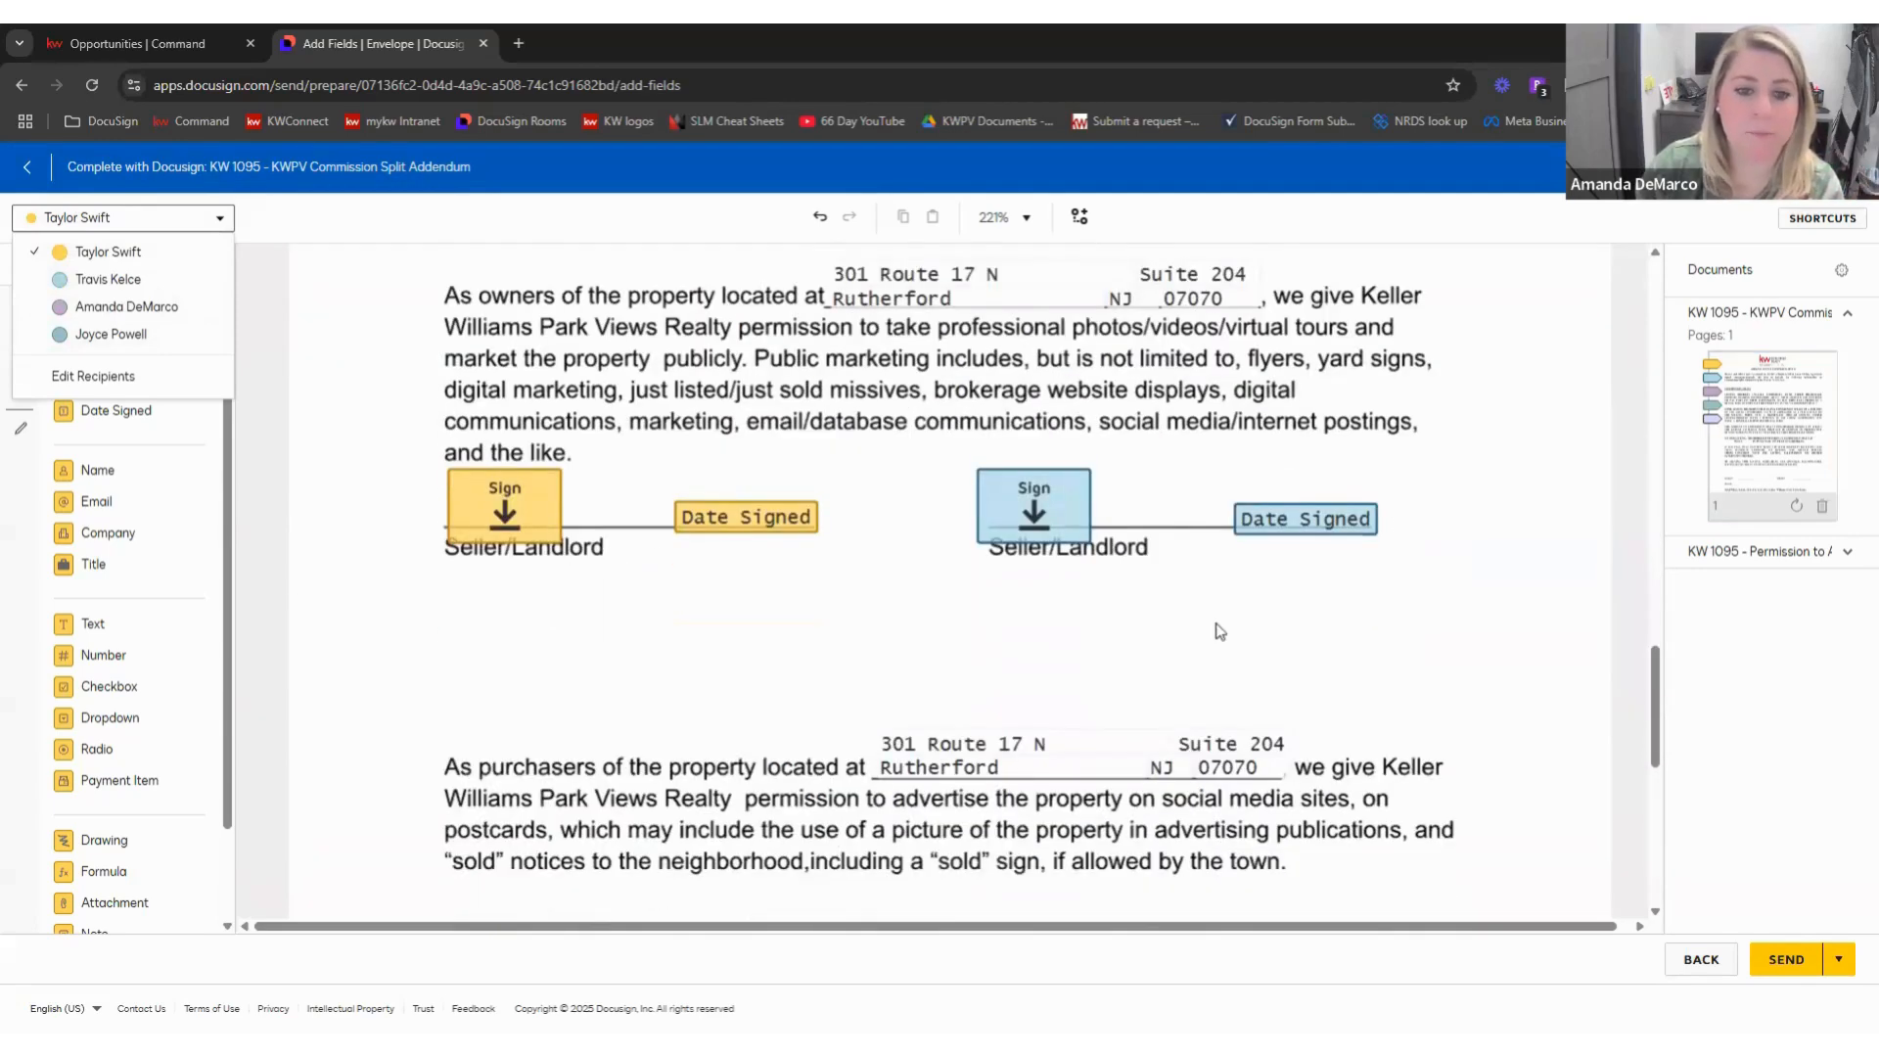
scroll(979, 623, "down", 5)
scroll(1142, 568, "up", 3)
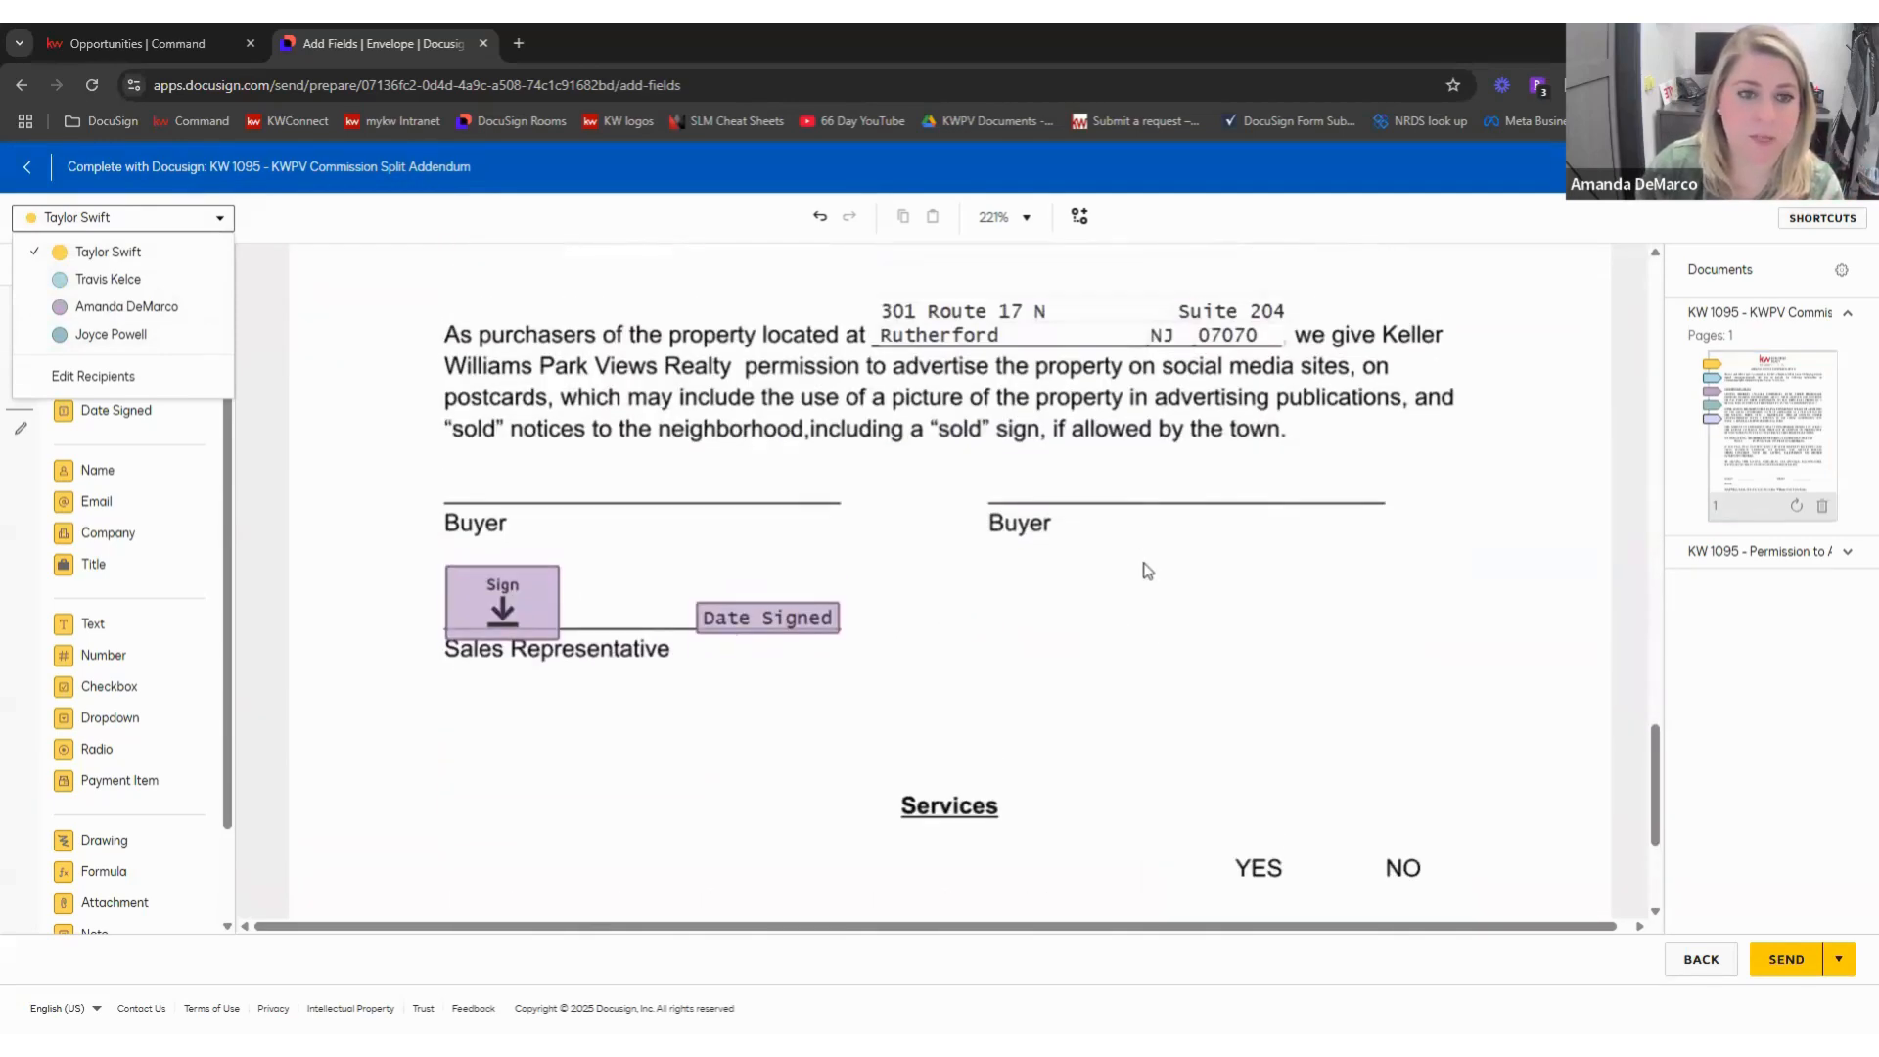
scroll(1146, 571, "up", 15)
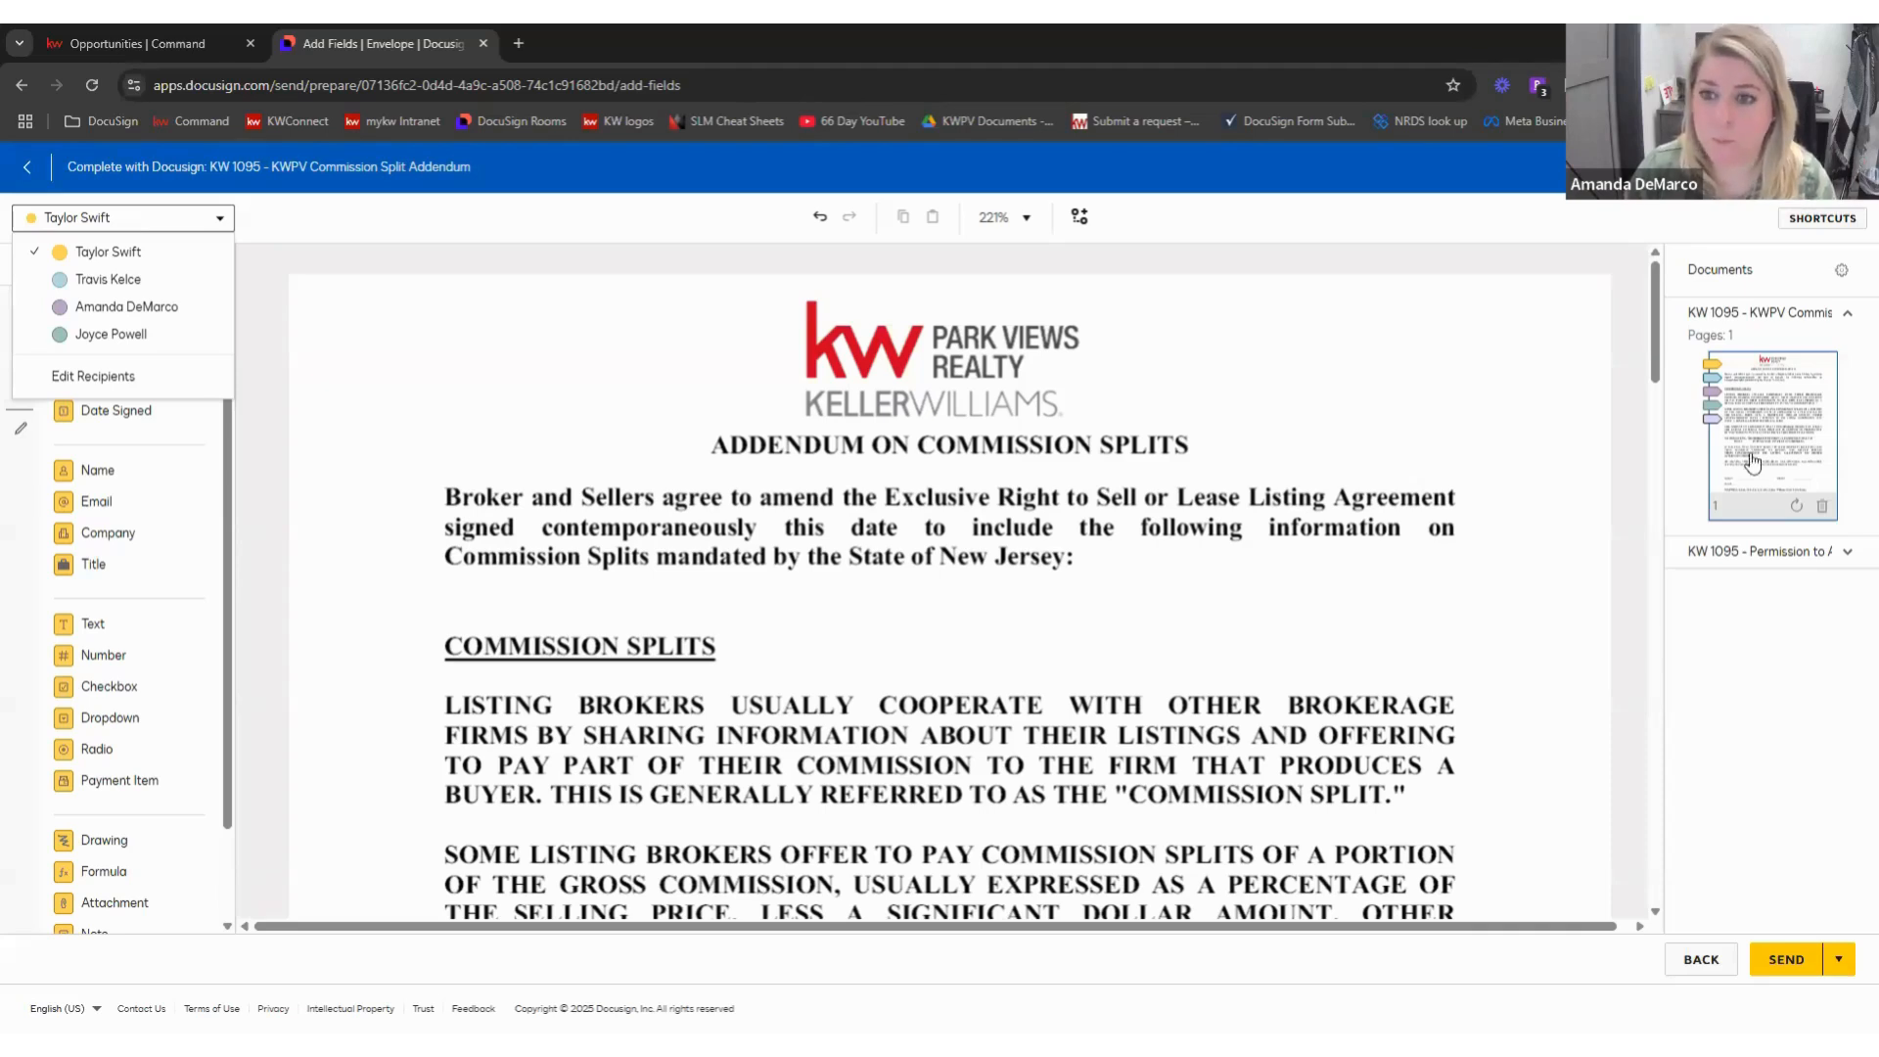
left_click(1703, 168)
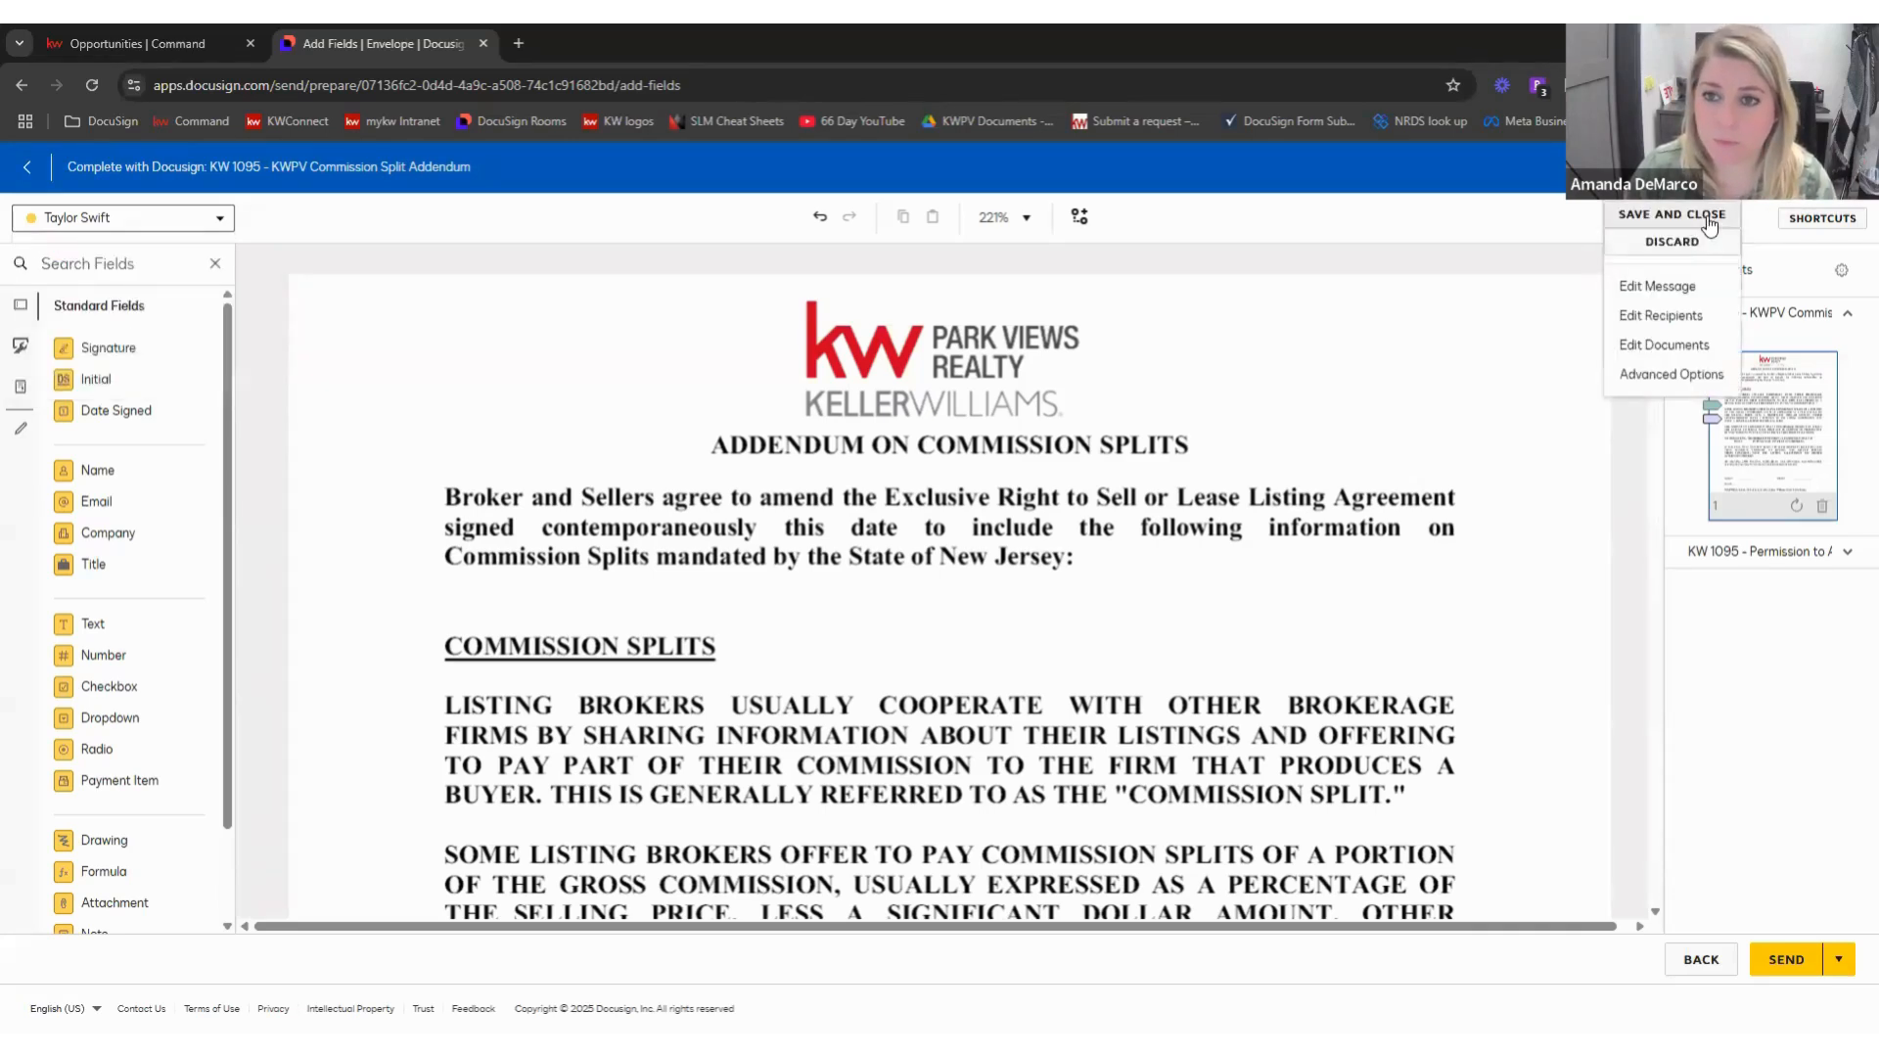
- Save the addendum envelope as a draft and return to the listing room's documents after glancing at Command
left_click(1695, 243)
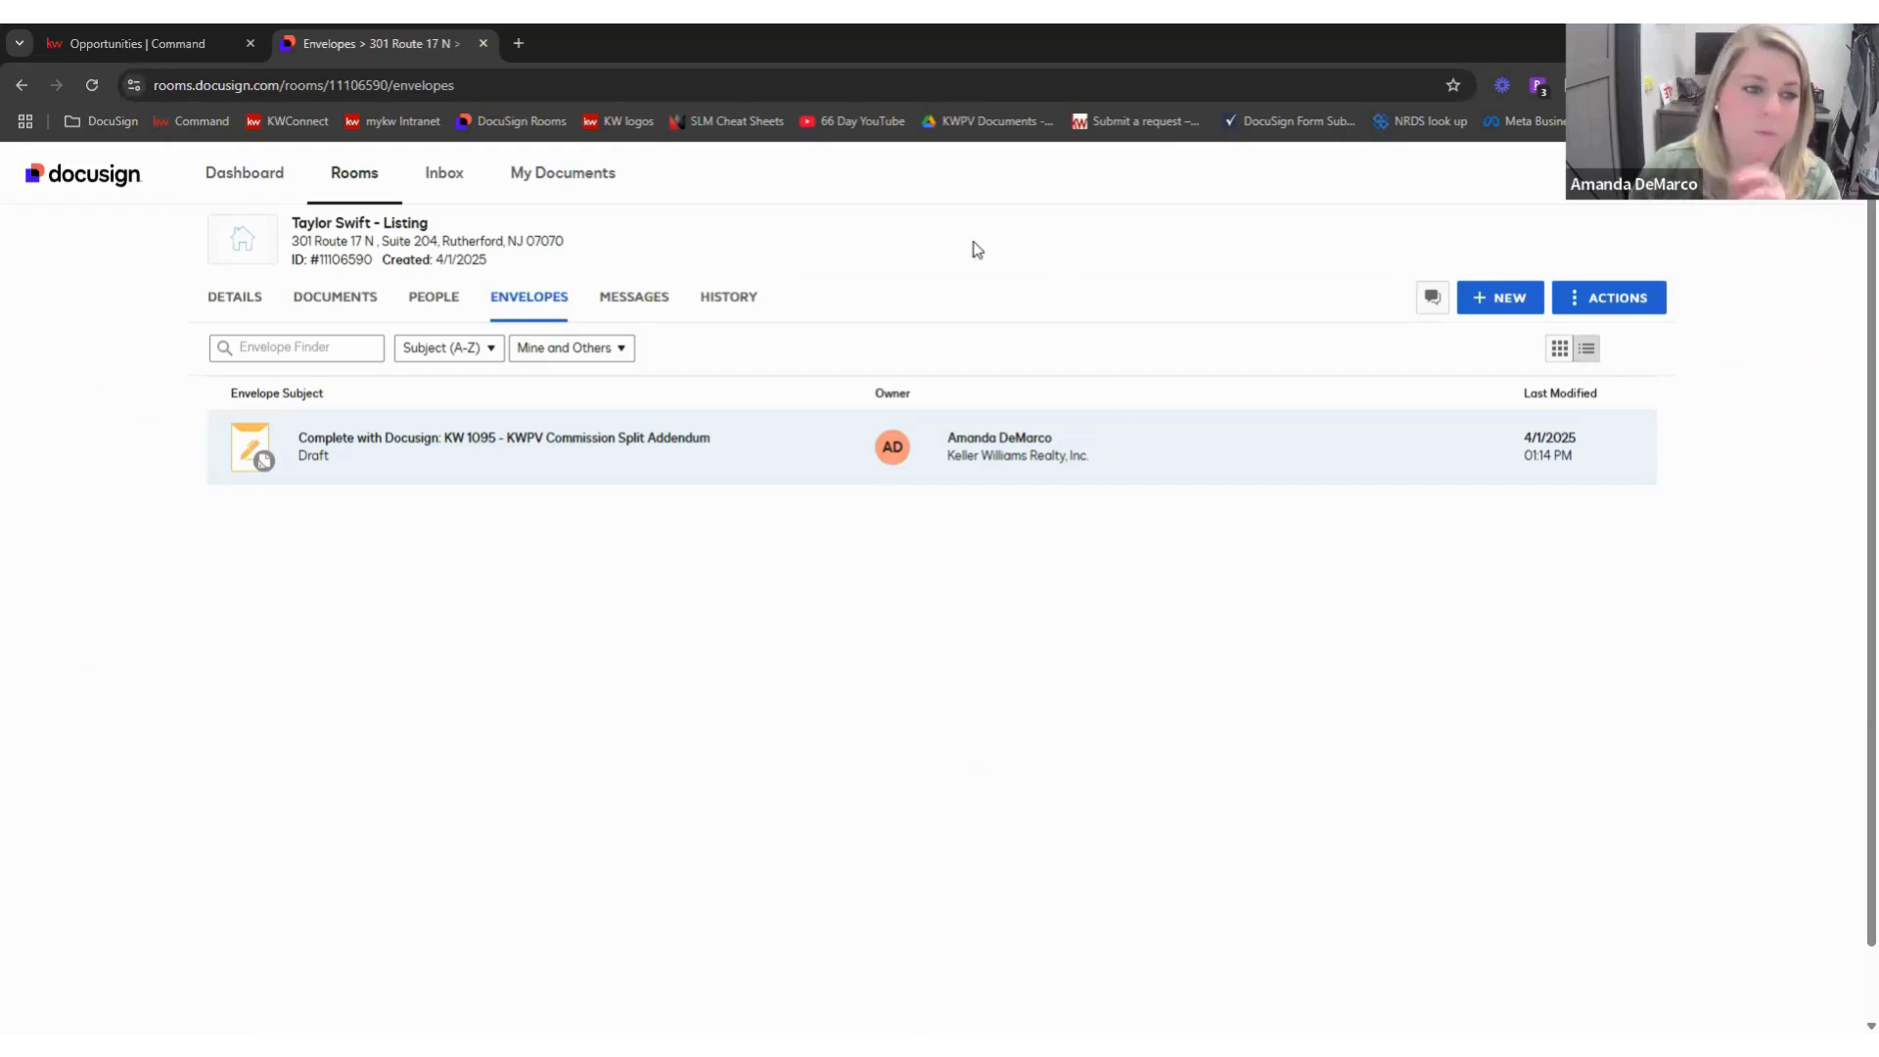
left_click(344, 301)
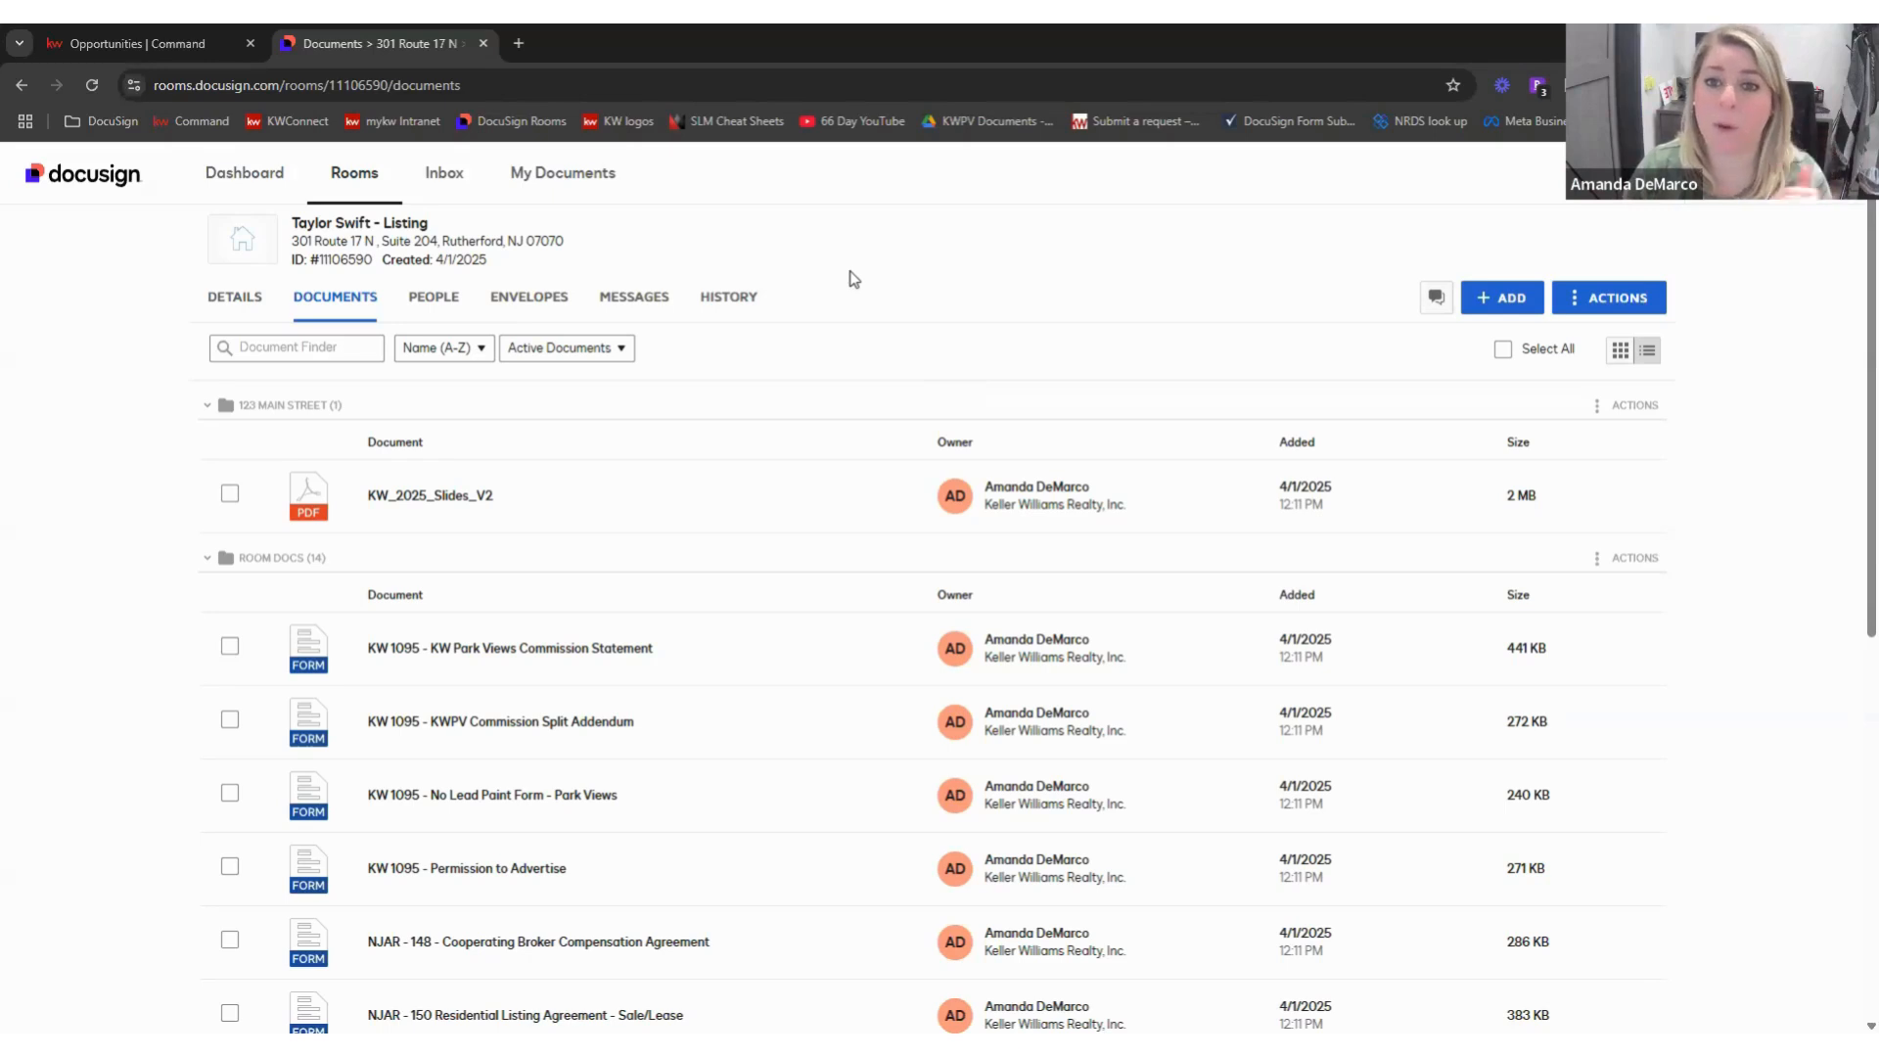
left_click(170, 43, "ctrl")
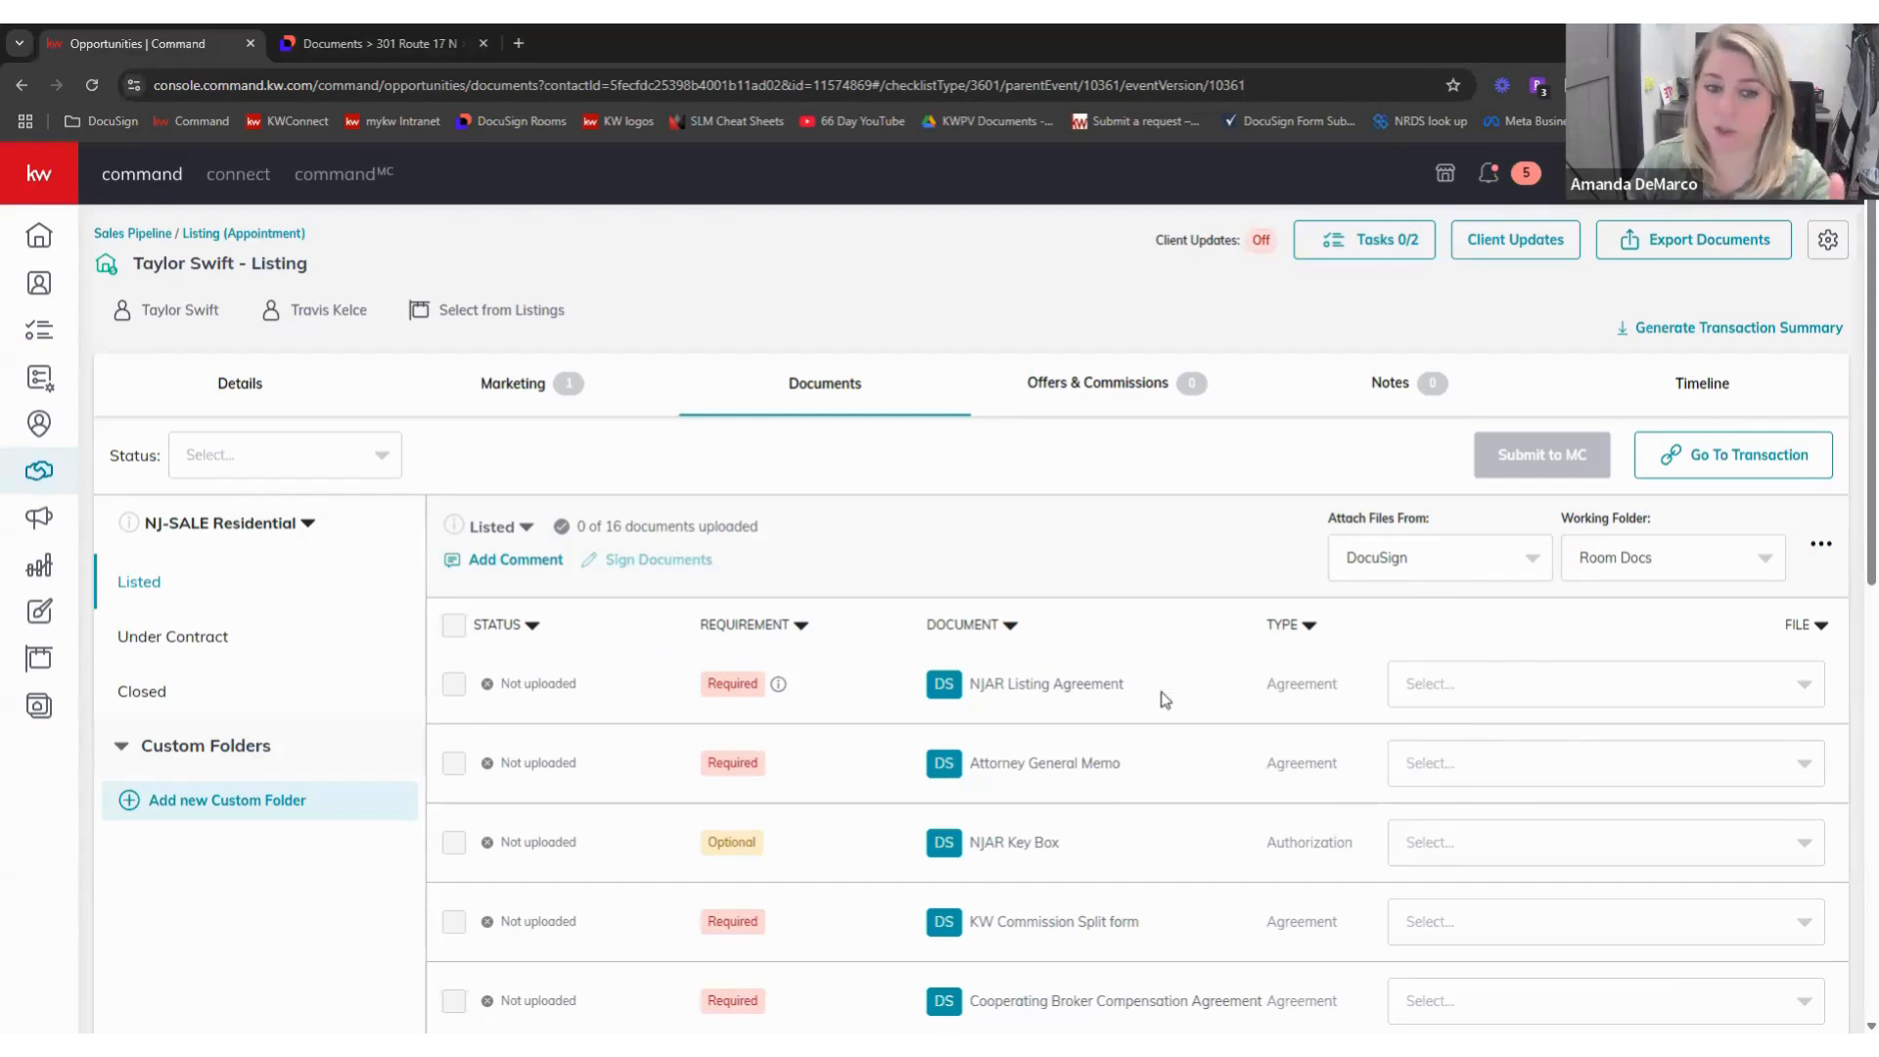
left_click(393, 43)
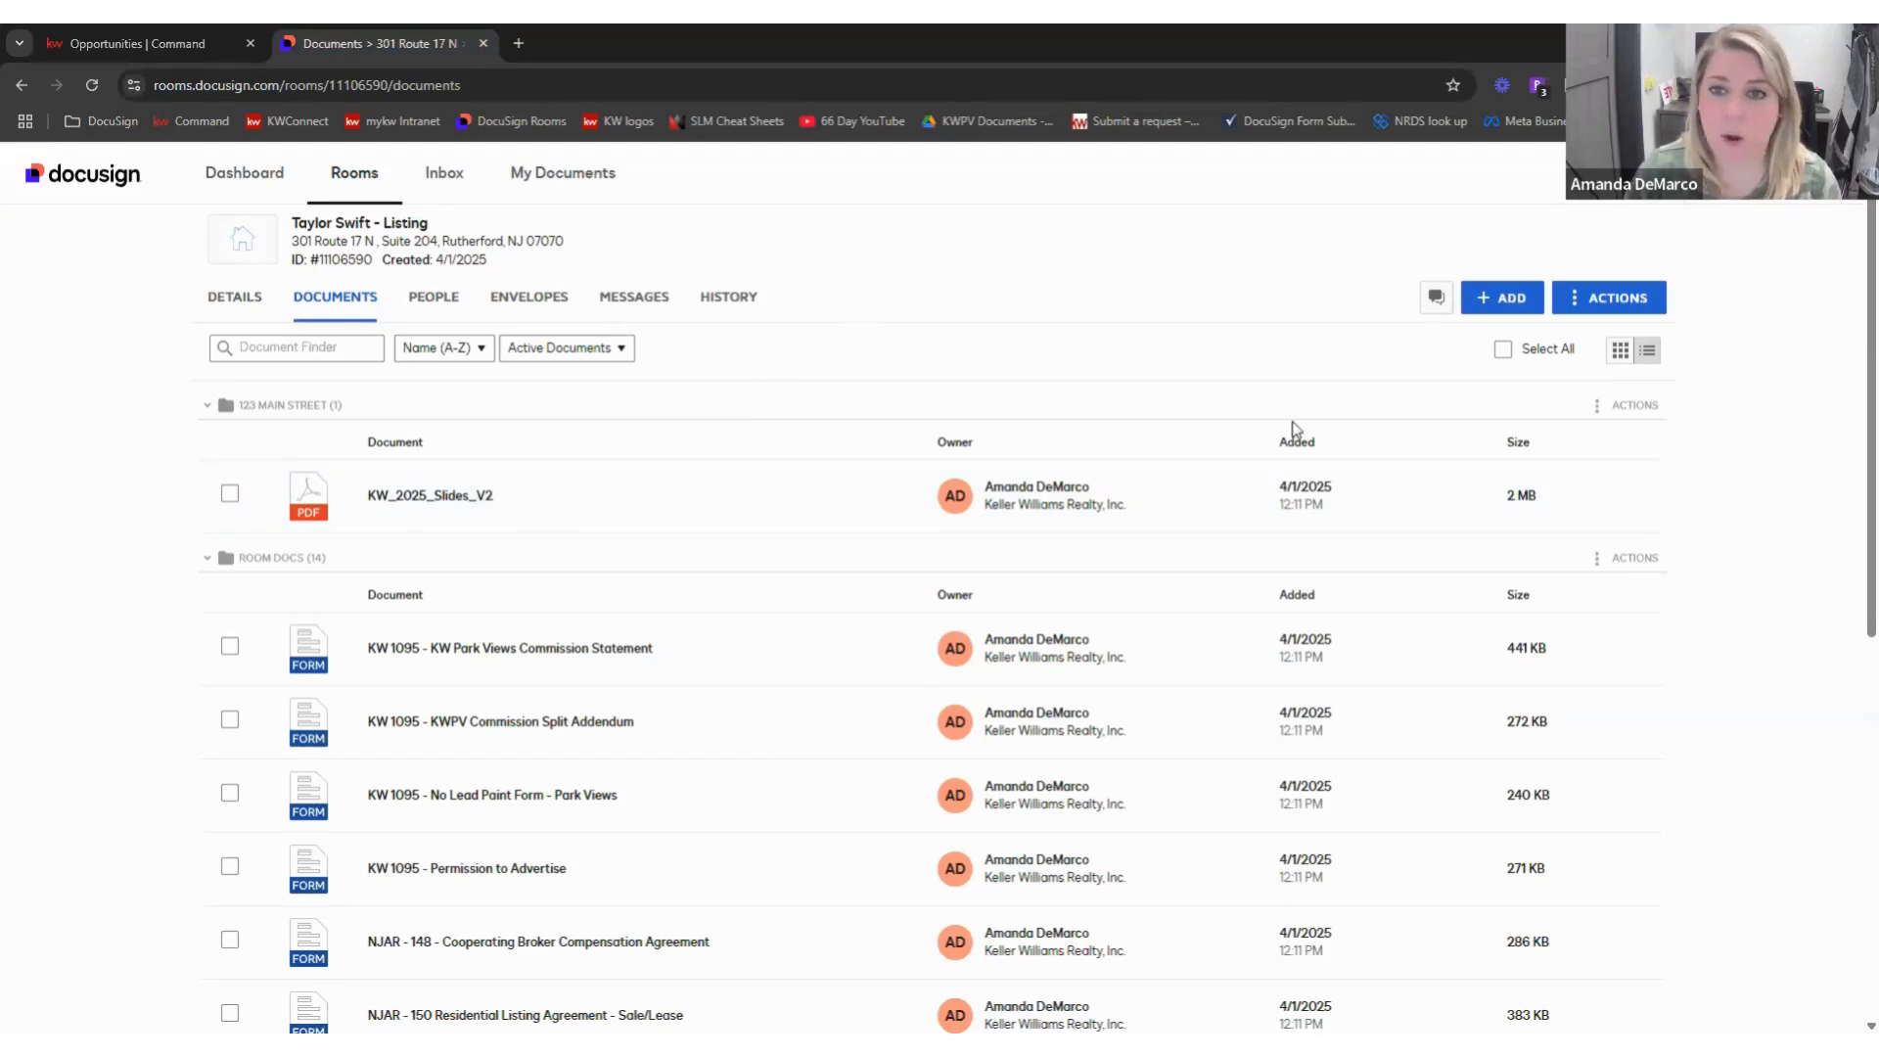
- Choose Split from the KW_2025_Slides_V2 right-click menu
right_click(446, 502)
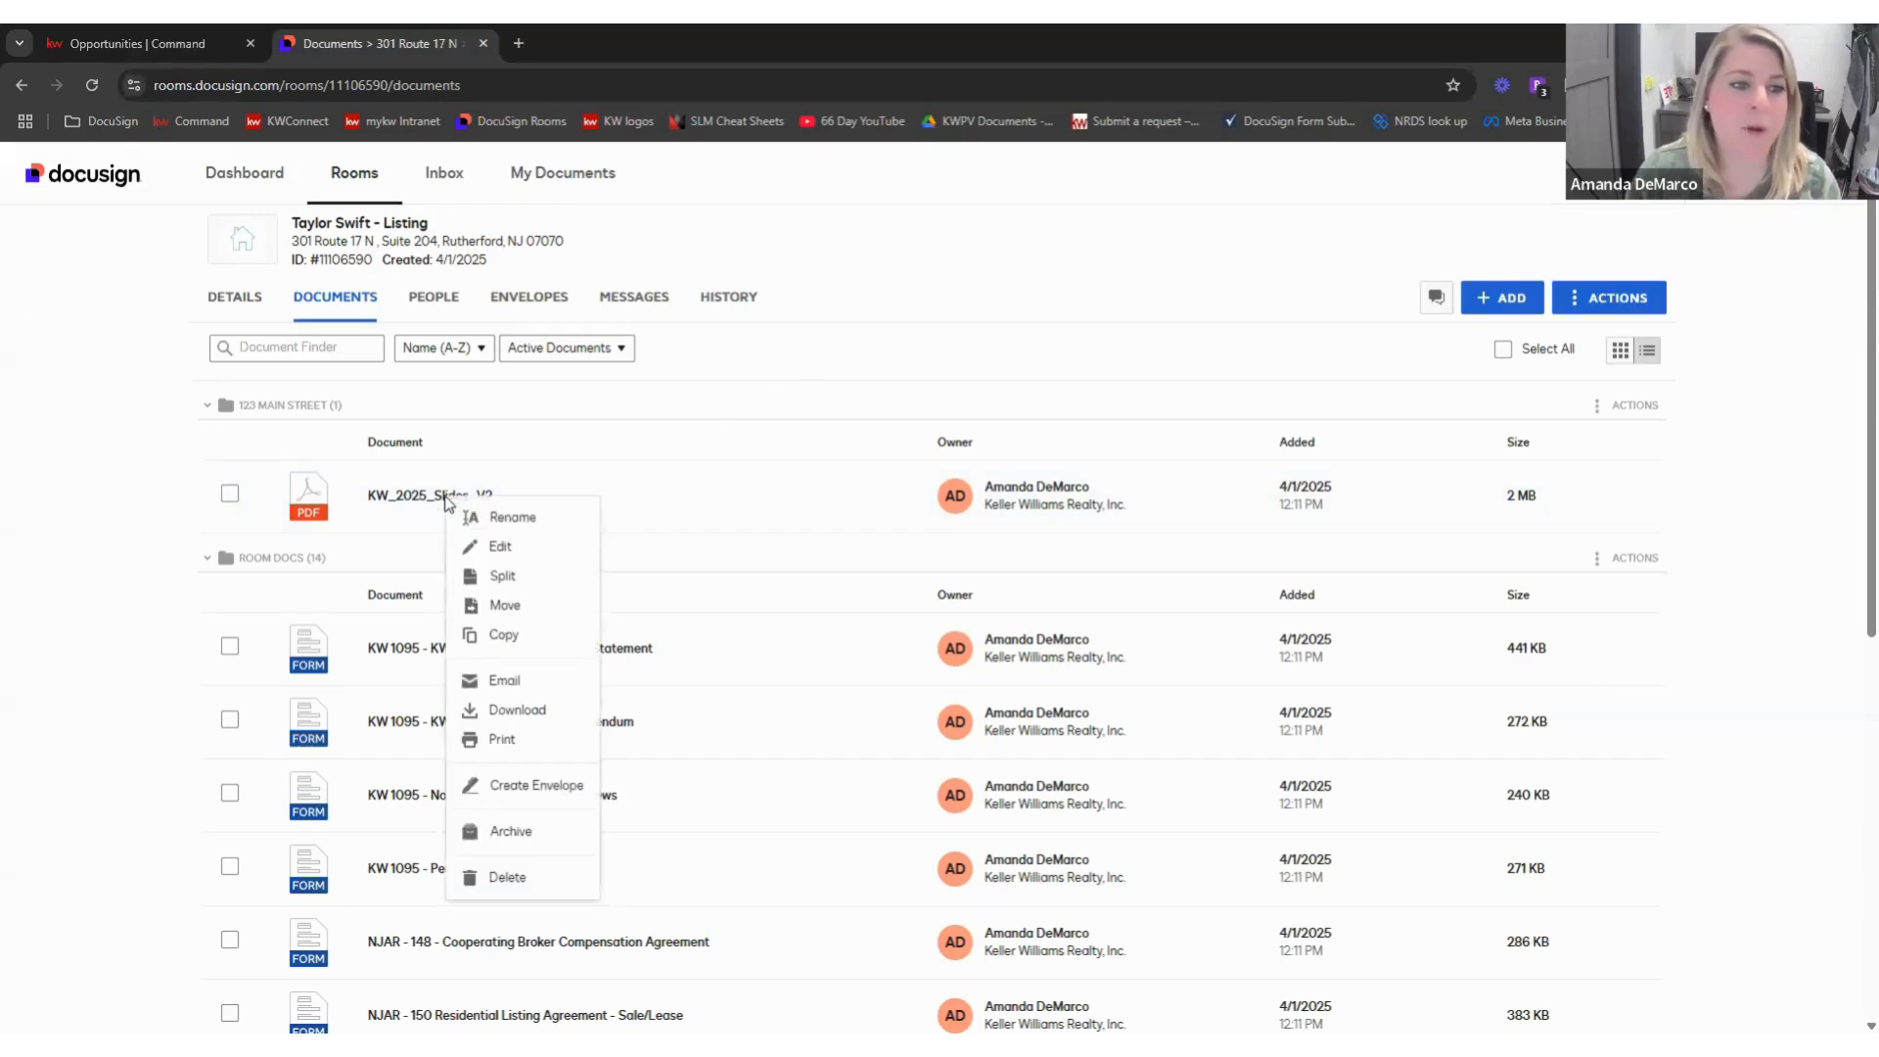
left_click(529, 582)
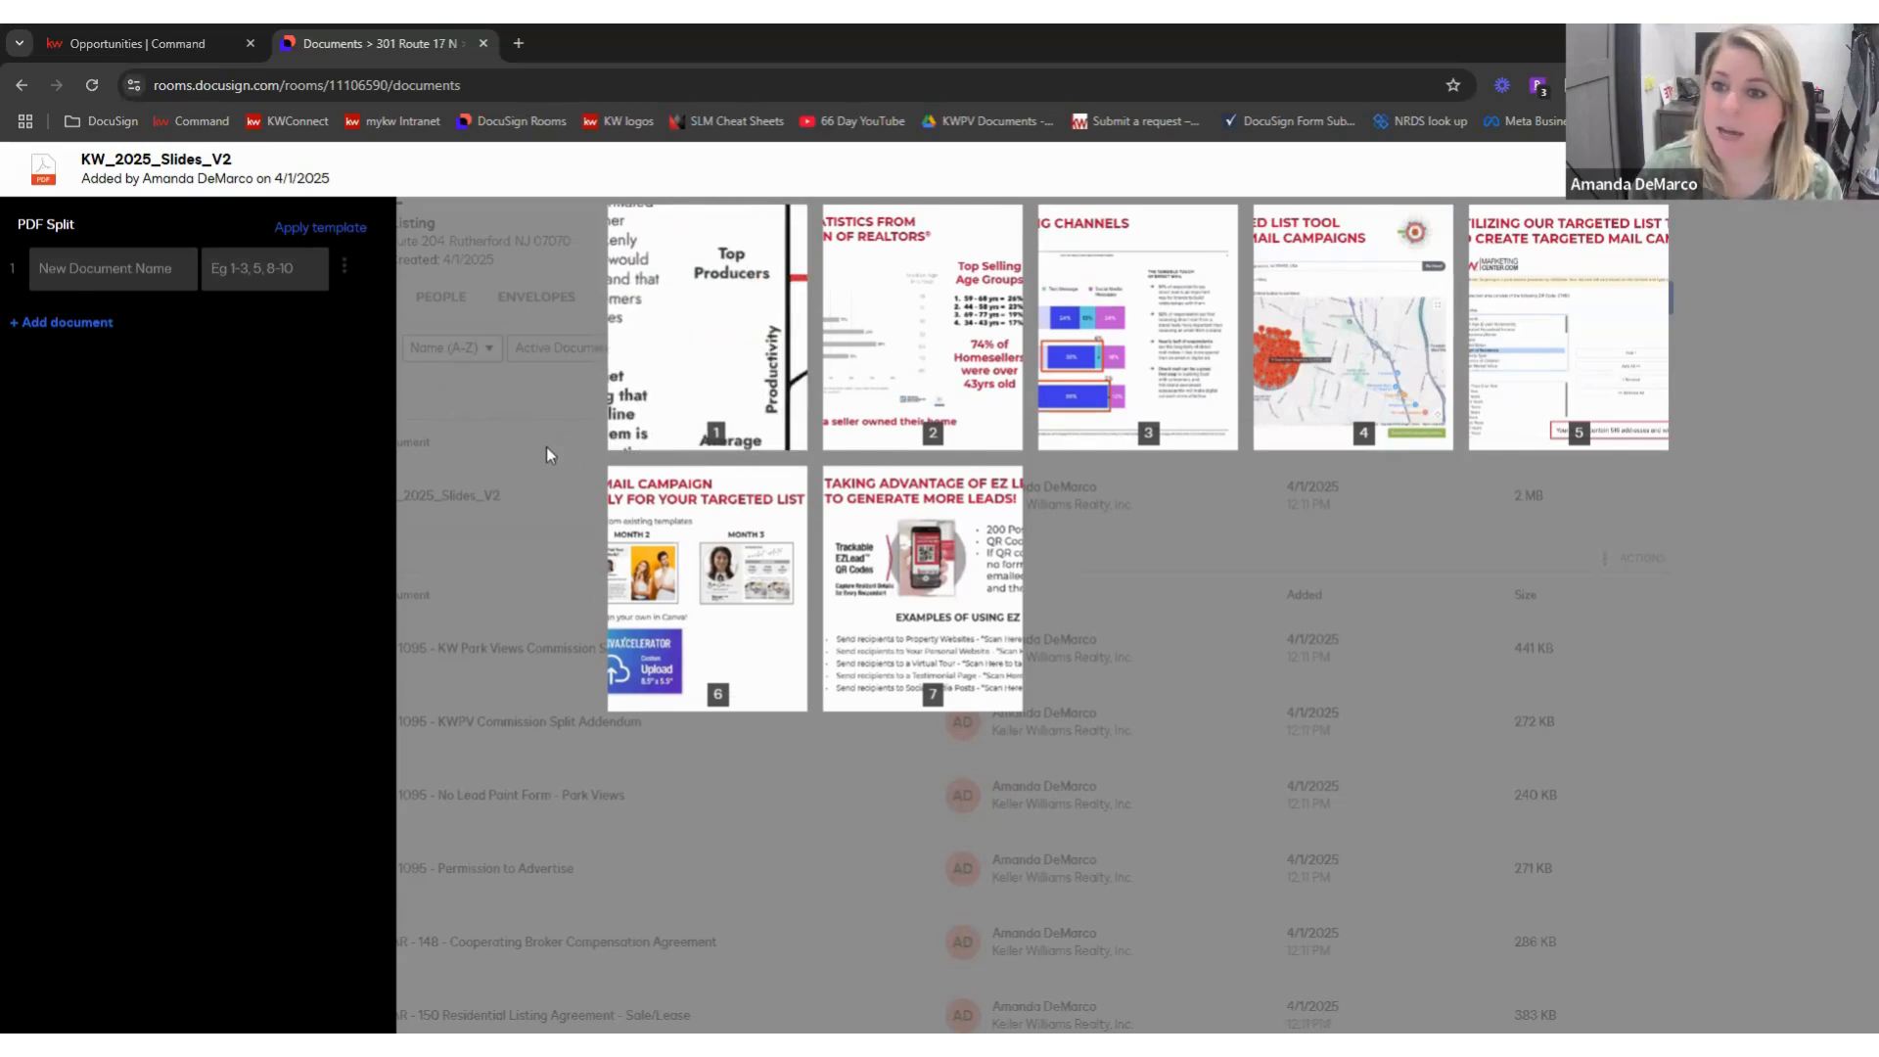
- Define split documents CIS (page 1), Wire Fraud (2), Sellers Disclosure (3-6), Permission to Advertise (7) and apply
left_click(143, 284)
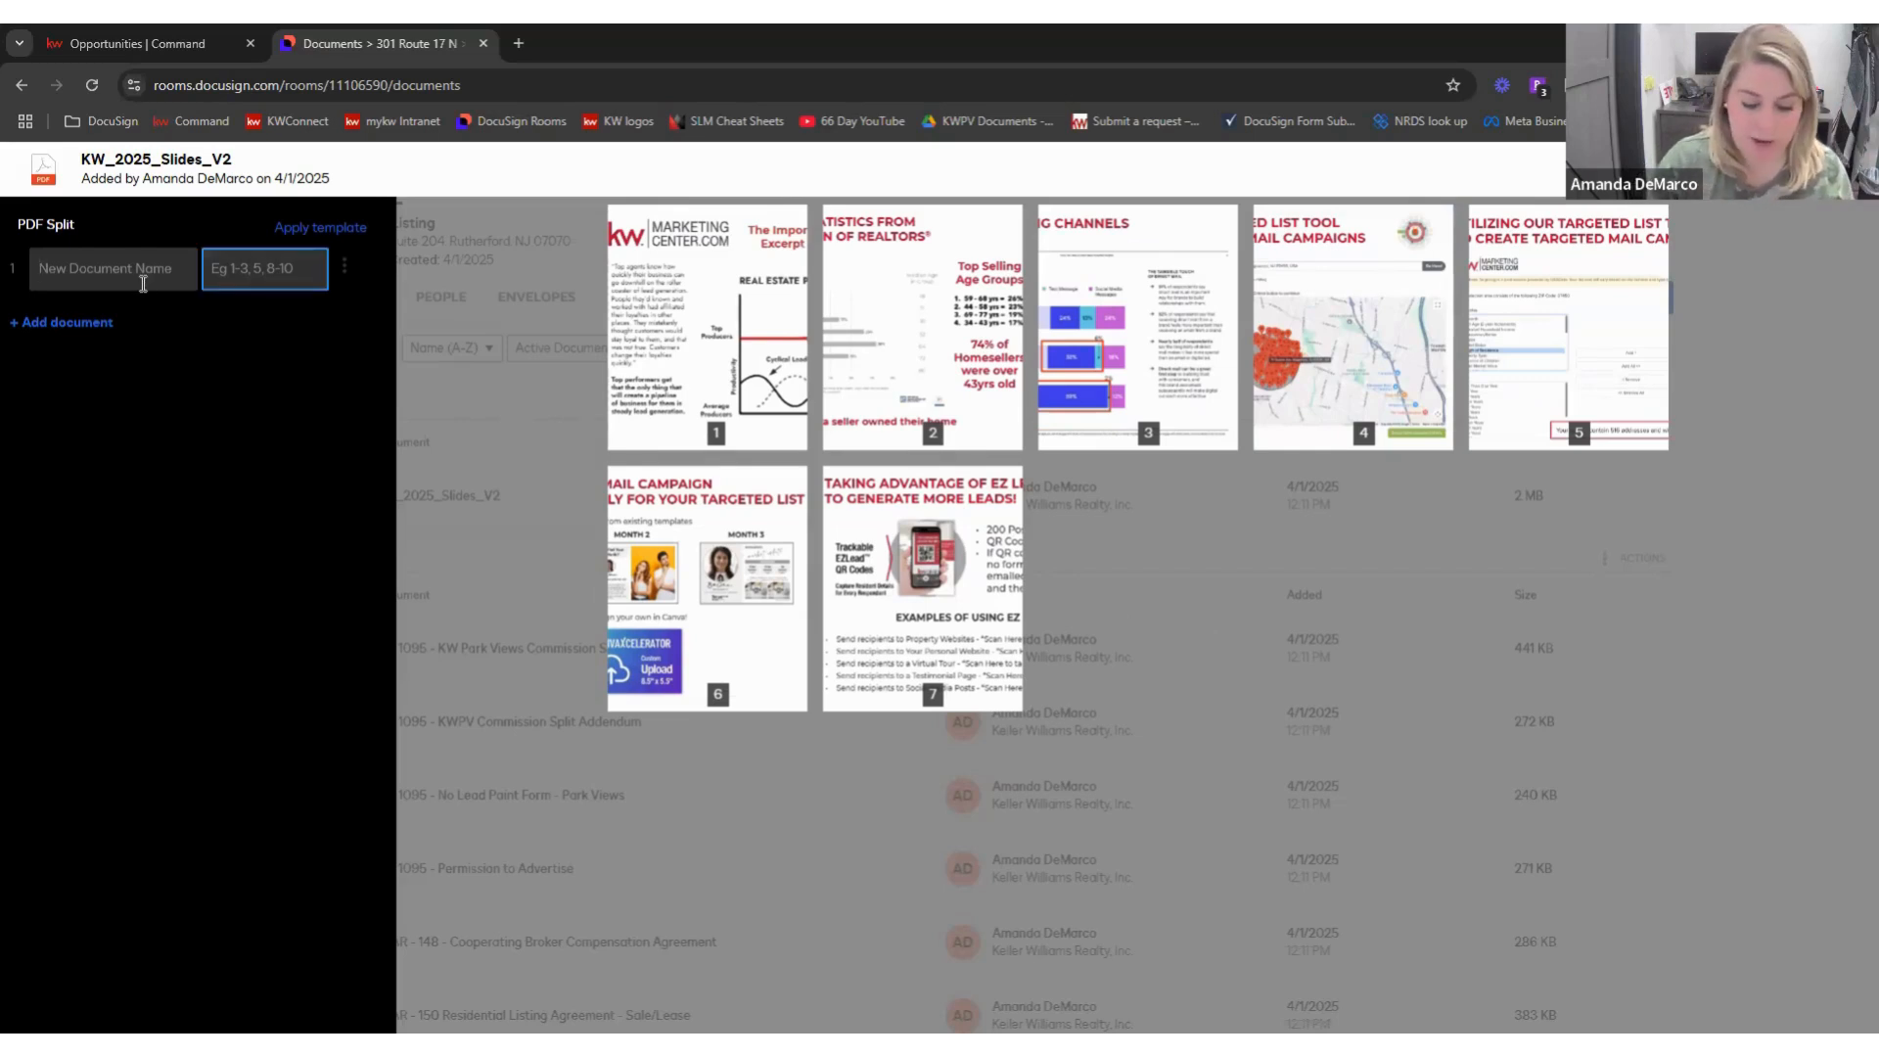
type("CIS")
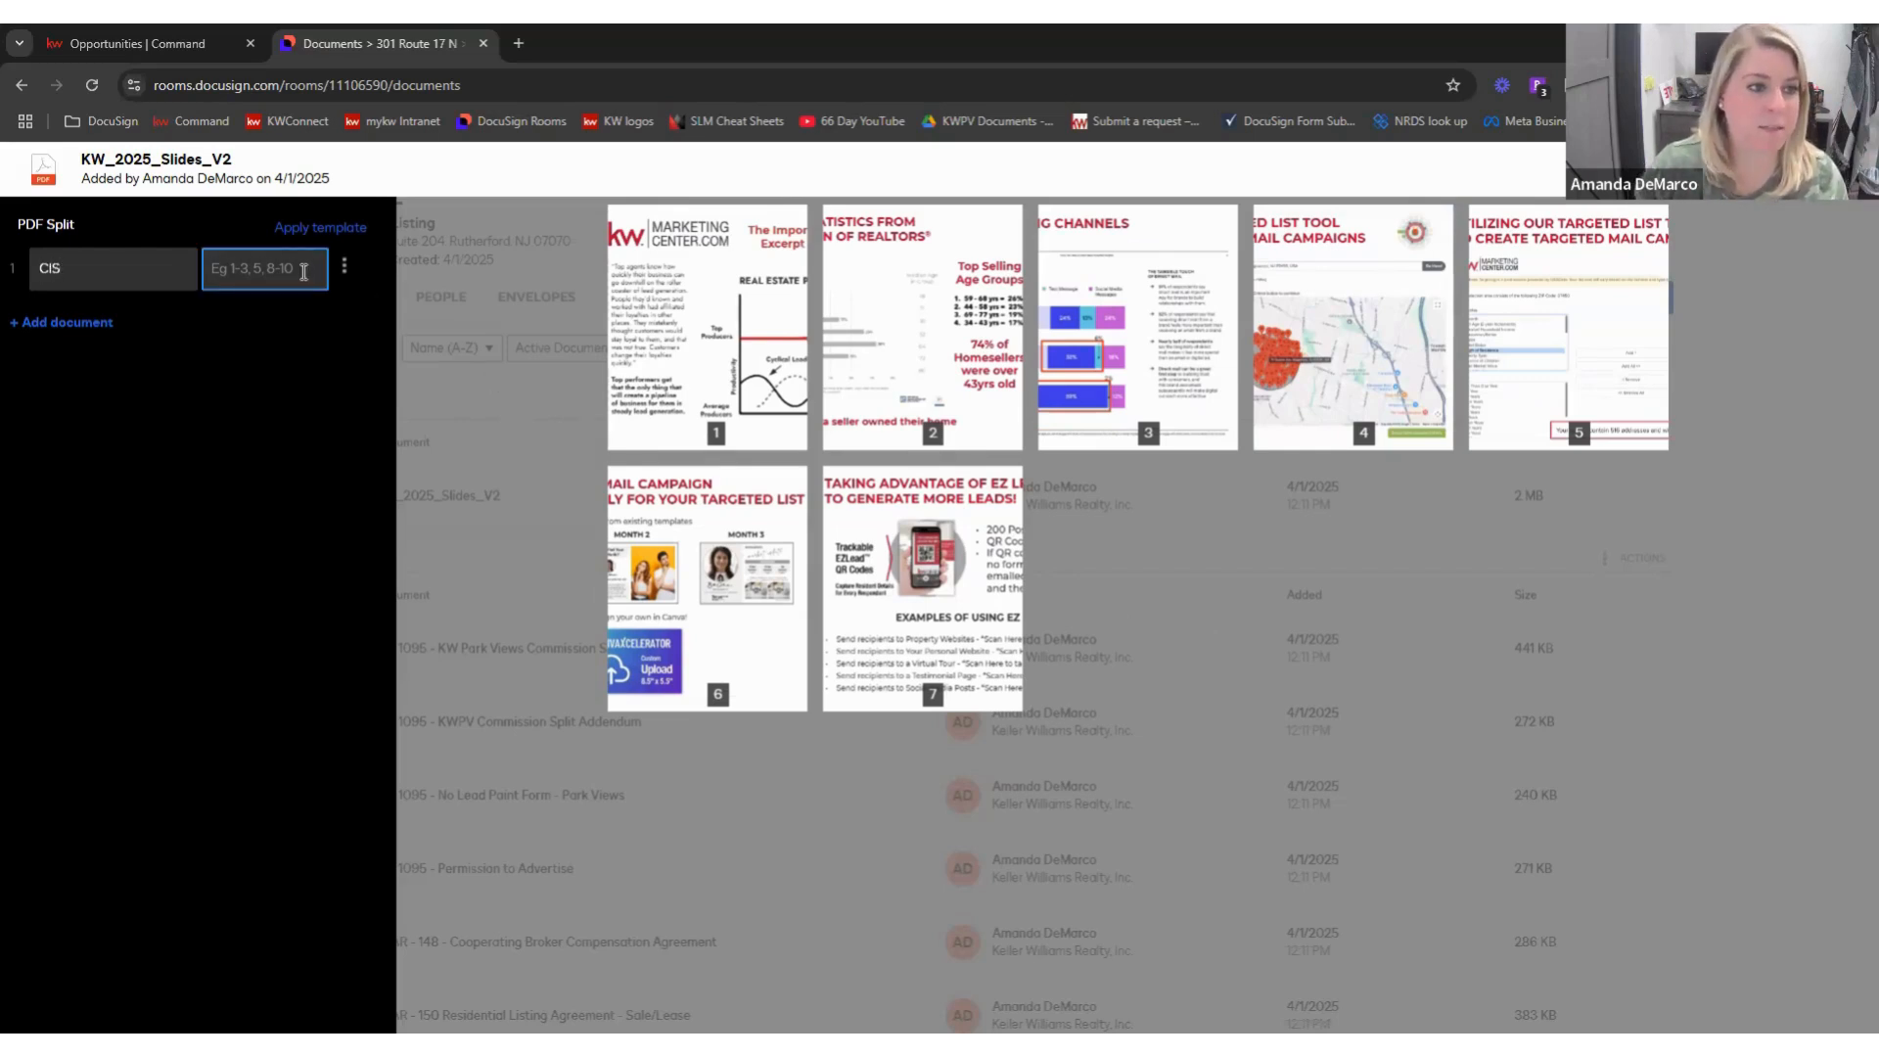
type("1")
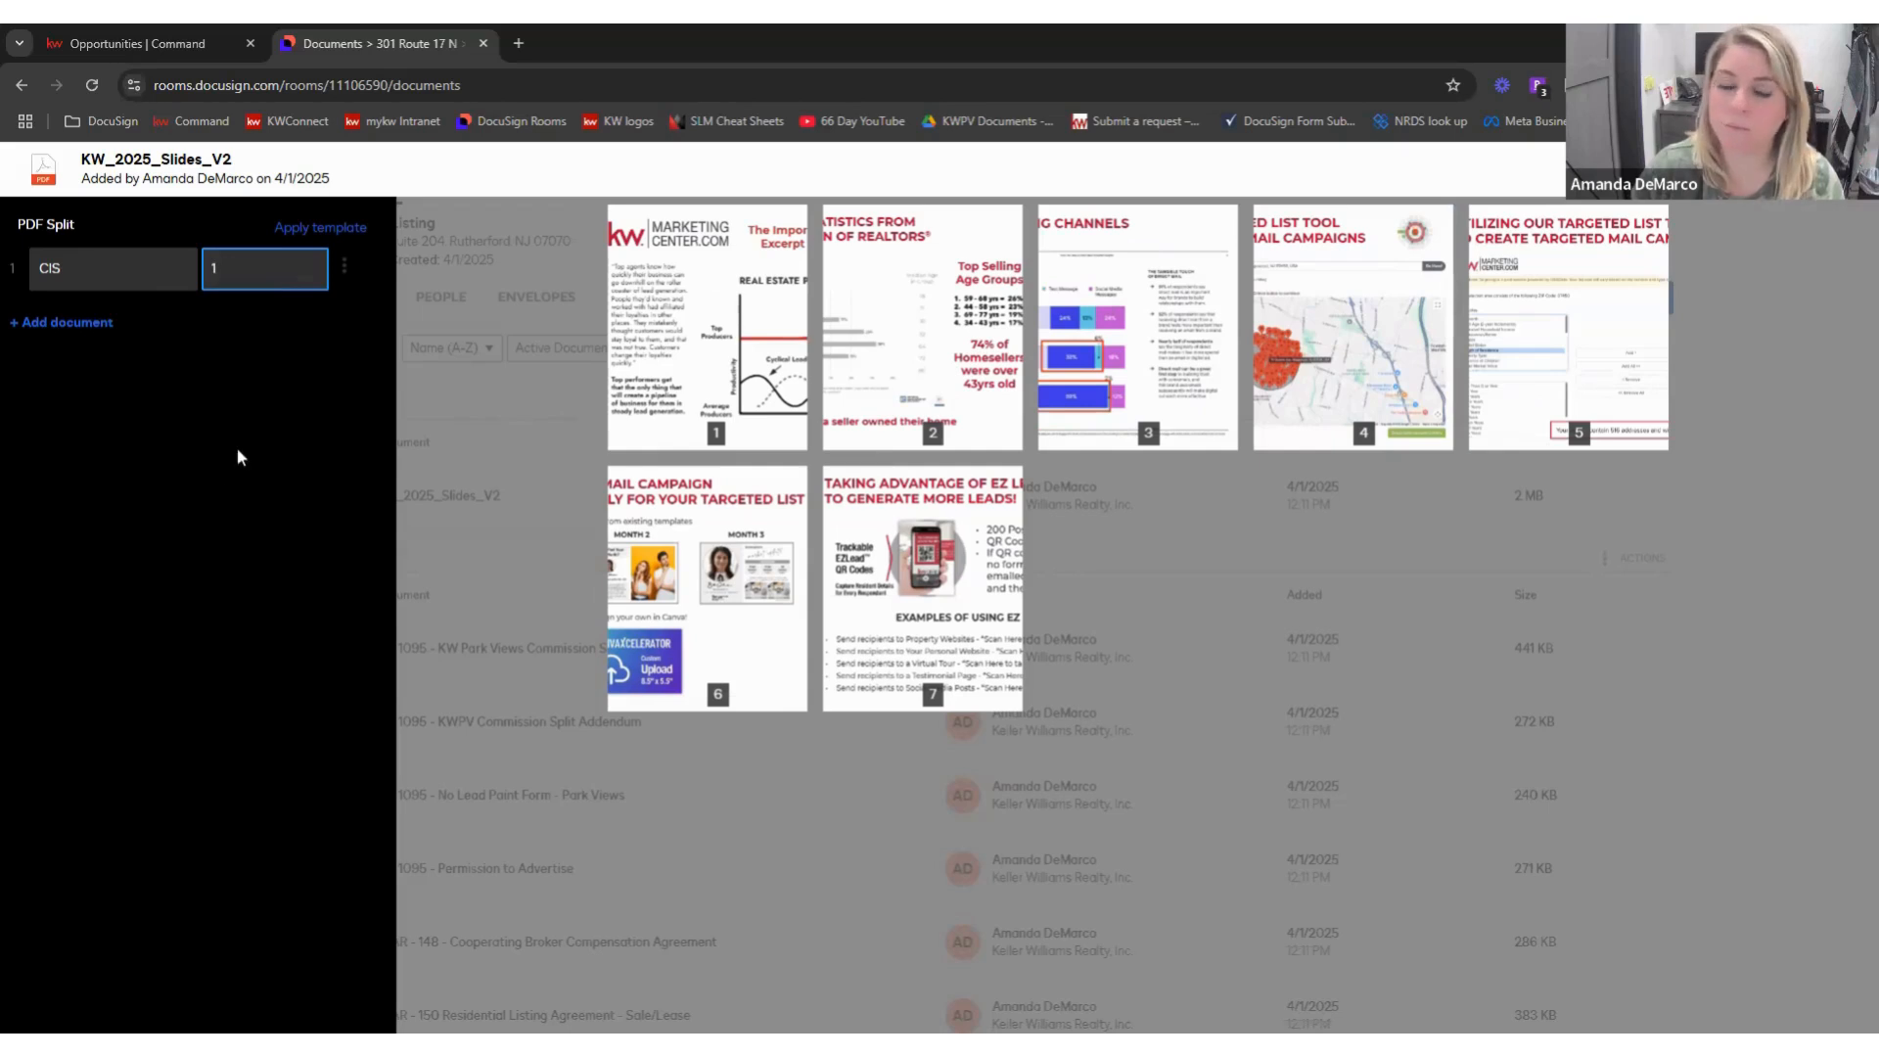
left_click(73, 322)
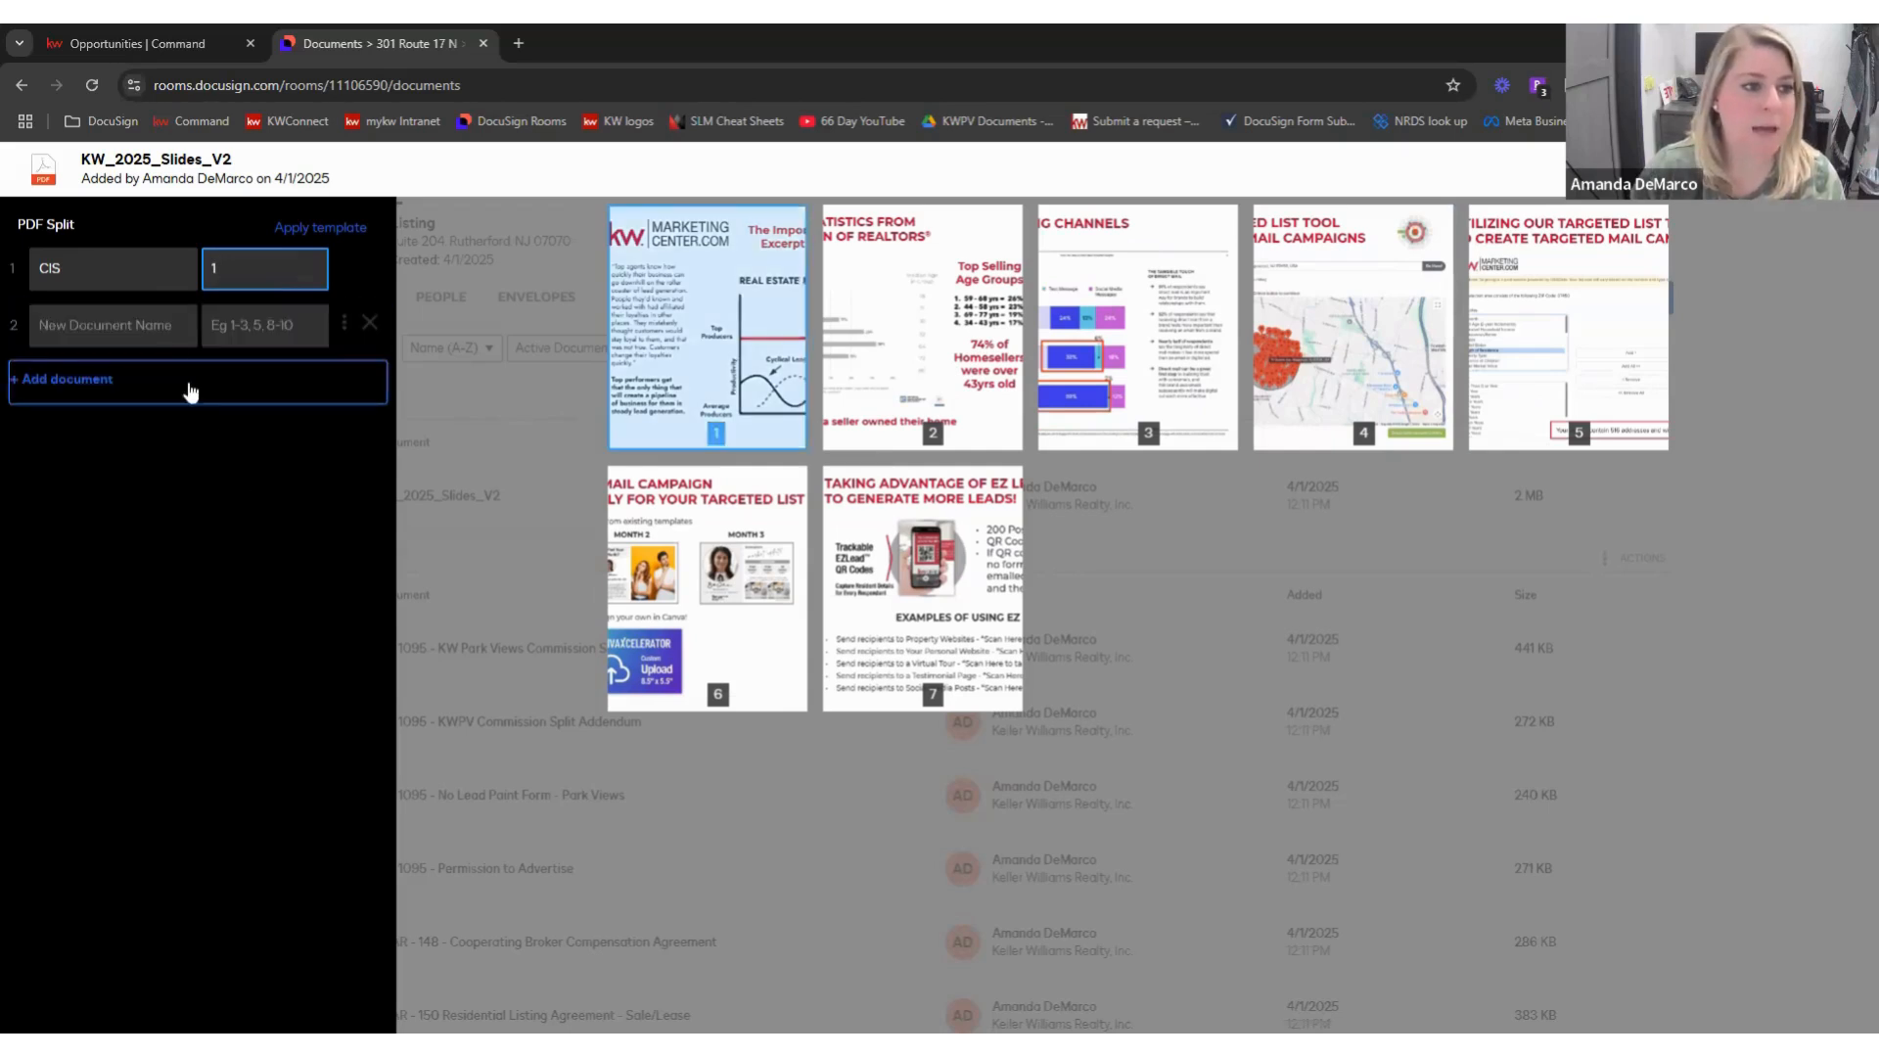
left_click(141, 331)
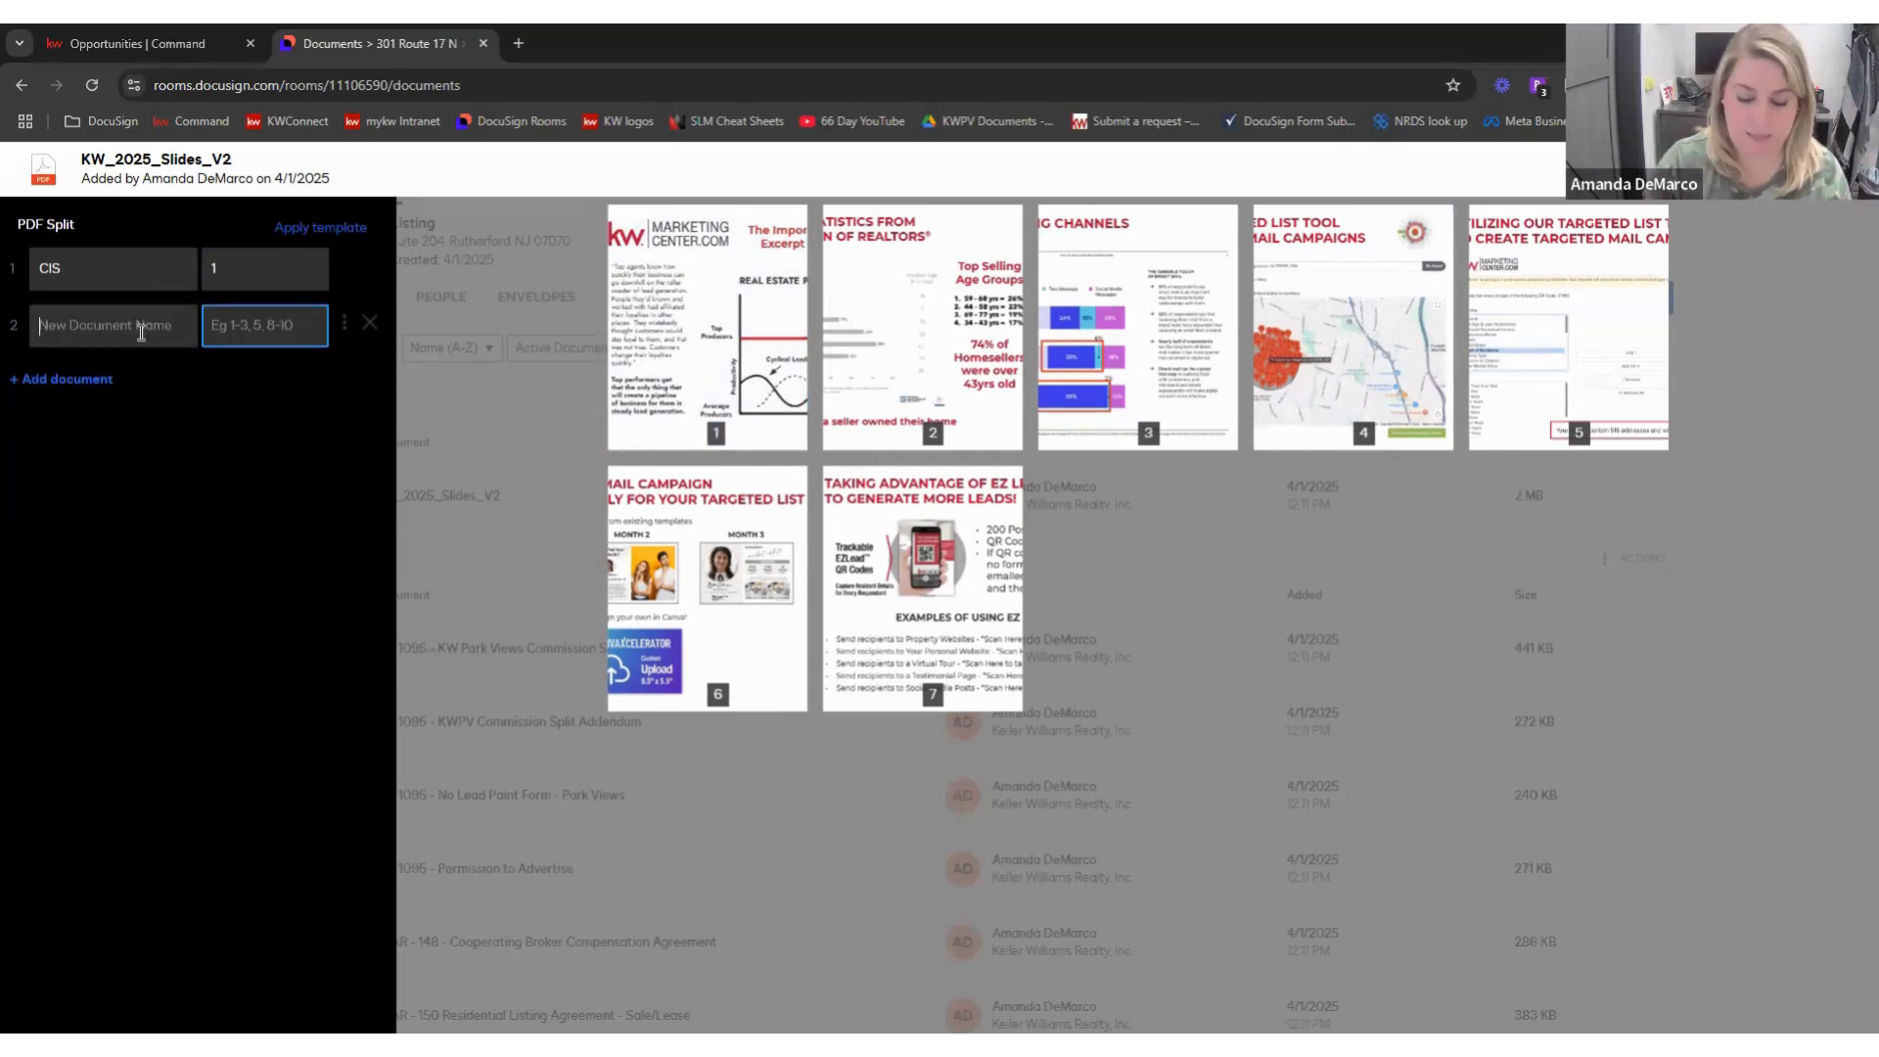
type("Wire Frau")
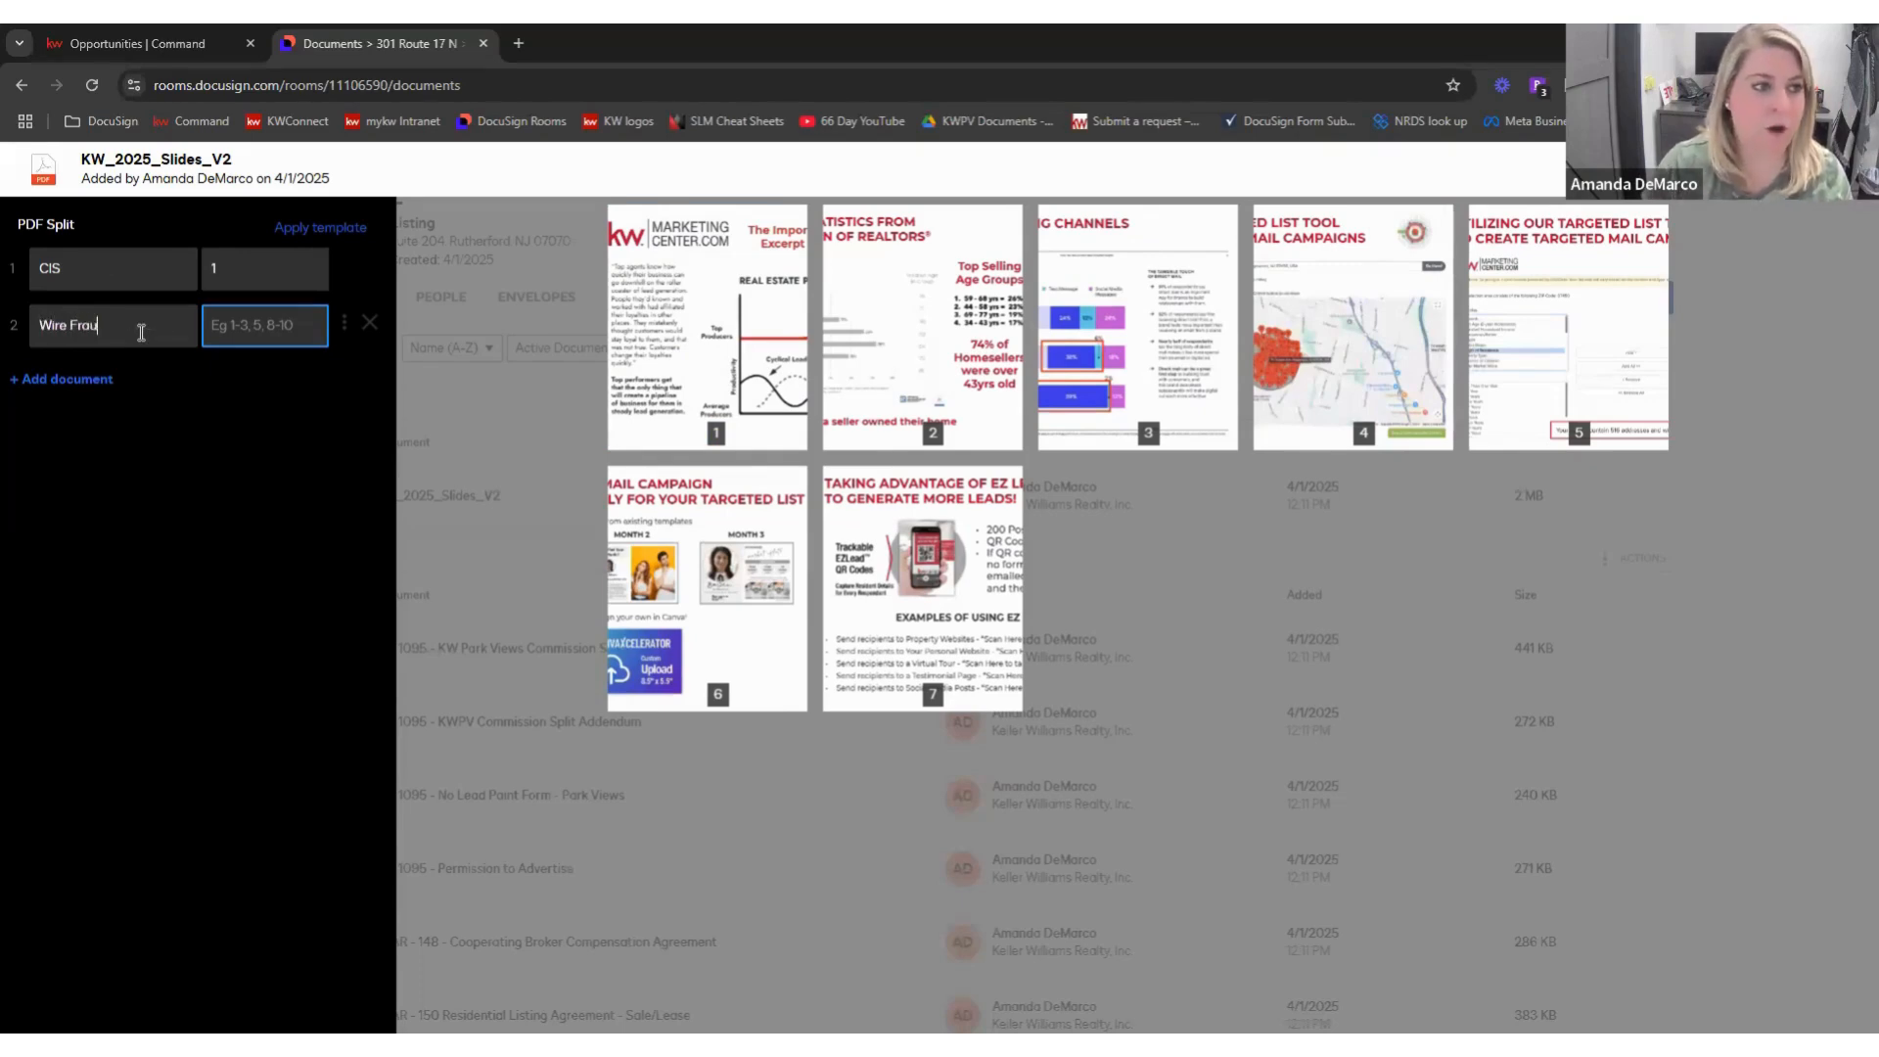
type("d")
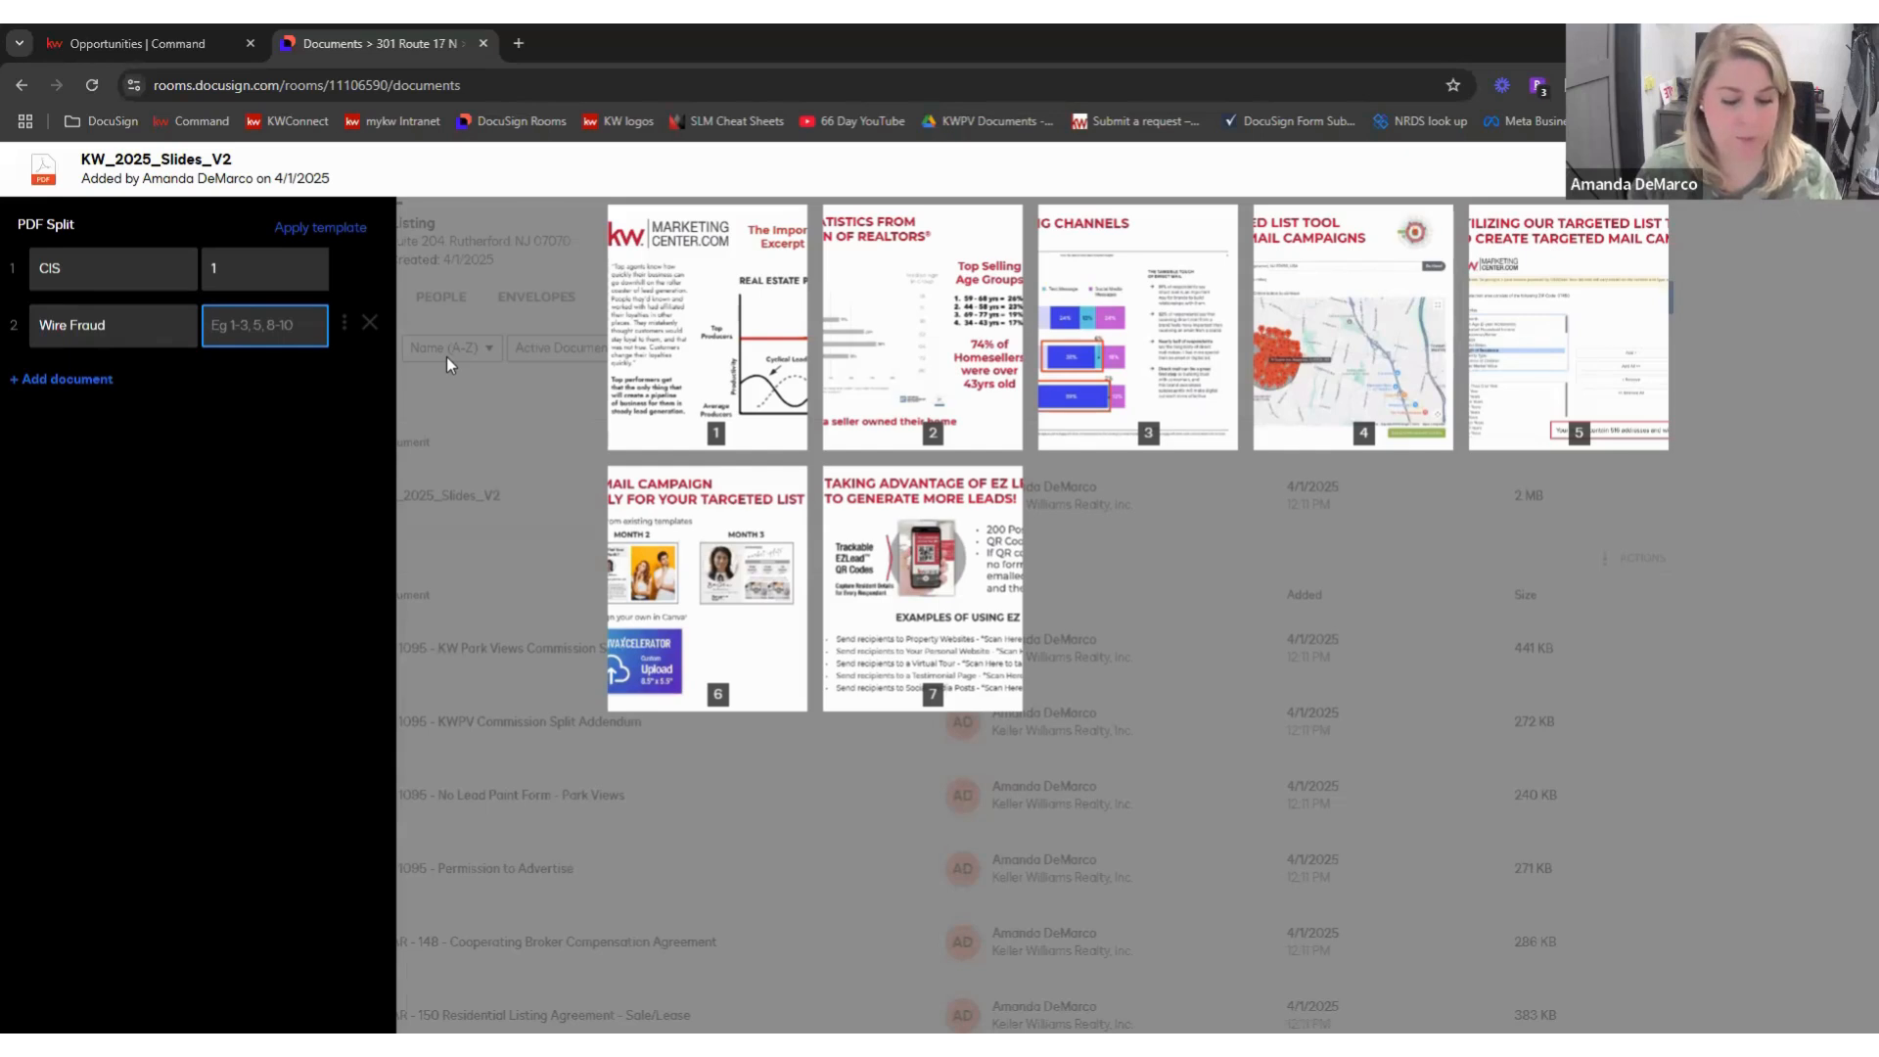
type("2")
left_click(84, 381)
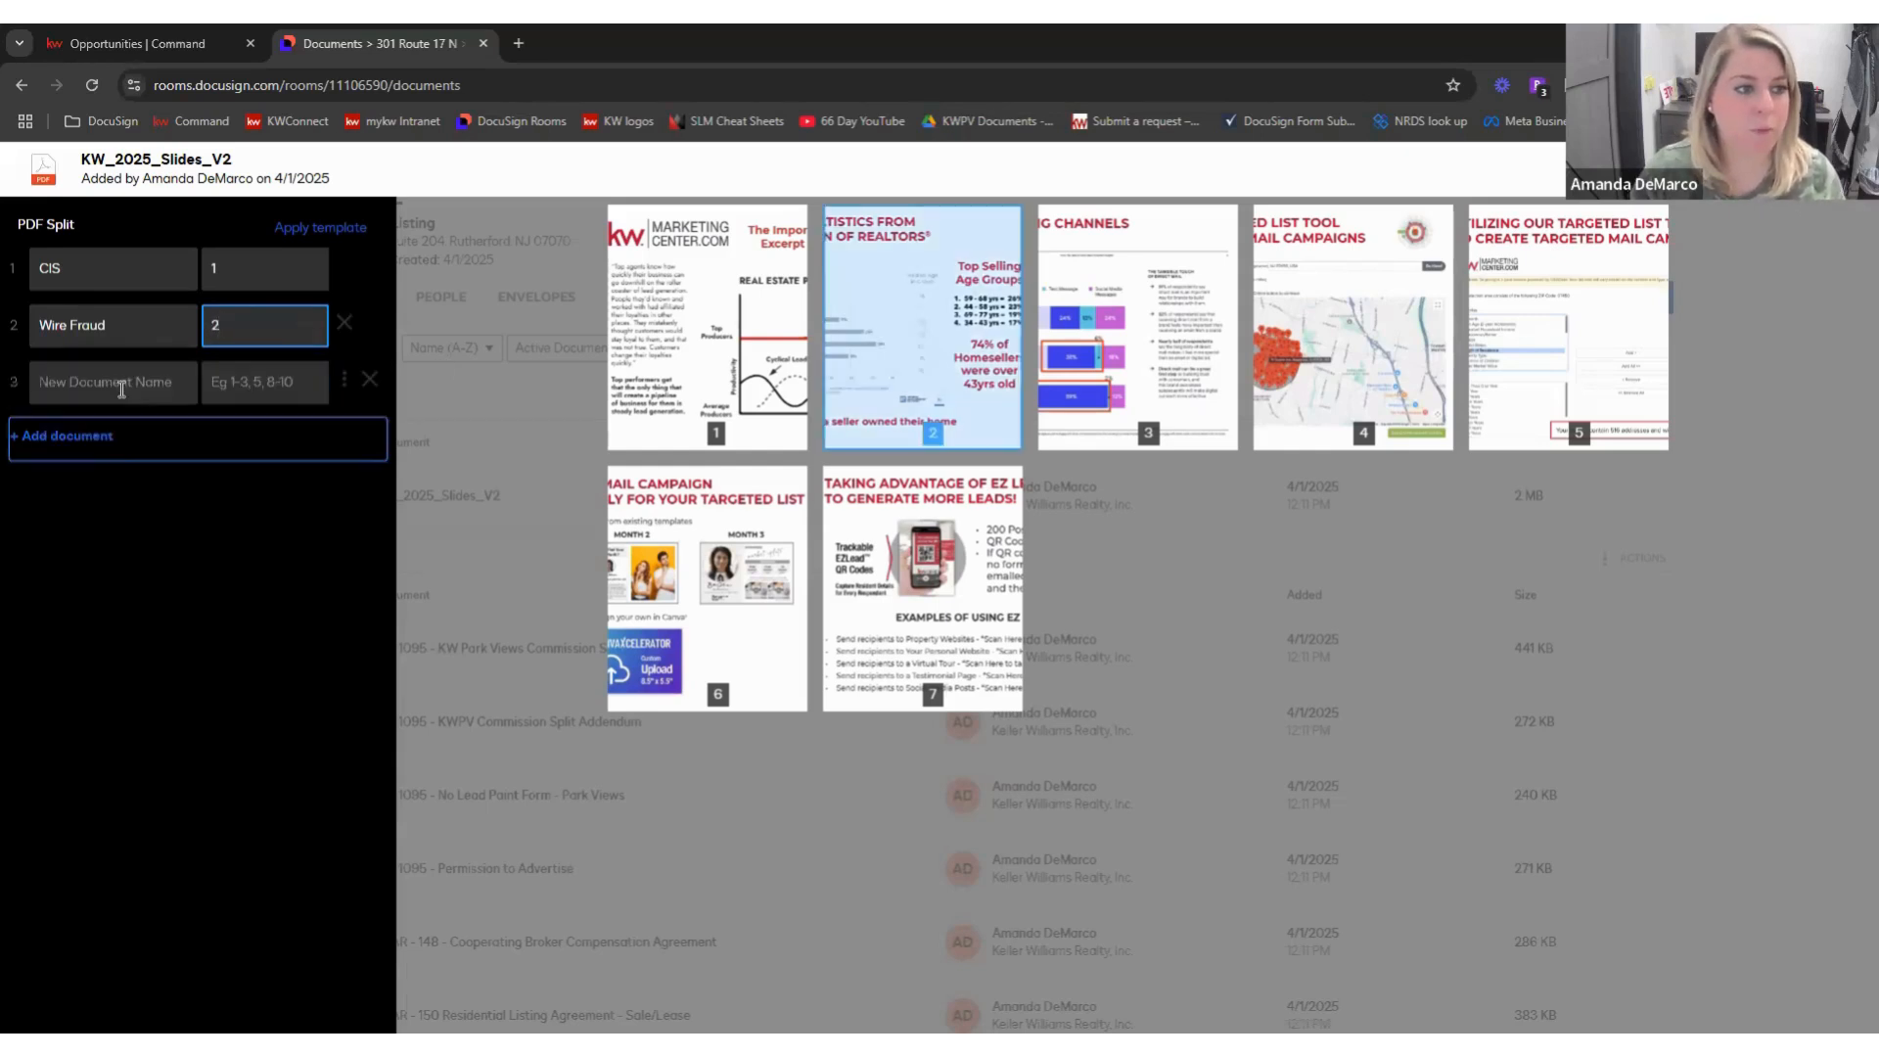
left_click(121, 390)
type("Sellers Disclosure")
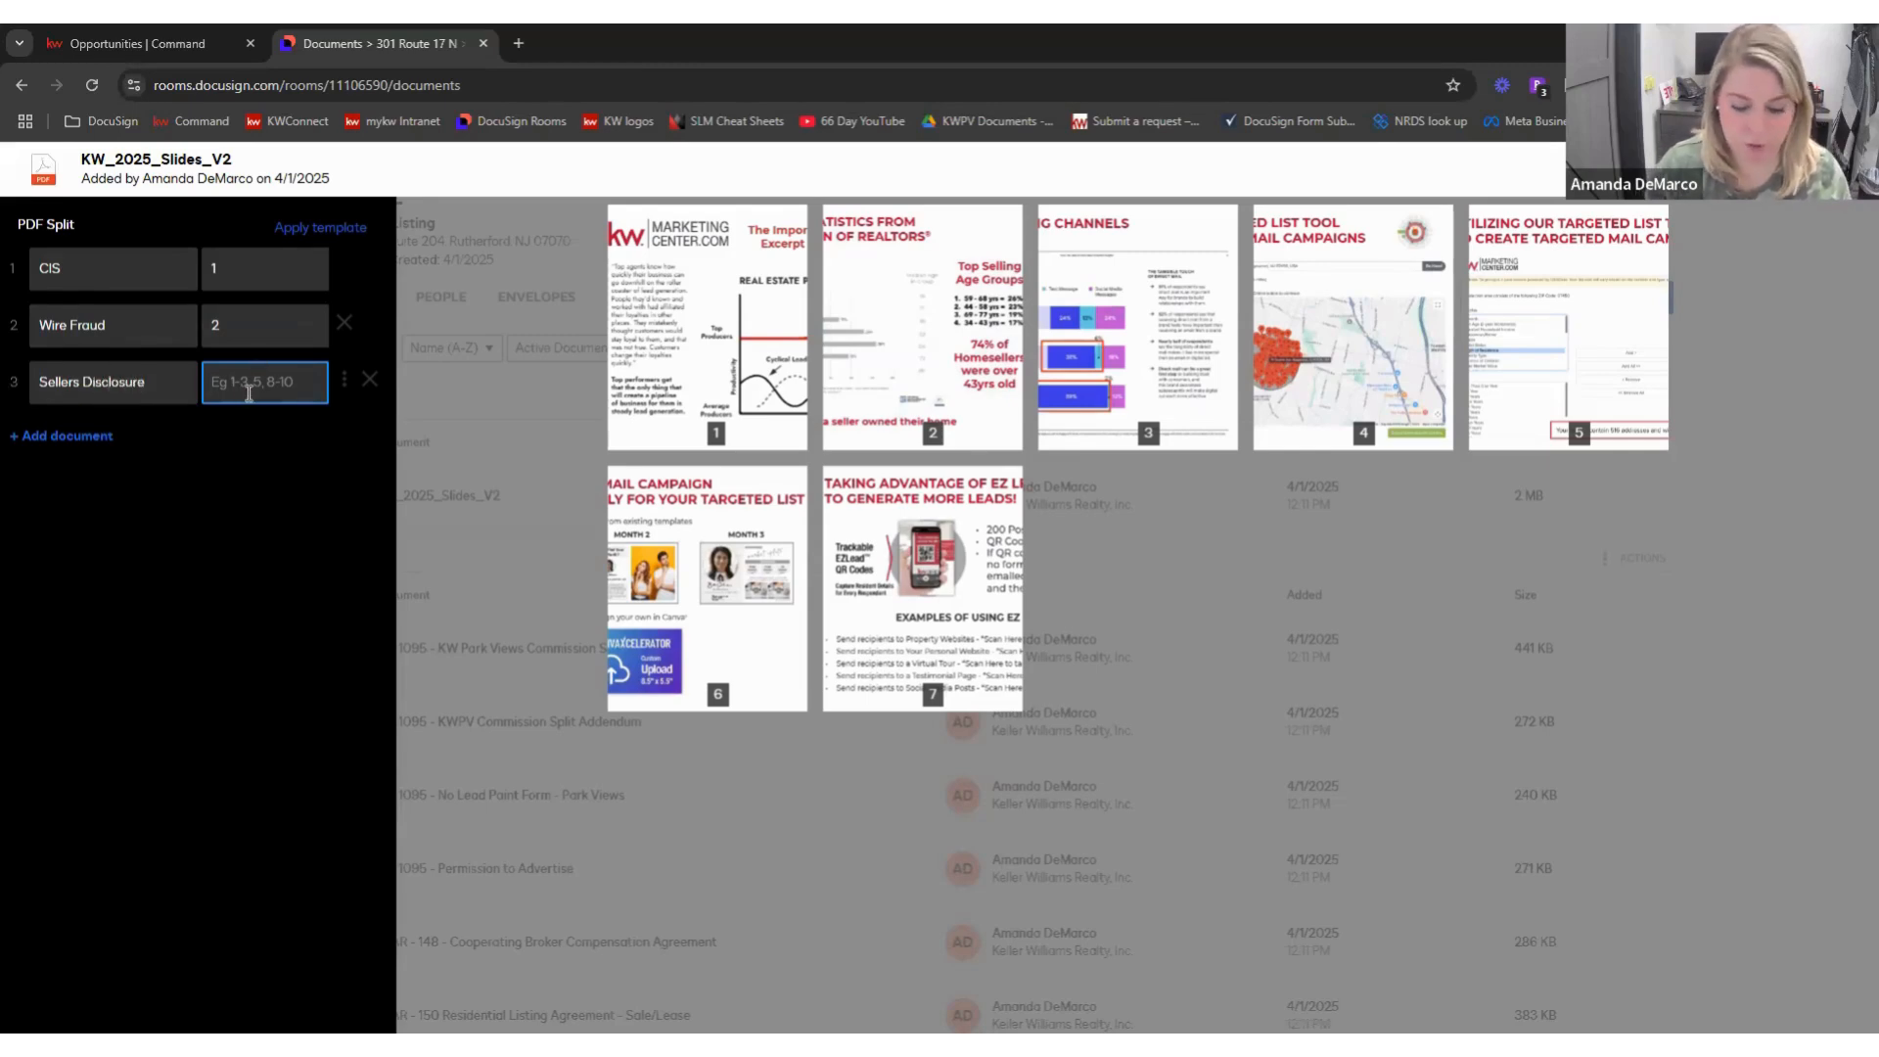
type("3-6")
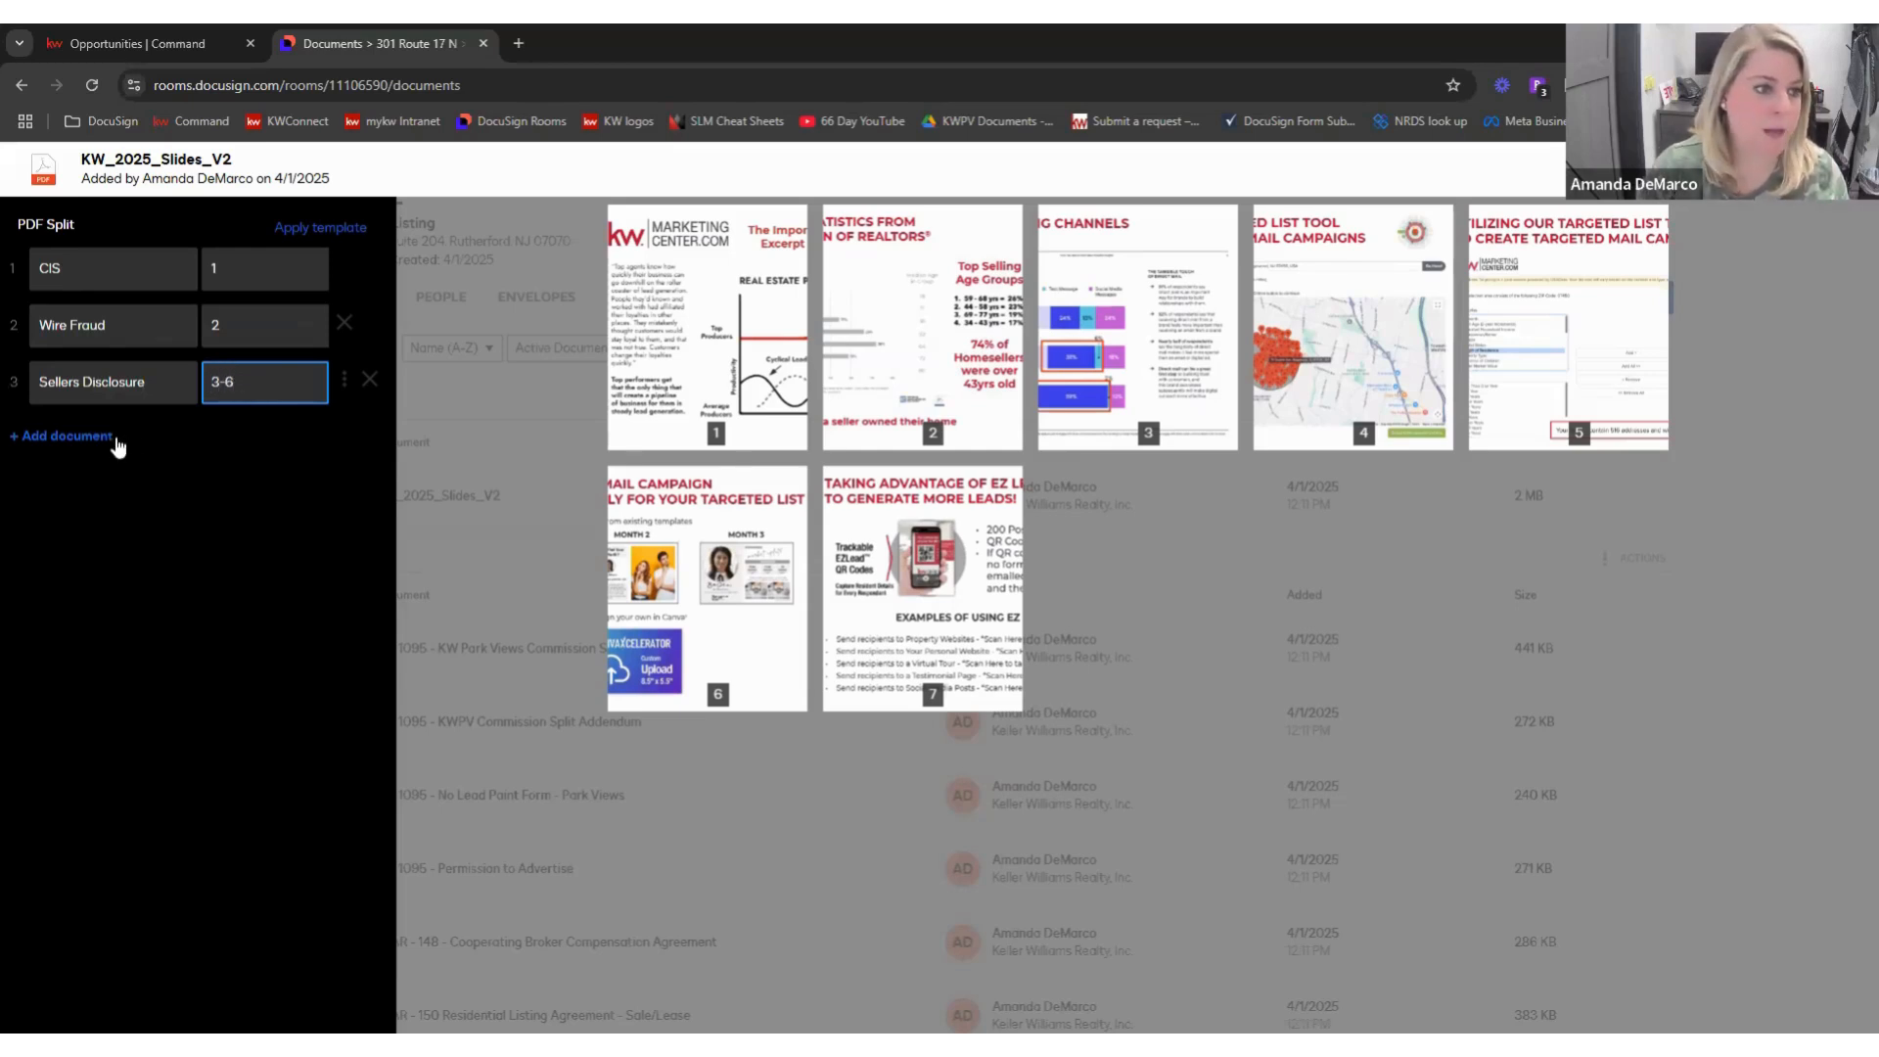
left_click(105, 437)
left_click(161, 446)
type("Perm")
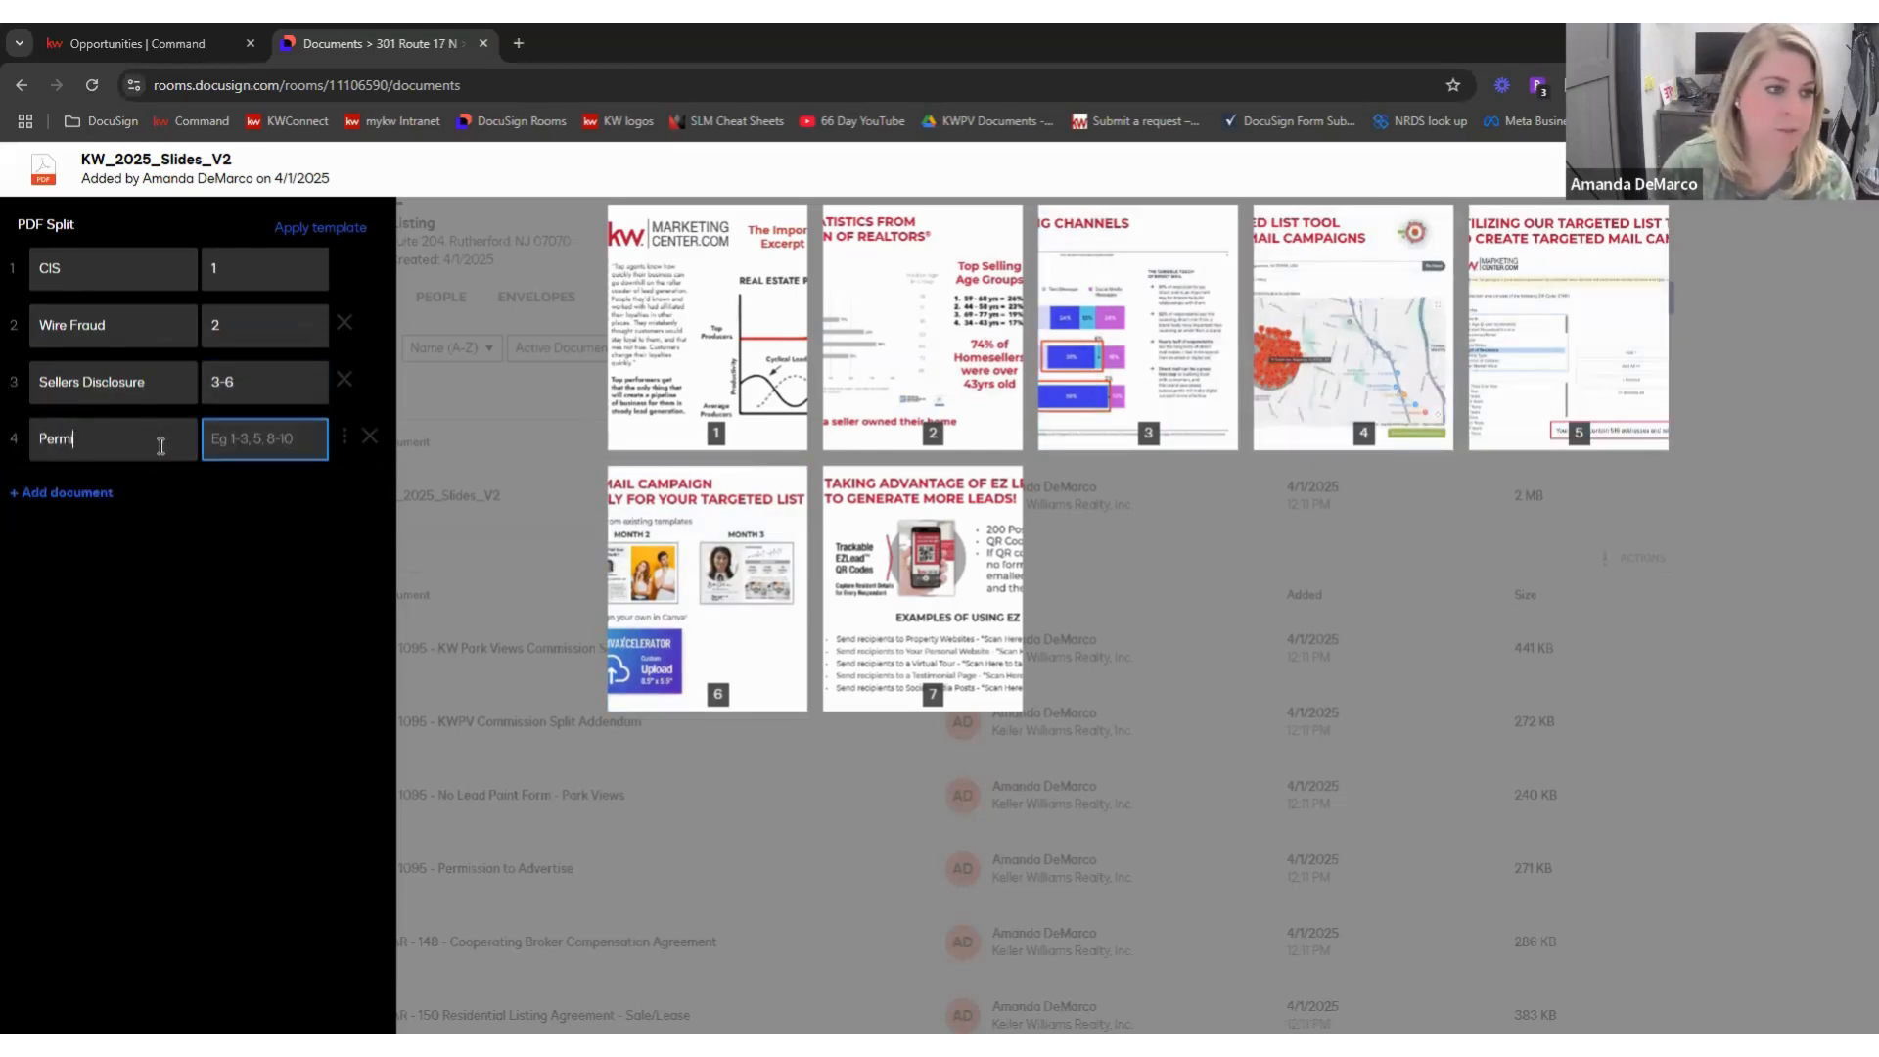
type("ission to Advertise")
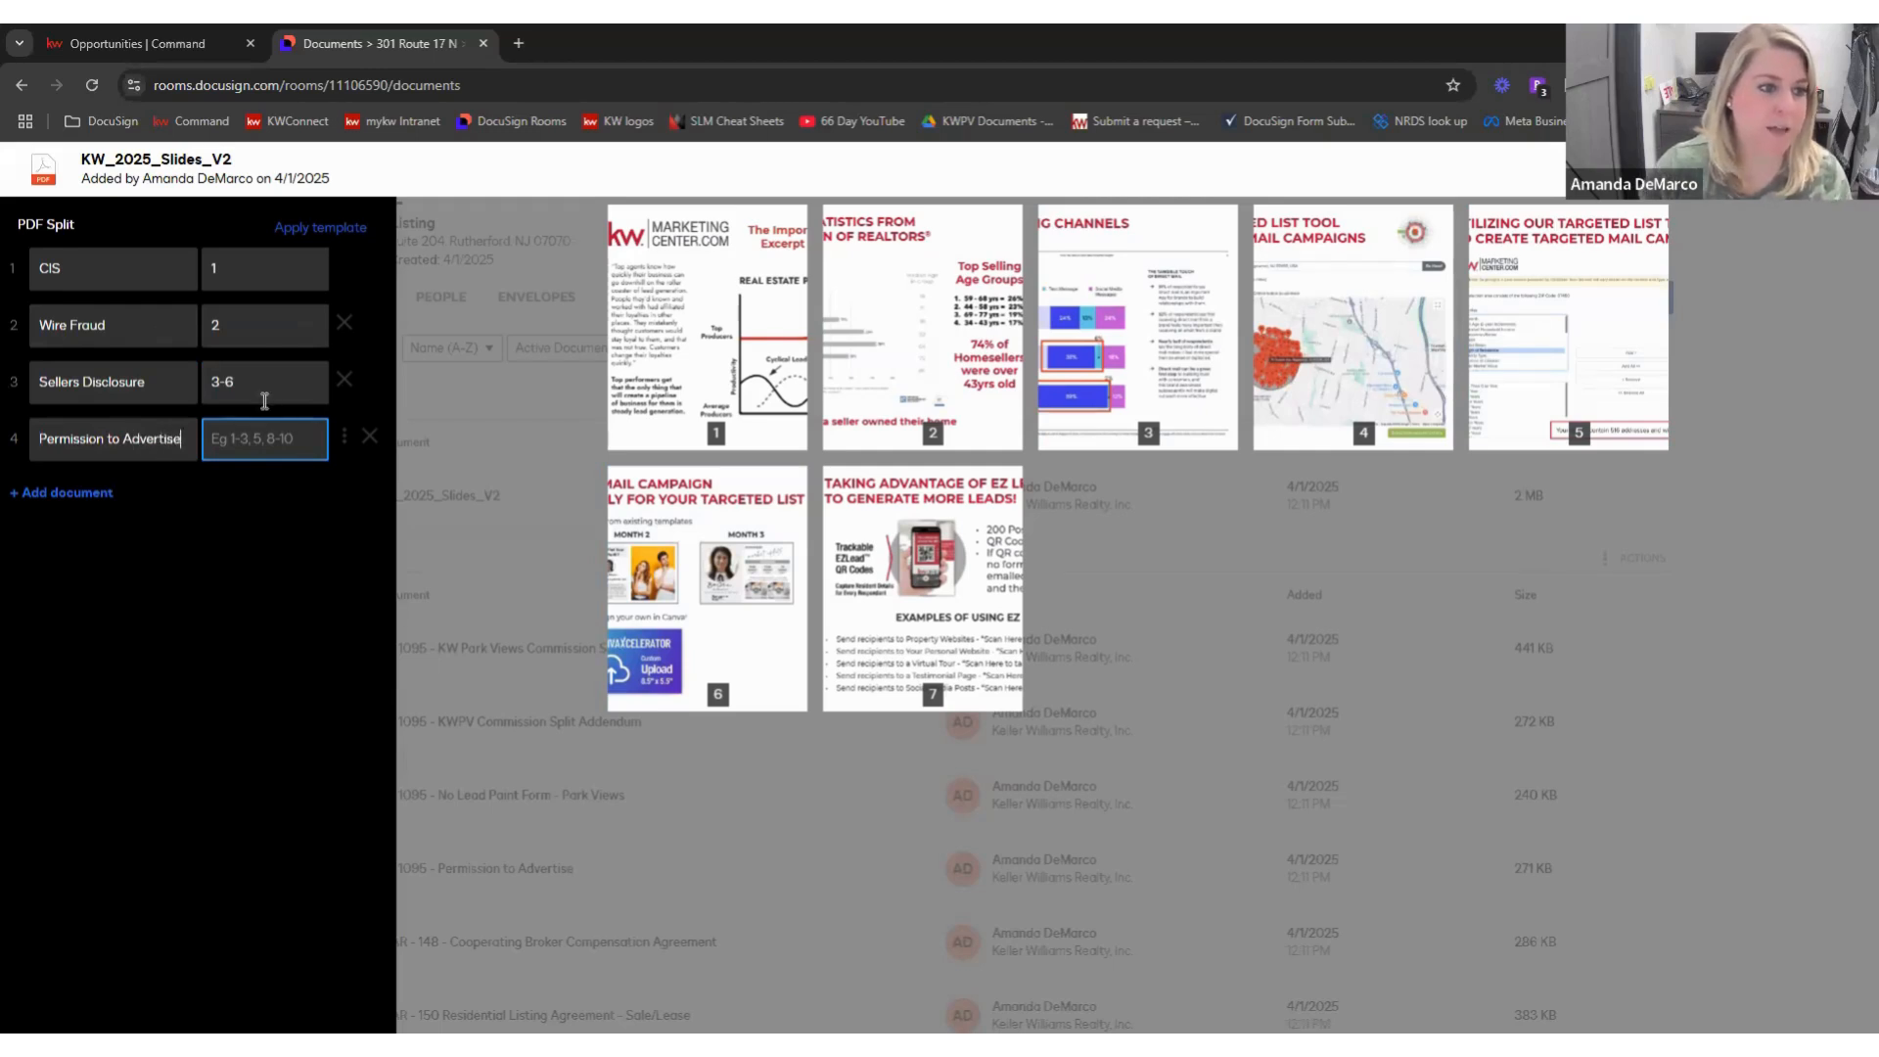
type("7")
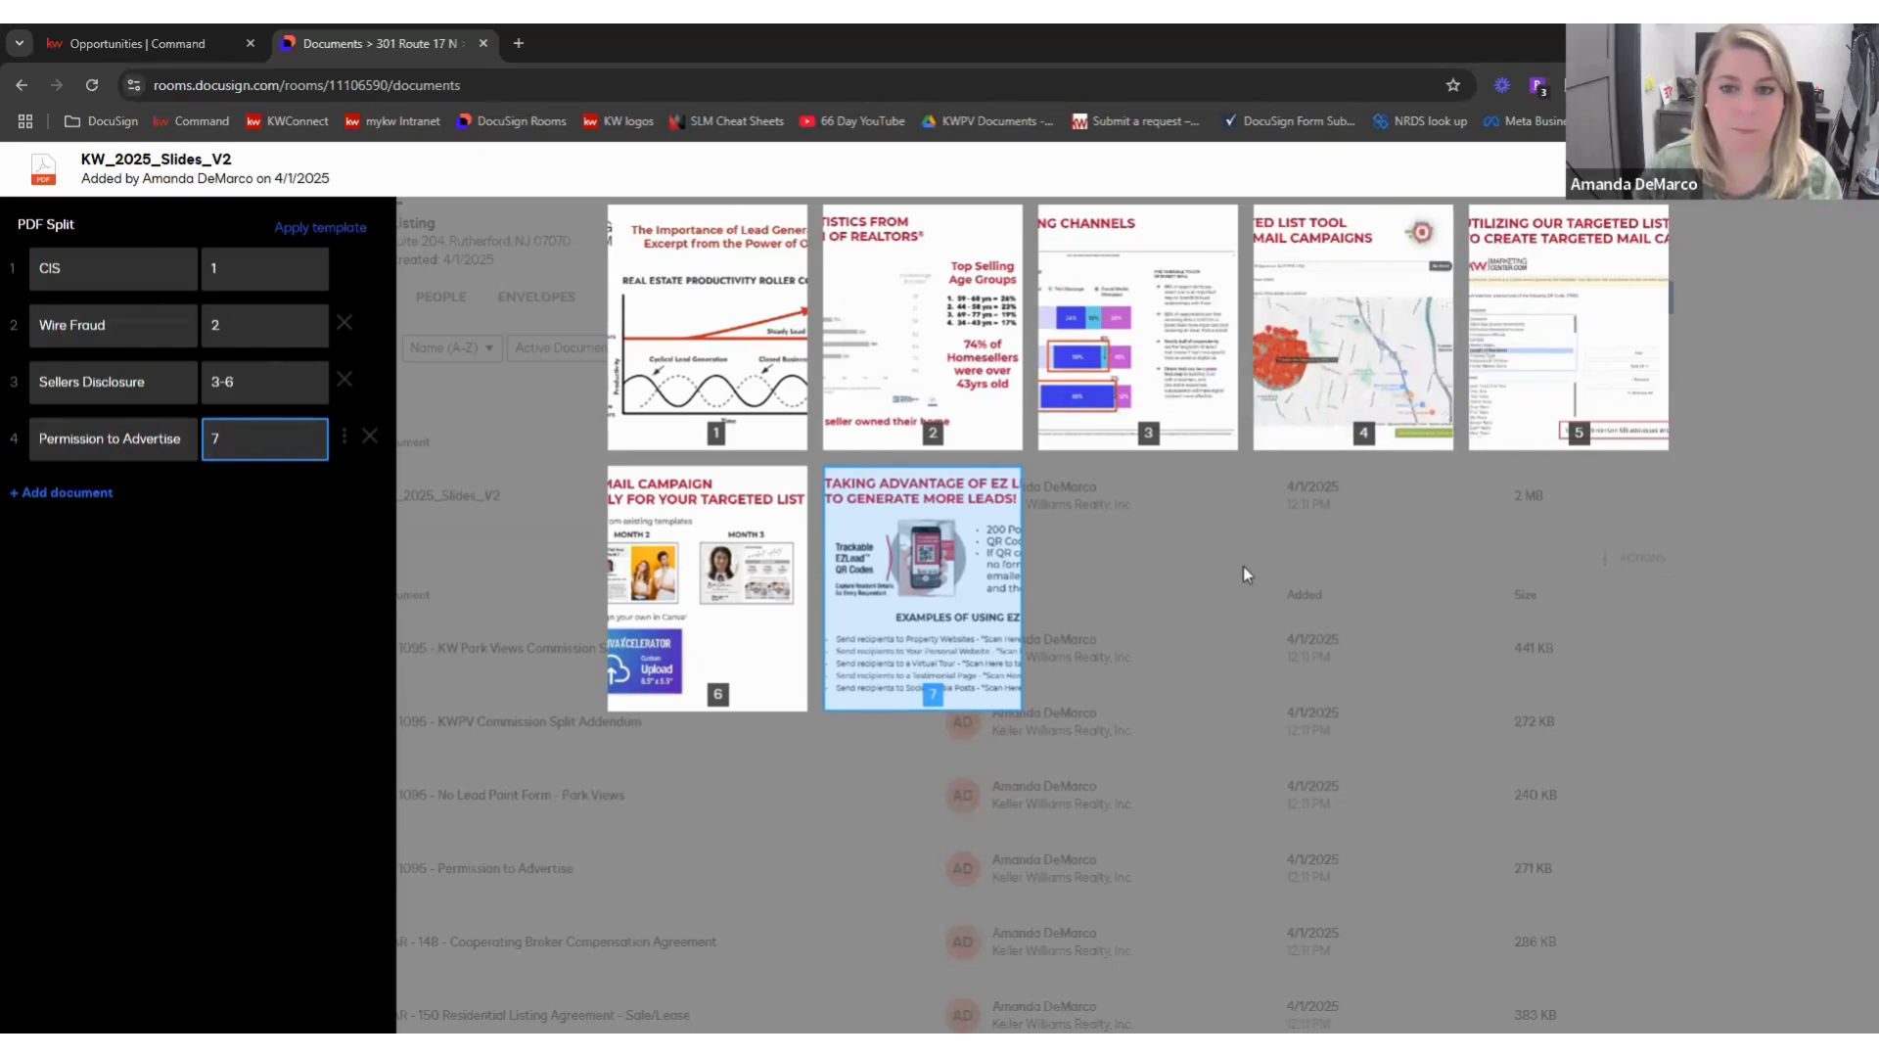
left_click(1345, 601)
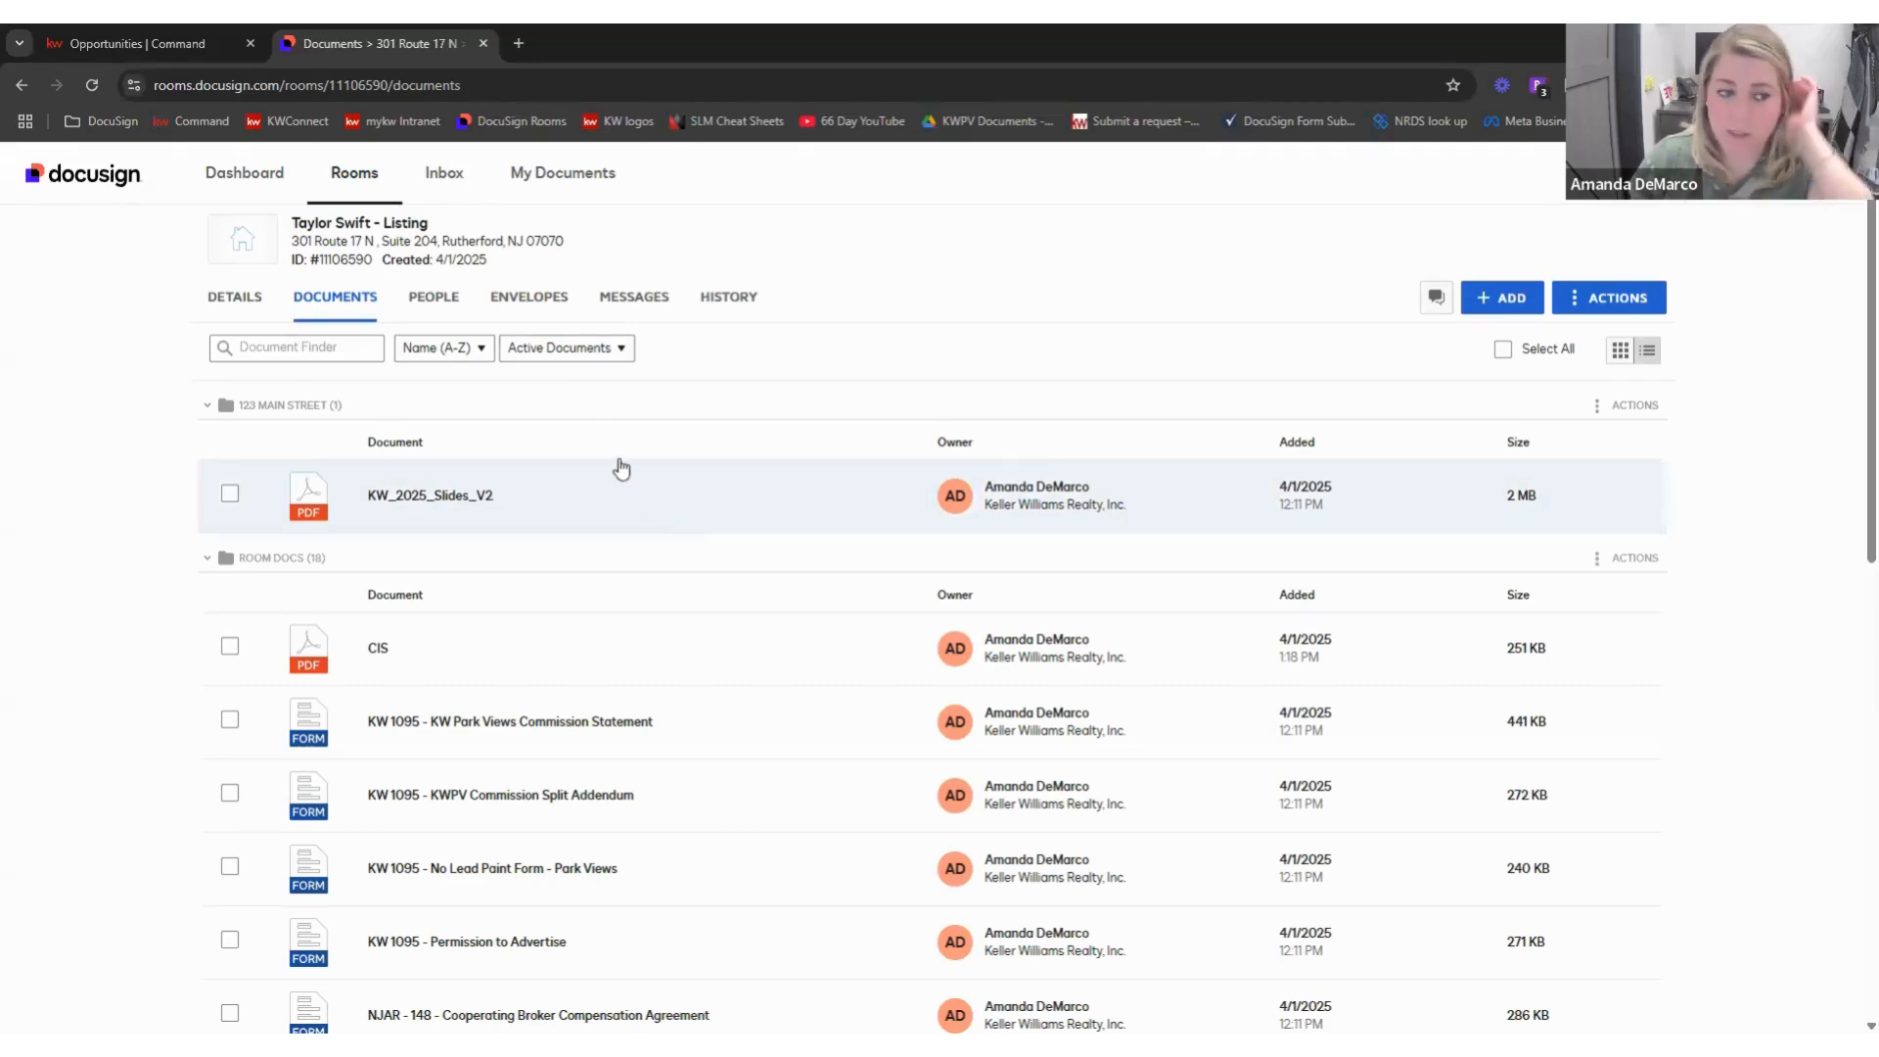
- Move the CIS PDF into the 123 MAIN STREET folder
scroll(592, 461, "down", 1)
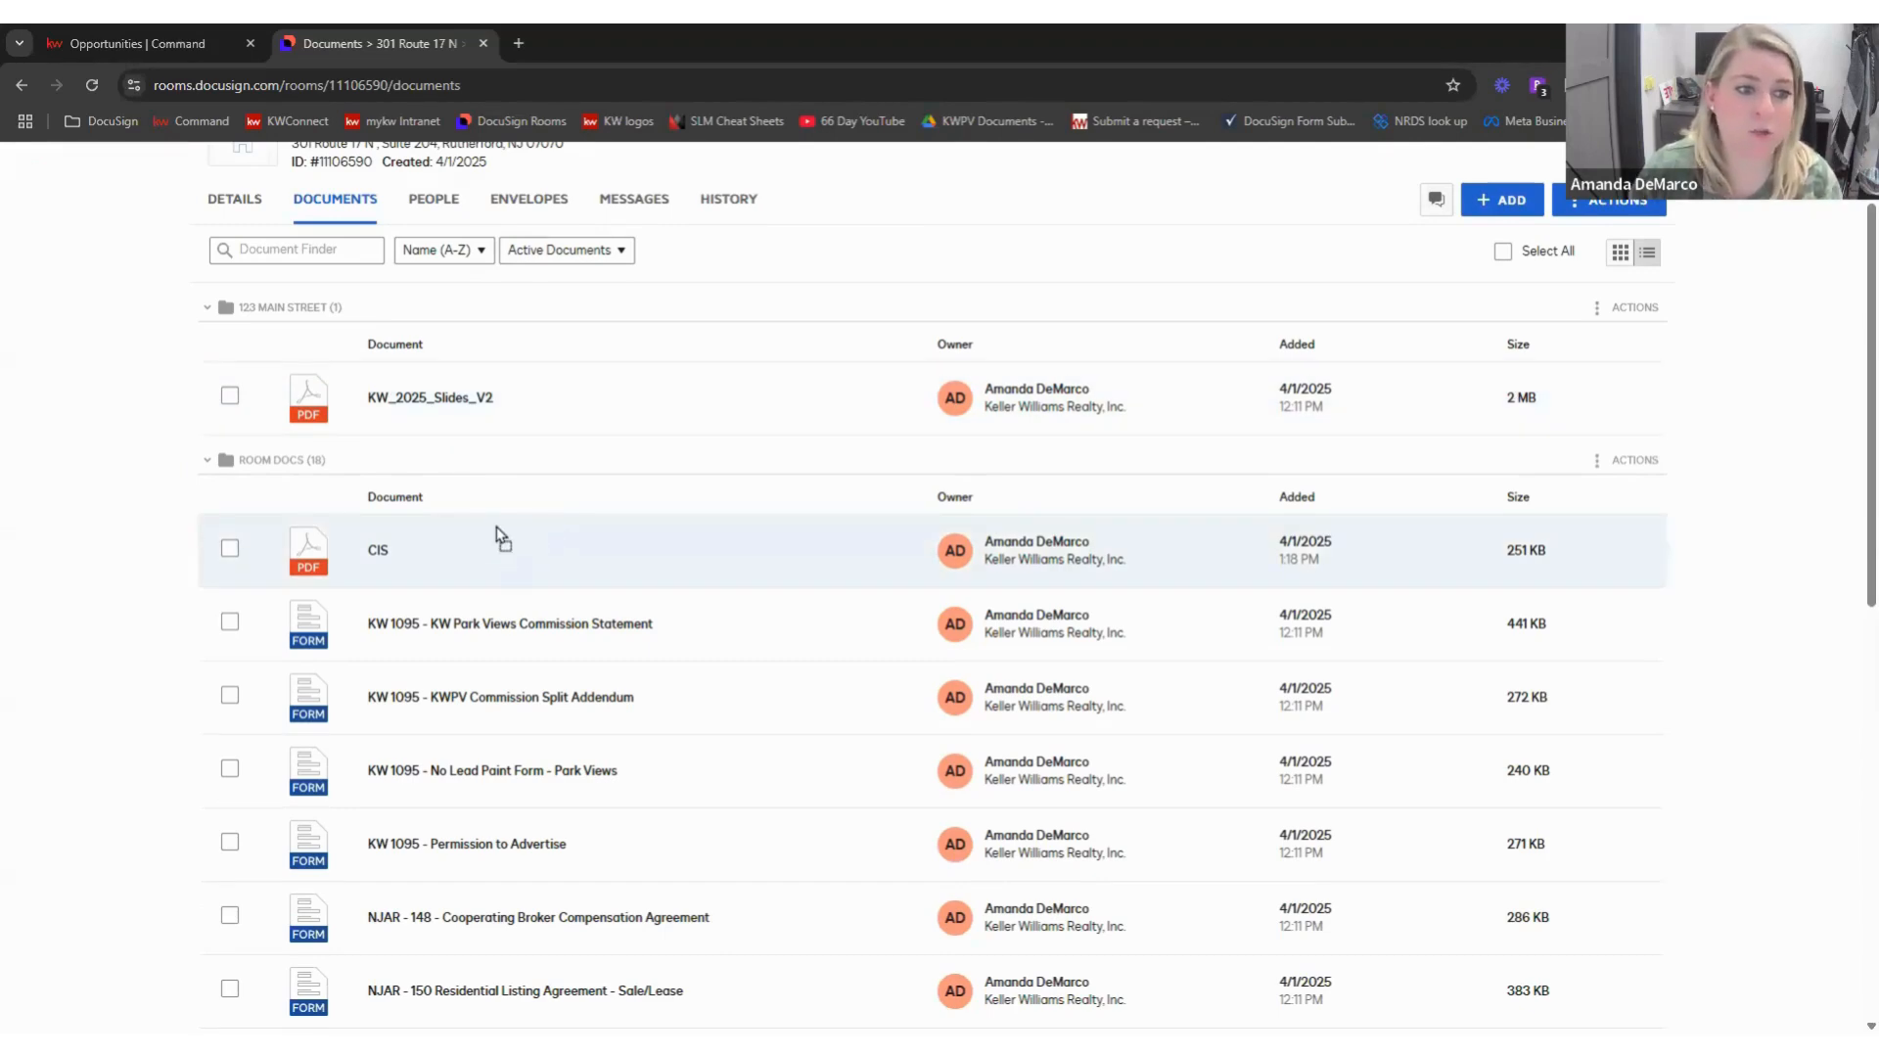
left_click_drag(760, 441, 760, 442)
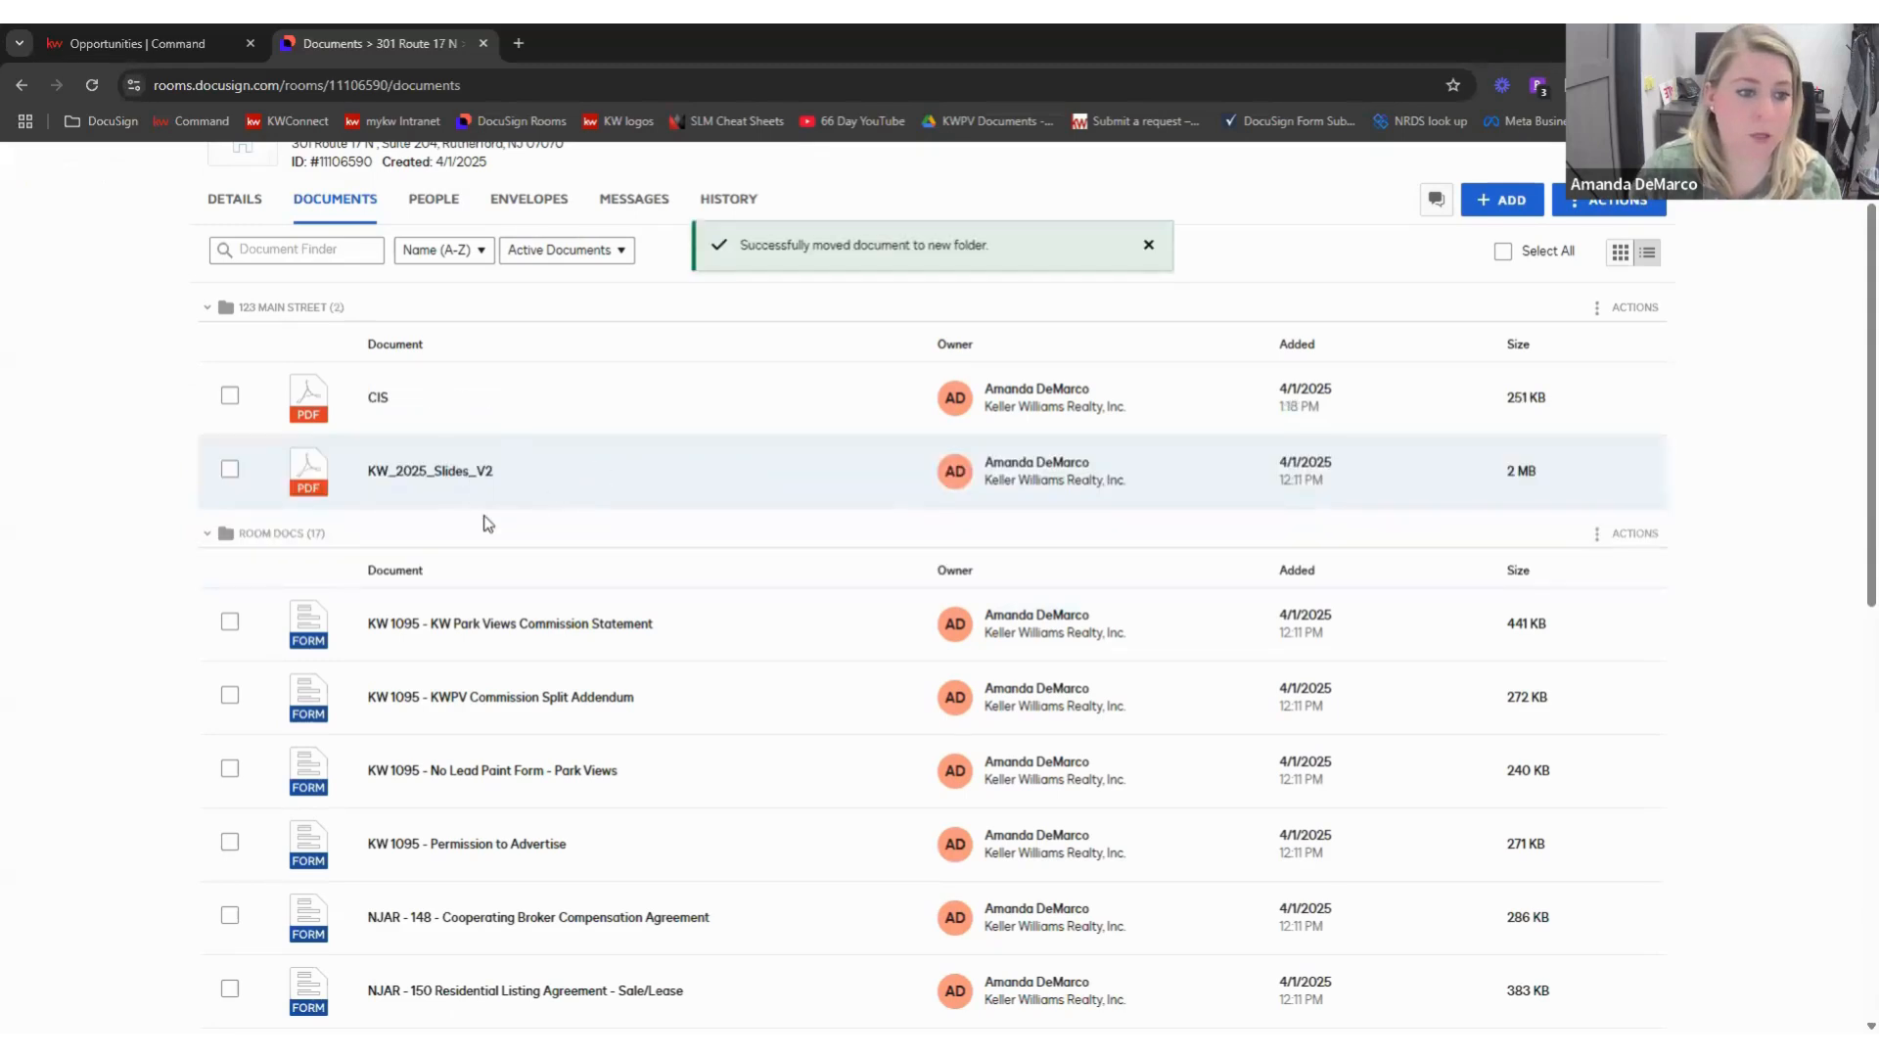
scroll(486, 520, "down", 5)
scroll(488, 693, "down", 3)
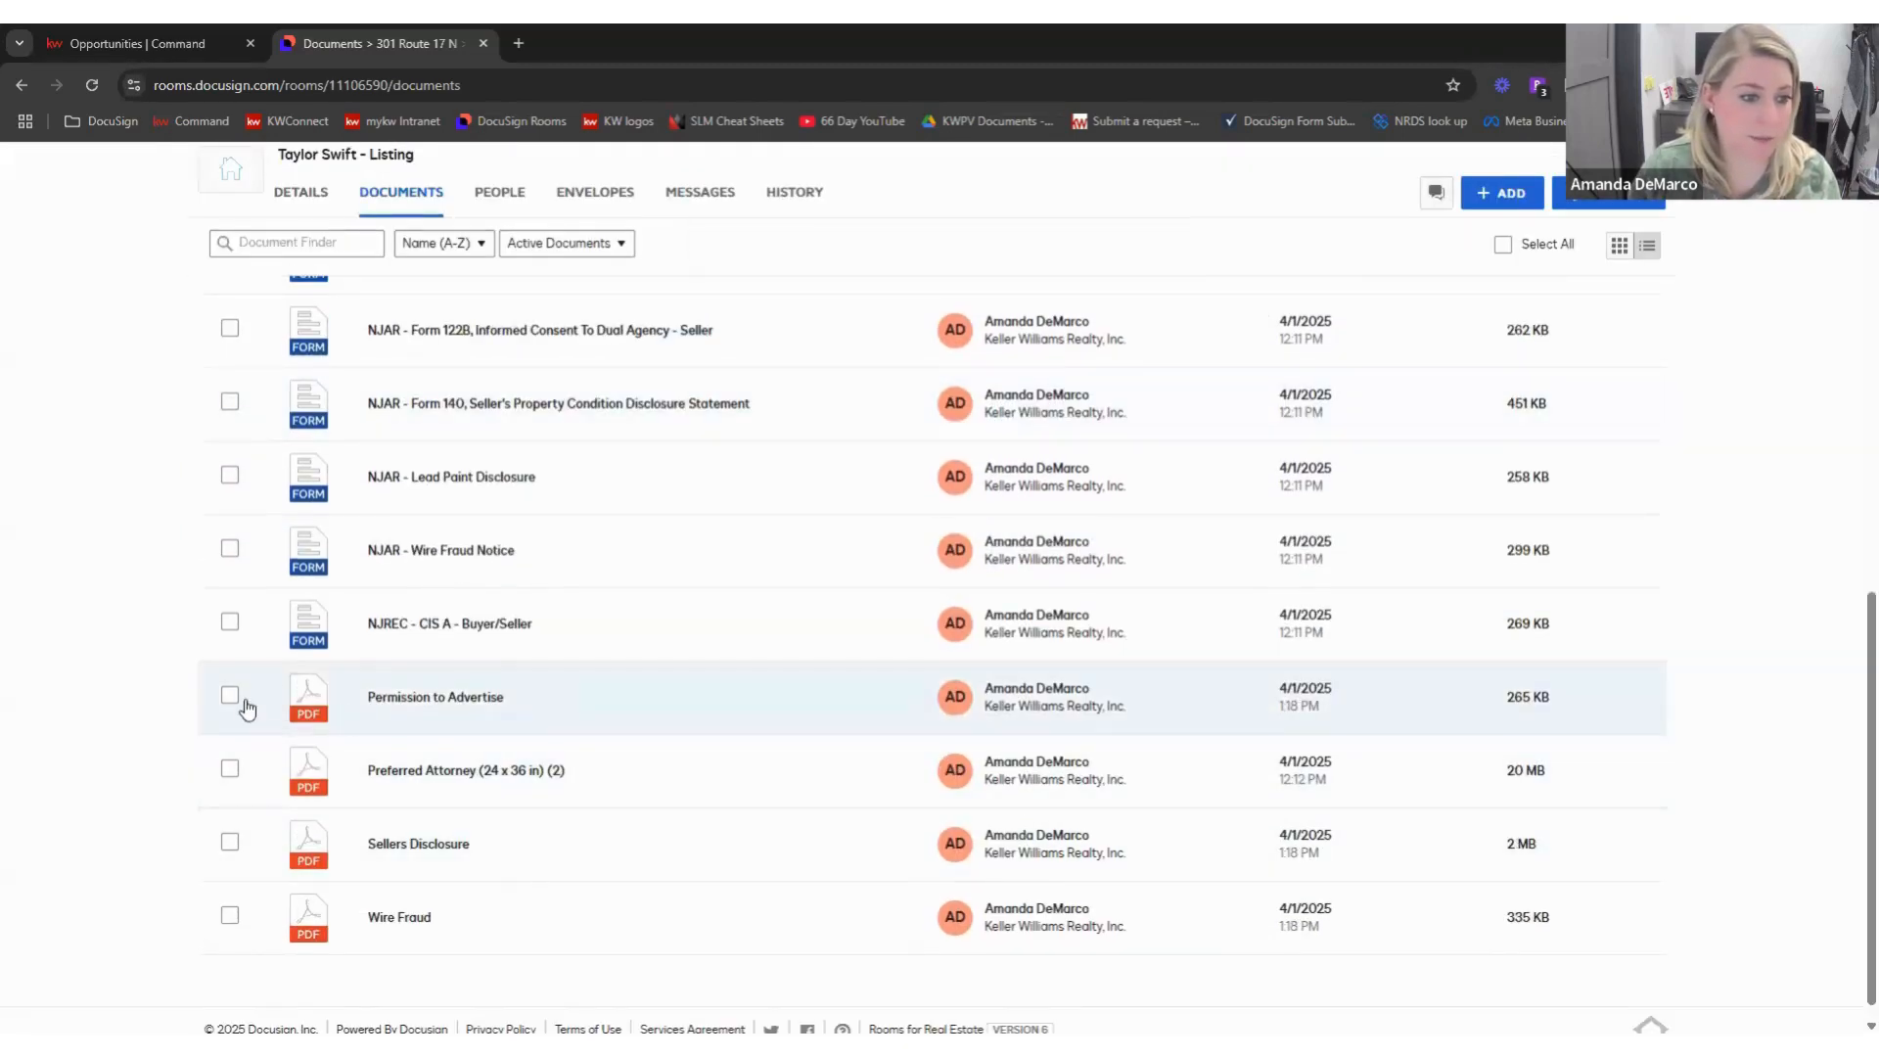
- Select Permission to Advertise, Preferred Attorney, Sellers Disclosure and Wire Fraud and open the Move dialog
left_click(230, 696)
left_click(230, 769)
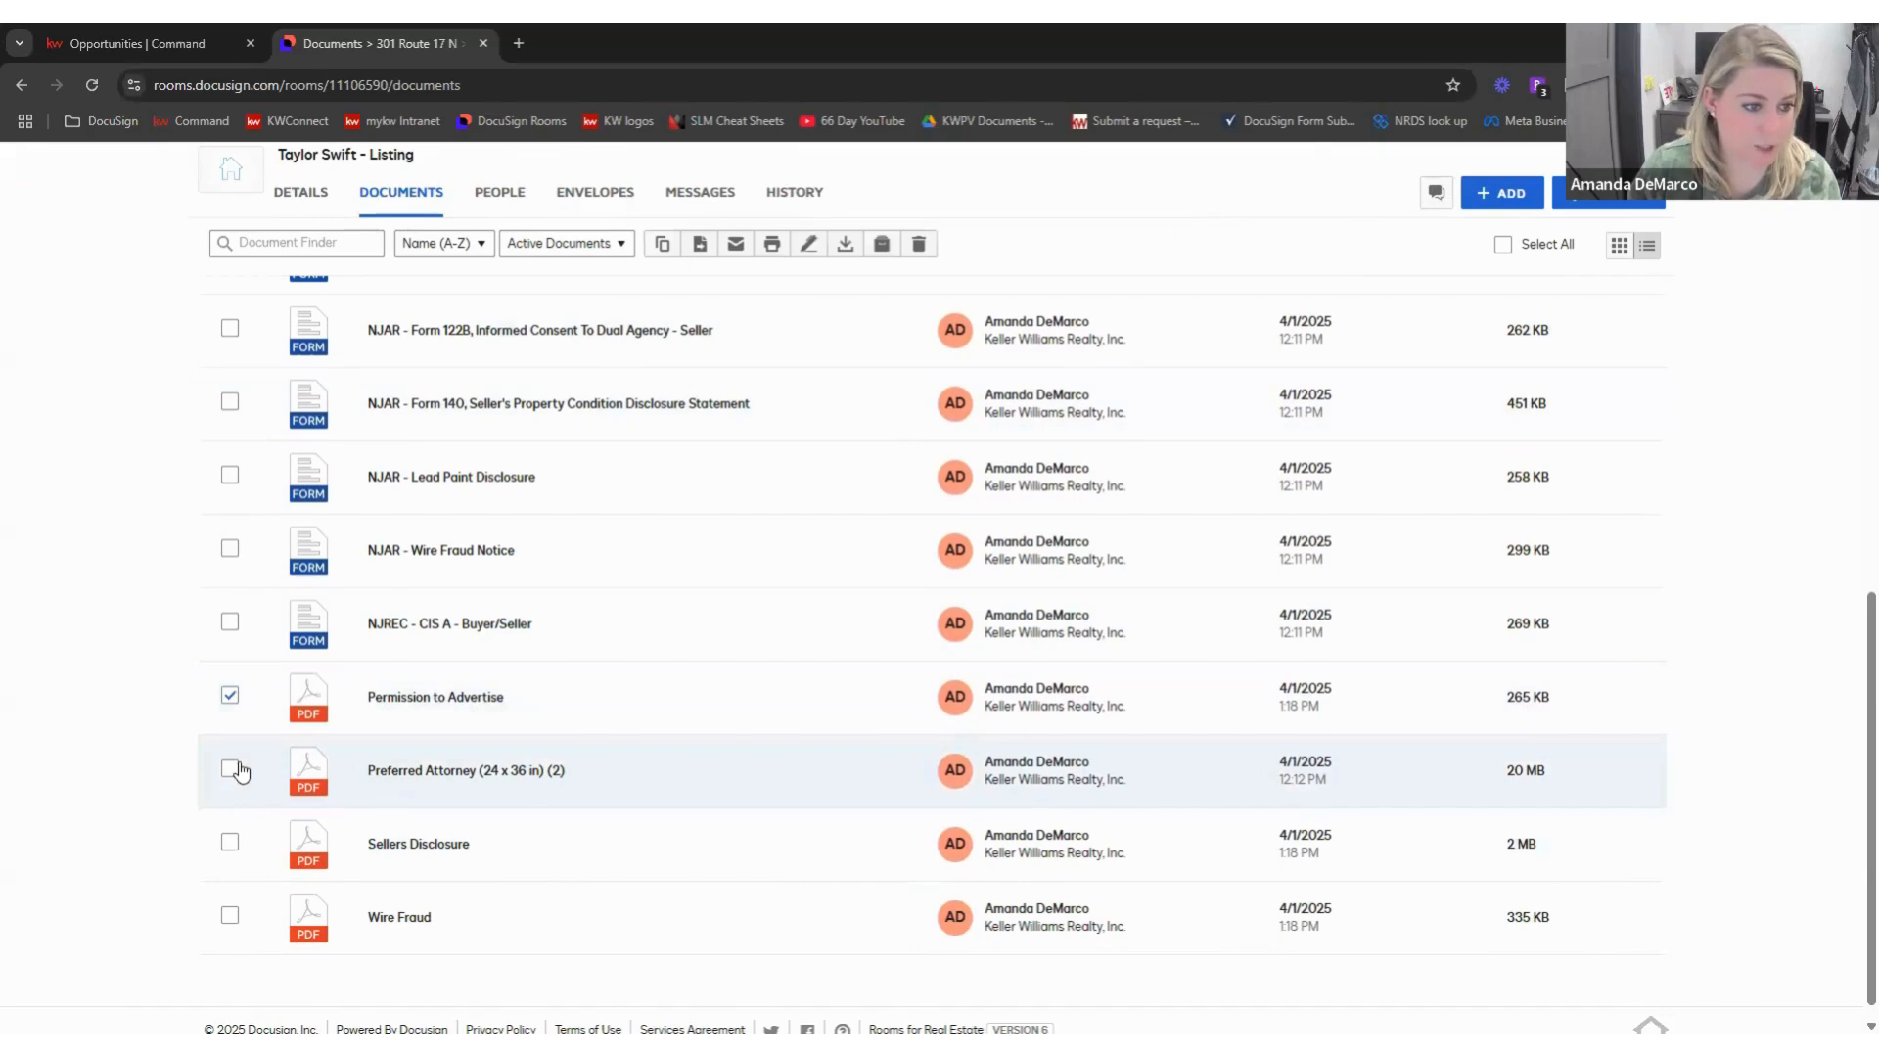
left_click(230, 842)
left_click(230, 915)
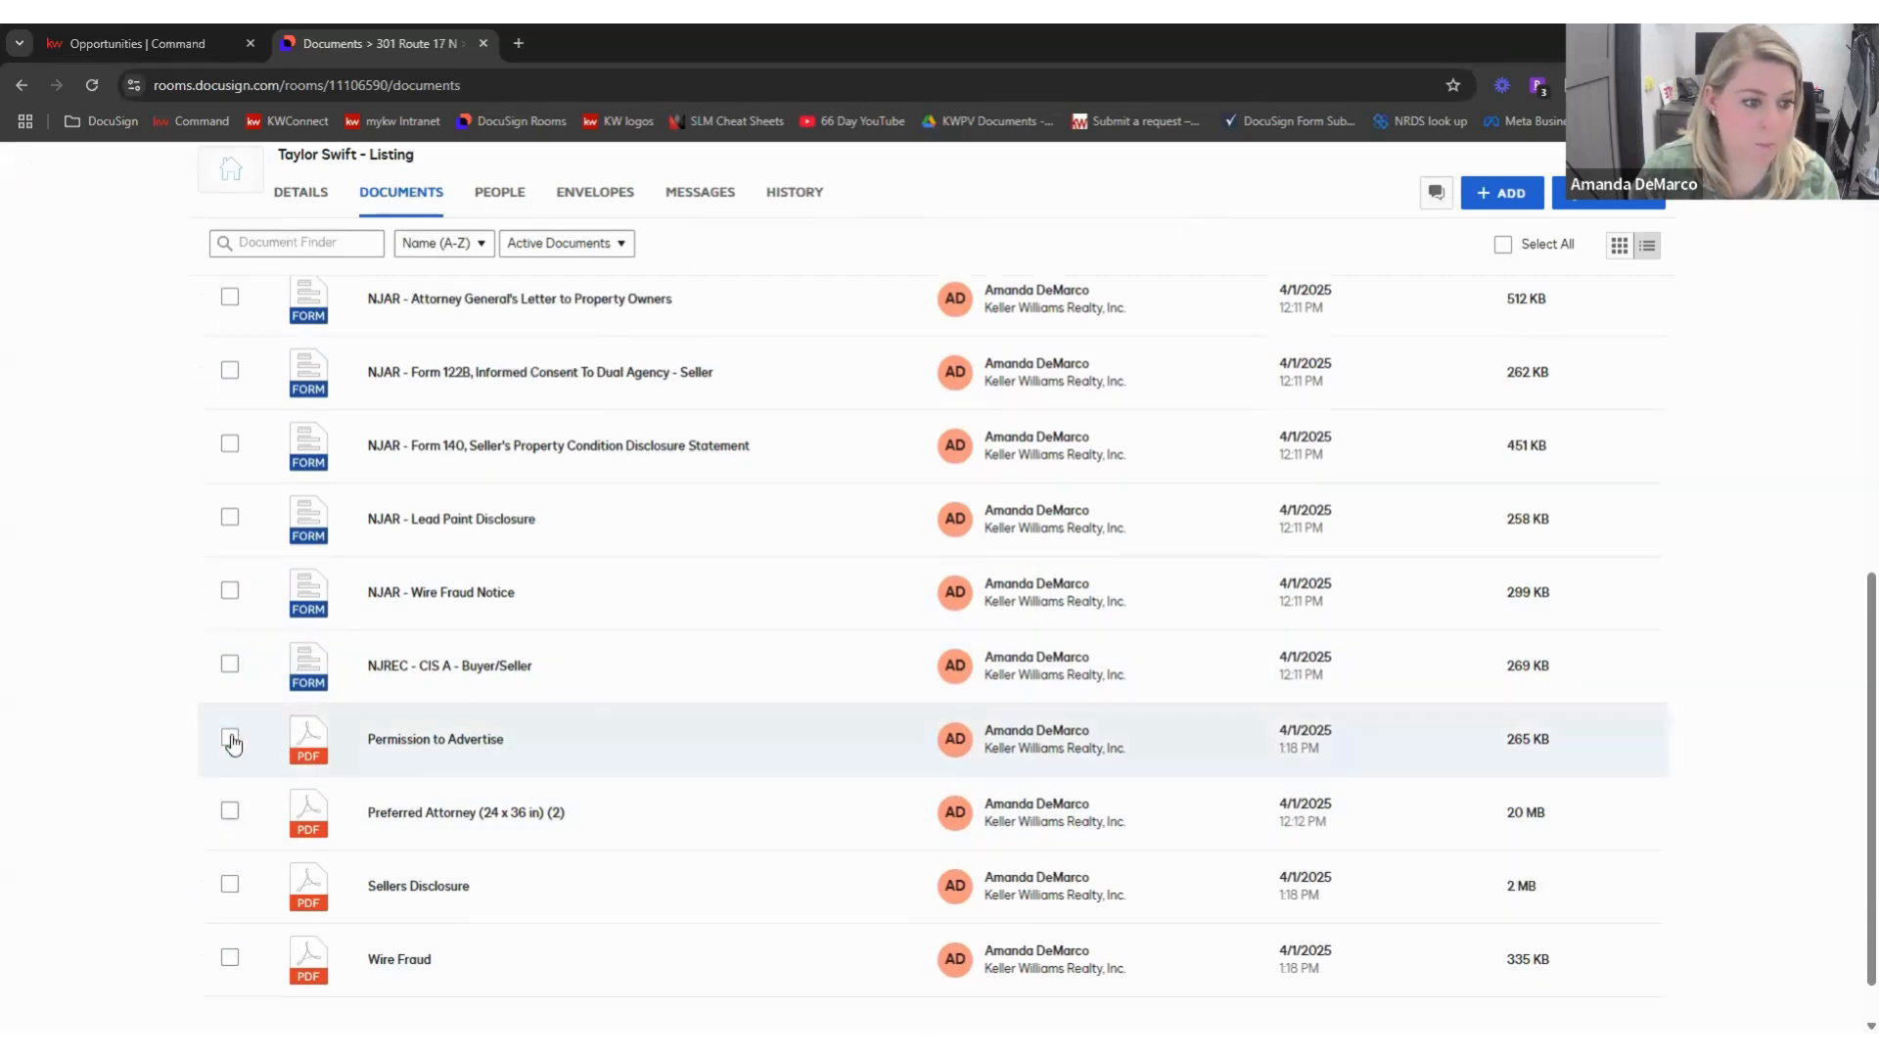
left_click(231, 739)
left_click(230, 810)
left_click(230, 886)
left_click(230, 957)
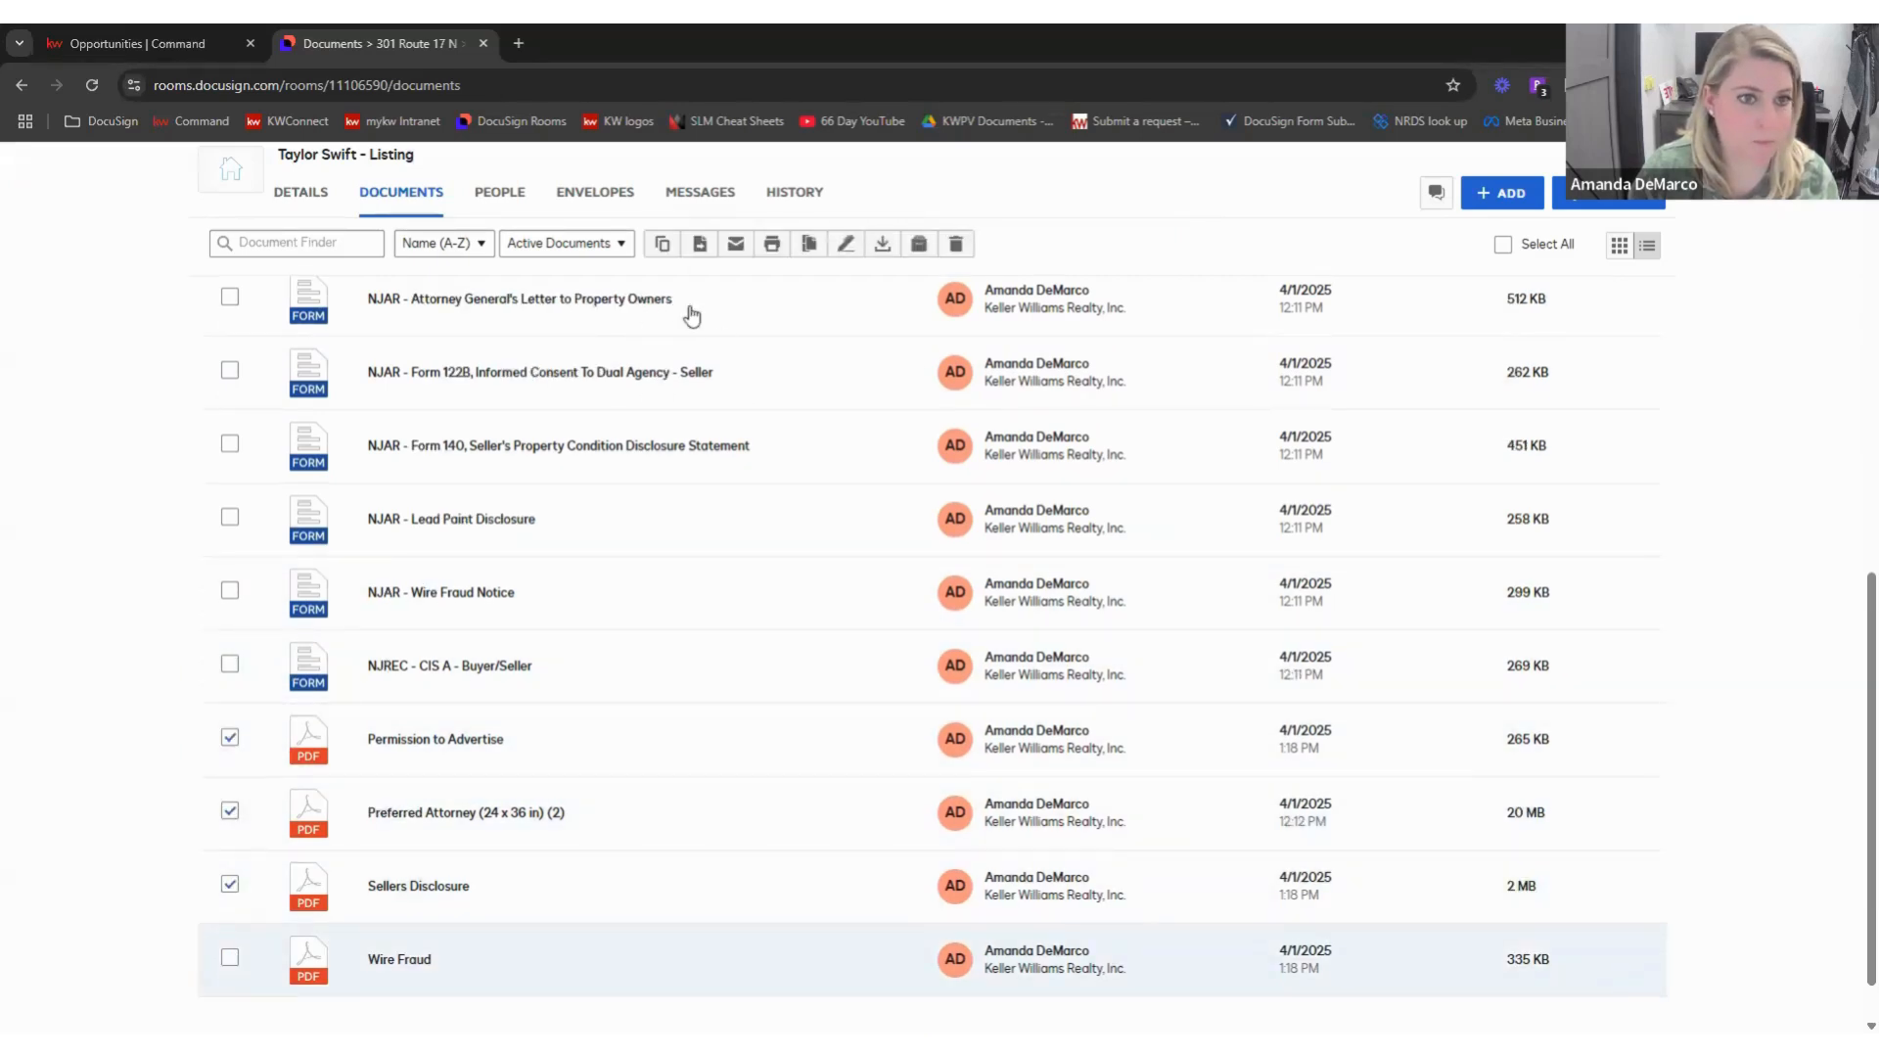
left_click(700, 244)
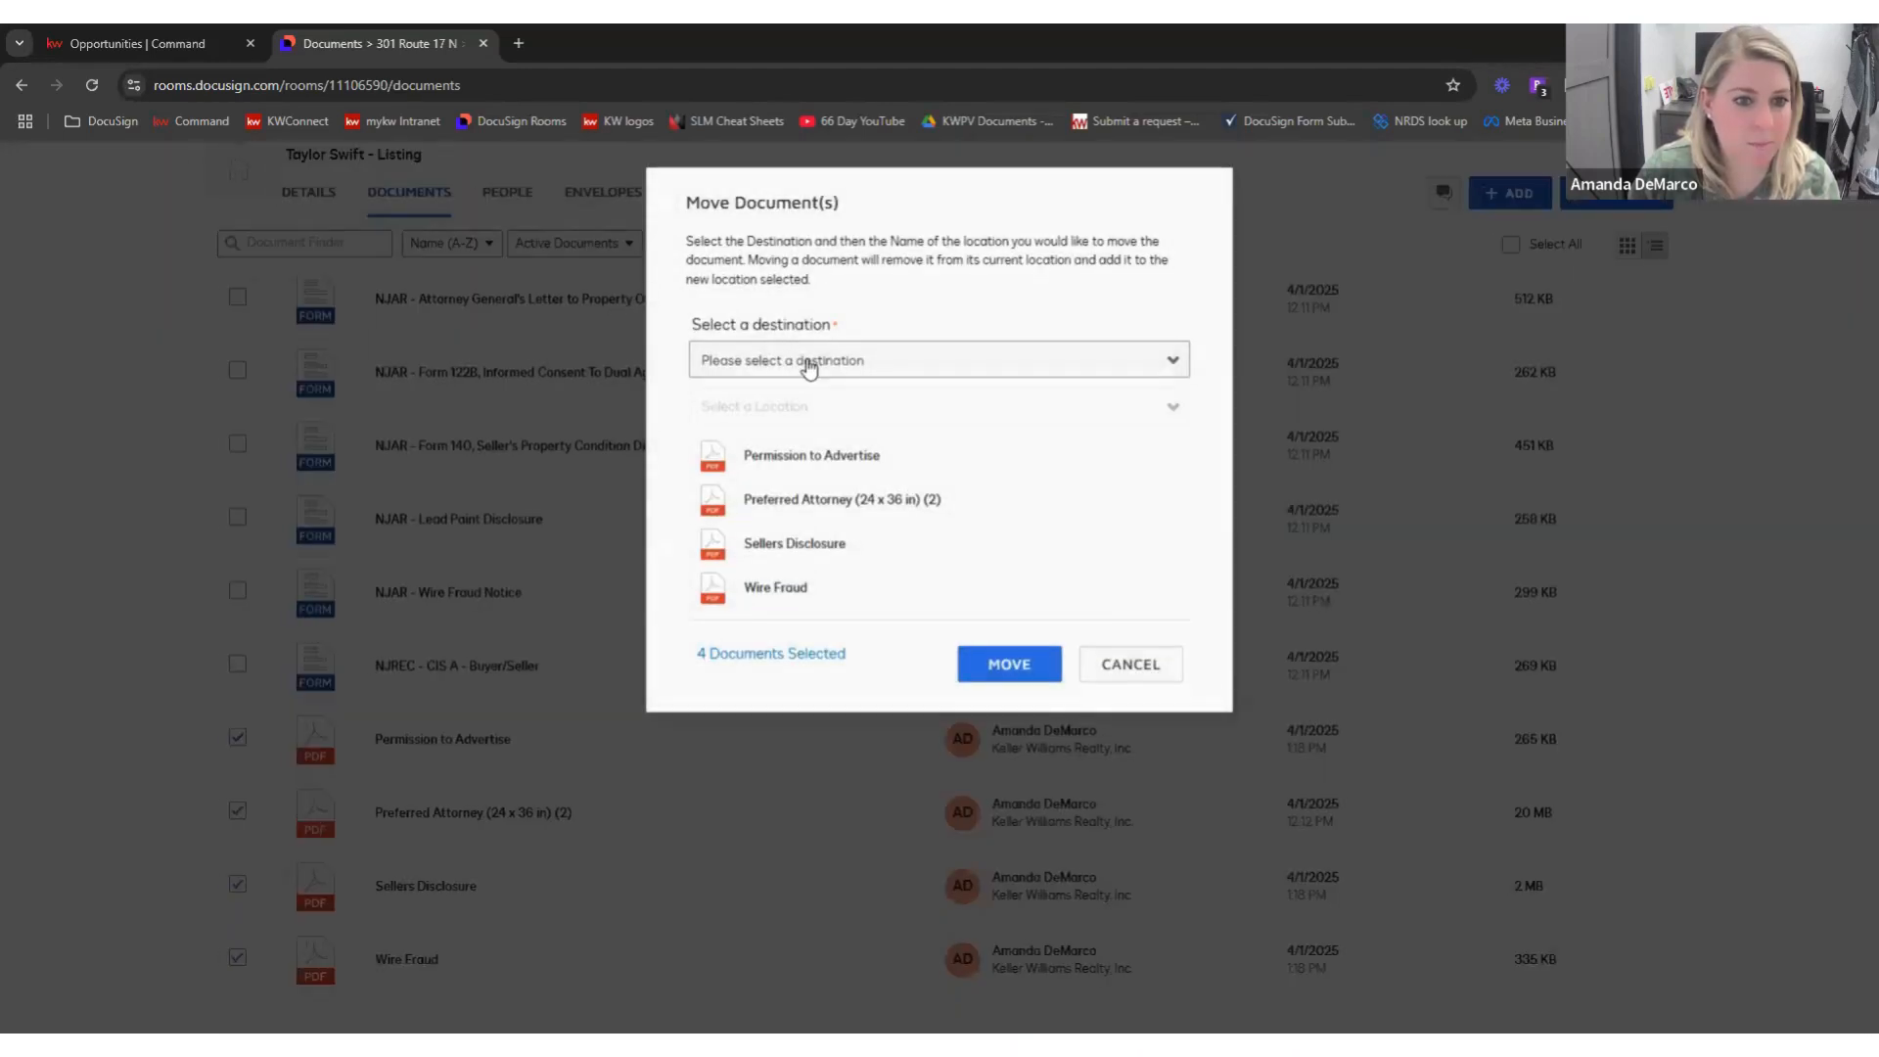
- Begin moving the PDFs to a current-room folder, then cancel the move
left_click(808, 364)
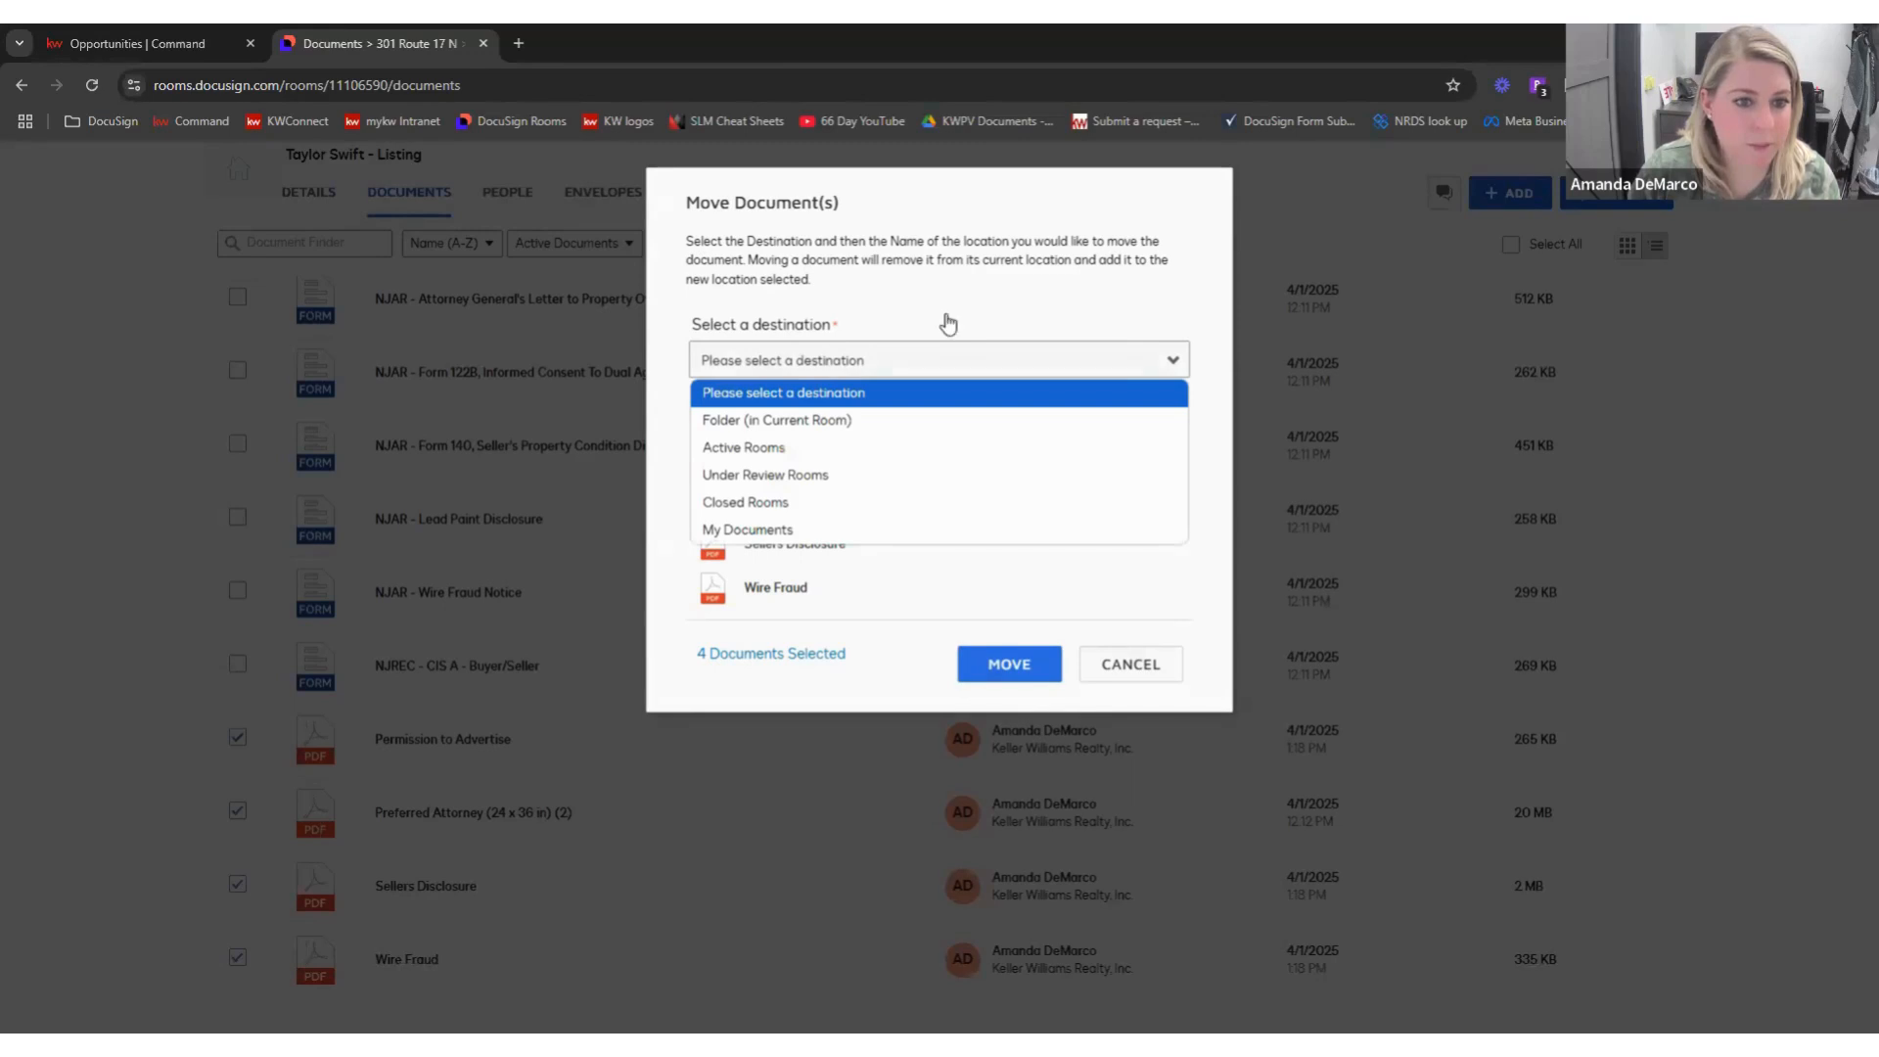
left_click(841, 422)
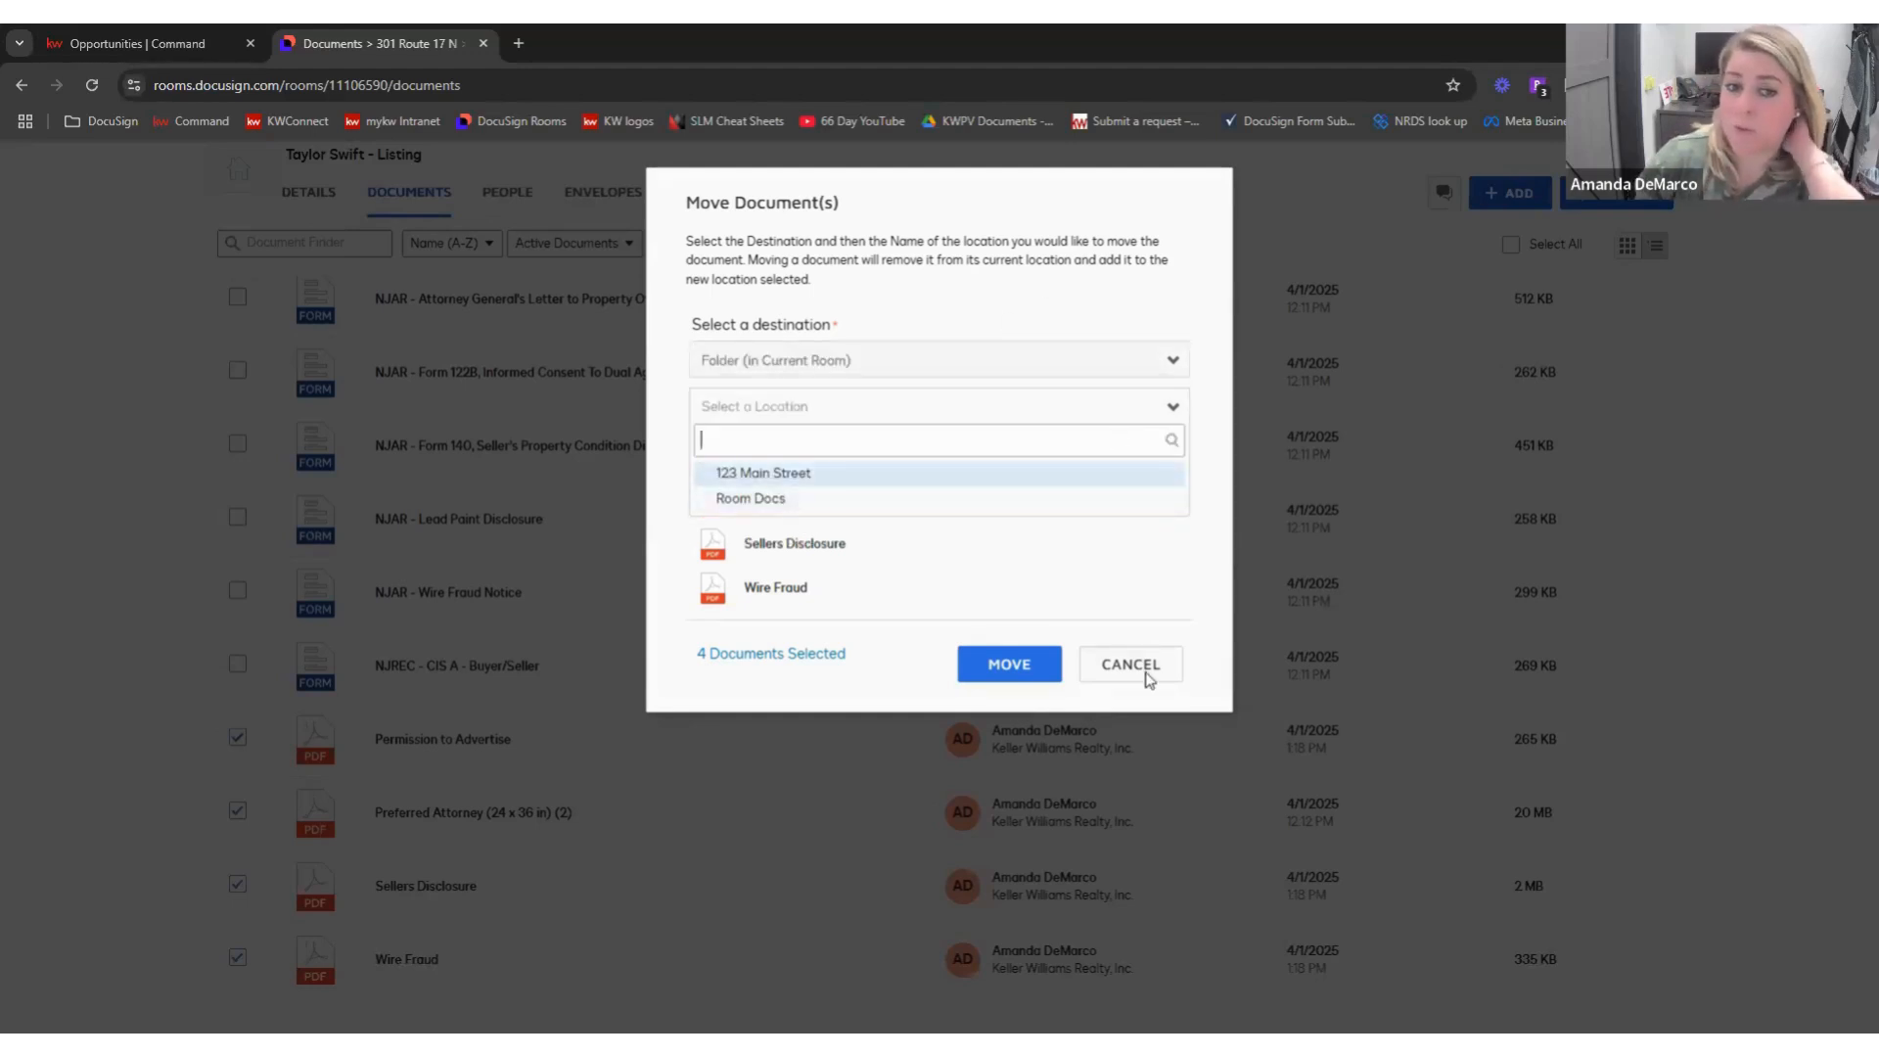
left_click(802, 467)
left_click(1130, 664)
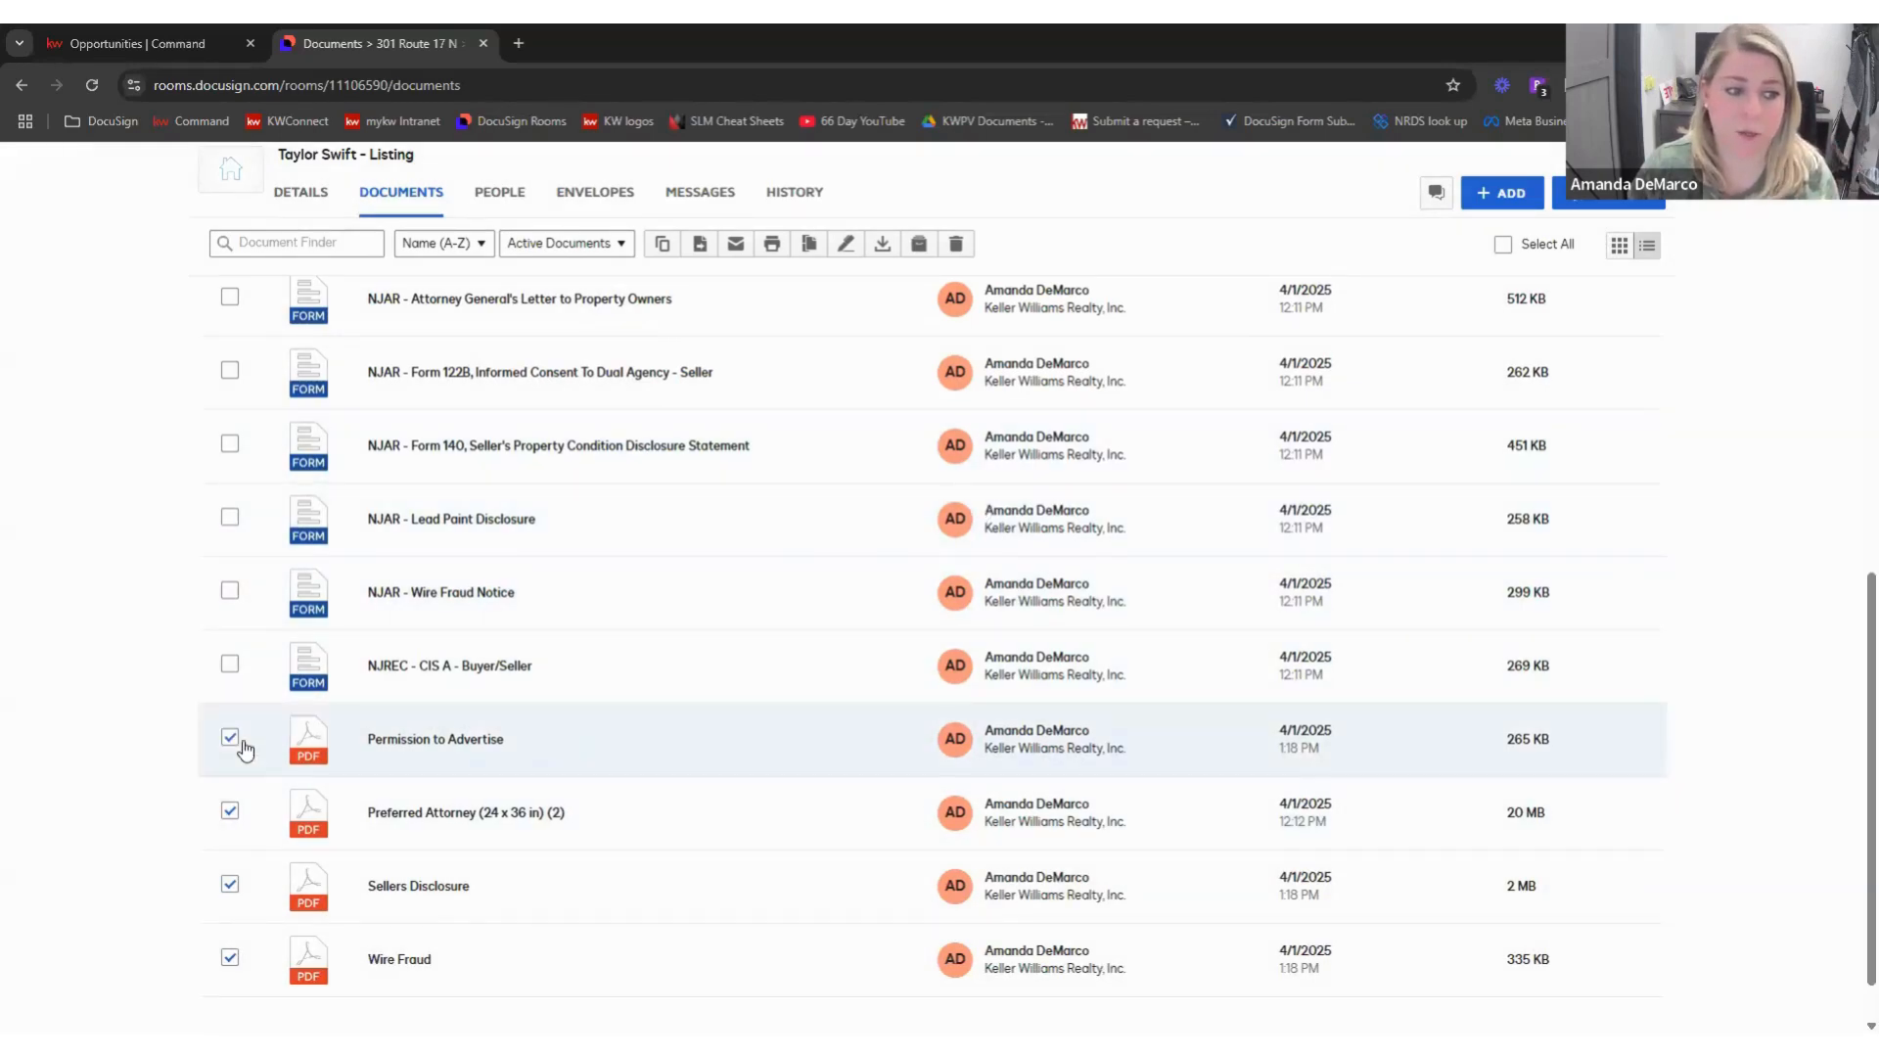
- Move the four checked PDFs into the 123 Main Street folder
left_click(701, 246)
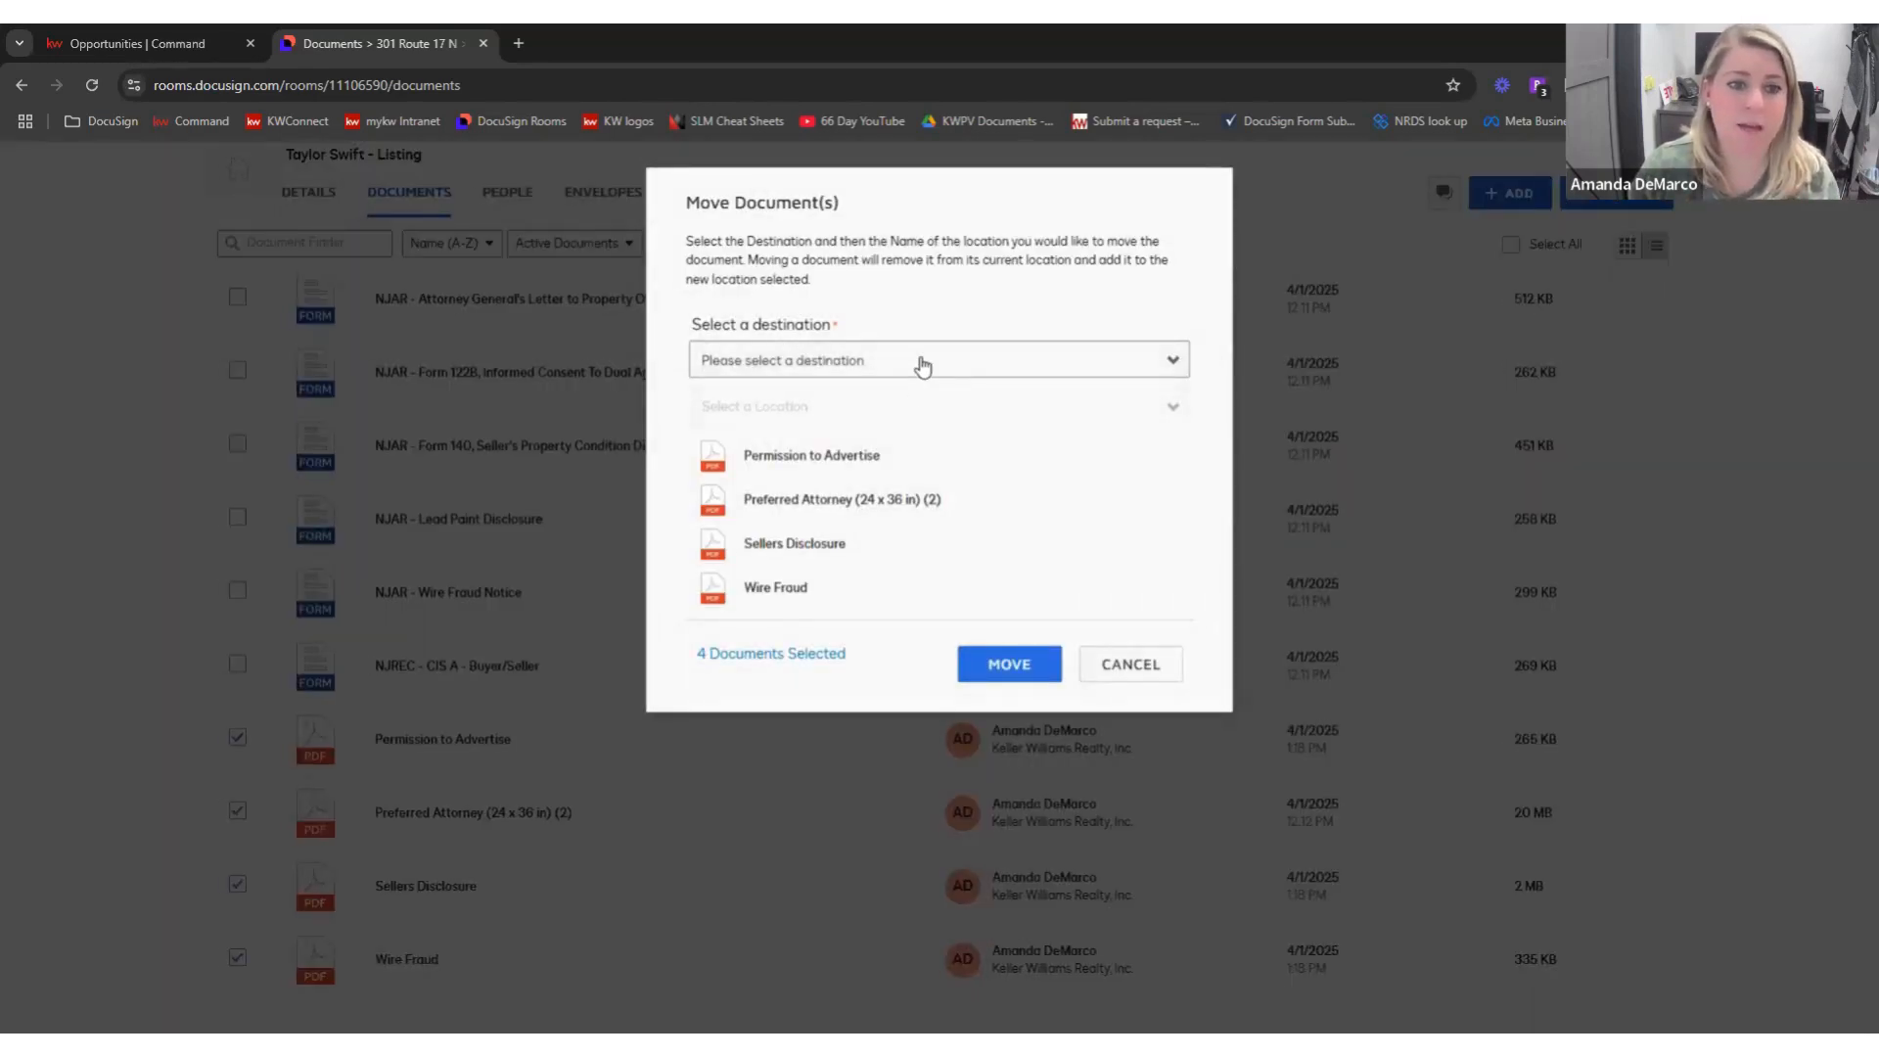
left_click(922, 362)
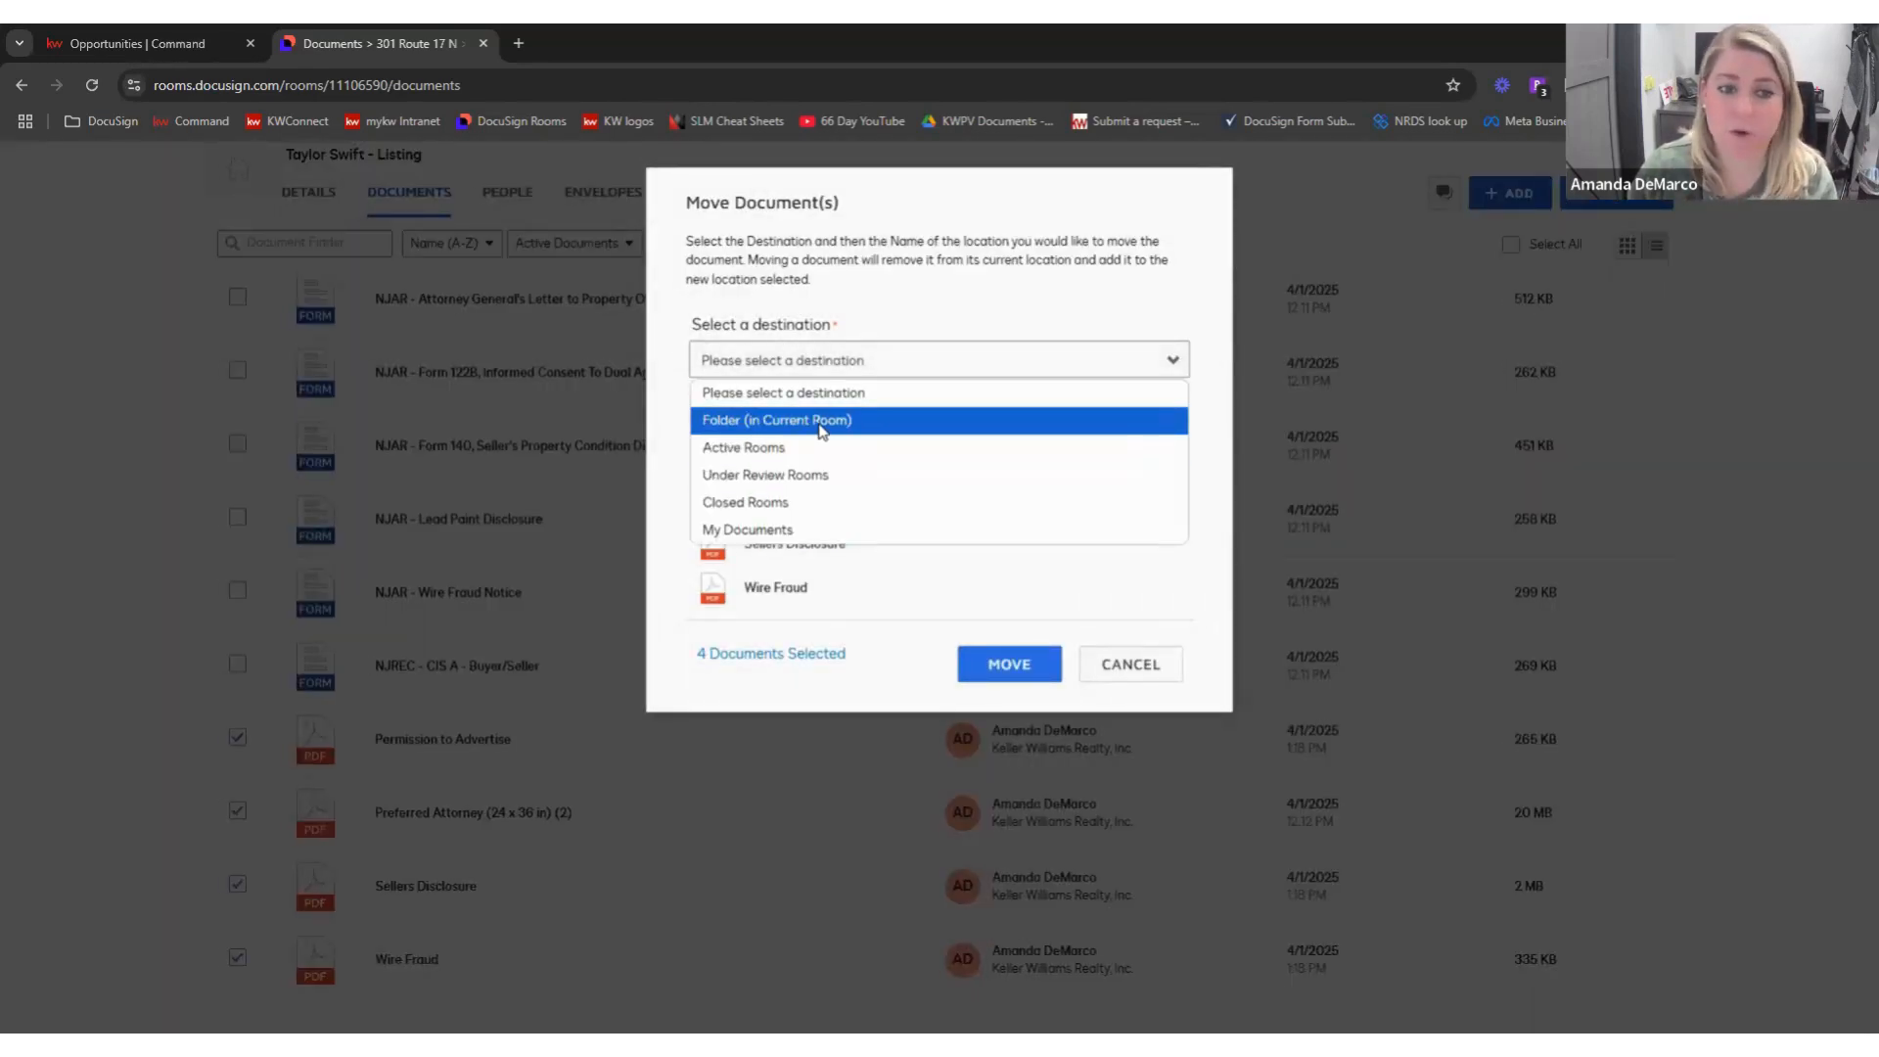
left_click(820, 422)
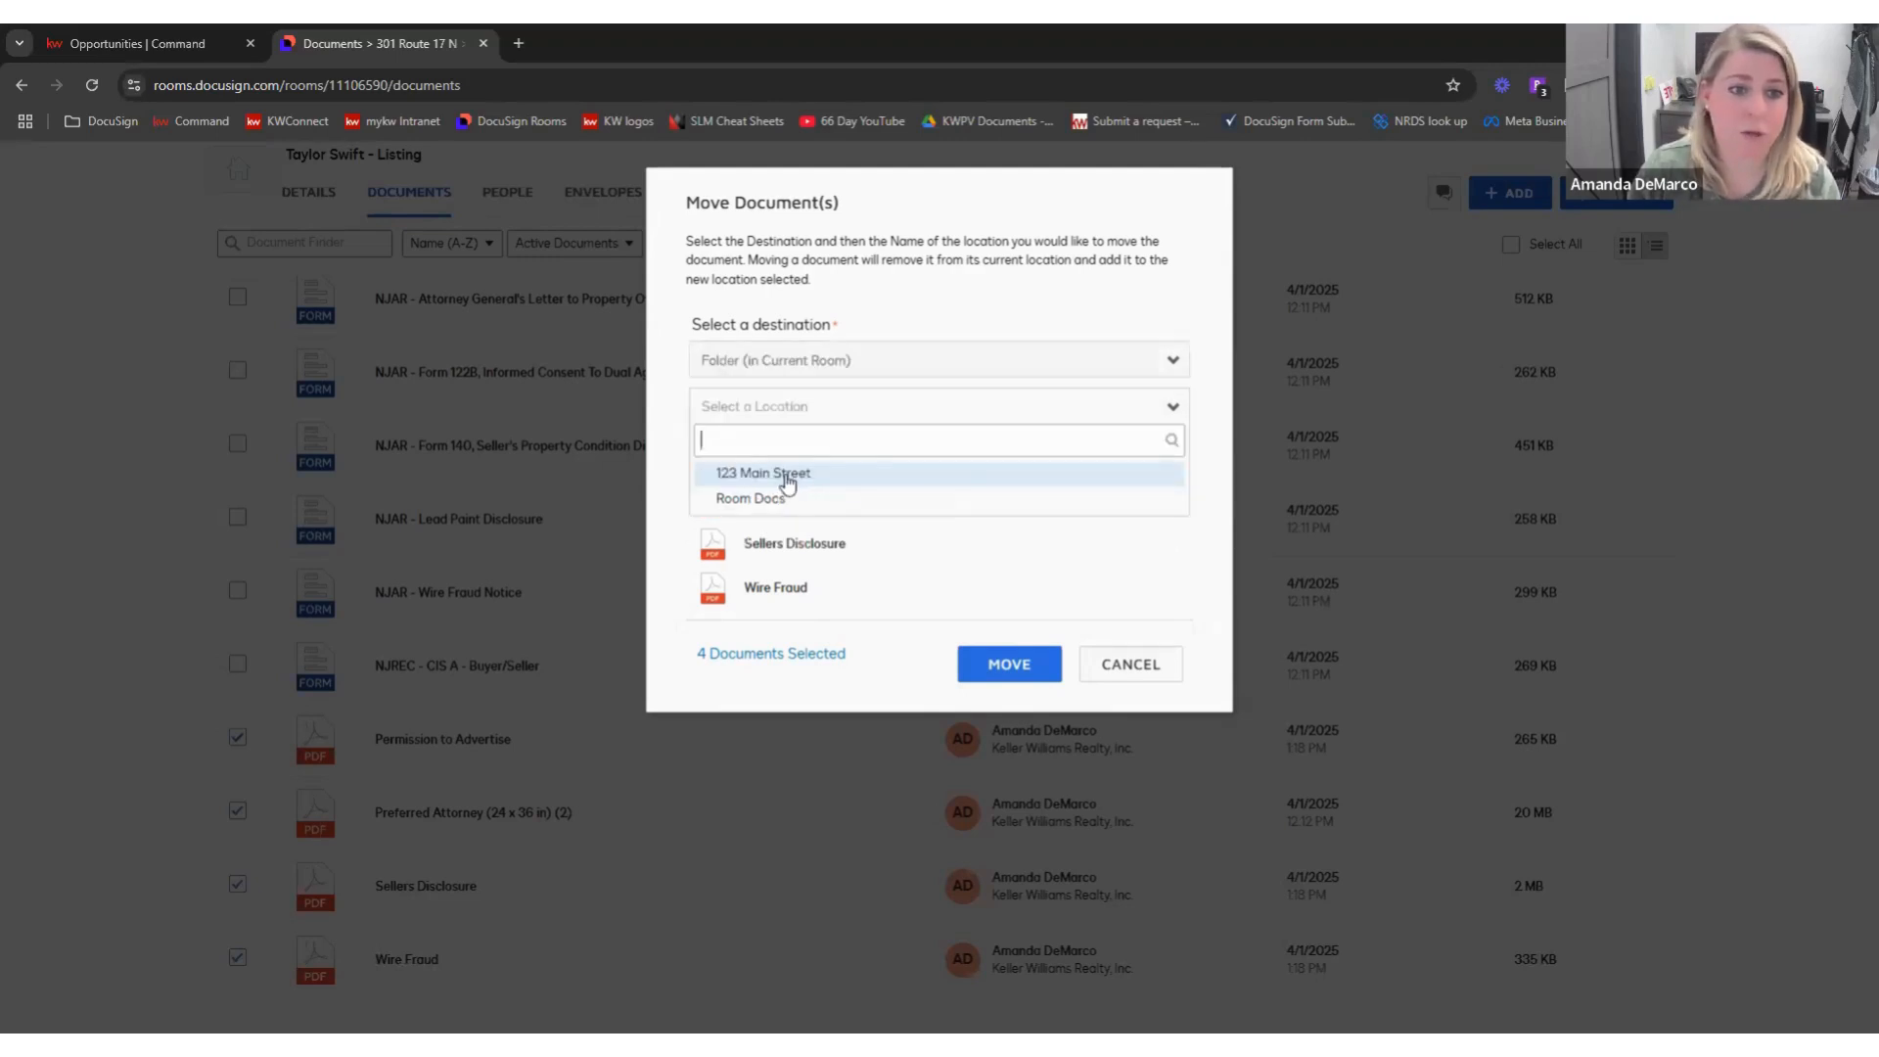
left_click(783, 473)
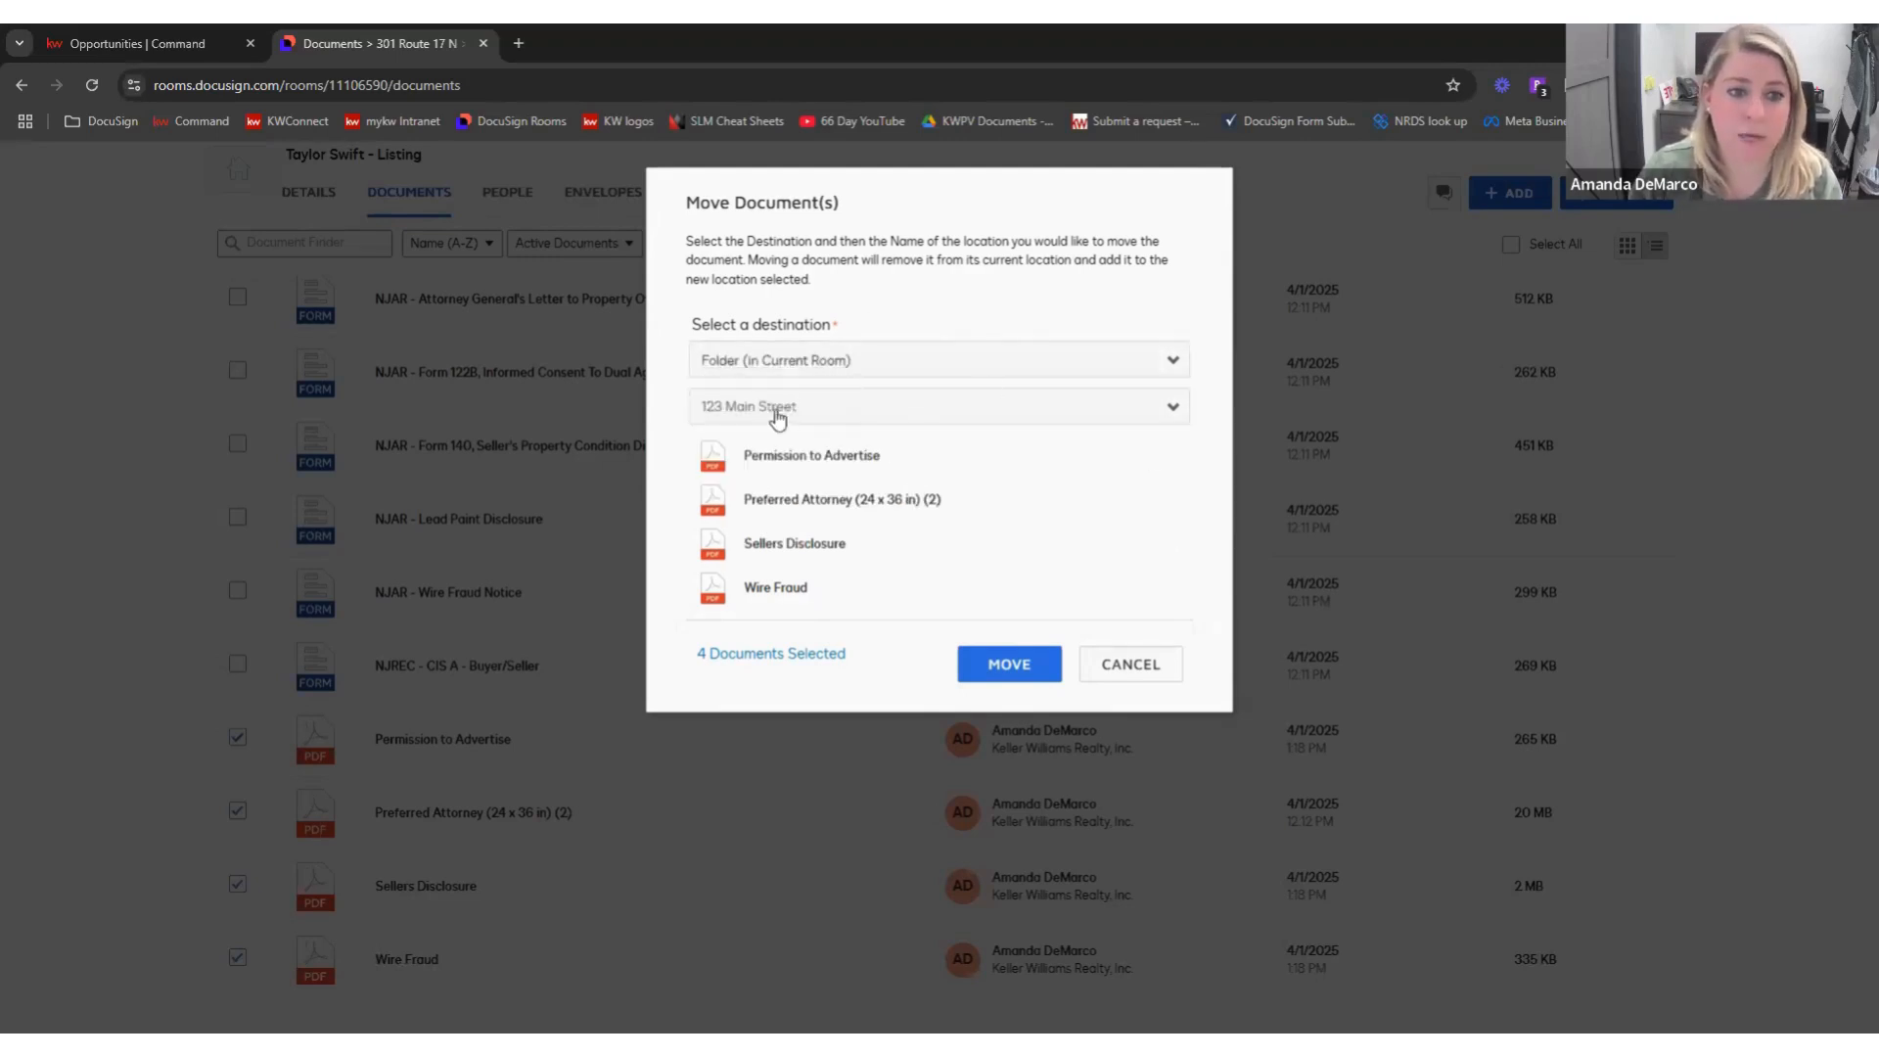
left_click(1043, 673)
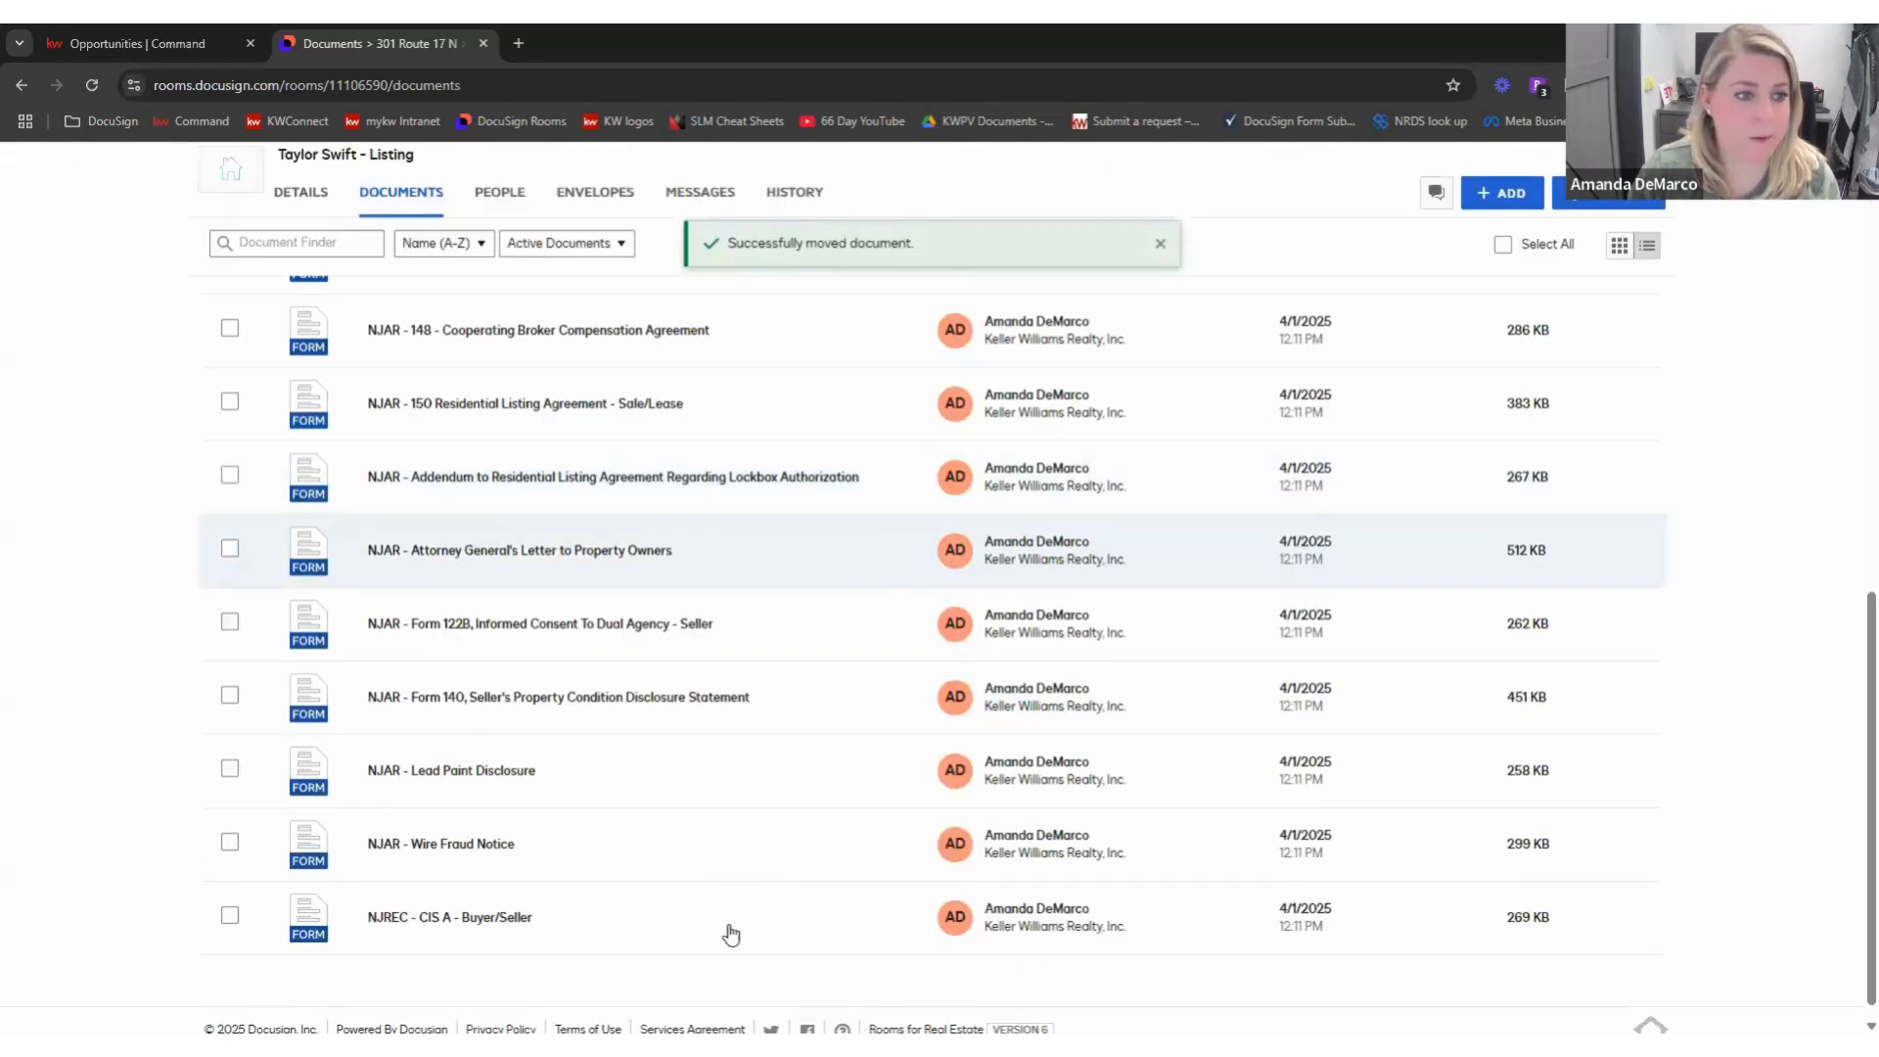
scroll(659, 854, "up", 10)
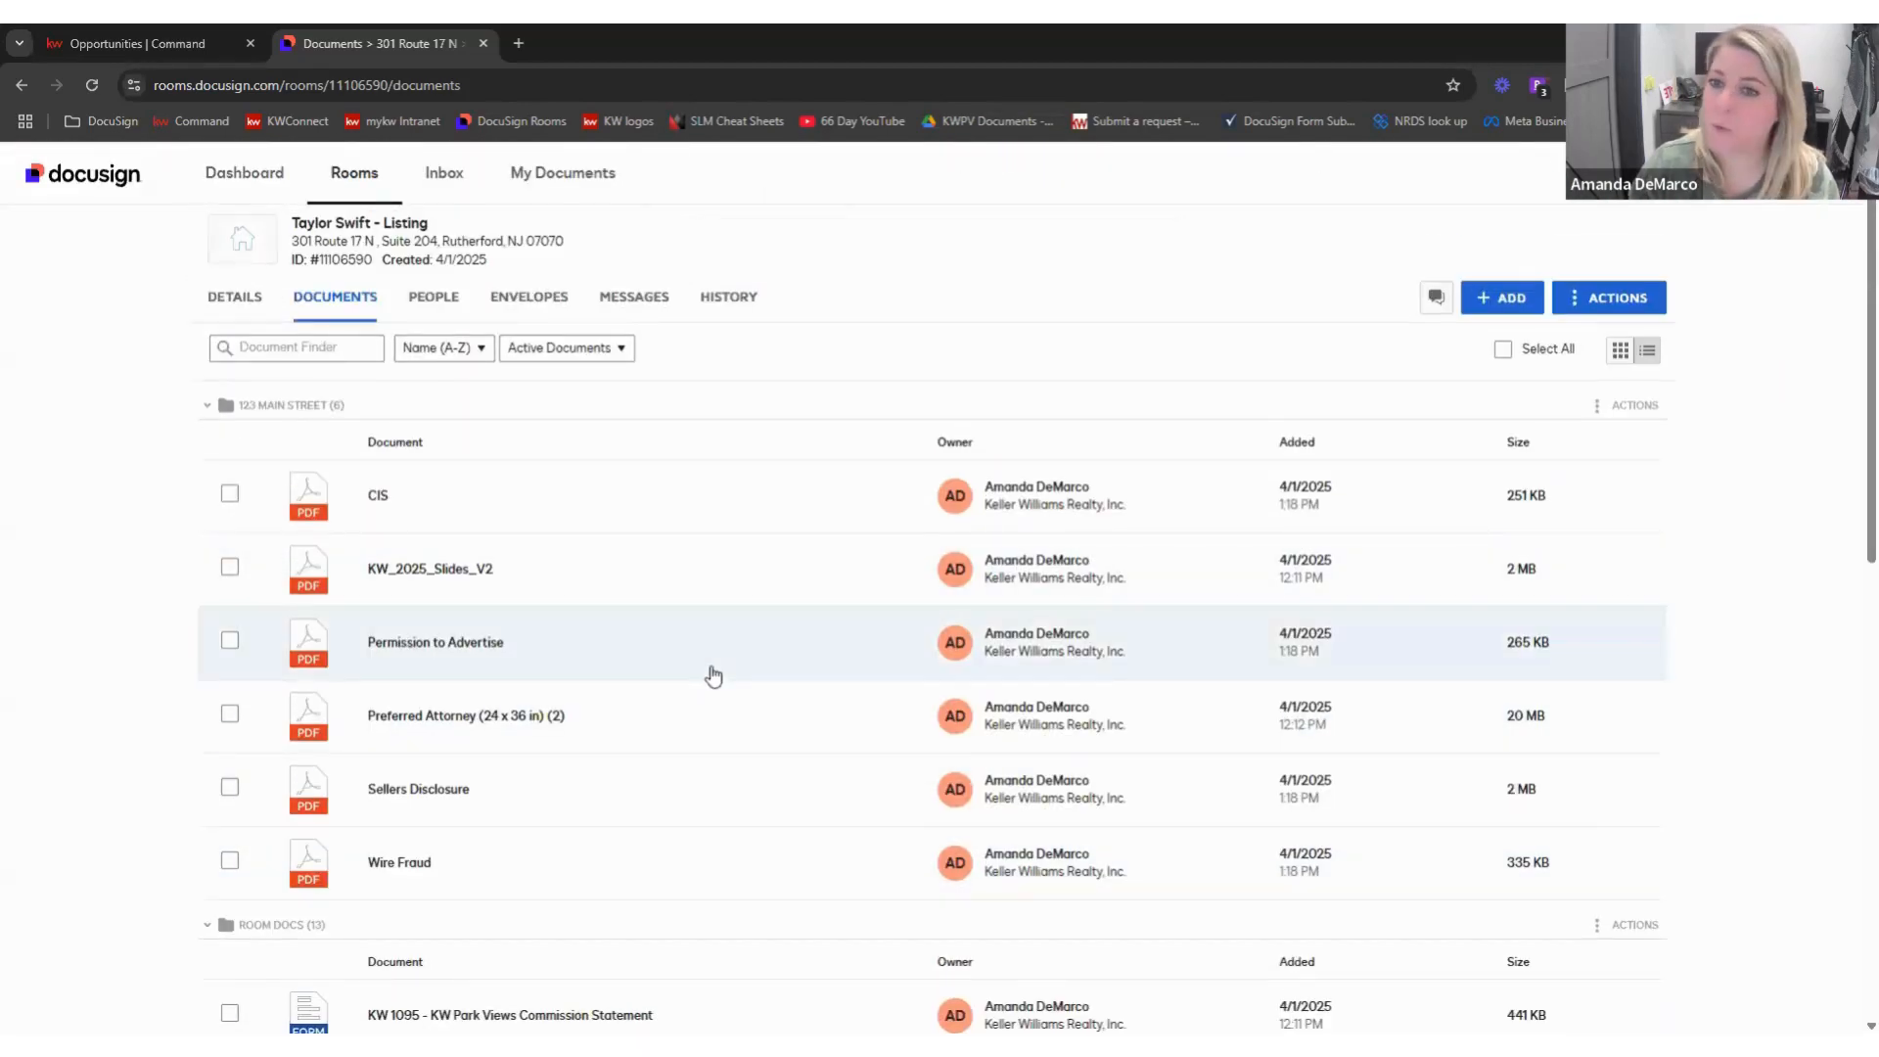
scroll(713, 673, "down", 2)
scroll(715, 675, "down", 1)
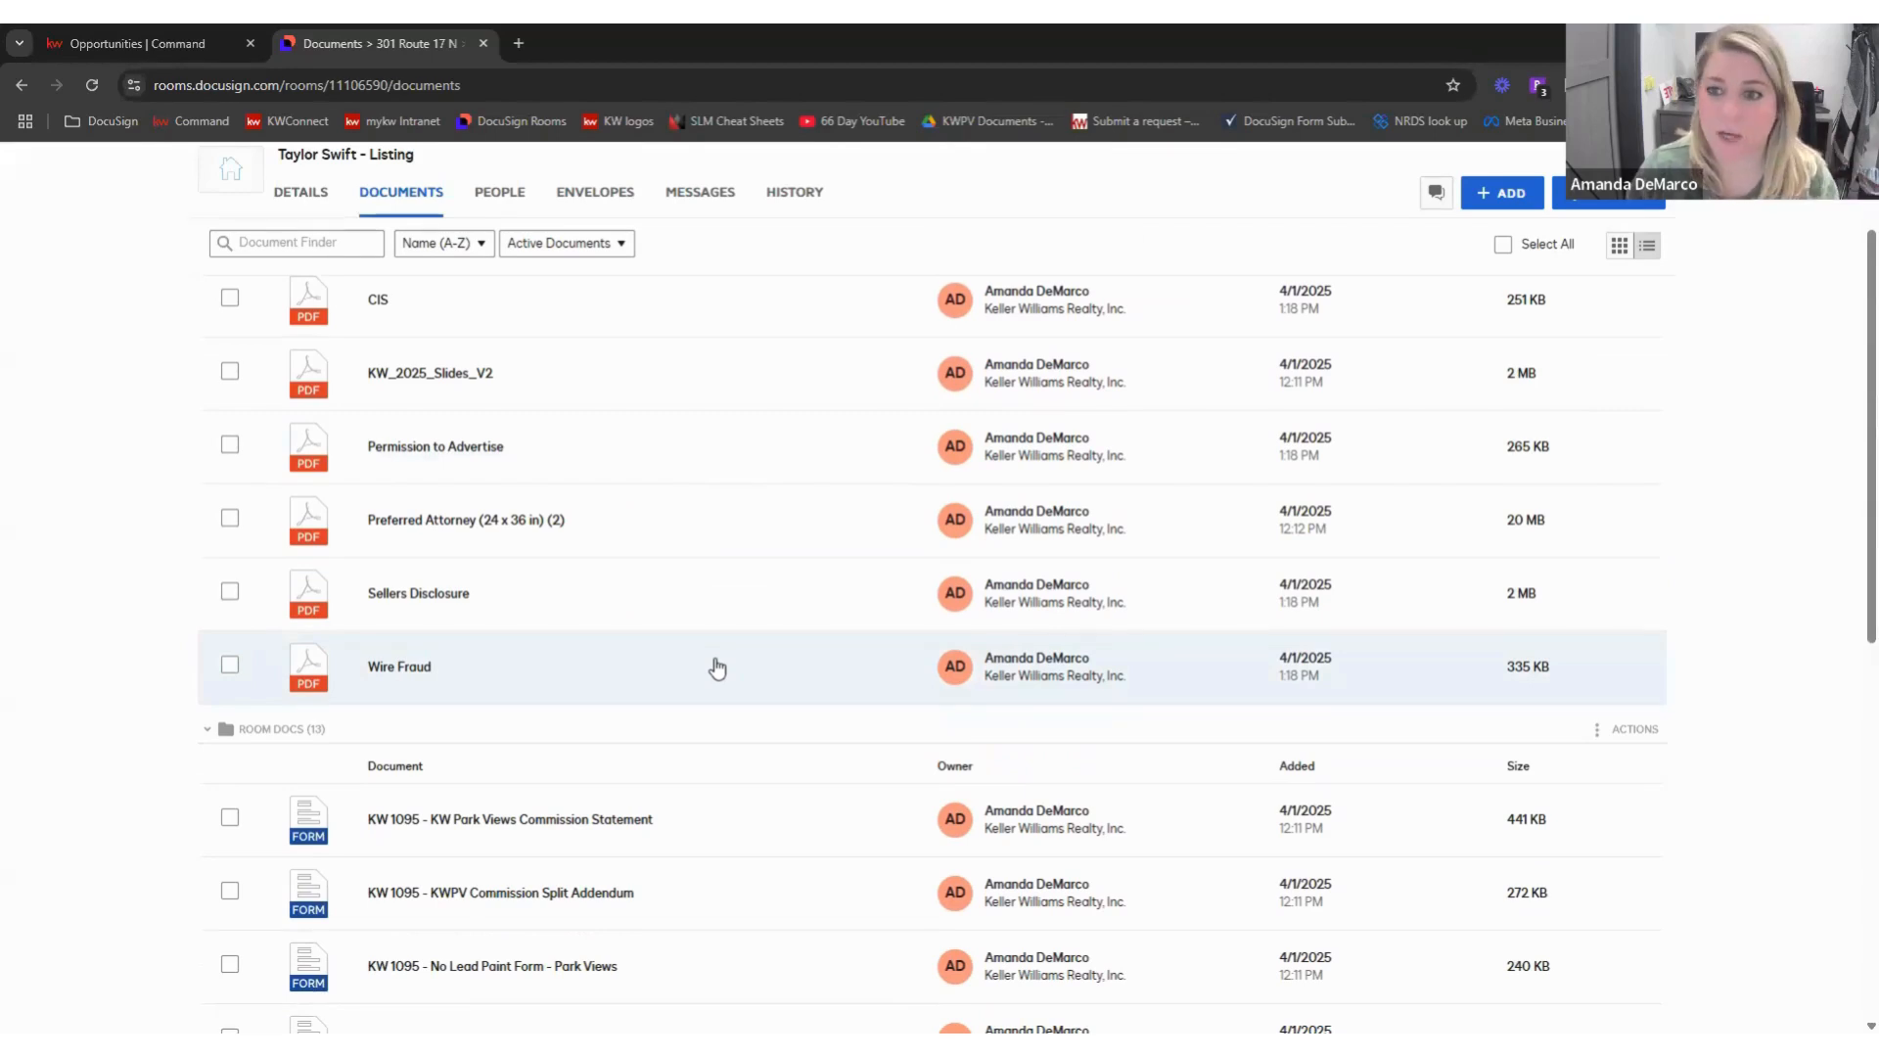
left_click(124, 43)
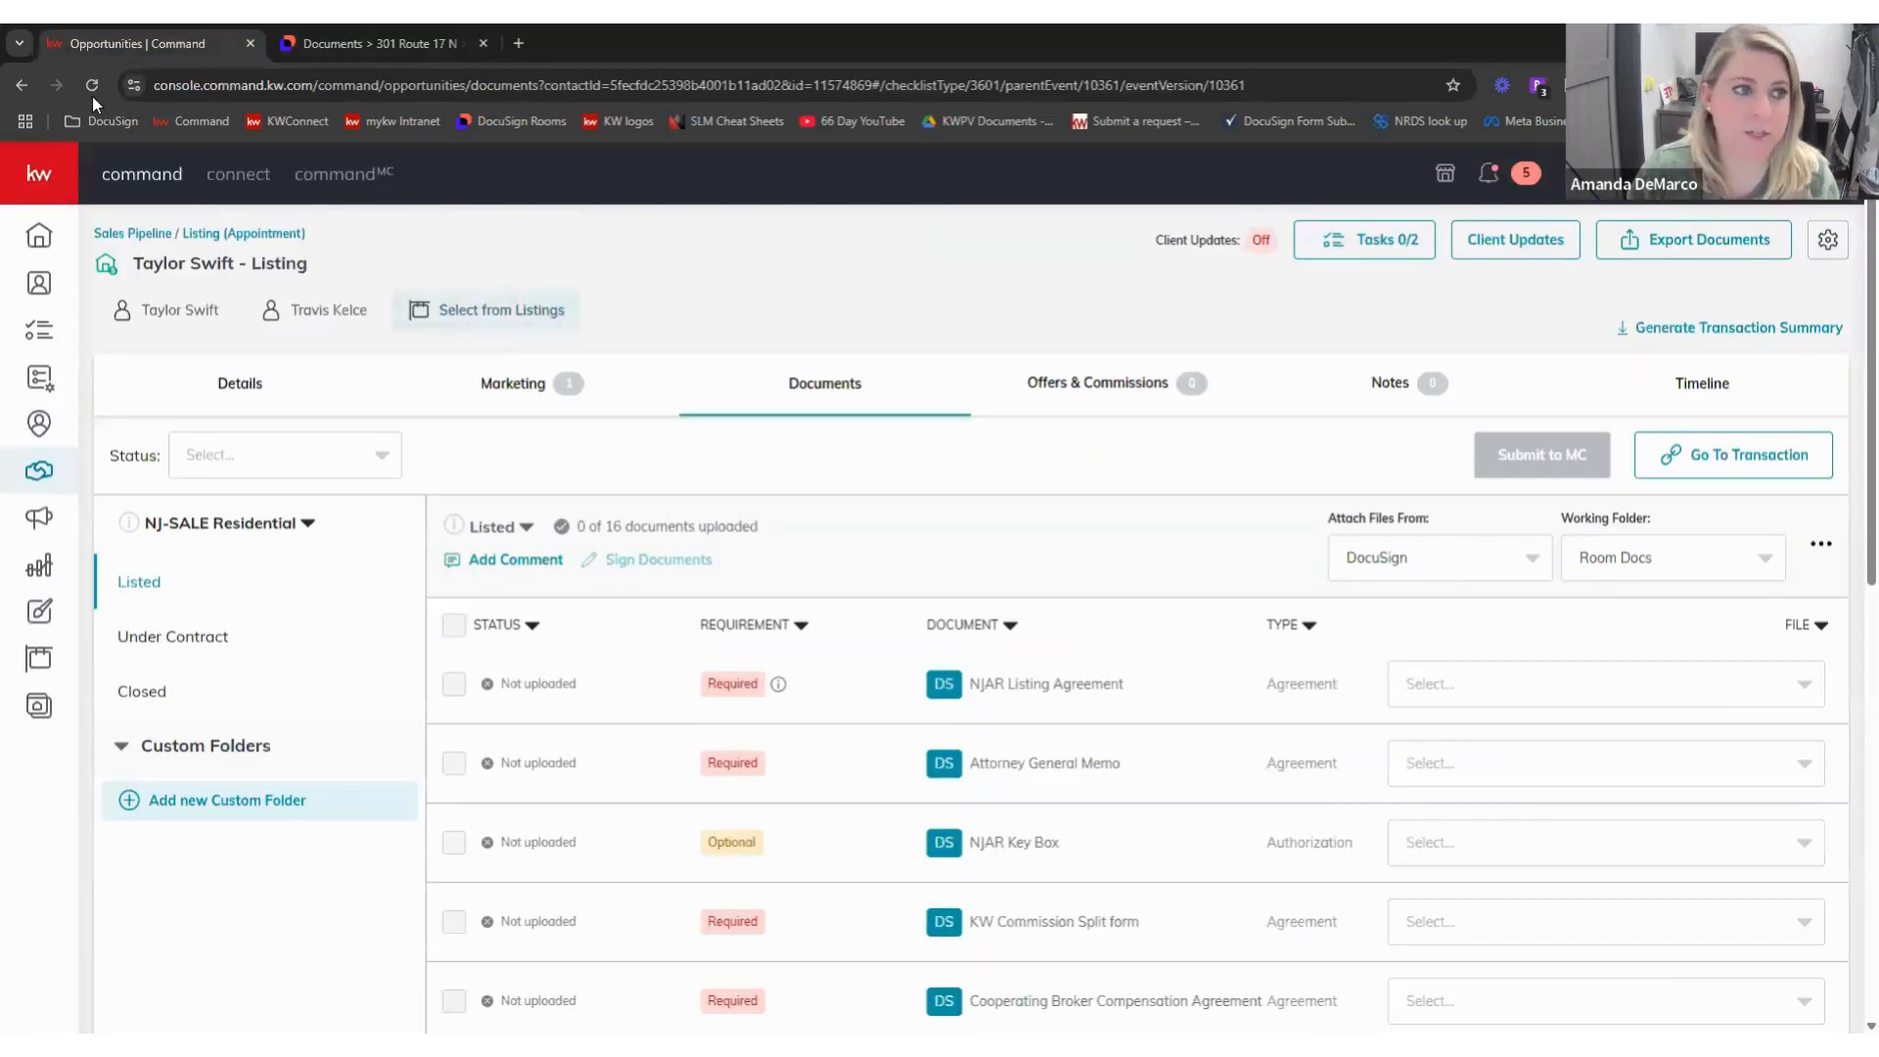
- Reload the Command checklist and set the Working Folder to 123 Main Street
left_click(92, 87)
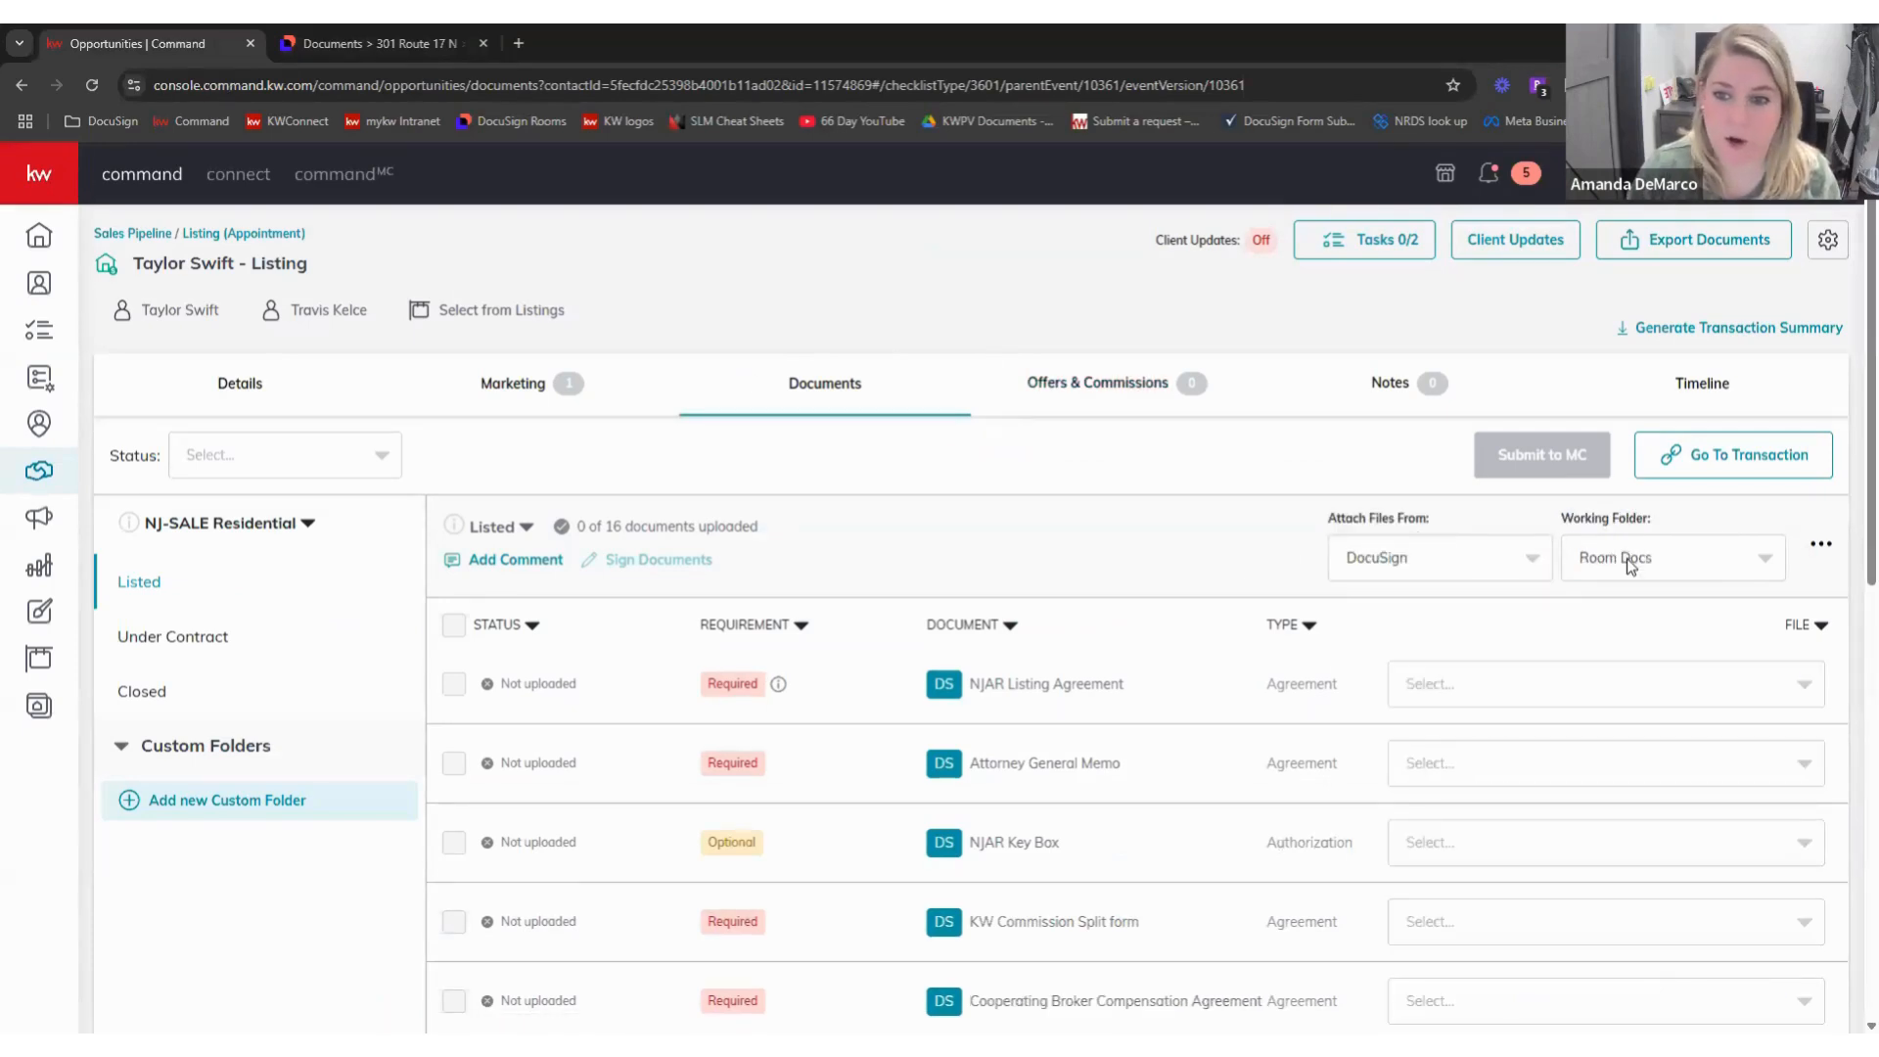
left_click(1624, 559)
left_click(1625, 648)
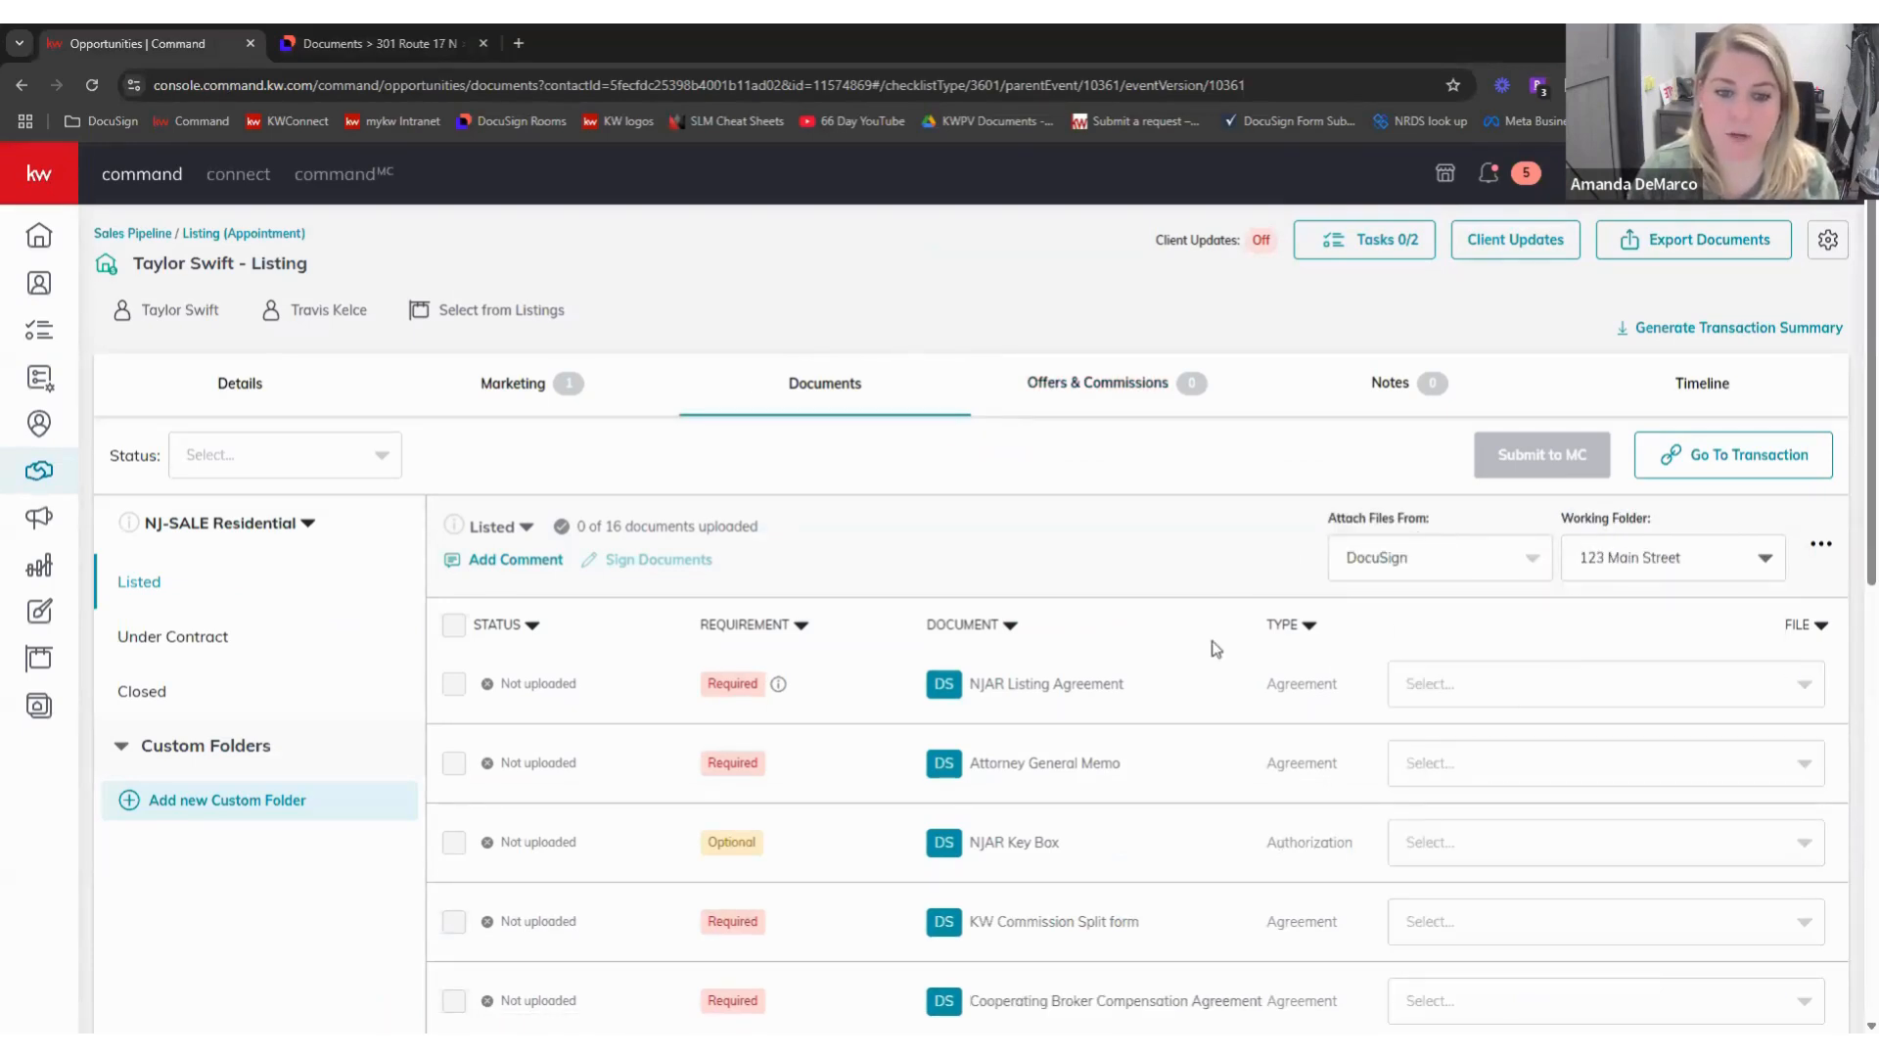
scroll(1272, 685, "down", 5)
- Attach Permission to Advertise.pdf, Wire Fraud.pdf and Sellers Disclosure.pdf to their checklist items
left_click(1504, 825)
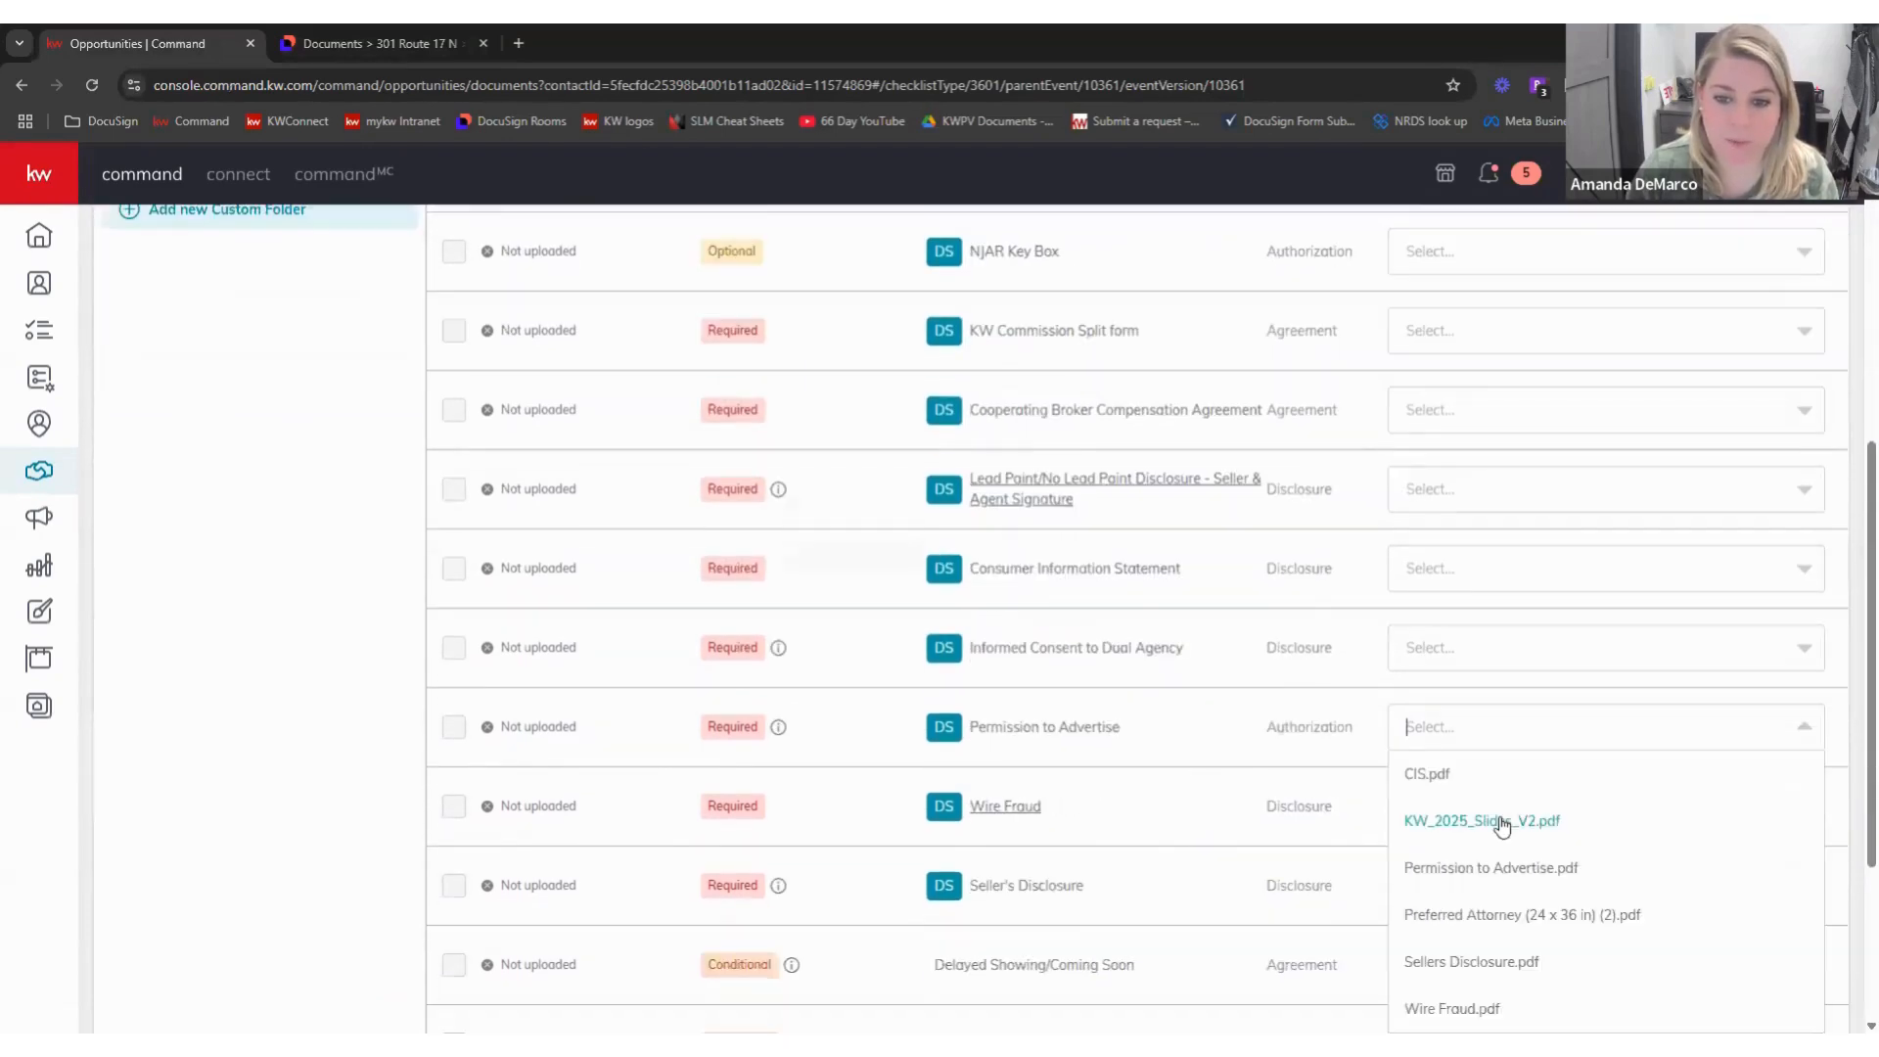
left_click(1563, 868)
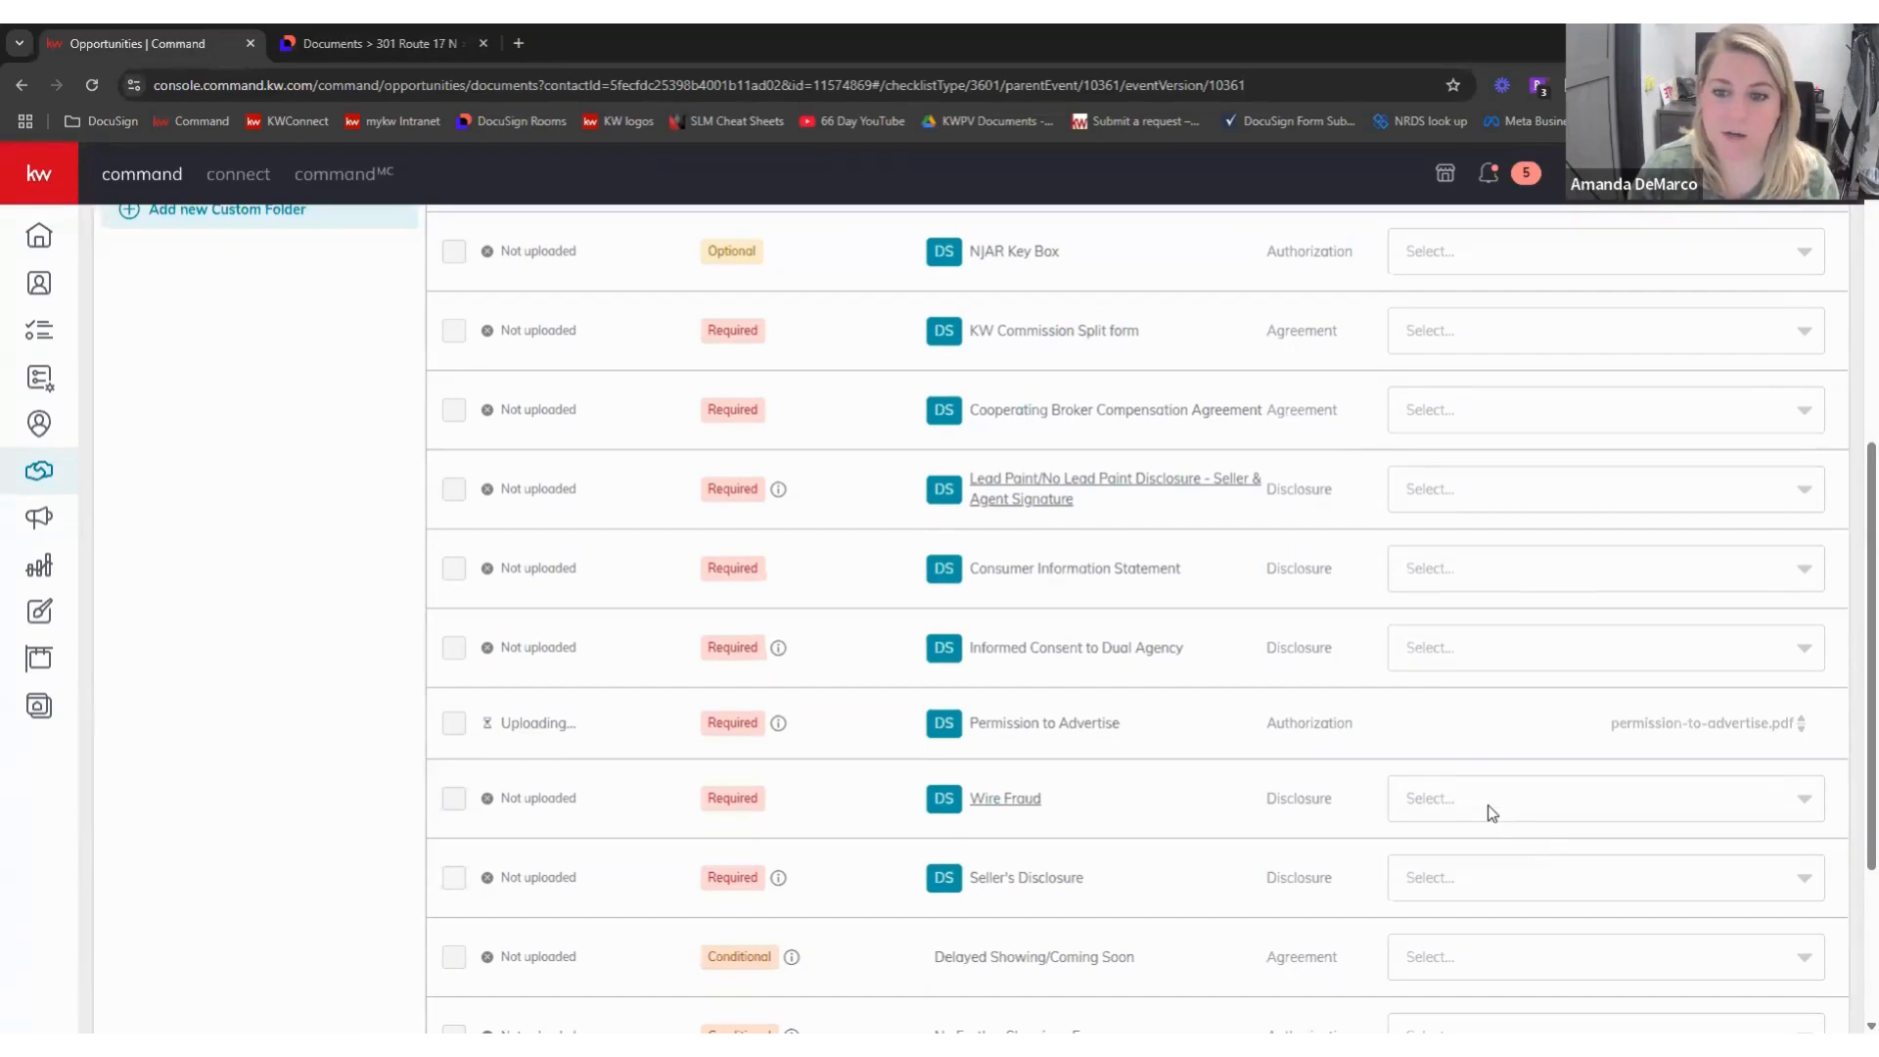
left_click(1484, 809)
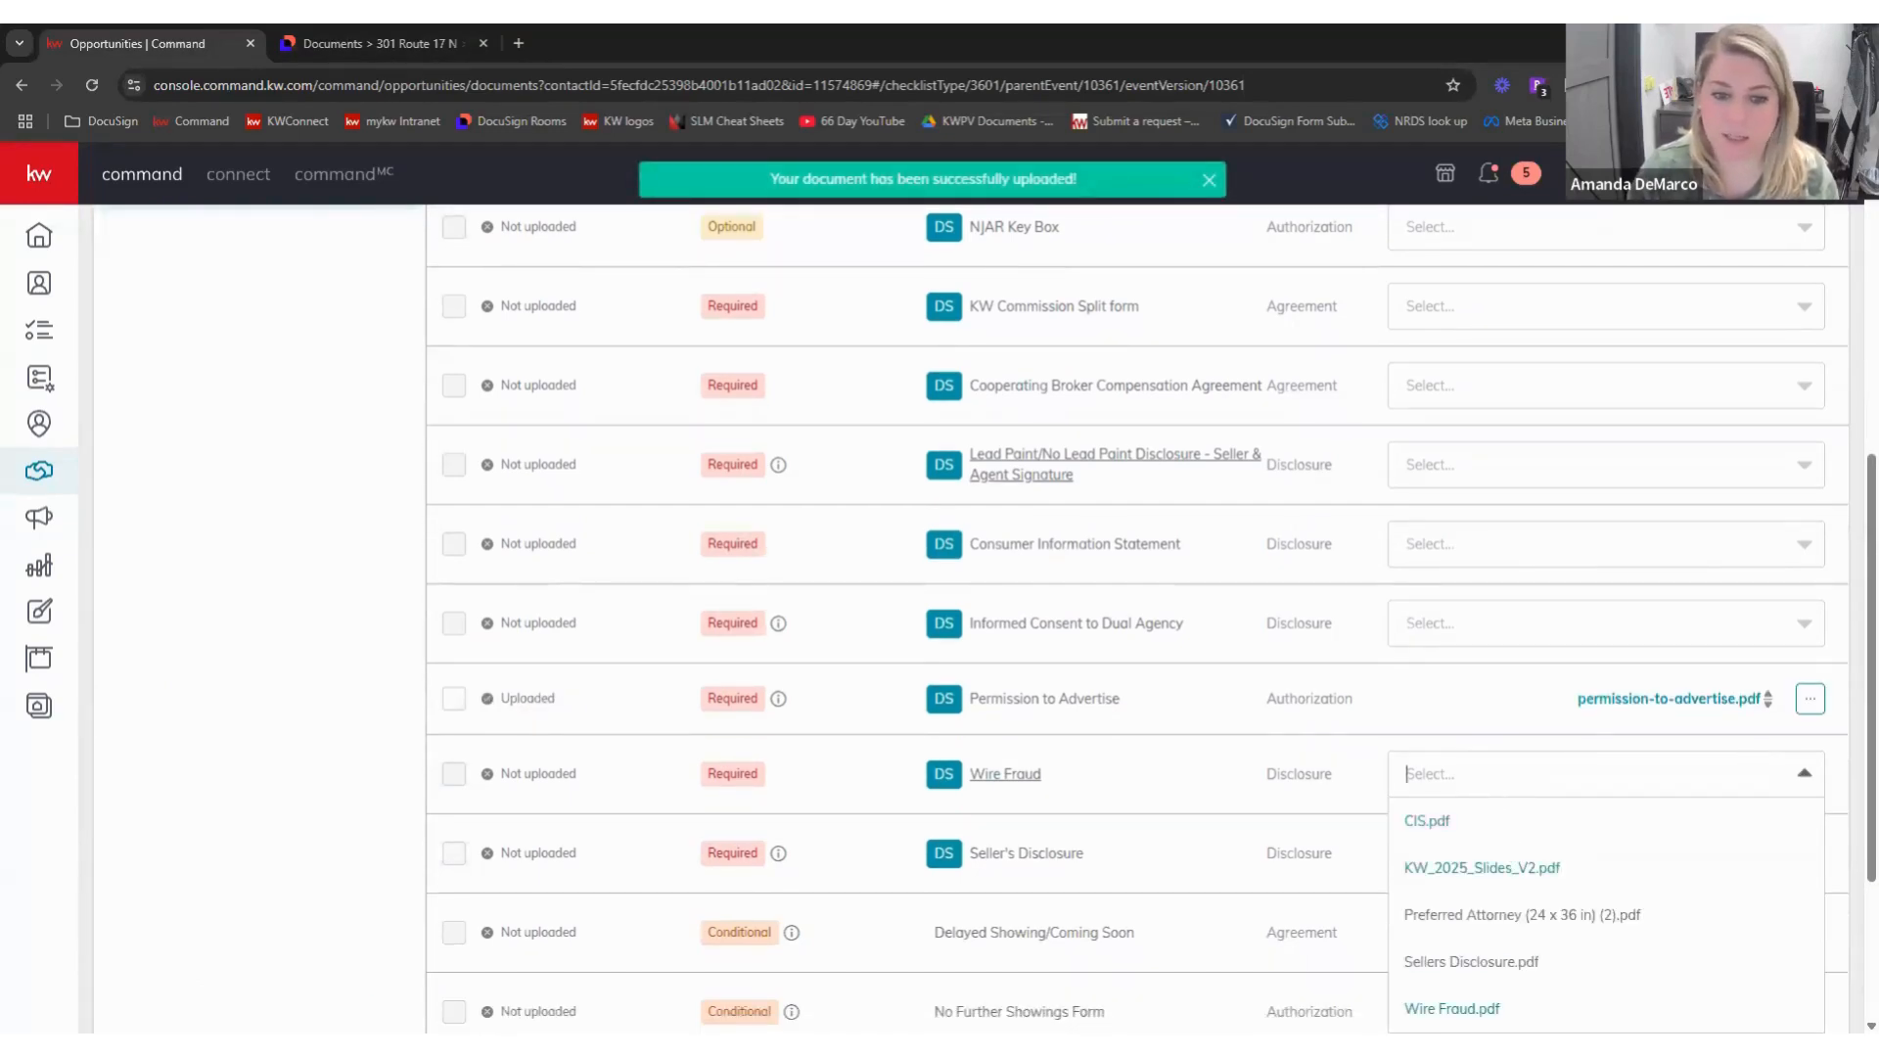
left_click(1589, 878)
left_click(1547, 851)
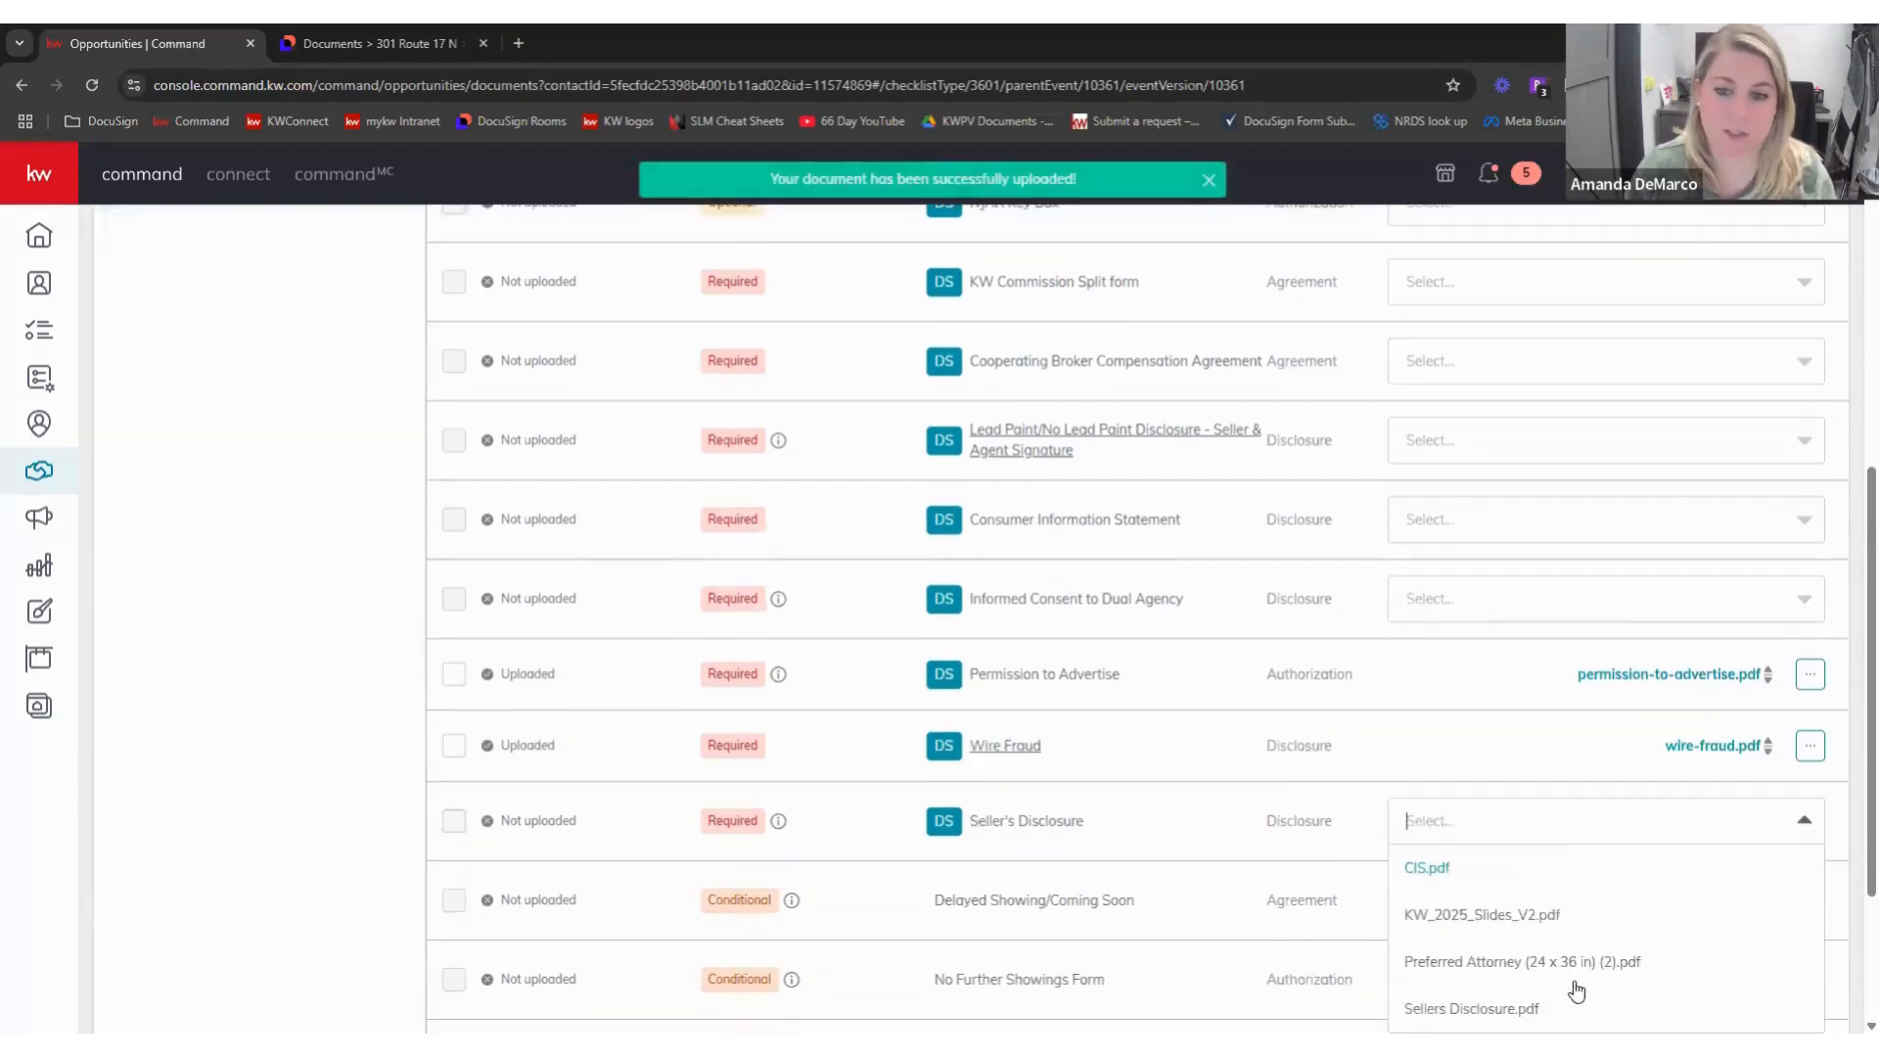
left_click(1470, 1008)
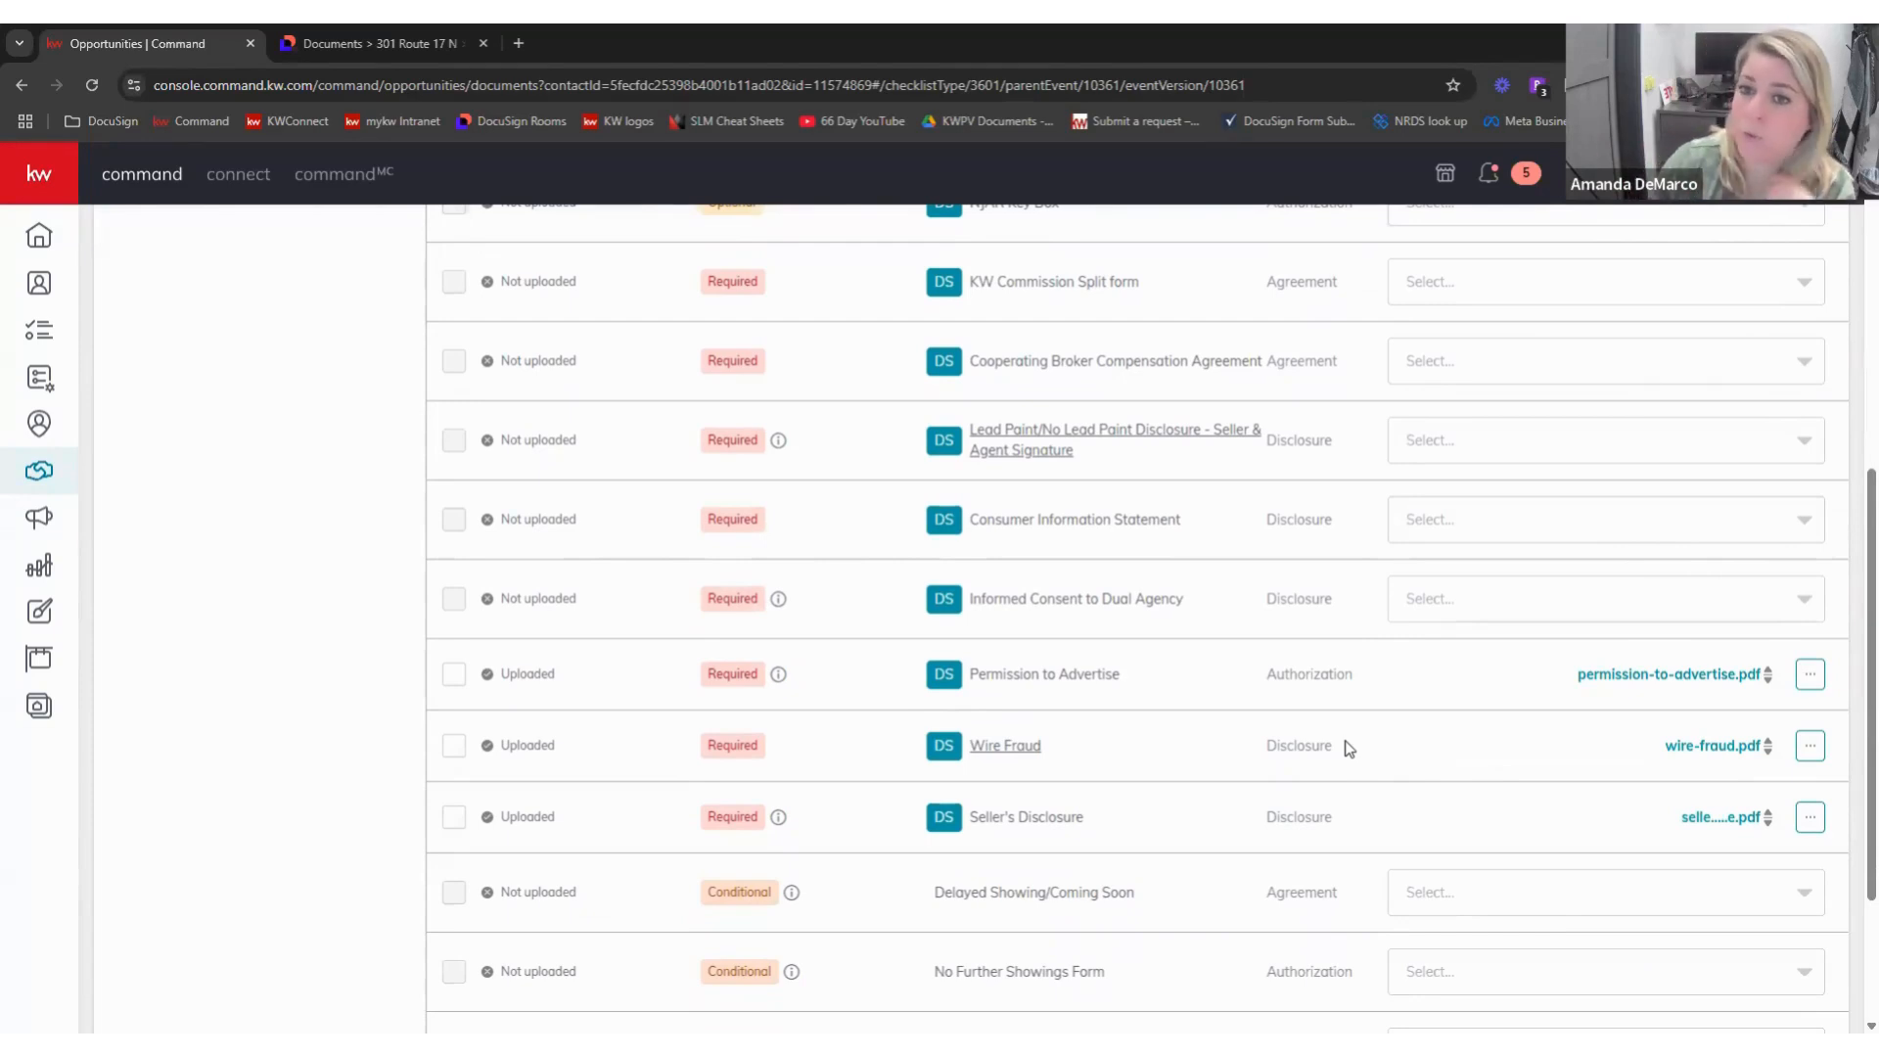
- Attach CIS.pdf to the Consumer Information Statement item, leaving Lead Paint empty
scroll(1336, 627, "up", 1)
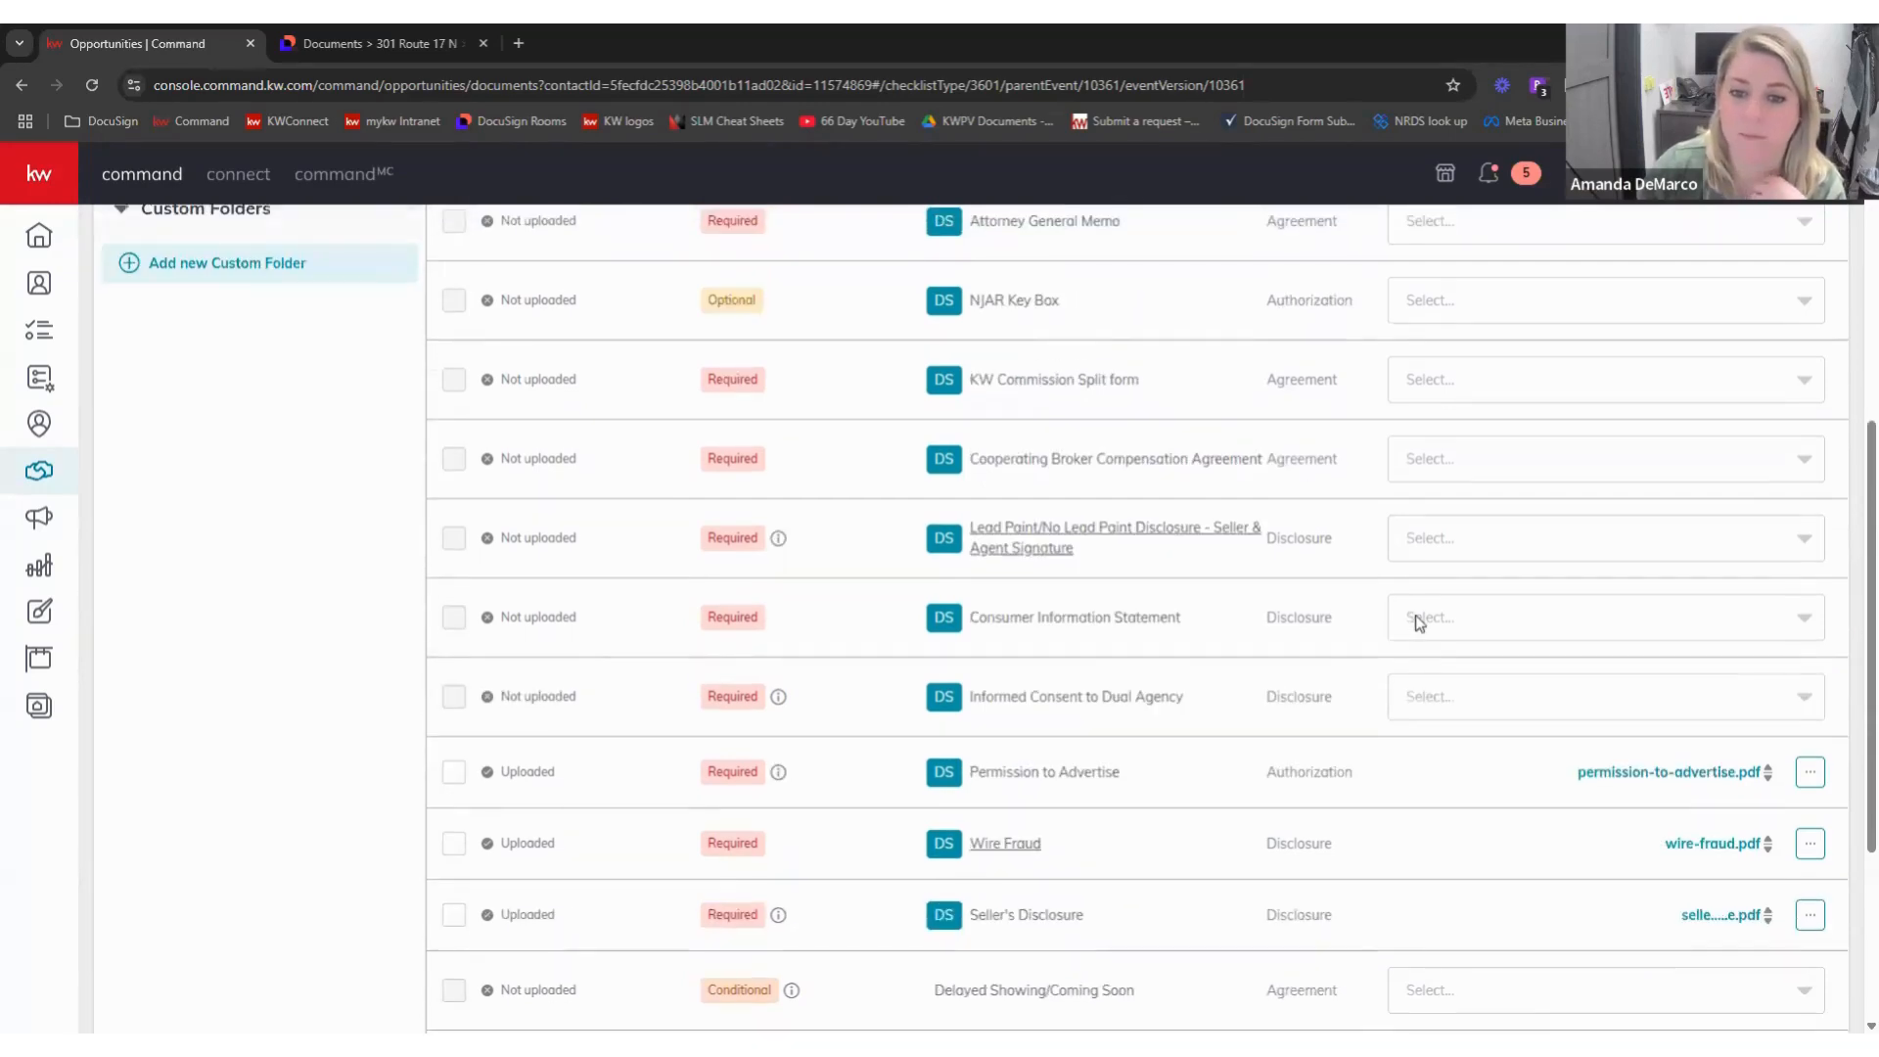
left_click(1418, 618)
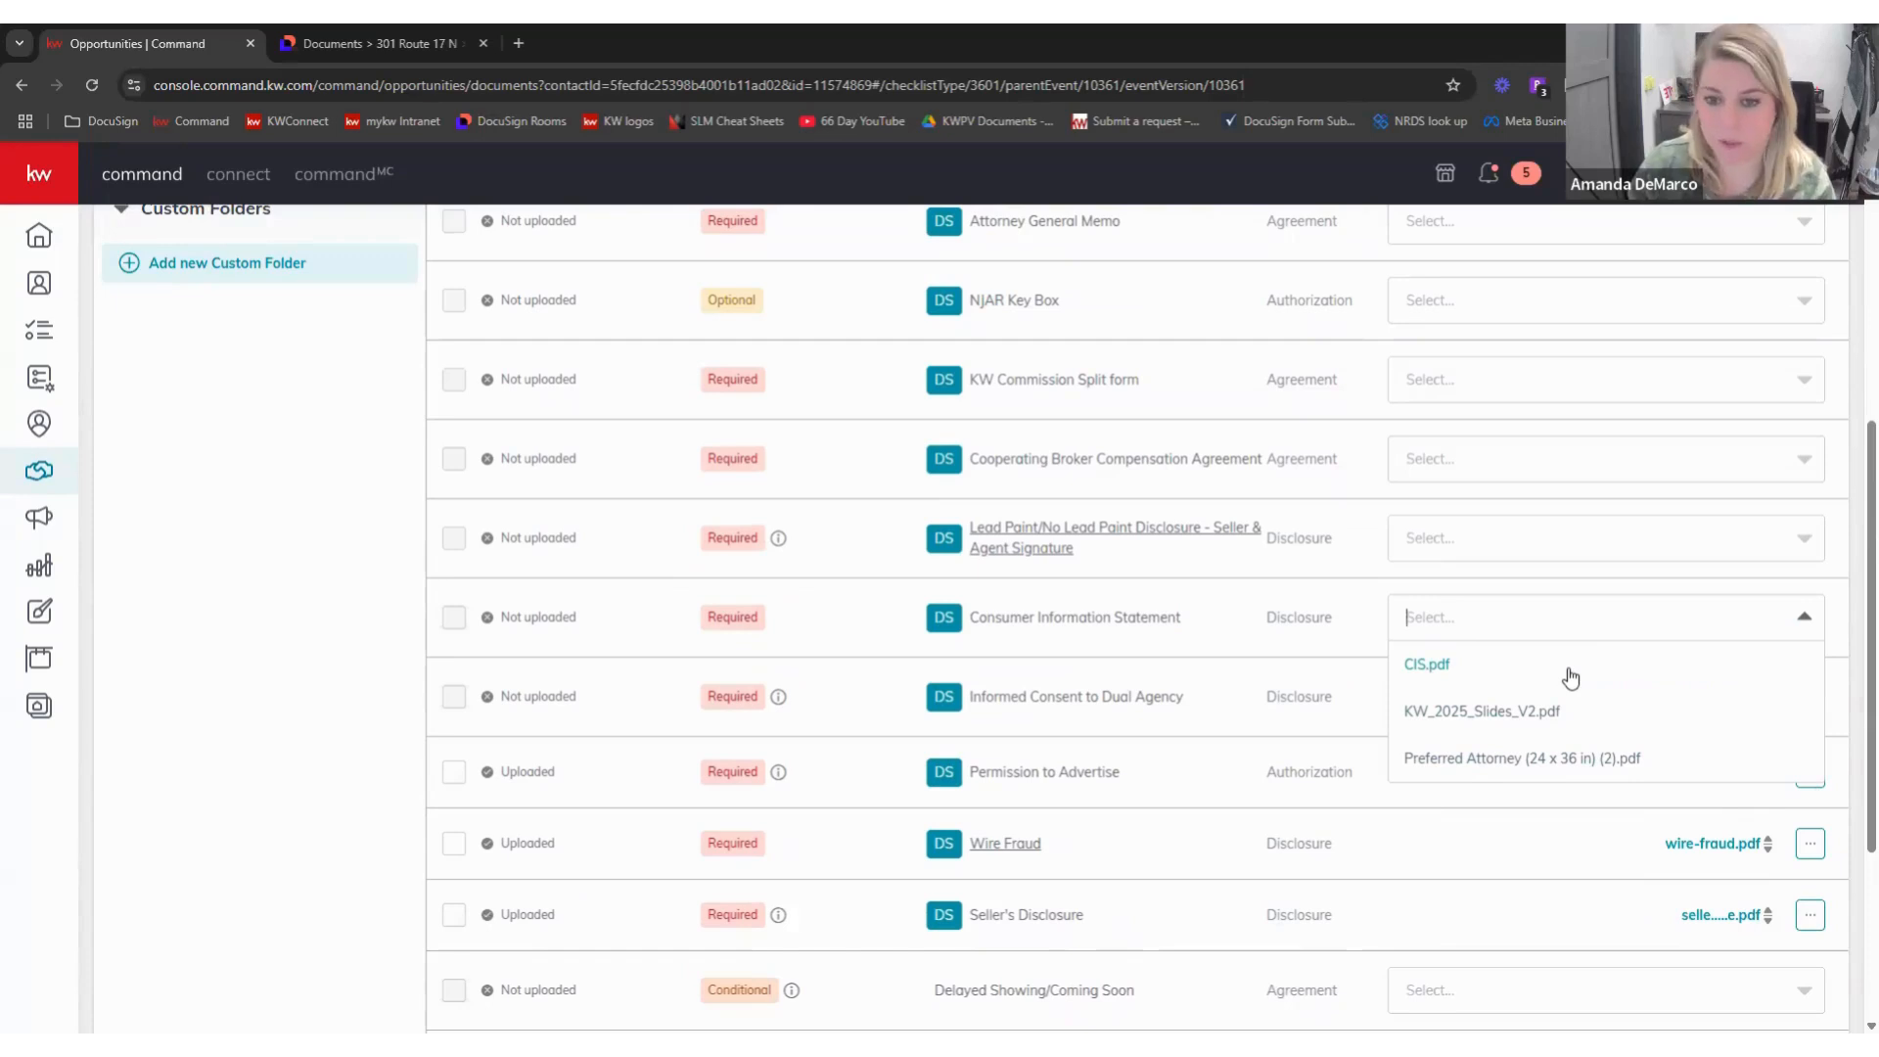
left_click(1455, 668)
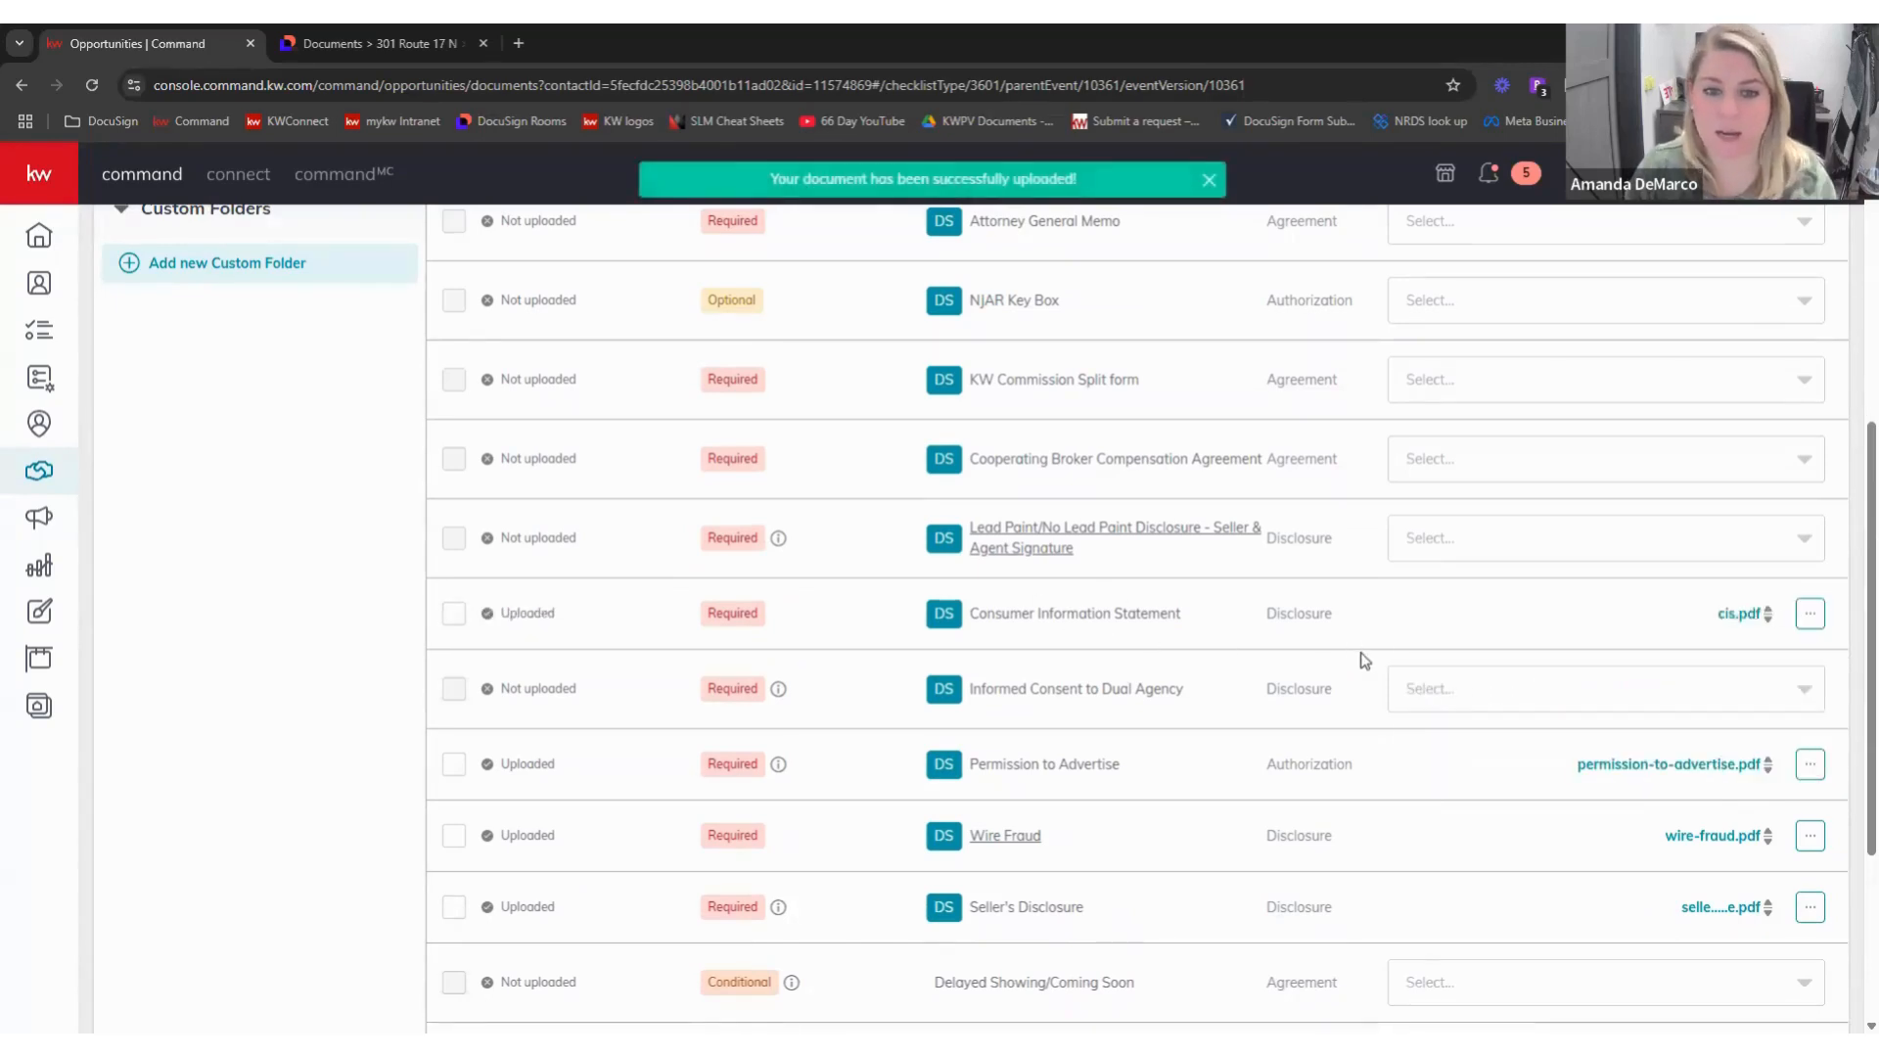
scroll(1365, 660, "up", 1)
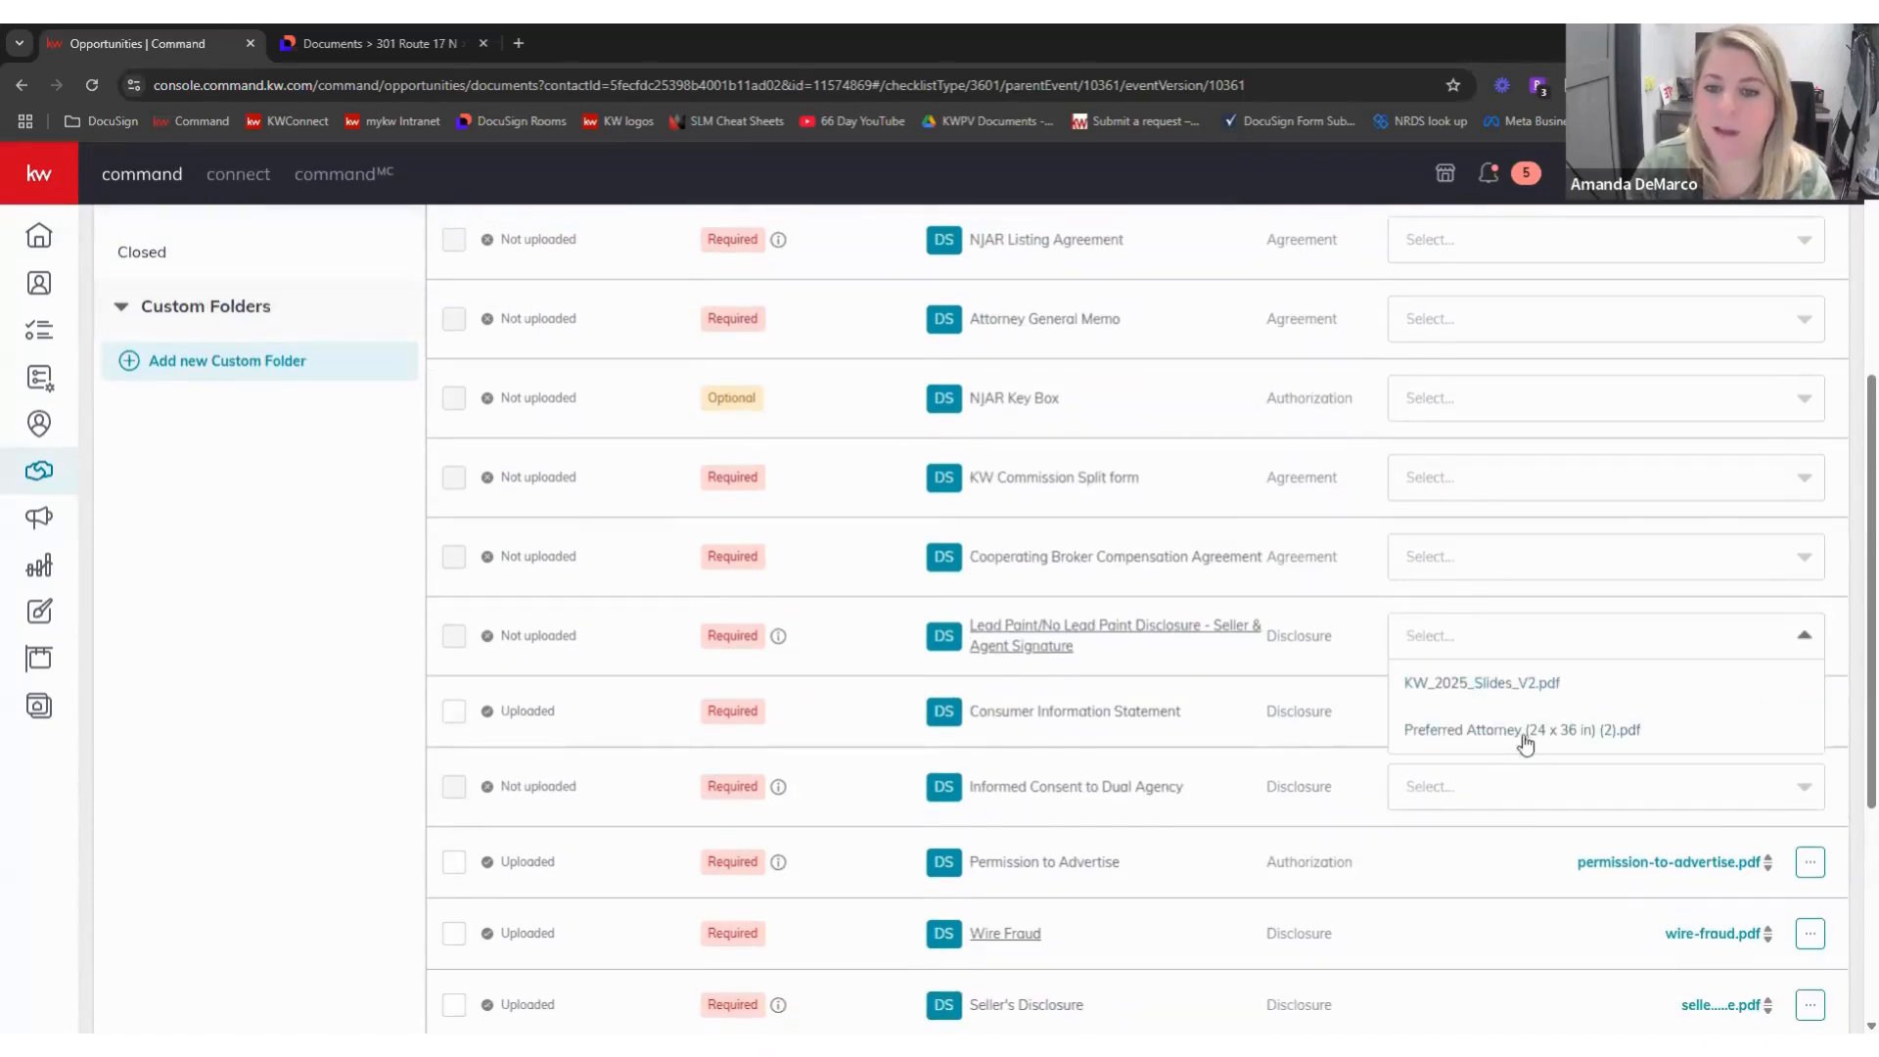
left_click(1272, 712)
scroll(1299, 711, "up", 4)
scroll(1301, 711, "up", 1)
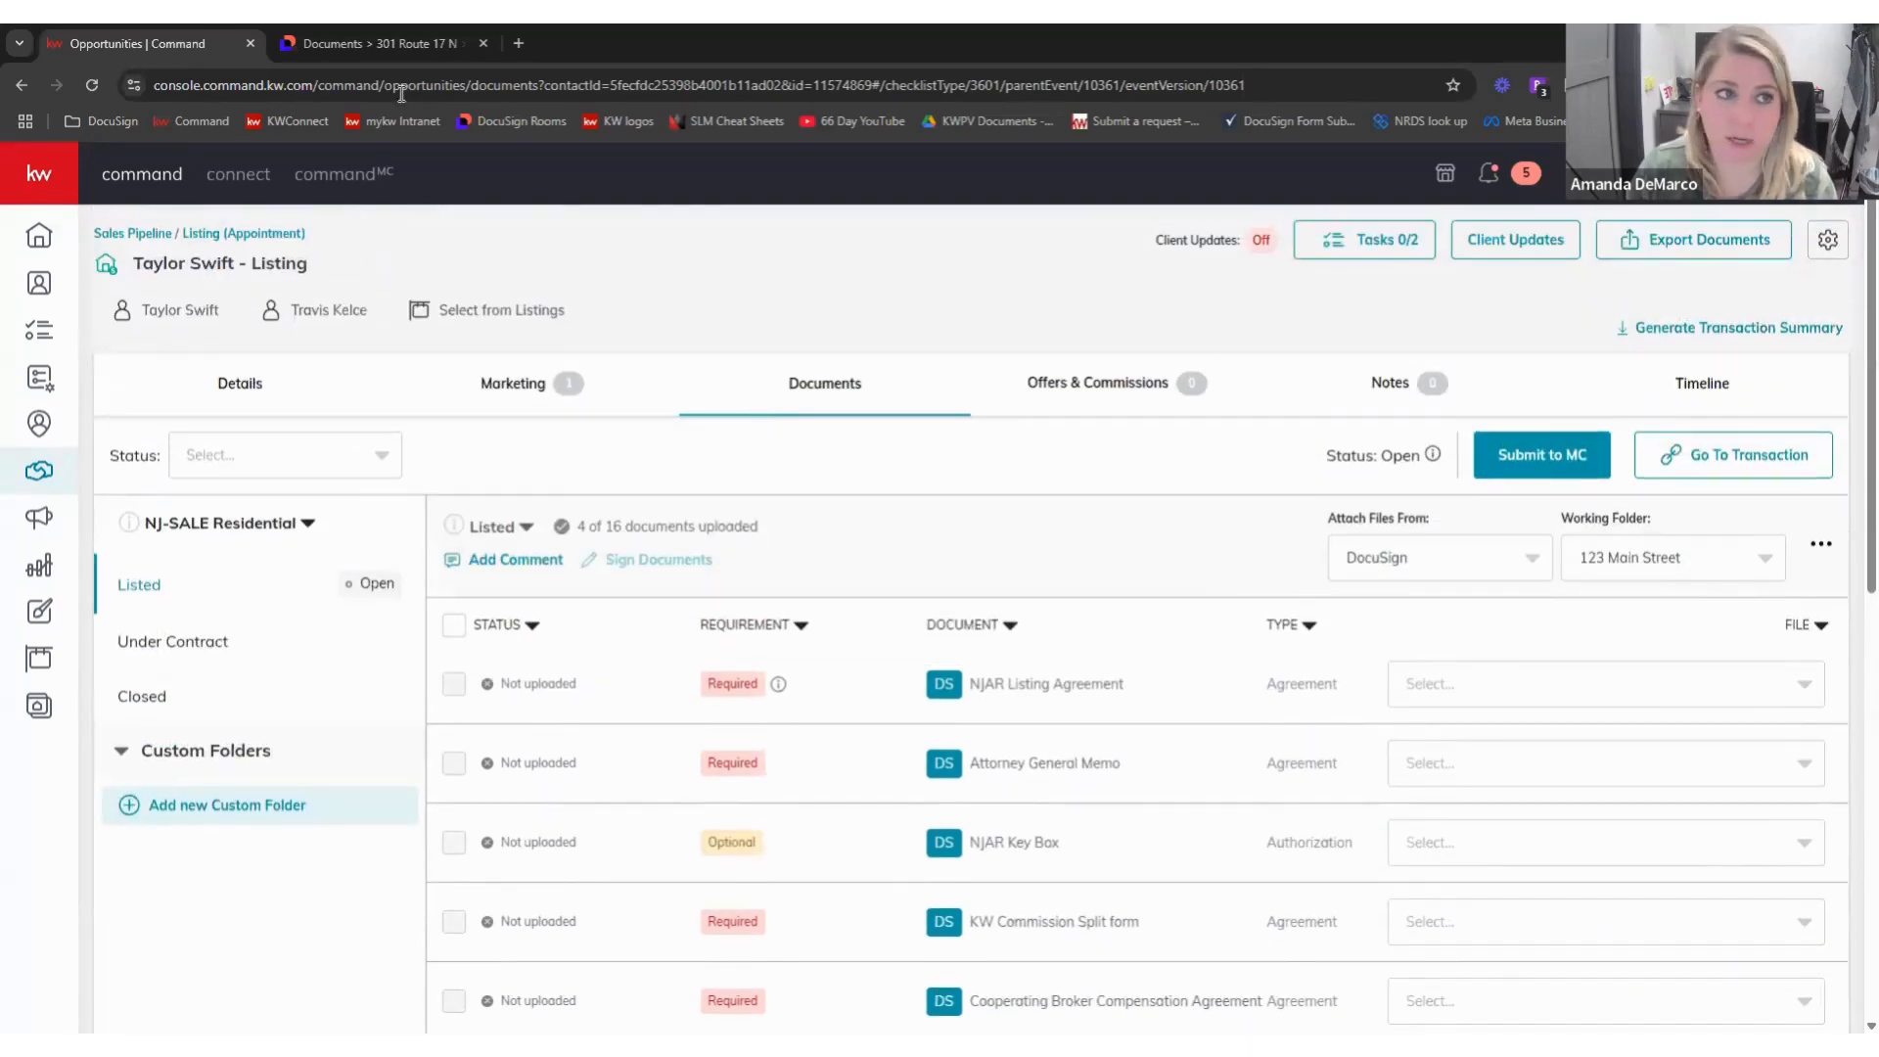
left_click(402, 44)
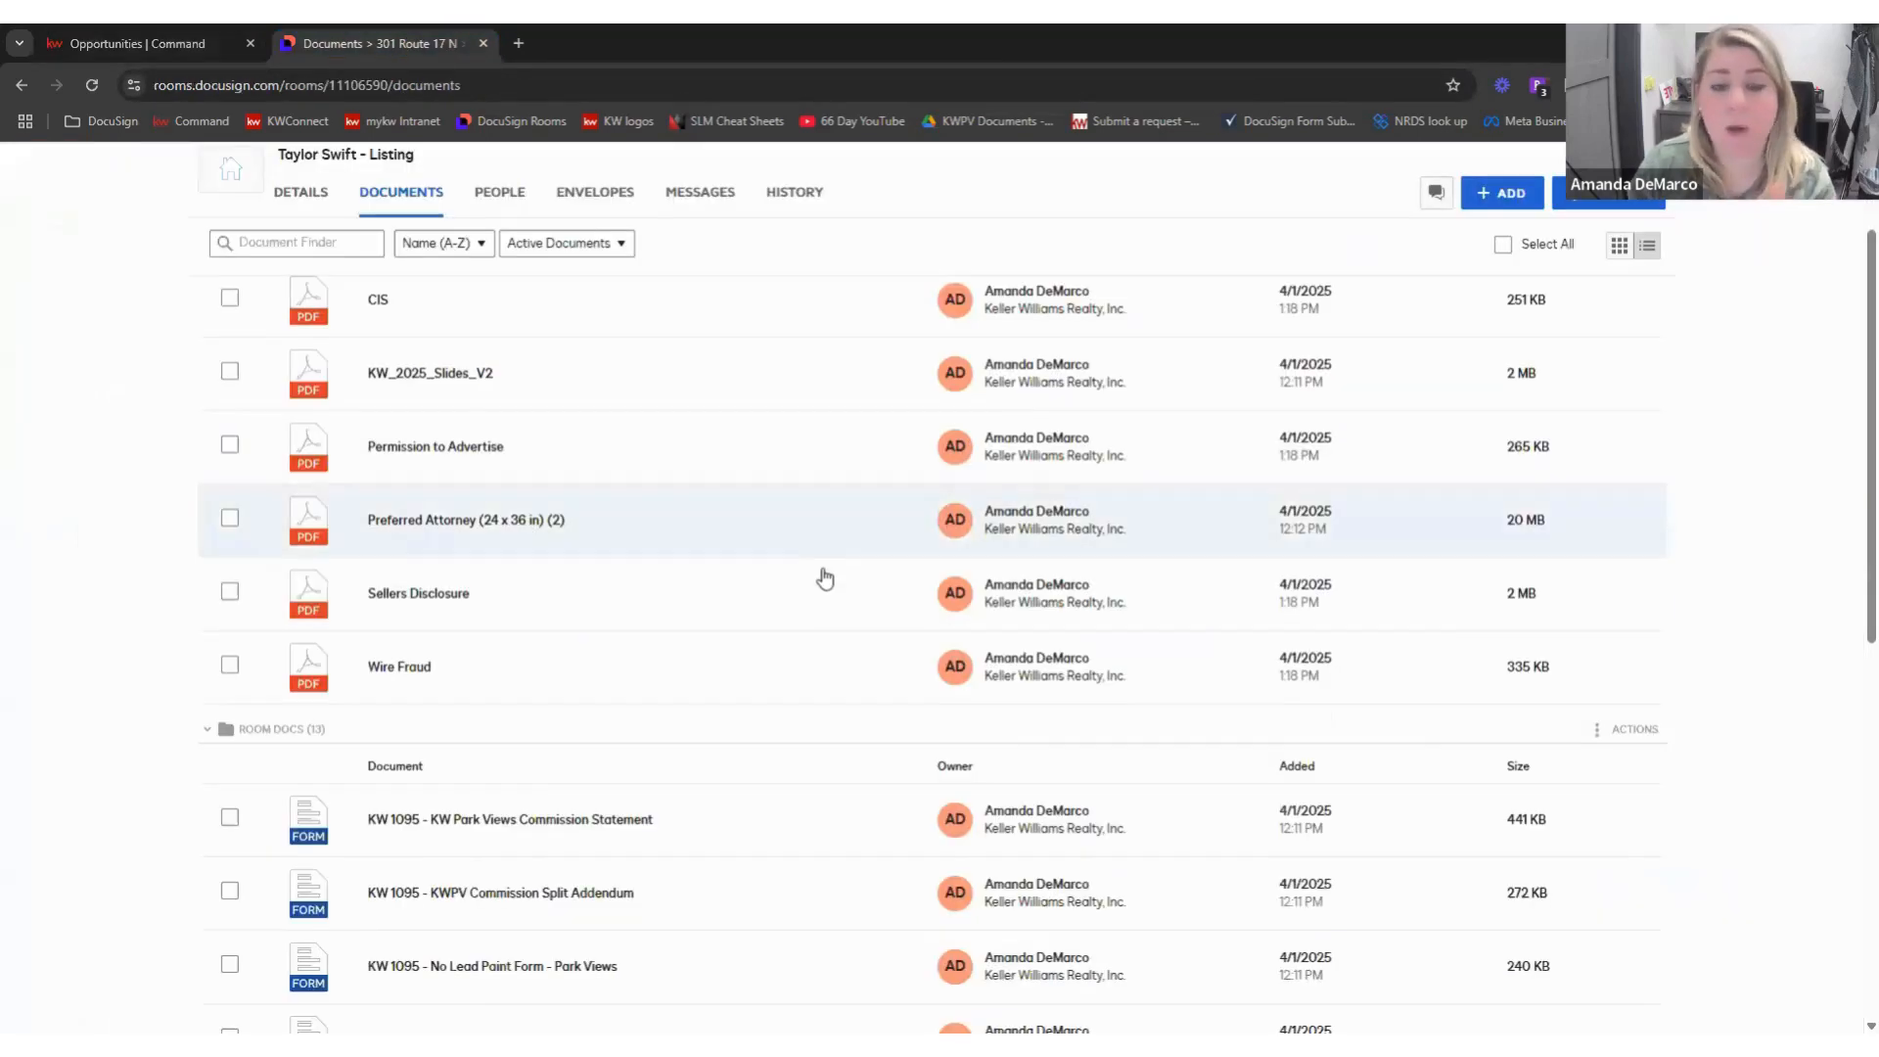
- Check CIS, Permission to Advertise, Wire Fraud and Sellers Disclosure, then choose Combine
scroll(825, 578, "up", 2)
scroll(1053, 437, "down", 2)
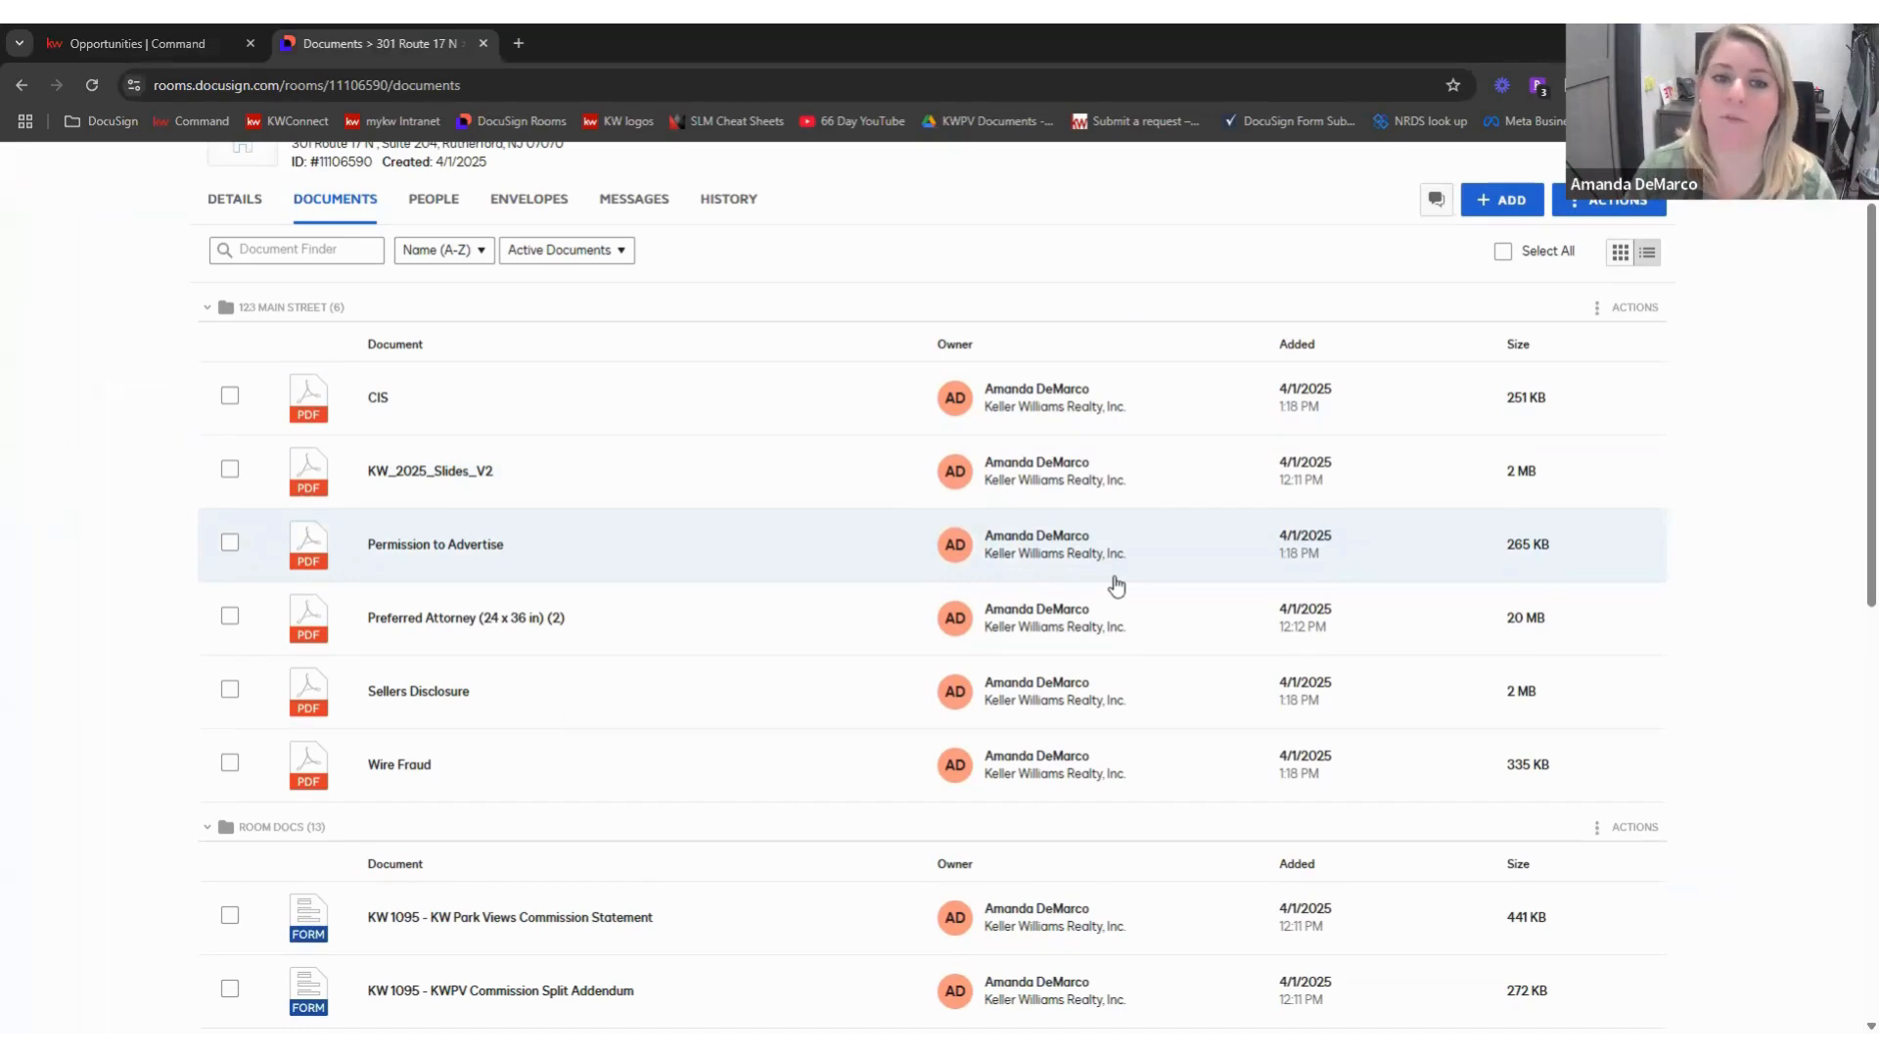
left_click(230, 397)
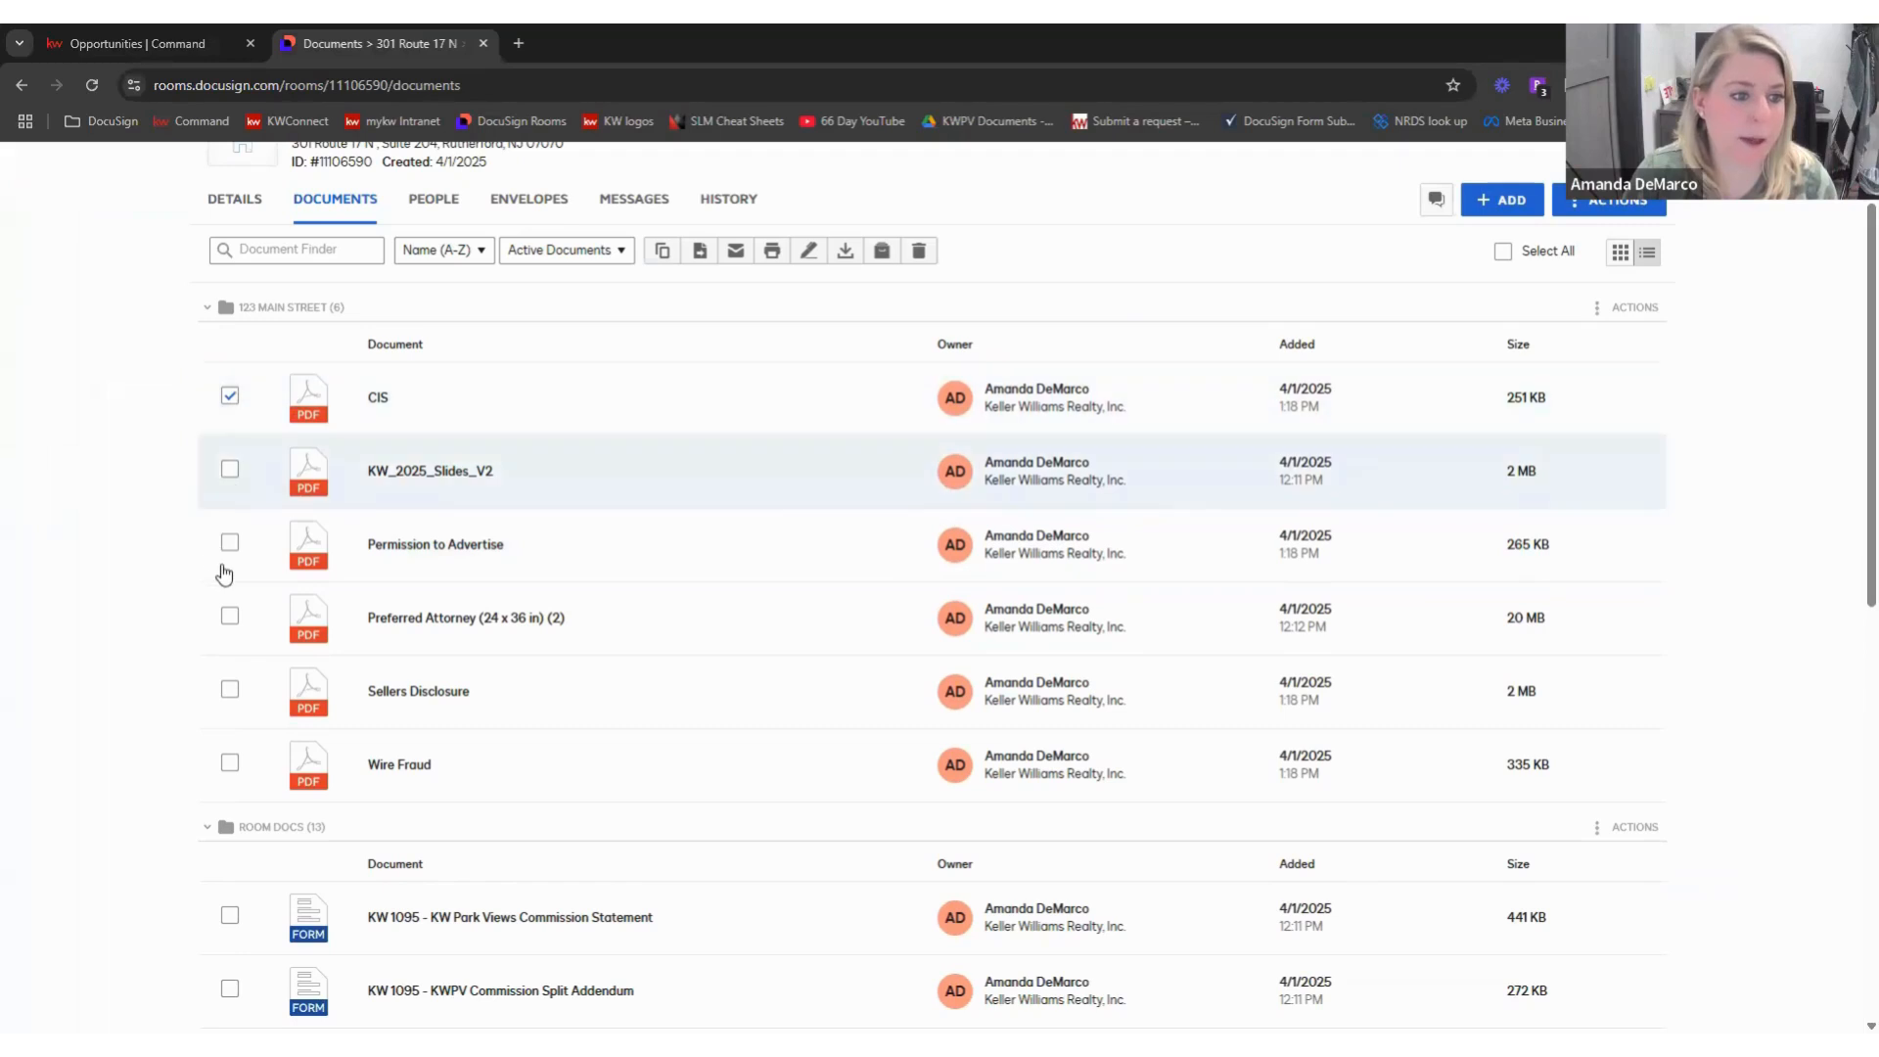
left_click(229, 545)
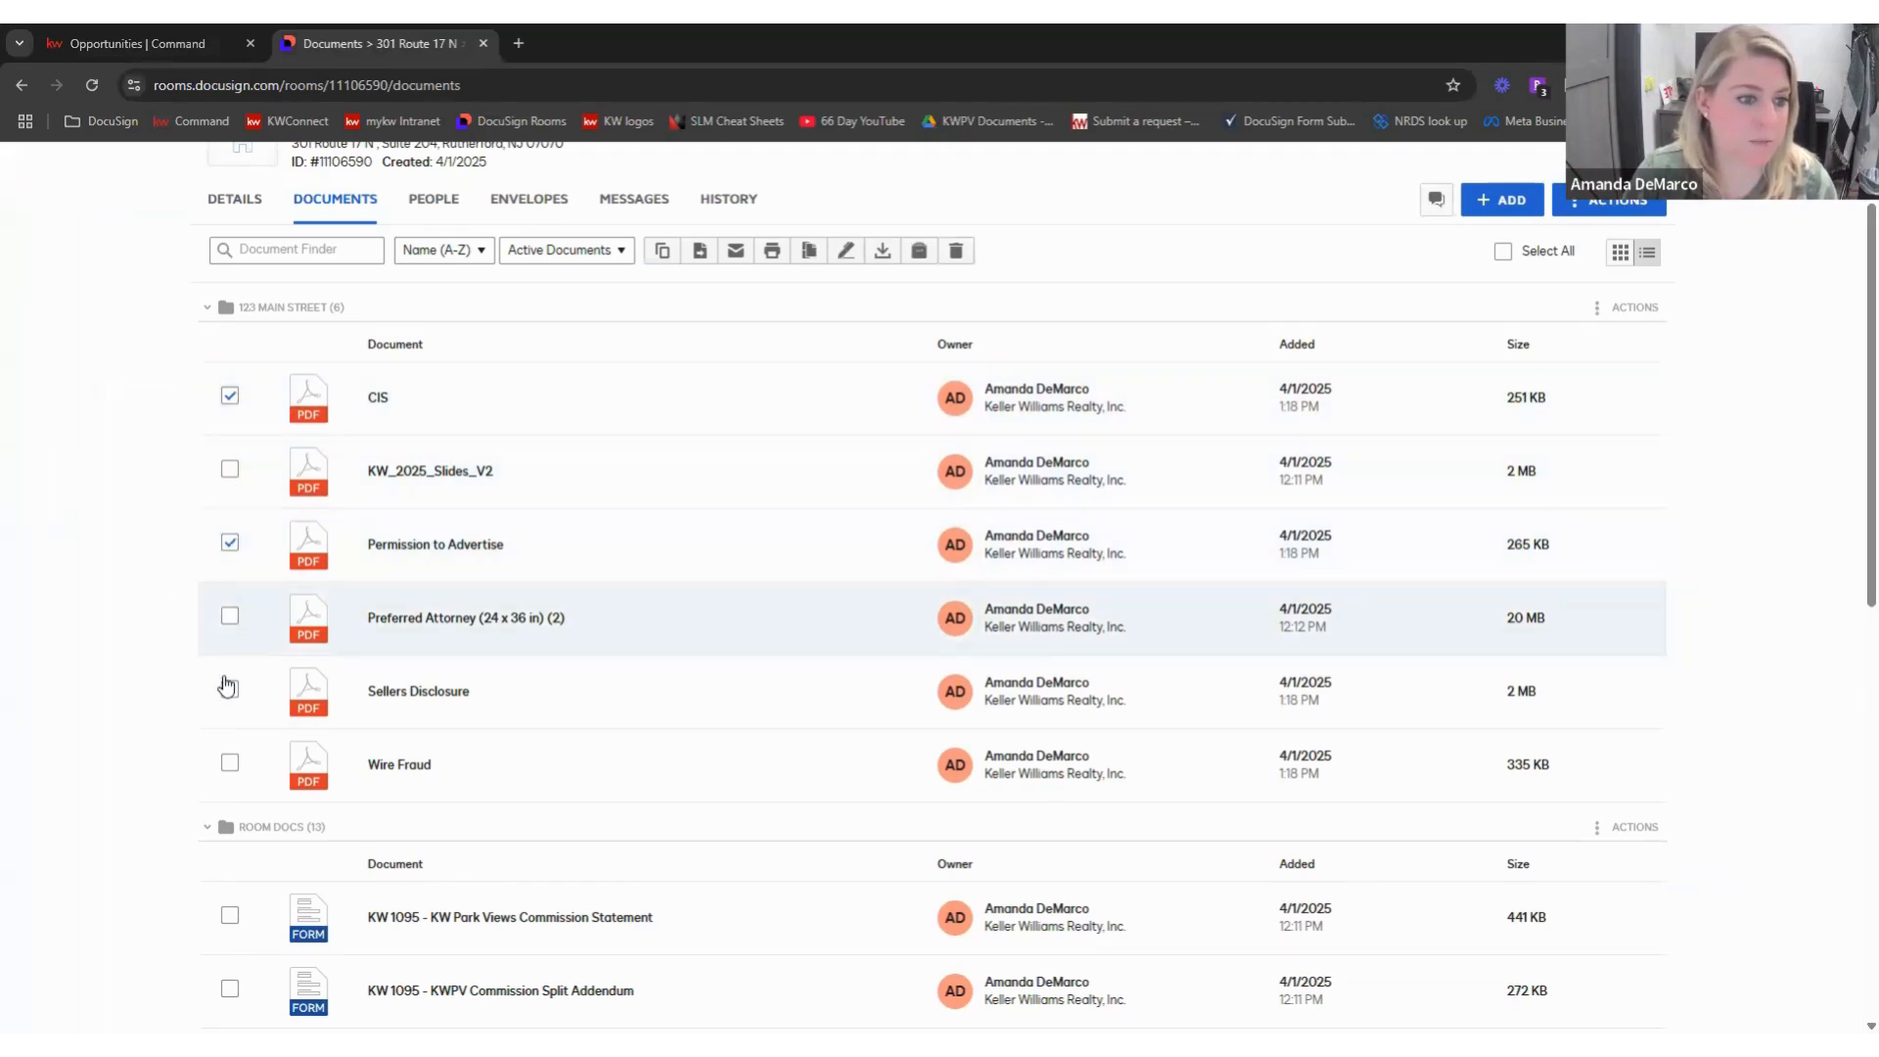
left_click(229, 761)
left_click(471, 695)
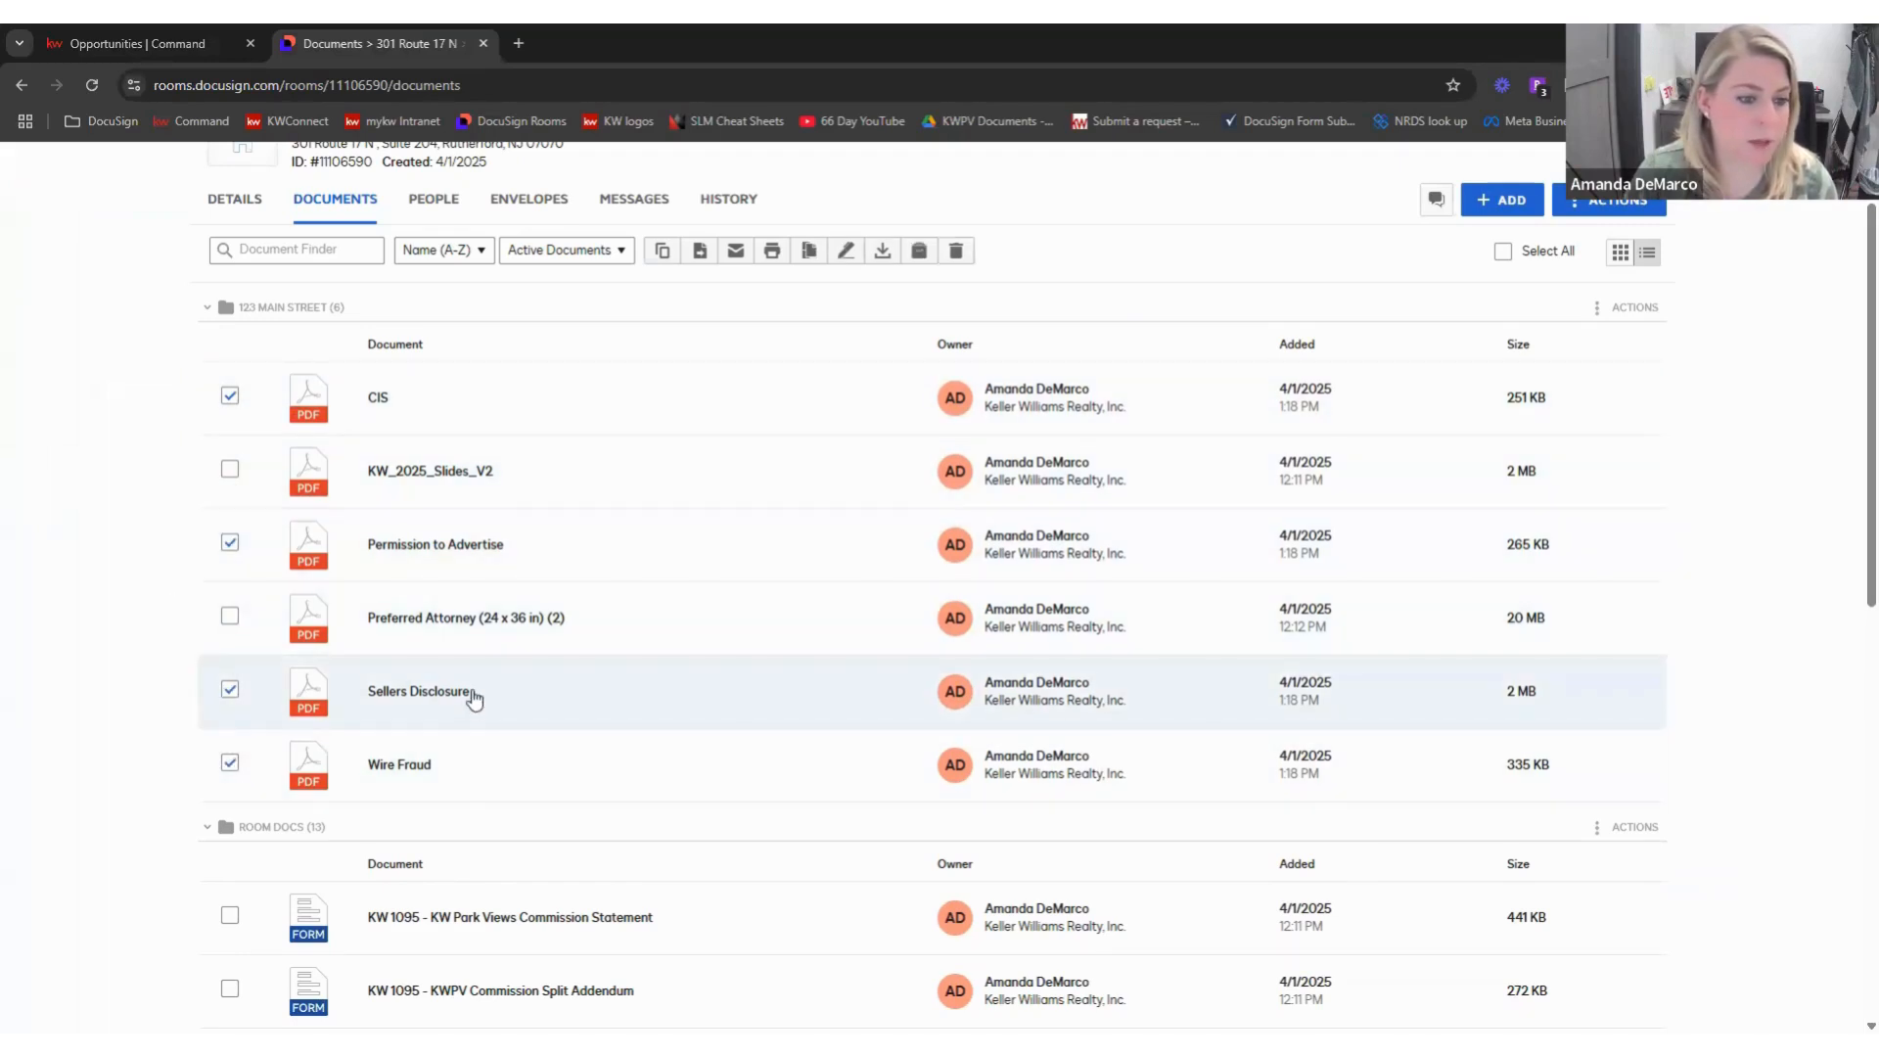
right_click(474, 697)
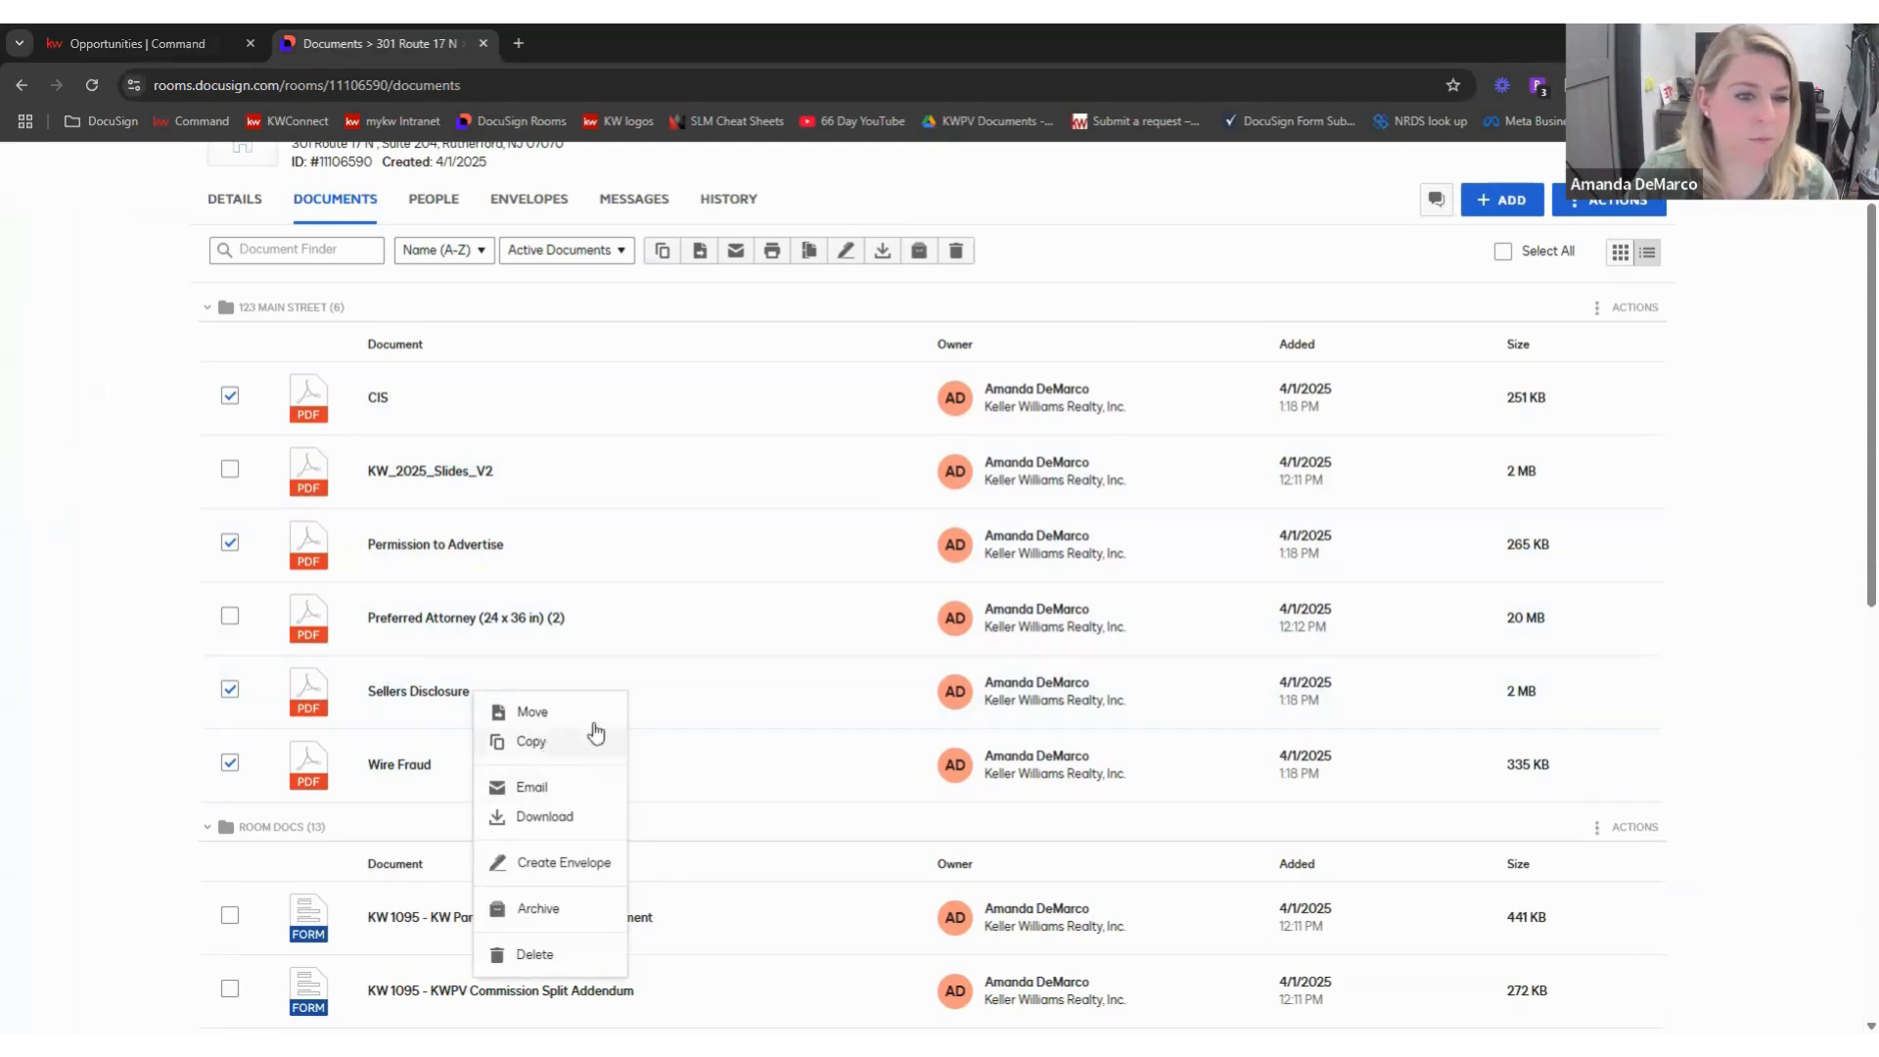
left_click(1074, 248)
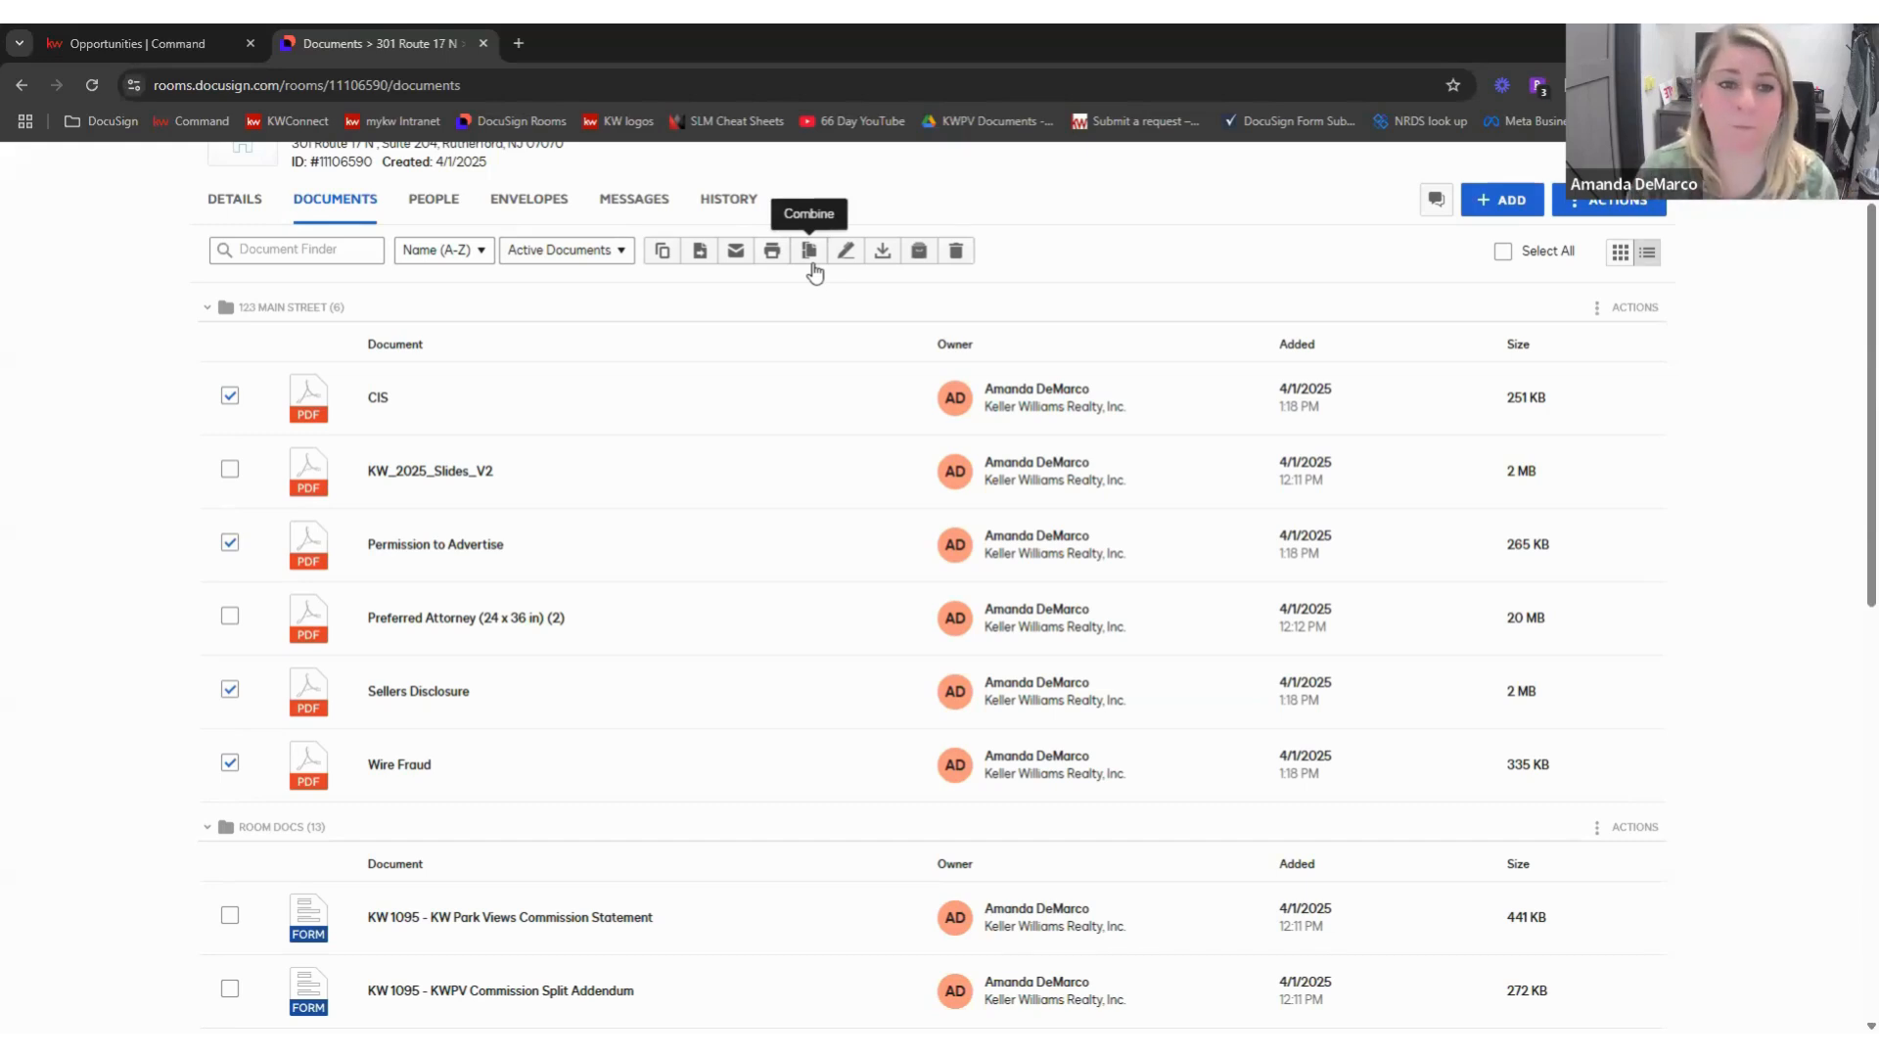
left_click(813, 270)
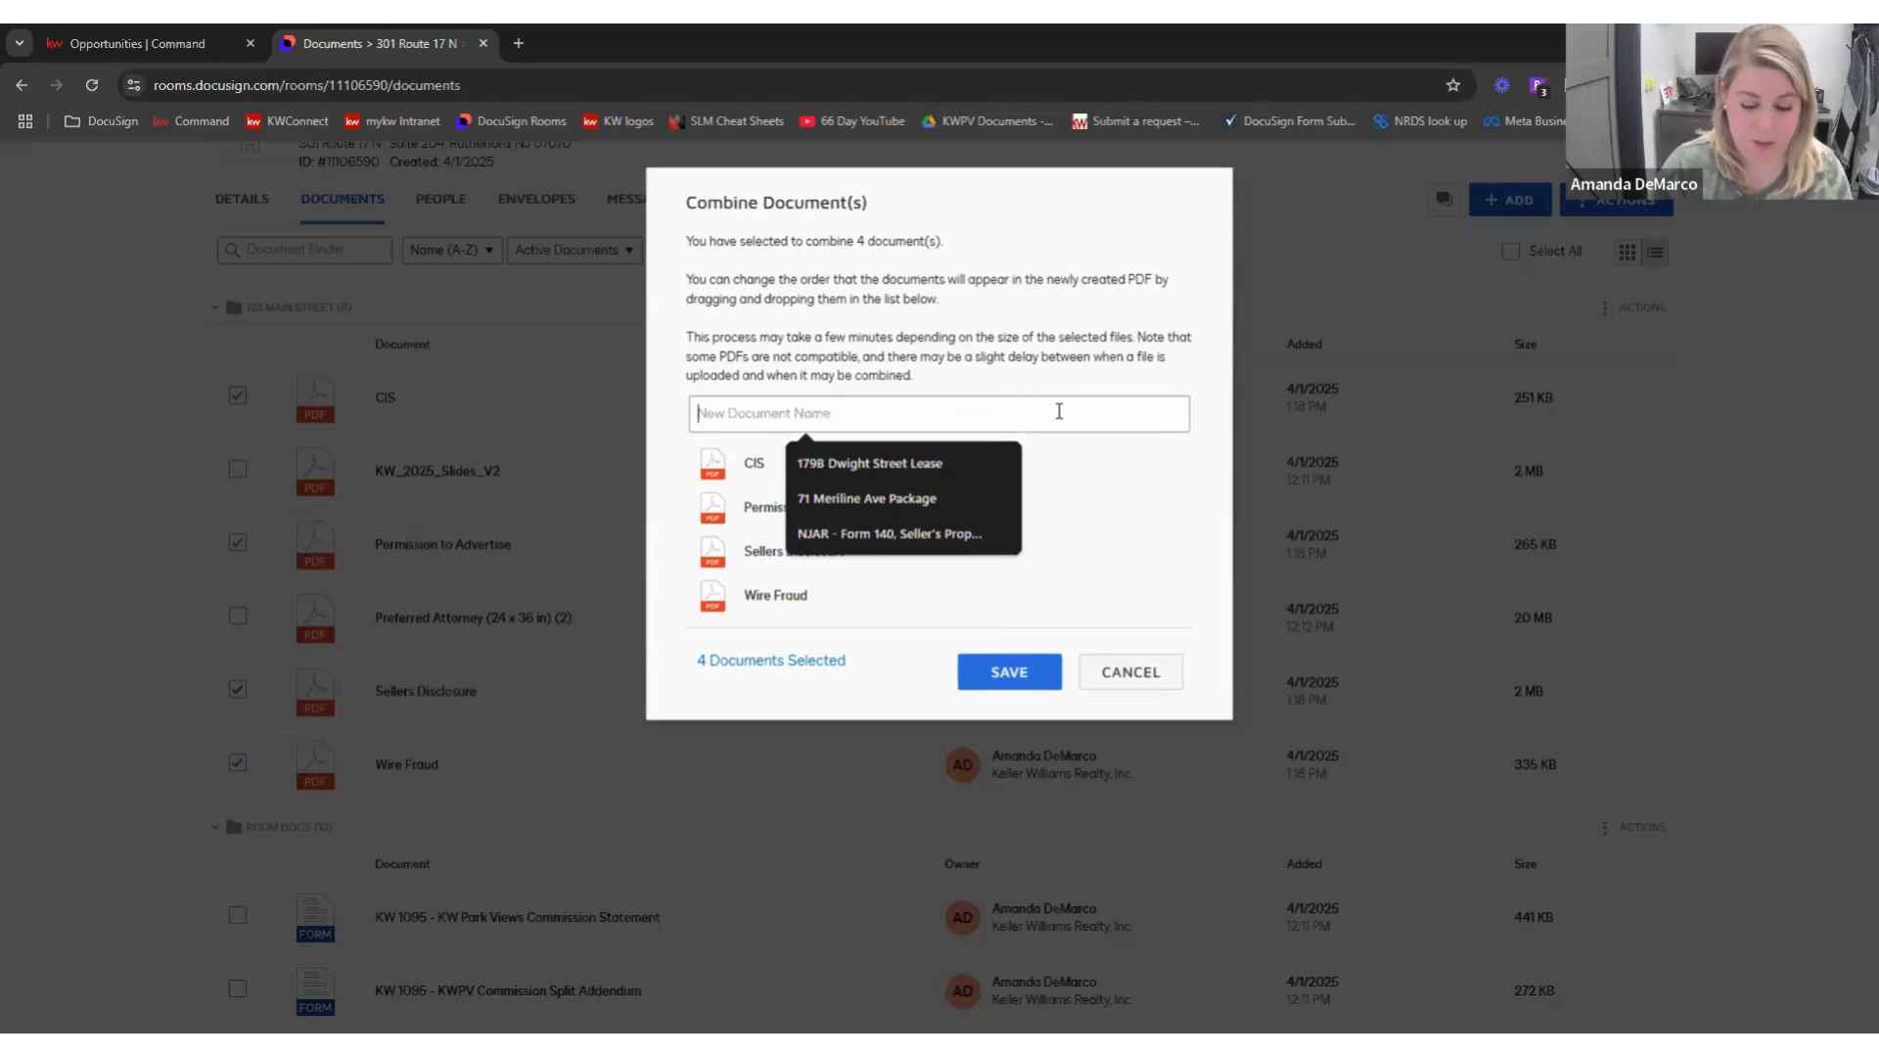
- Save the combined PDF as '123 Main Street Documents'
type("123 Main Stre")
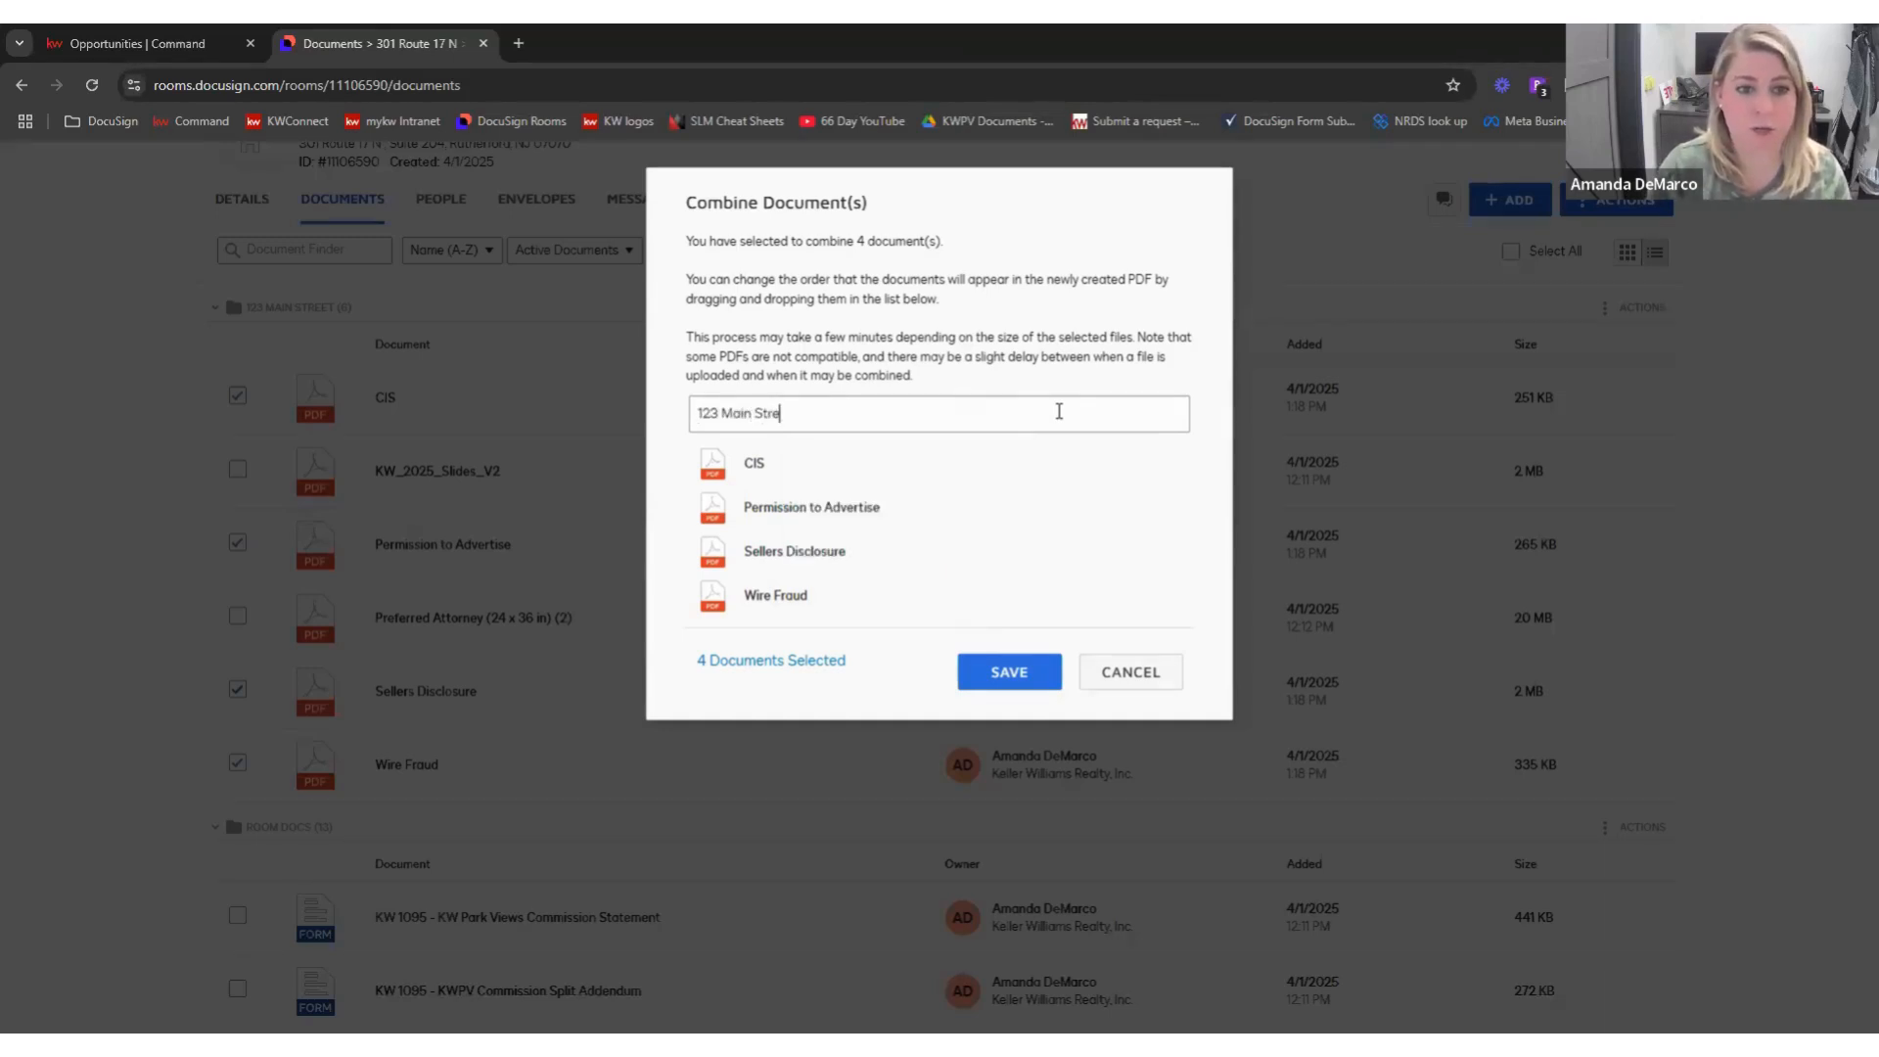
type("et D")
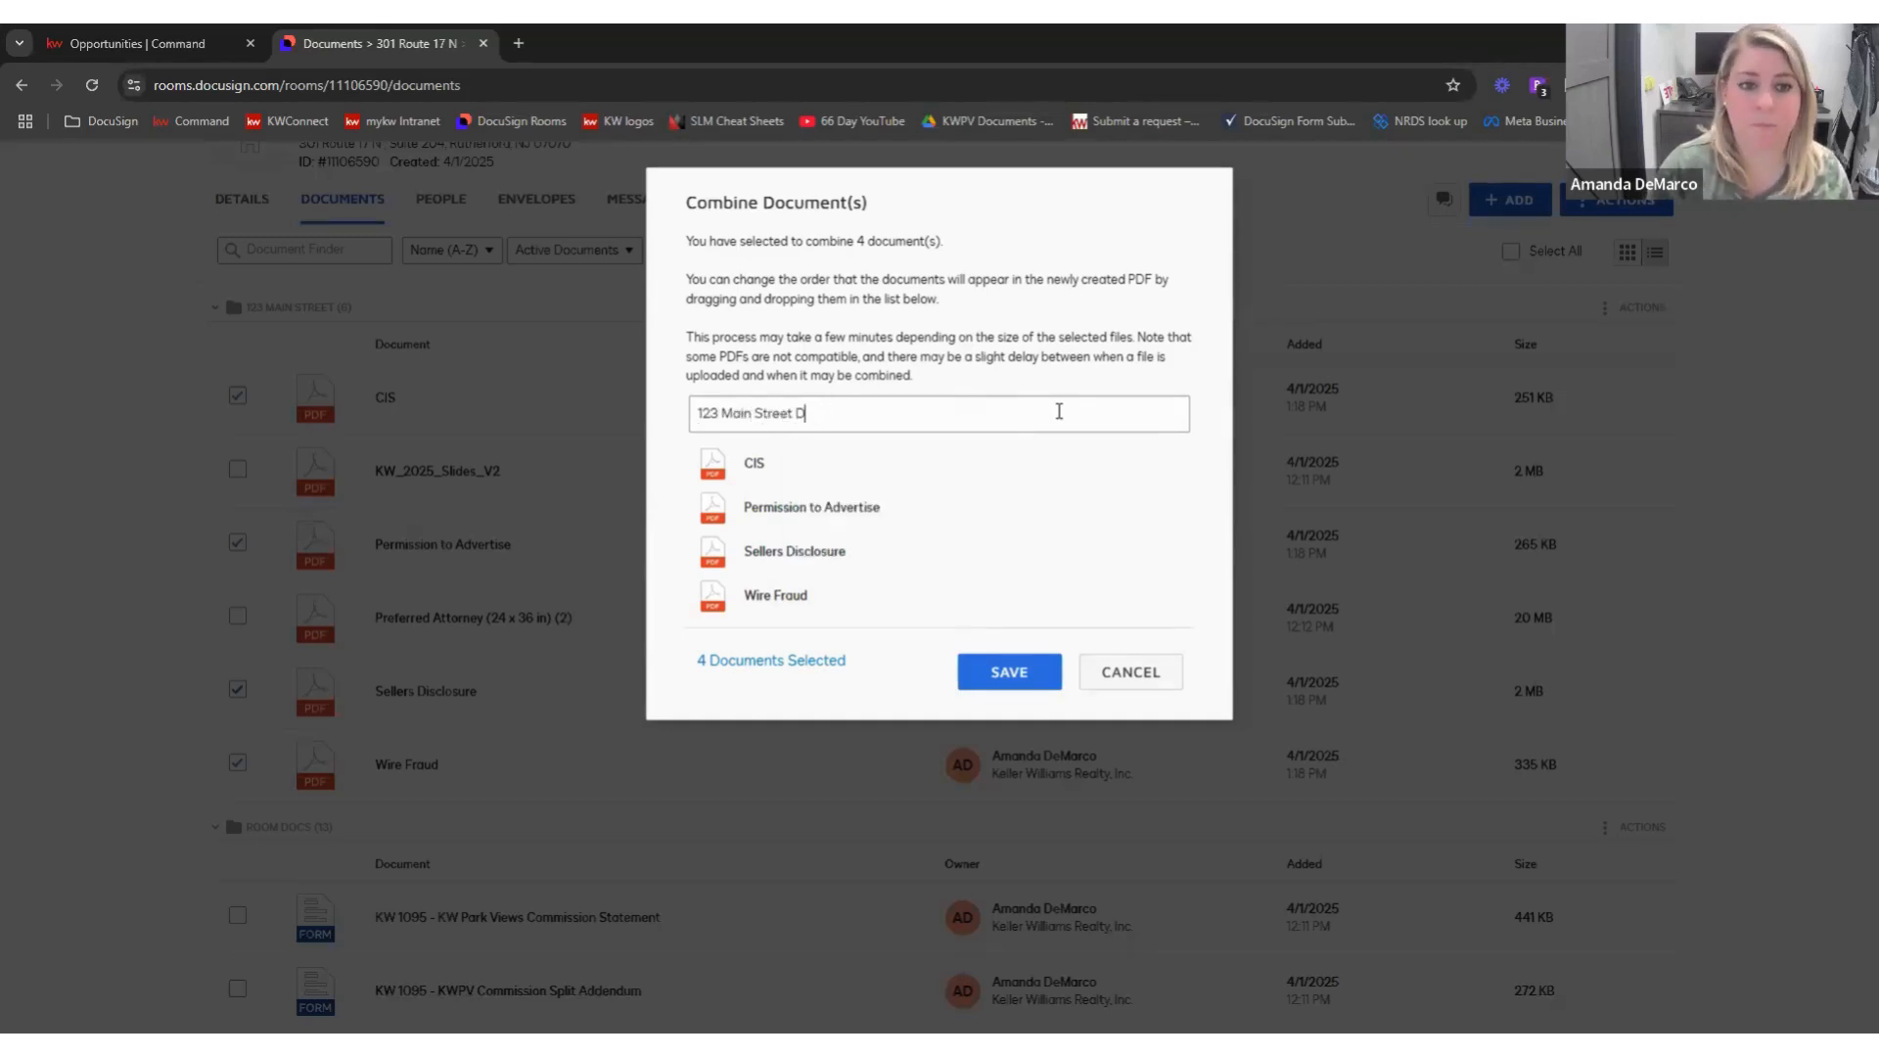
type("ocuments")
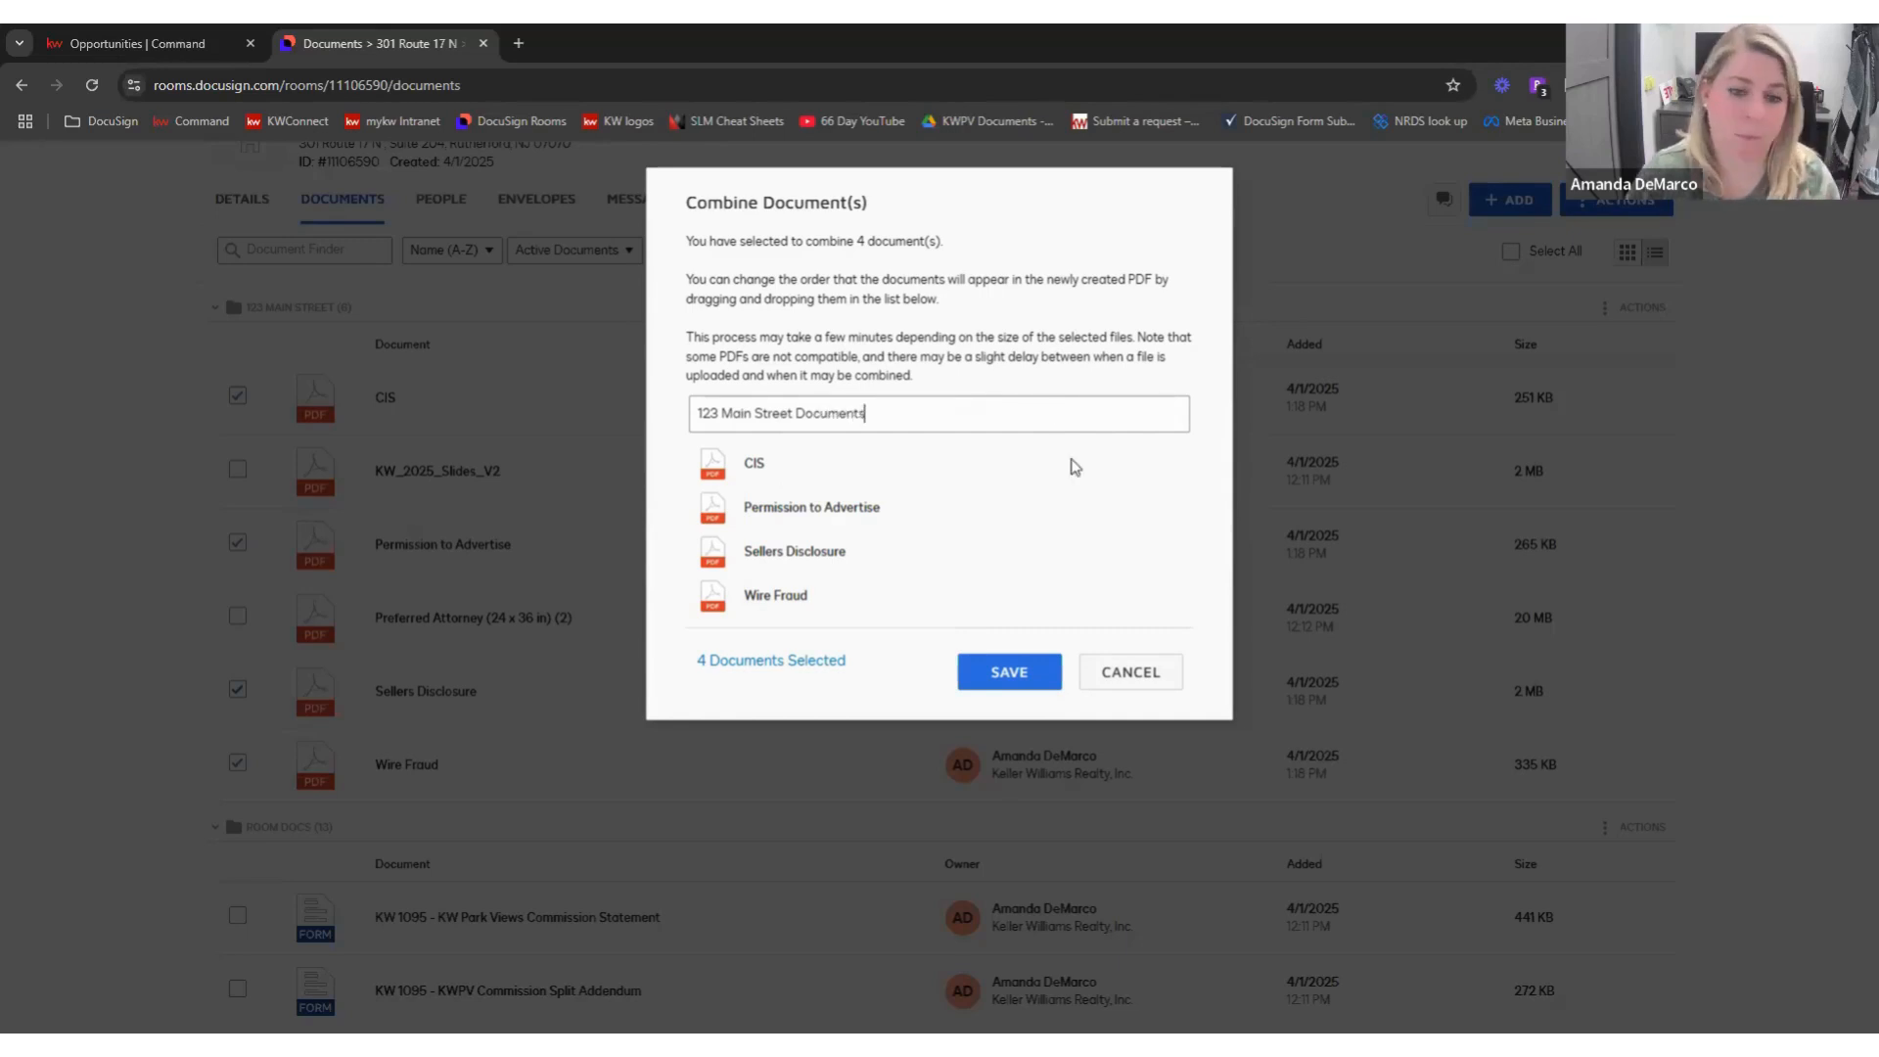
left_click(1008, 670)
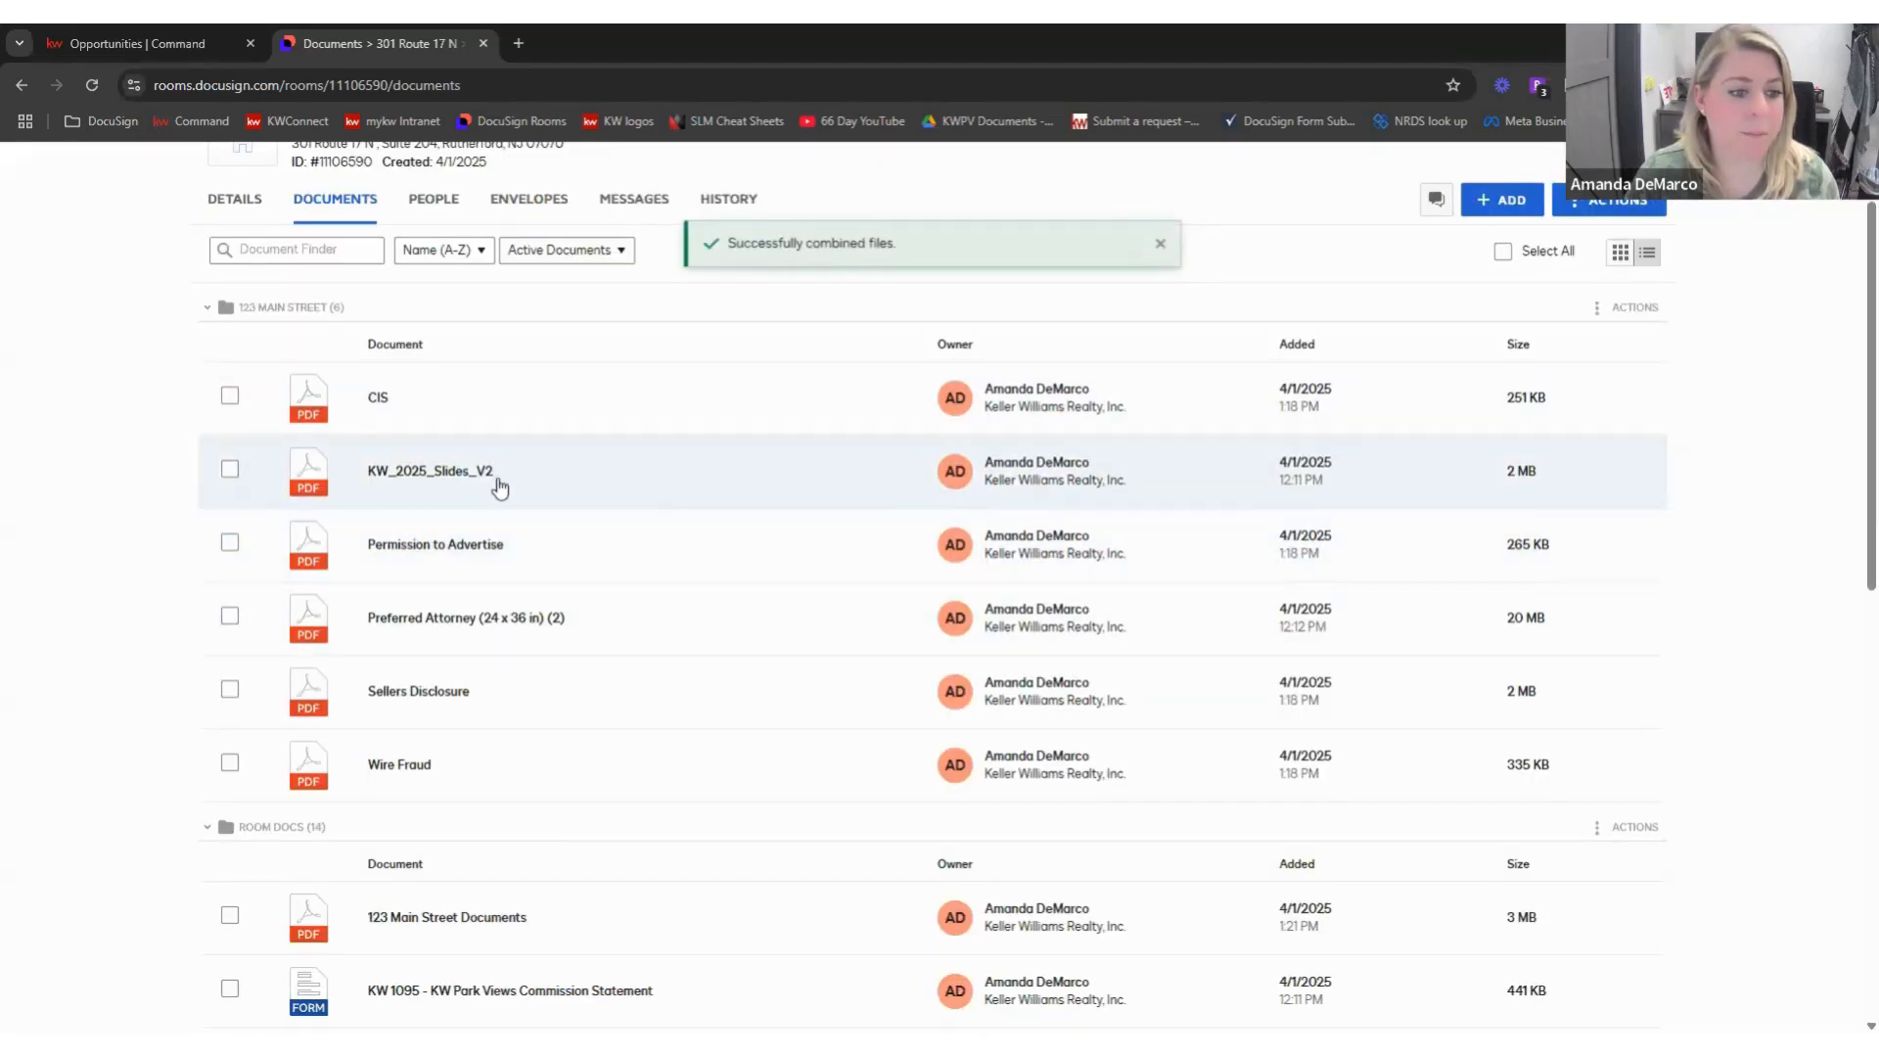
scroll(514, 861, "down", 1)
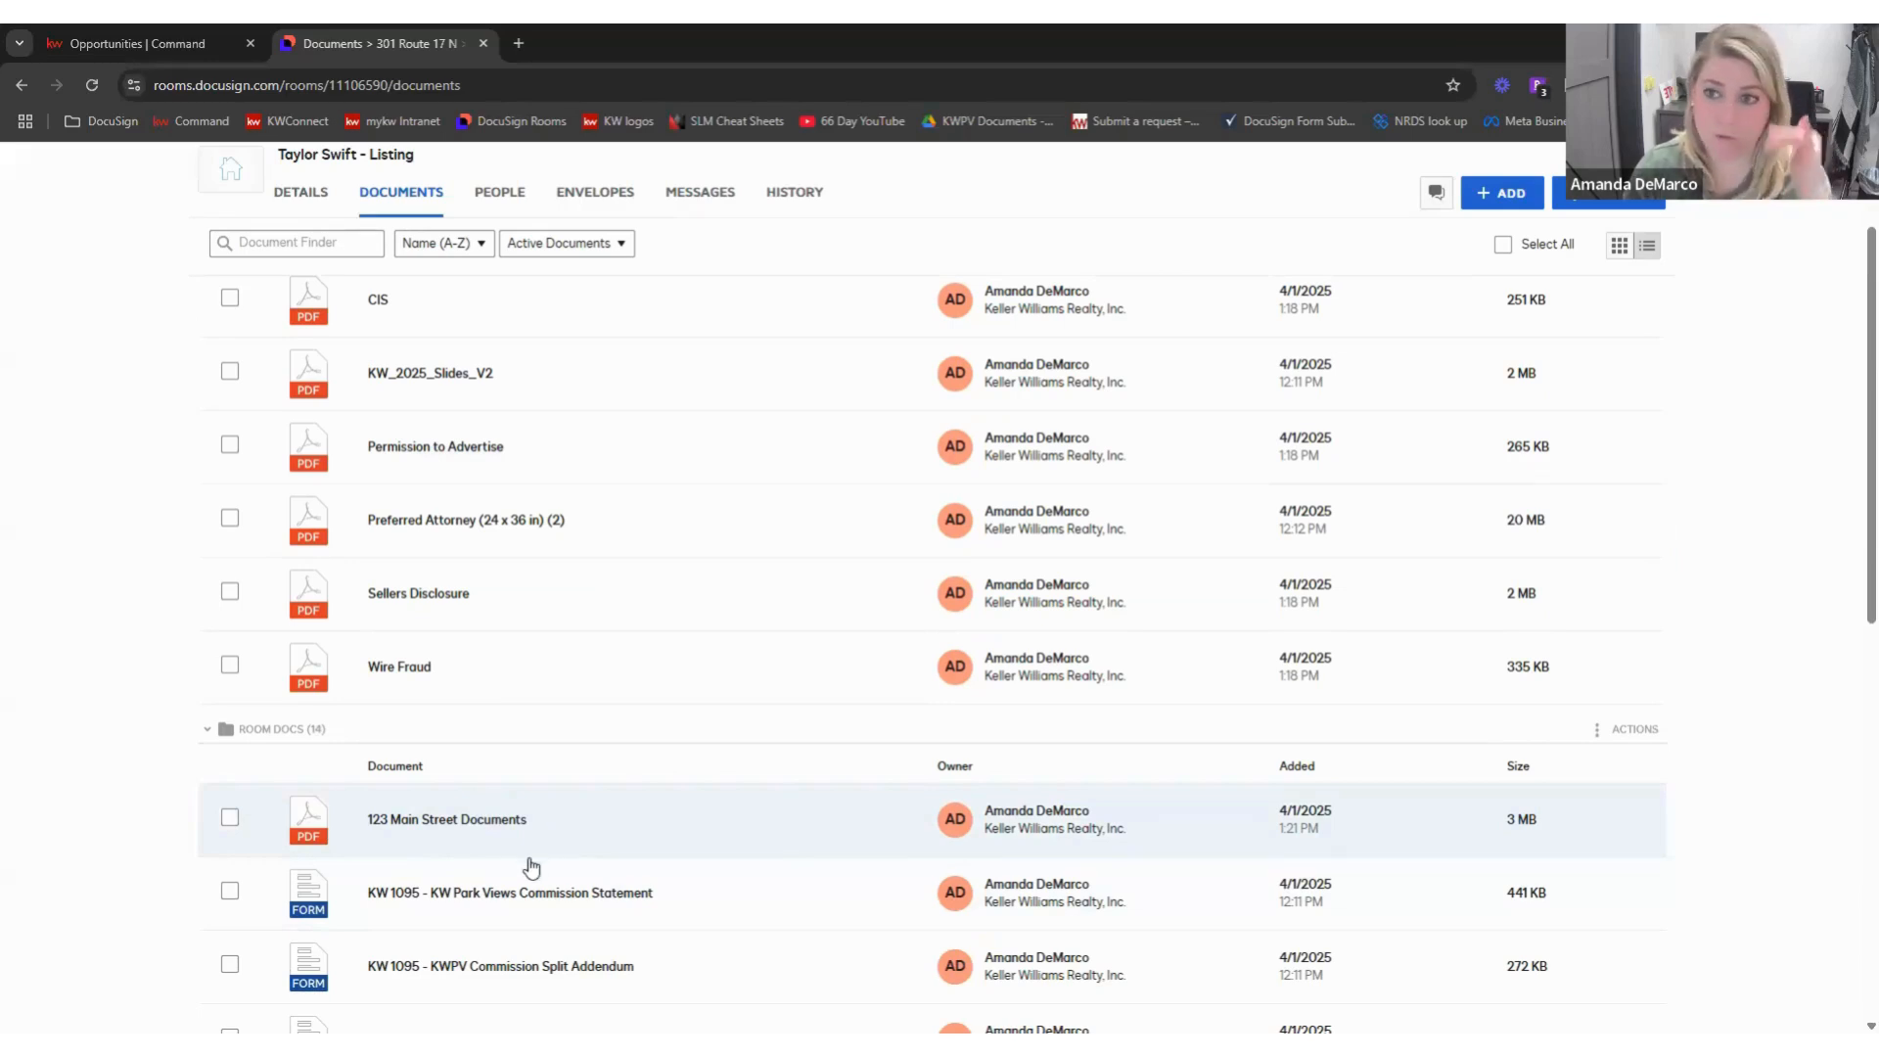
scroll(489, 822, "up", 2)
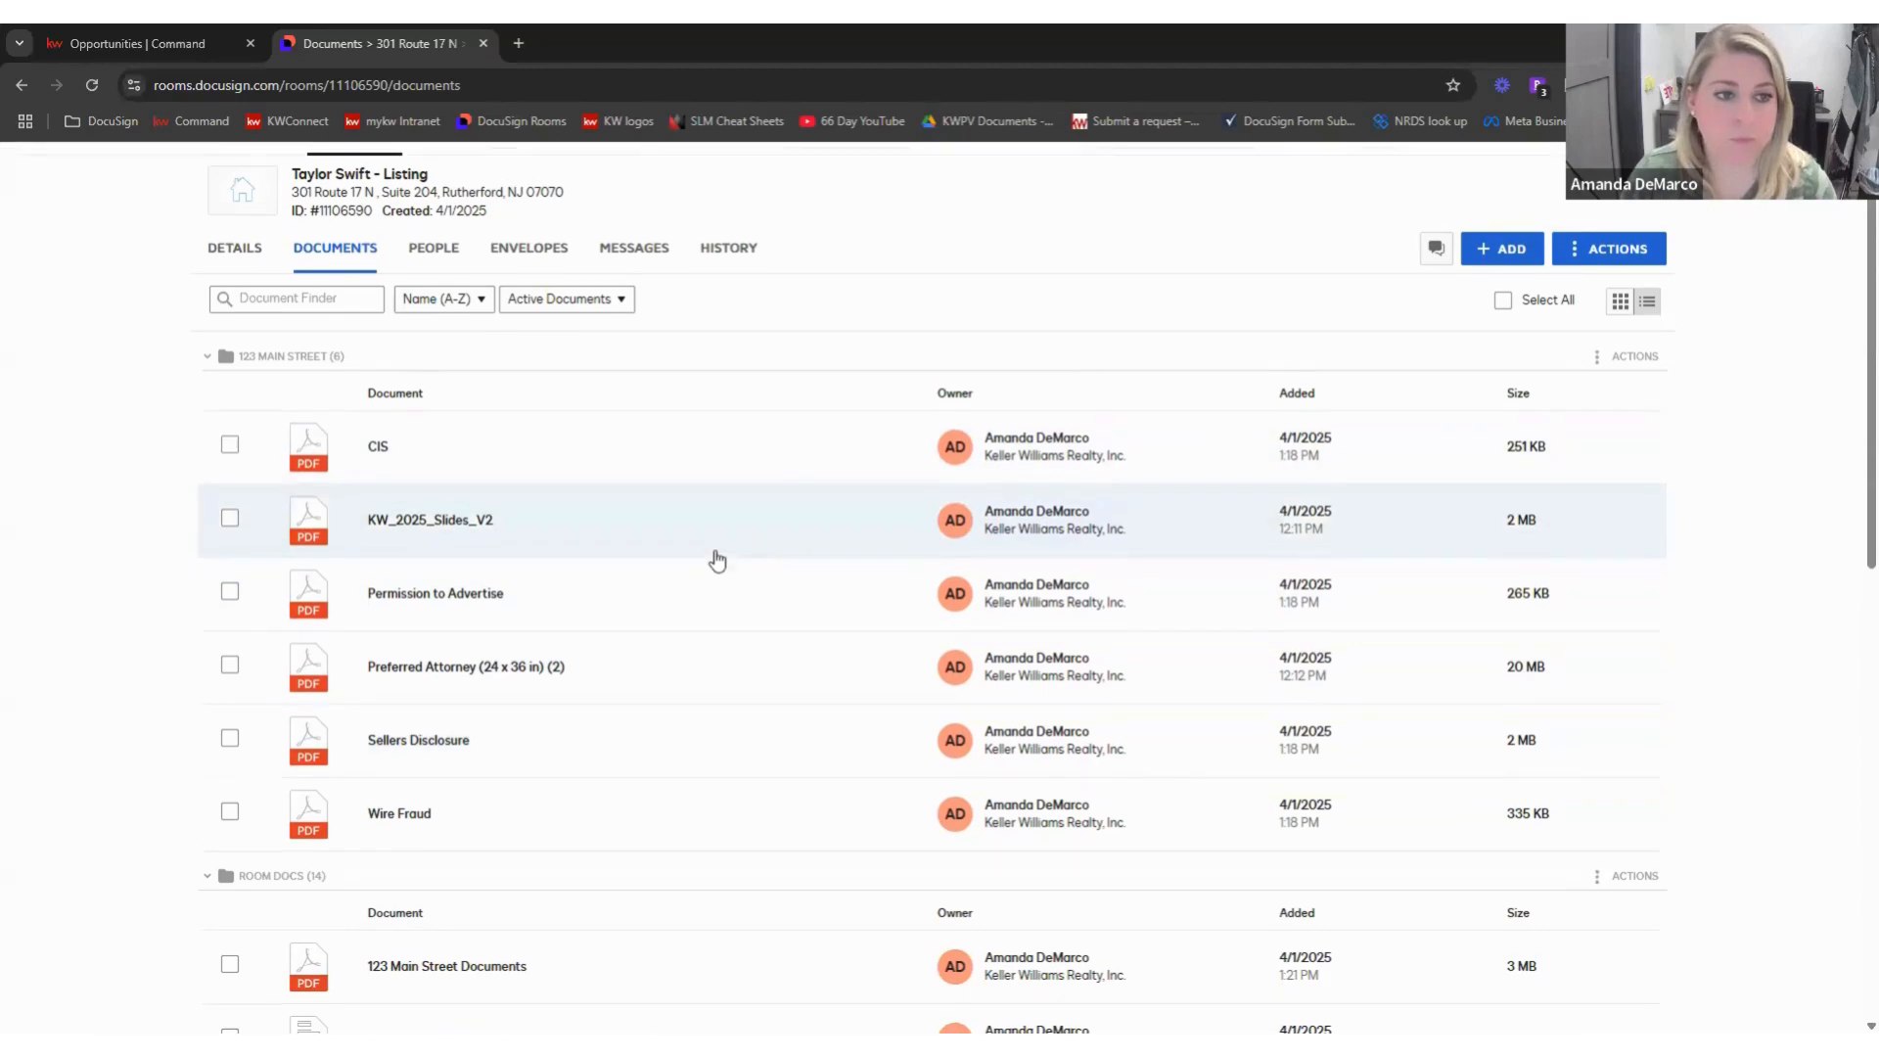
scroll(744, 552, "up", 1)
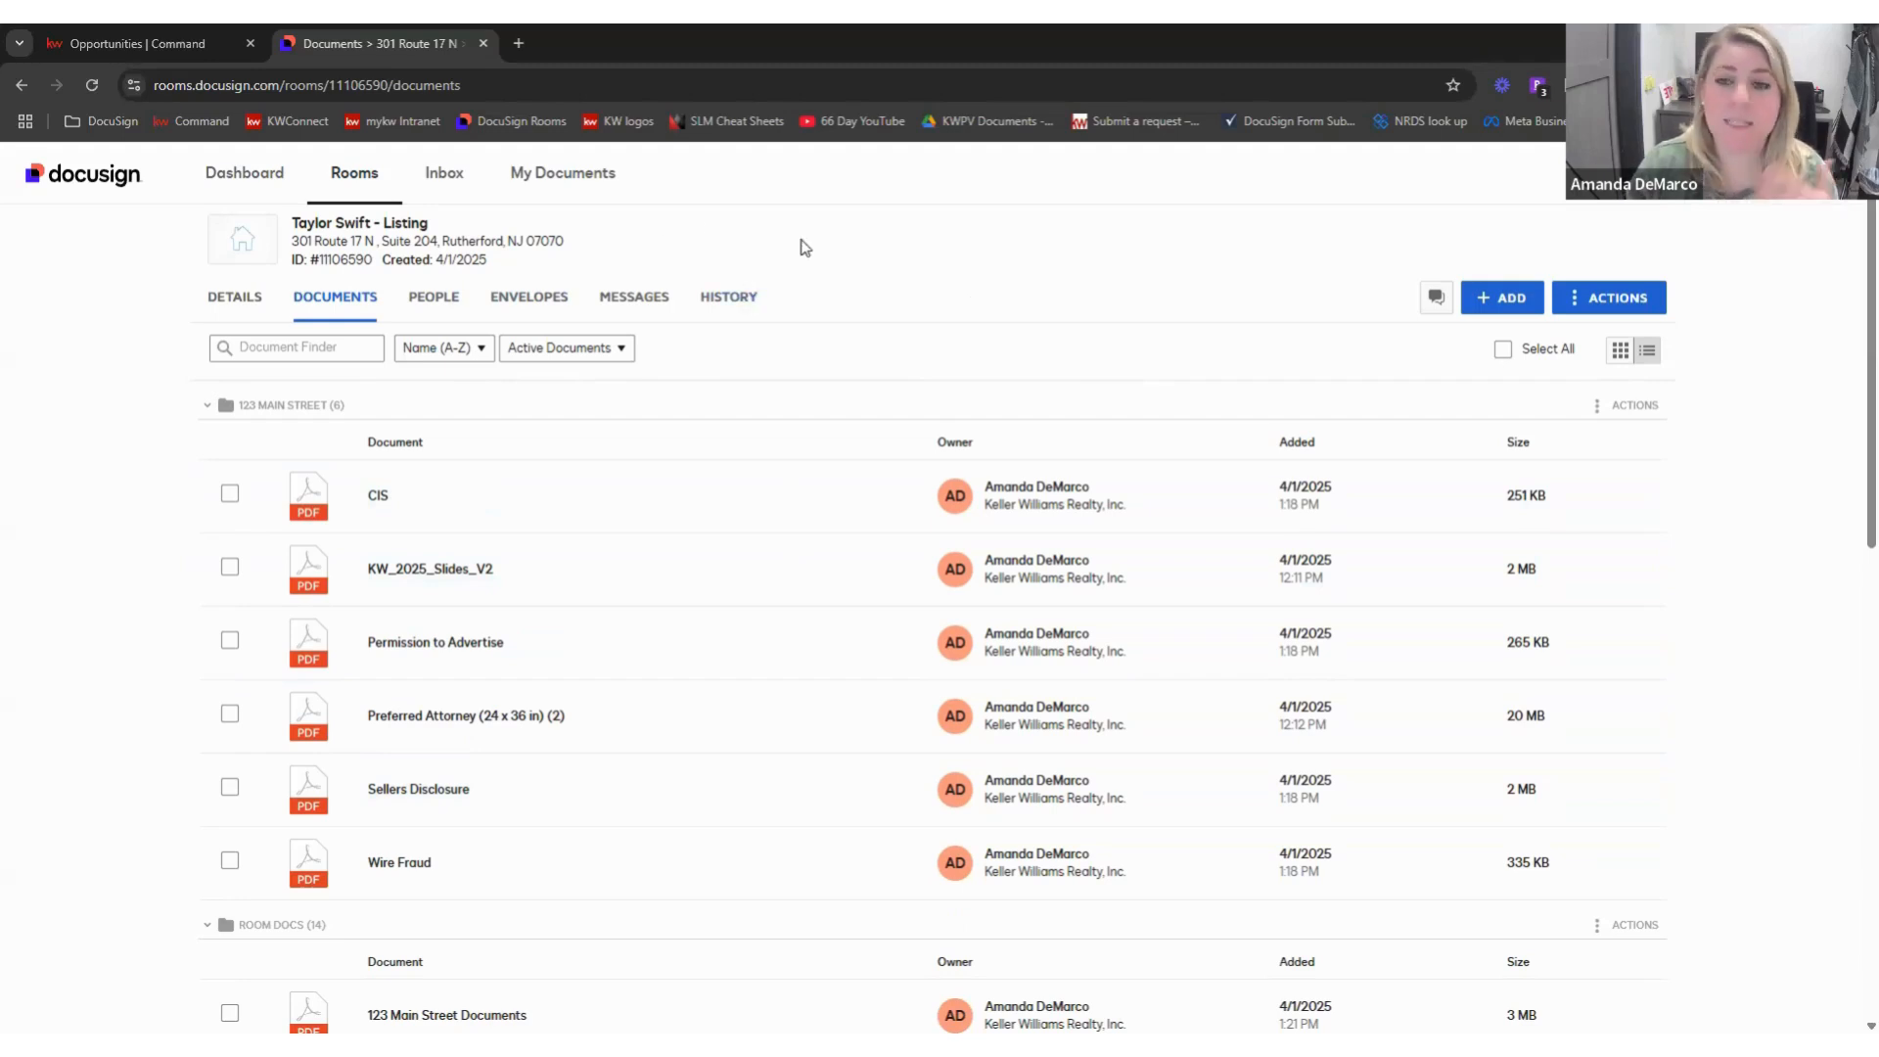
- Open My Documents and filter the forms to the KW 1095 - NJ library
left_click(571, 176)
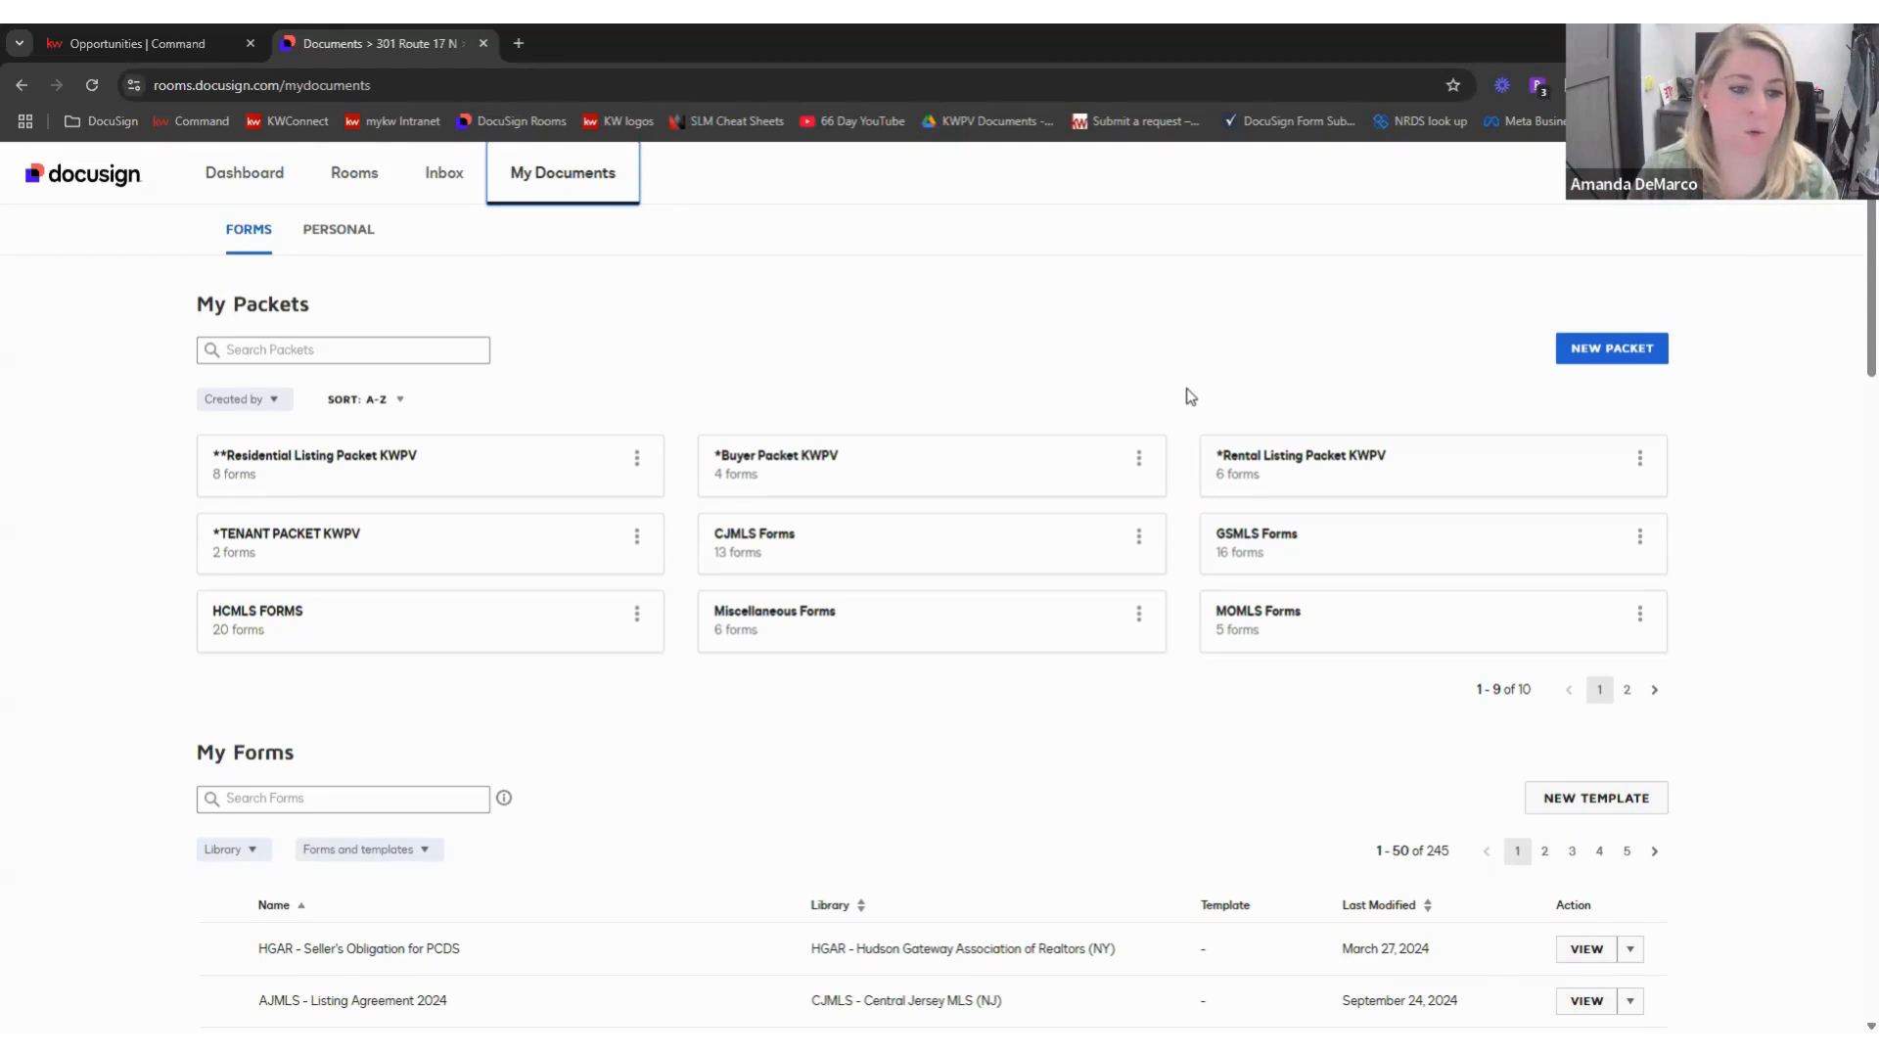
scroll(1165, 406, "down", 1)
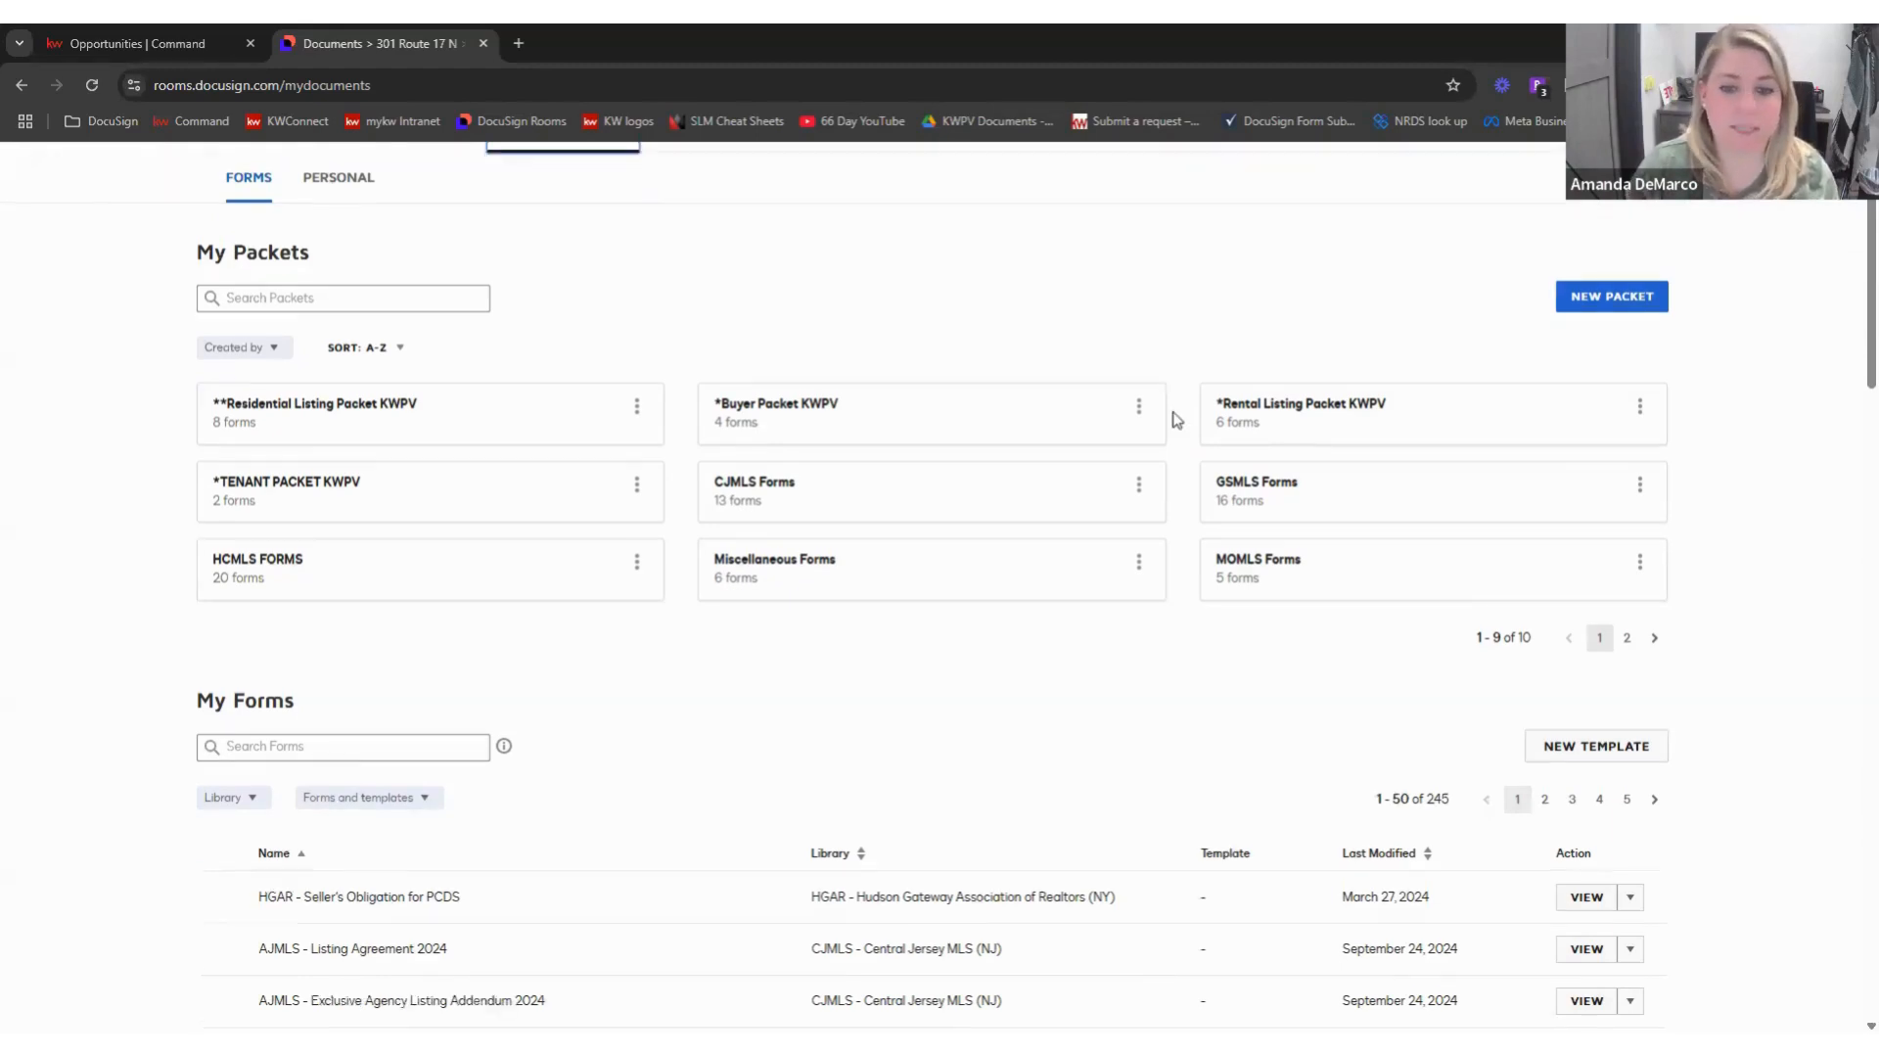
scroll(1177, 420, "down", 4)
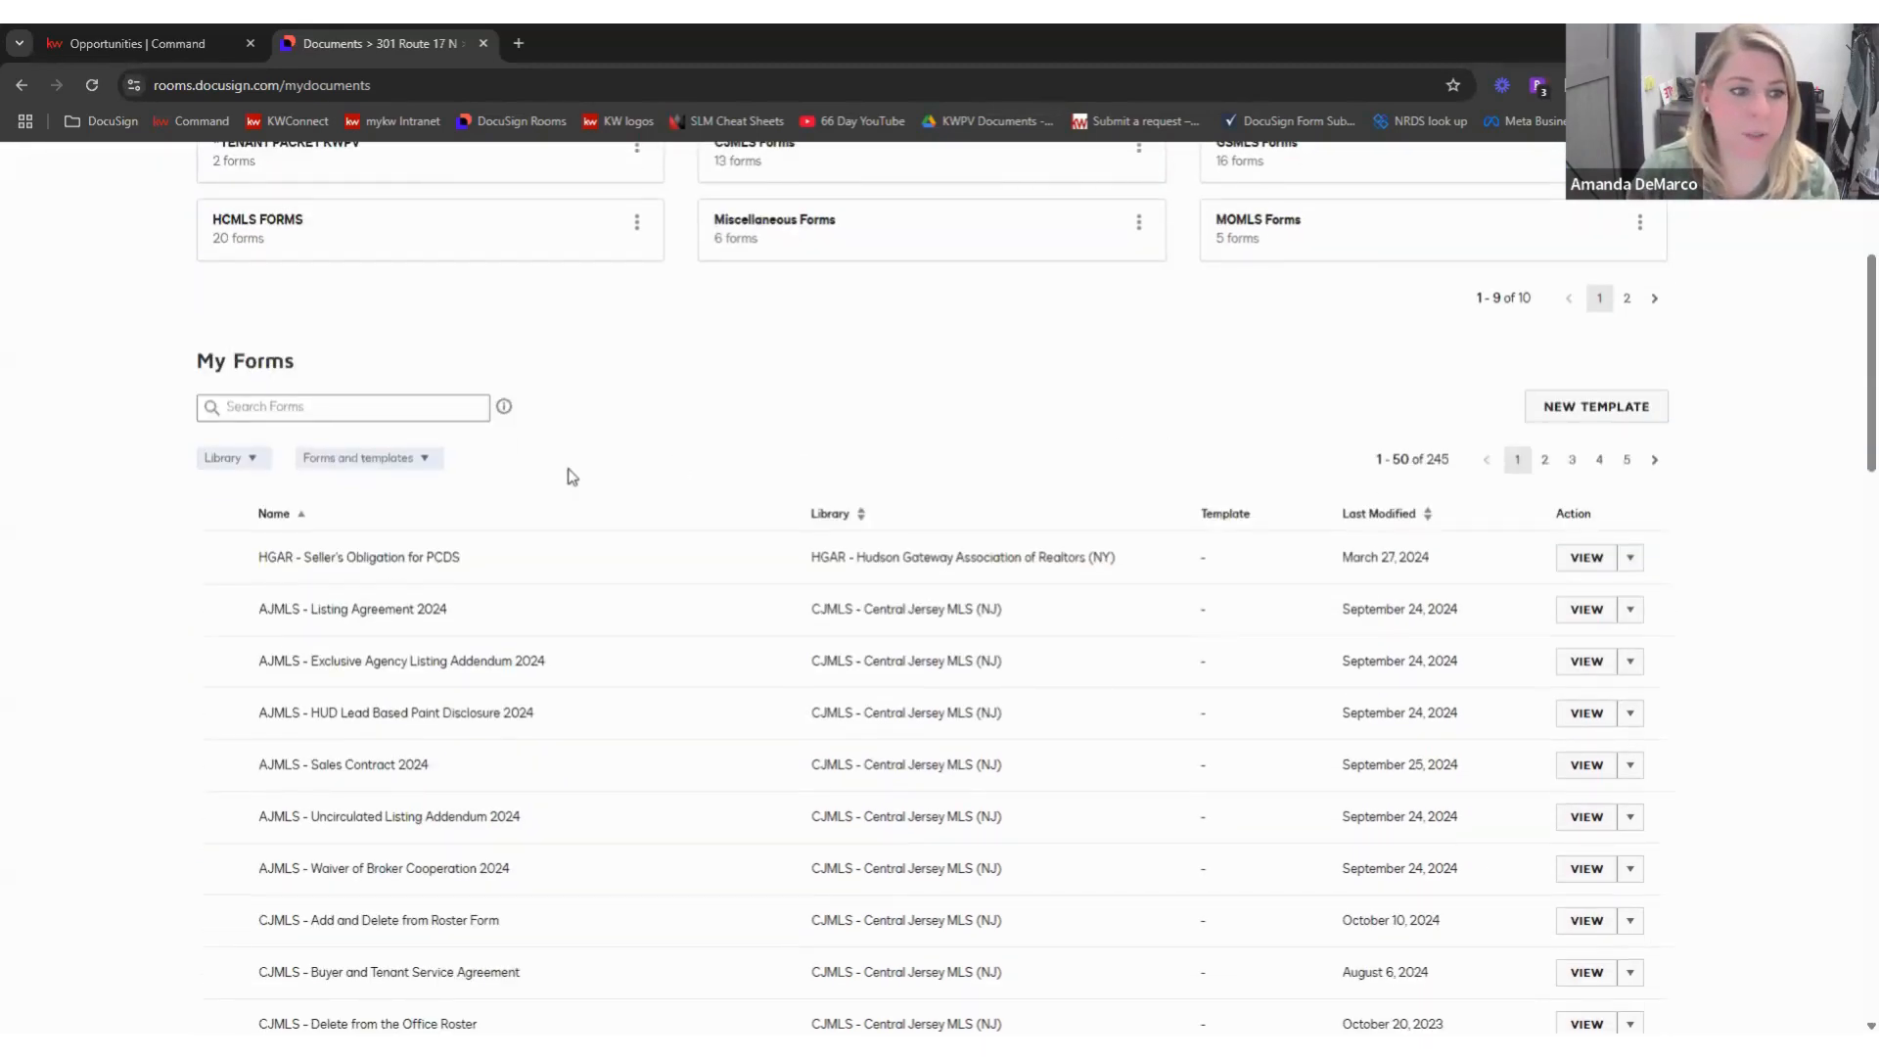
left_click(252, 459)
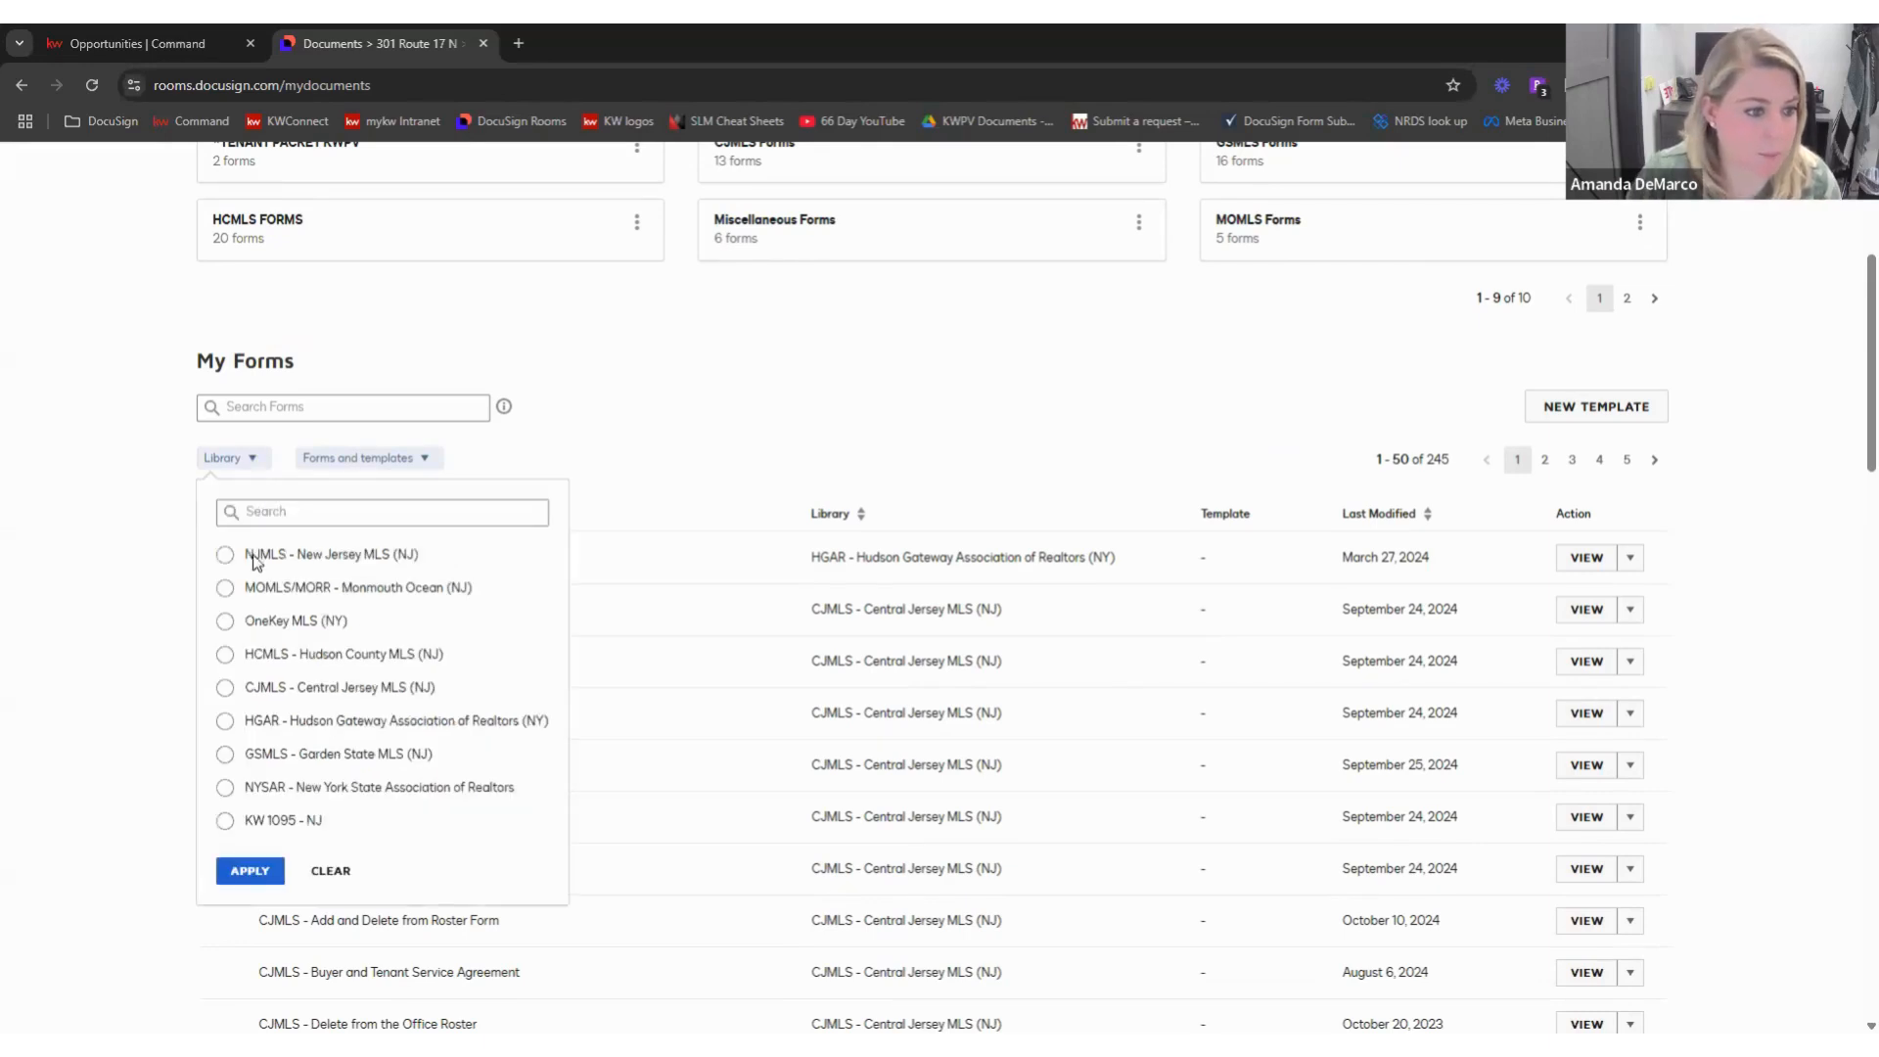
left_click(227, 820)
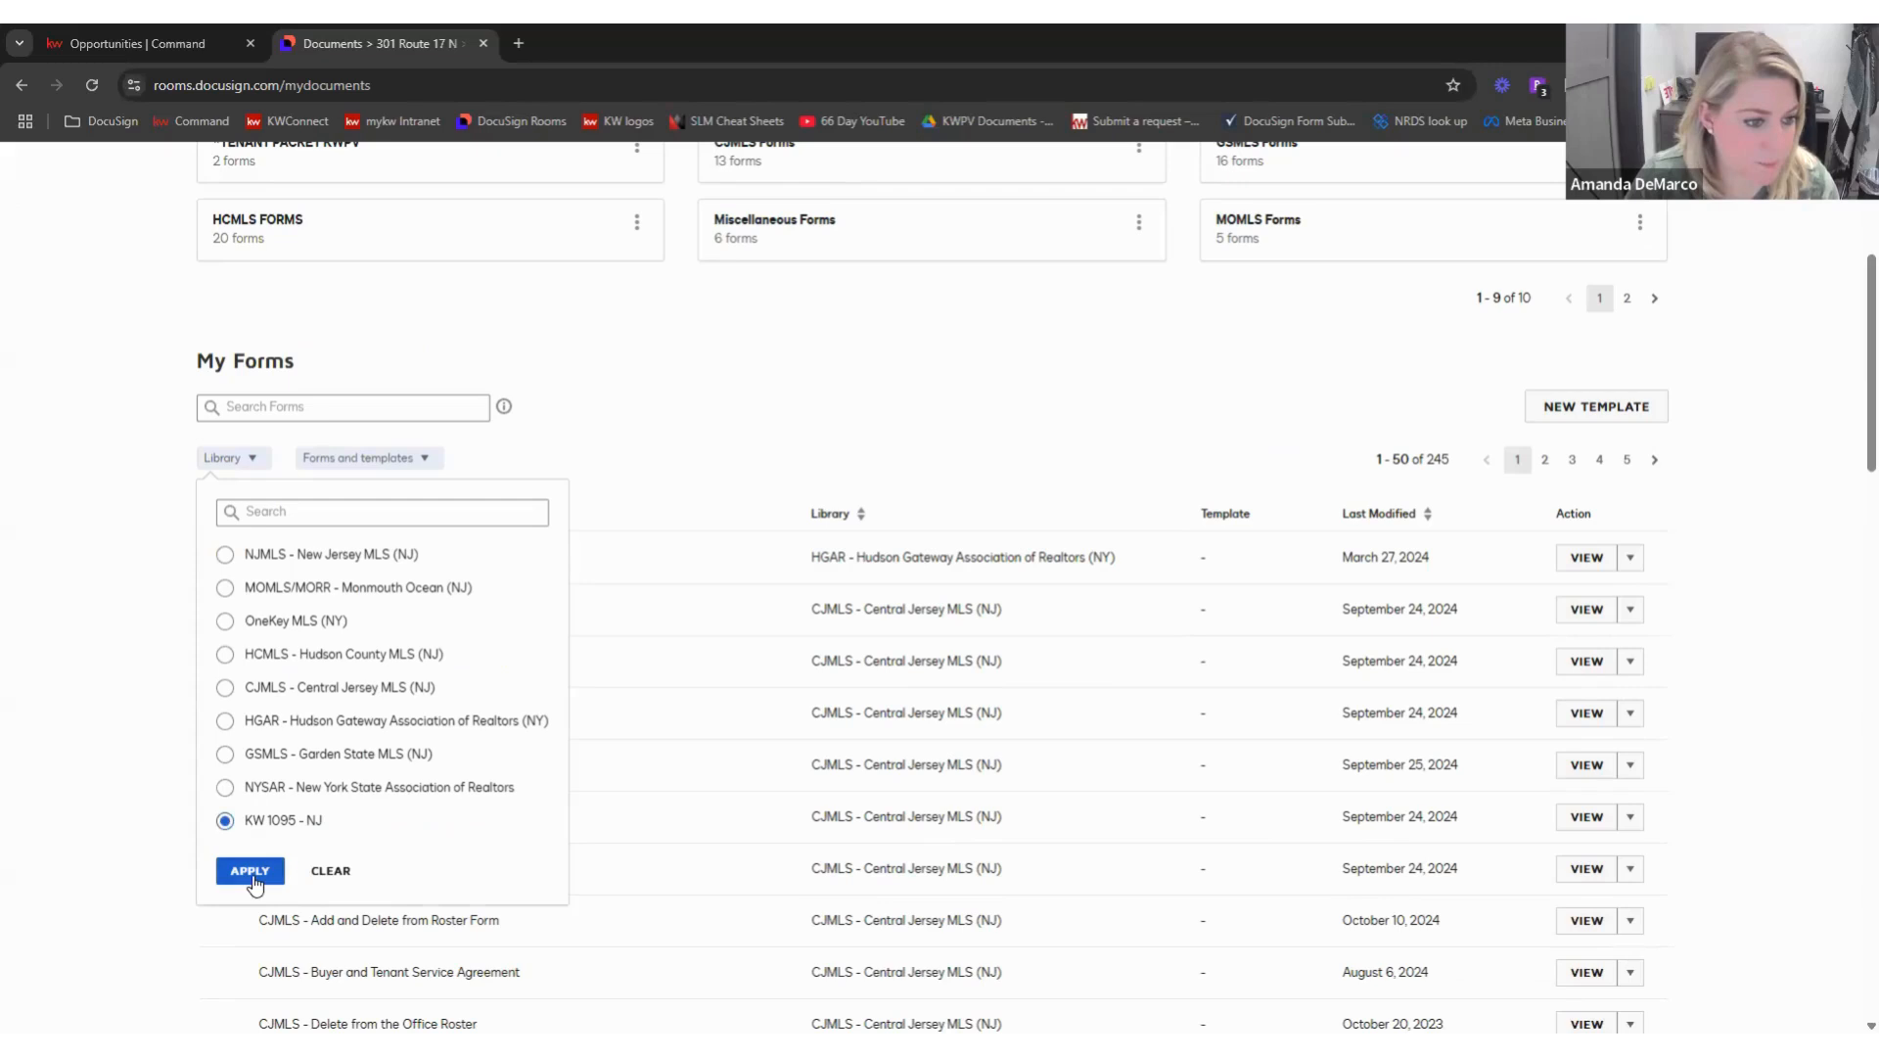
left_click(252, 876)
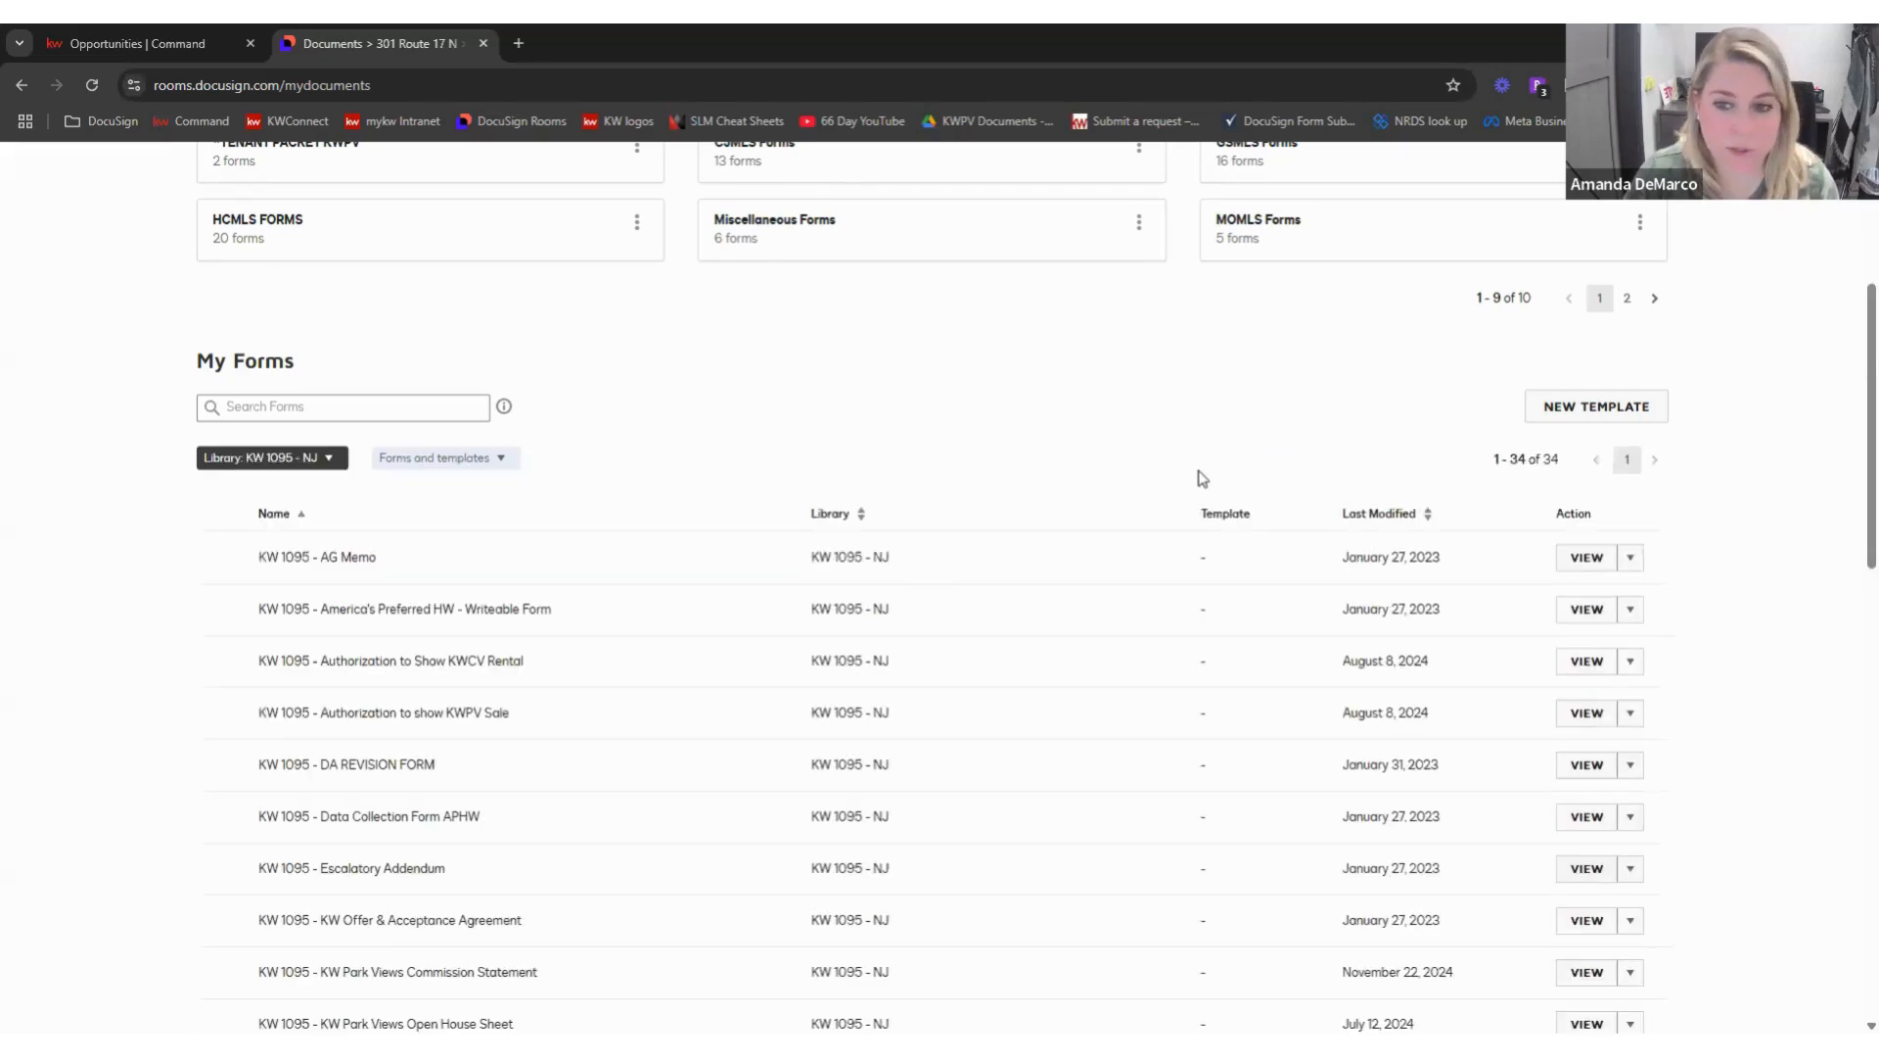
scroll(1202, 479, "down", 8)
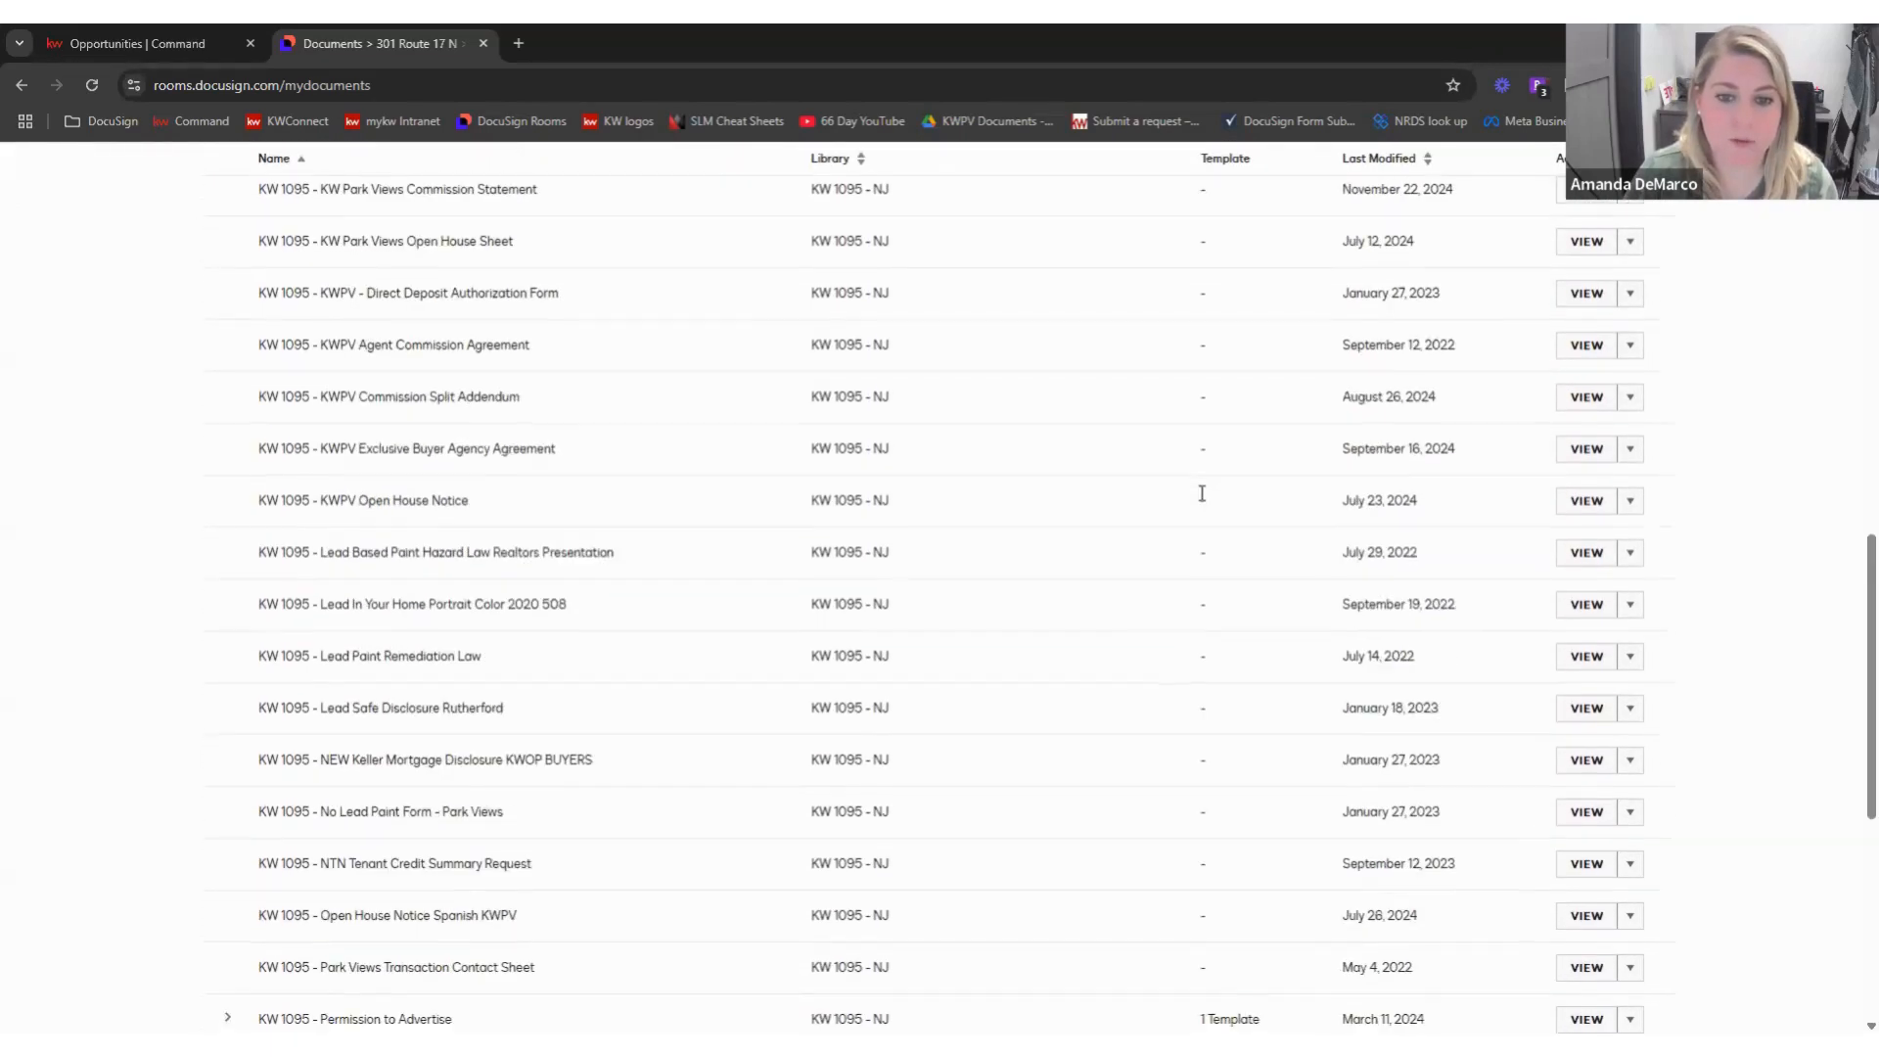
scroll(1202, 497, "down", 2)
scroll(1203, 502, "down", 3)
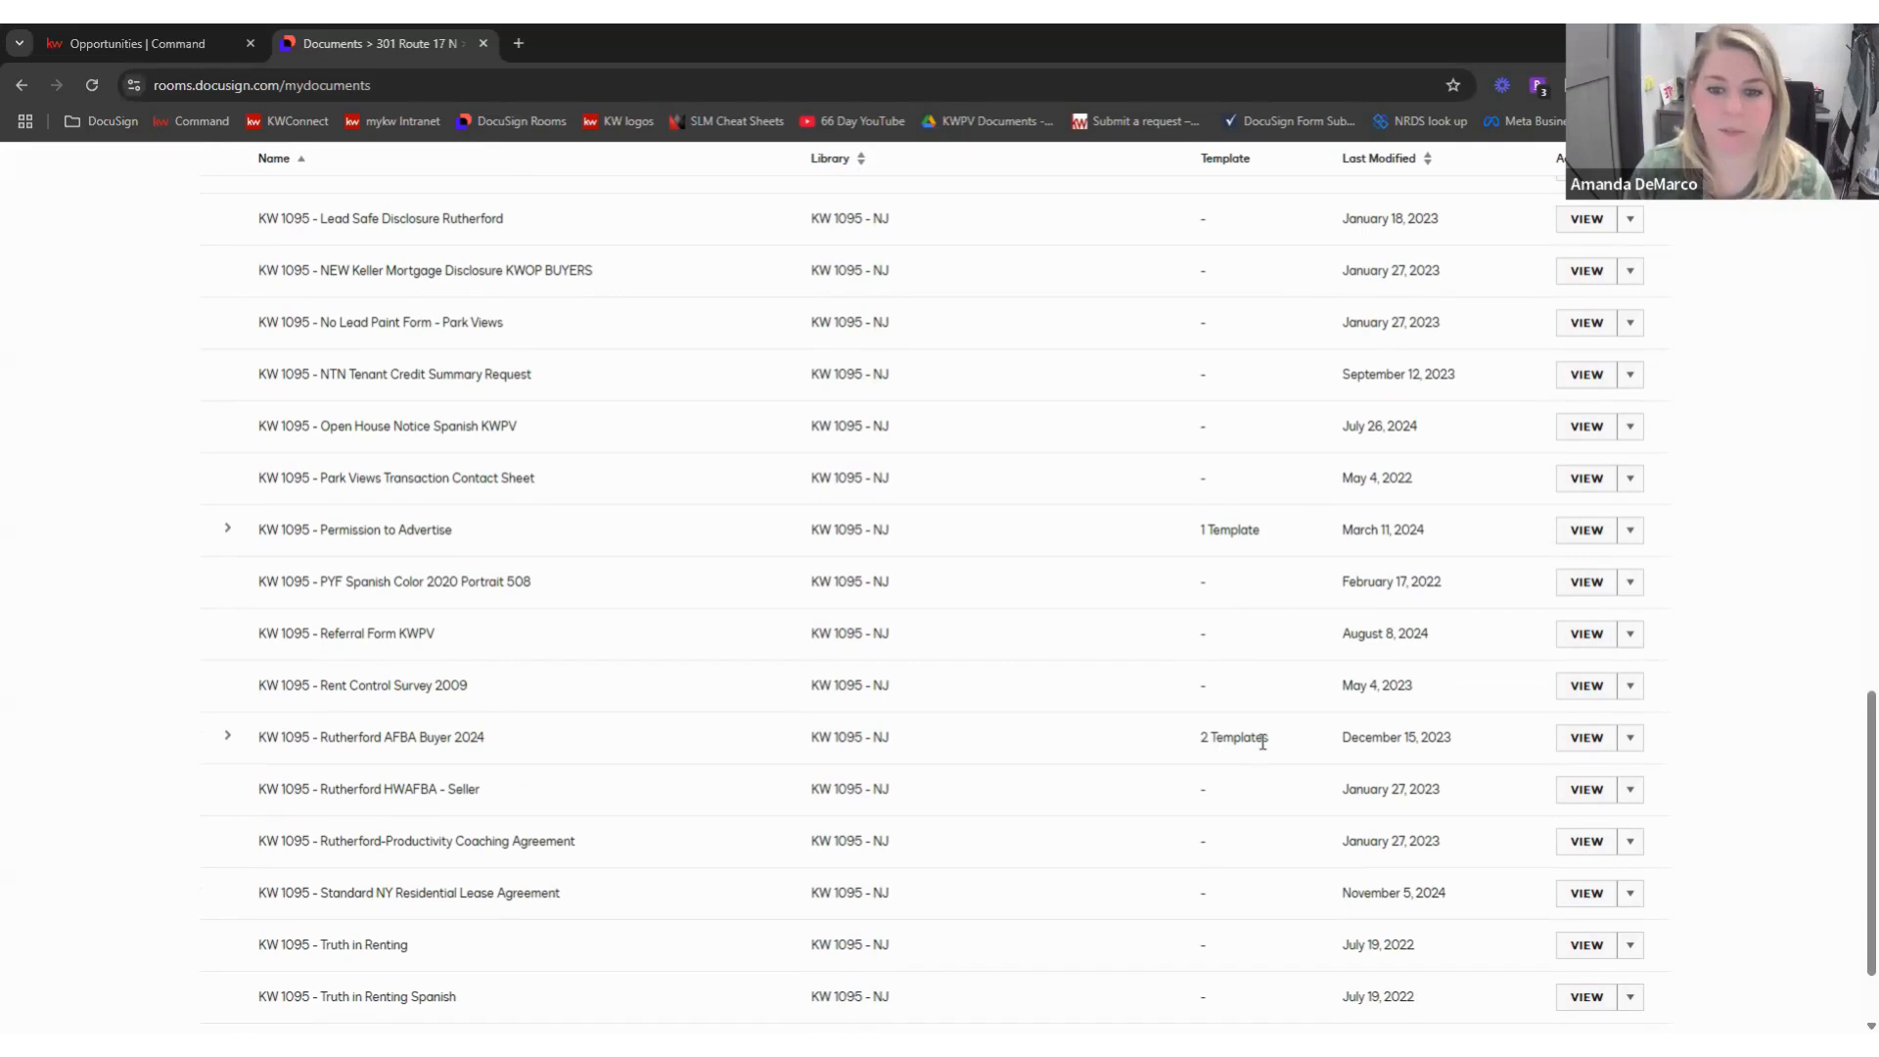
left_click(1630, 737)
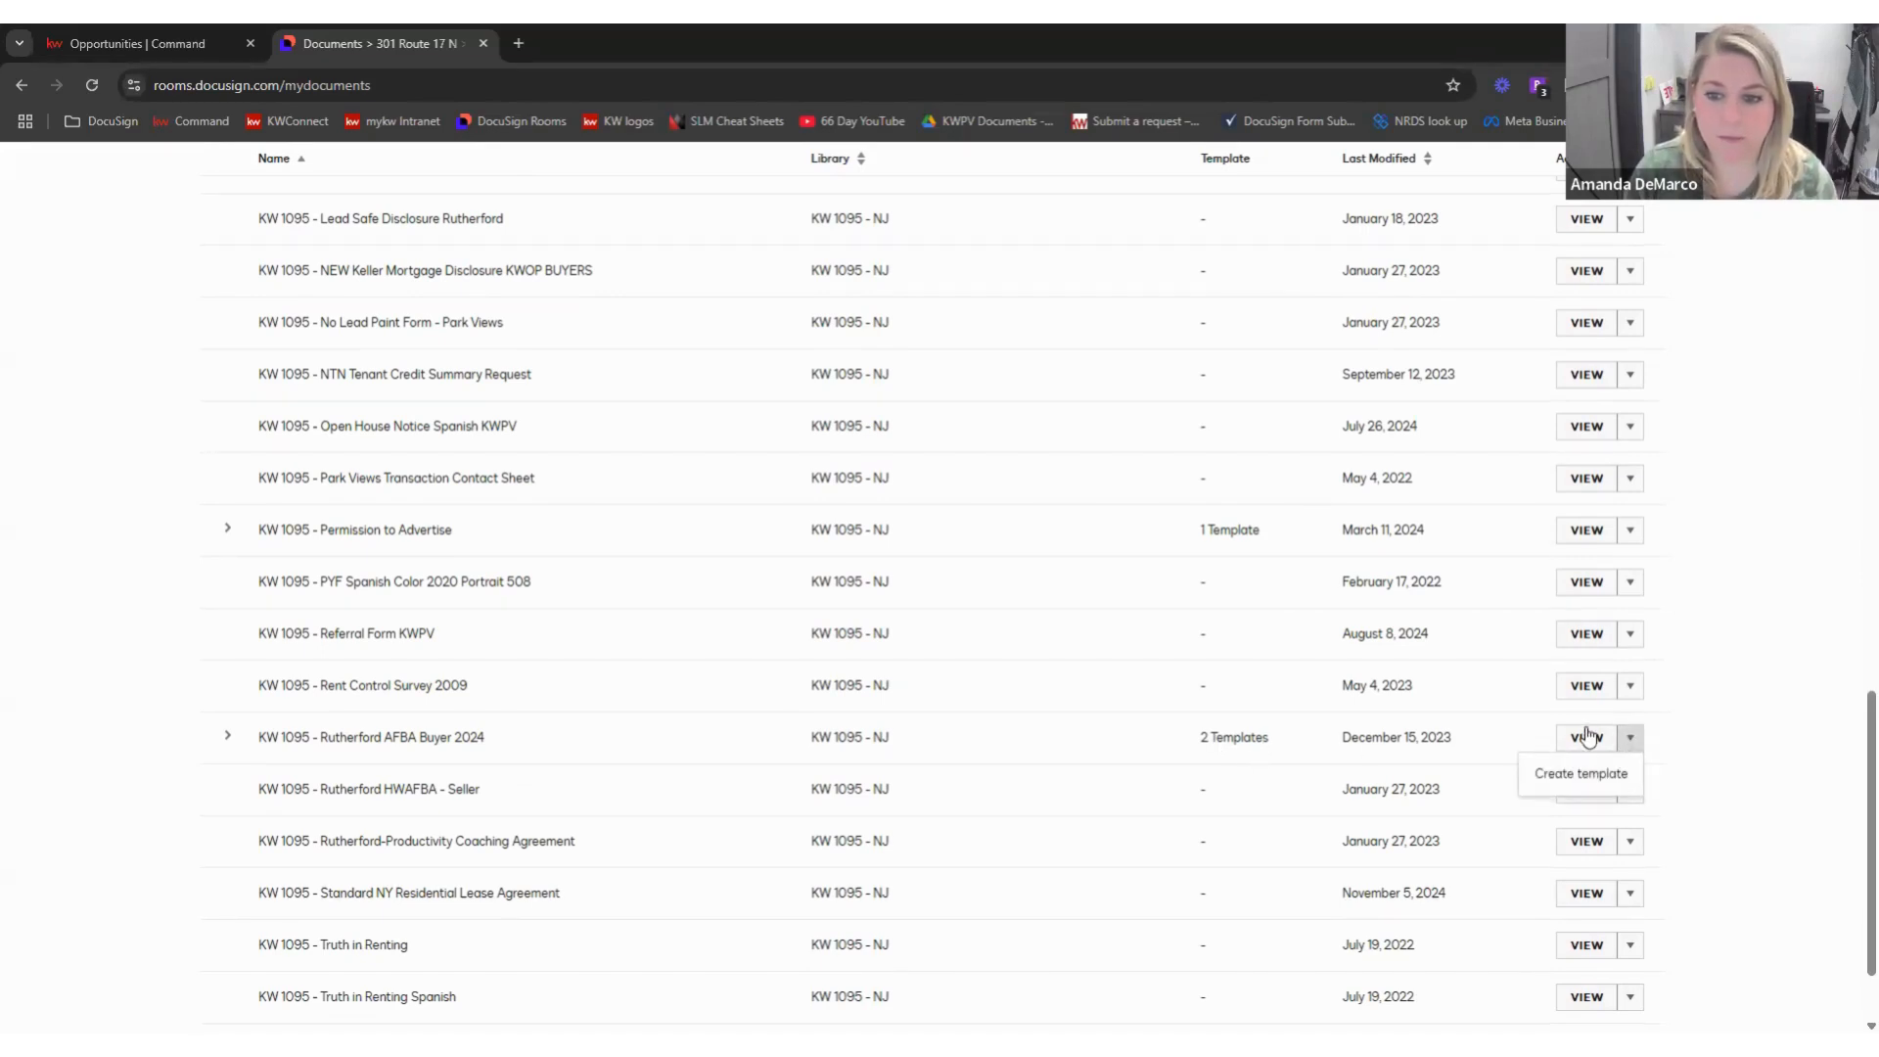
- Preview the Rutherford AFBA Buyer 2024 form and close the preview
left_click(1587, 737)
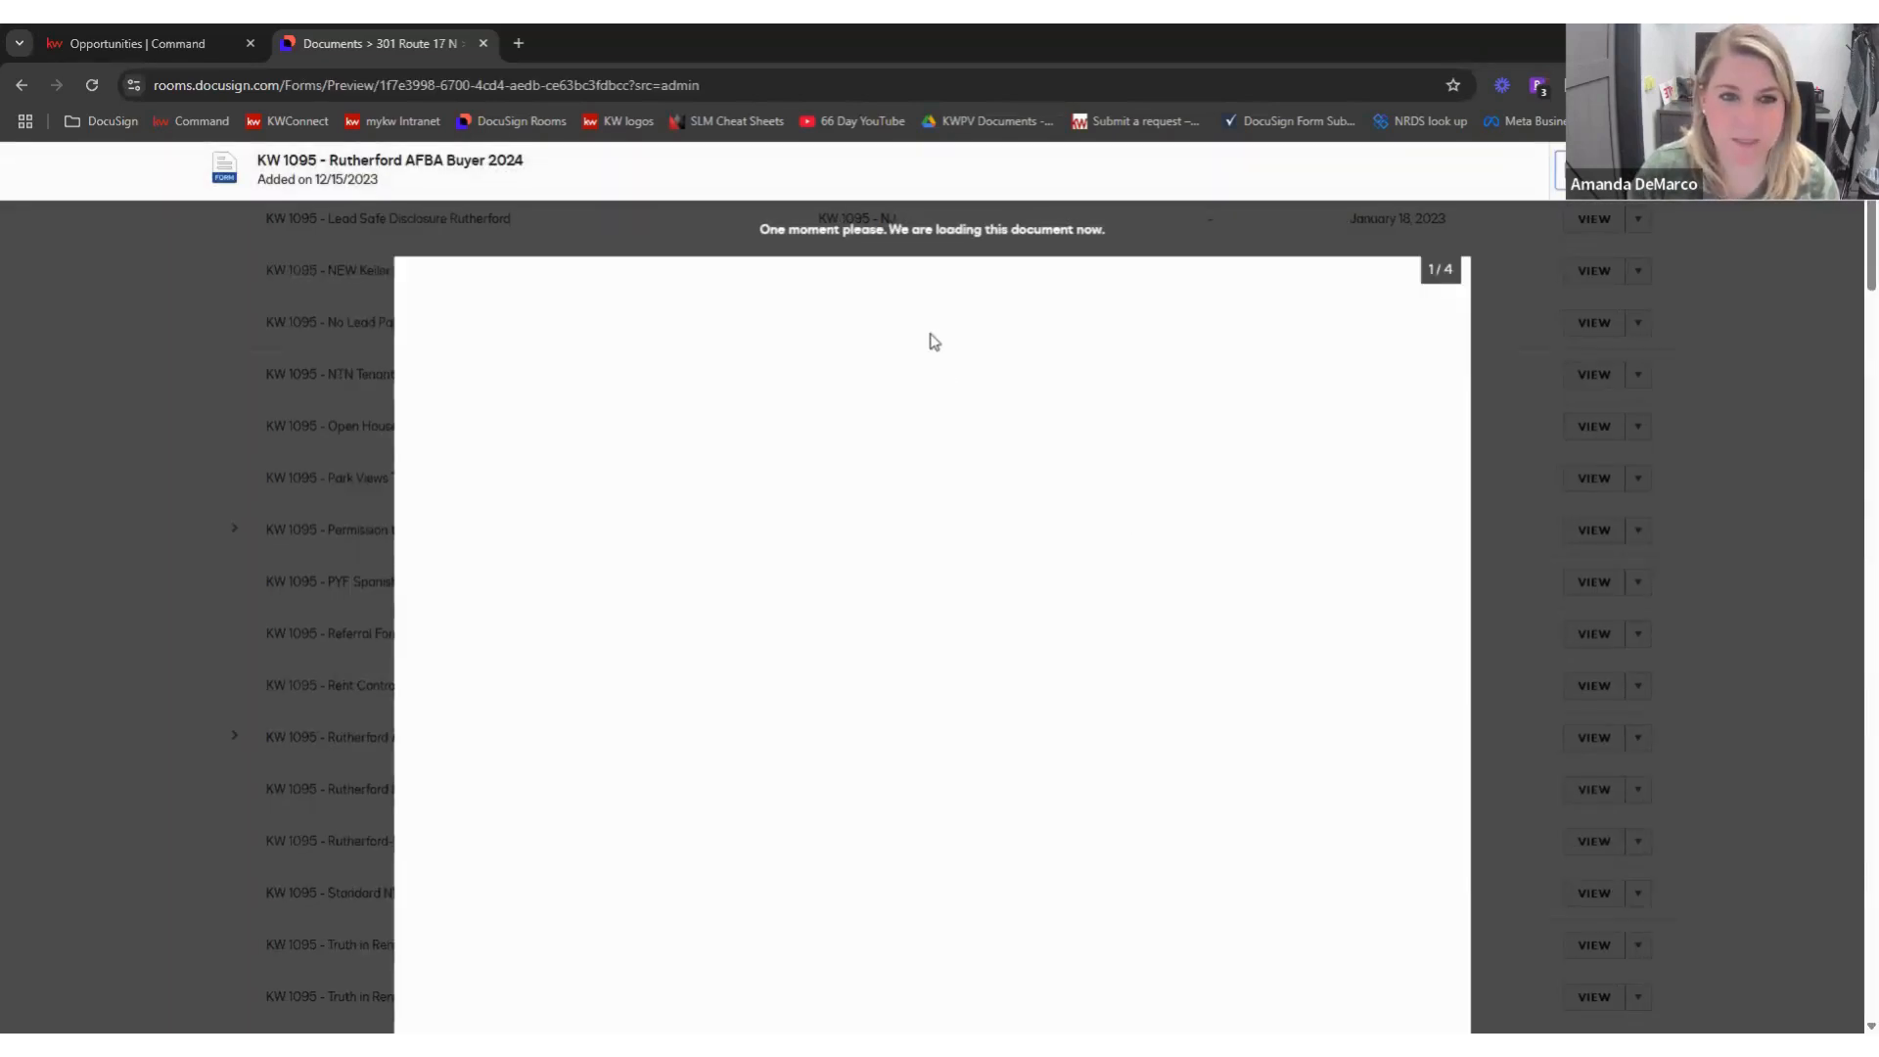
scroll(1165, 470, "down", 12)
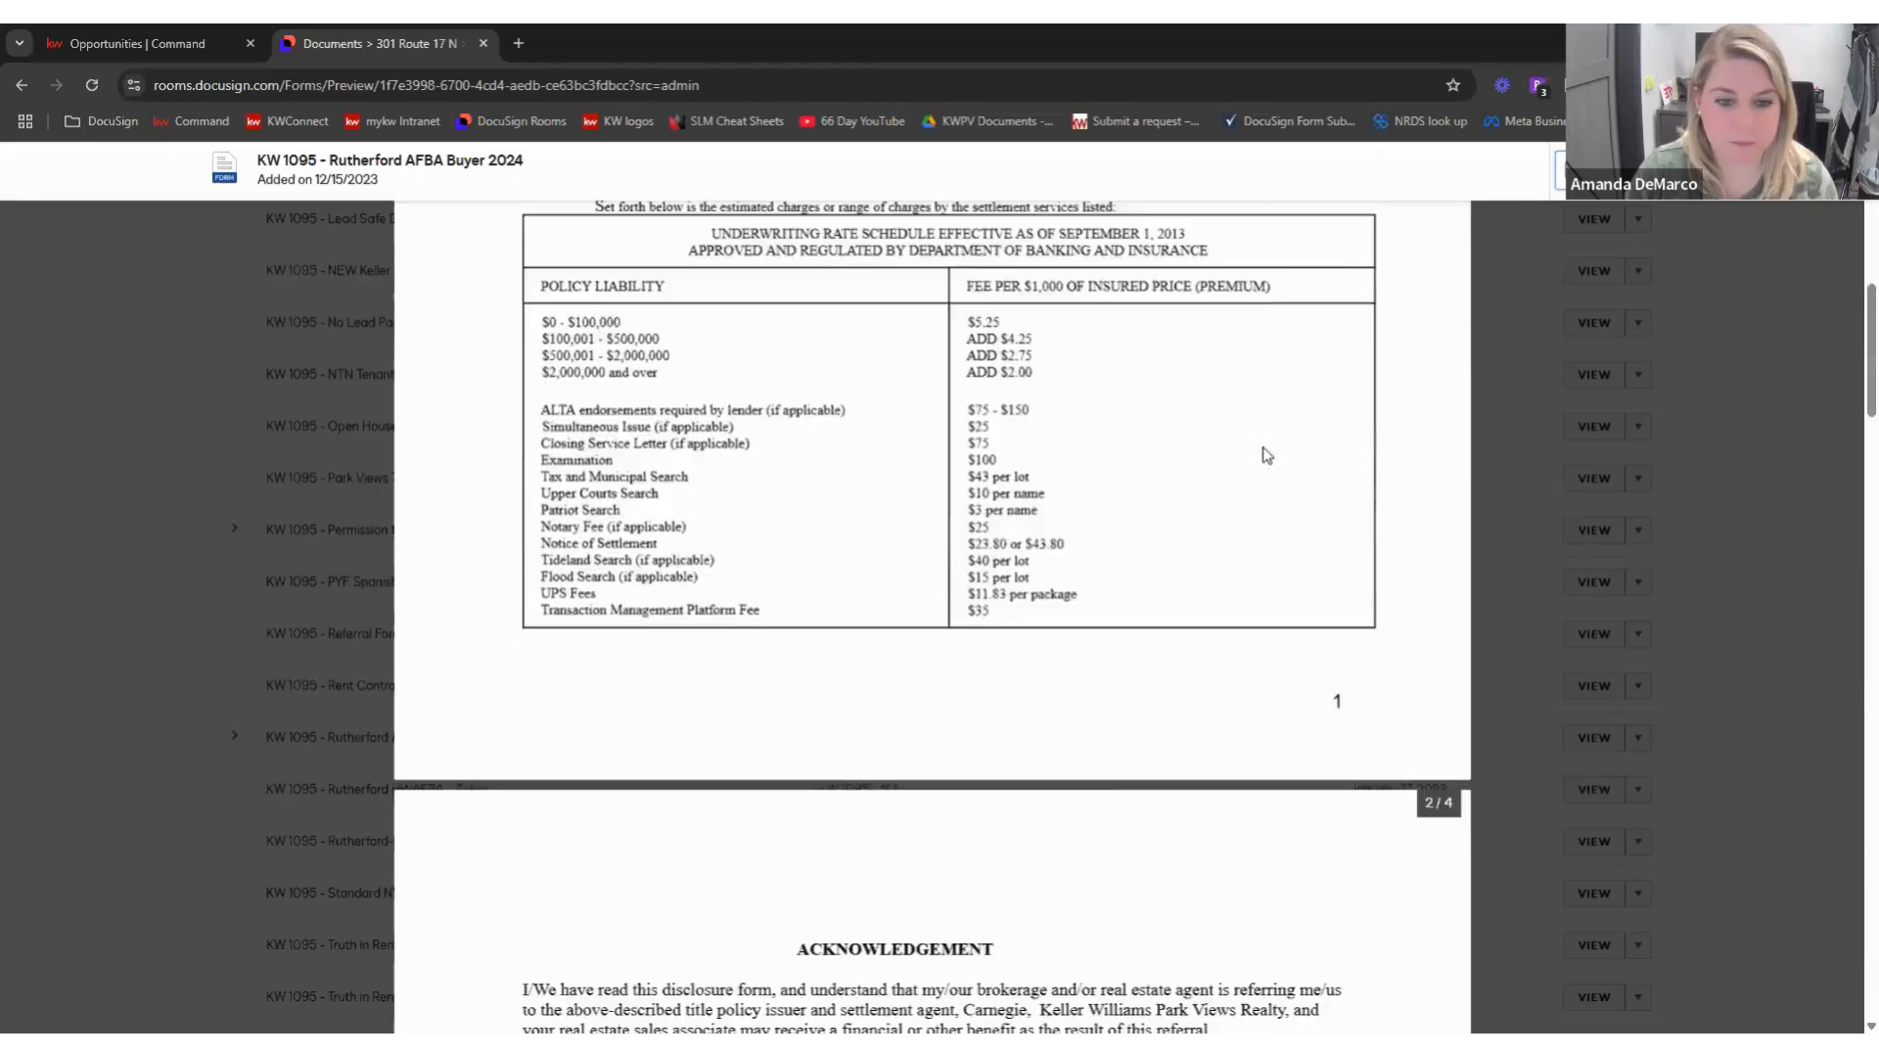
left_click(1544, 318)
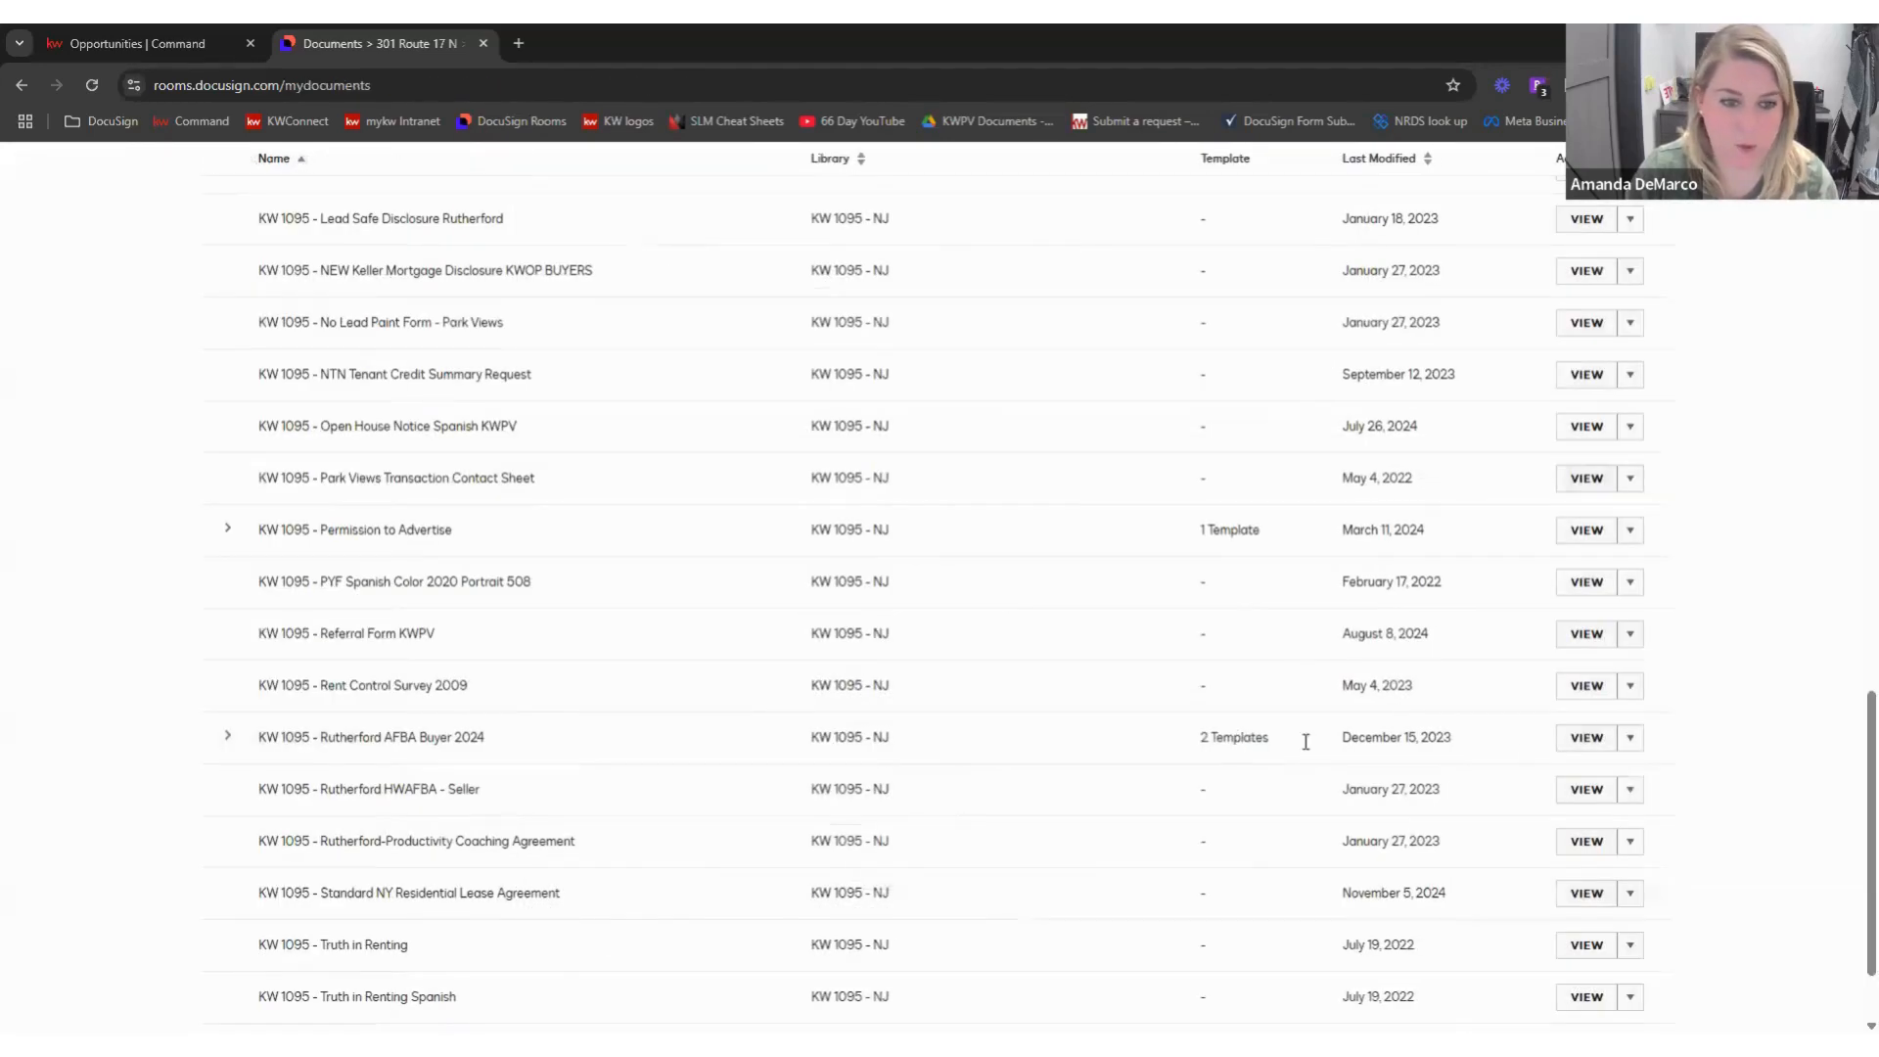
- Expand and collapse Rutherford AFBA Buyer 2024's templates, then scroll to Referral Form KWPV
left_click(226, 736)
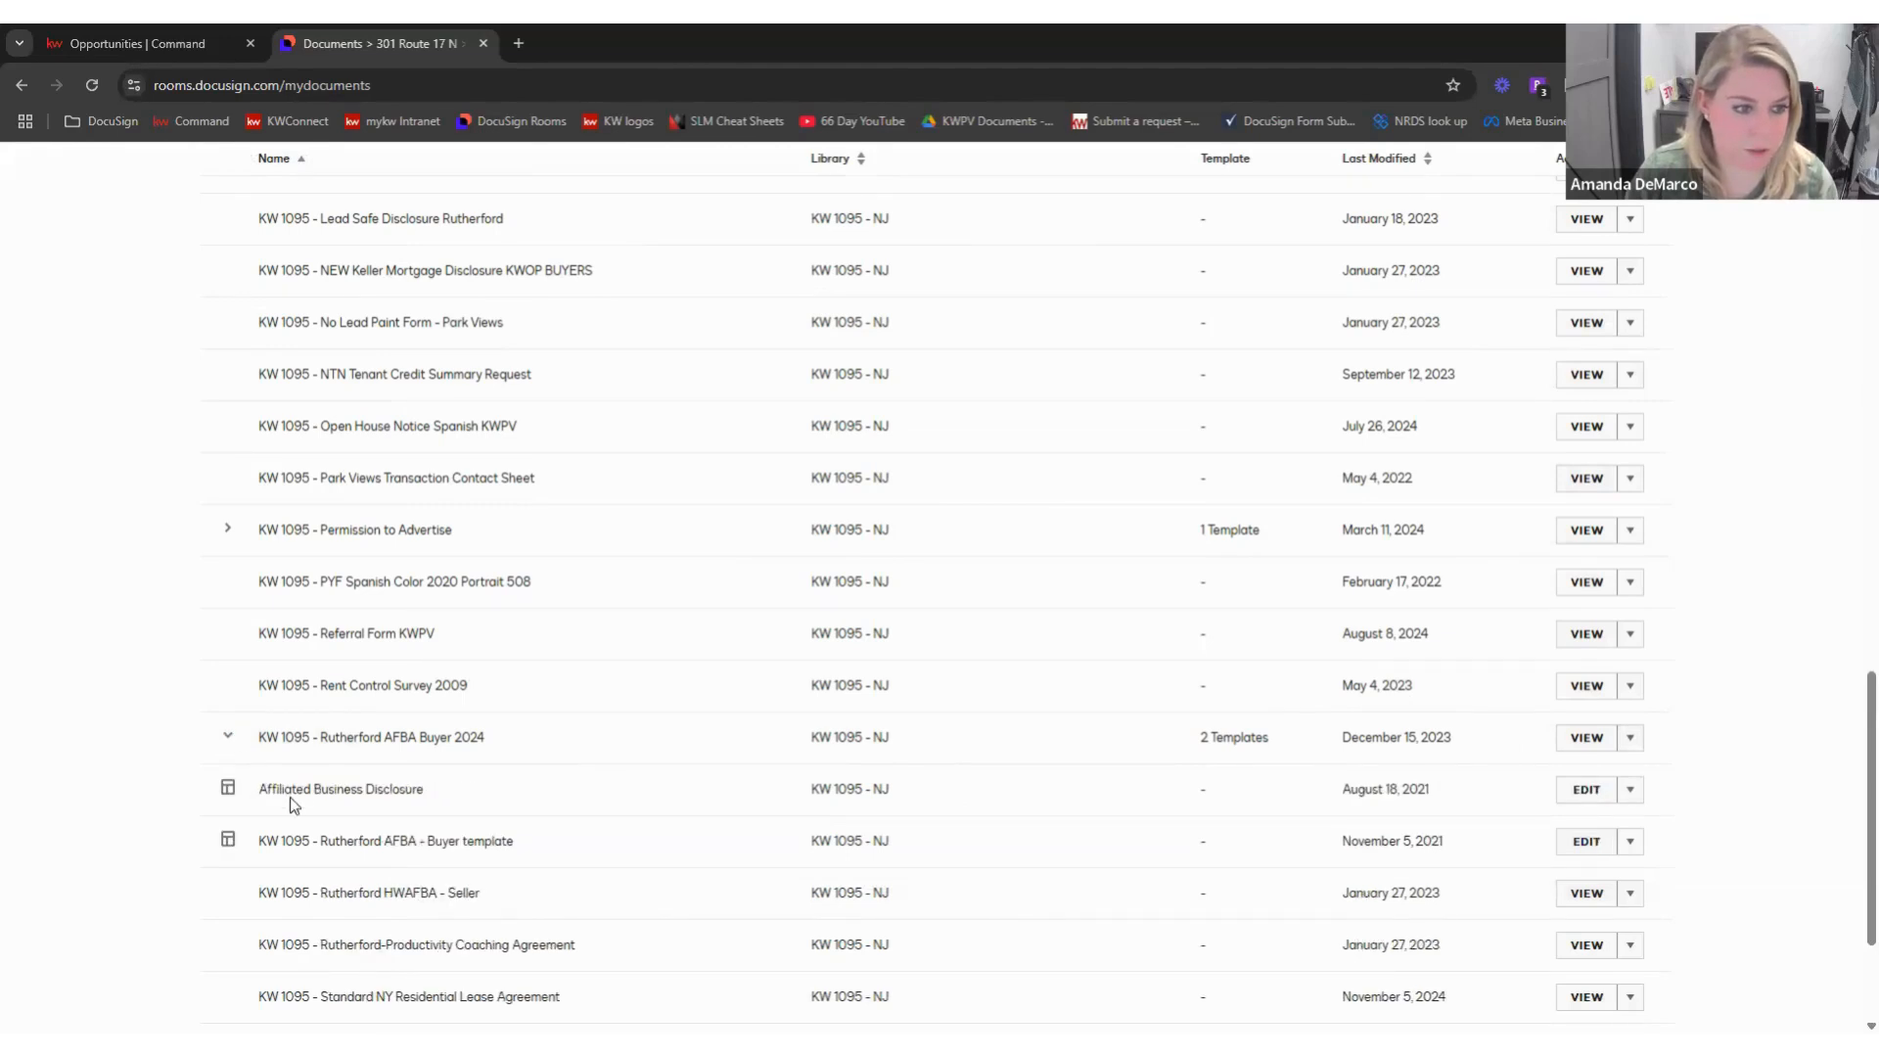
scroll(580, 772, "down", 1)
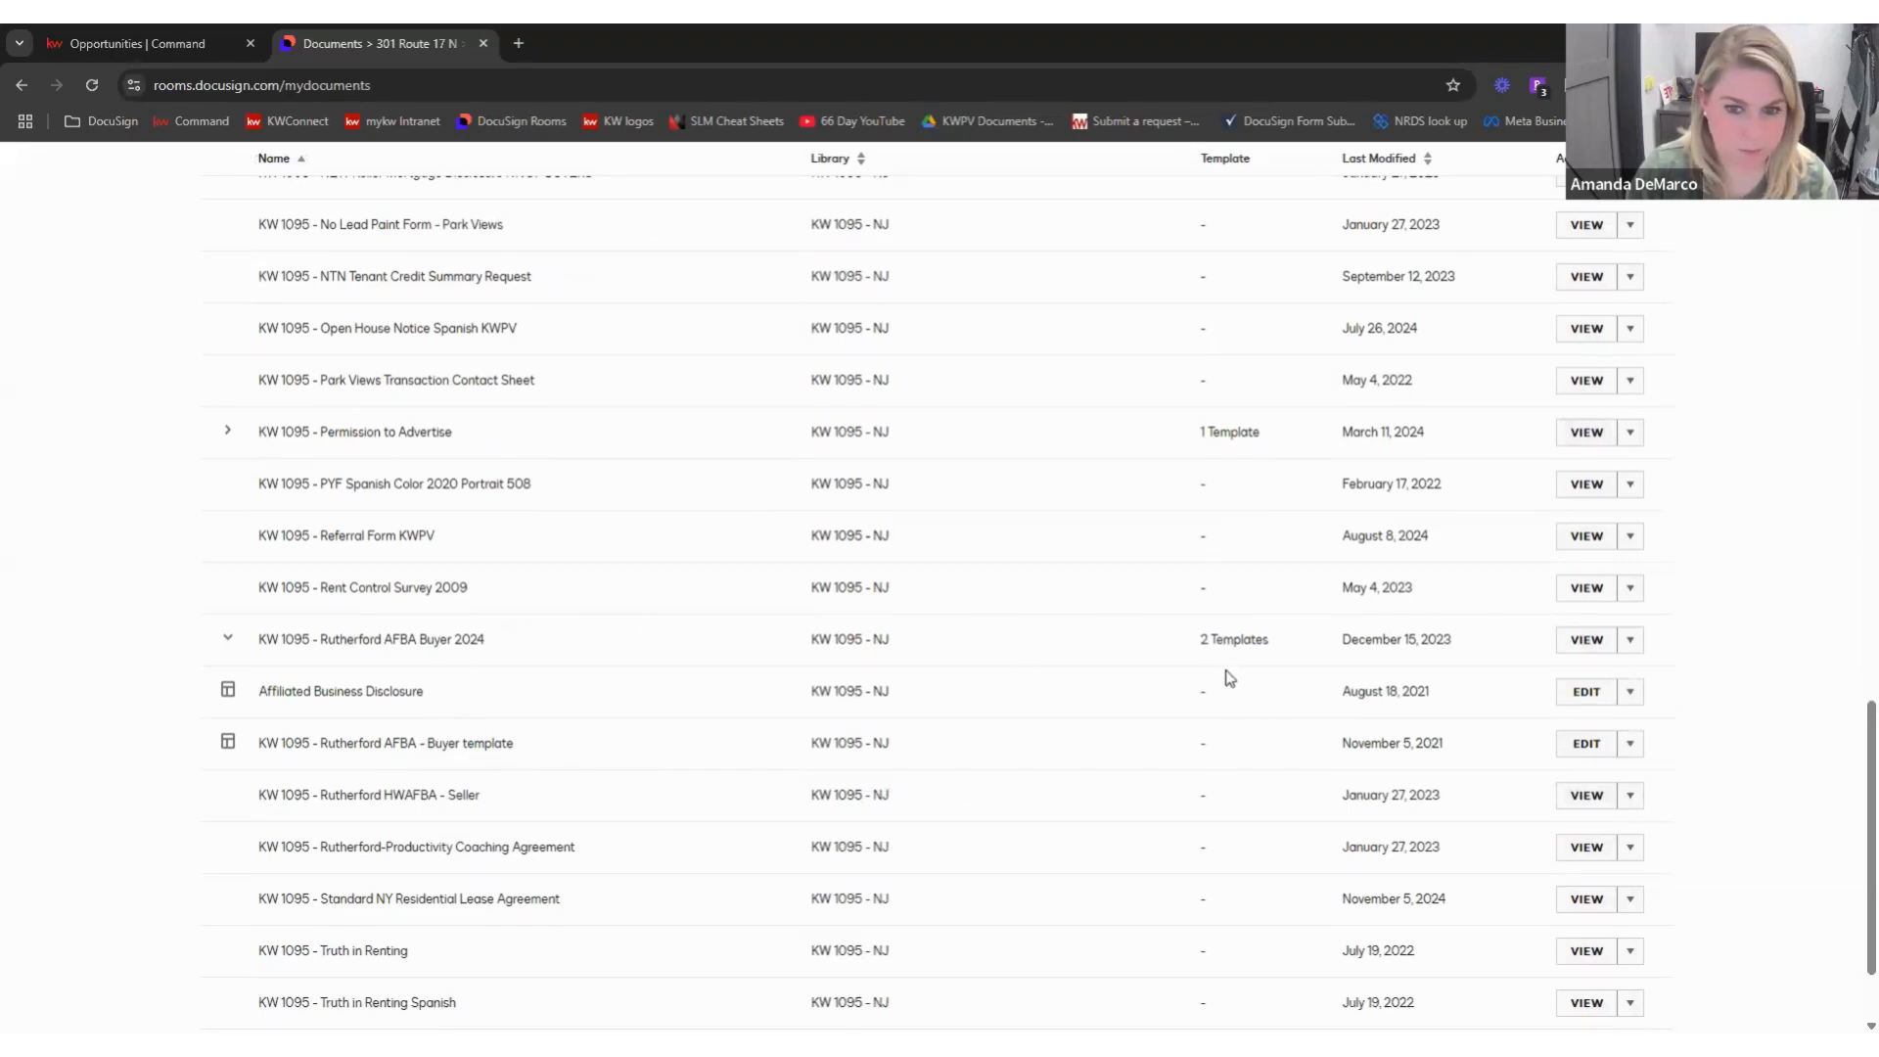
left_click(226, 641)
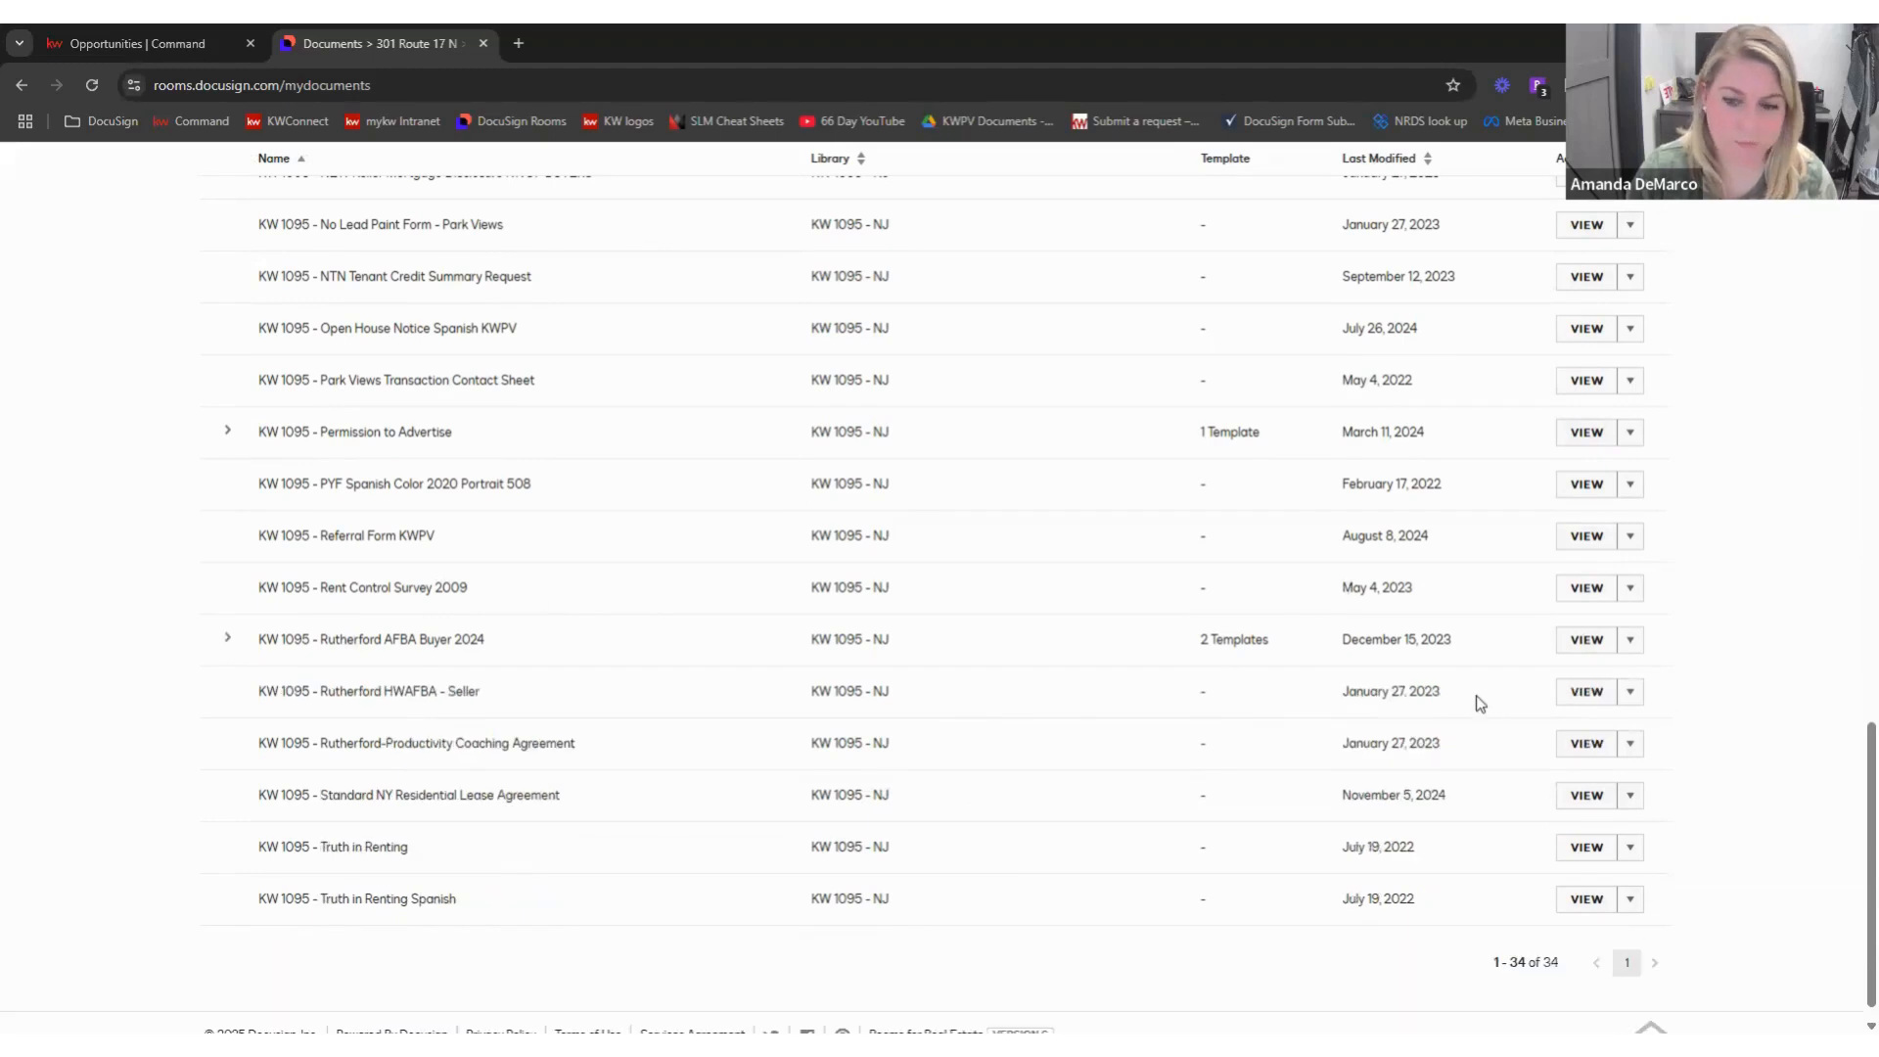
scroll(1452, 641, "up", 2)
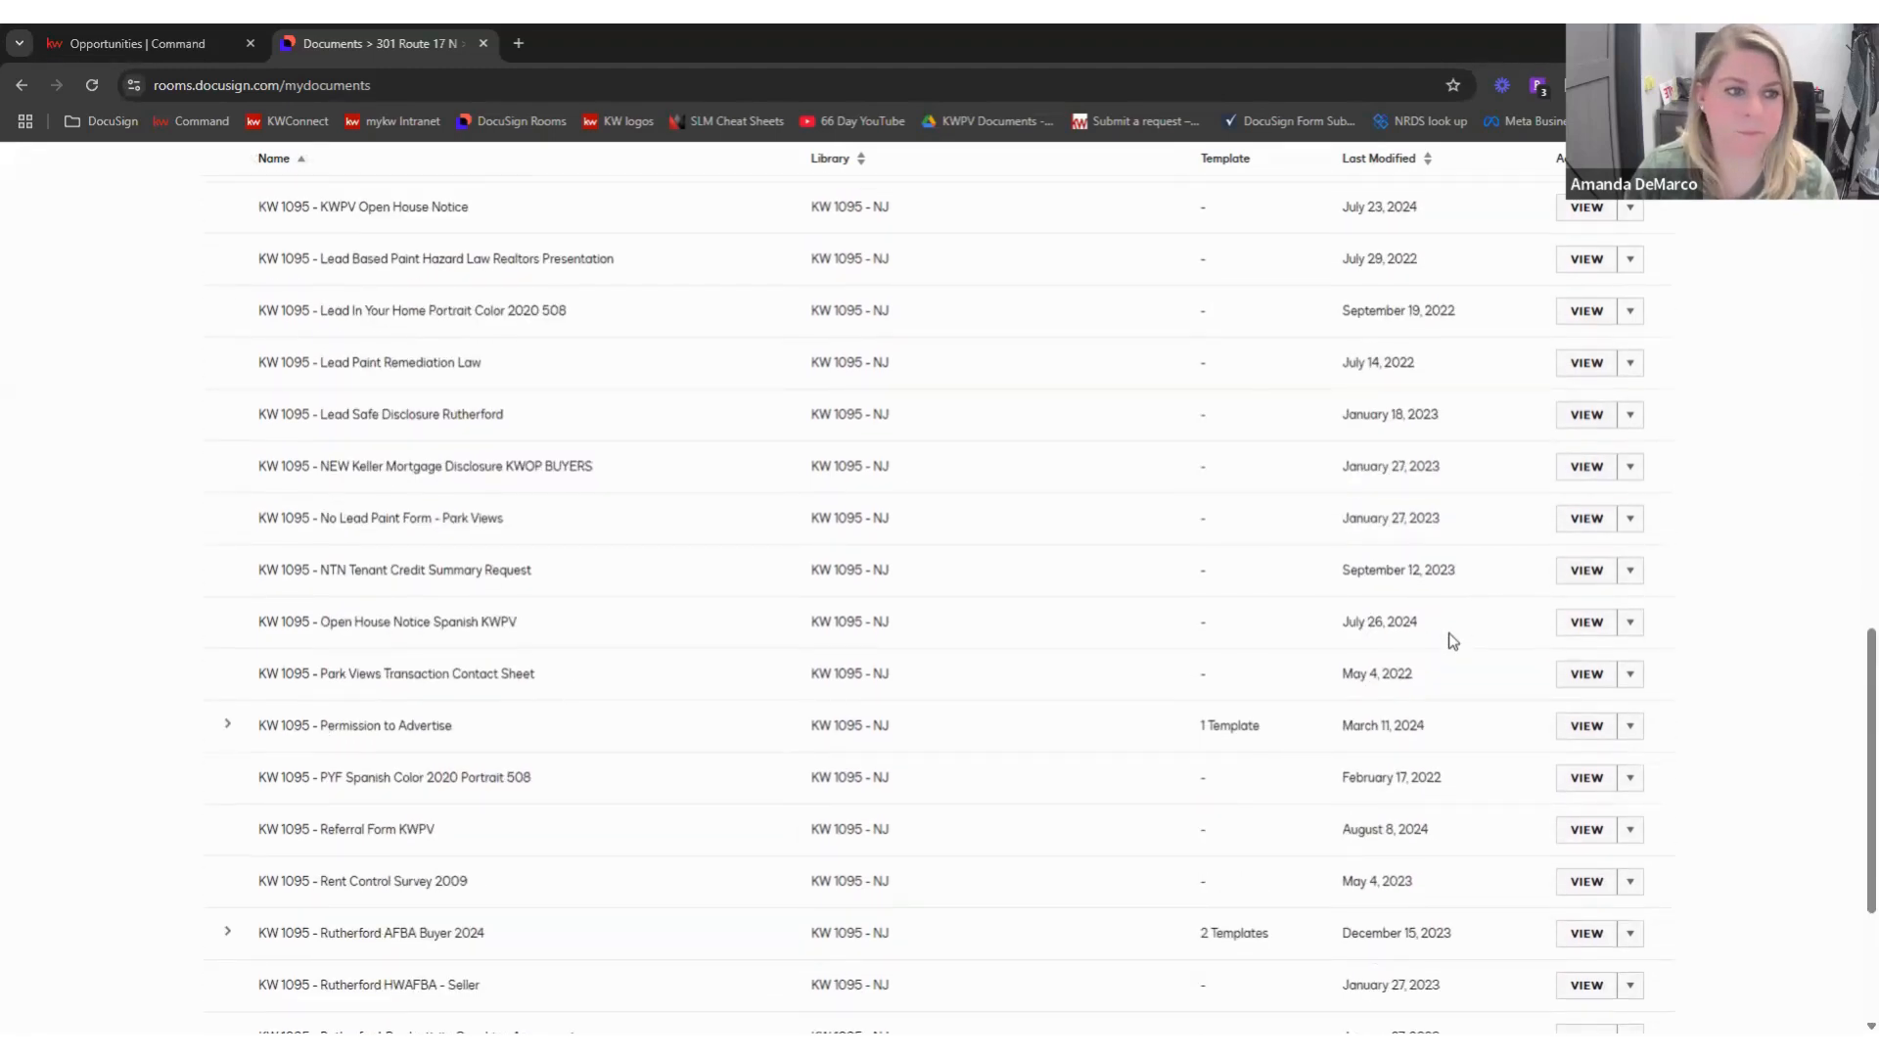
scroll(1452, 641, "down", 1)
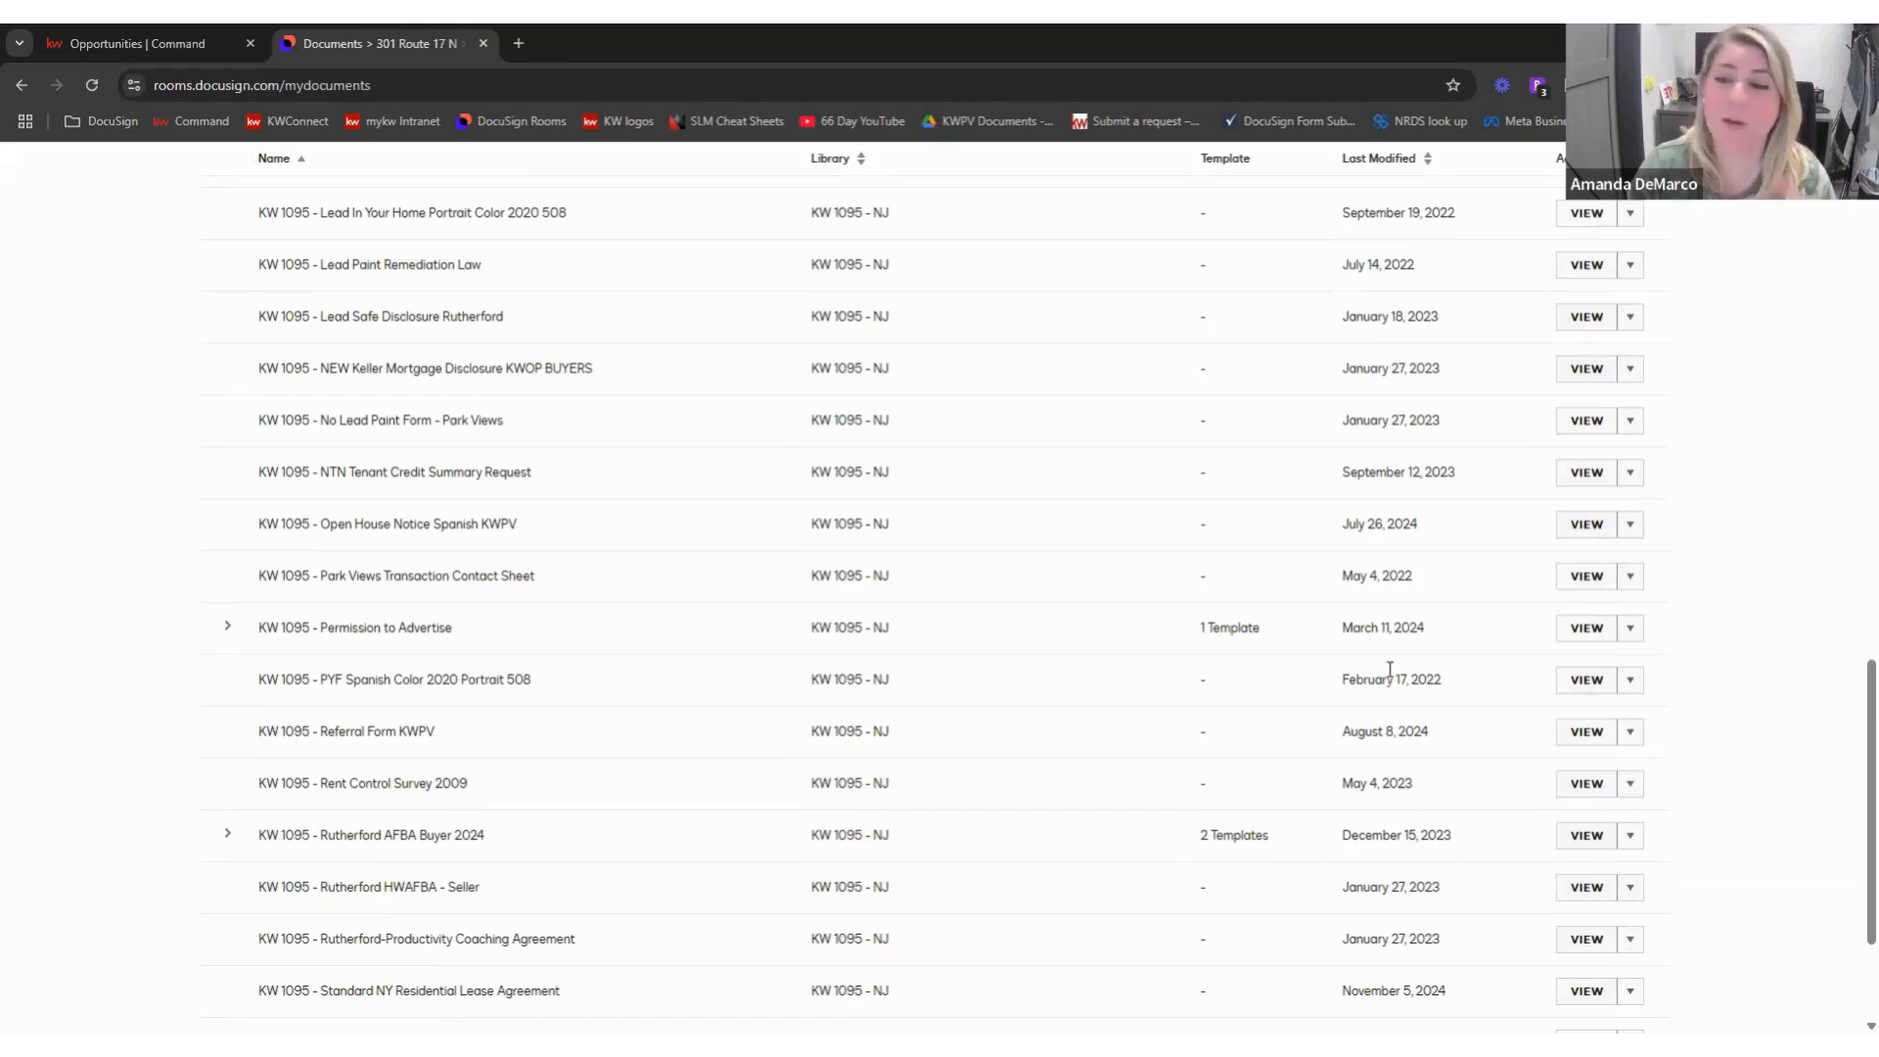
scroll(1341, 697, "up", 2)
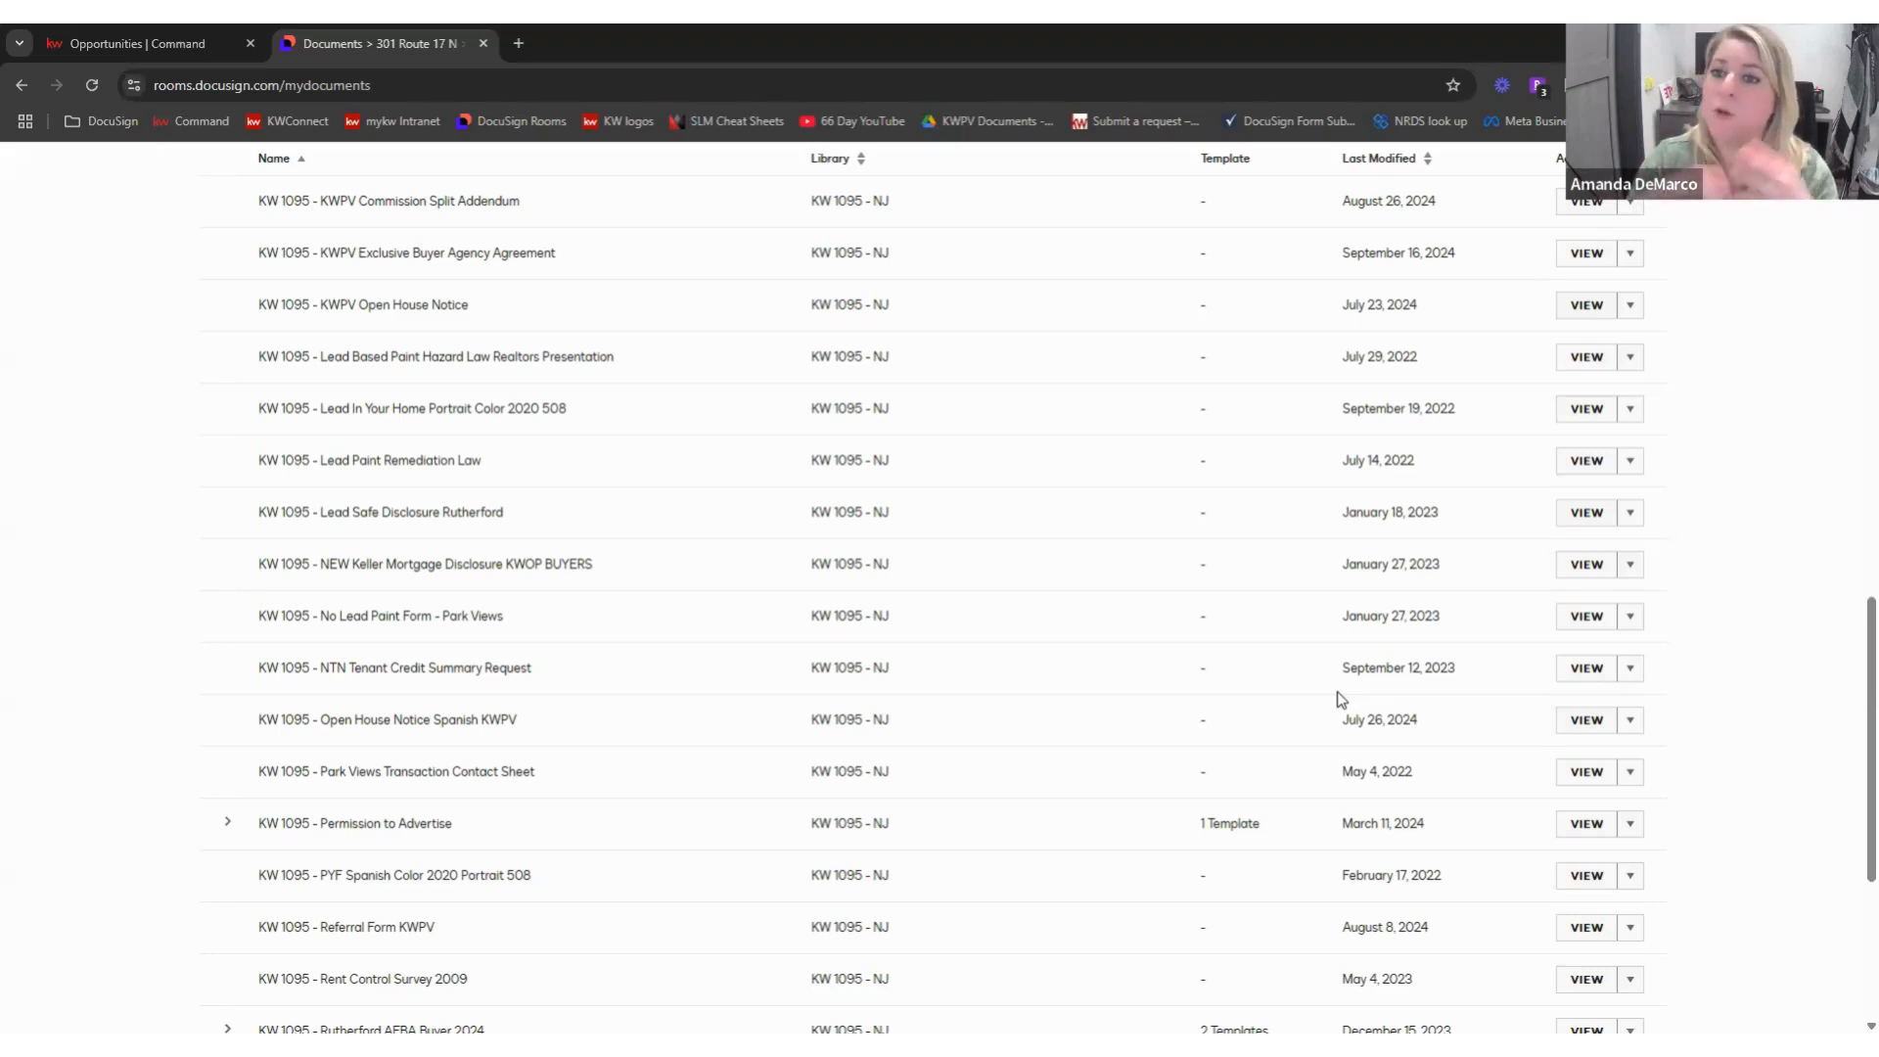
scroll(1325, 534, "up", 3)
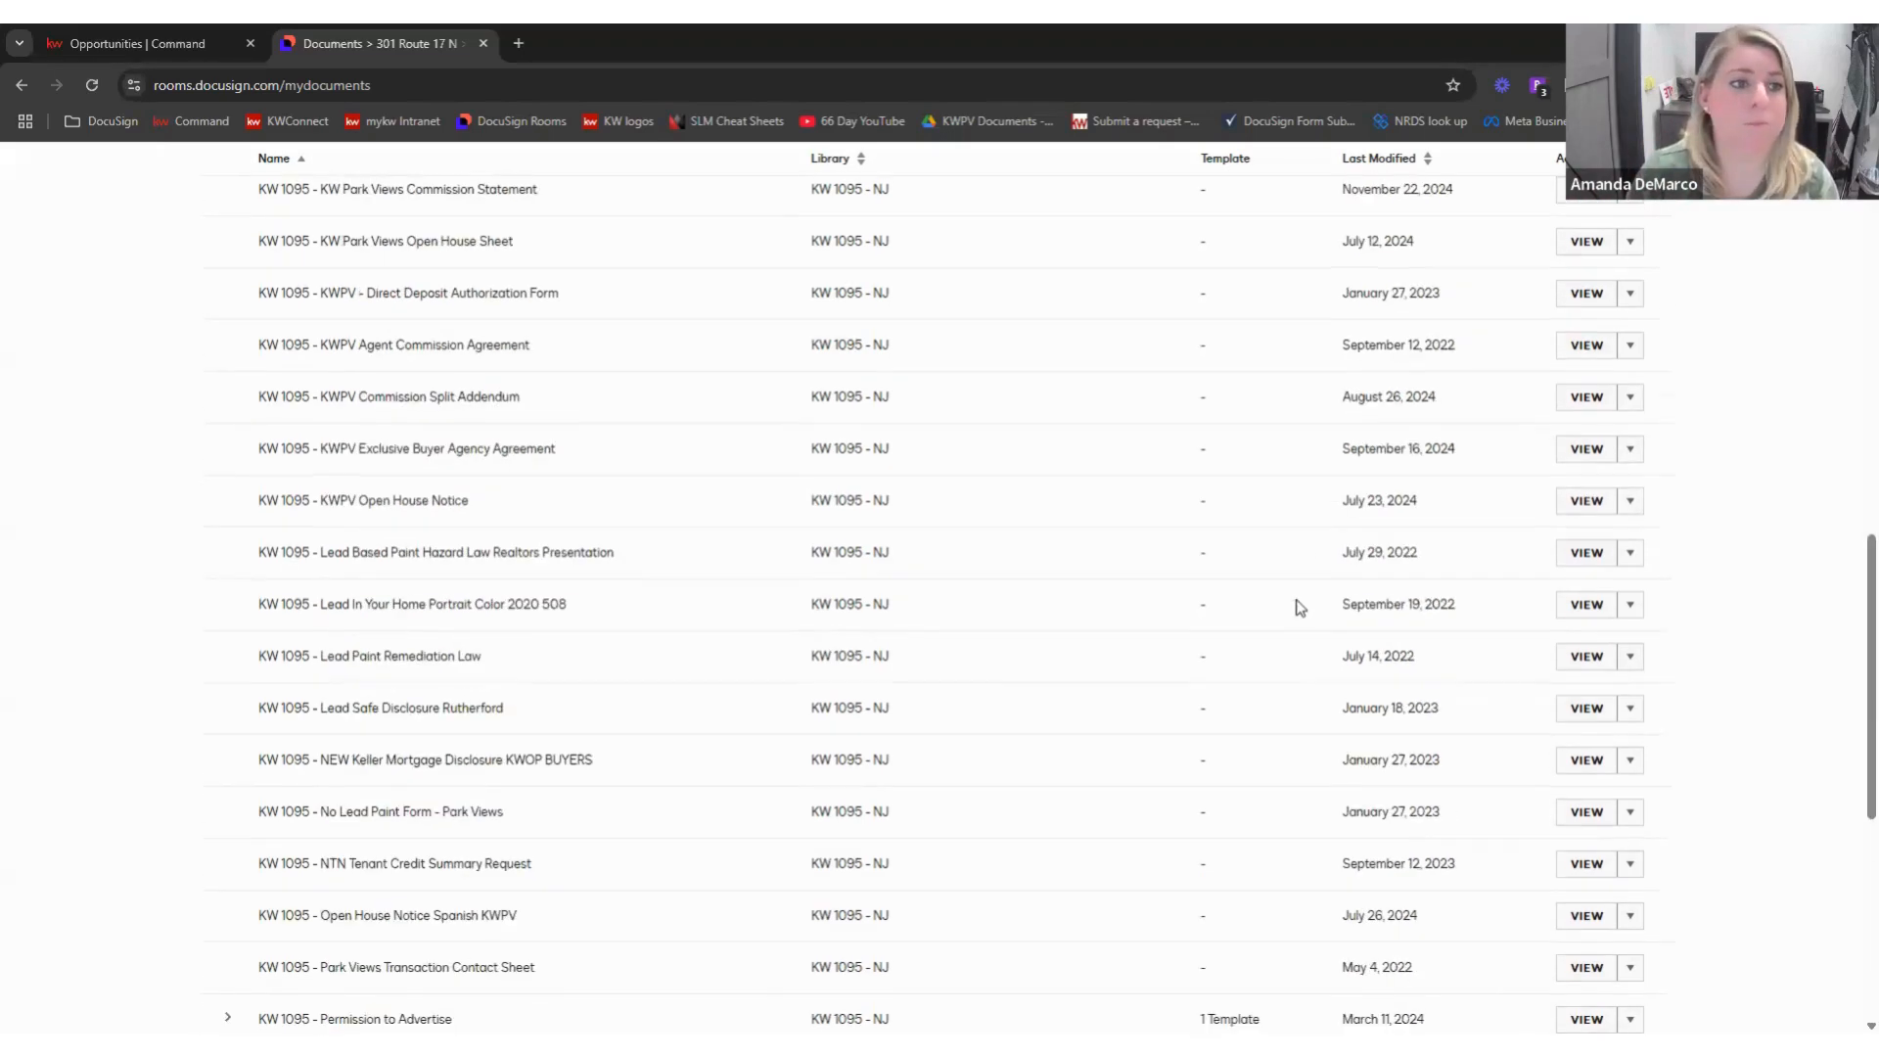
scroll(1169, 468, "up", 2)
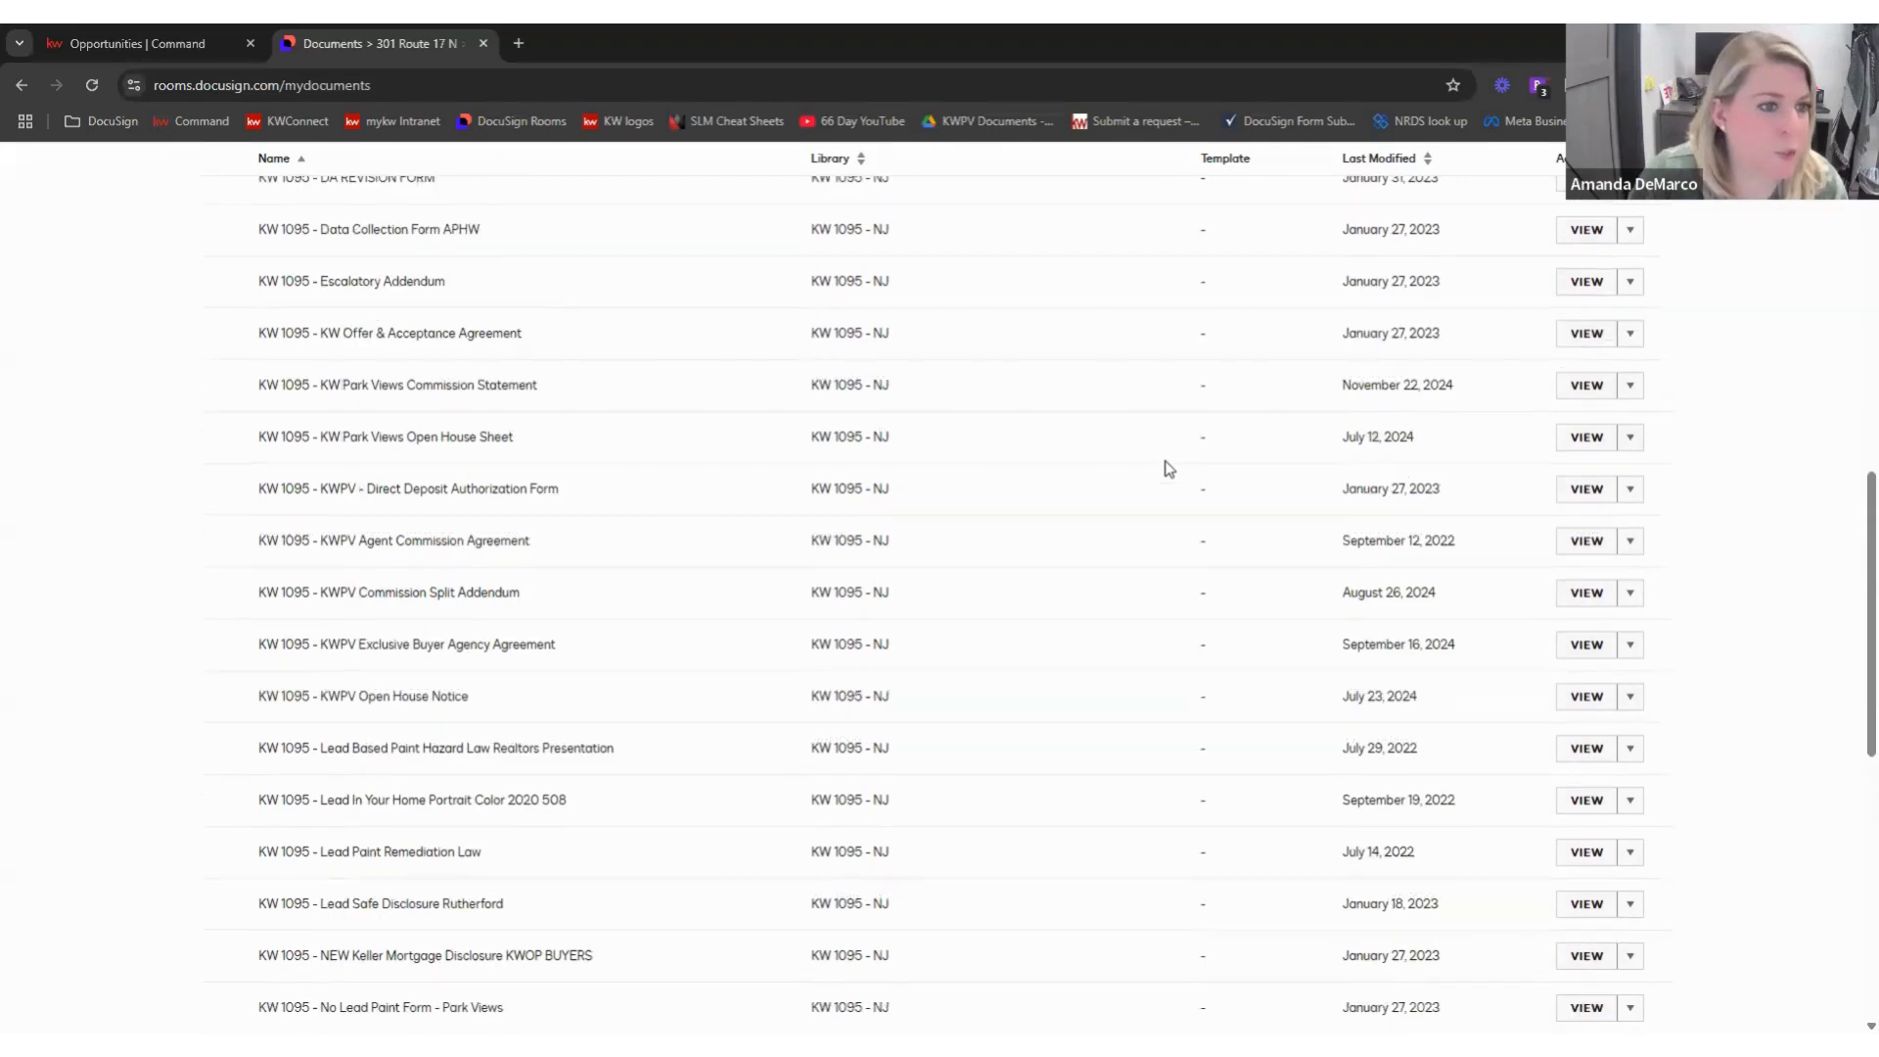
scroll(1168, 467, "up", 2)
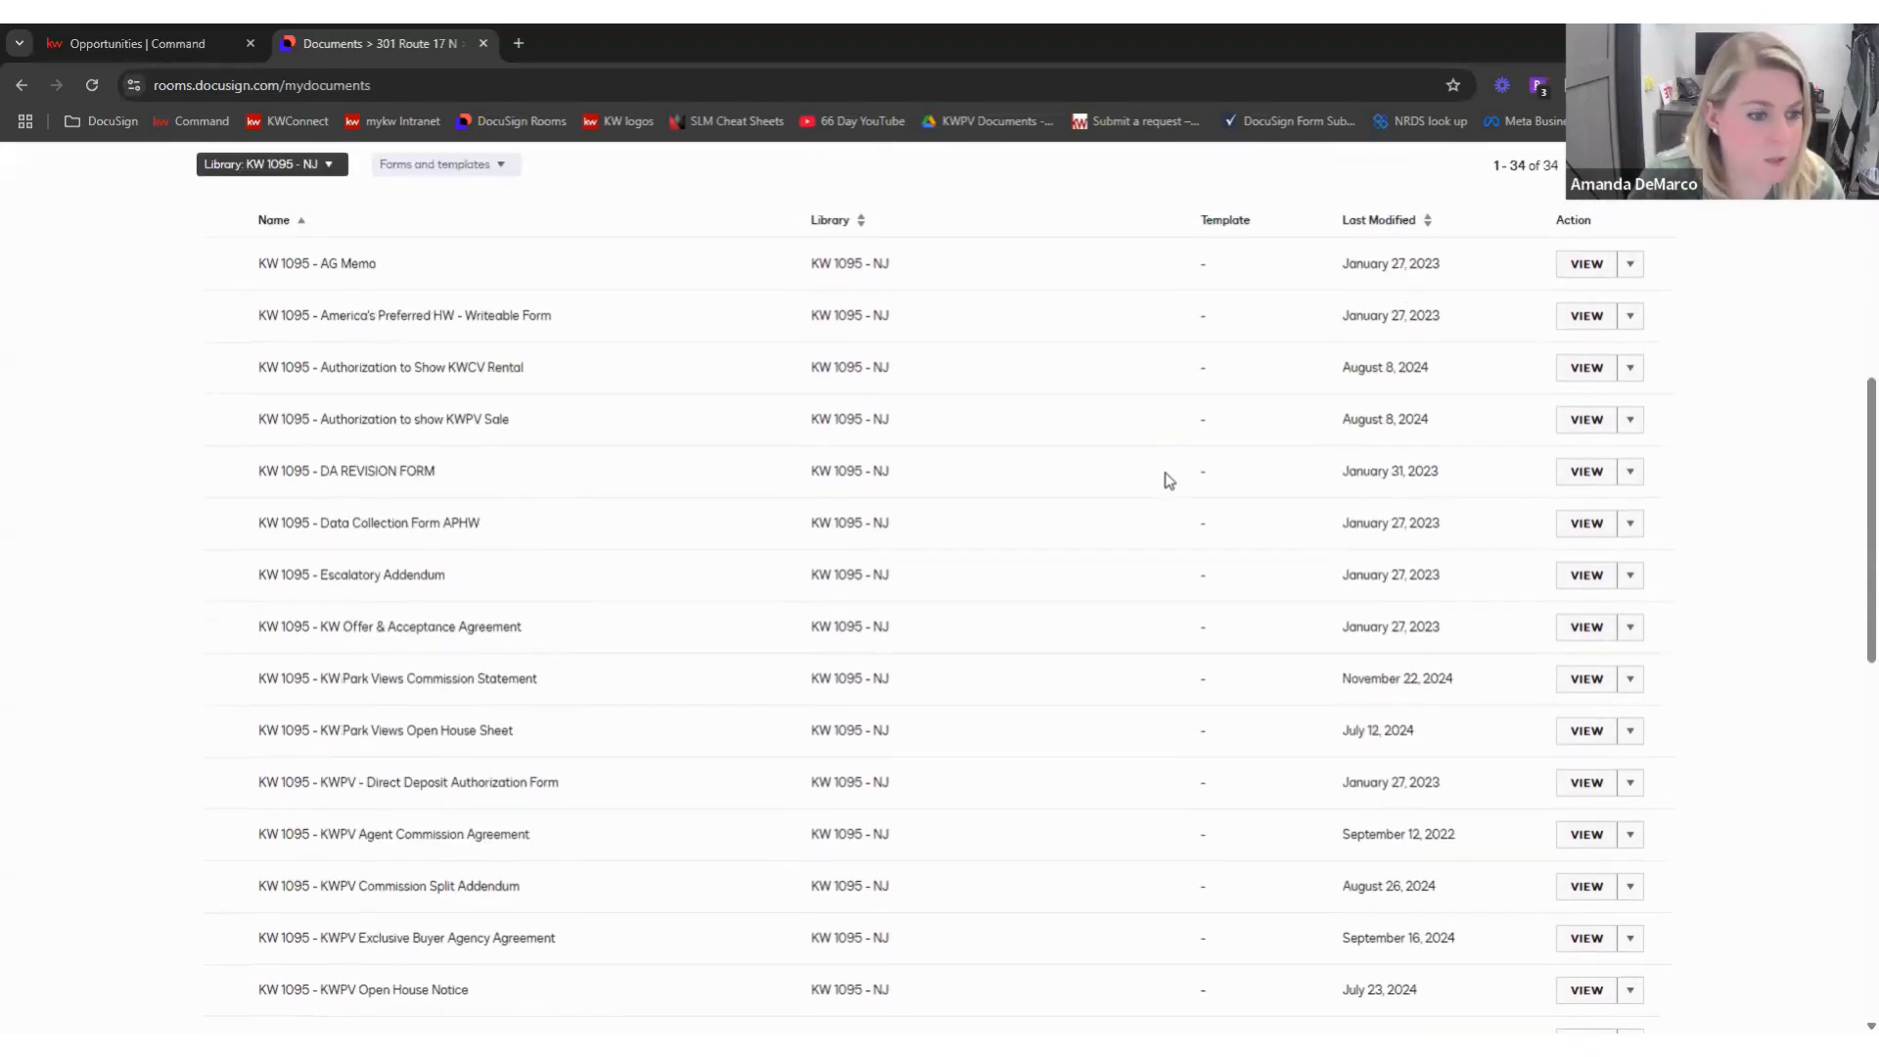
scroll(1170, 484, "down", 4)
scroll(1171, 484, "down", 5)
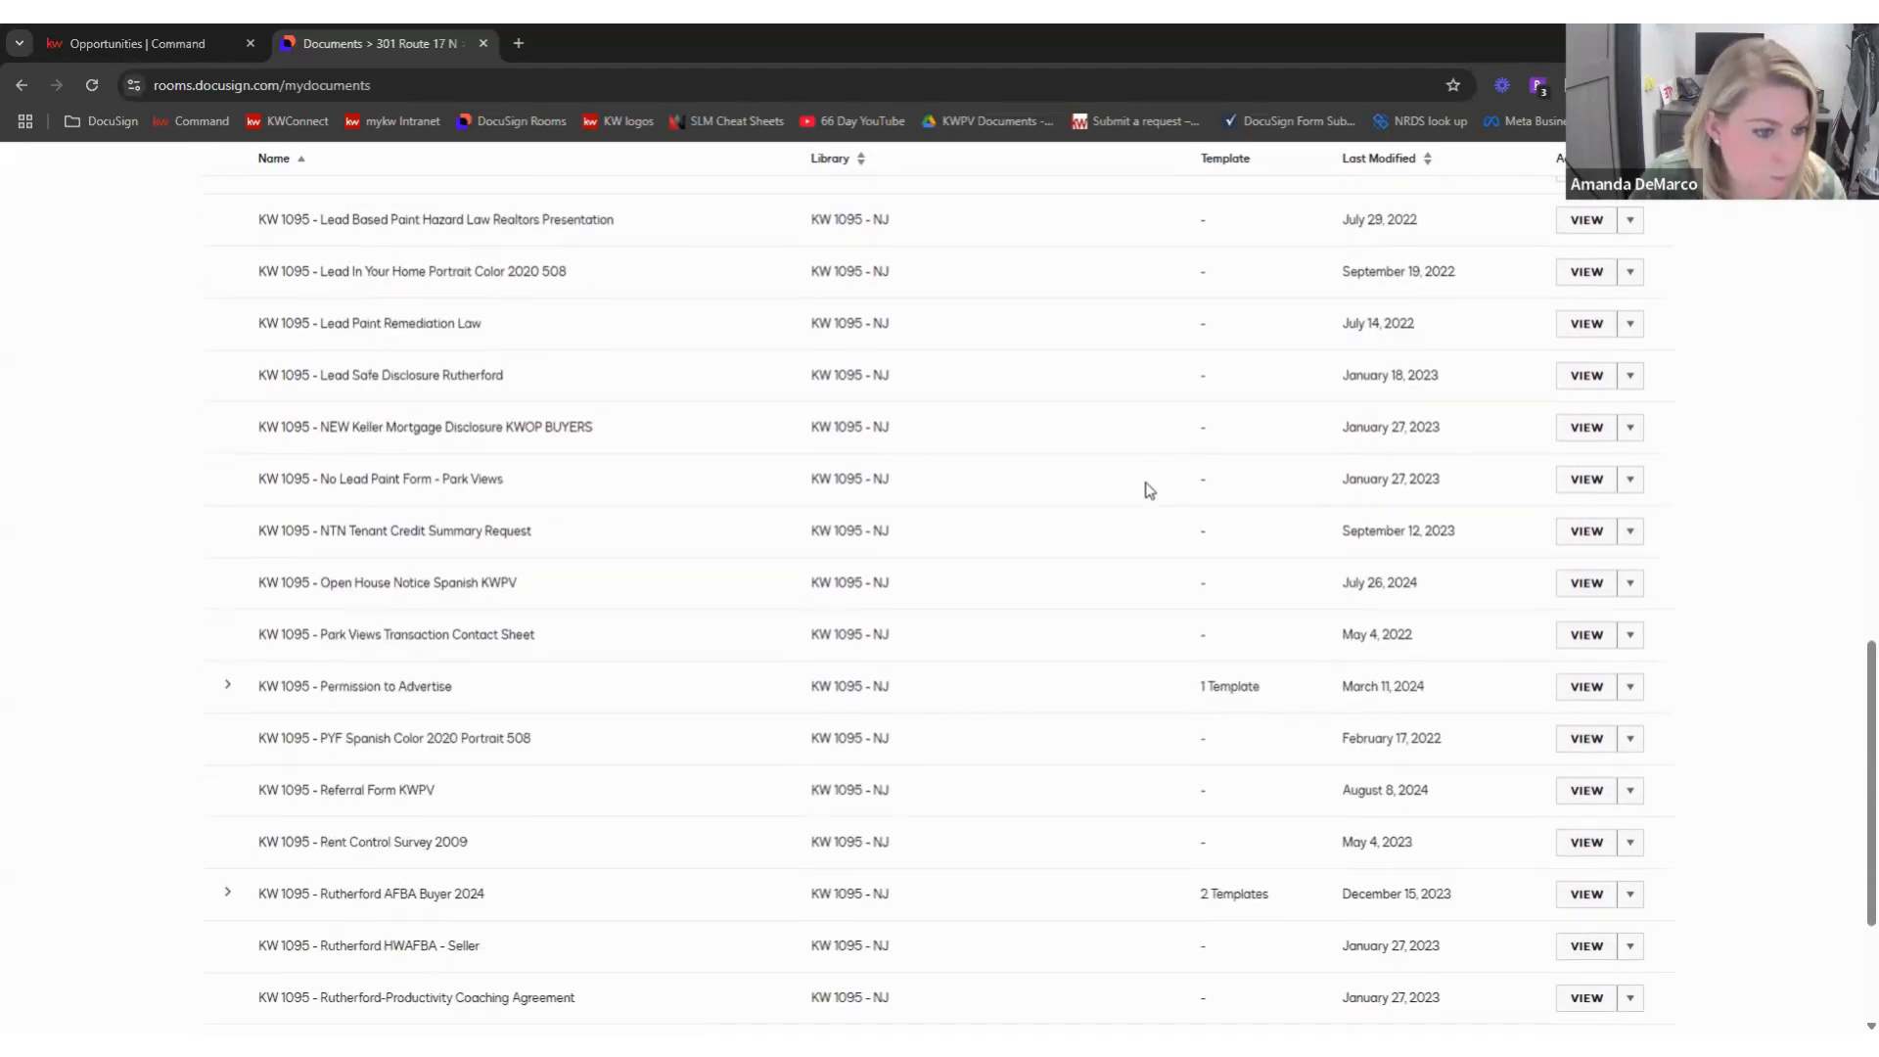
scroll(1149, 490, "down", 1)
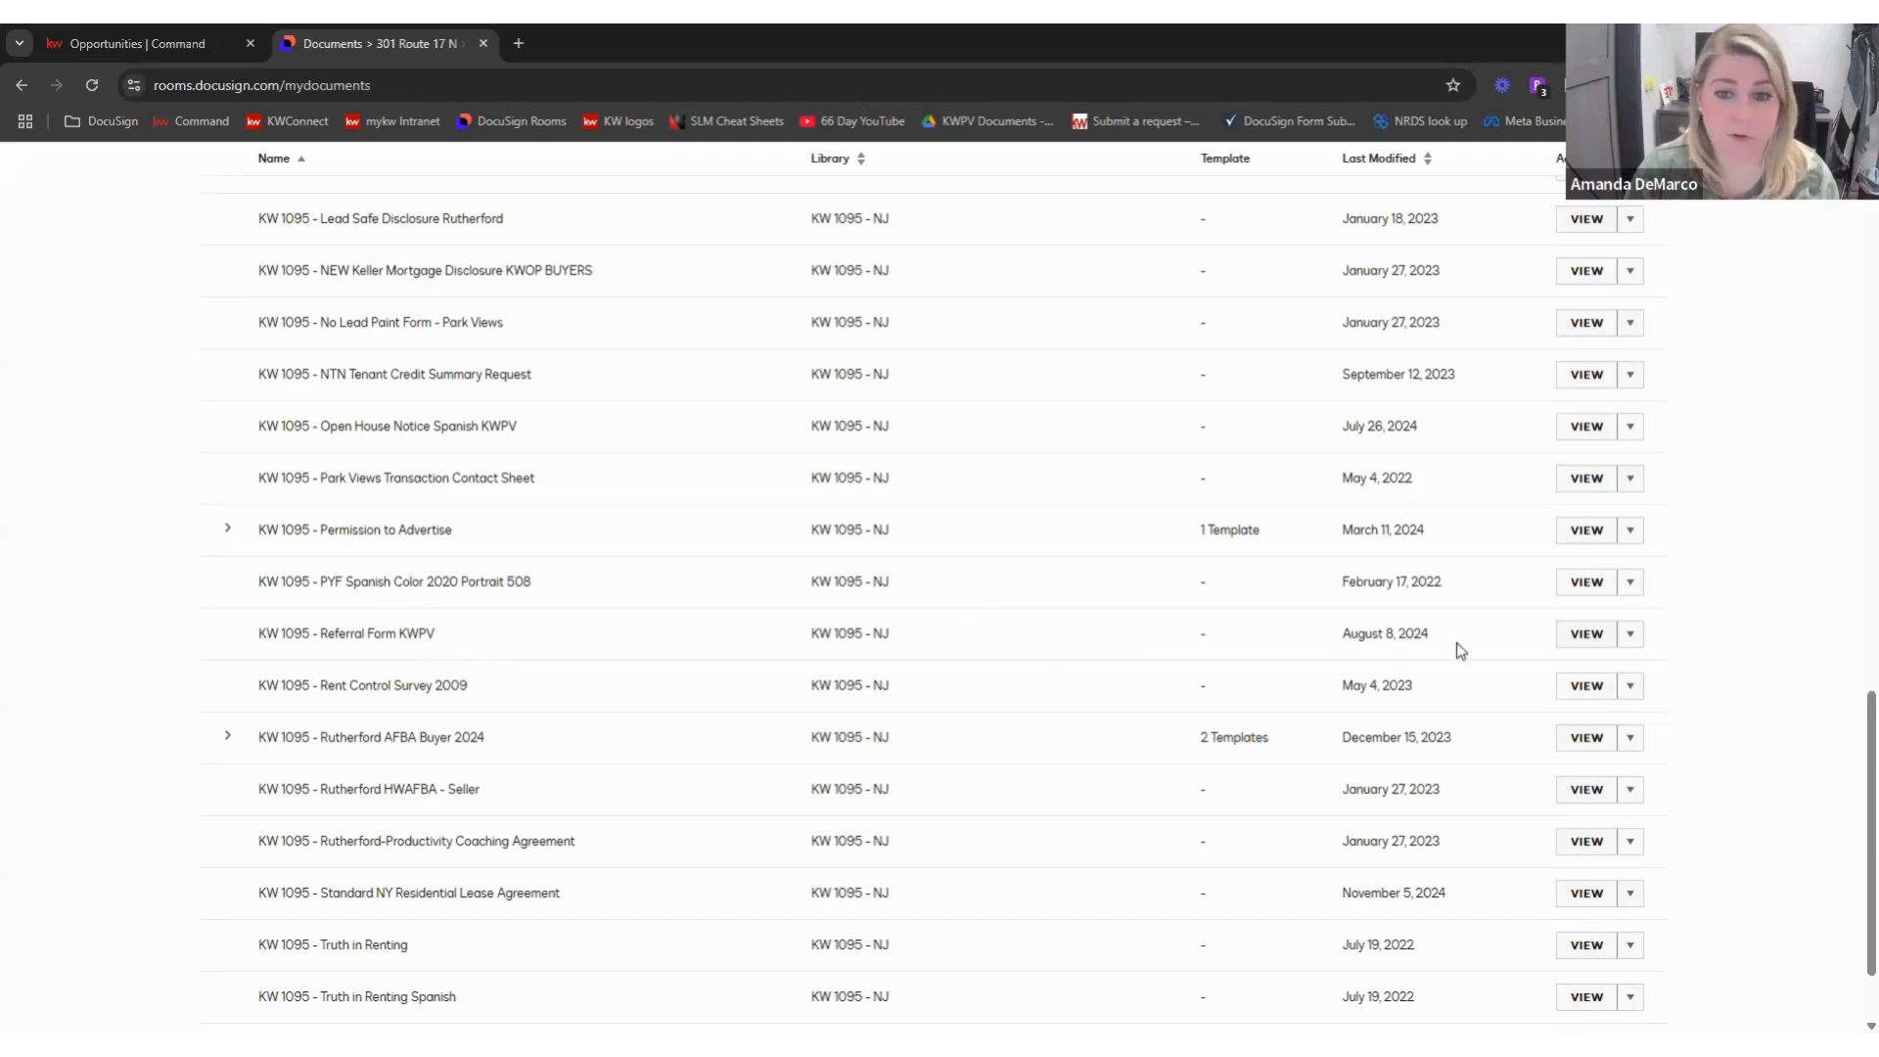
- Start a new template from Referral Form KWPV and mark the client type Buyer
left_click(1630, 638)
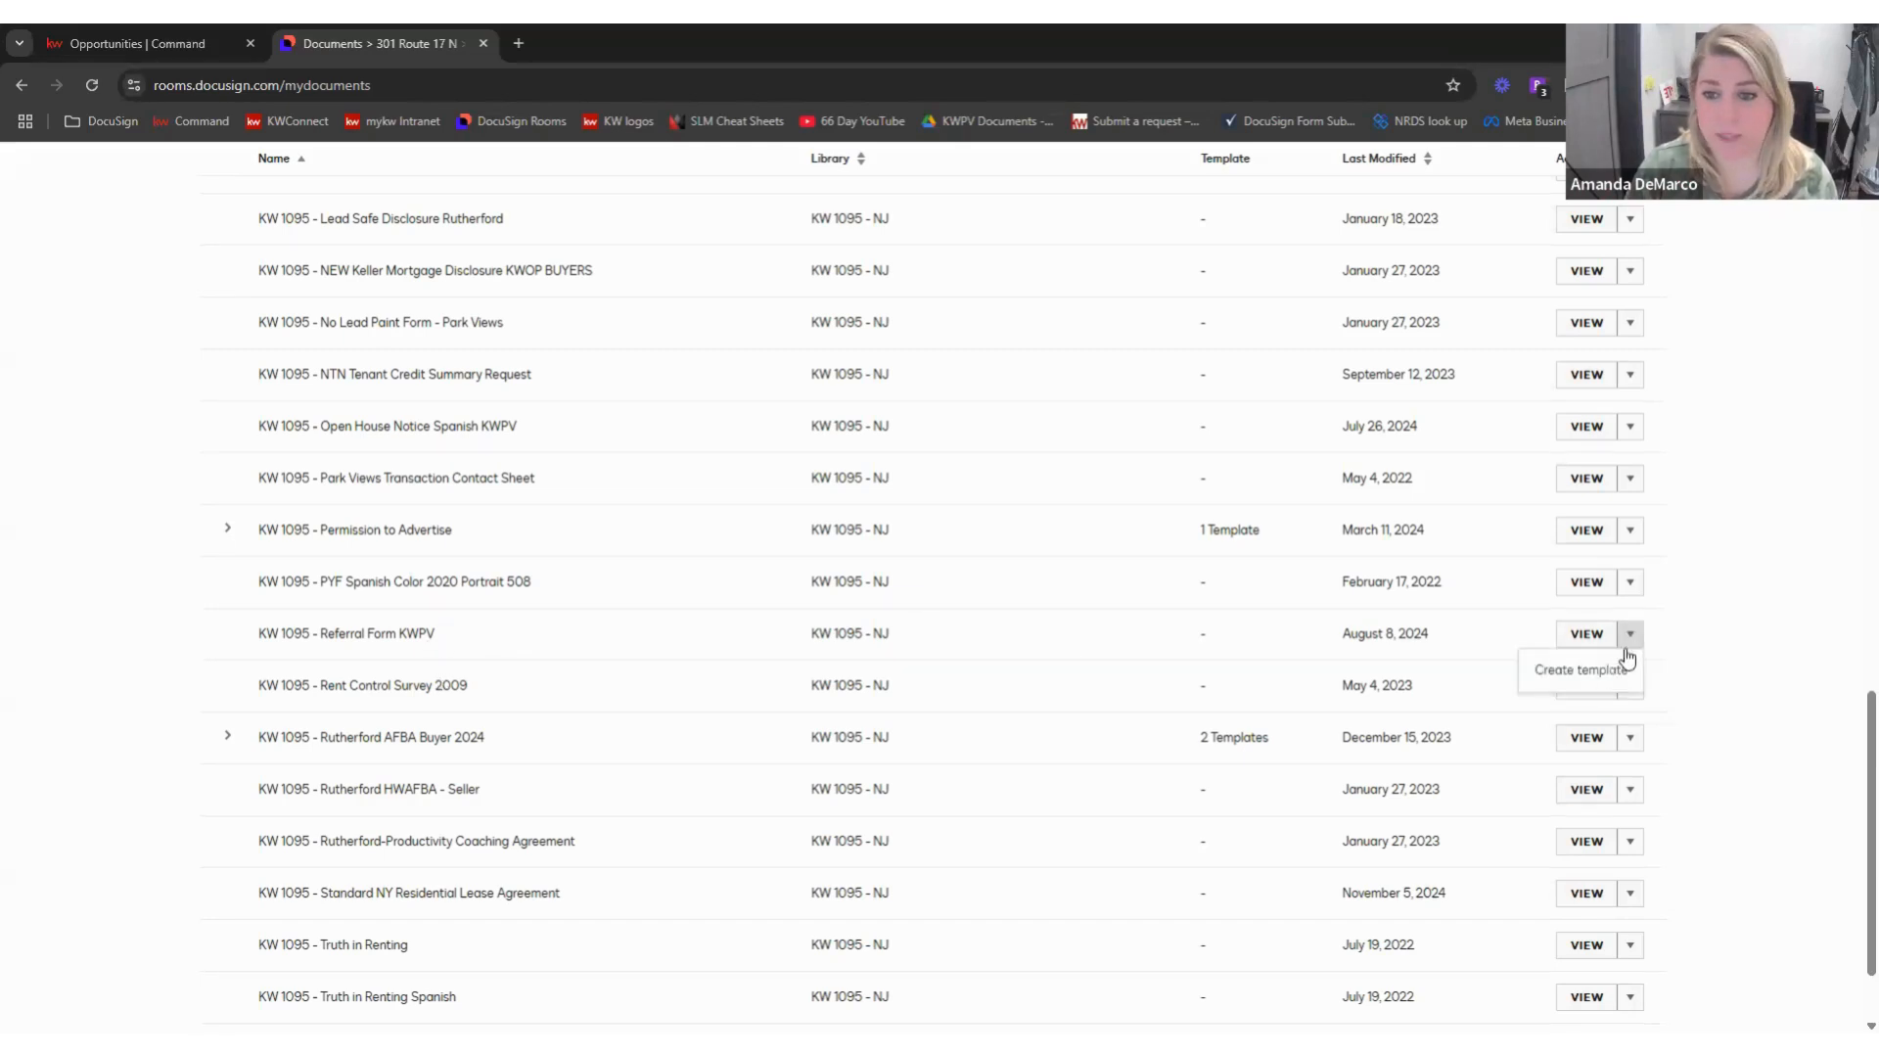
left_click(1603, 673)
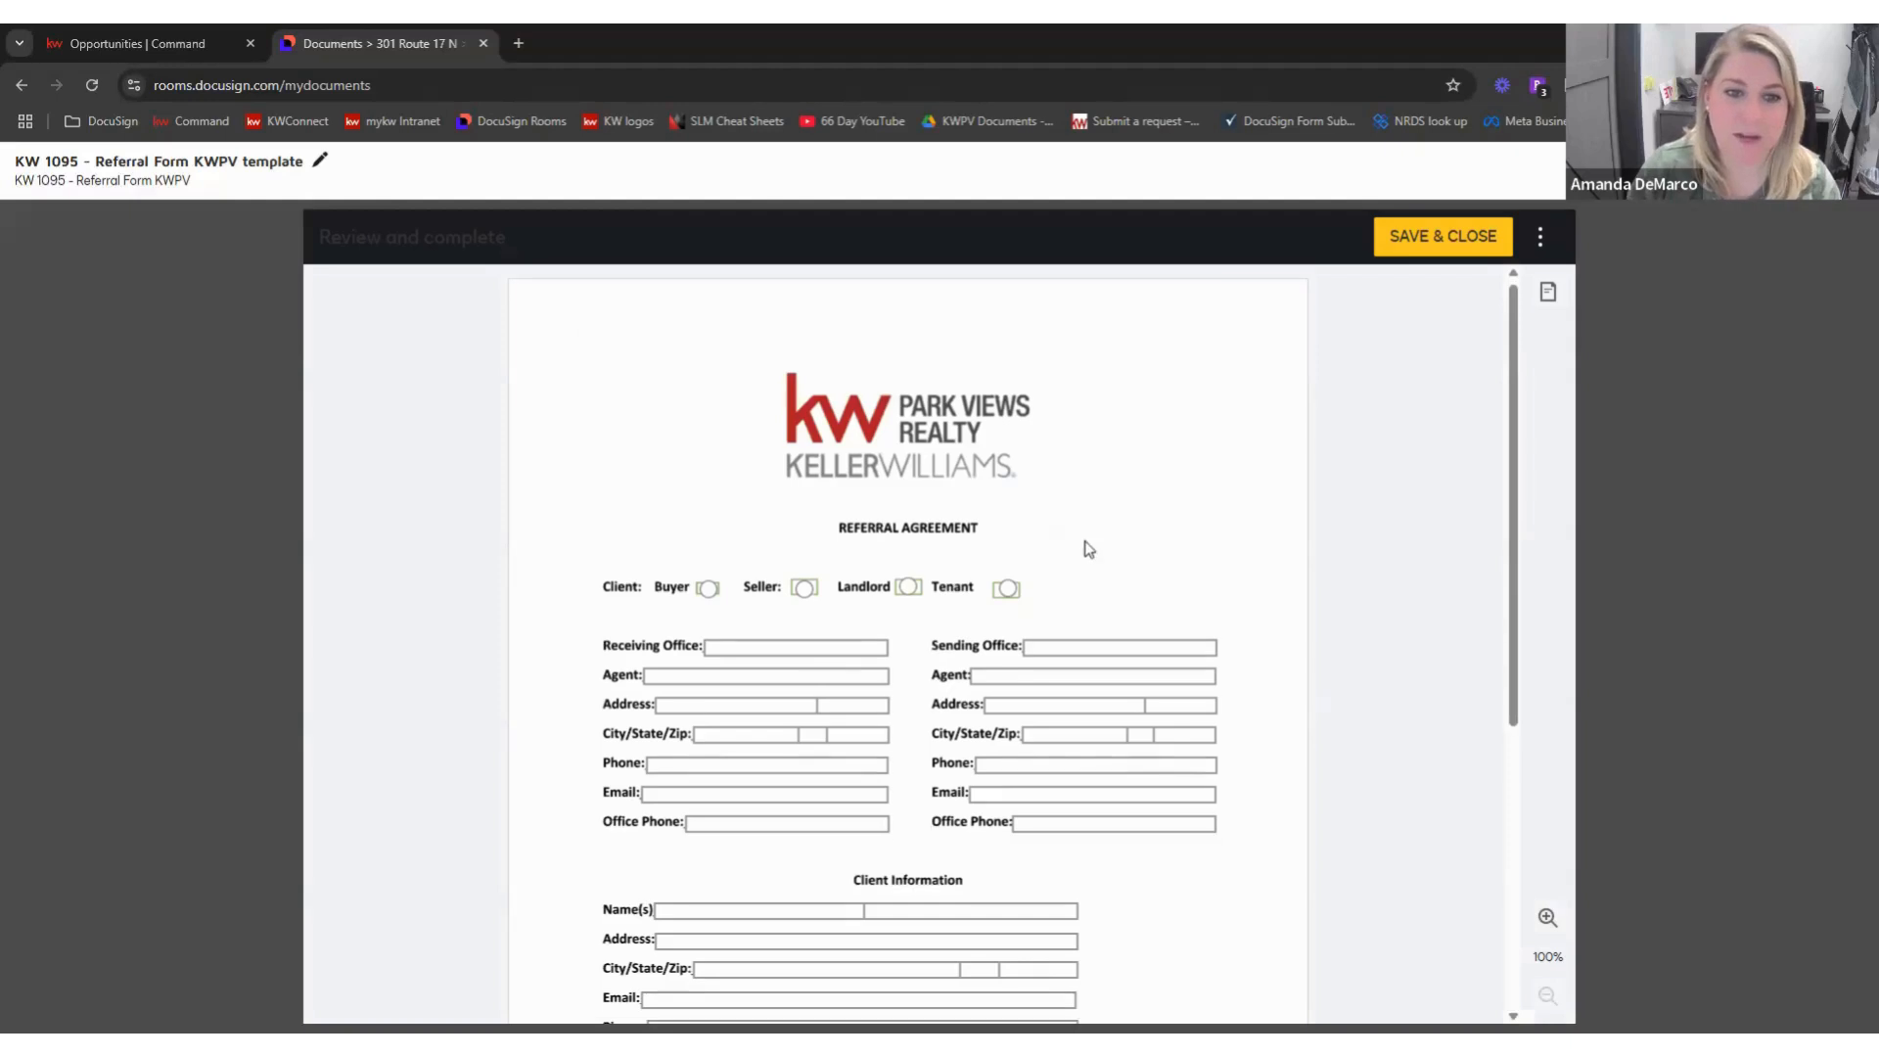
scroll(1091, 538, "down", 1)
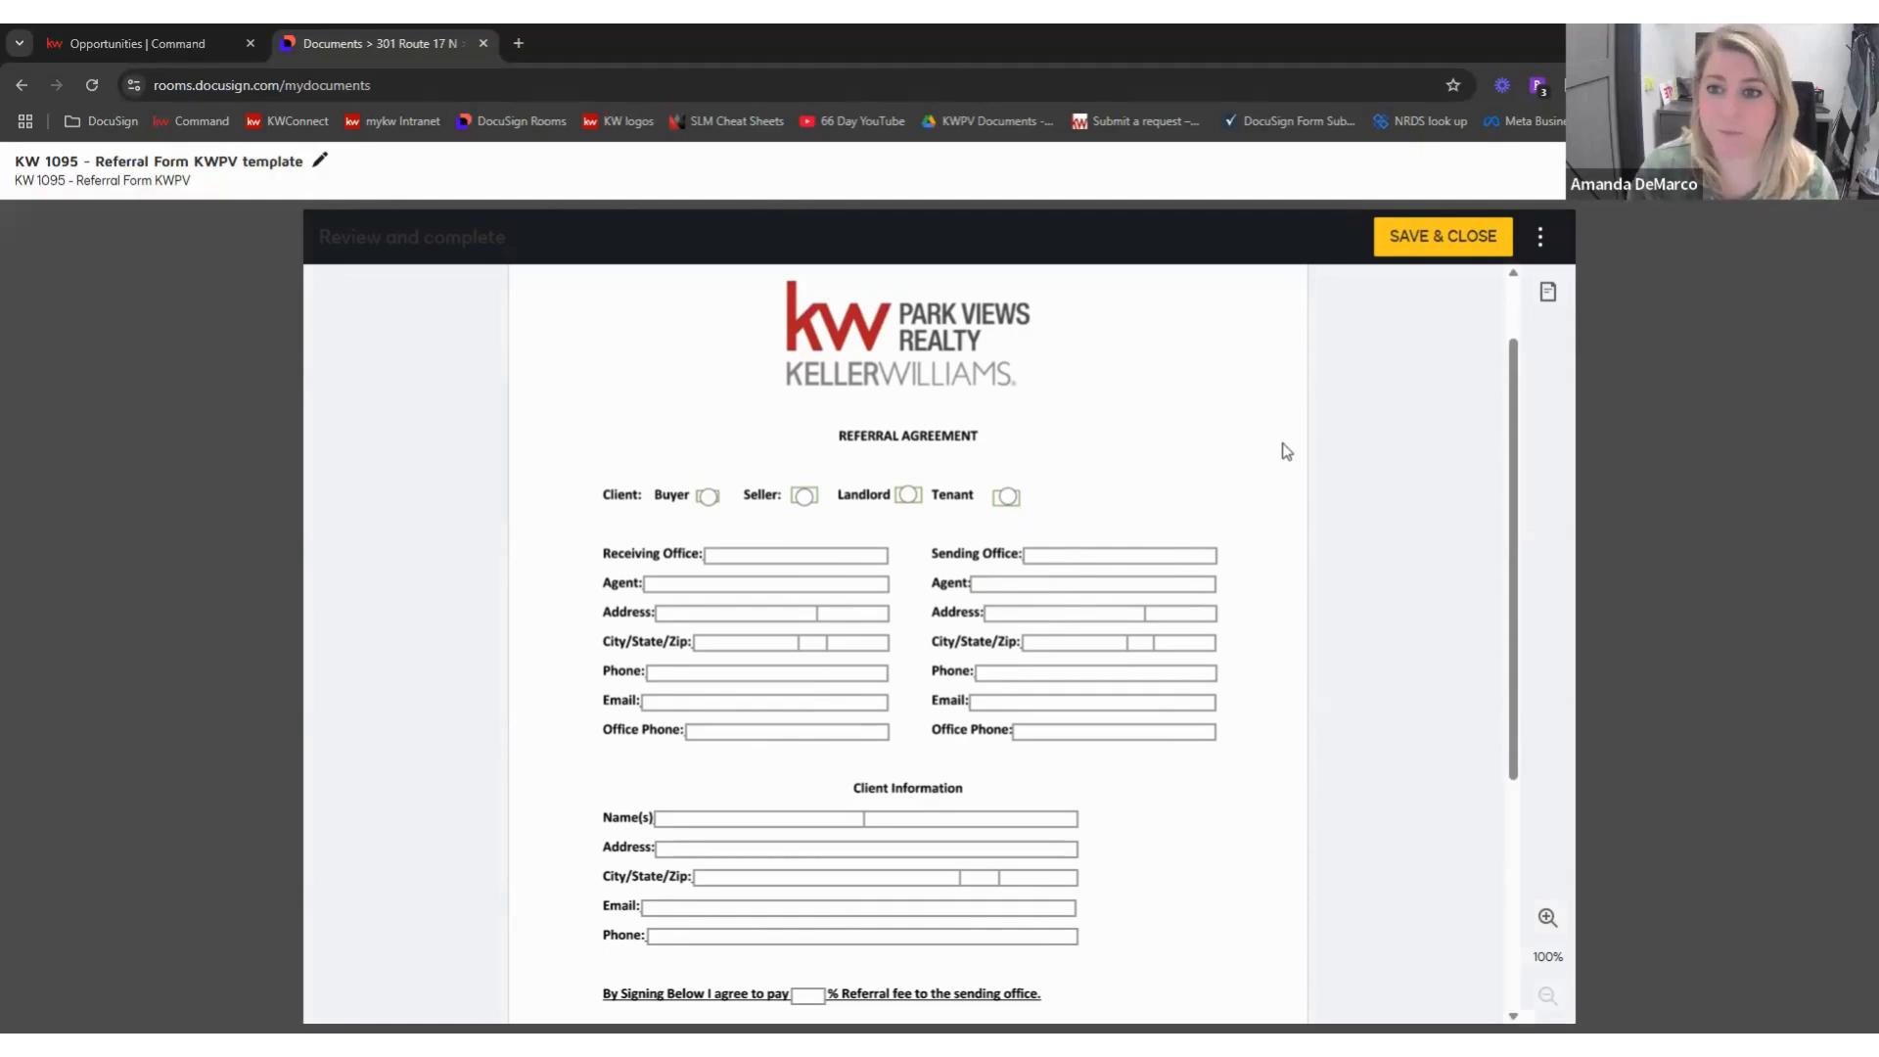
scroll(835, 369, "down", 1)
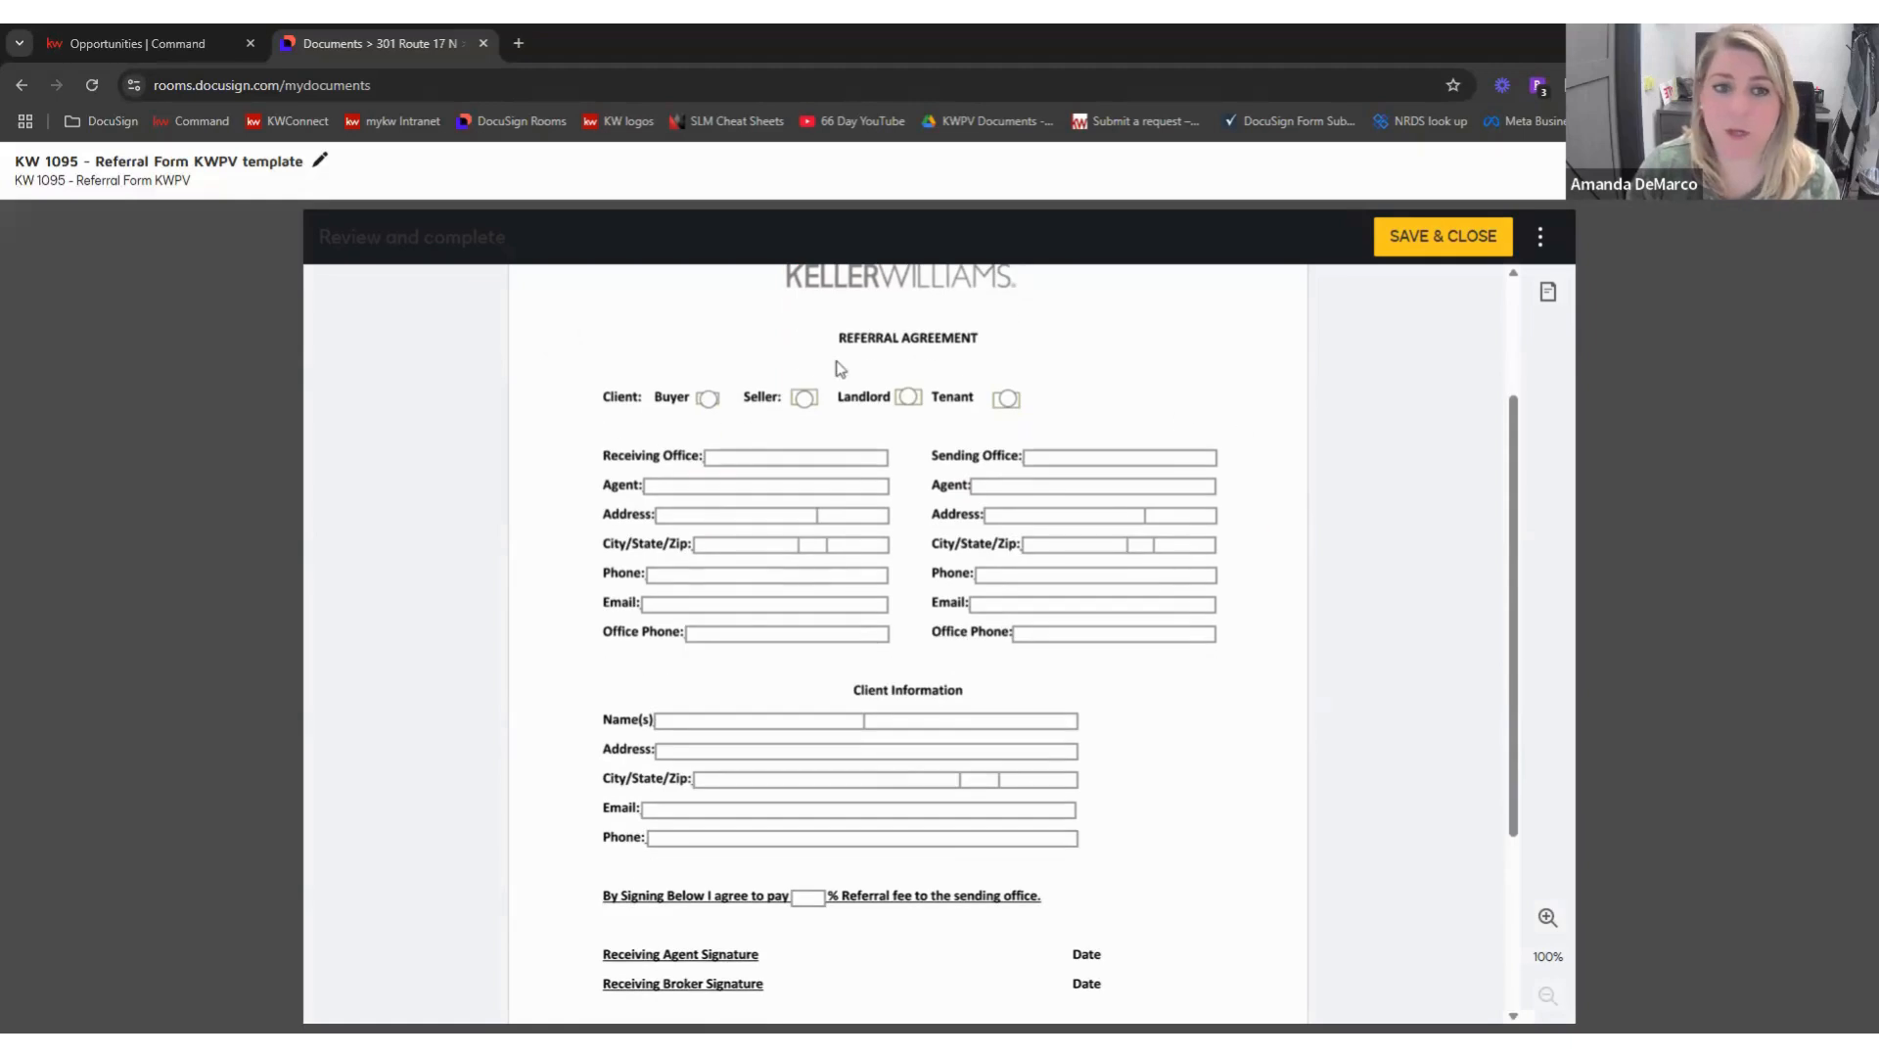
left_click(709, 400)
- Fill sending office 'Keller Williams Park Ridge', agent, suite 04, Rutherford, NJ 07070
left_click(1080, 459)
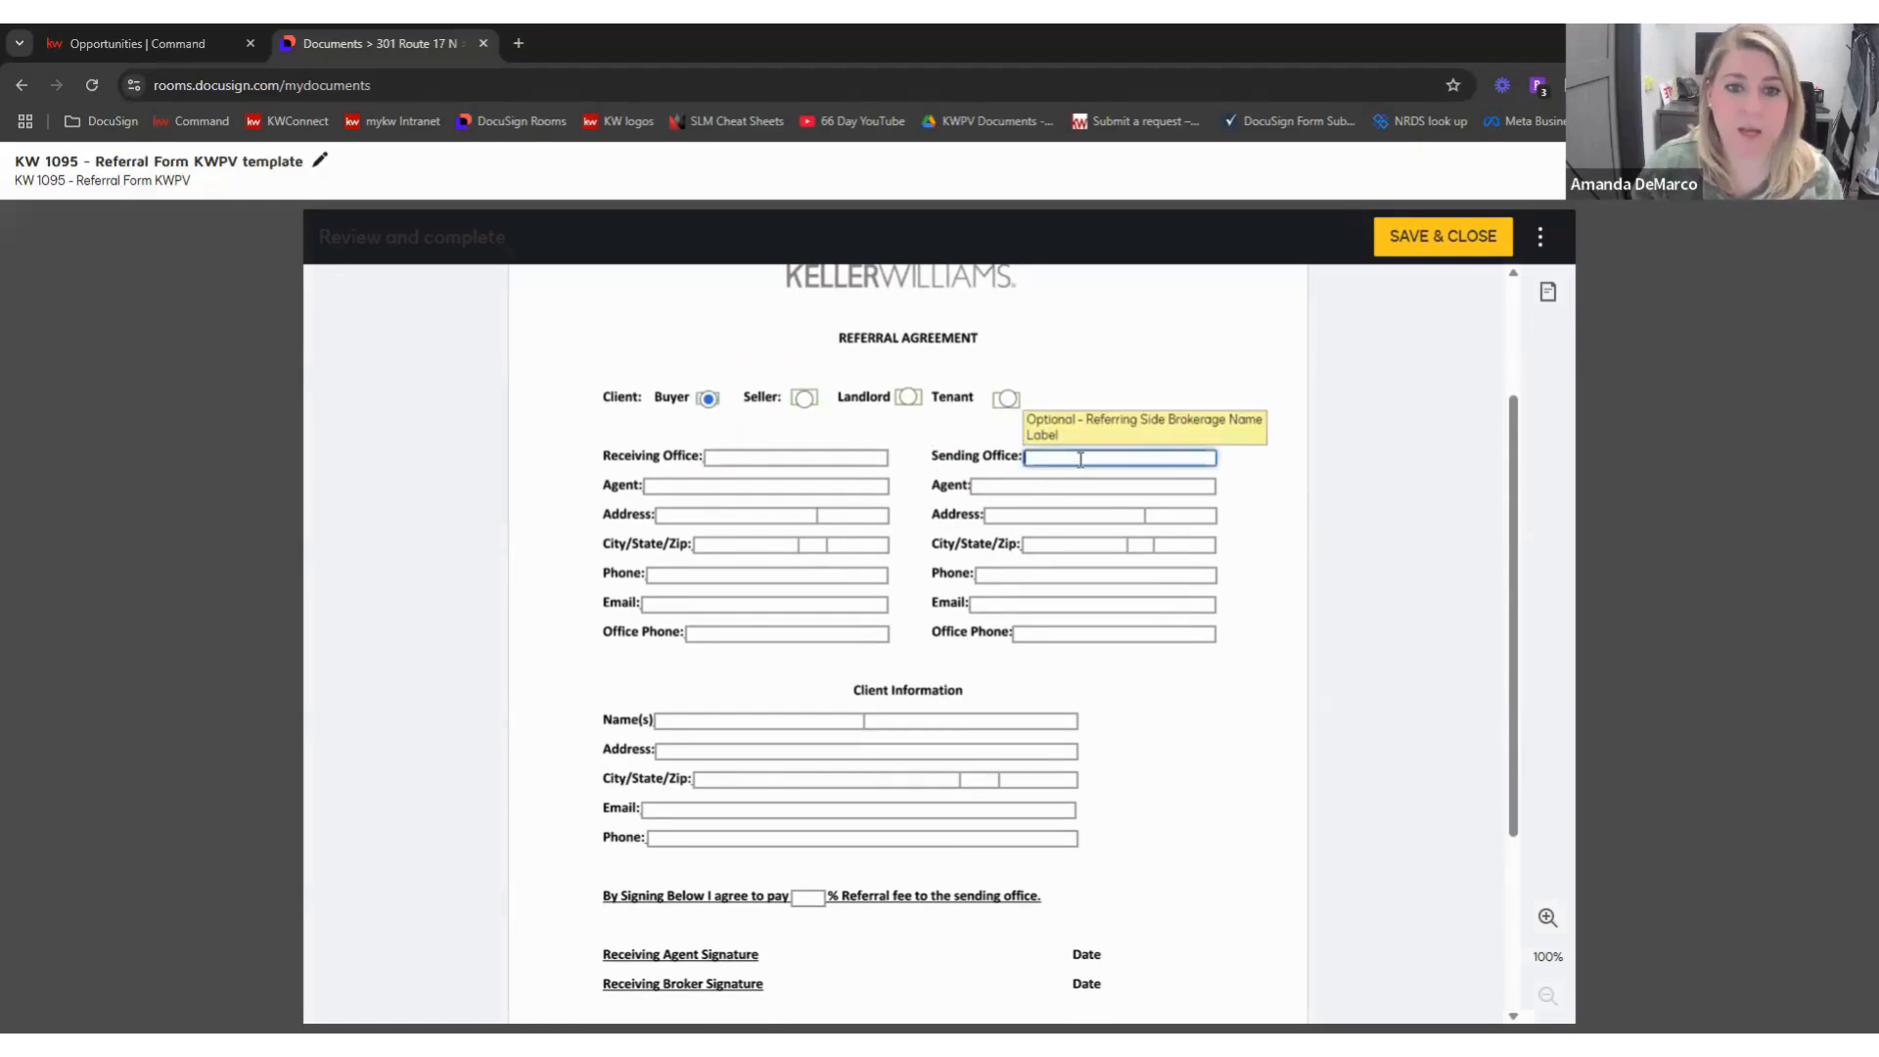
type("Keller")
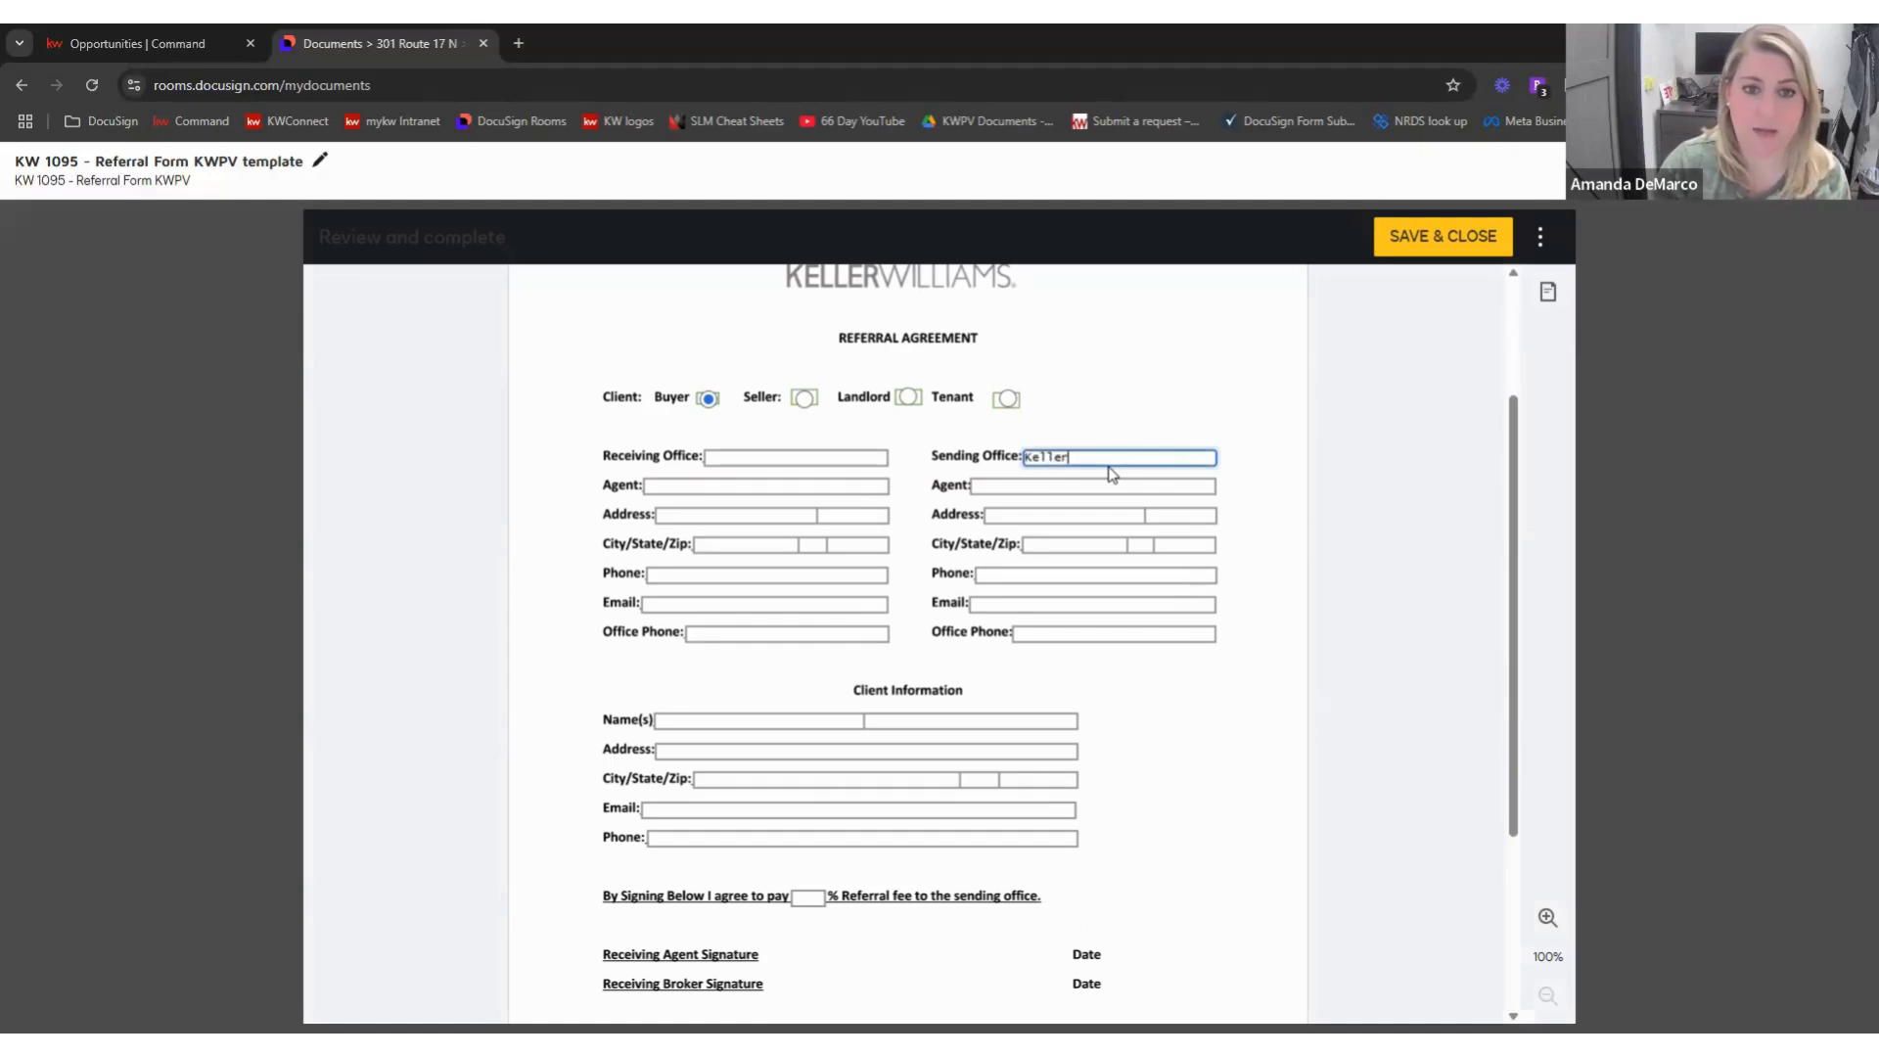
type(" Williams Park Ridge")
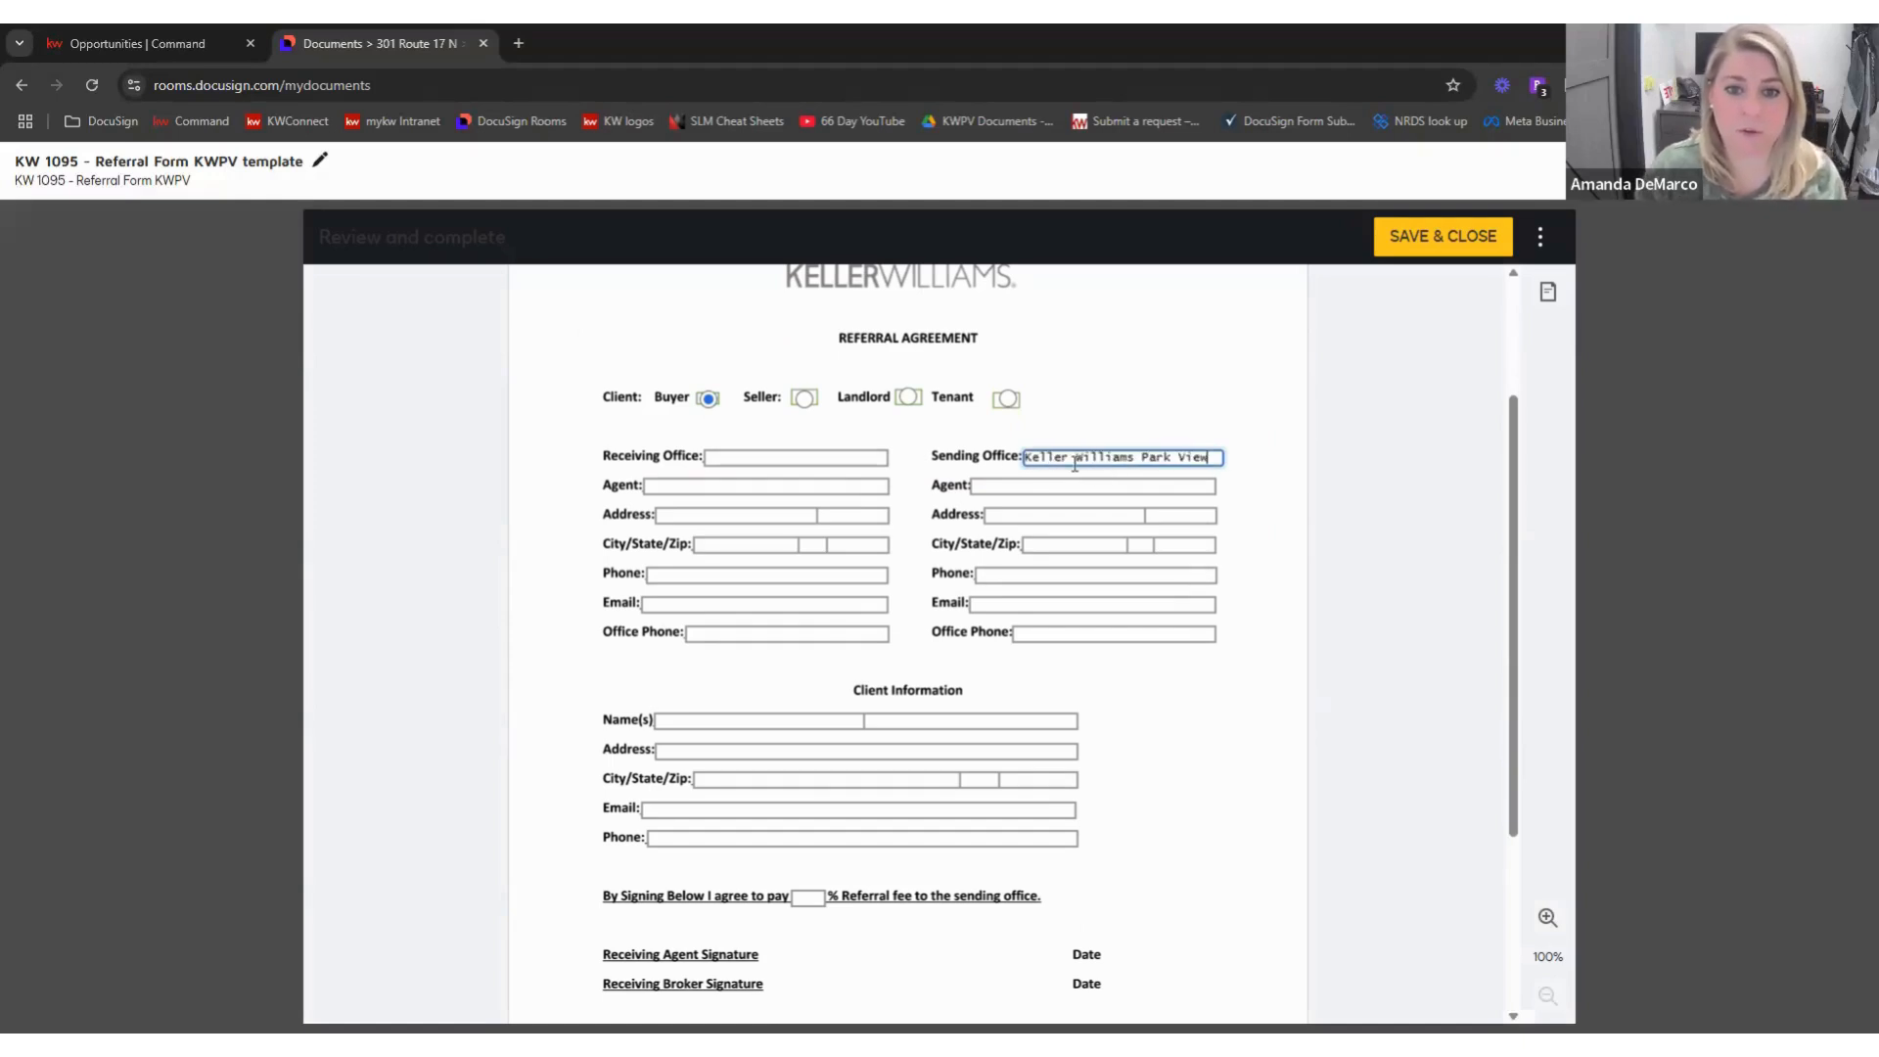
left_click(1018, 483)
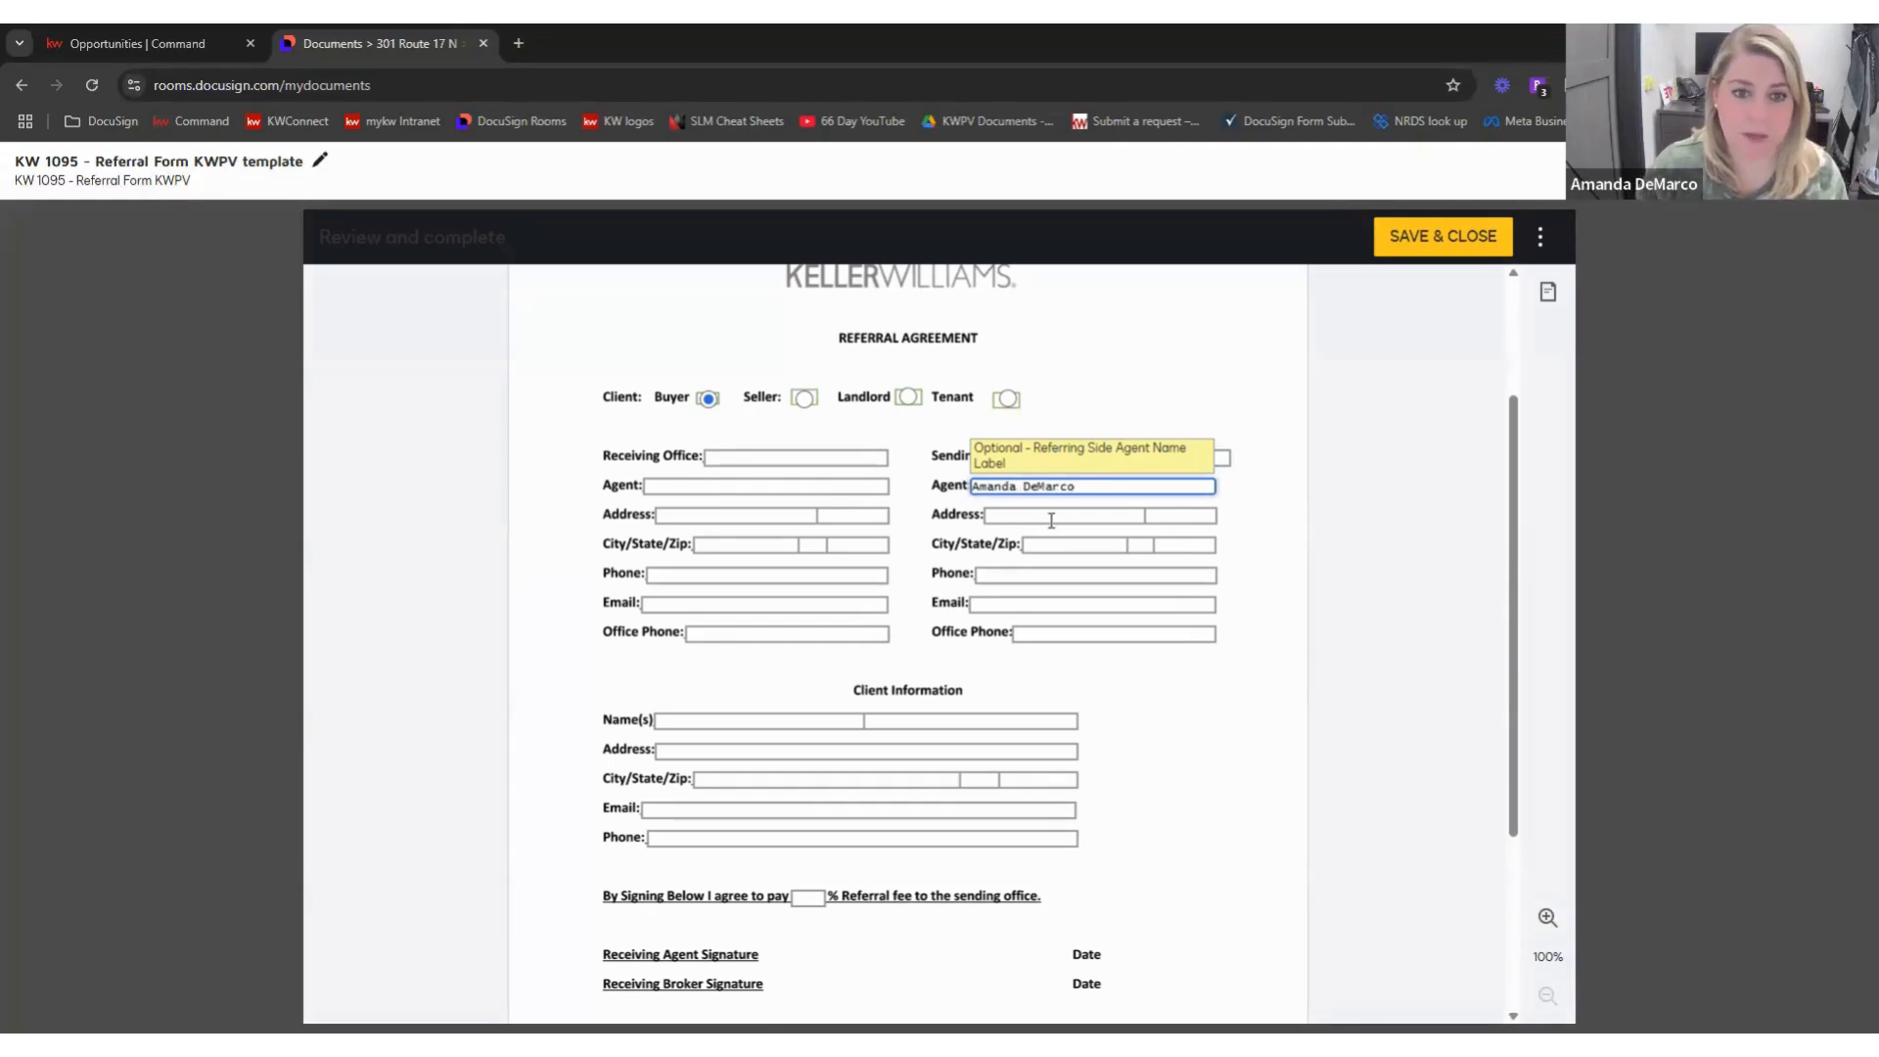
left_click(1052, 519)
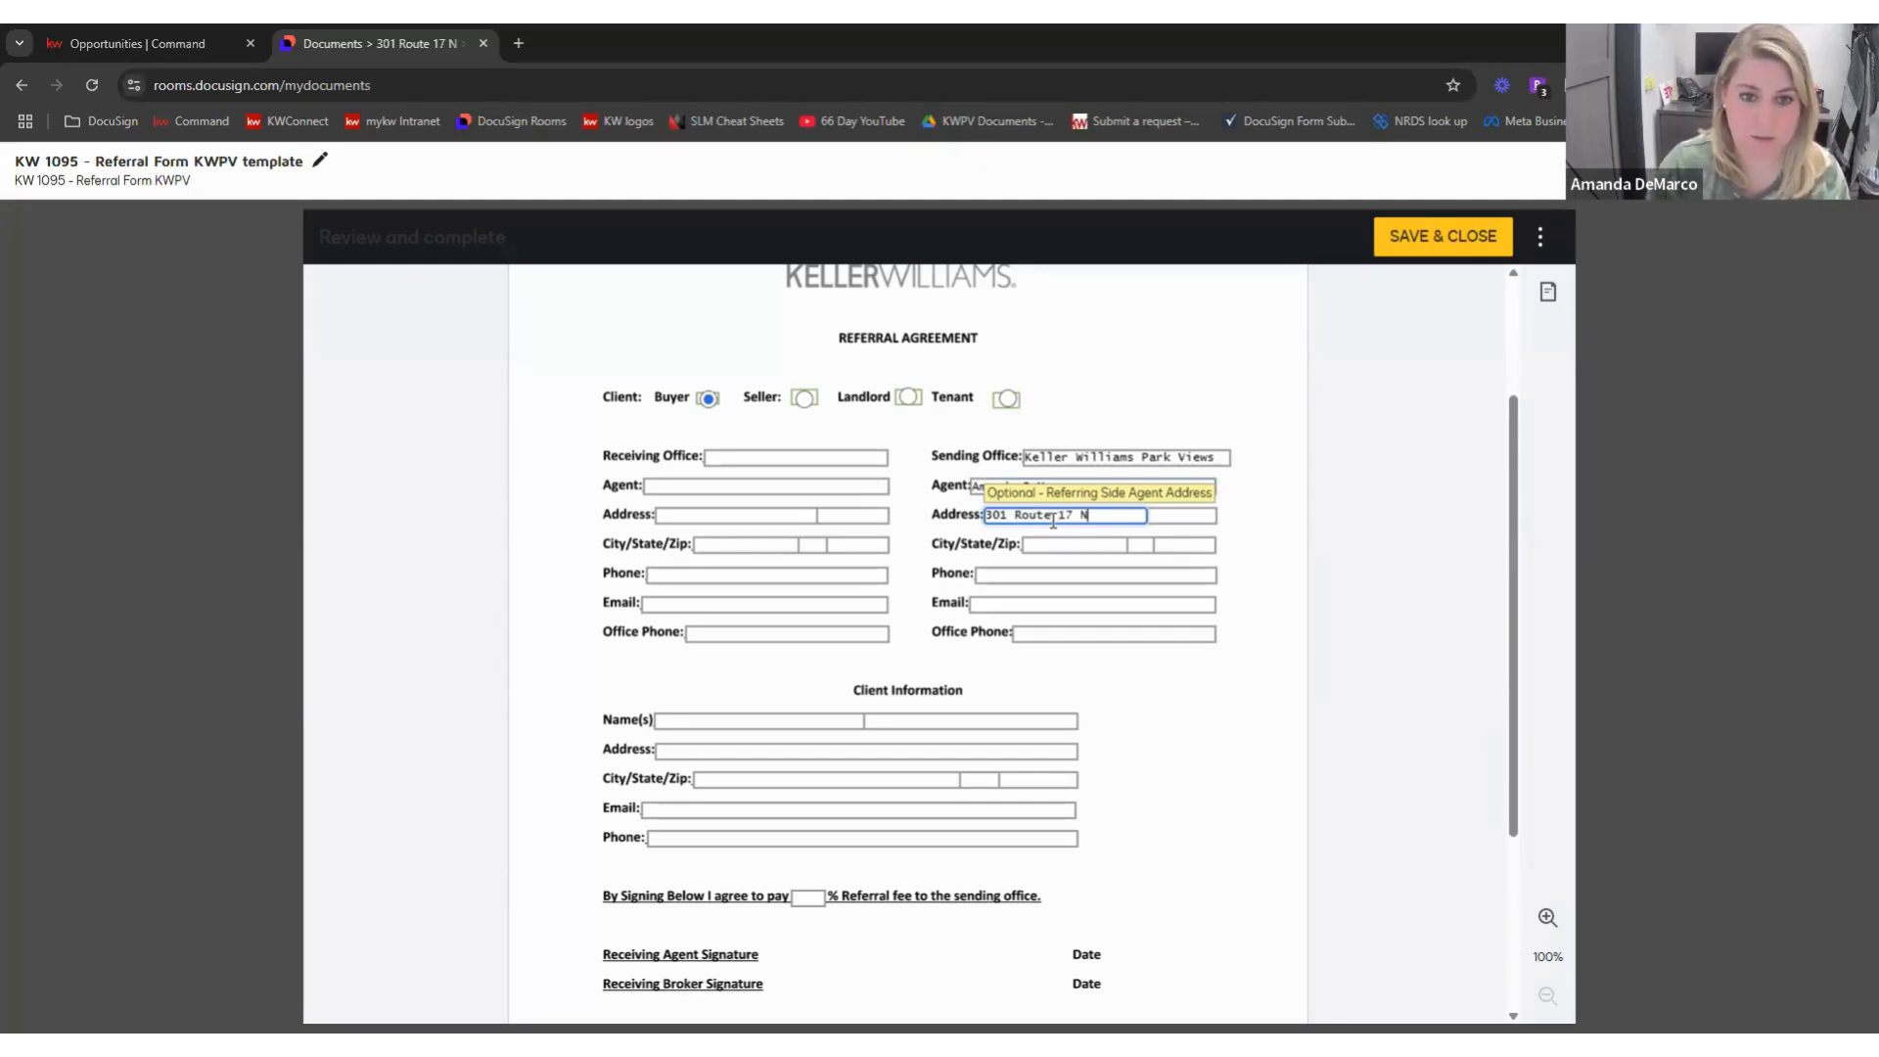
key("Tab")
type("04")
key("Tab")
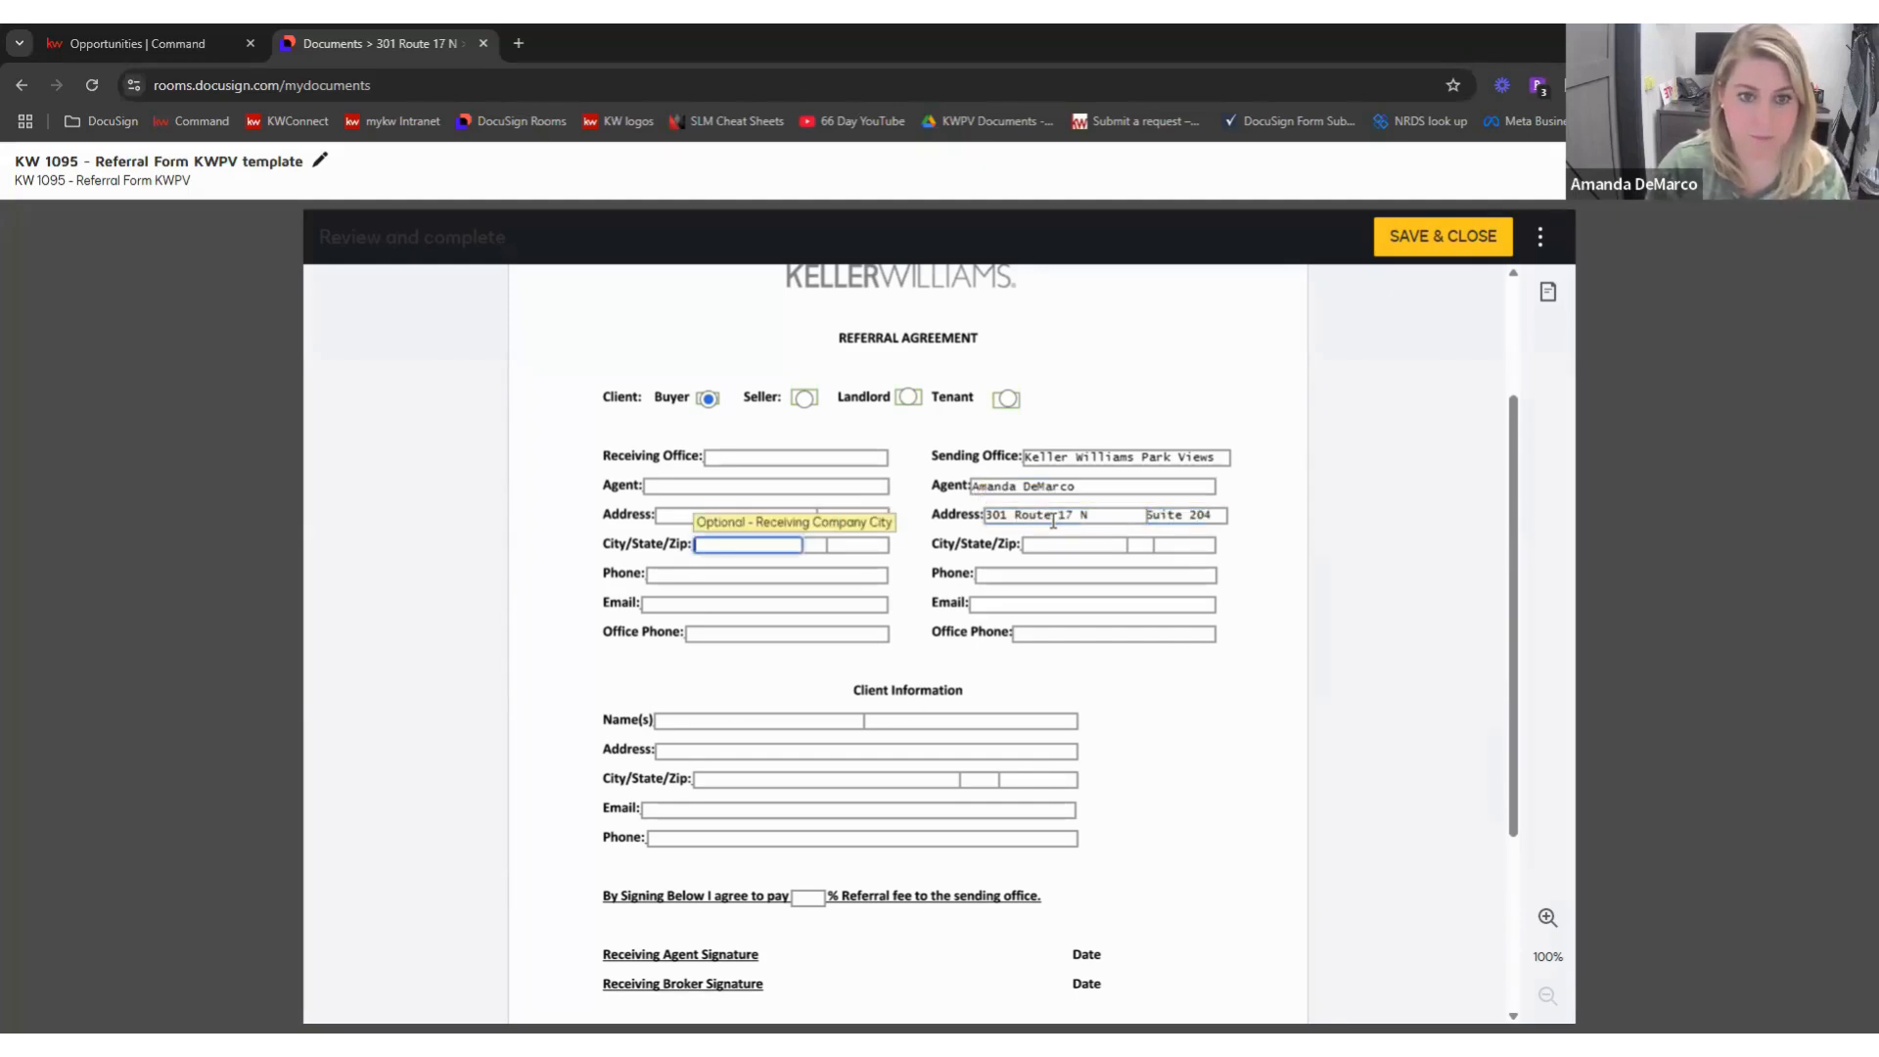
left_click(1057, 543)
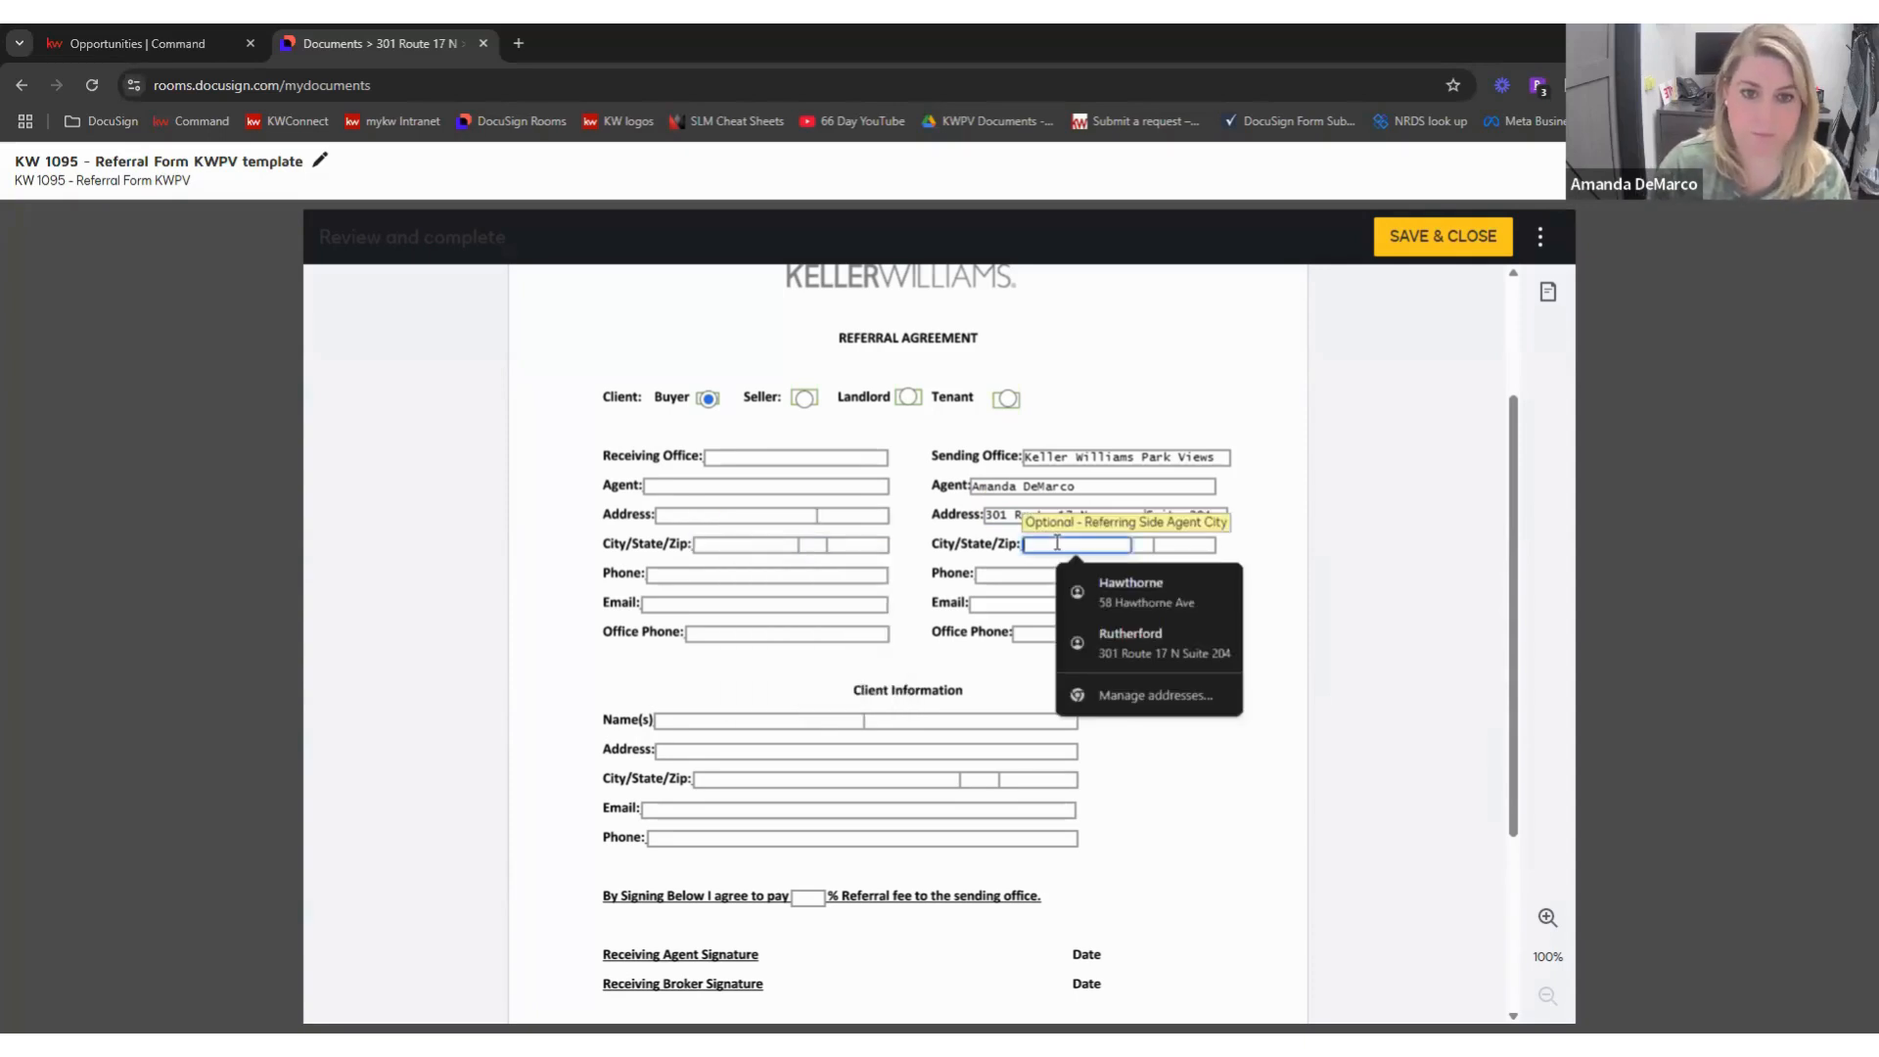
type("Rutherford")
key("Tab")
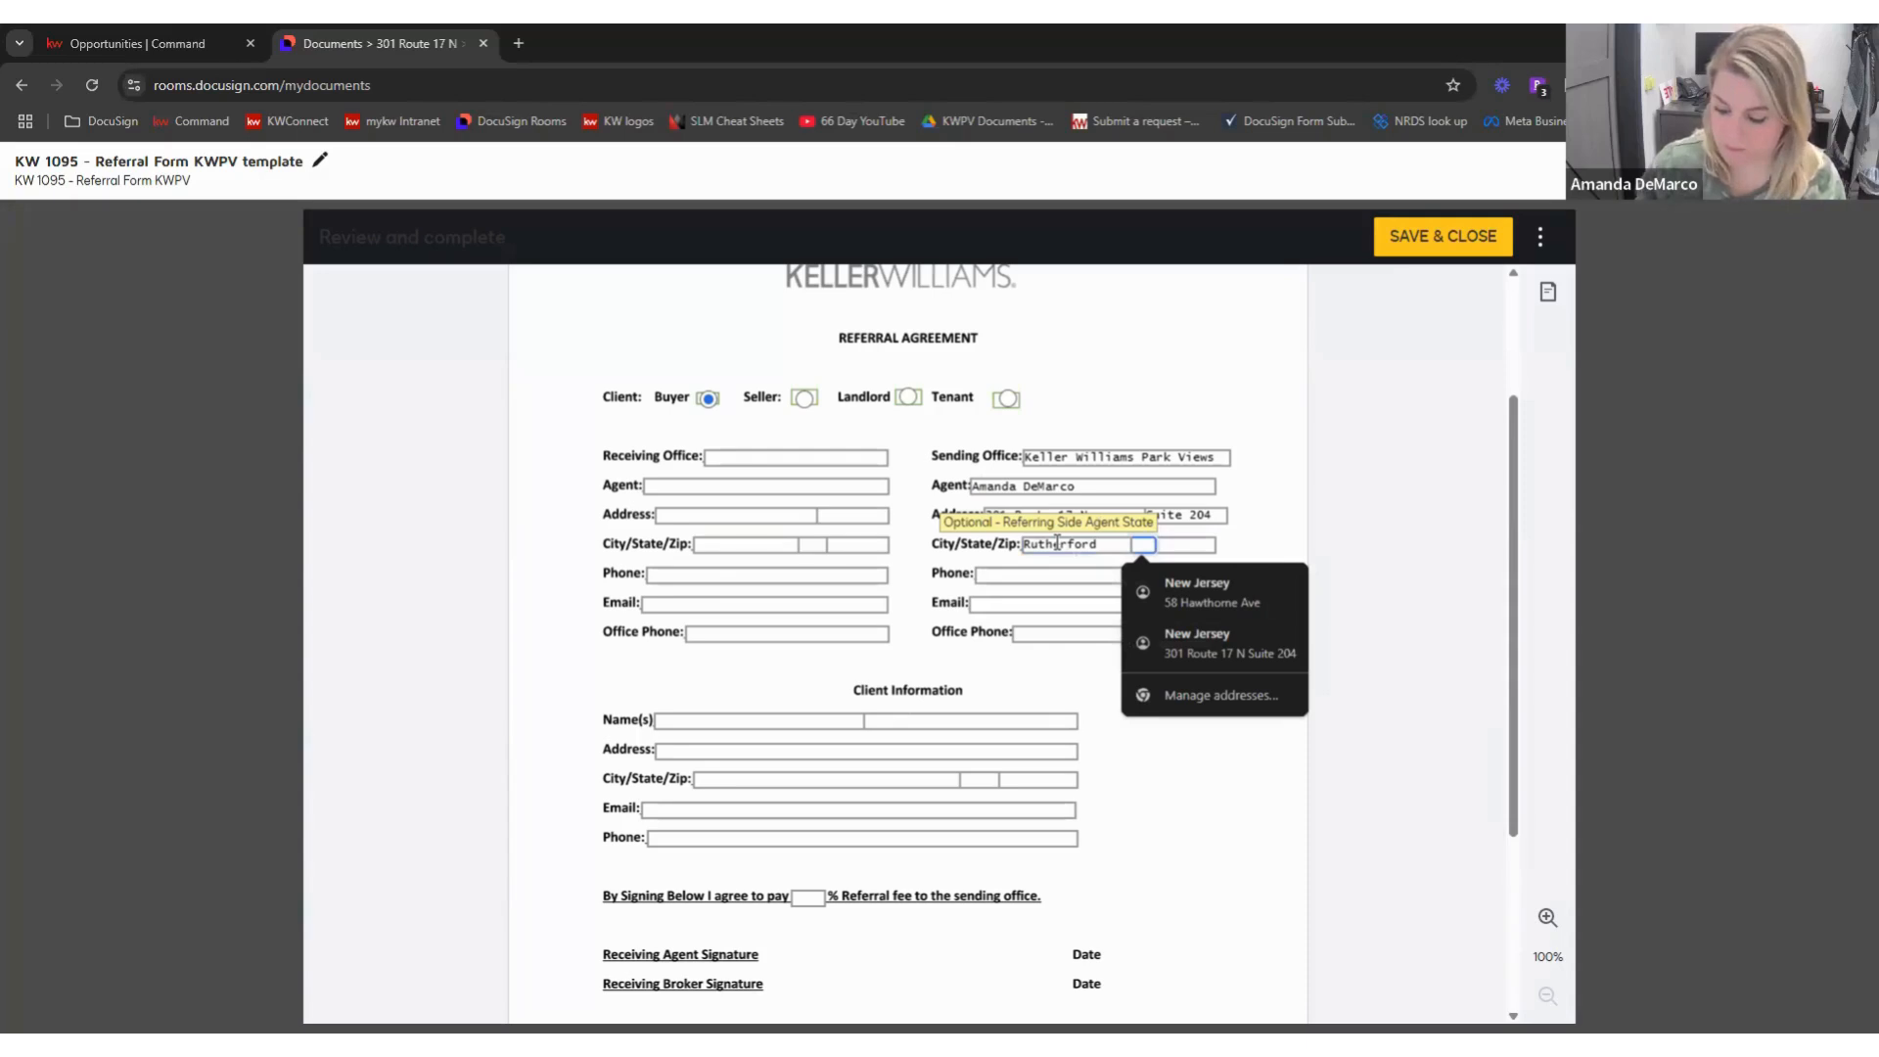
type("NJ")
key("Tab")
type("07070")
left_click(1146, 725)
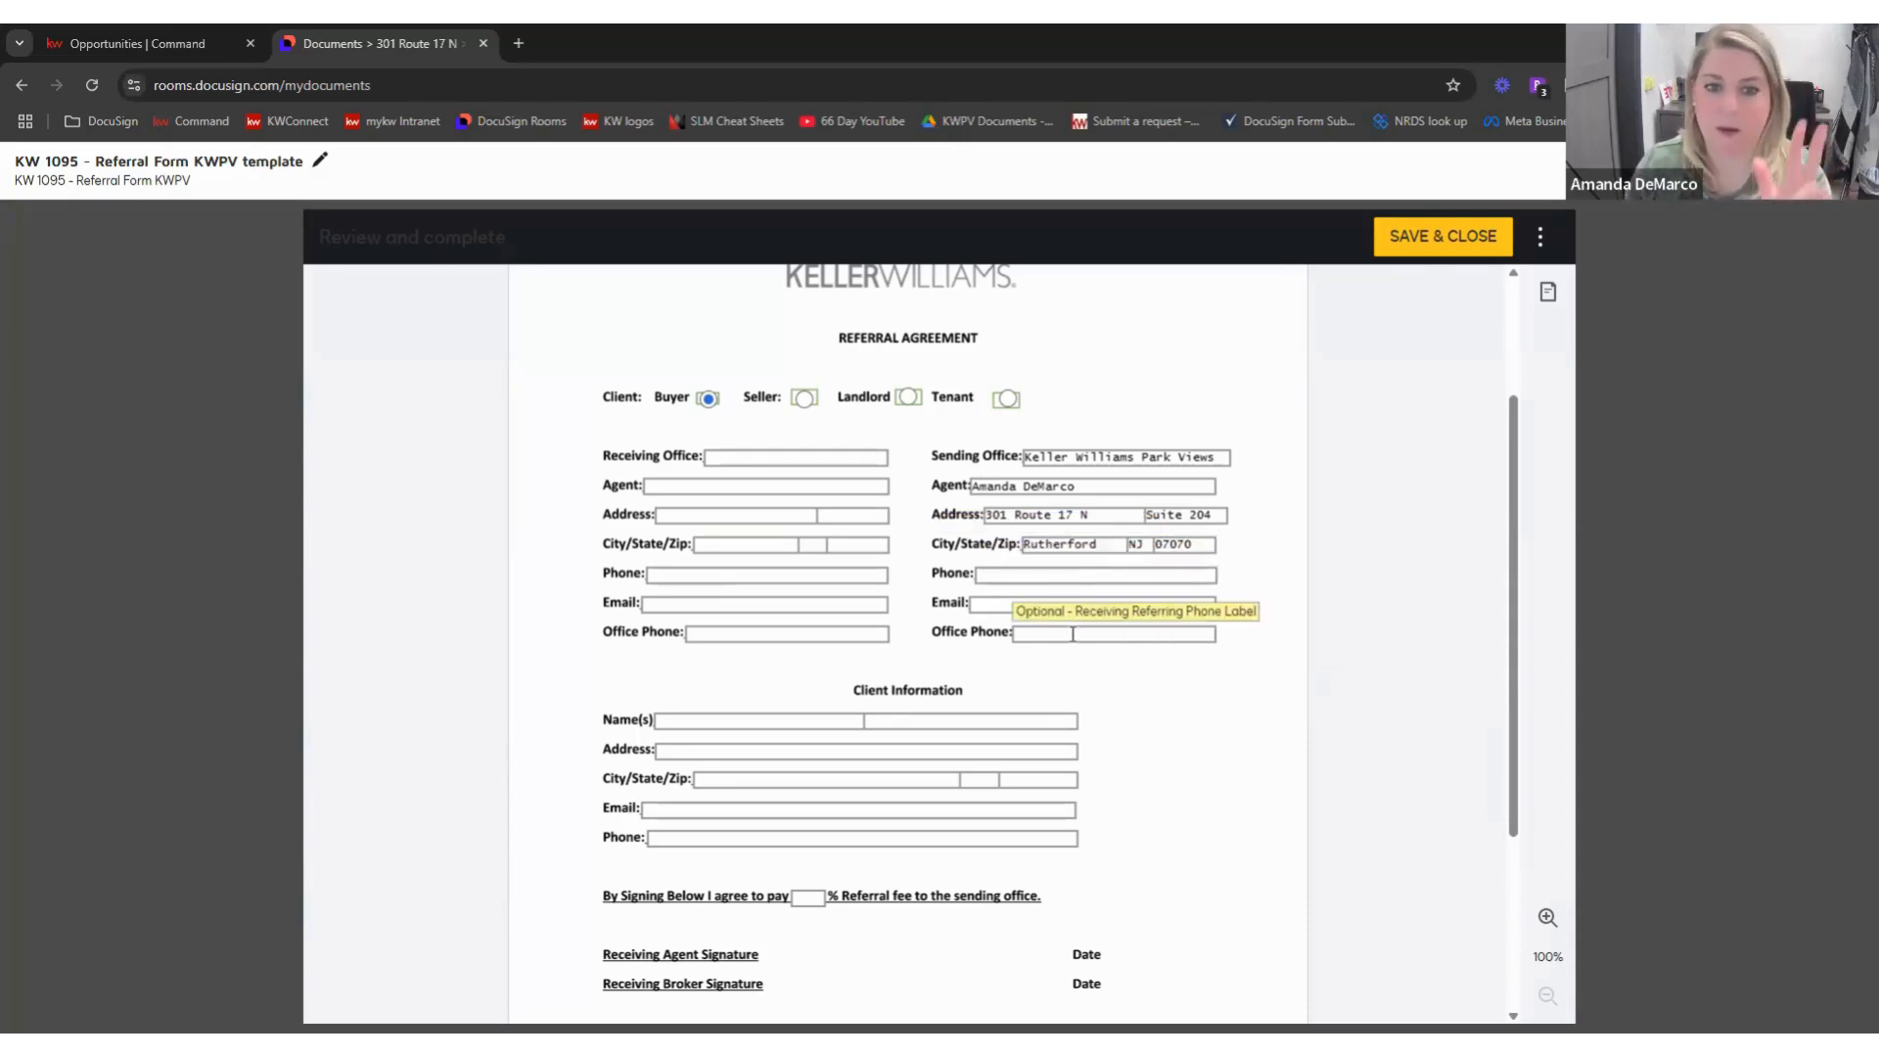
- Enter a 25% referral fee
scroll(1151, 662, "down", 1)
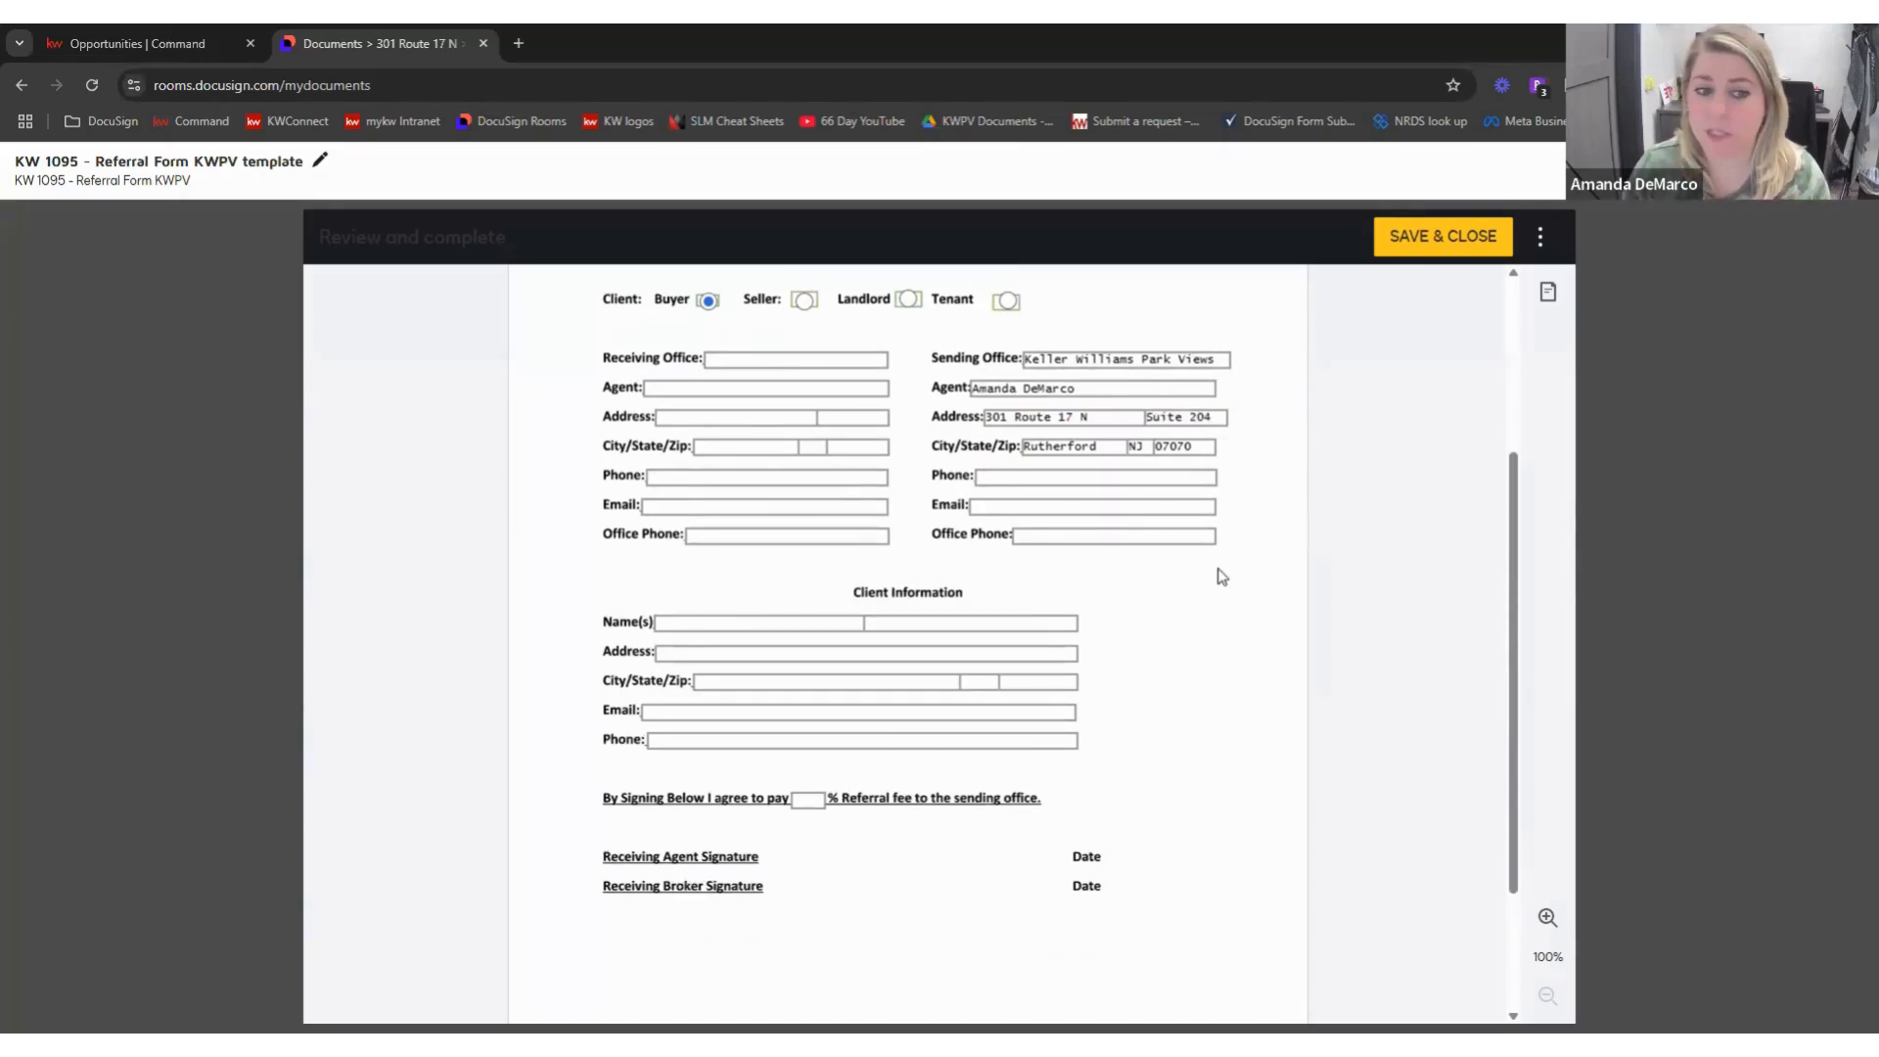
scroll(1218, 576, "down", 3)
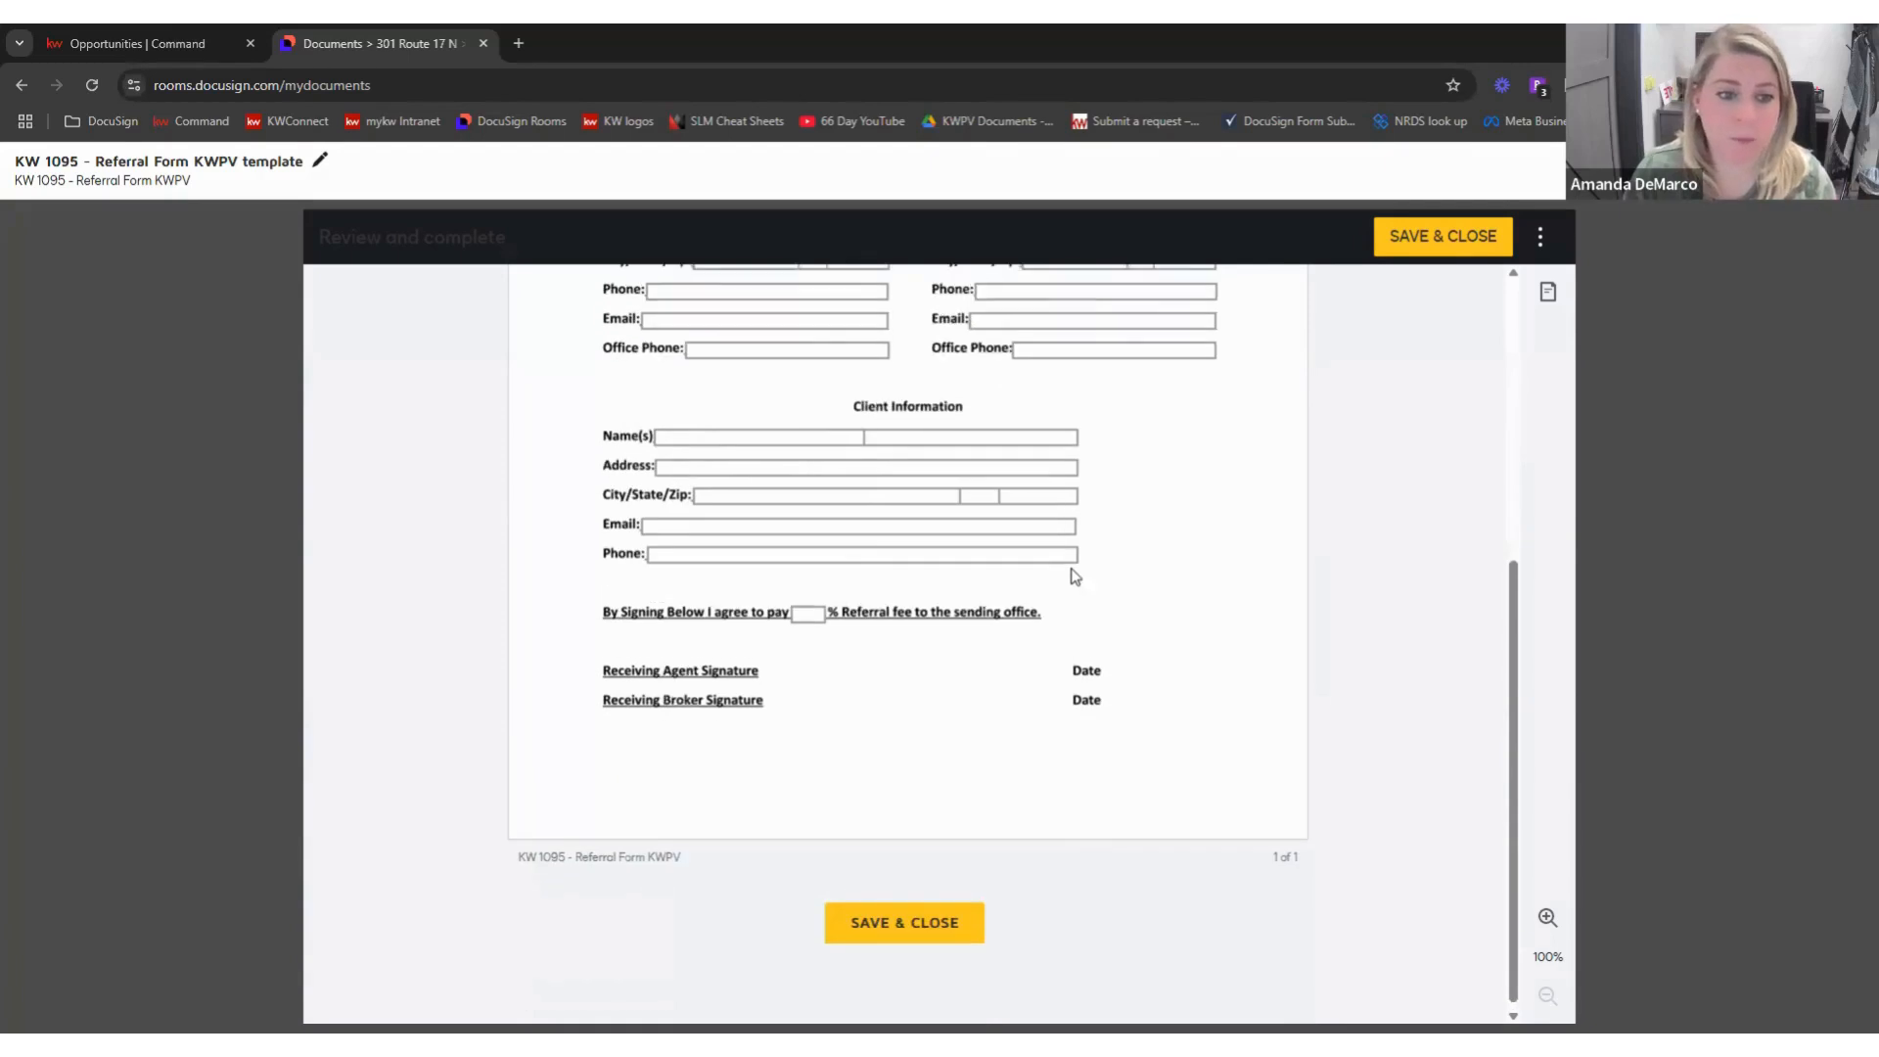
scroll(1071, 567, "up", 3)
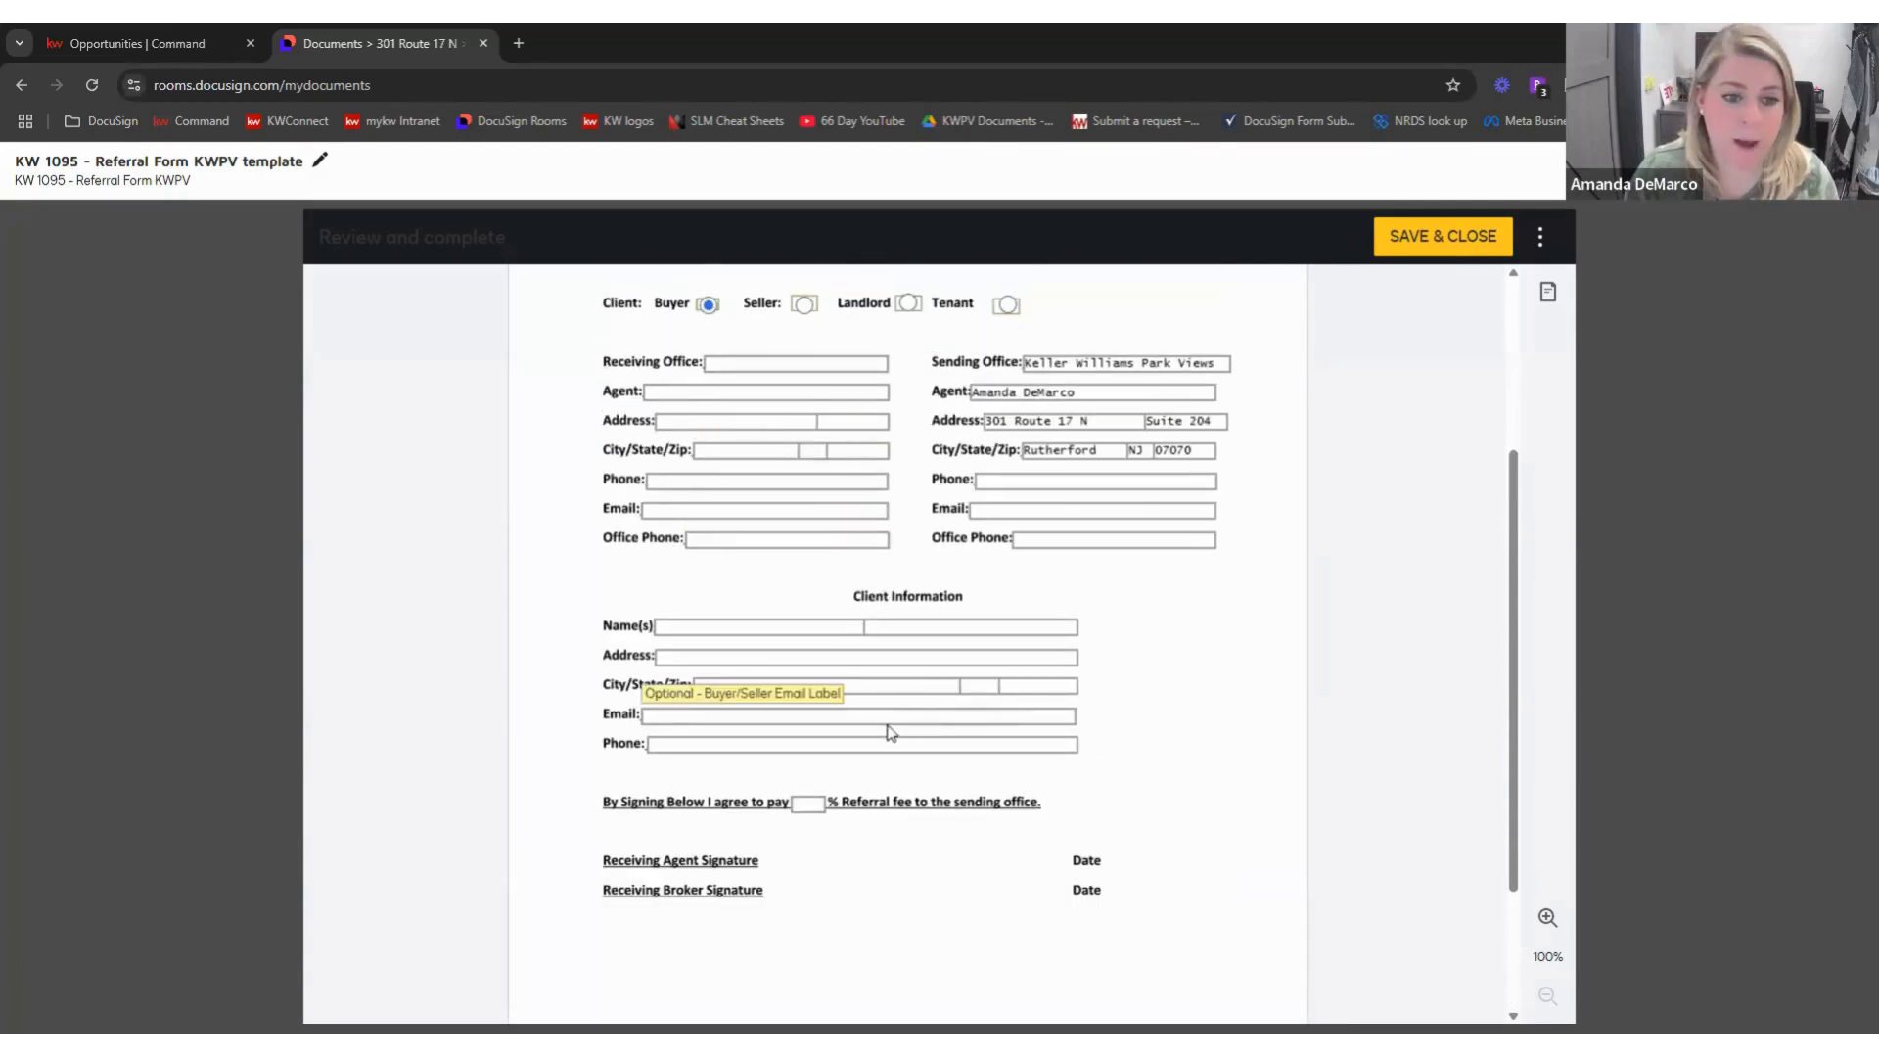
scroll(890, 729, "down", 1)
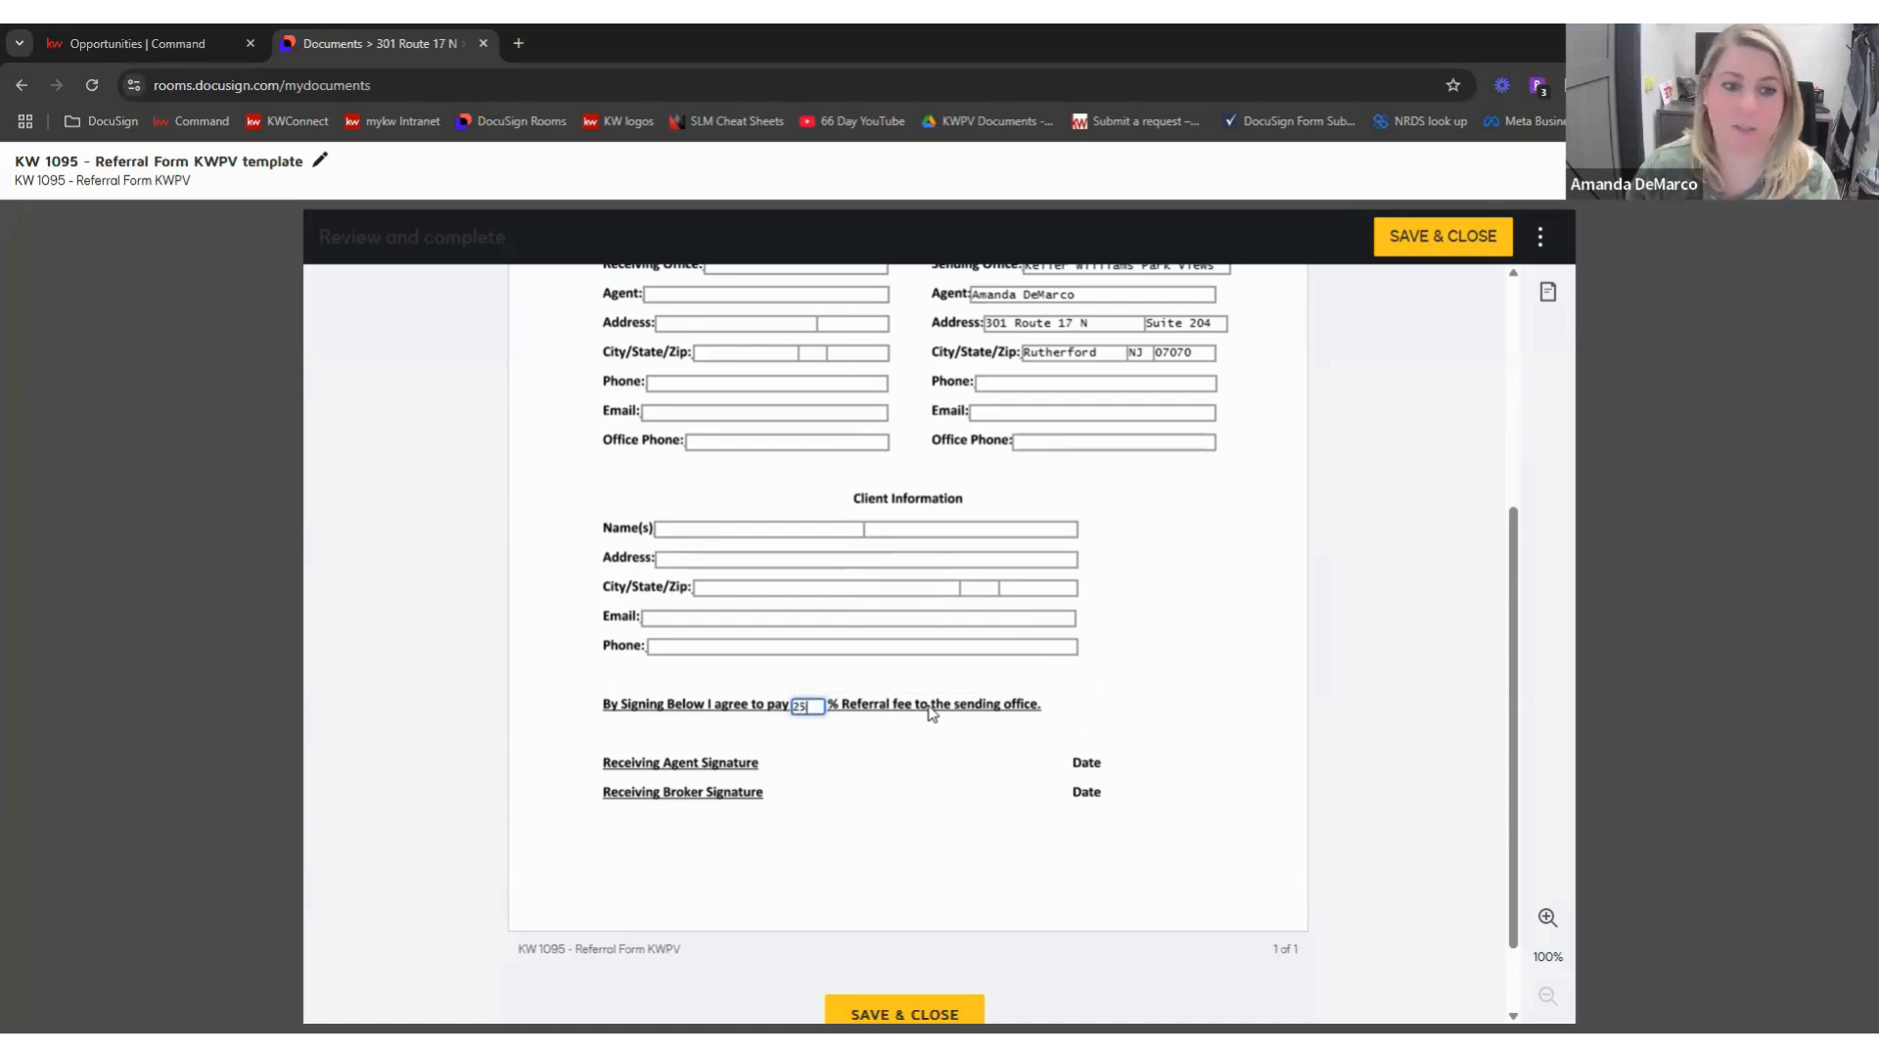
left_click(1172, 672)
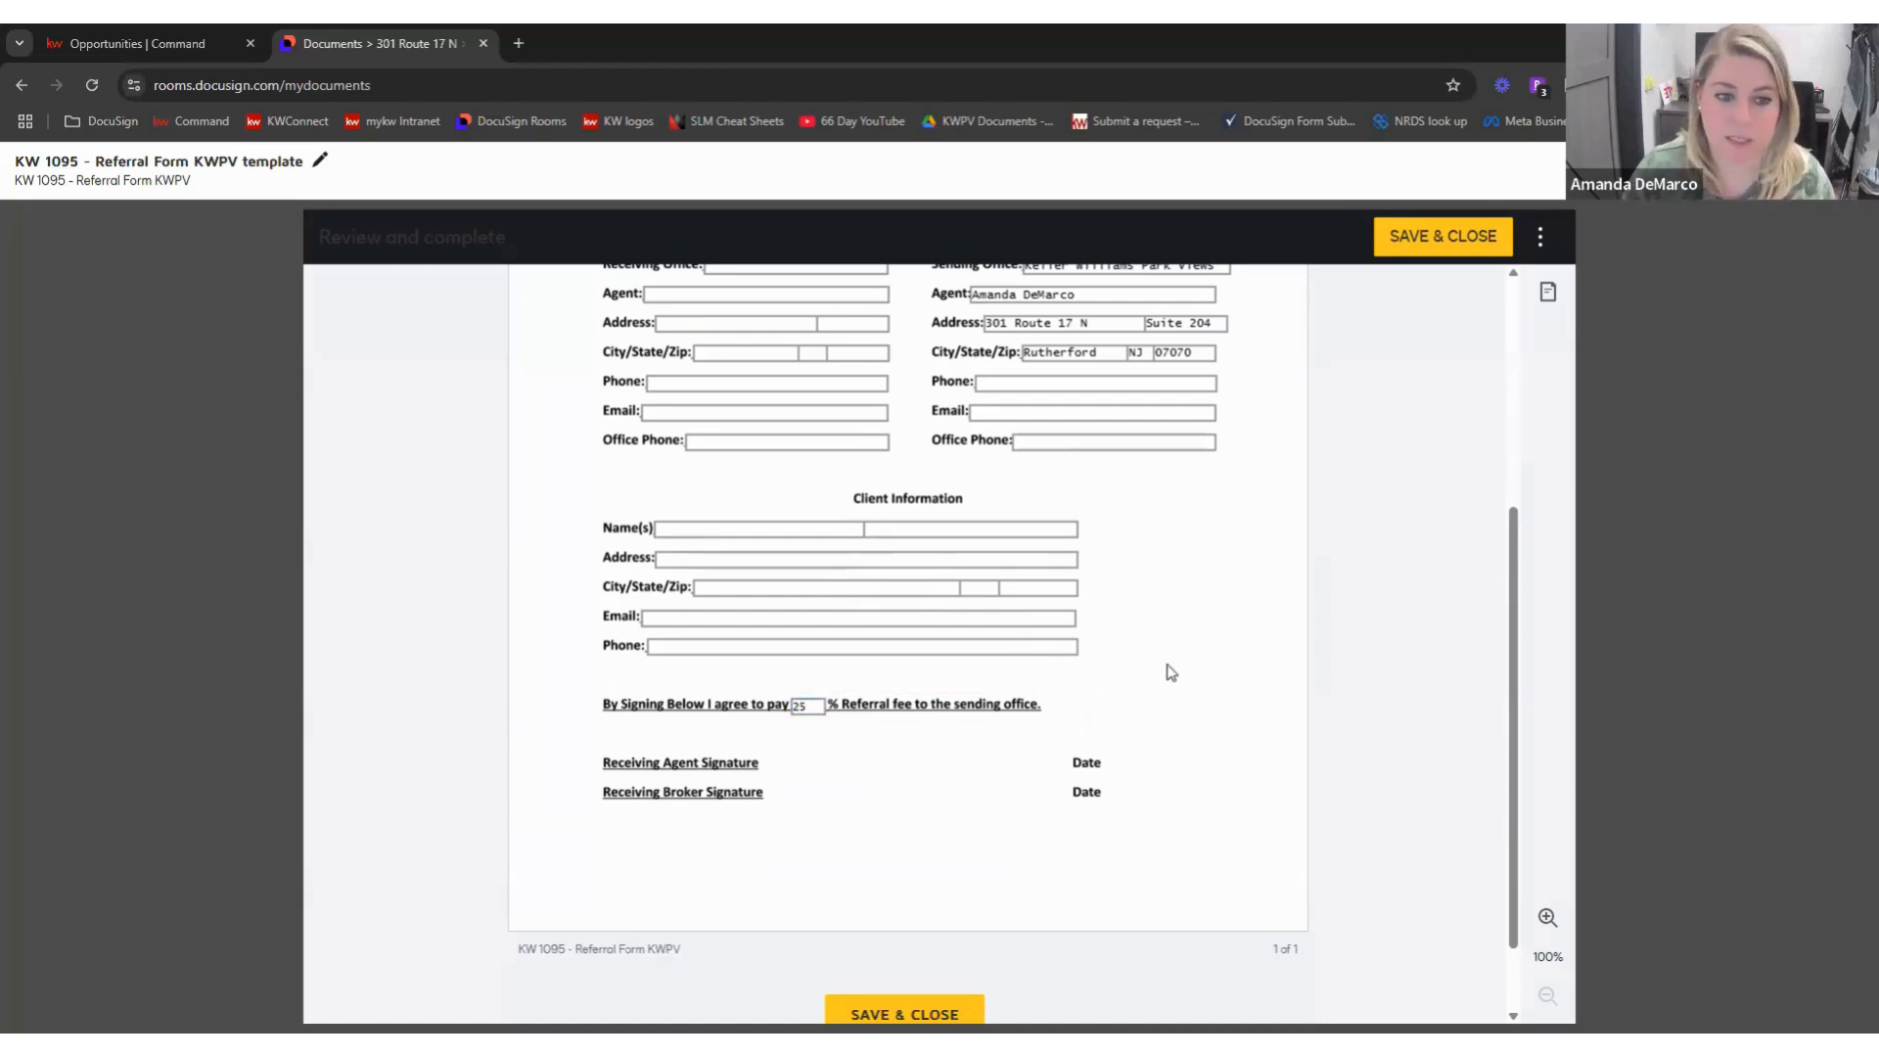
scroll(1090, 671, "down", 1)
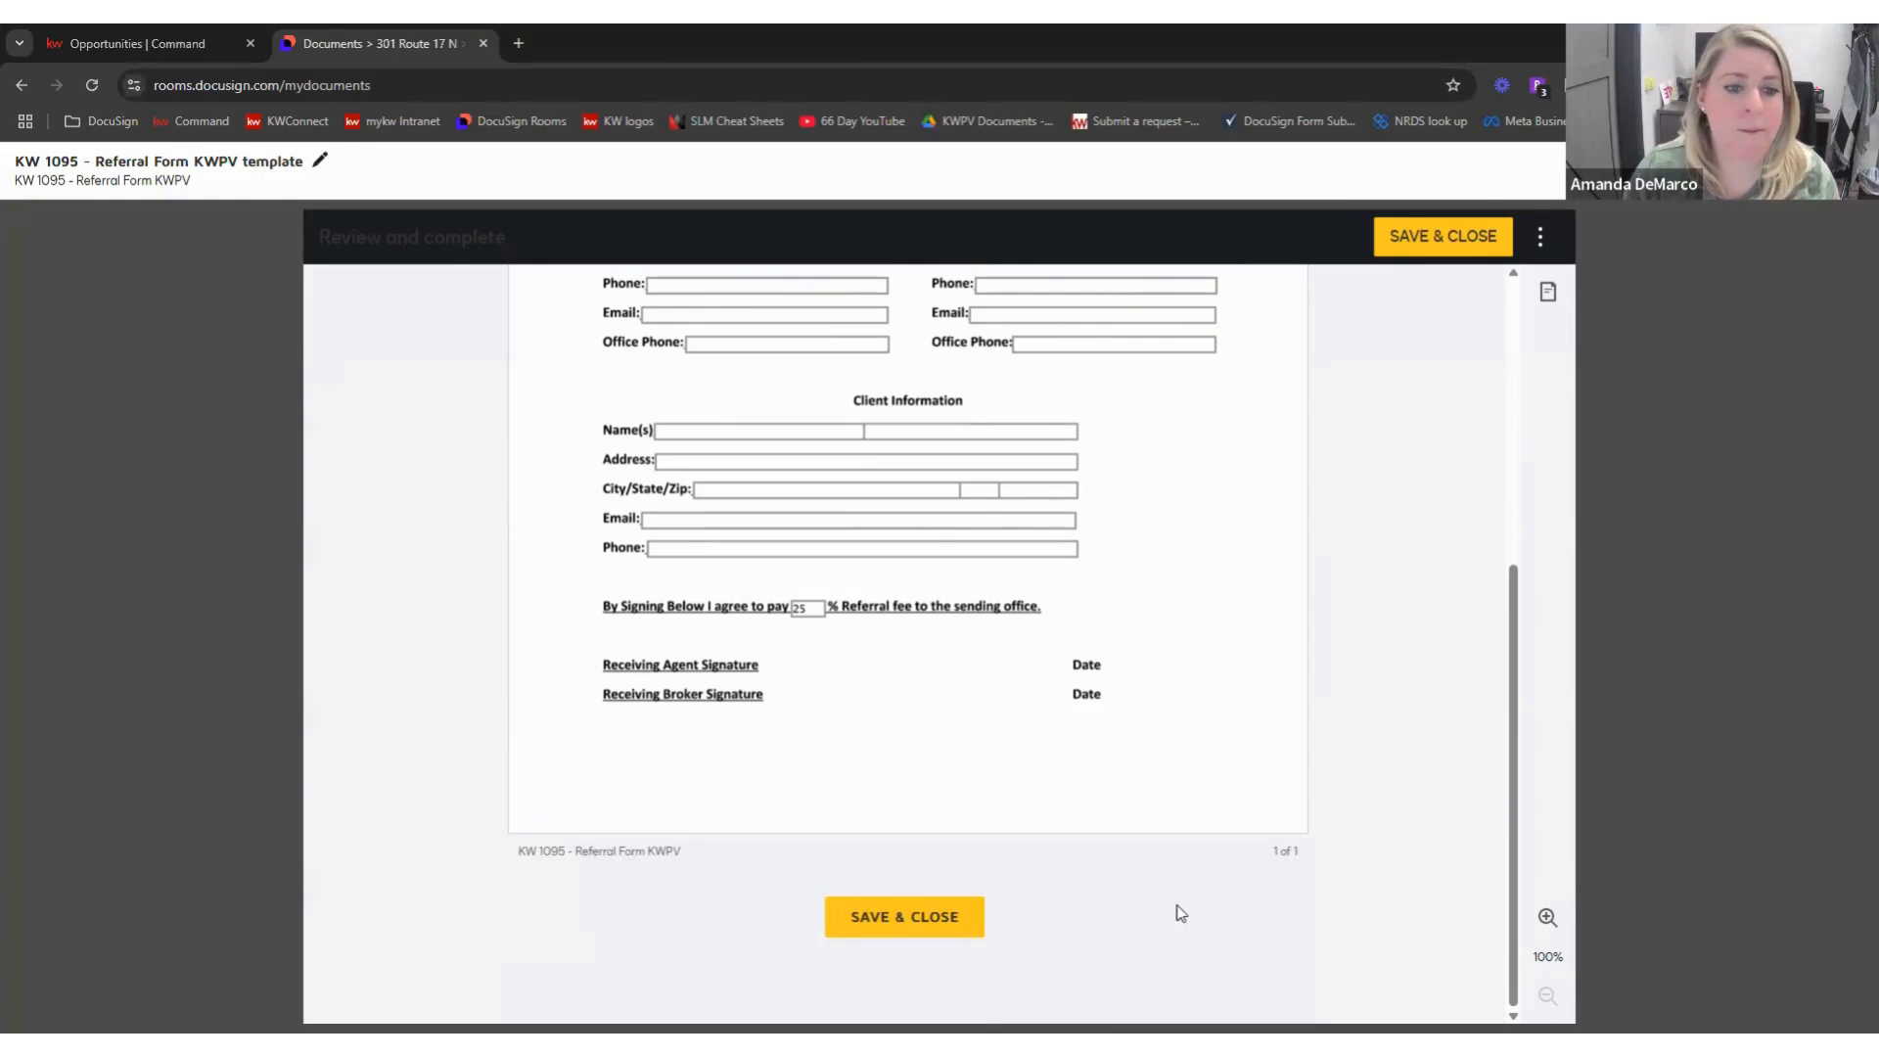
scroll(1121, 642, "up", 4)
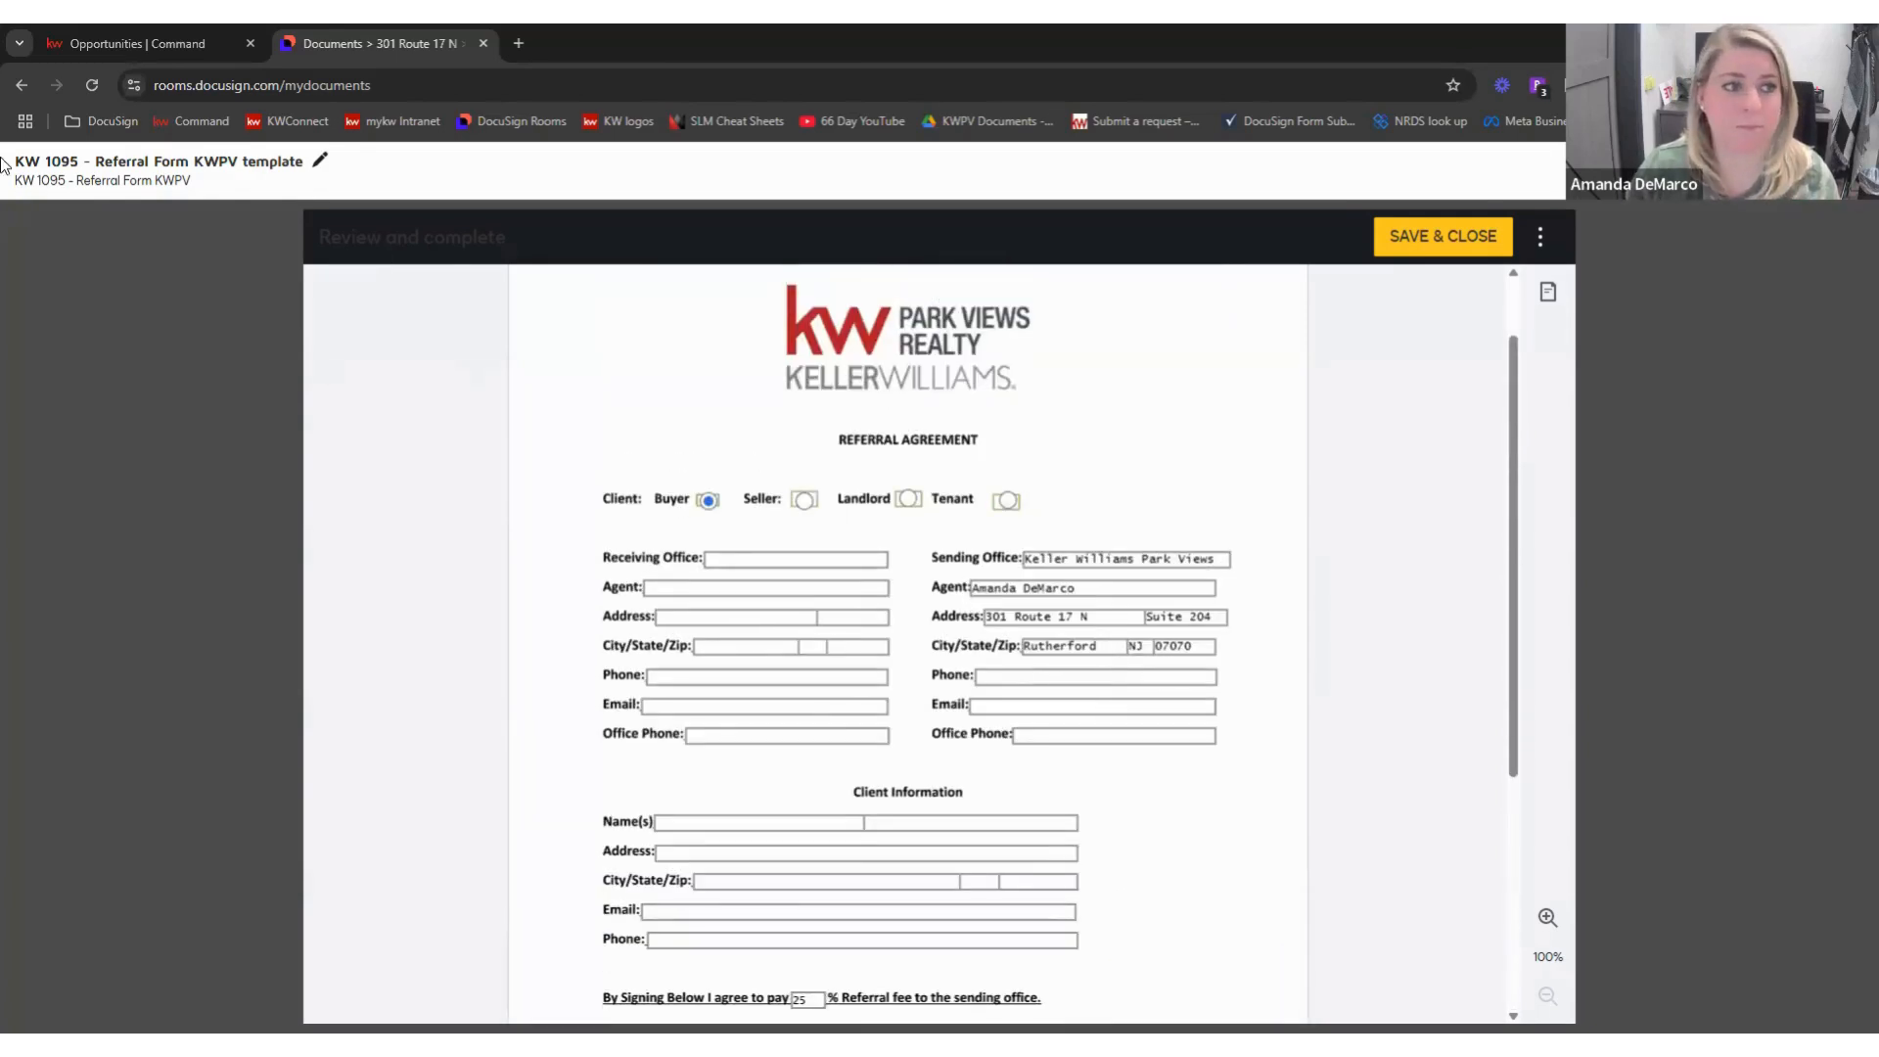
- Retitle the template 'KW 1095 - Referral Form KWPV BUYER template' and save and close it
left_click(319, 160)
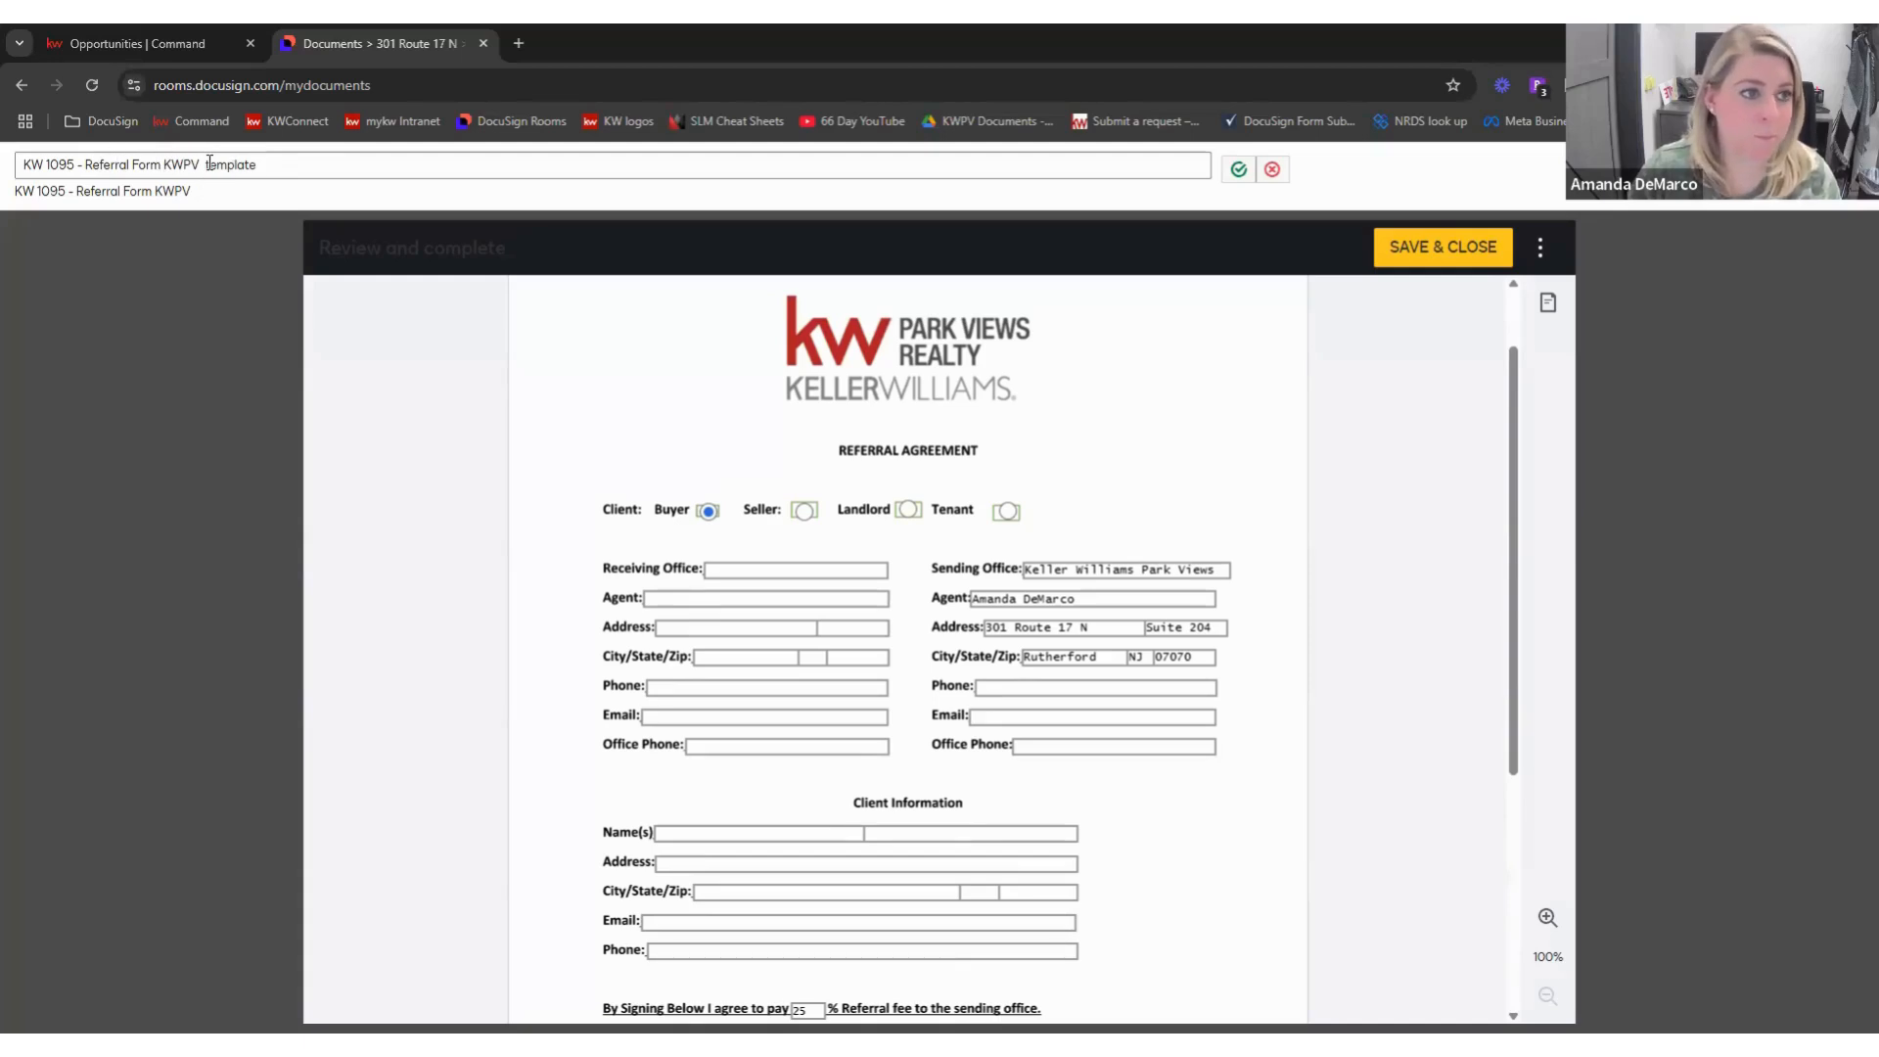
left_click(256, 162)
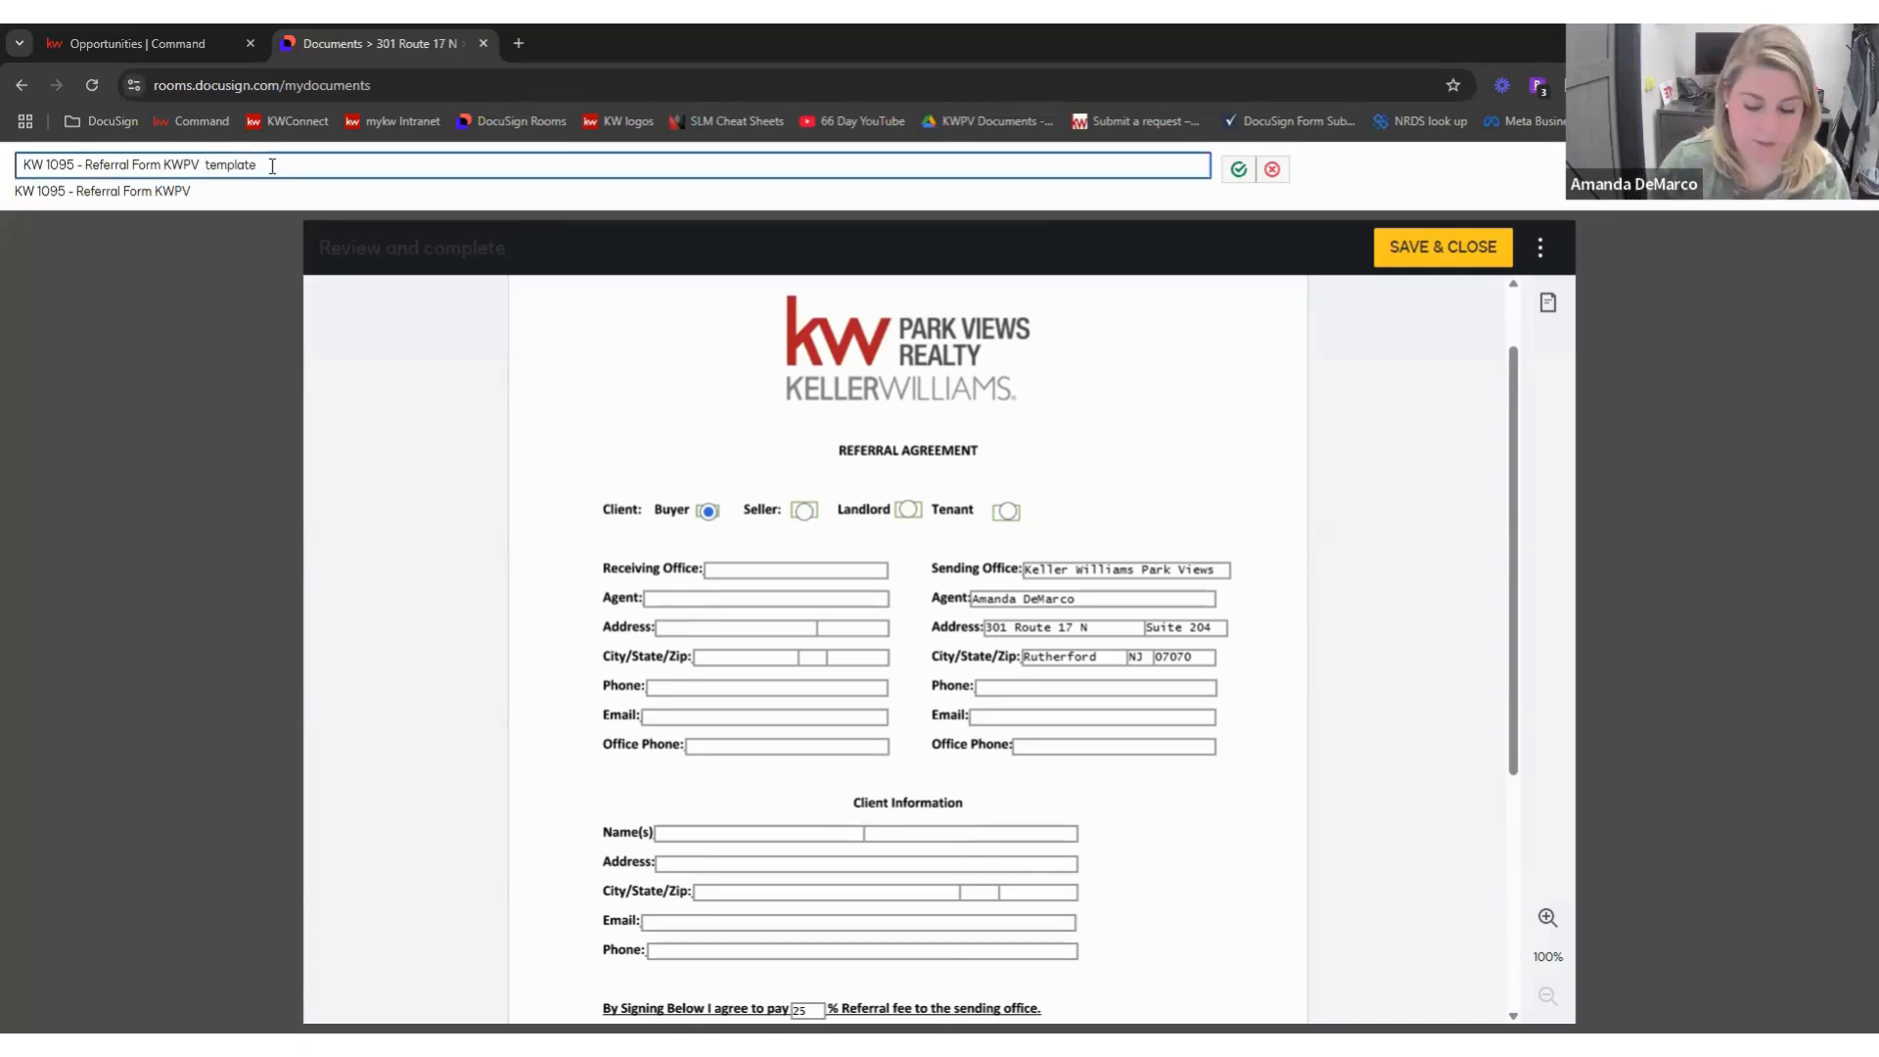
type("BUYER")
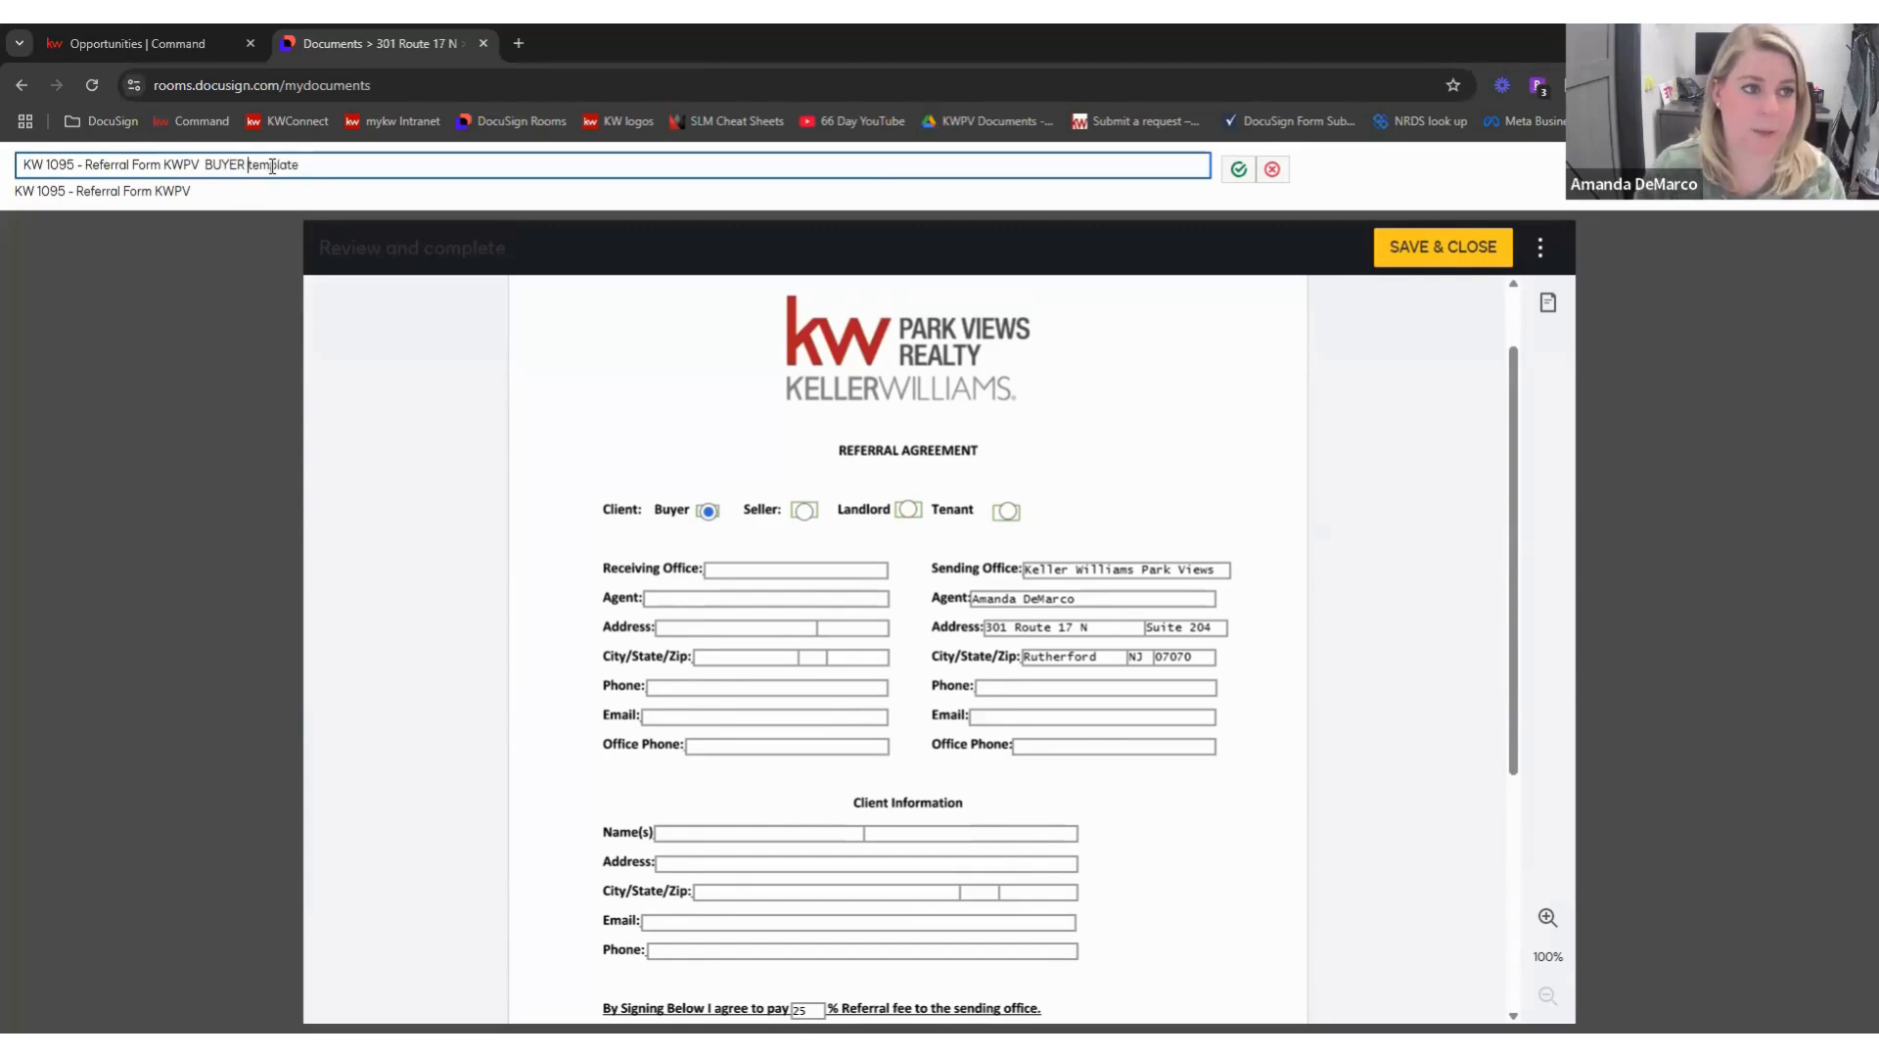
left_click(1238, 169)
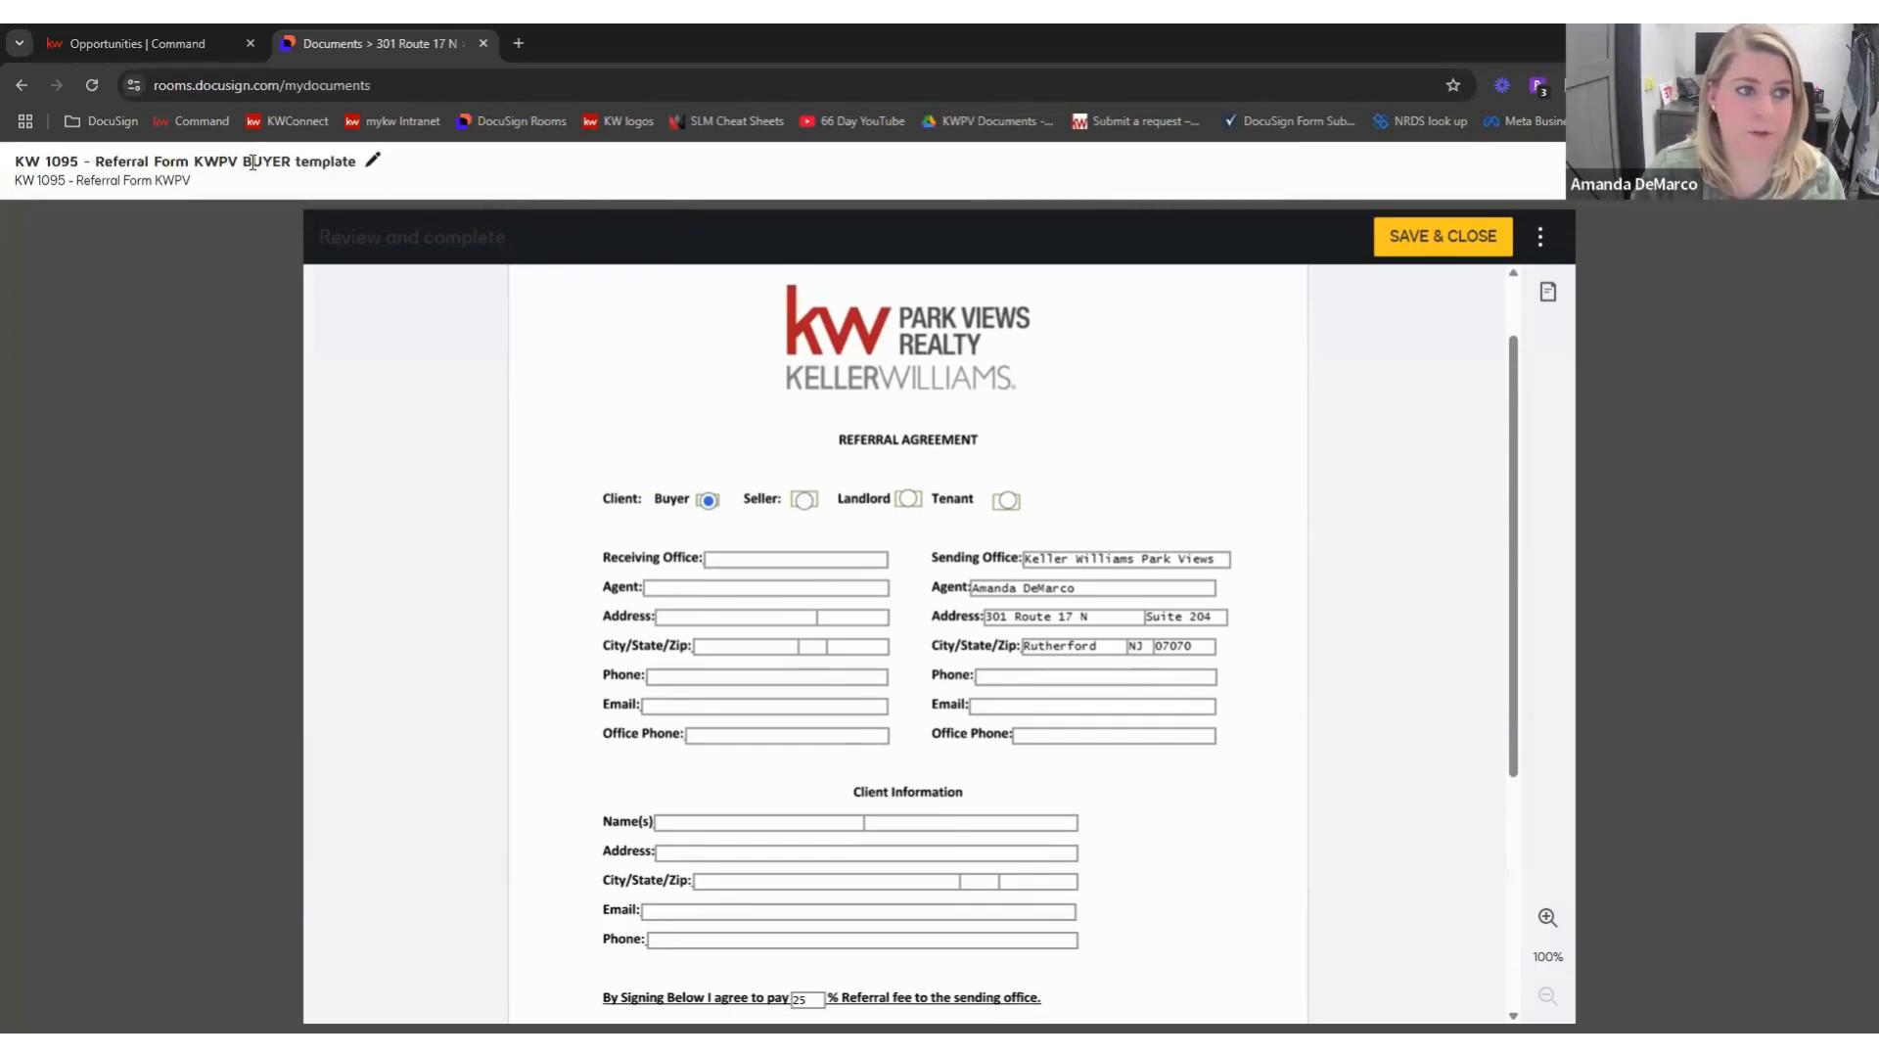
left_click(1461, 244)
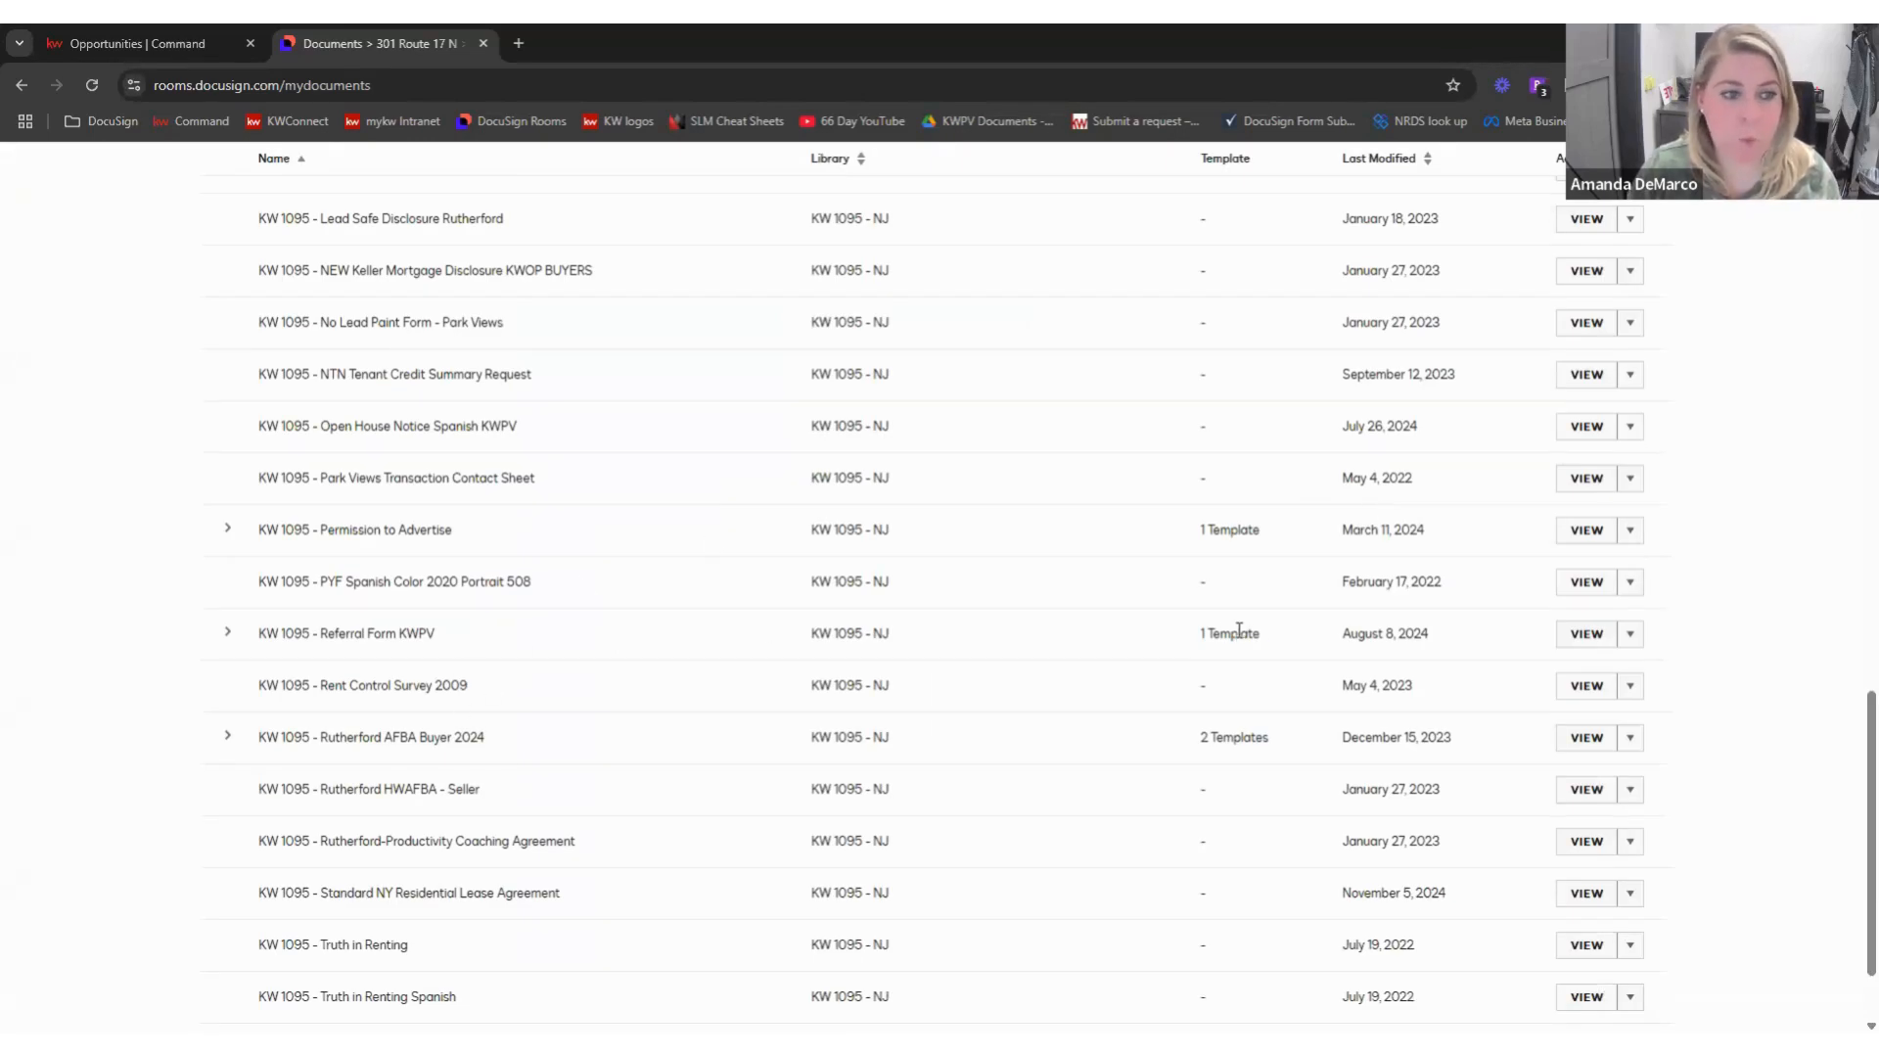
- Create another Referral Form KWPV template as a Seller form with a 25% referral fee
left_click(1629, 636)
left_click(1618, 673)
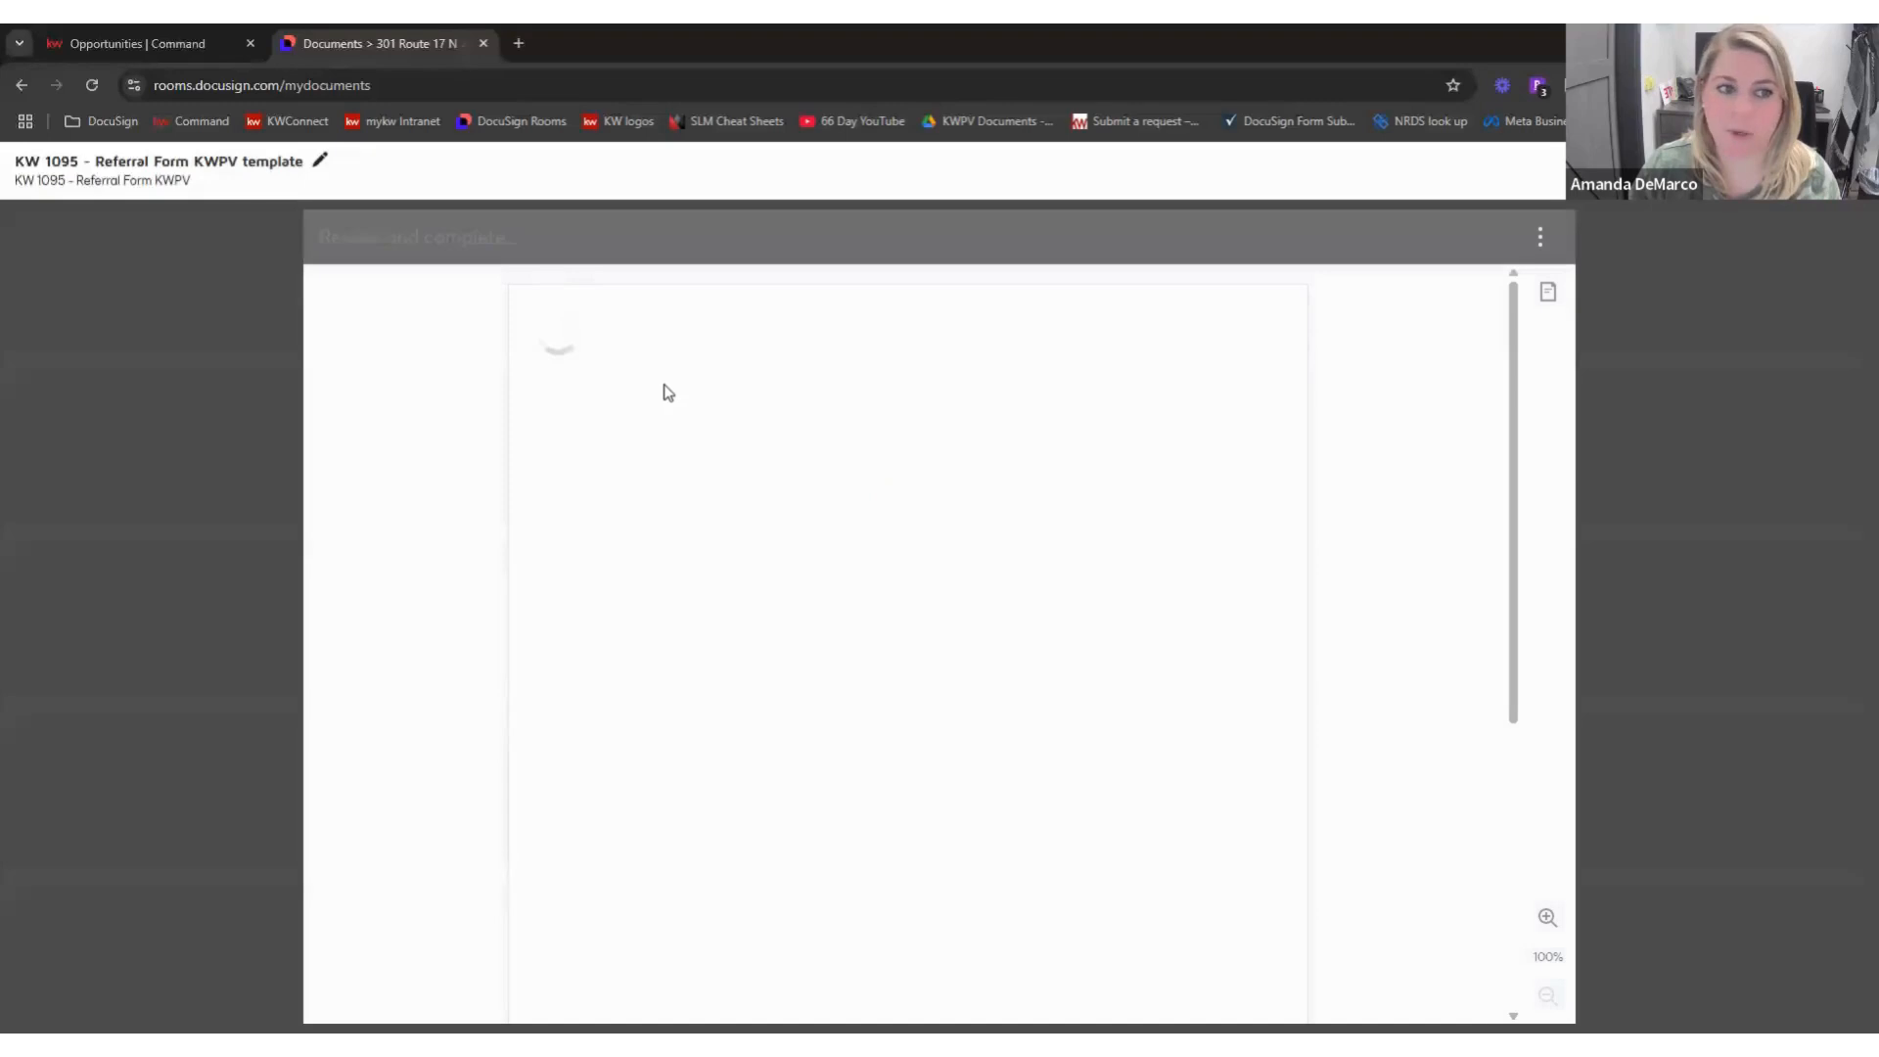
left_click(804, 594)
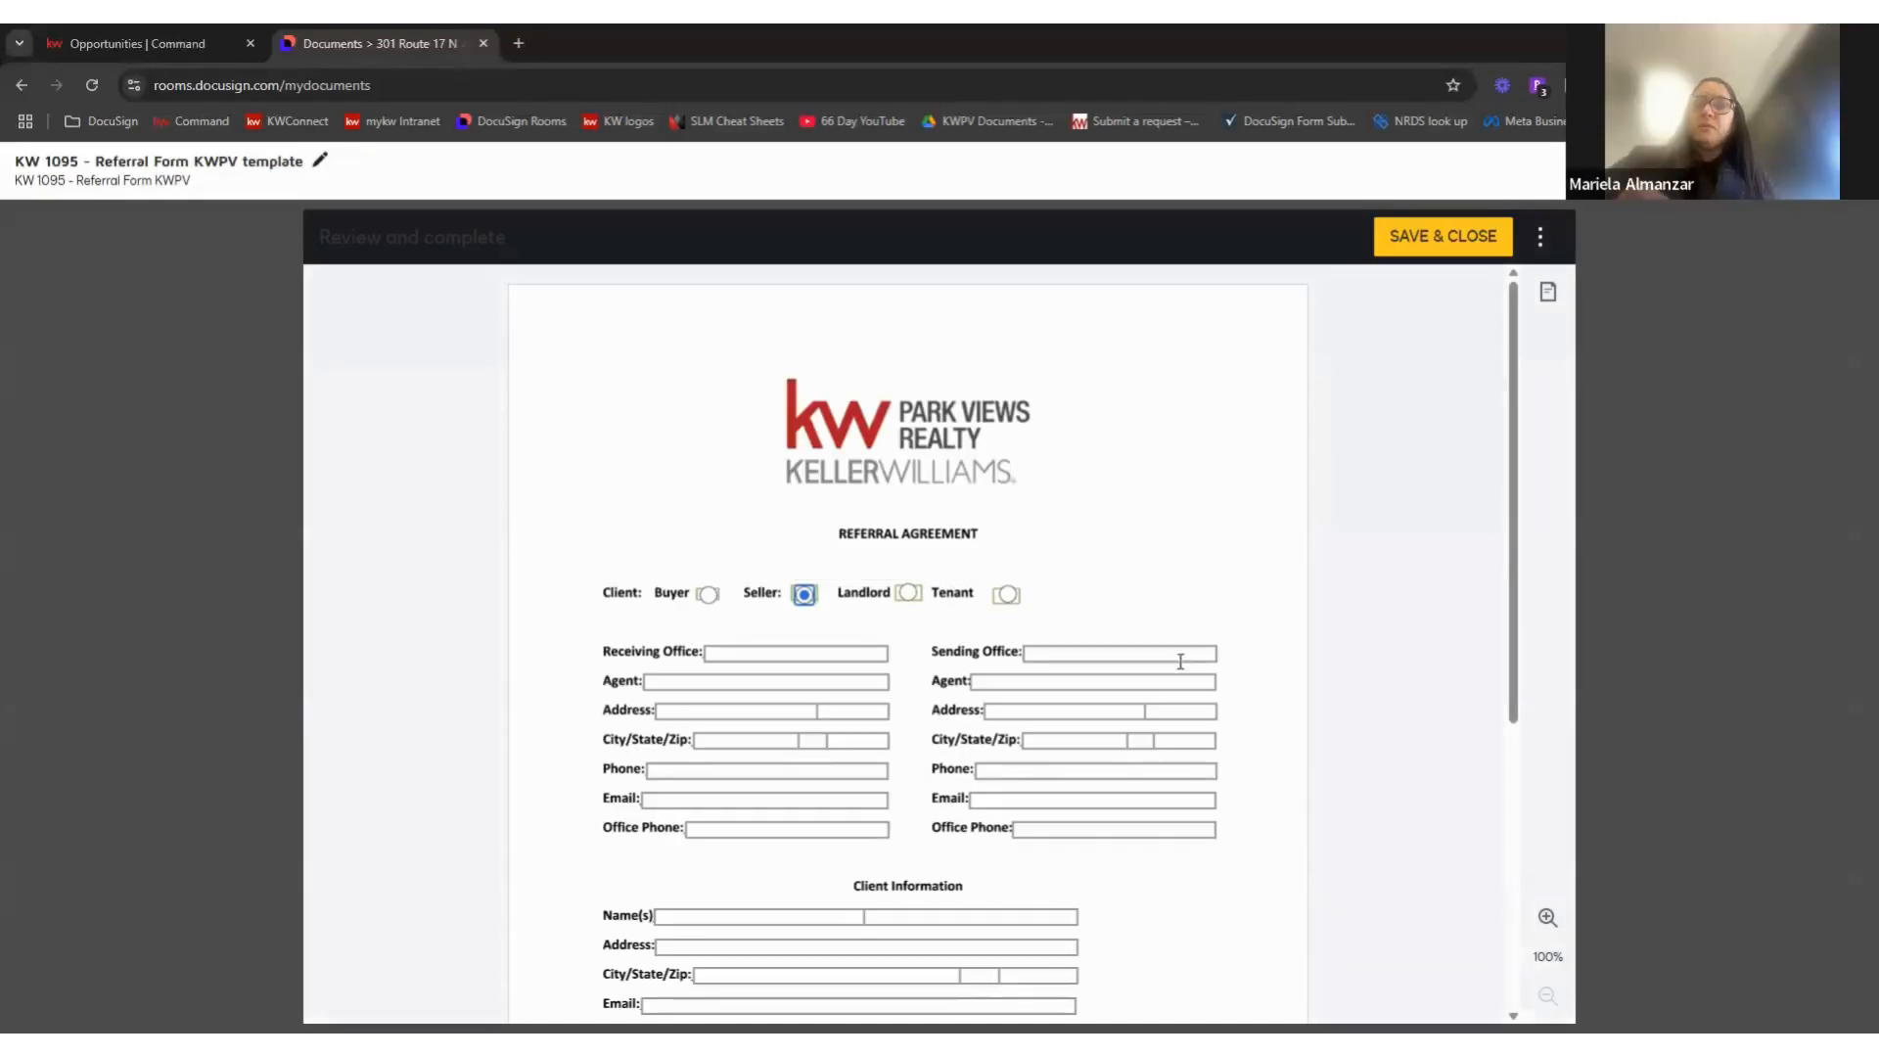
scroll(1336, 465, "down", 1)
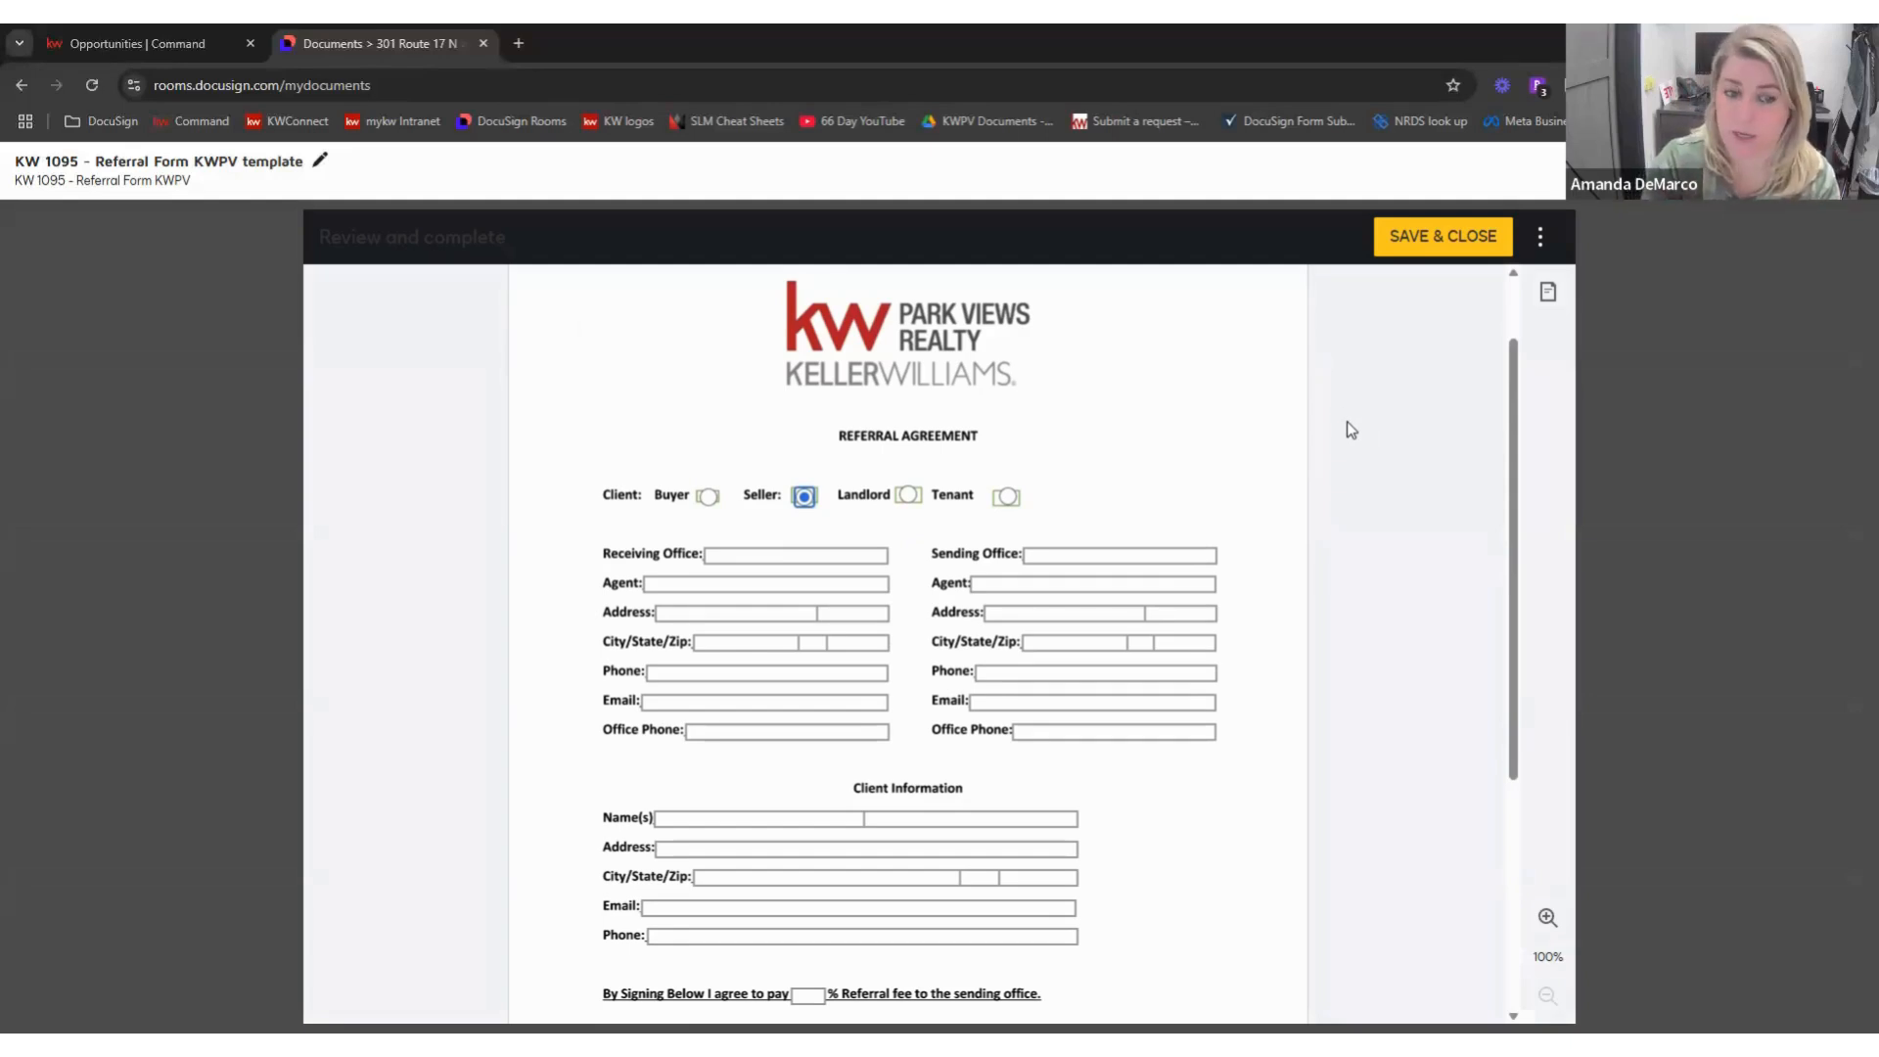
left_click(1100, 560)
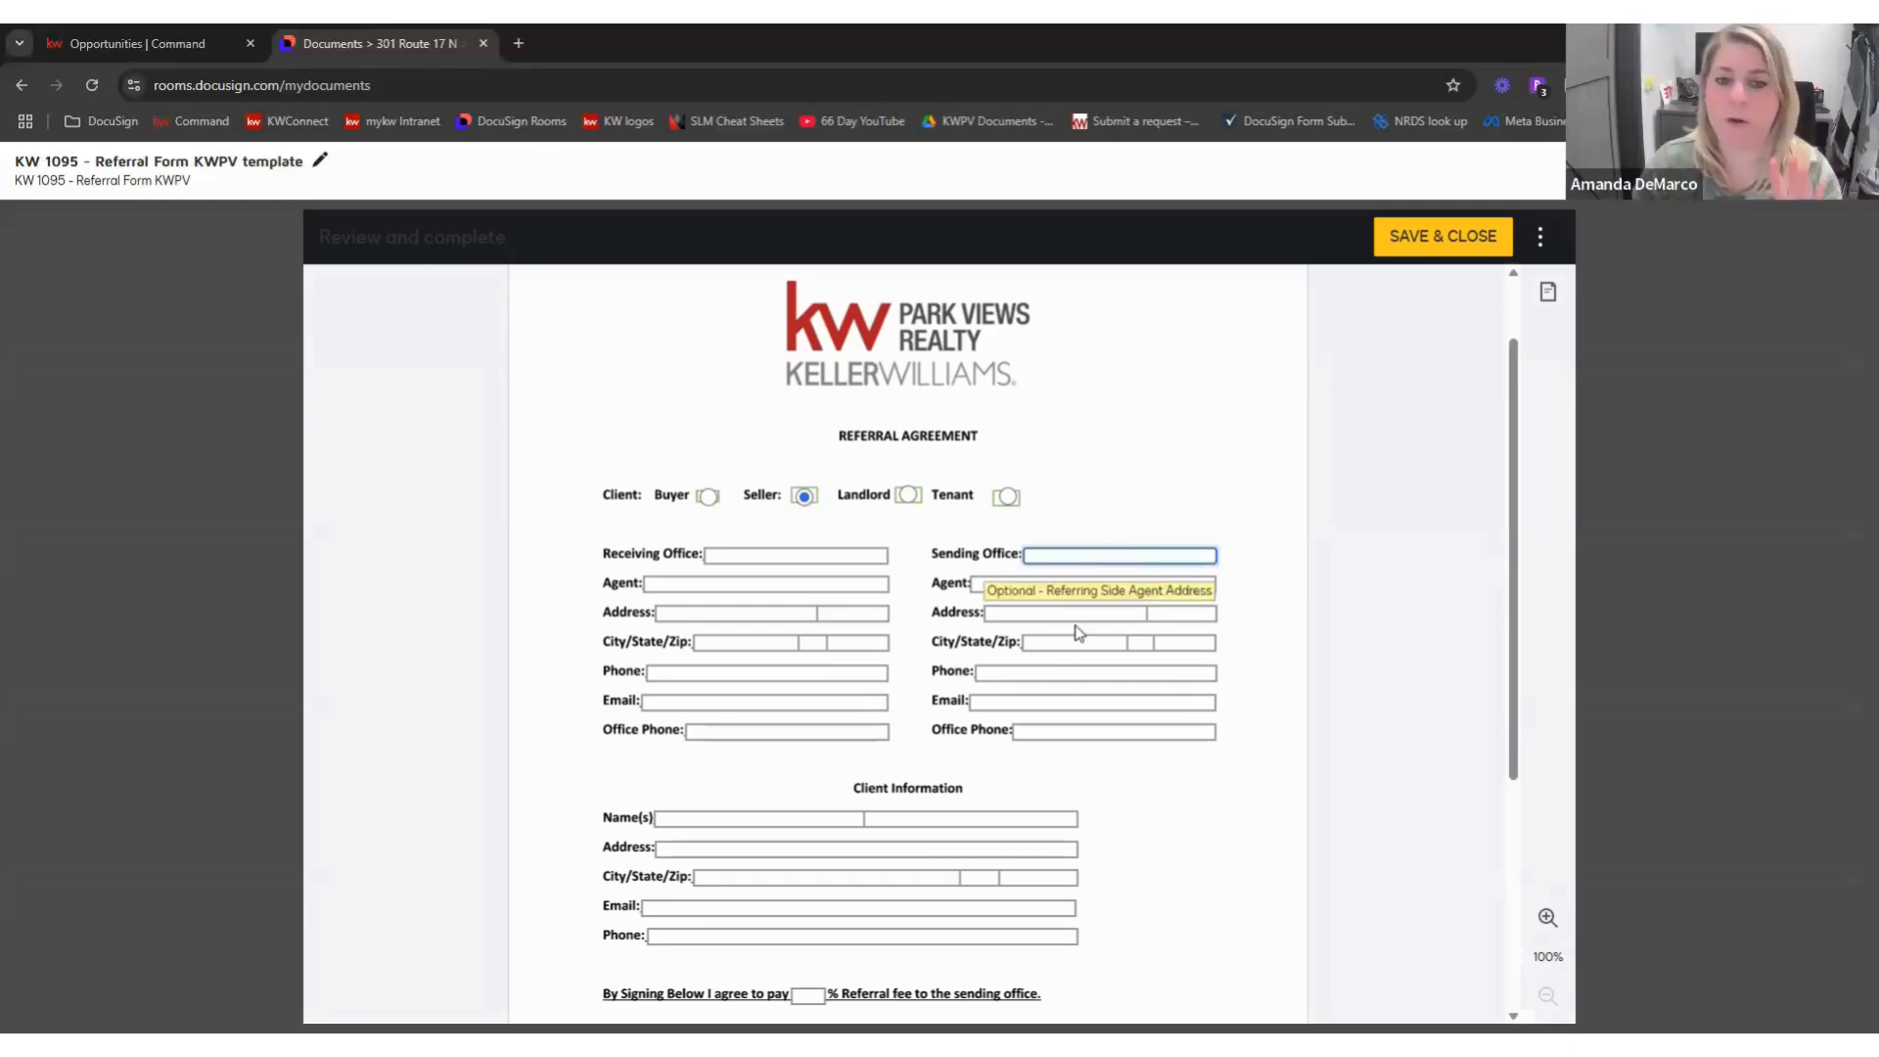
scroll(940, 615, "down", 2)
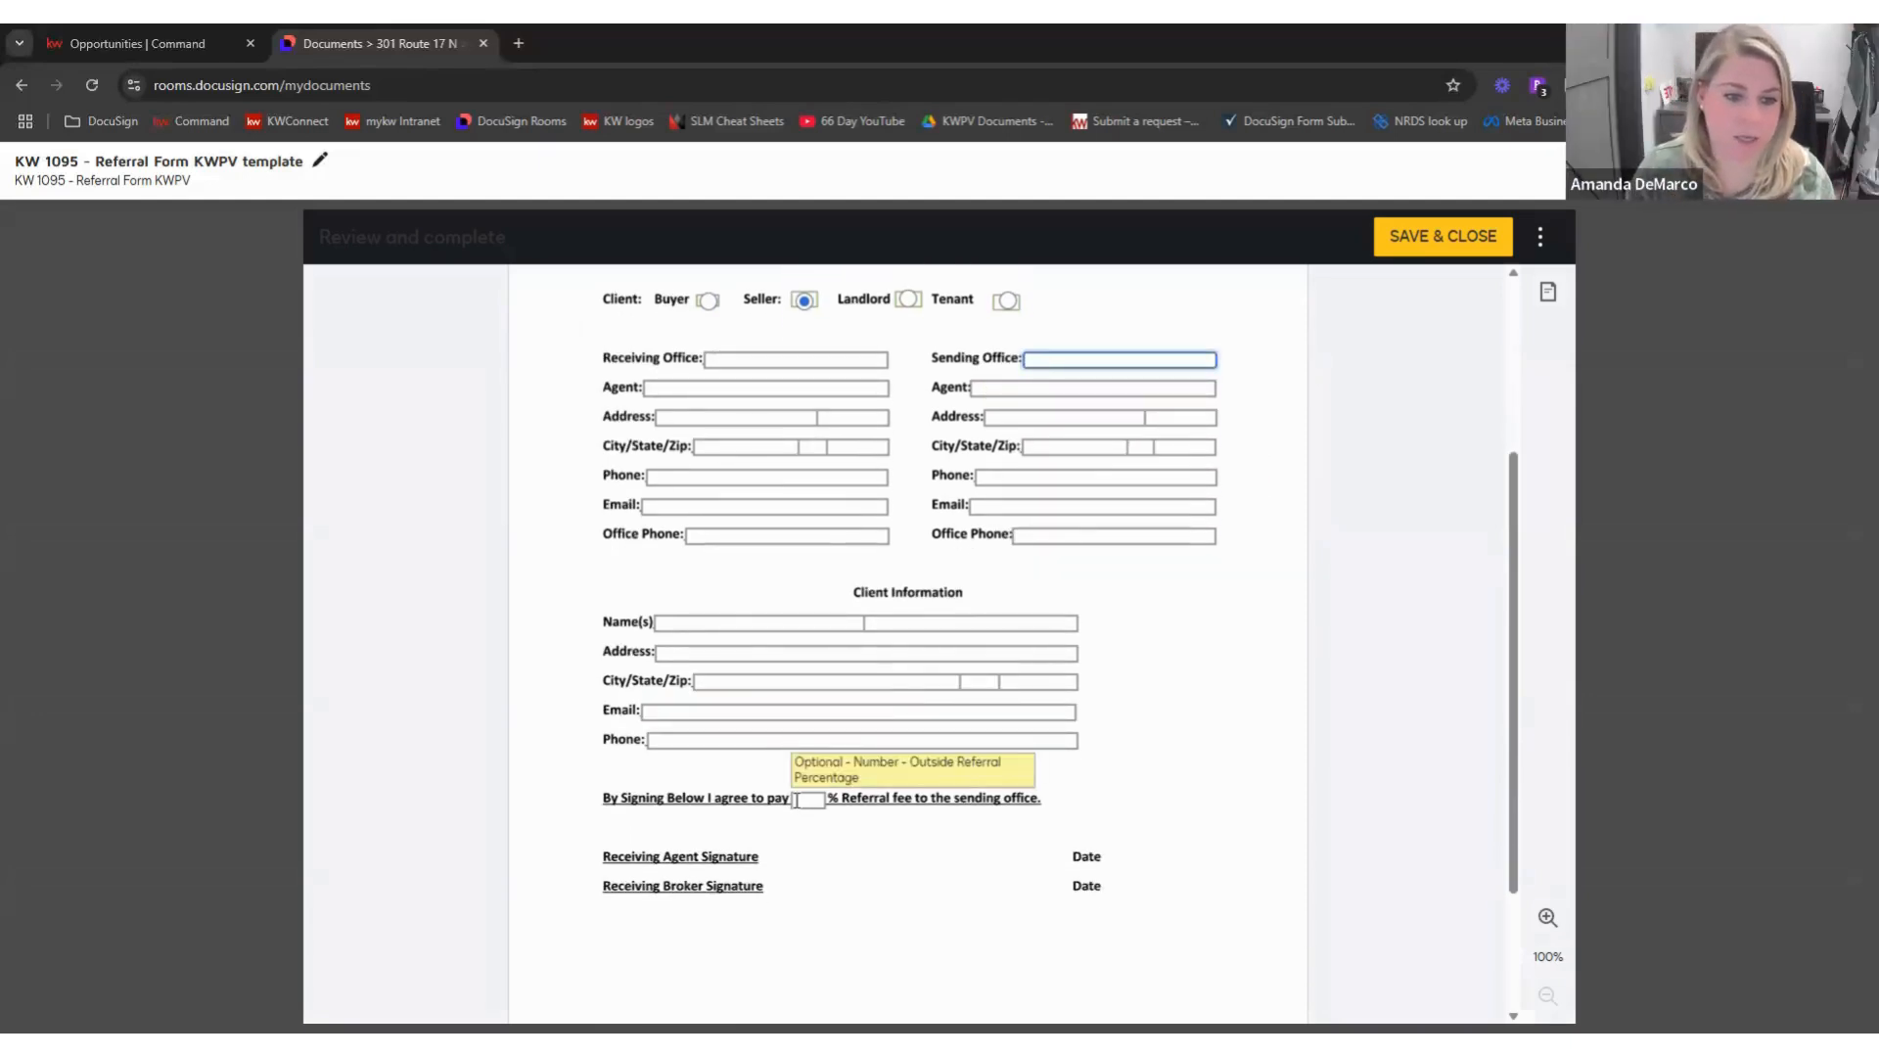
left_click(808, 800)
type("25")
left_click(1377, 519)
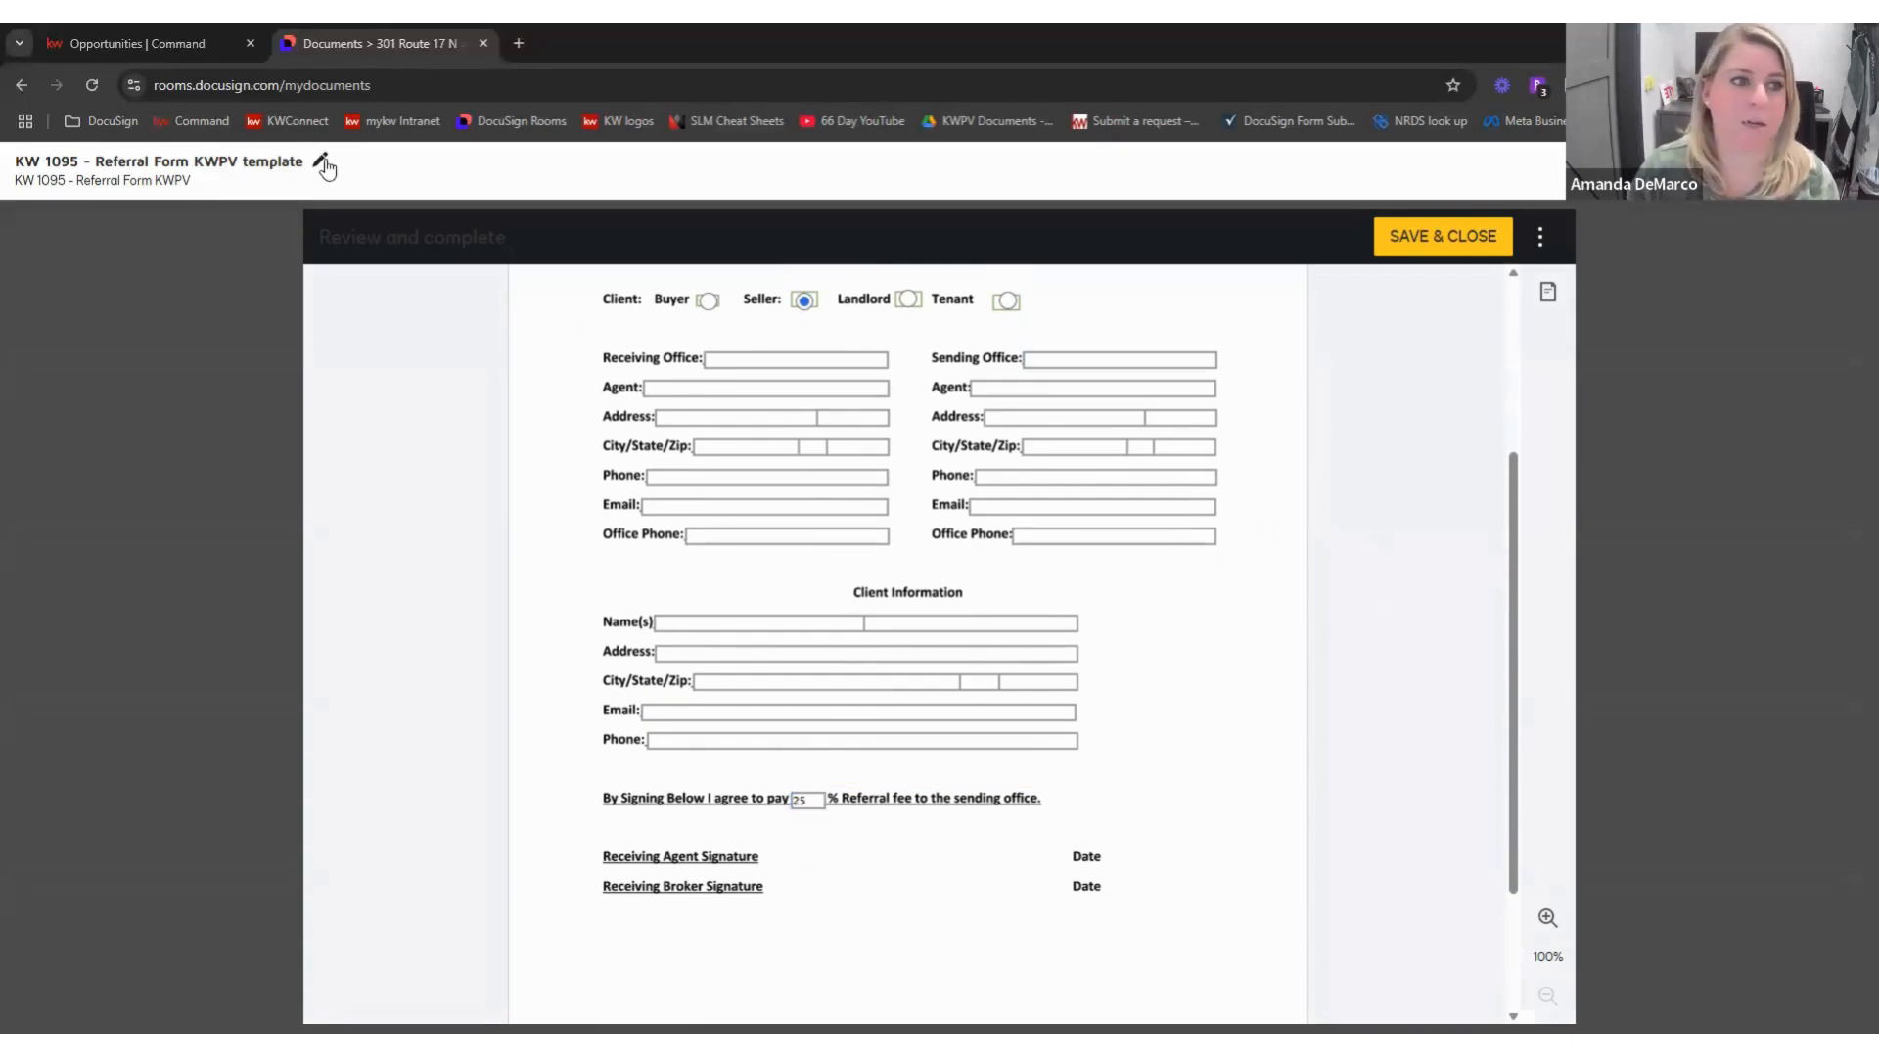
- Retitle it 'KW 1095 - Referral Form KWPV SELLER template' and confirm
left_click(204, 163)
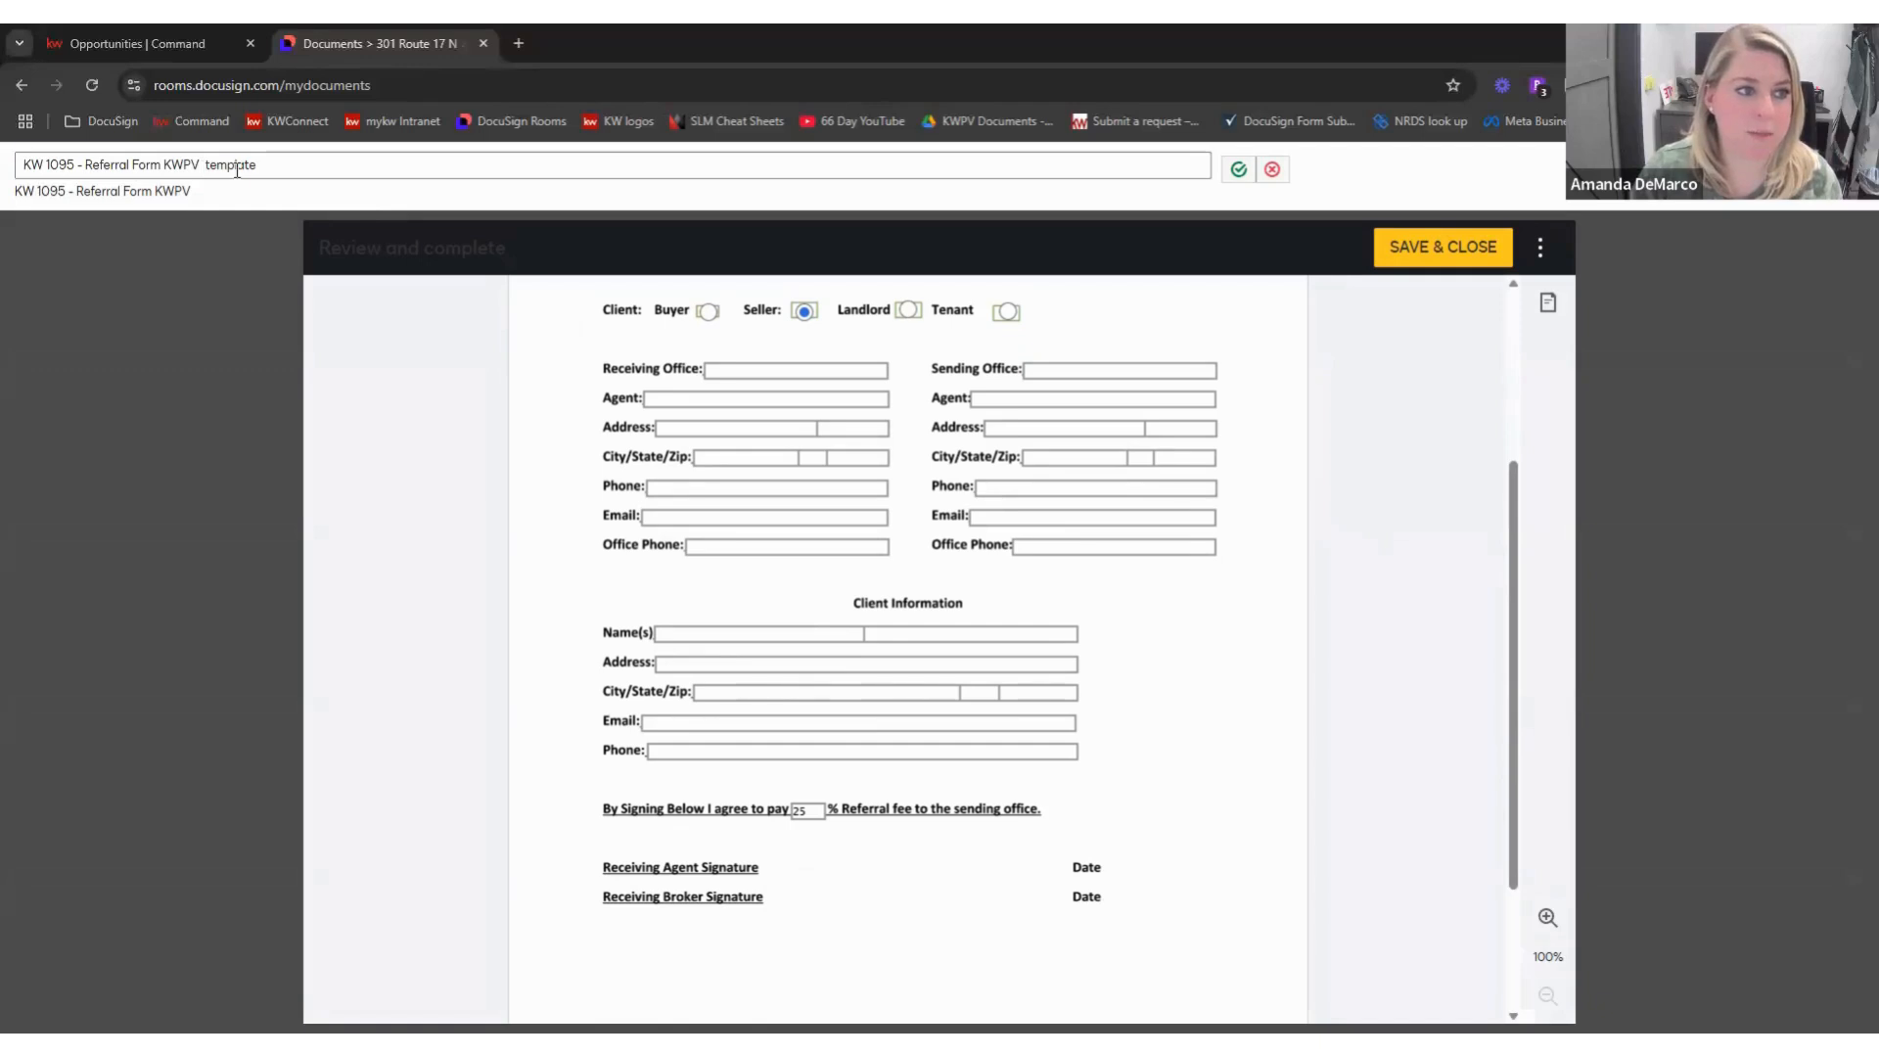
type("SELLER")
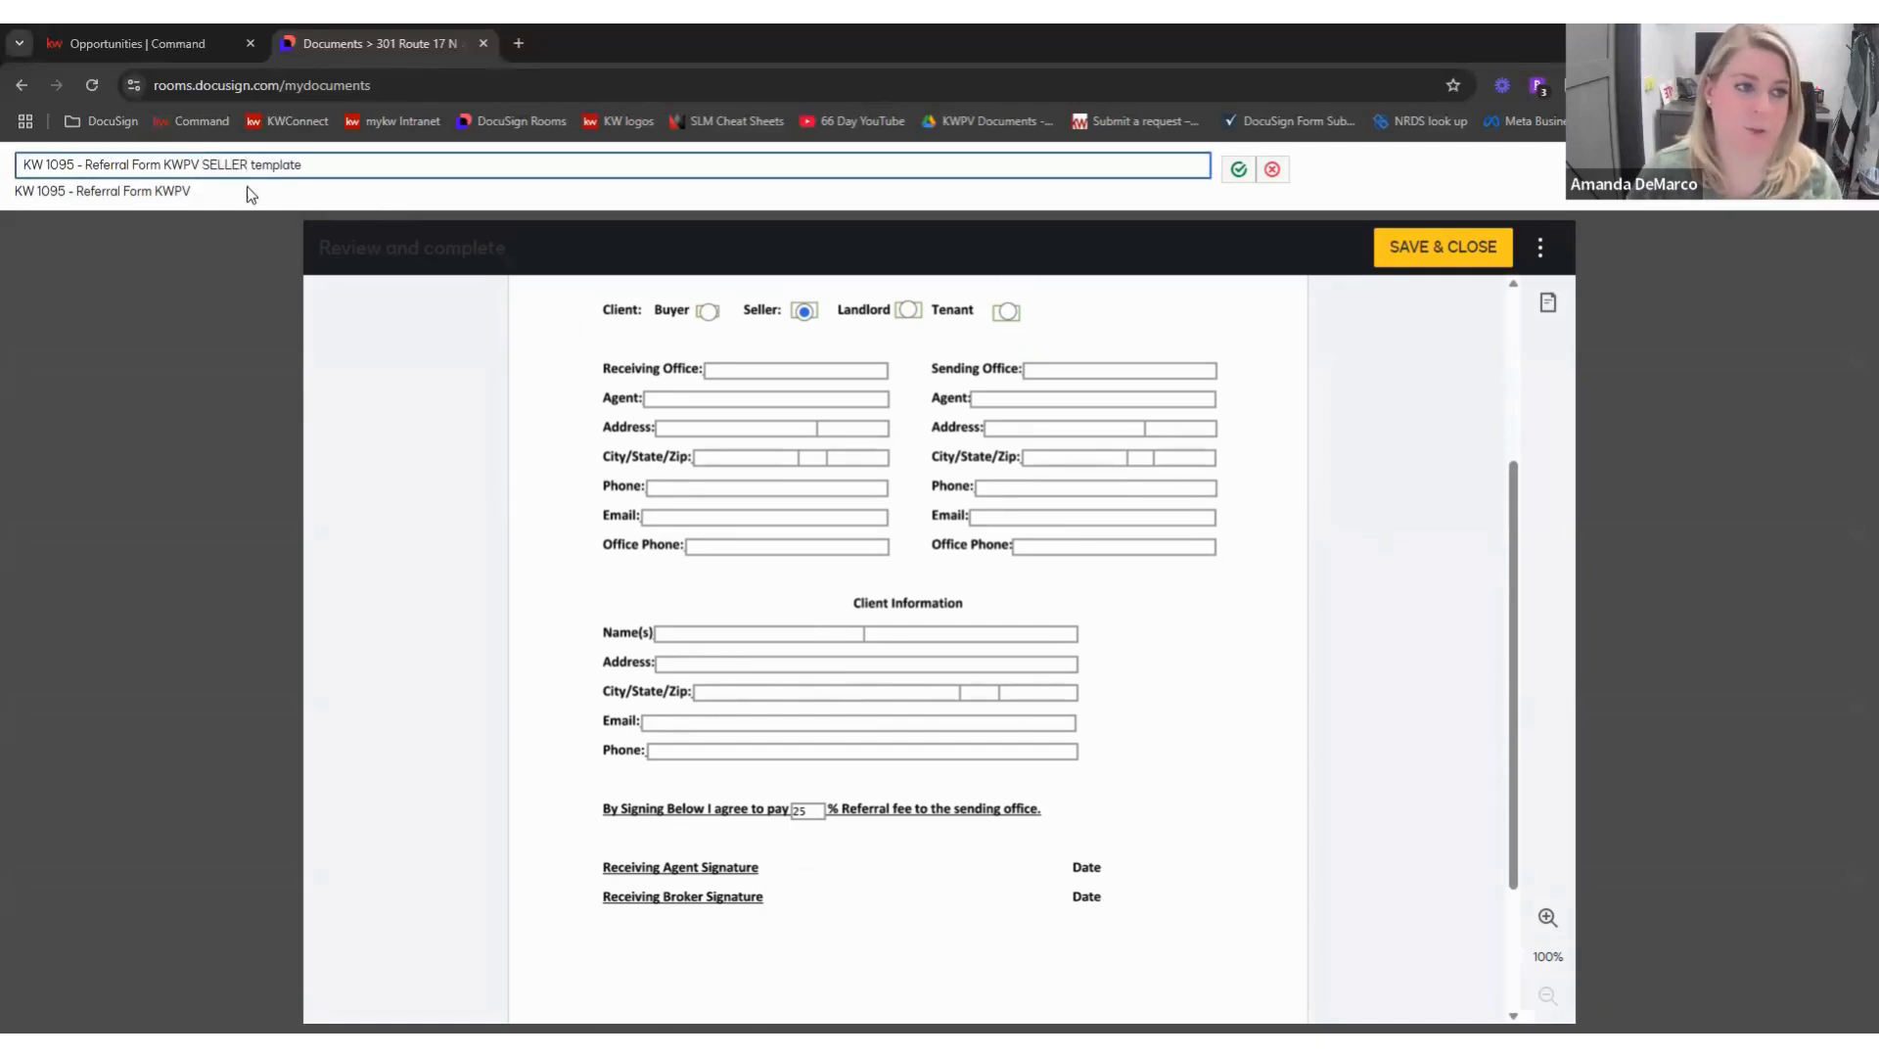
left_click(1238, 170)
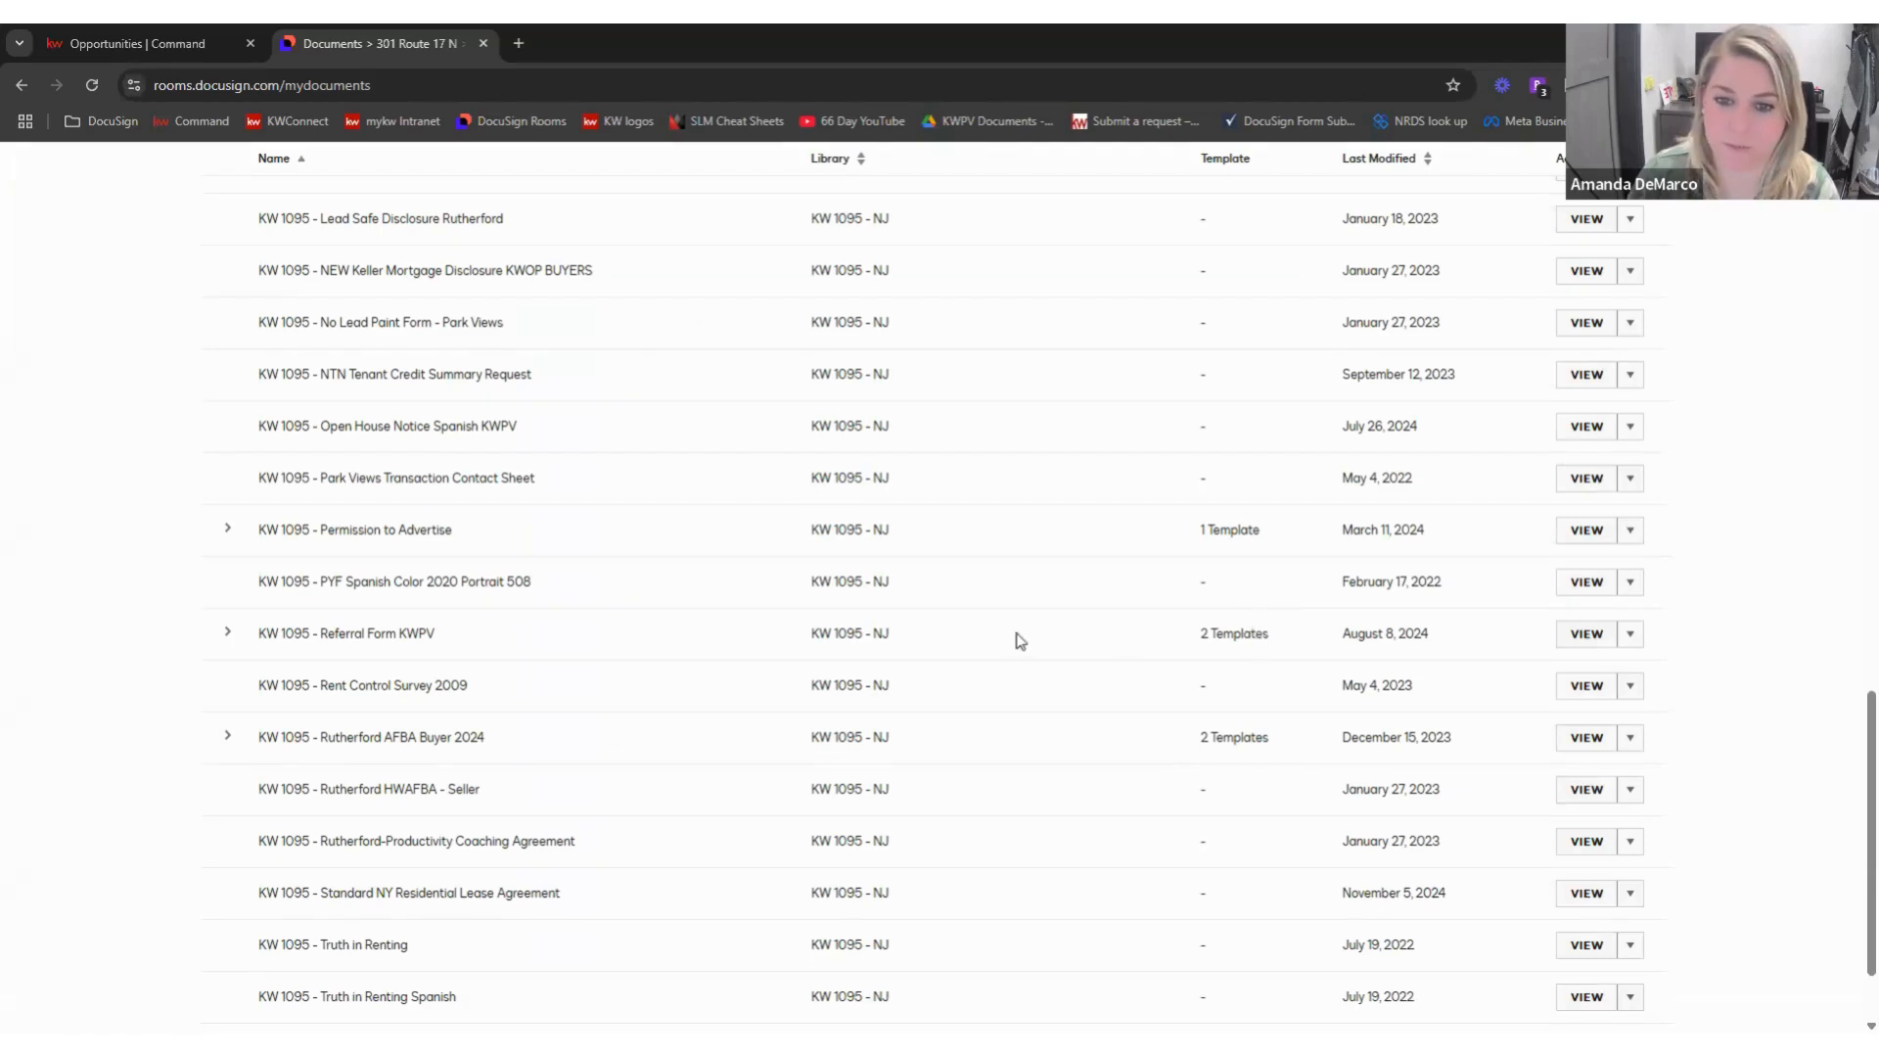
- Open the Taylor Swift - Listing room's Documents and collapse the 123 Main Street folder
scroll(1018, 638, "up", 15)
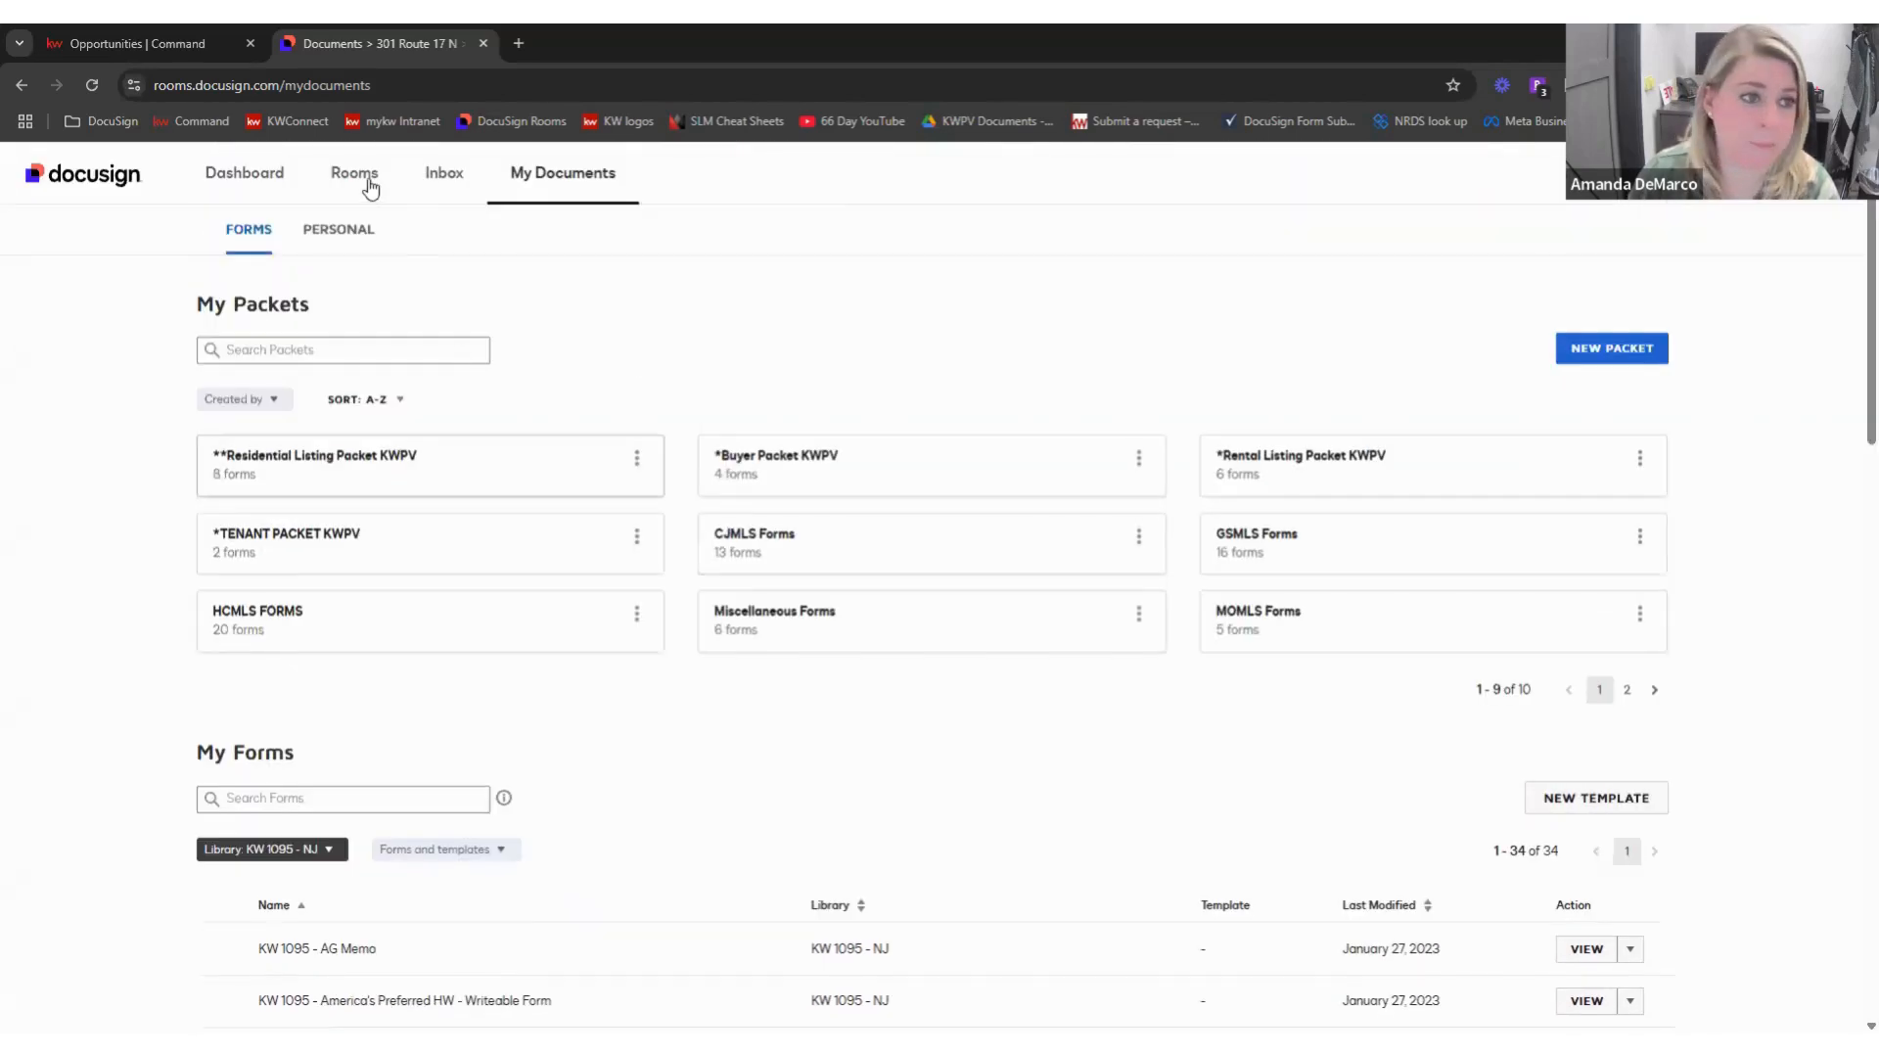
left_click(370, 184)
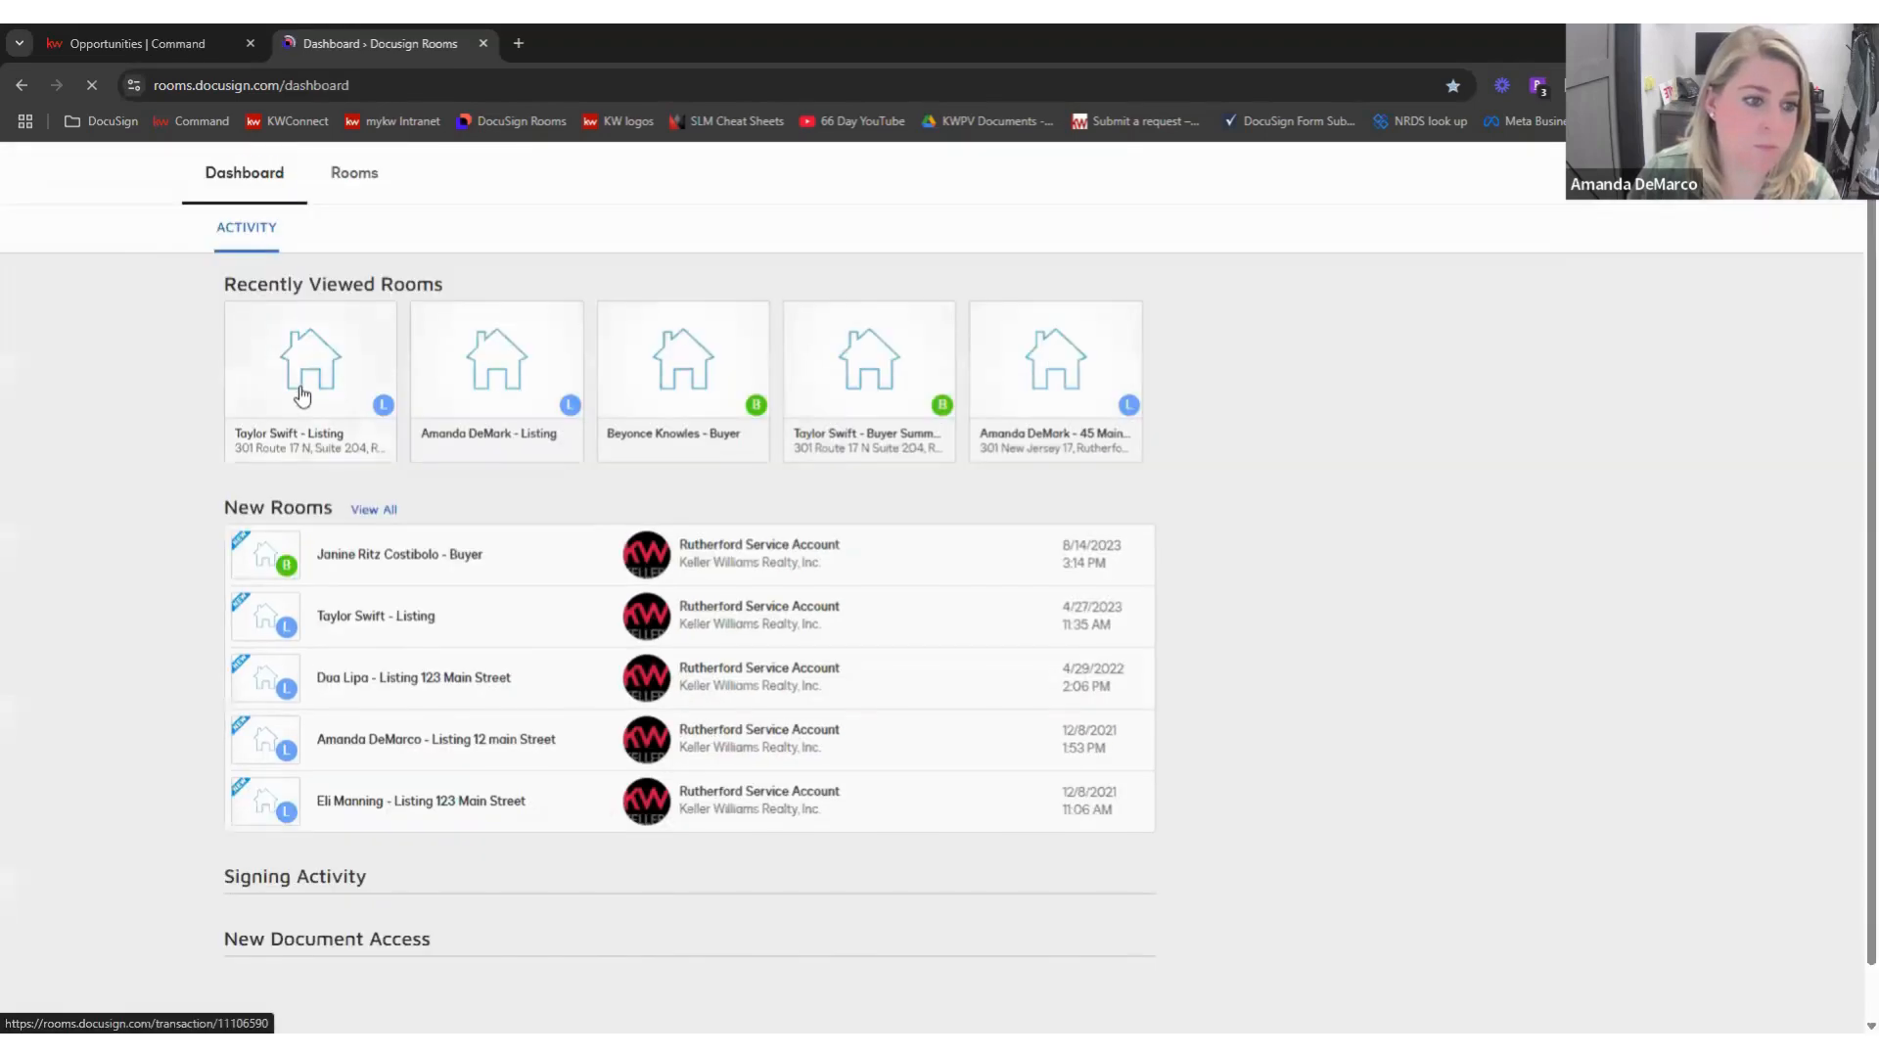
left_click(302, 395)
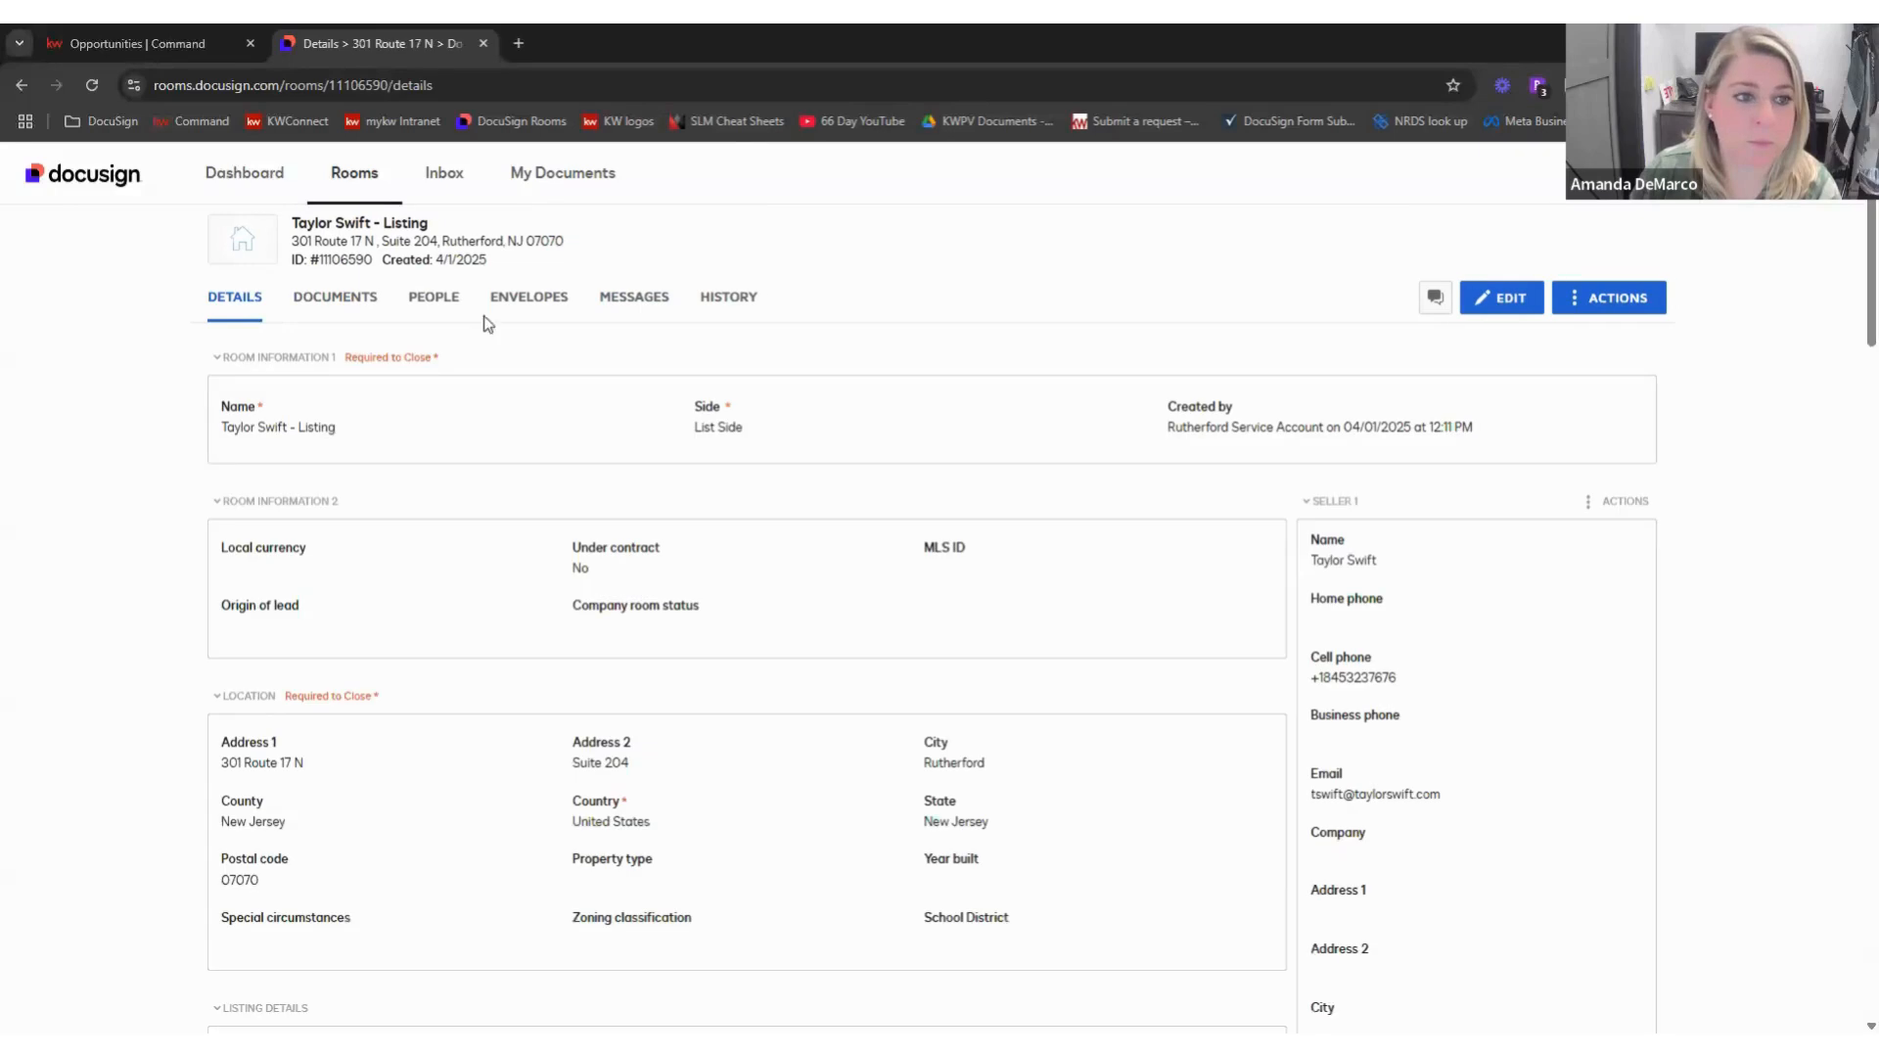
left_click(331, 296)
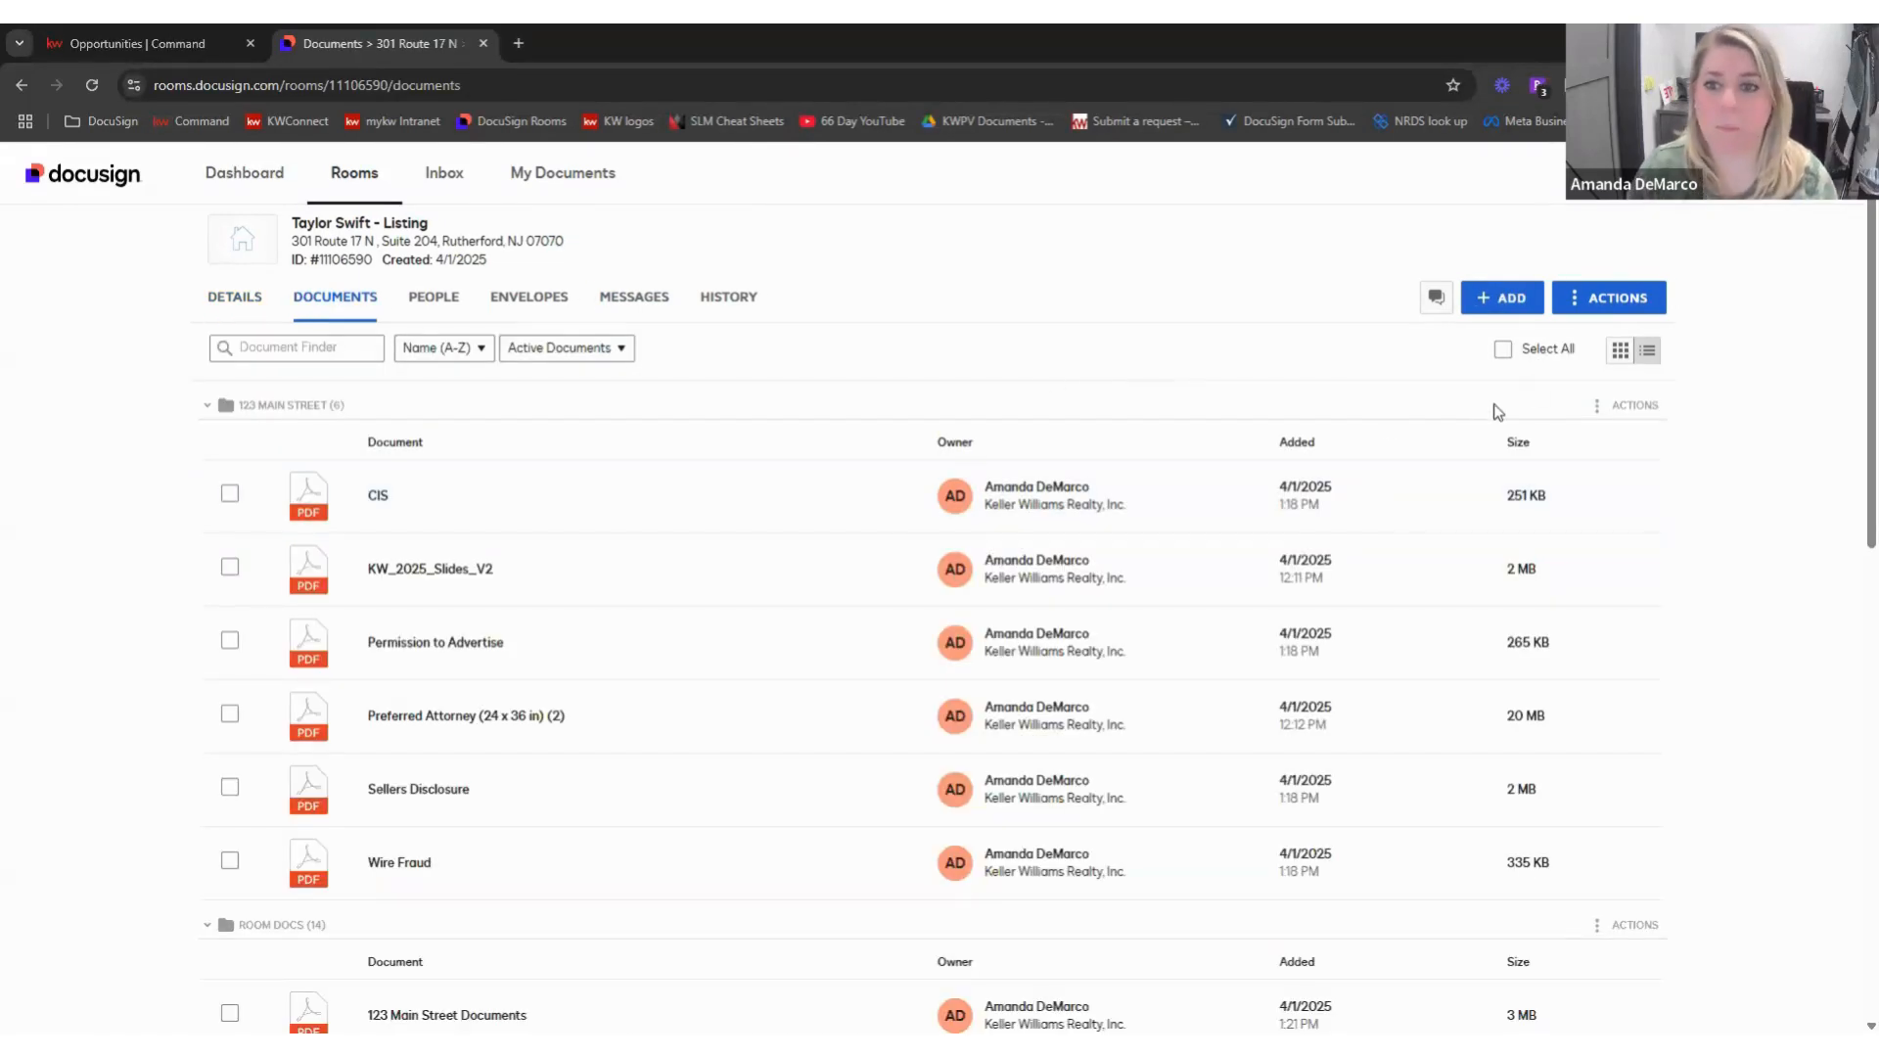
left_click(206, 405)
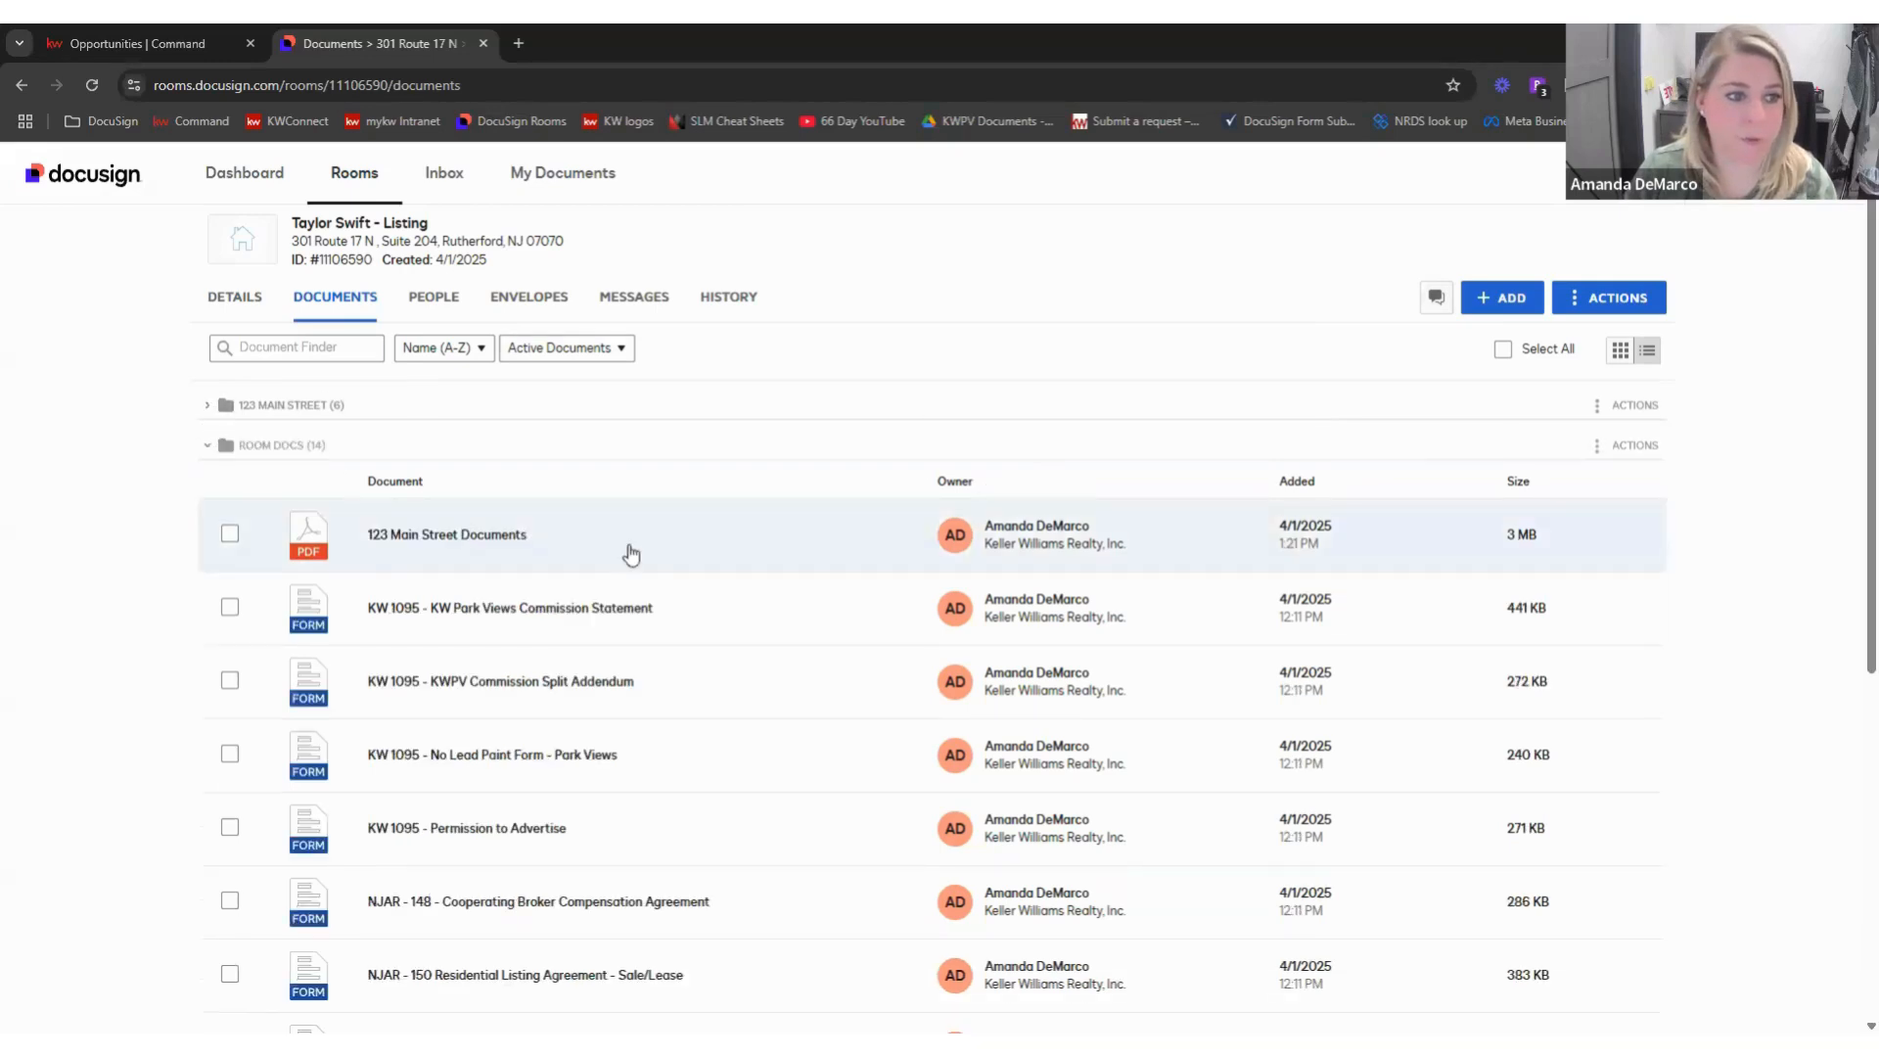
left_click(1494, 311)
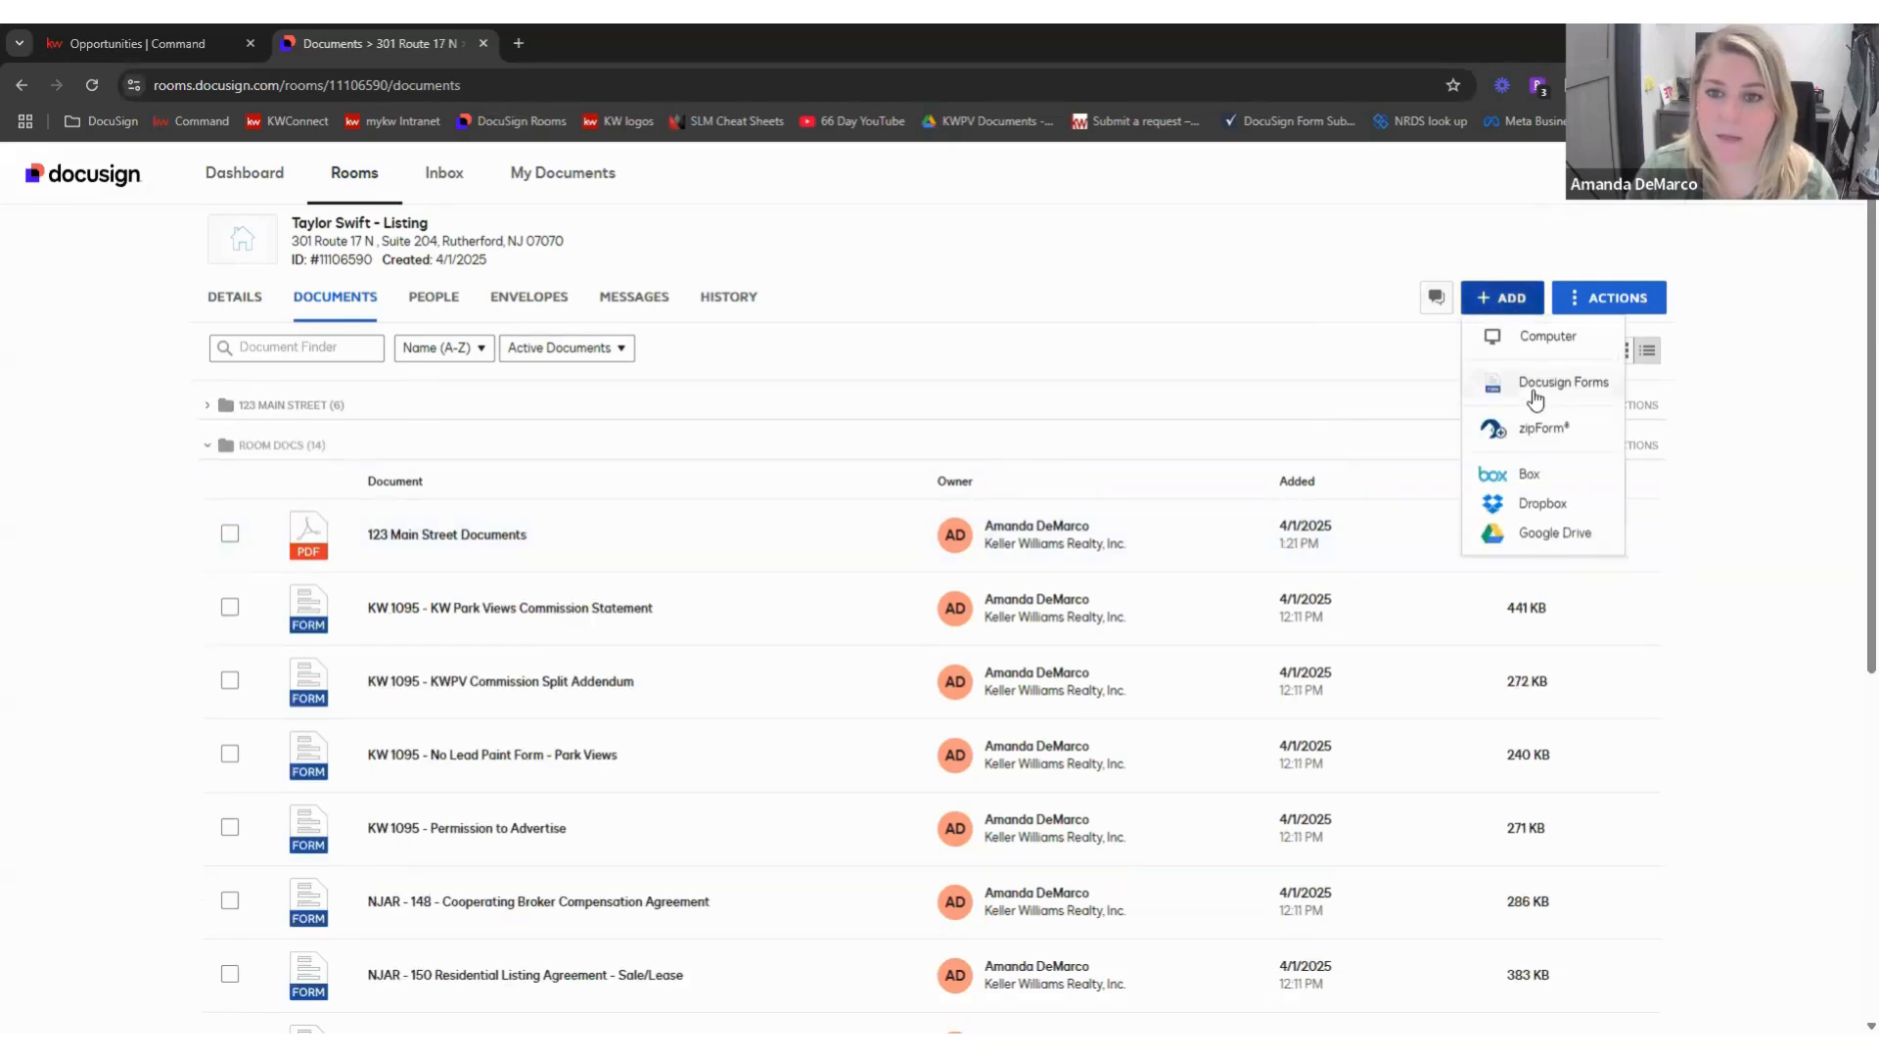
- Browse the KW 1095 - NJ library under the room's Docusign Forms
left_click(898, 510)
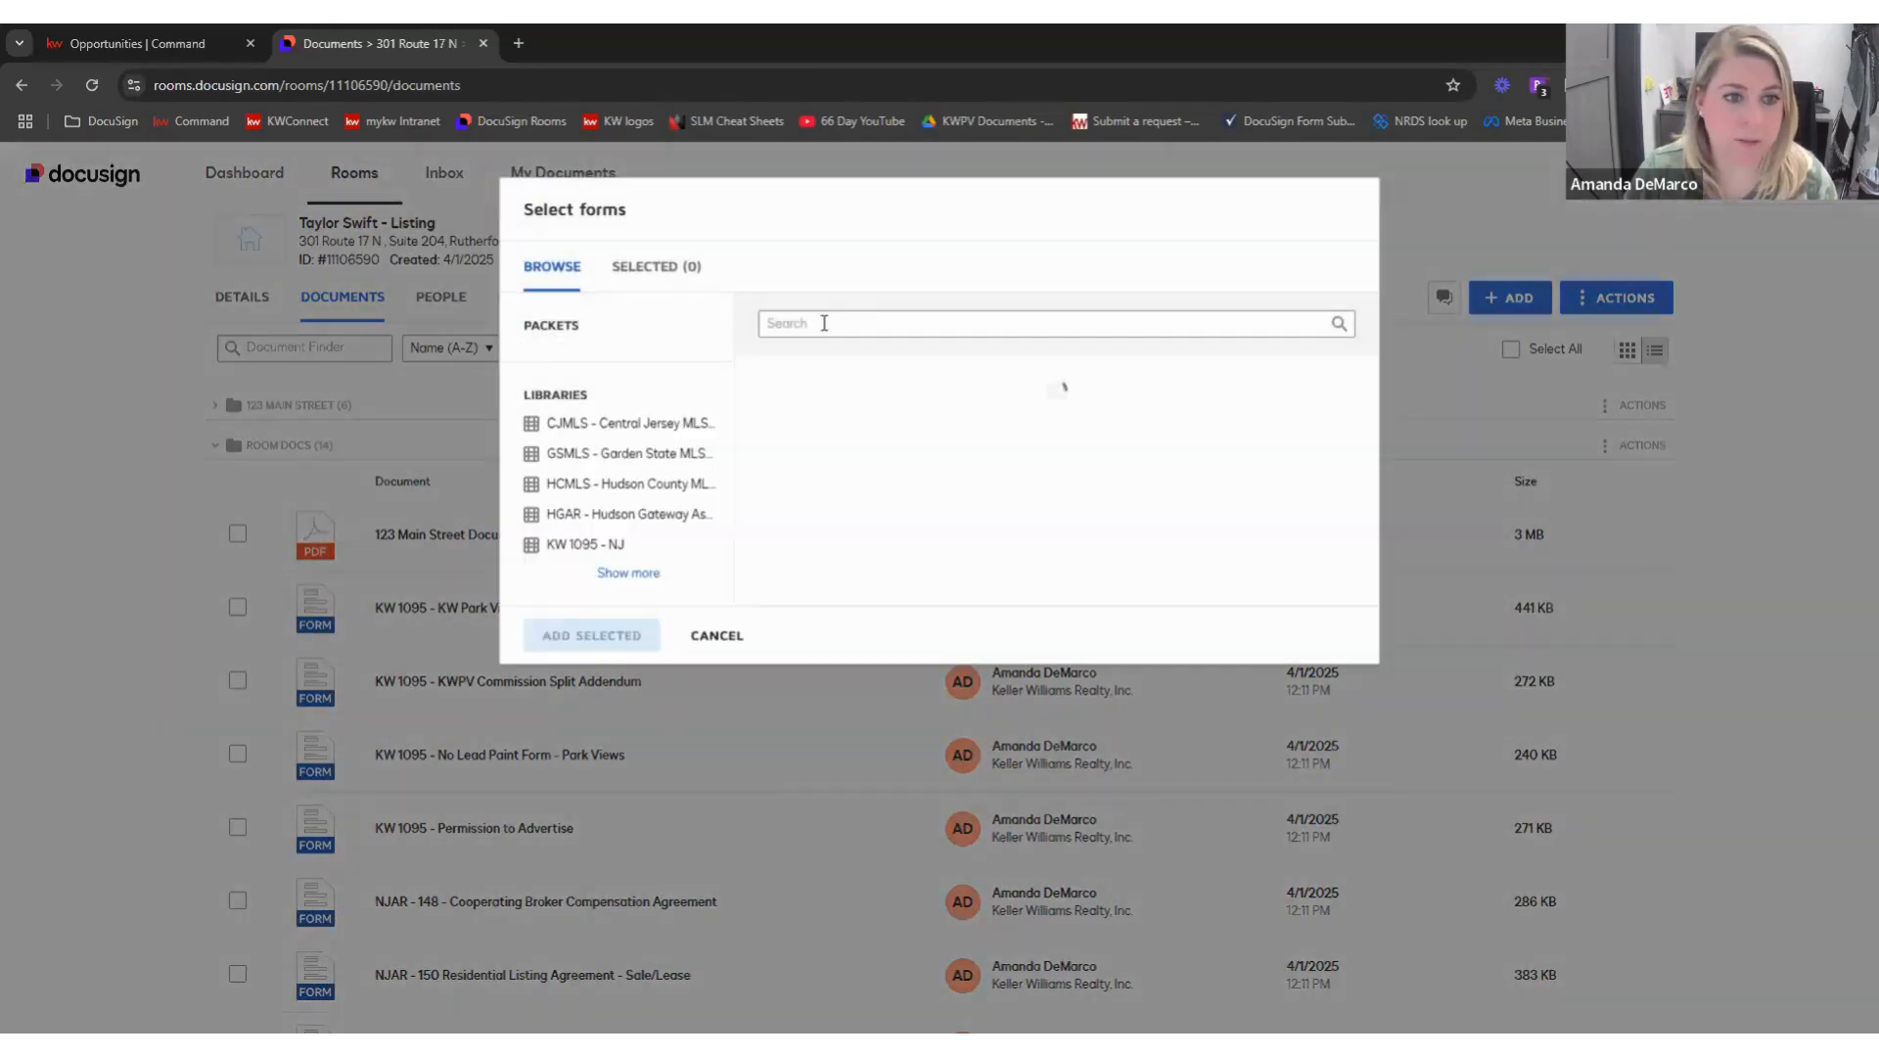
left_click(638, 748)
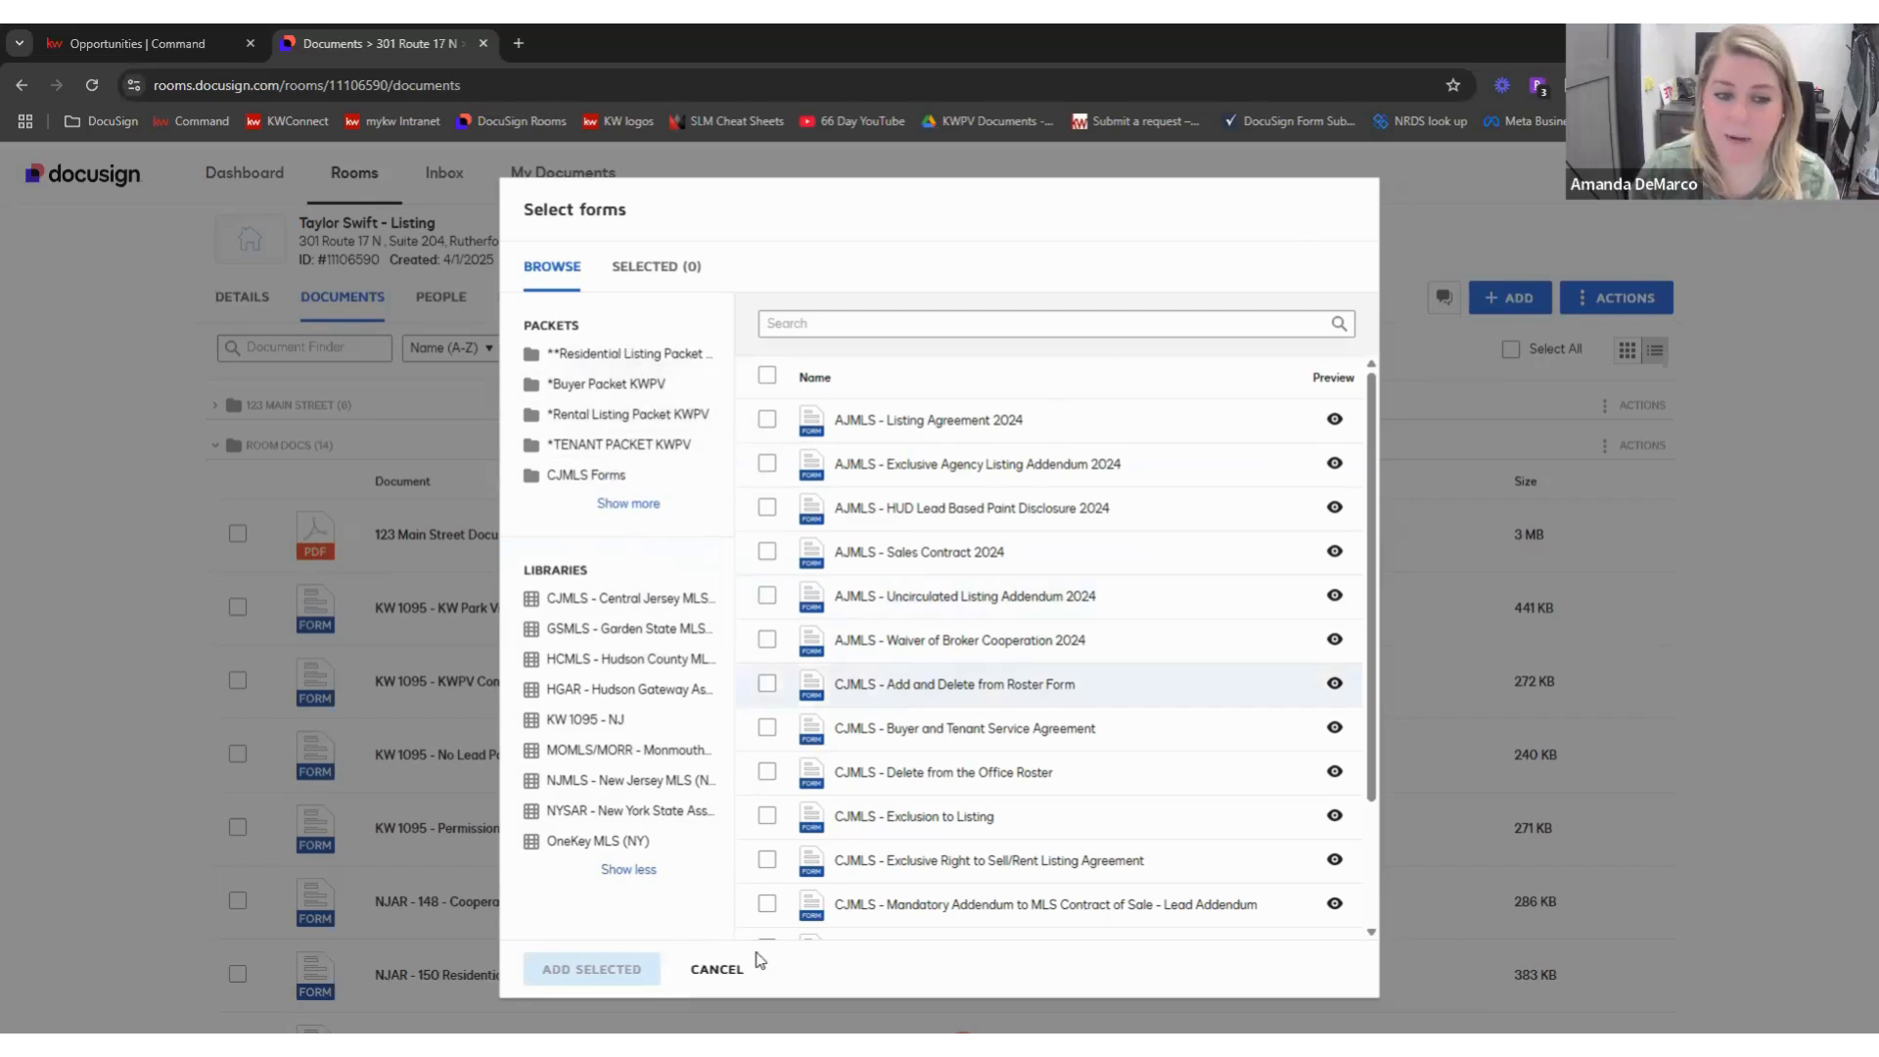
left_click(716, 968)
left_click(1507, 303)
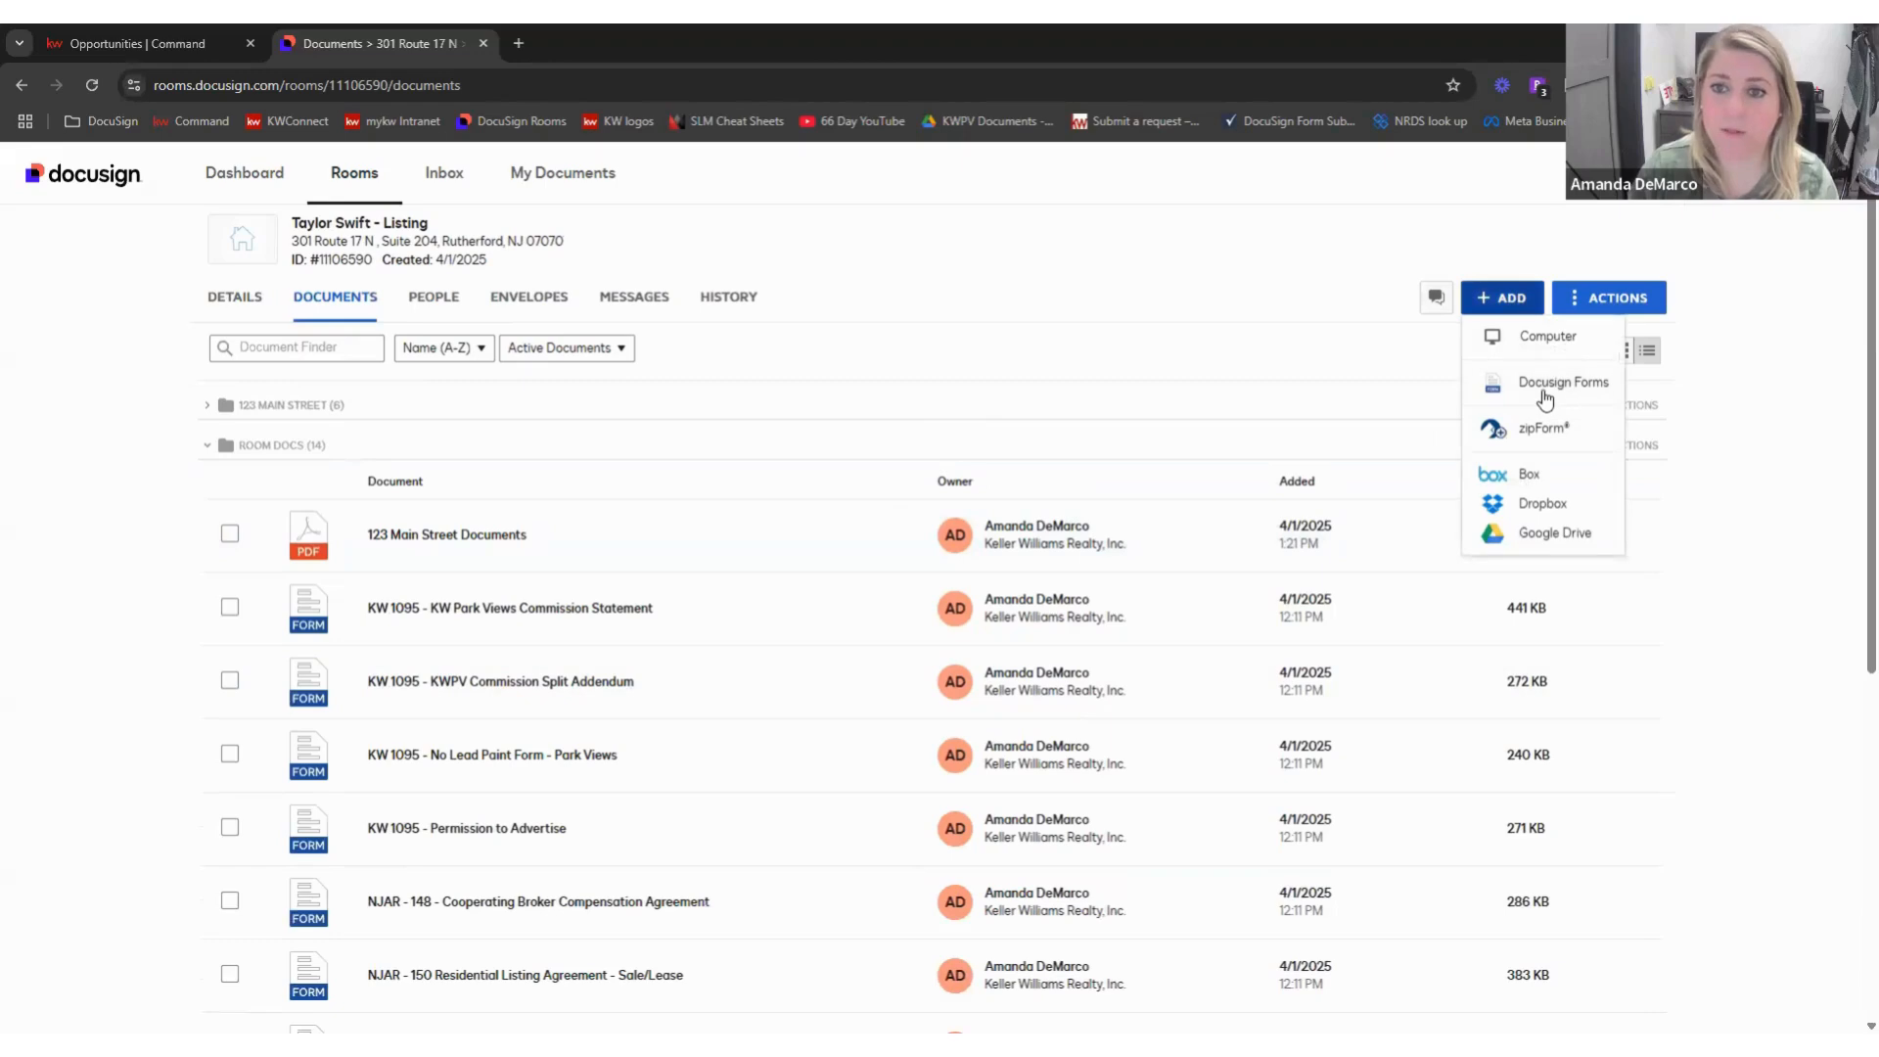
left_click(1546, 394)
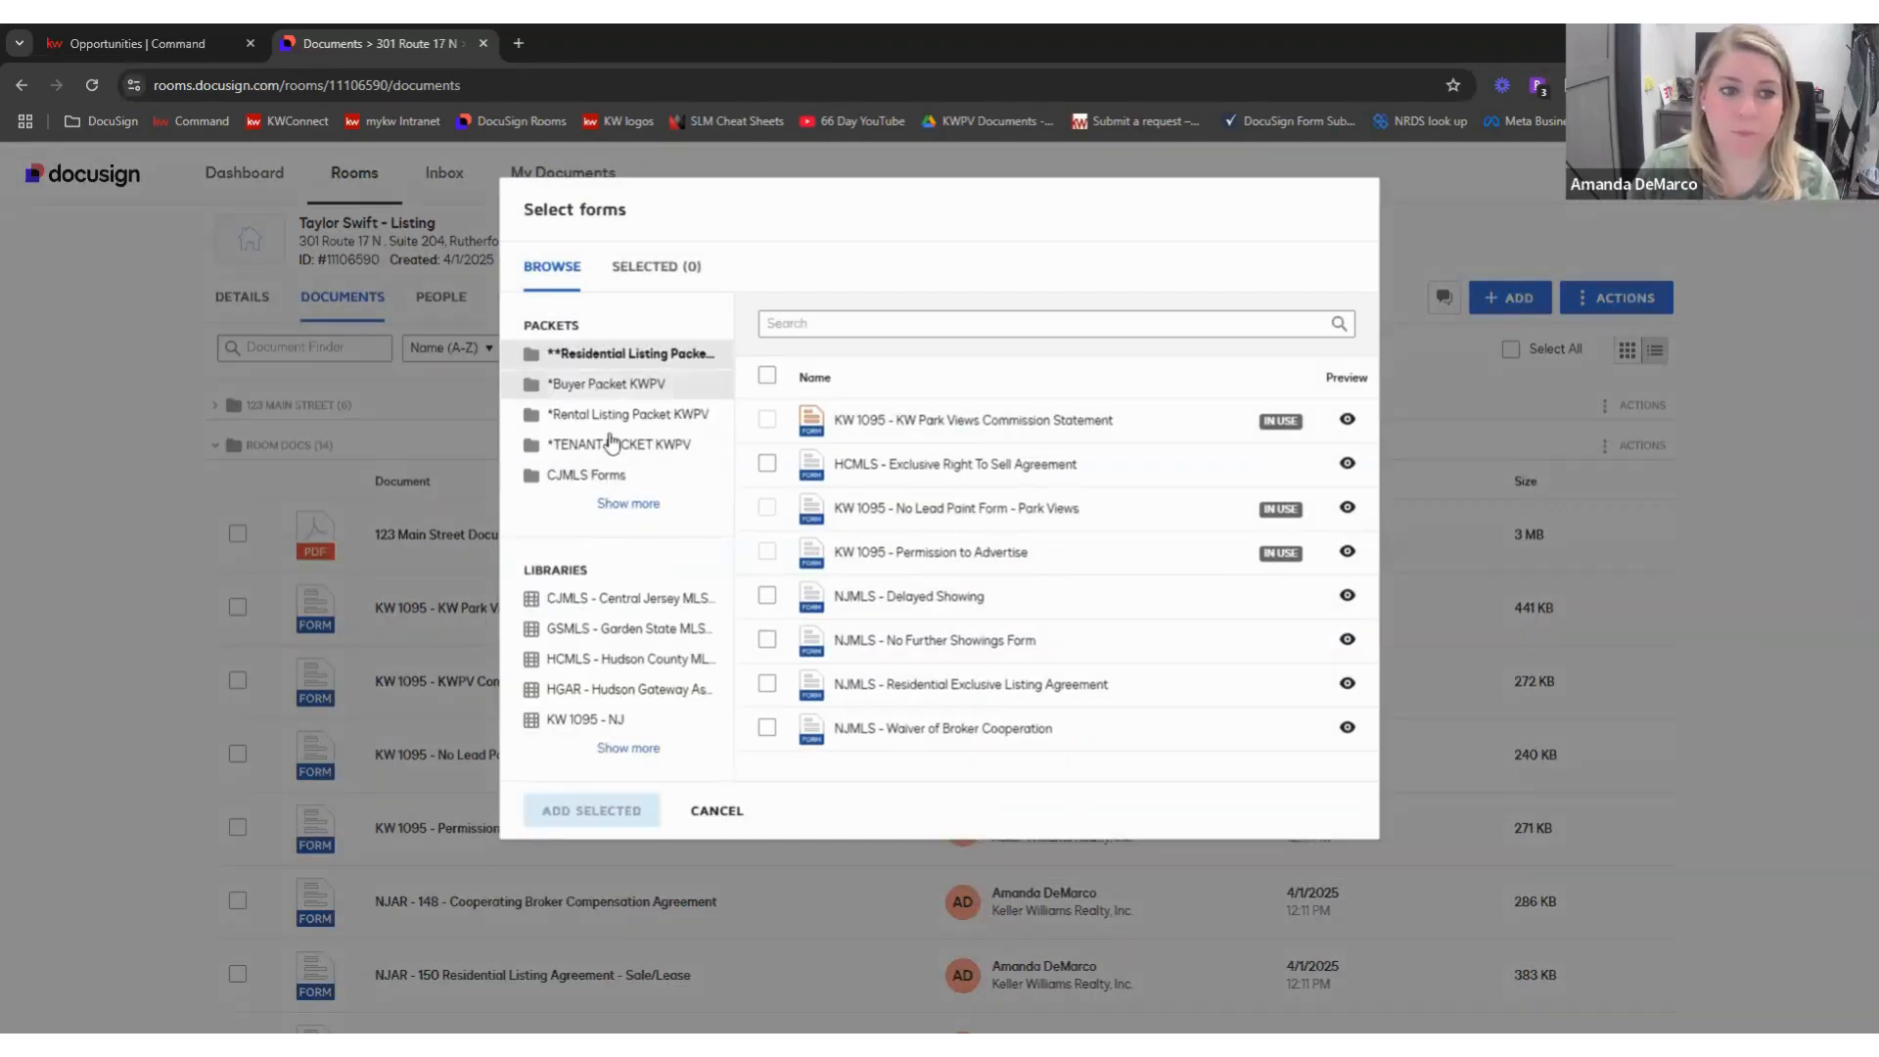
left_click(631, 748)
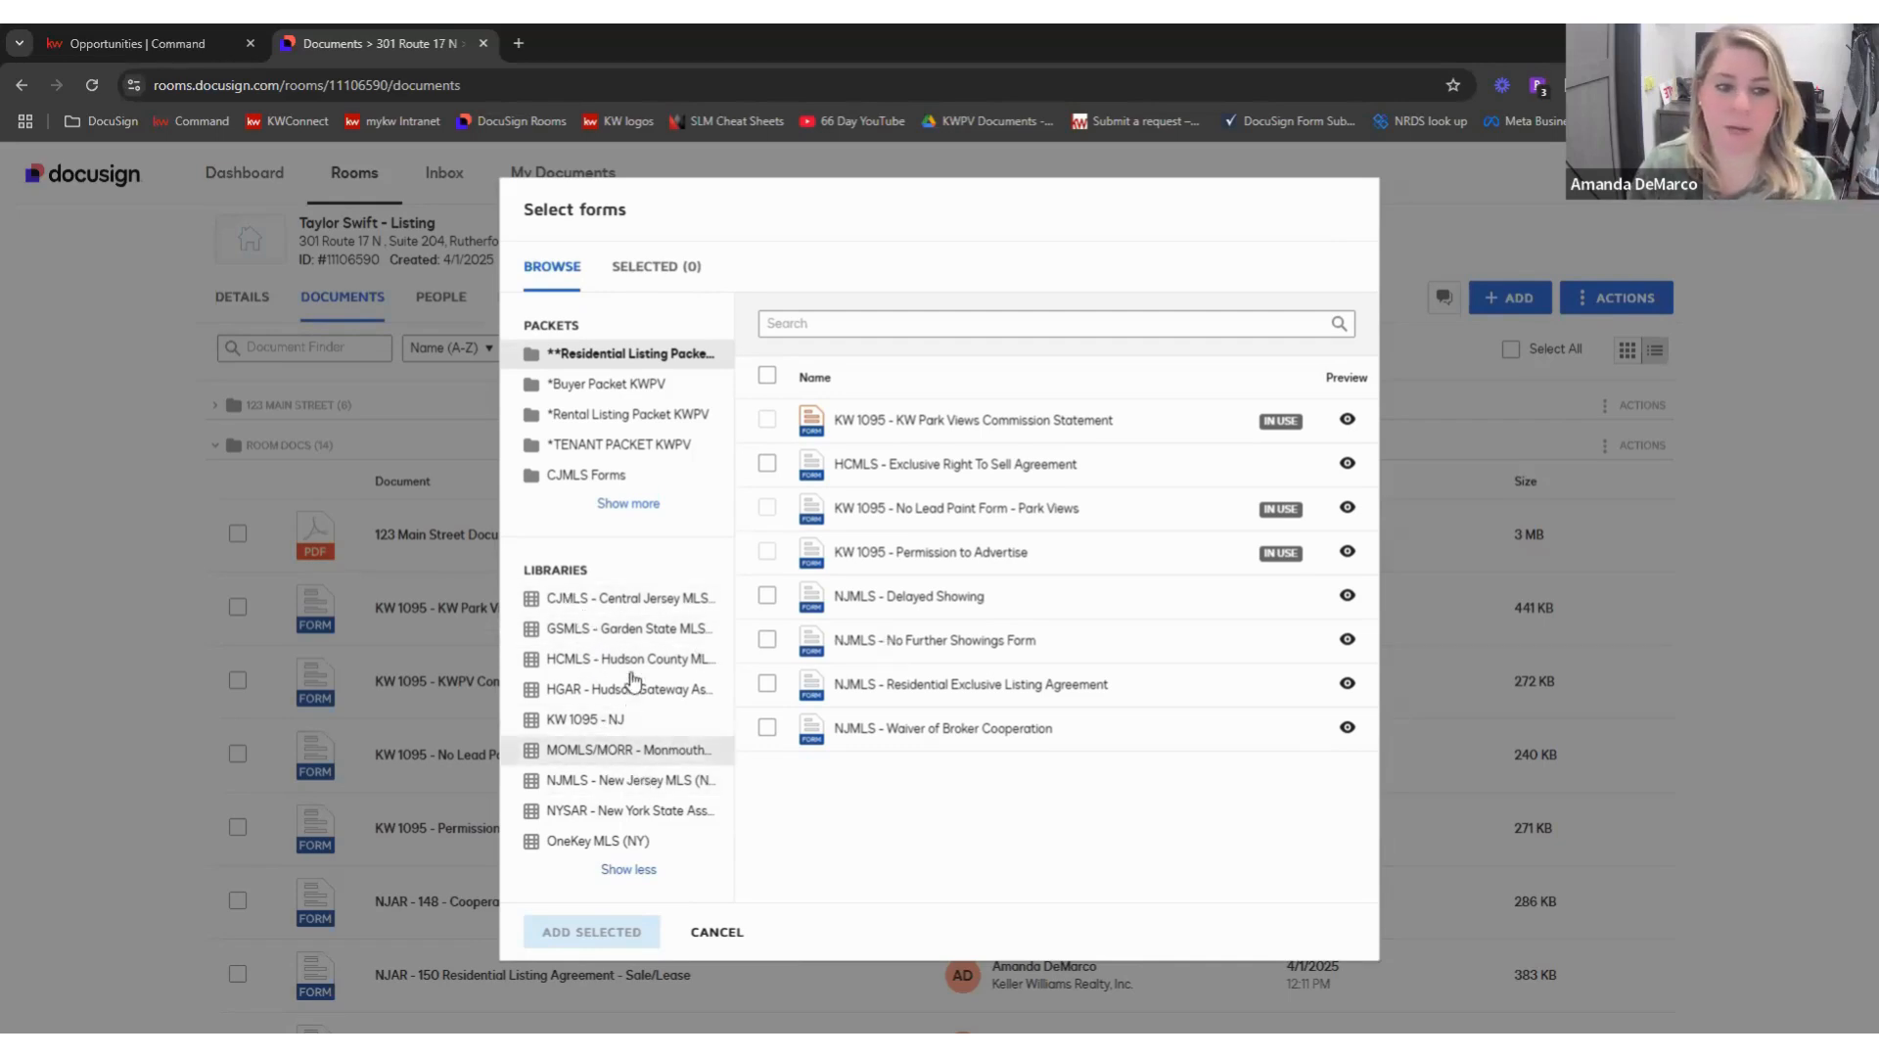
left_click(626, 724)
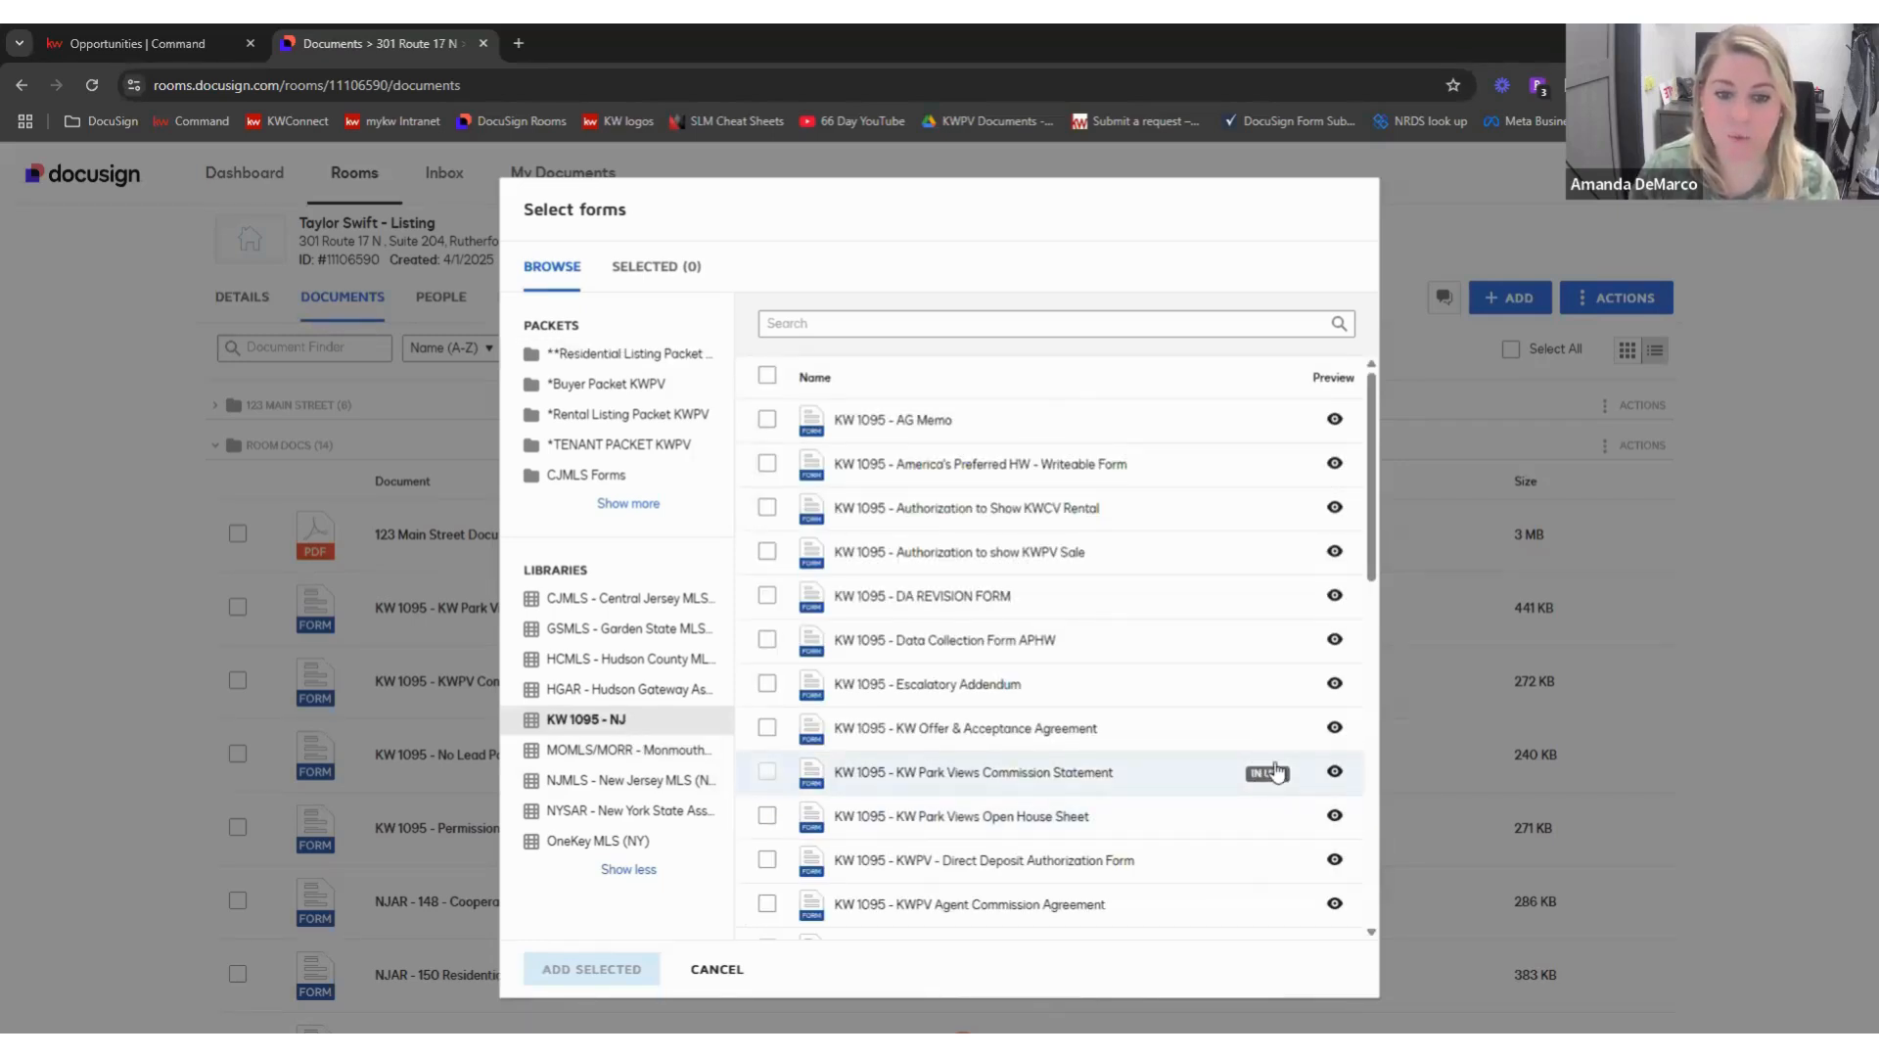
- Add Referral Form KWPV with the BUYER template to the room
scroll(1276, 771, "down", 4)
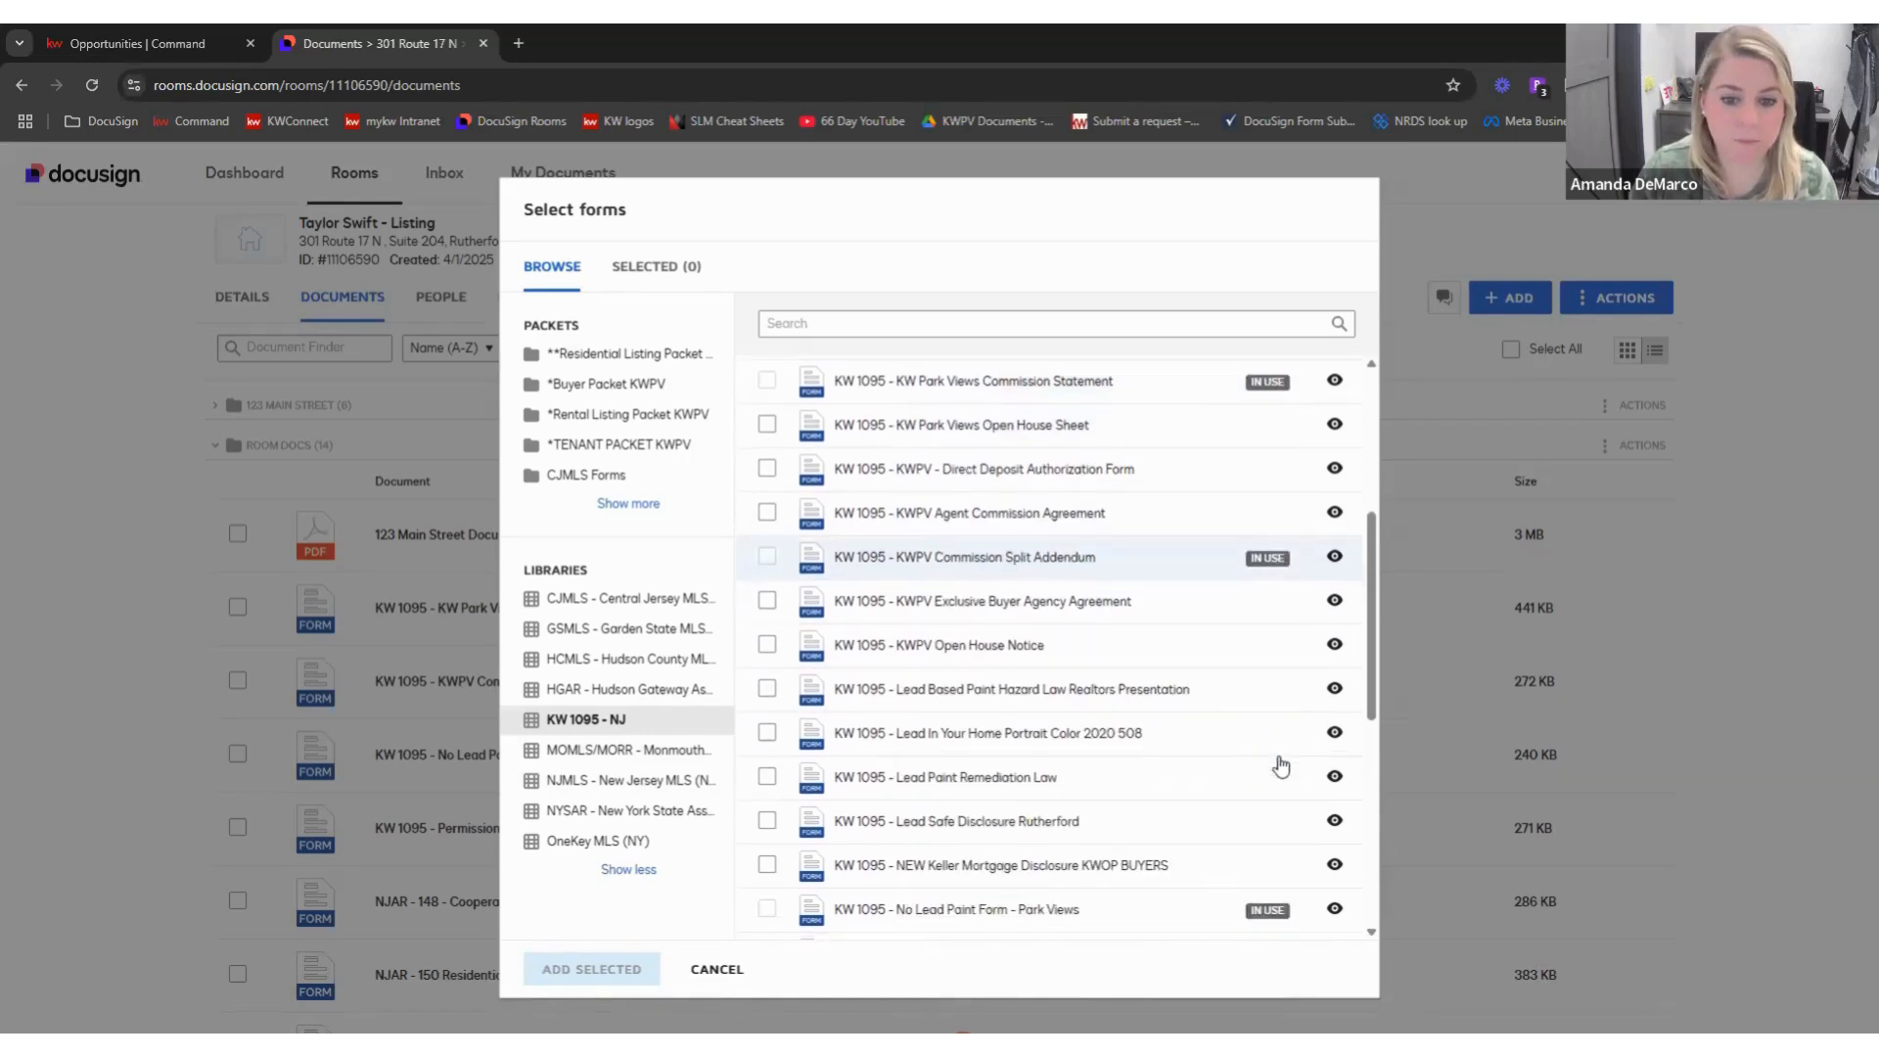
scroll(1263, 753, "down", 2)
scroll(1179, 659, "down", 2)
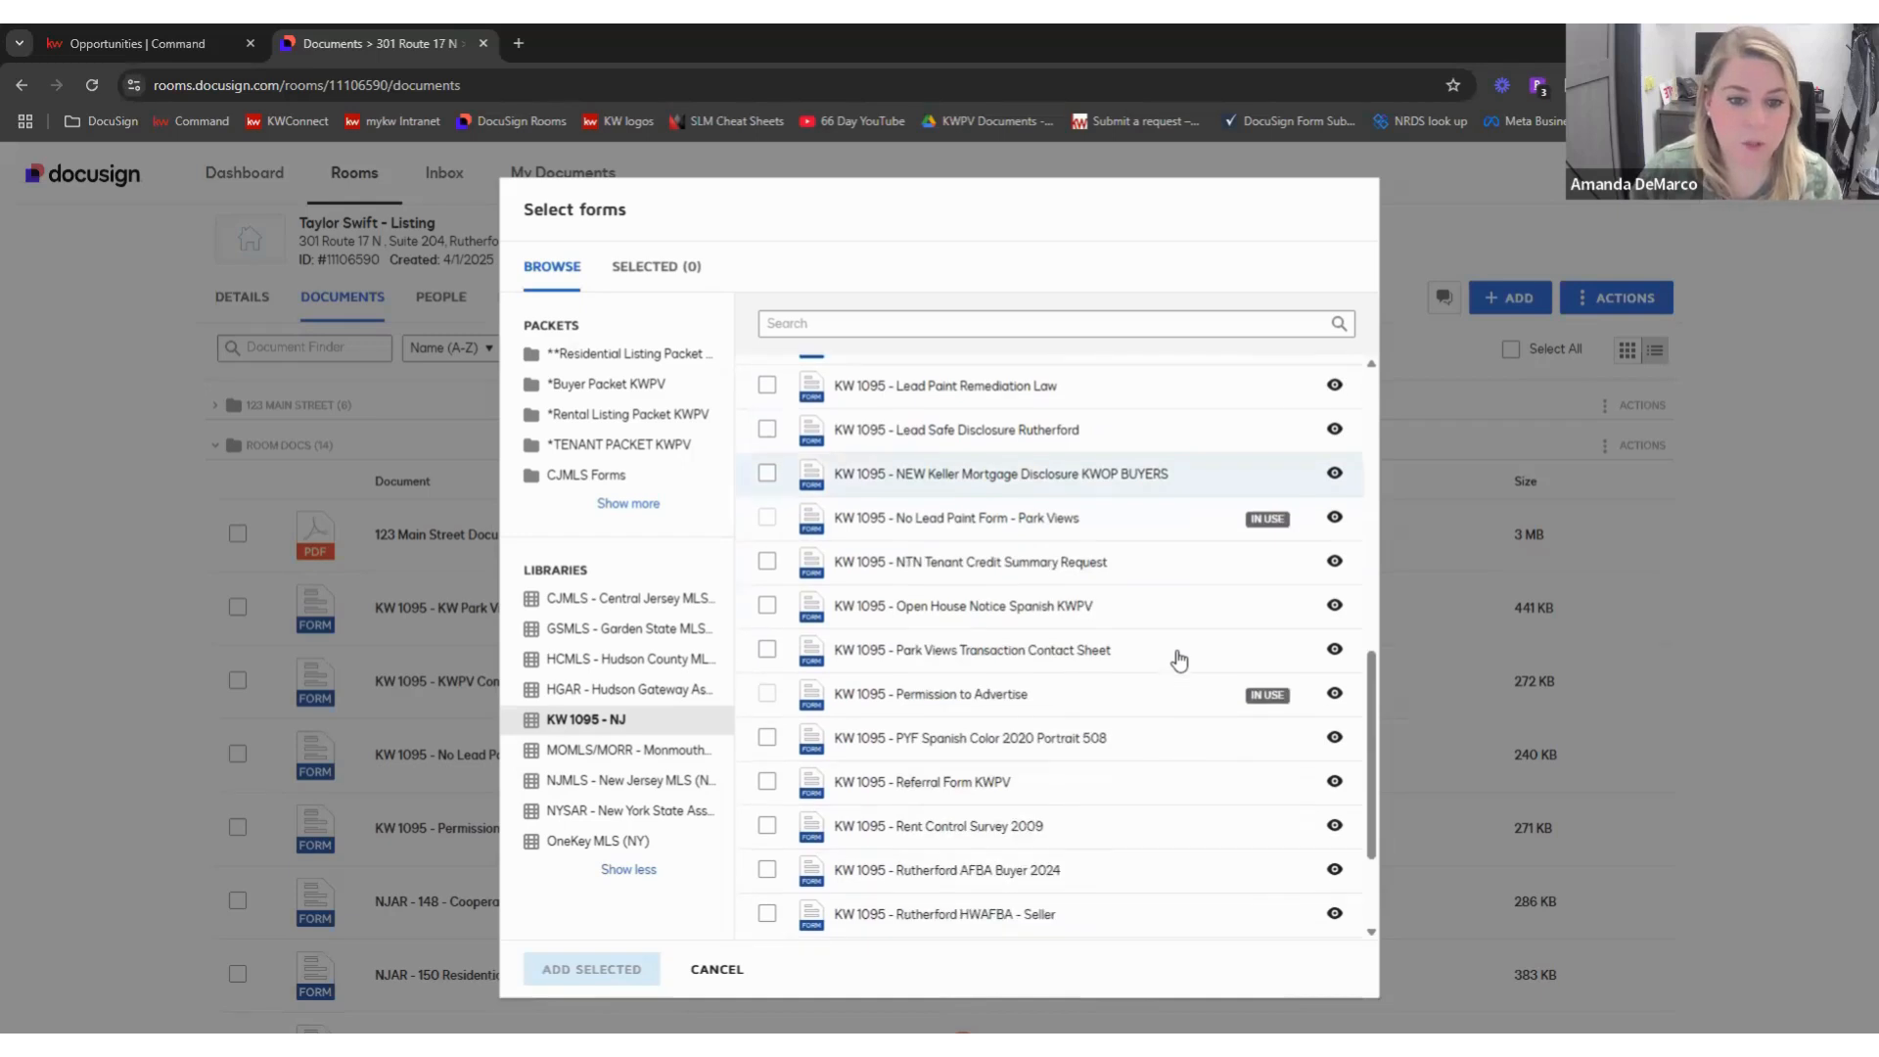
scroll(1178, 659, "down", 2)
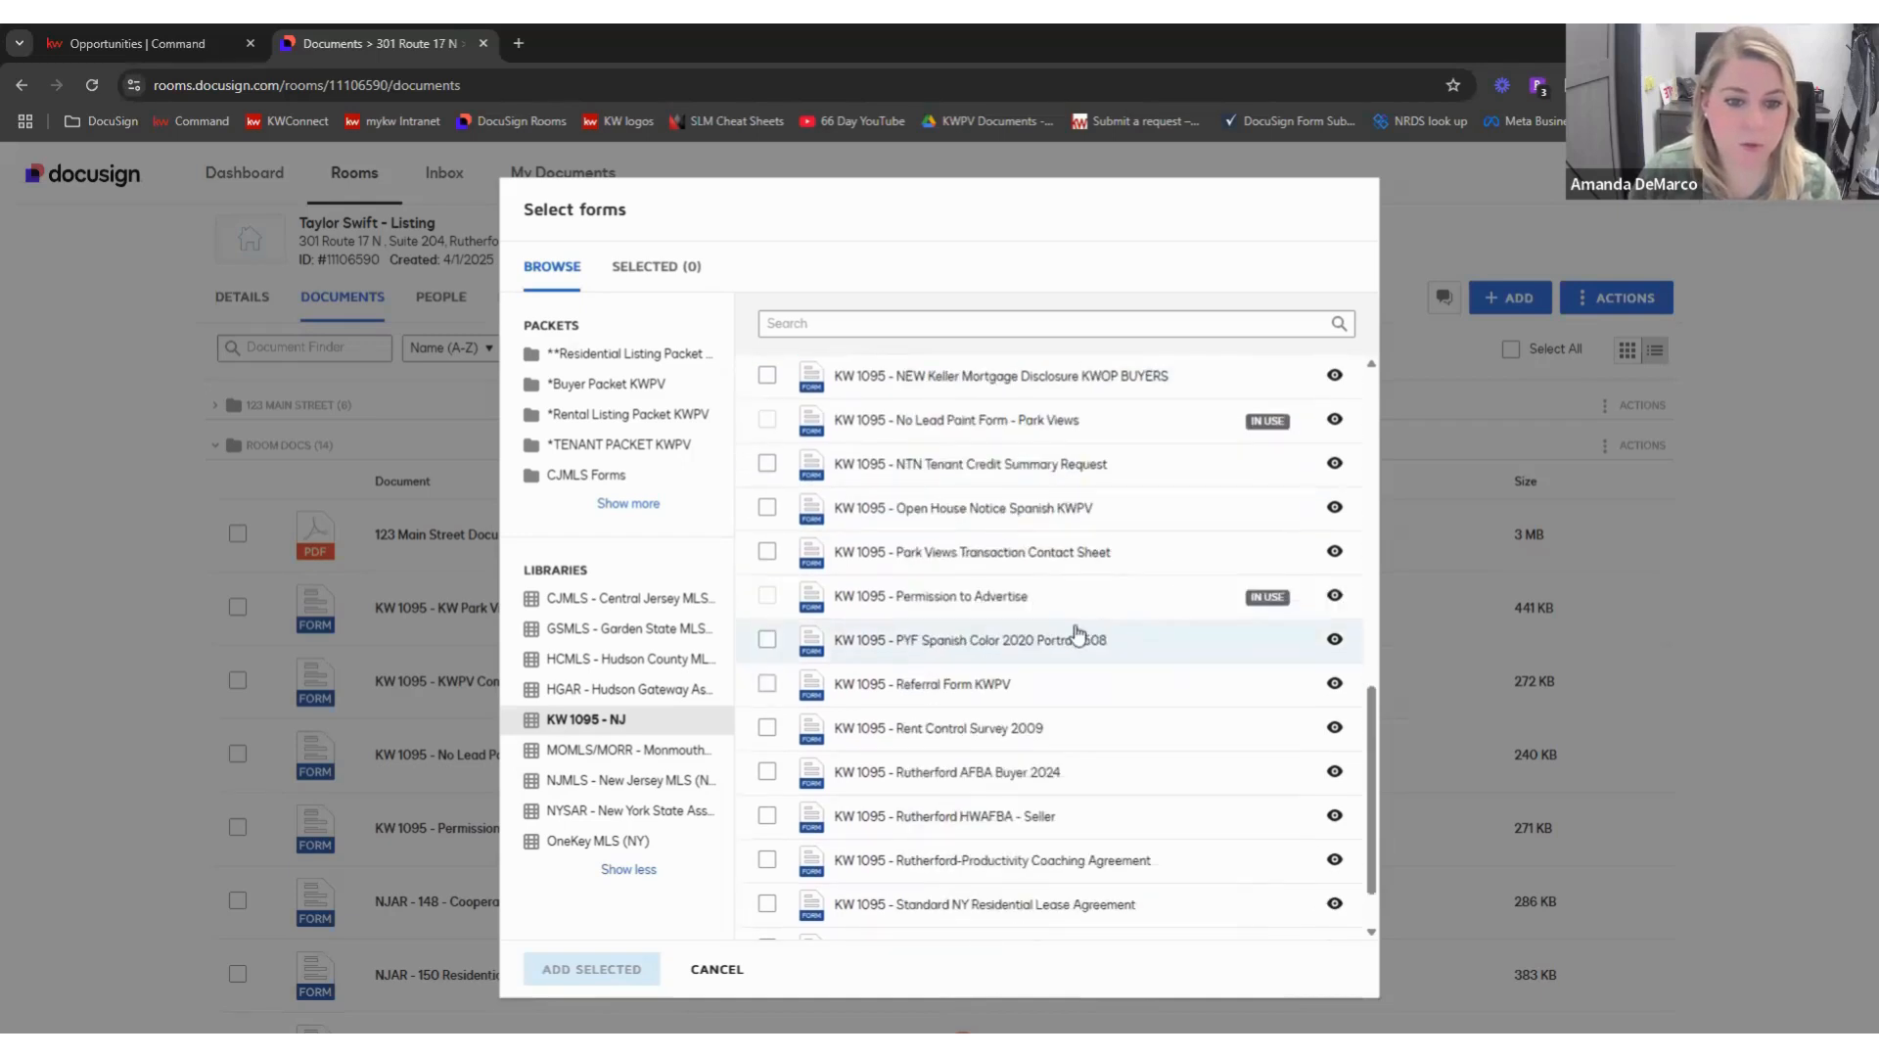
left_click(766, 608)
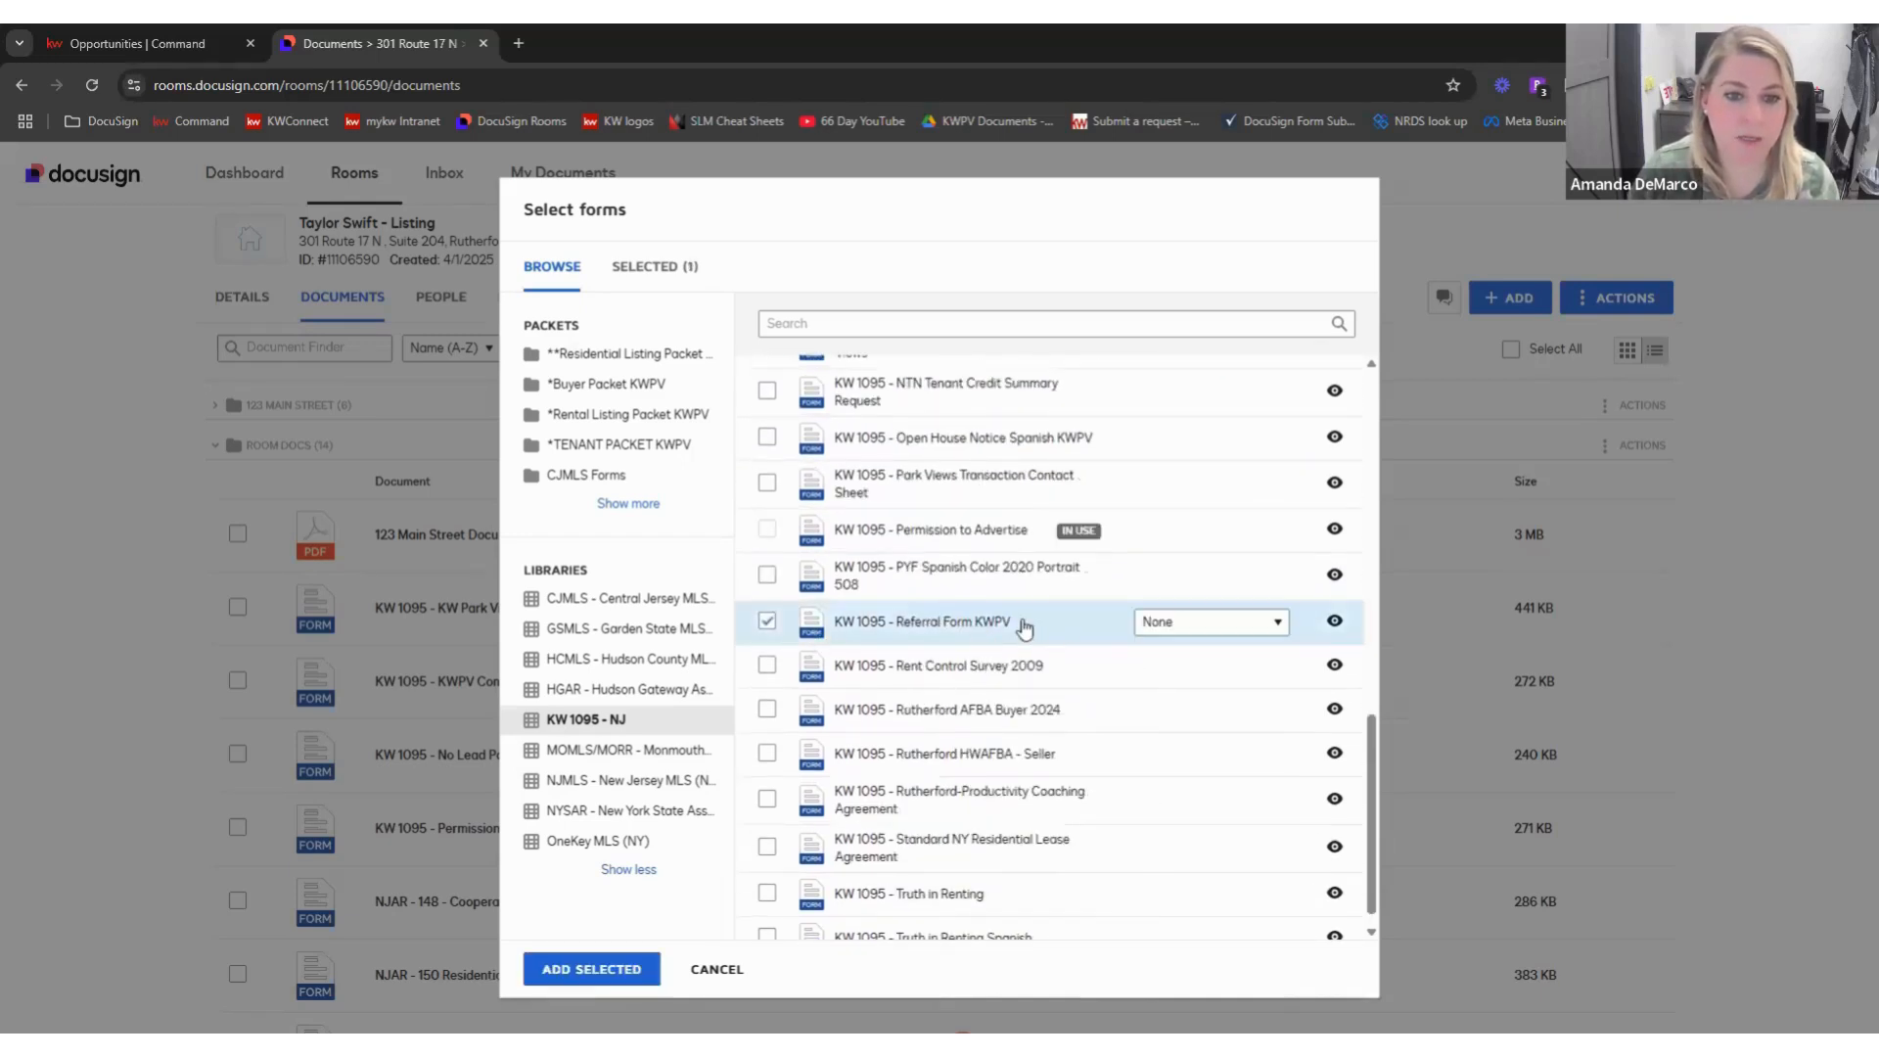
left_click(1277, 624)
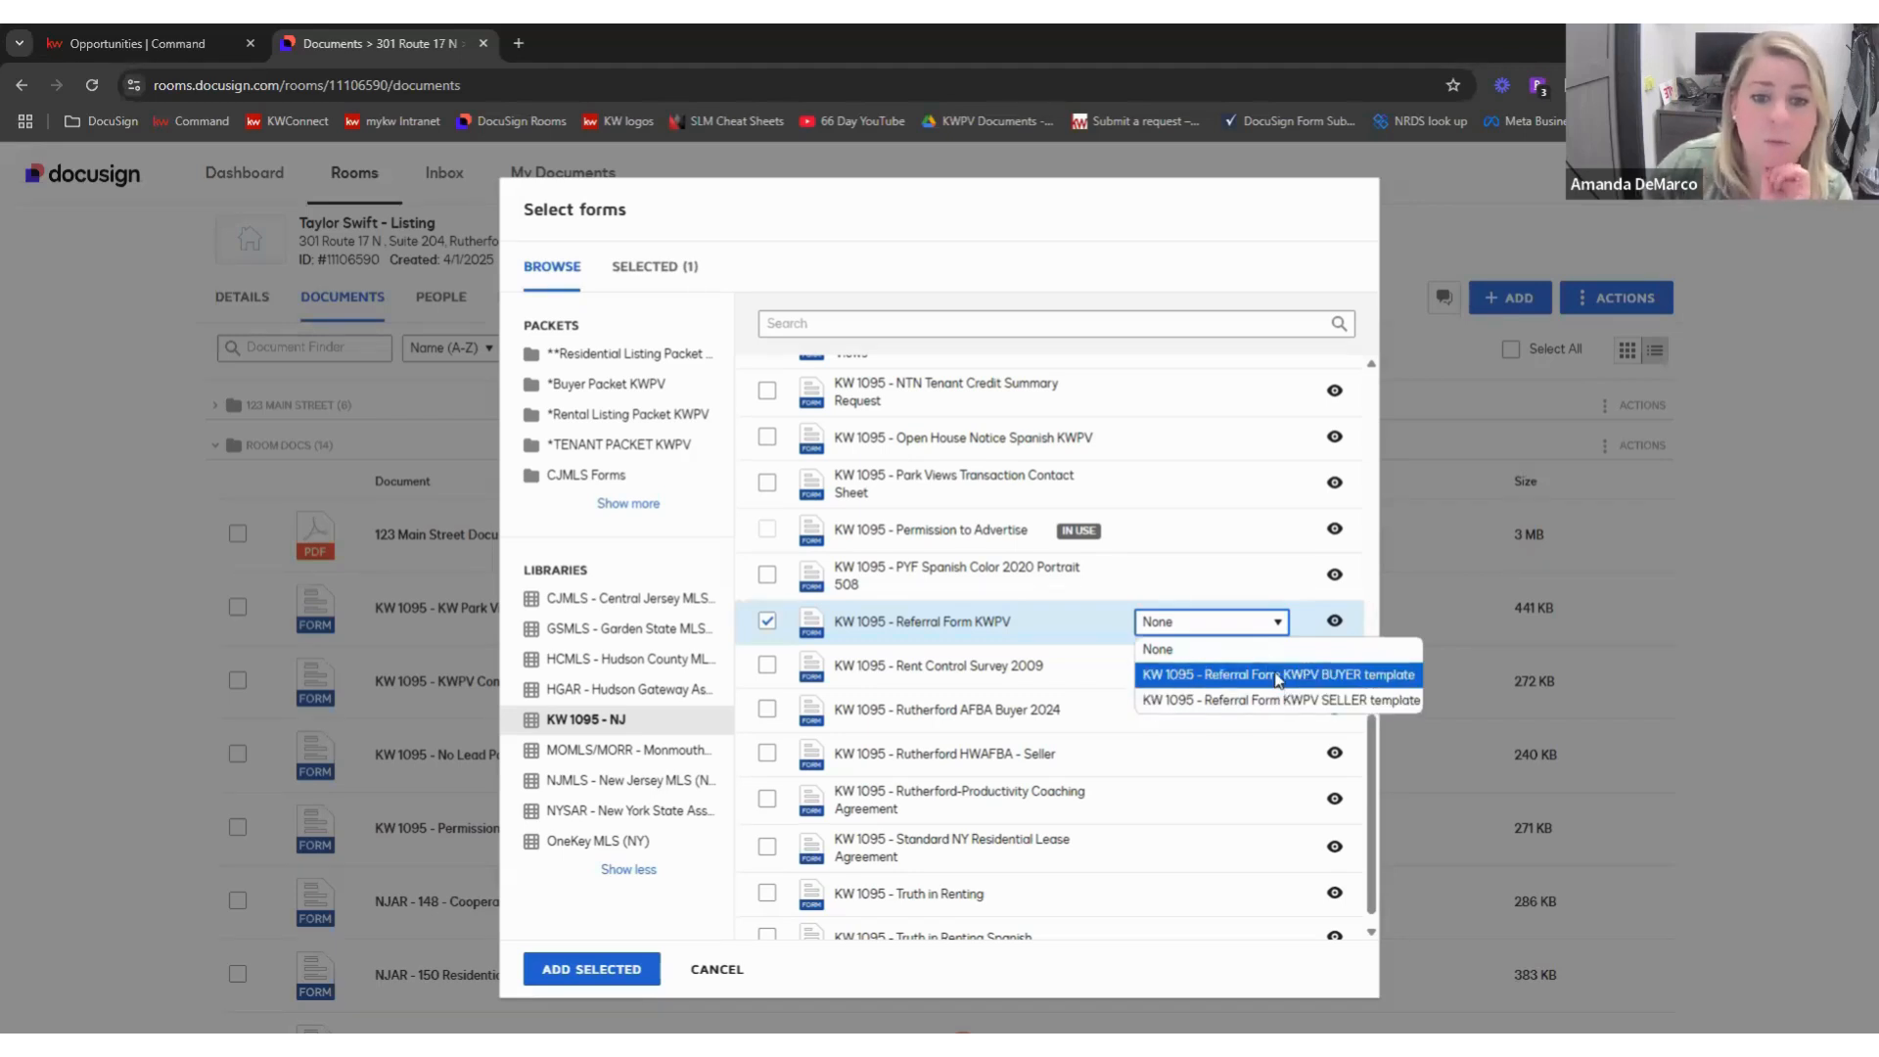
left_click(1277, 676)
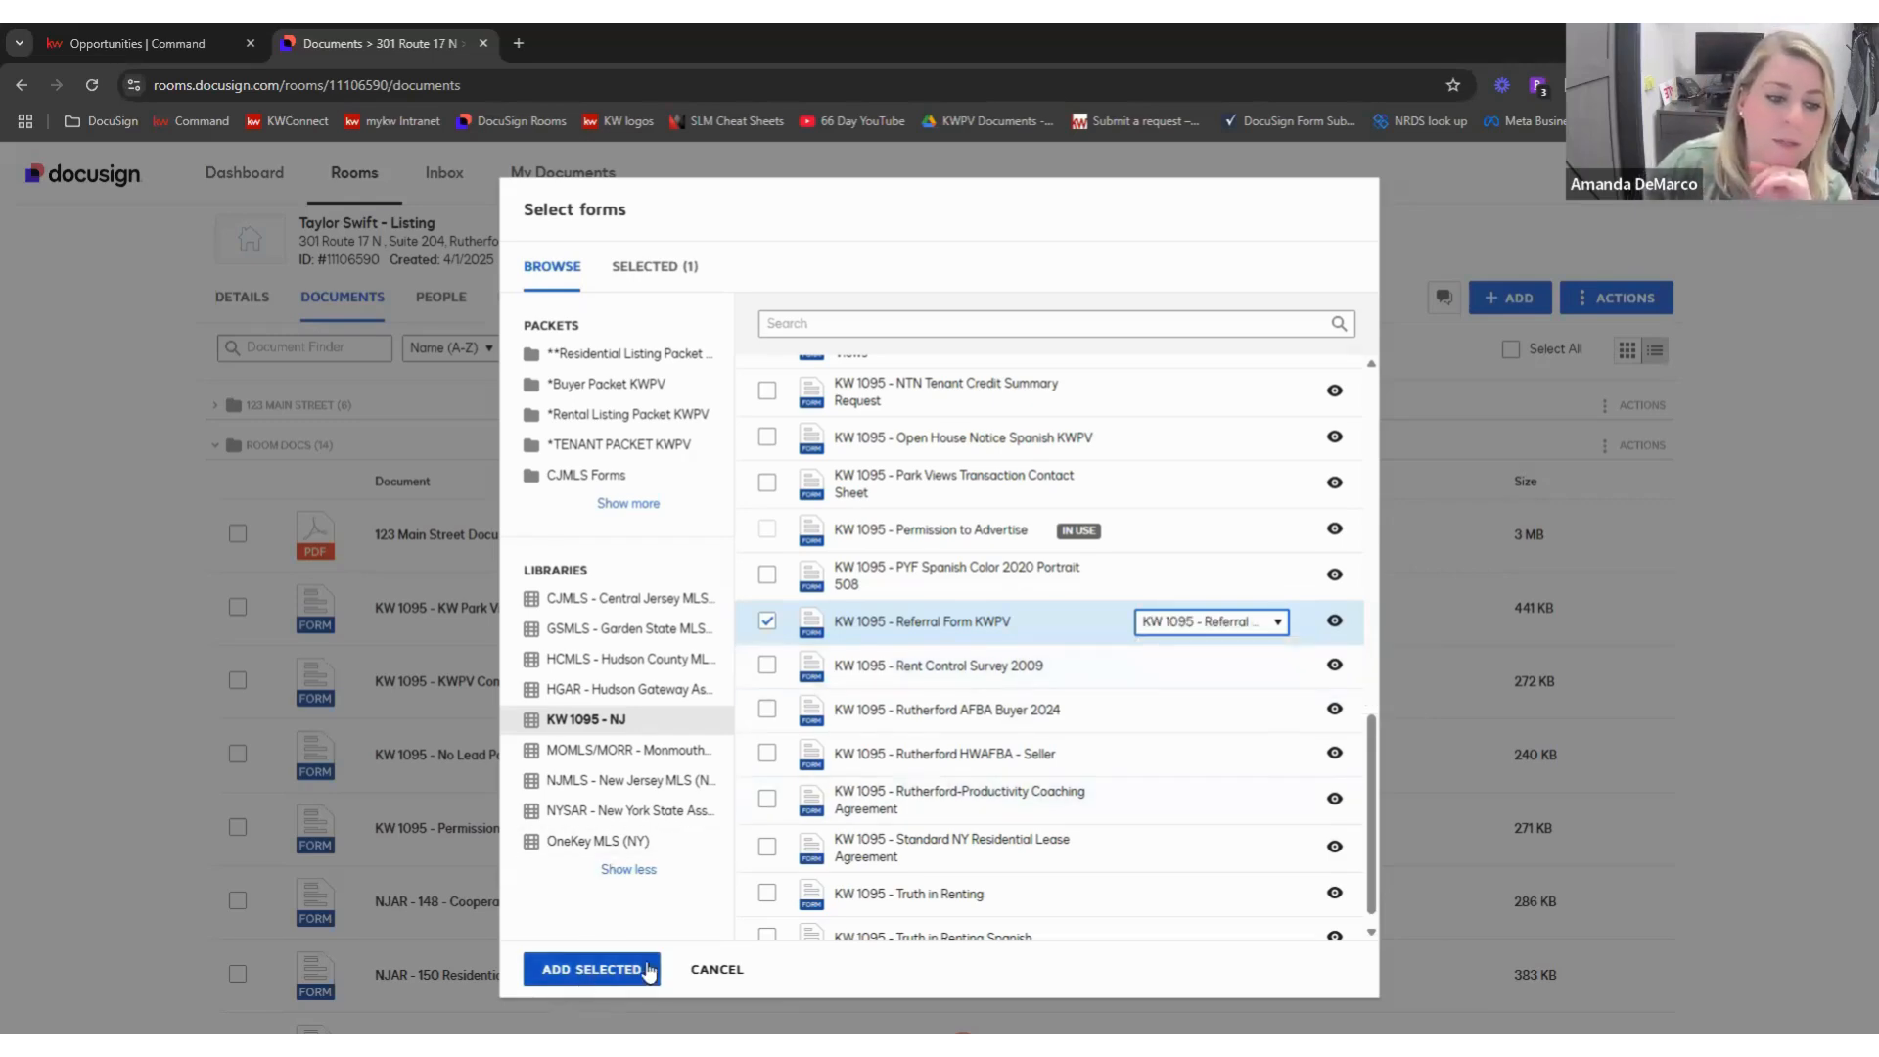
left_click(587, 968)
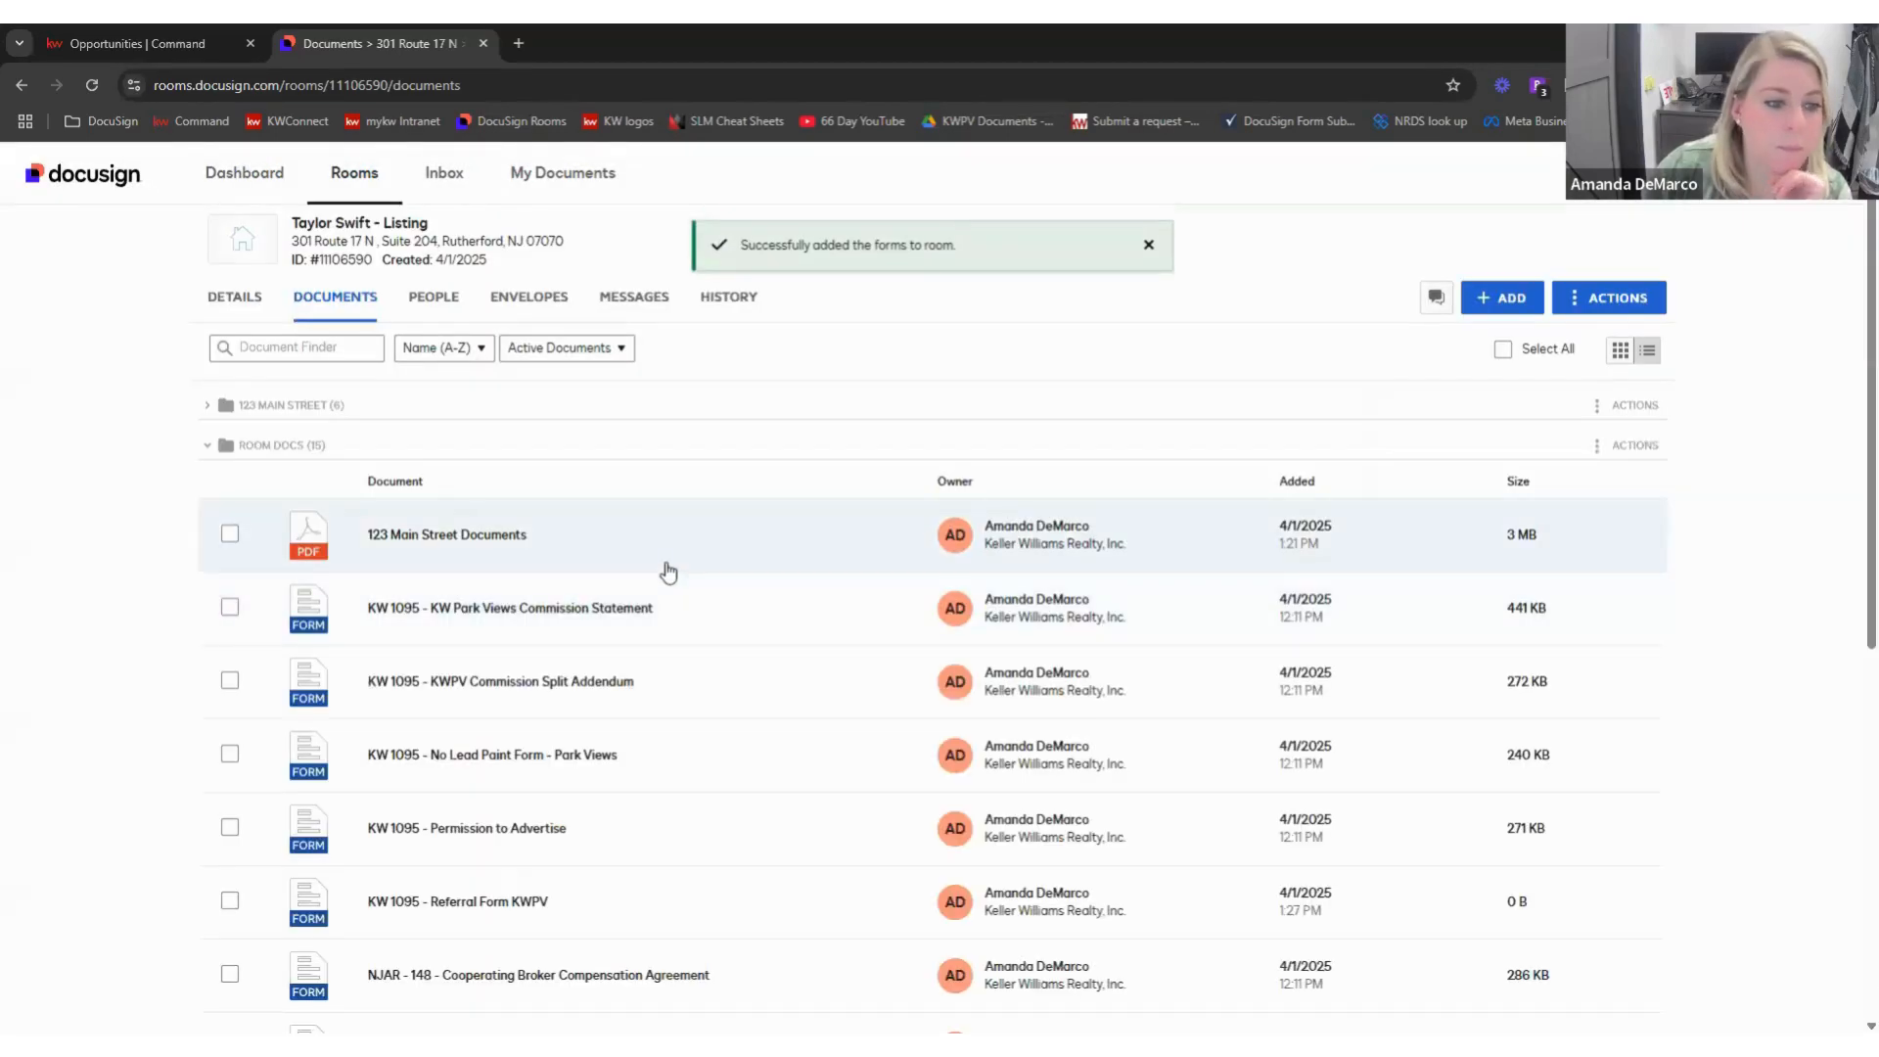
scroll(611, 592, "down", 2)
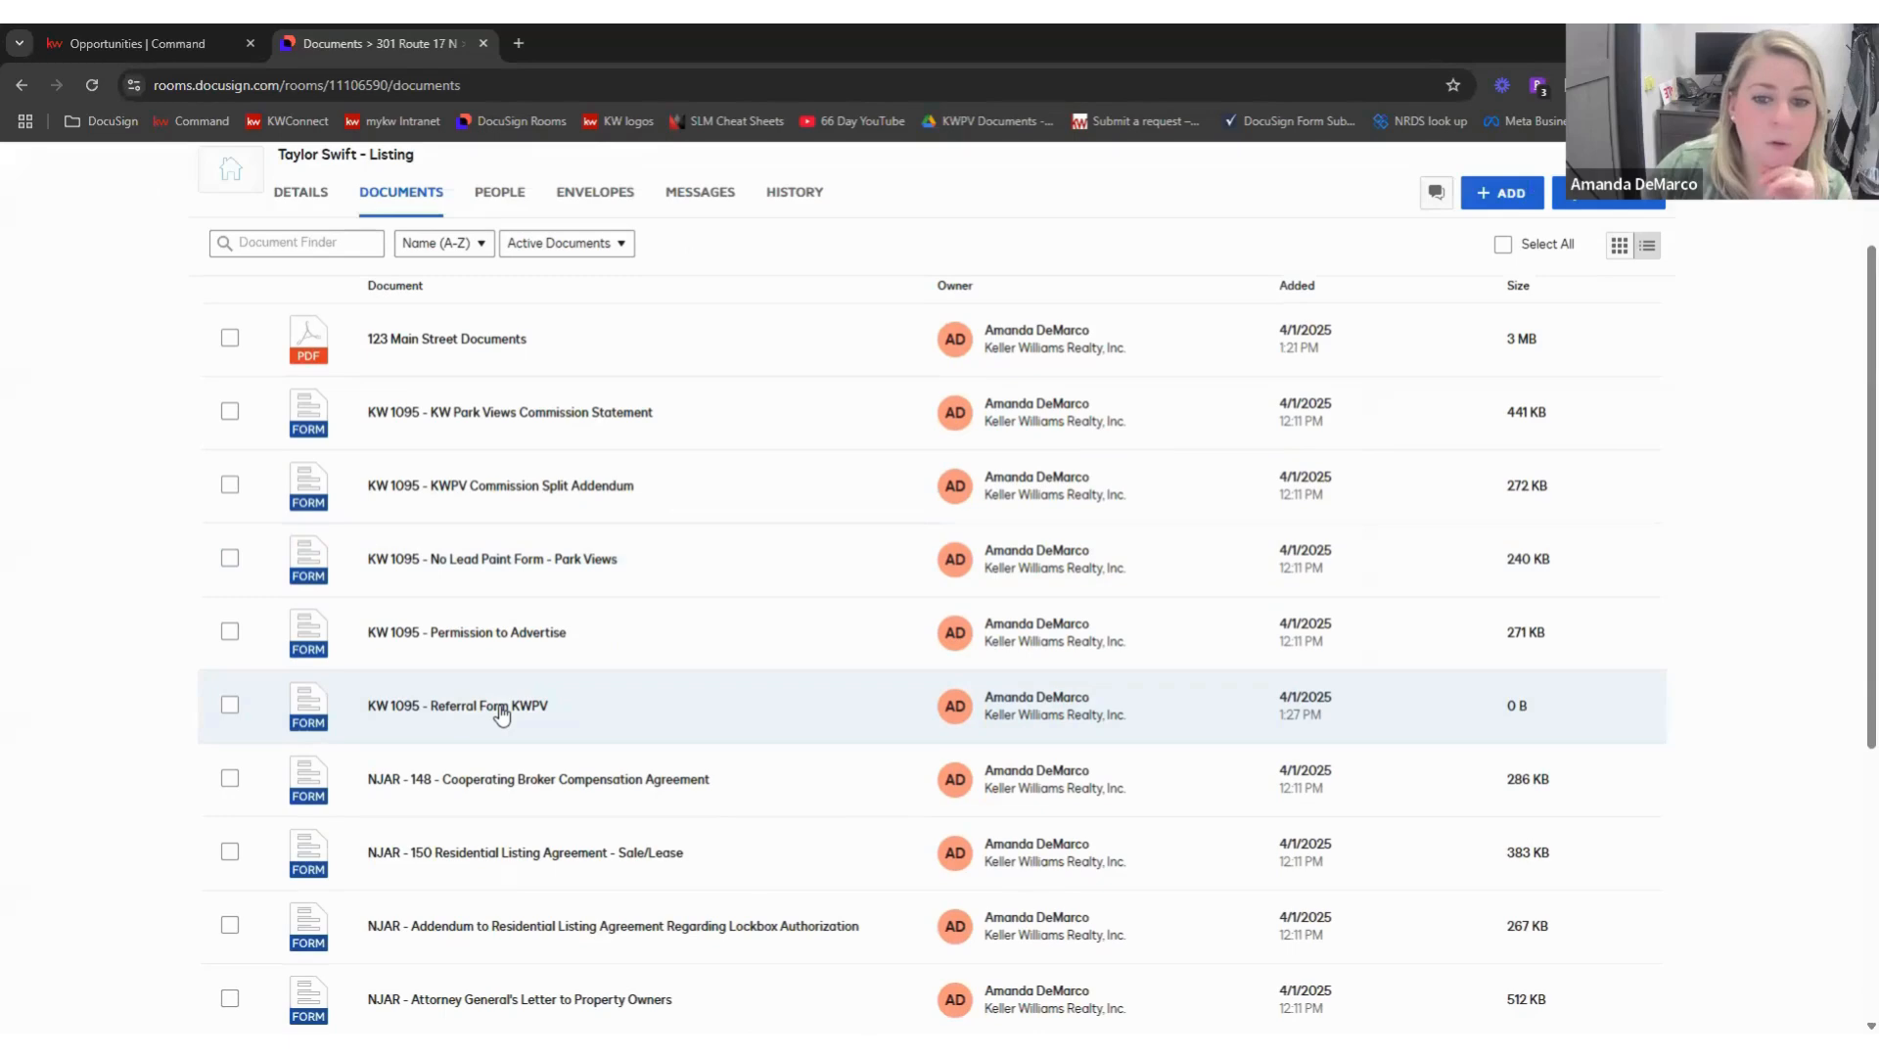
left_click(1035, 711)
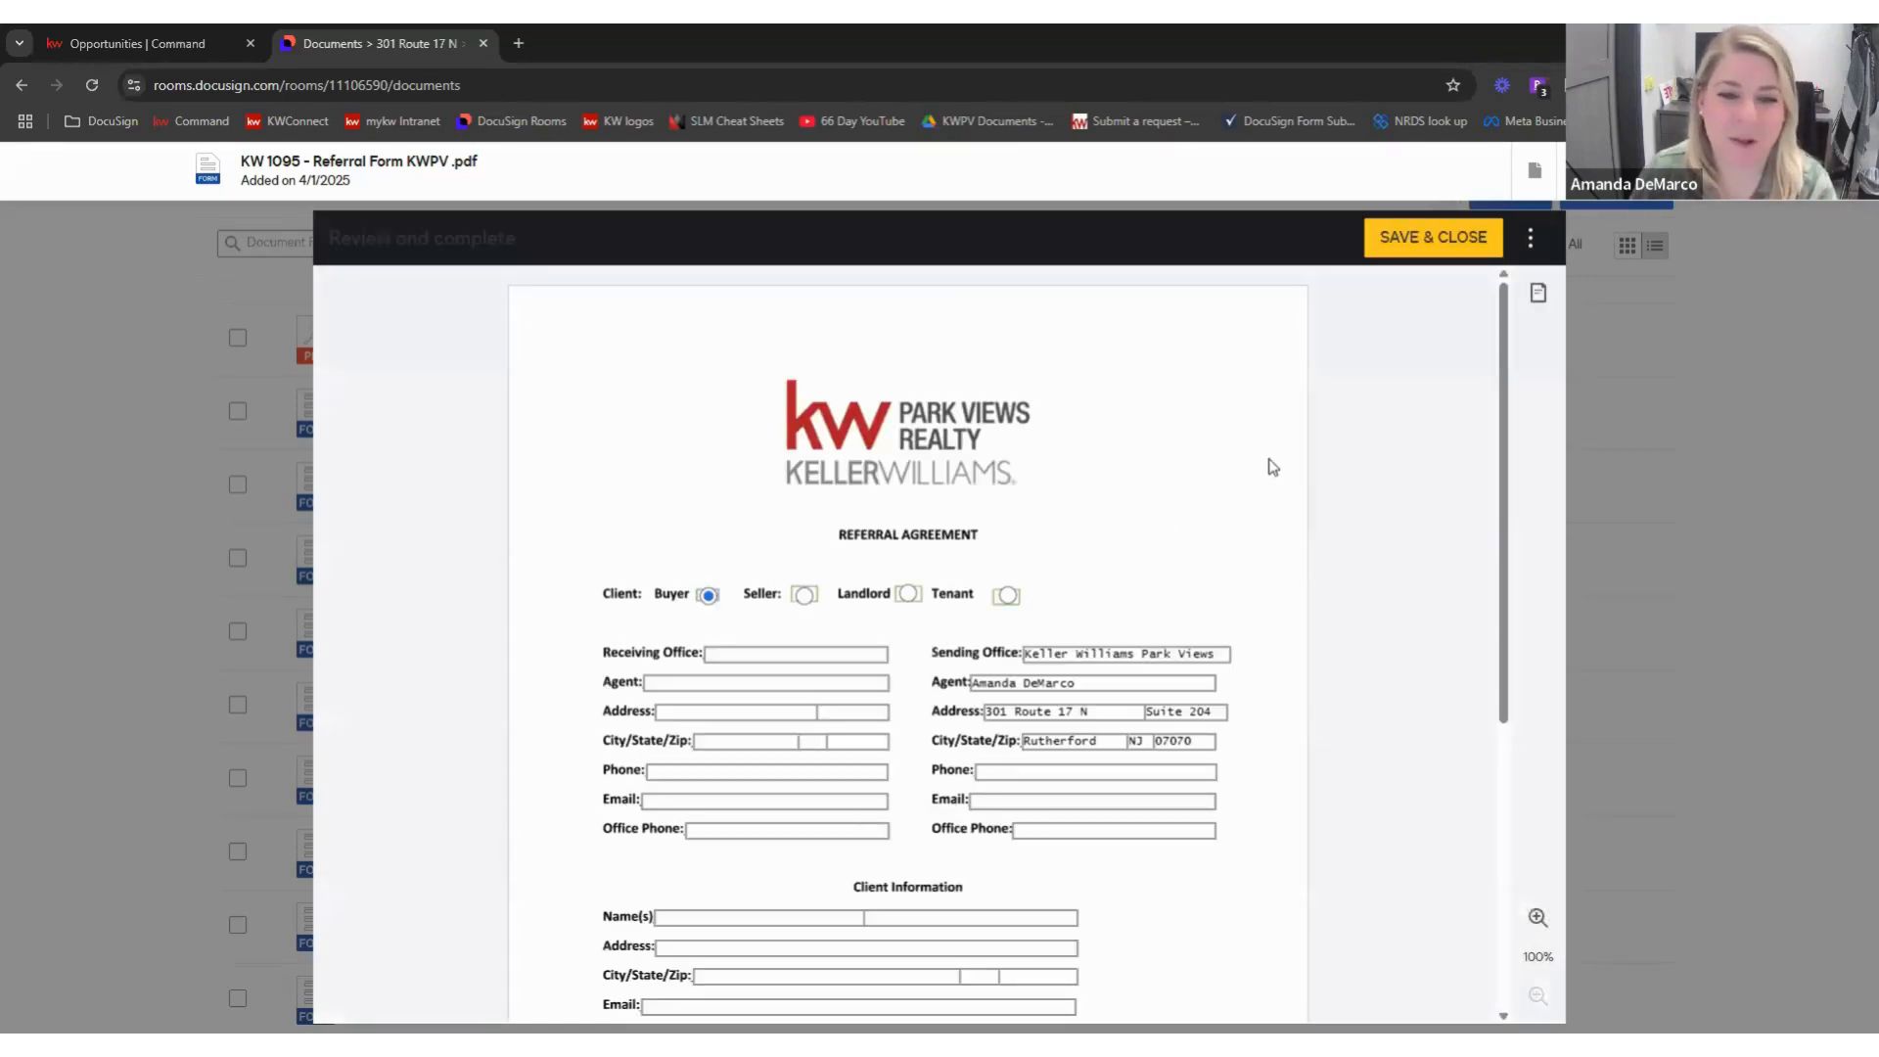
scroll(695, 519, "down", 2)
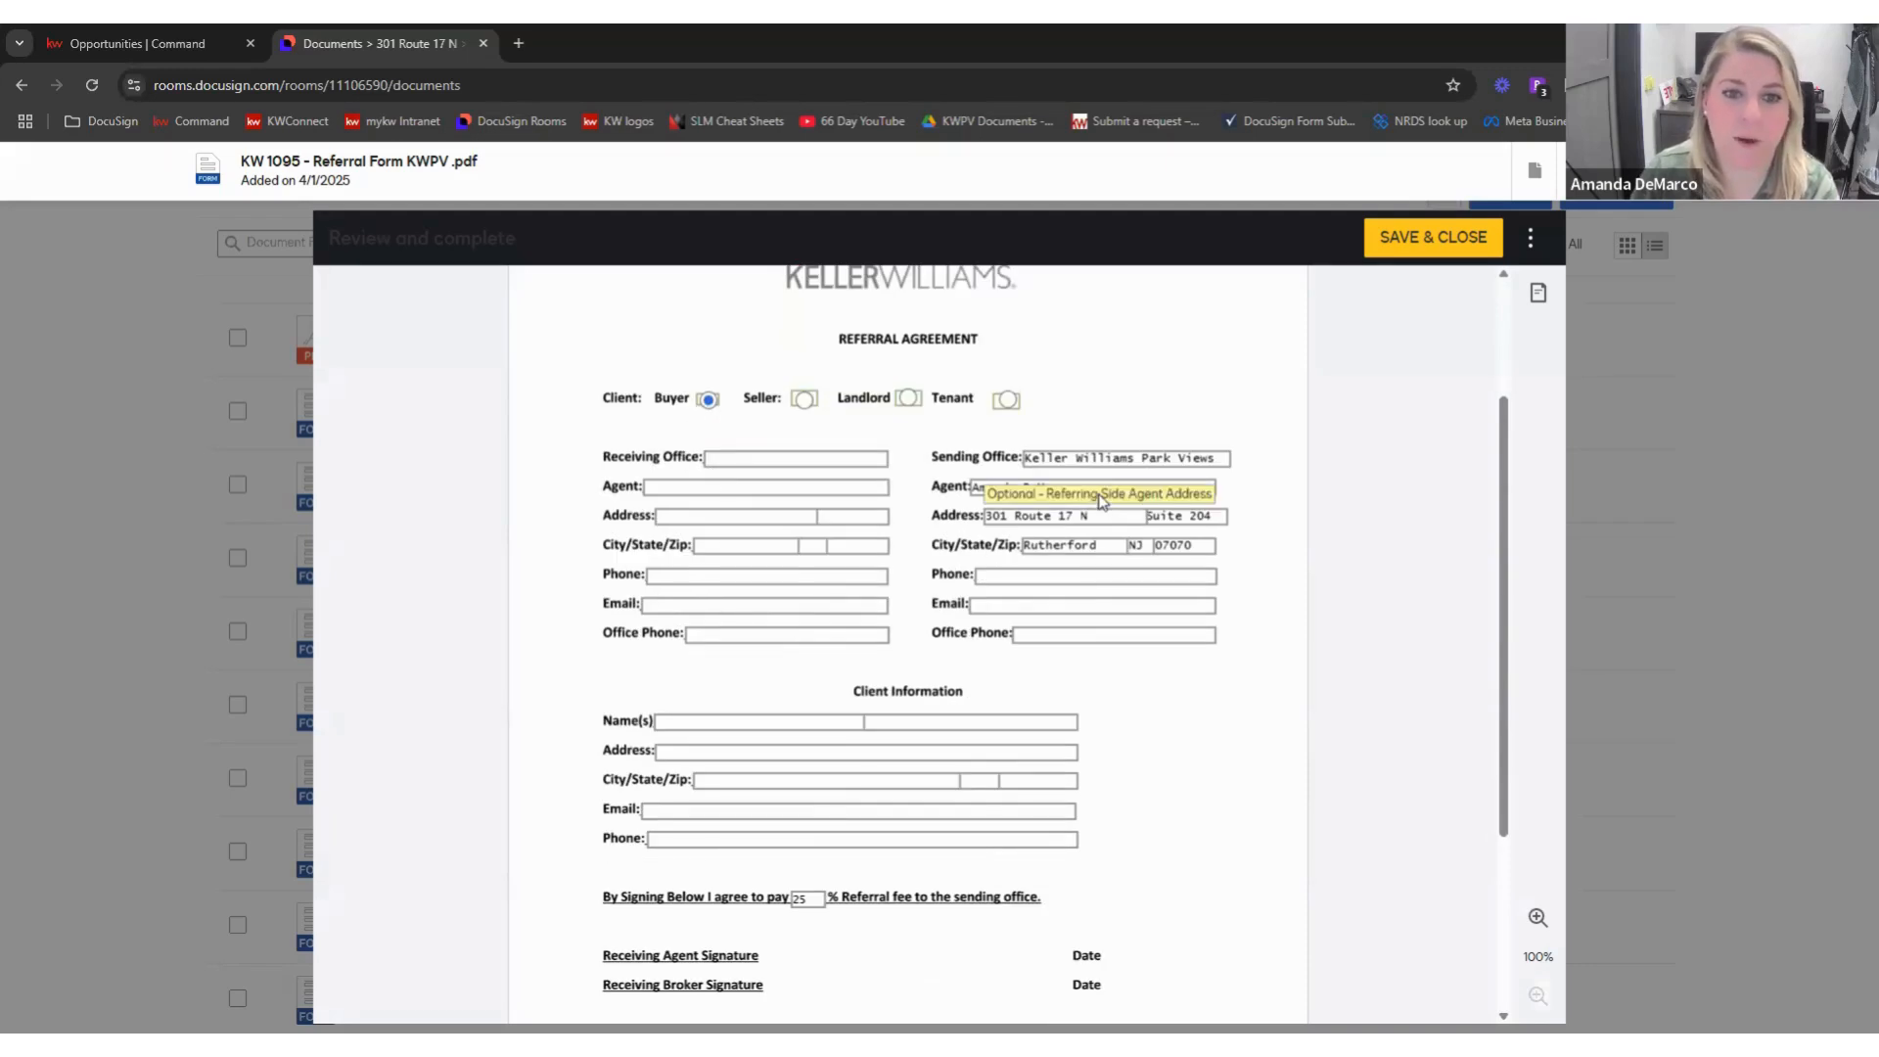
scroll(857, 798, "down", 3)
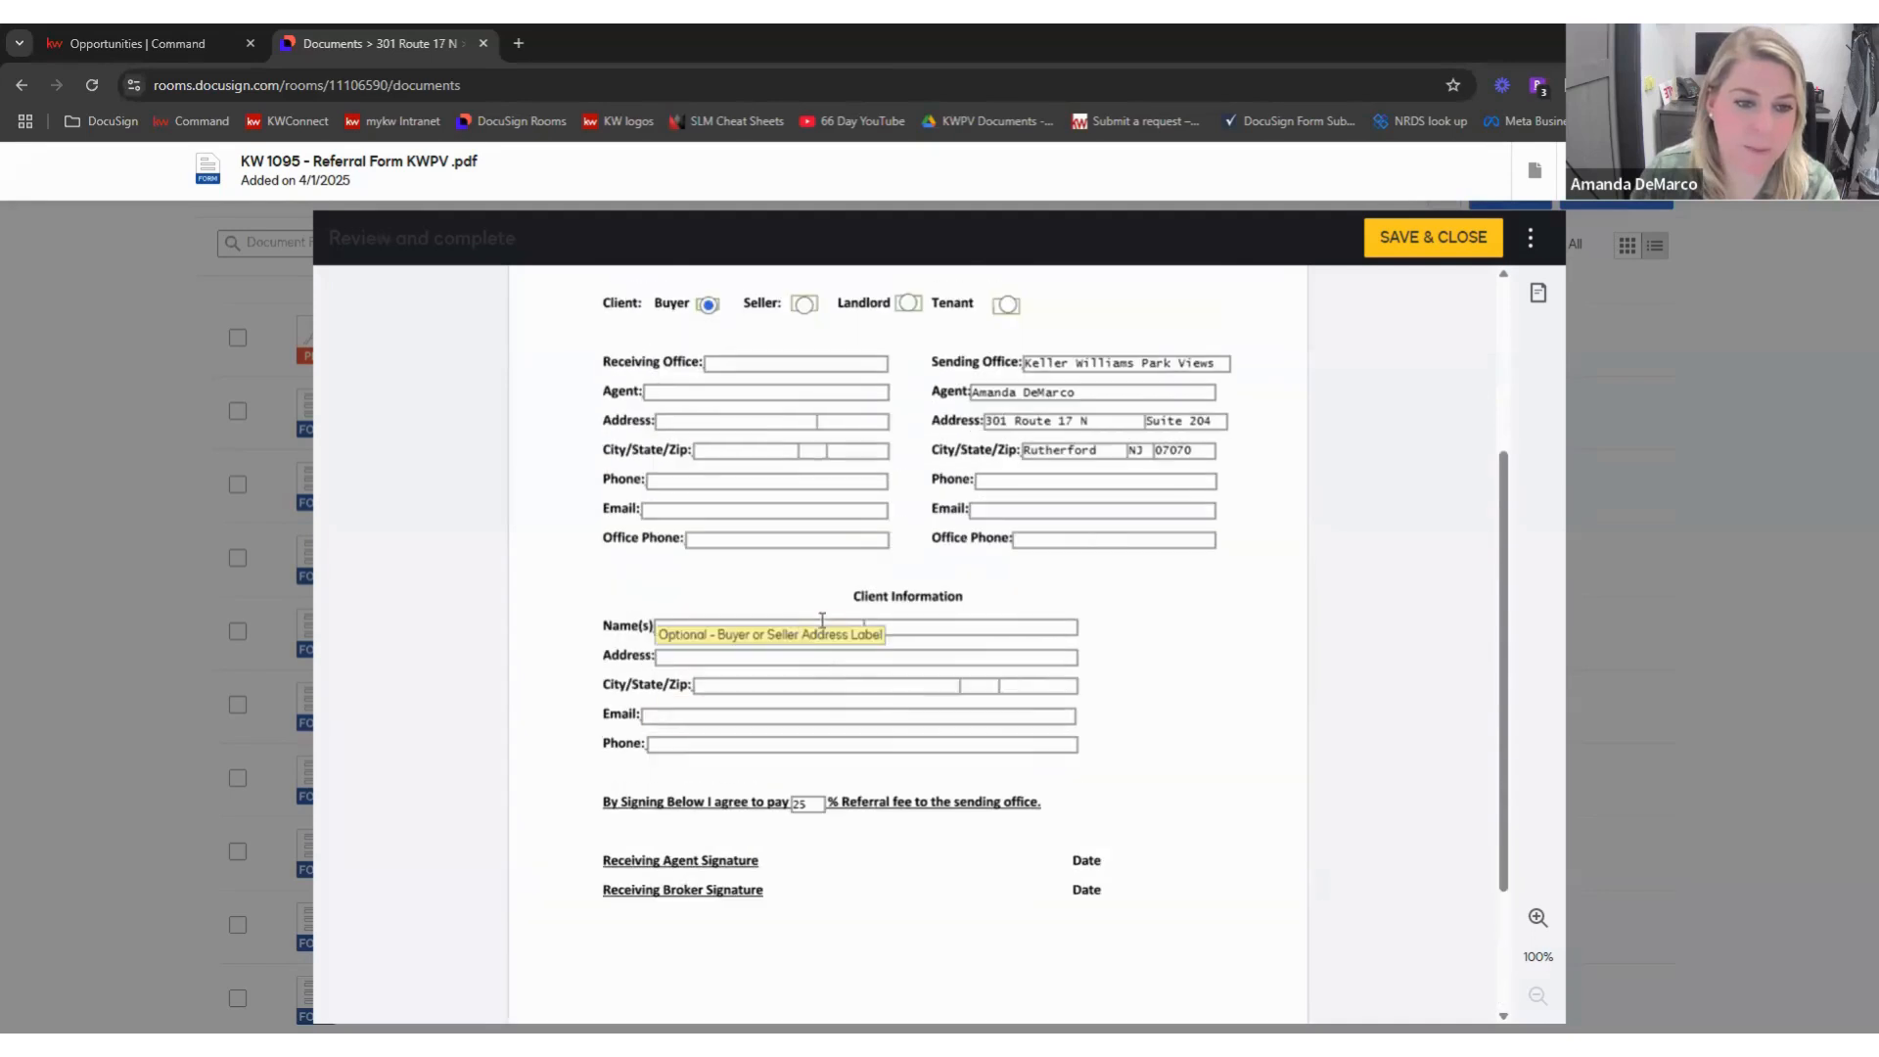
scroll(926, 708, "up", 2)
left_click(827, 626)
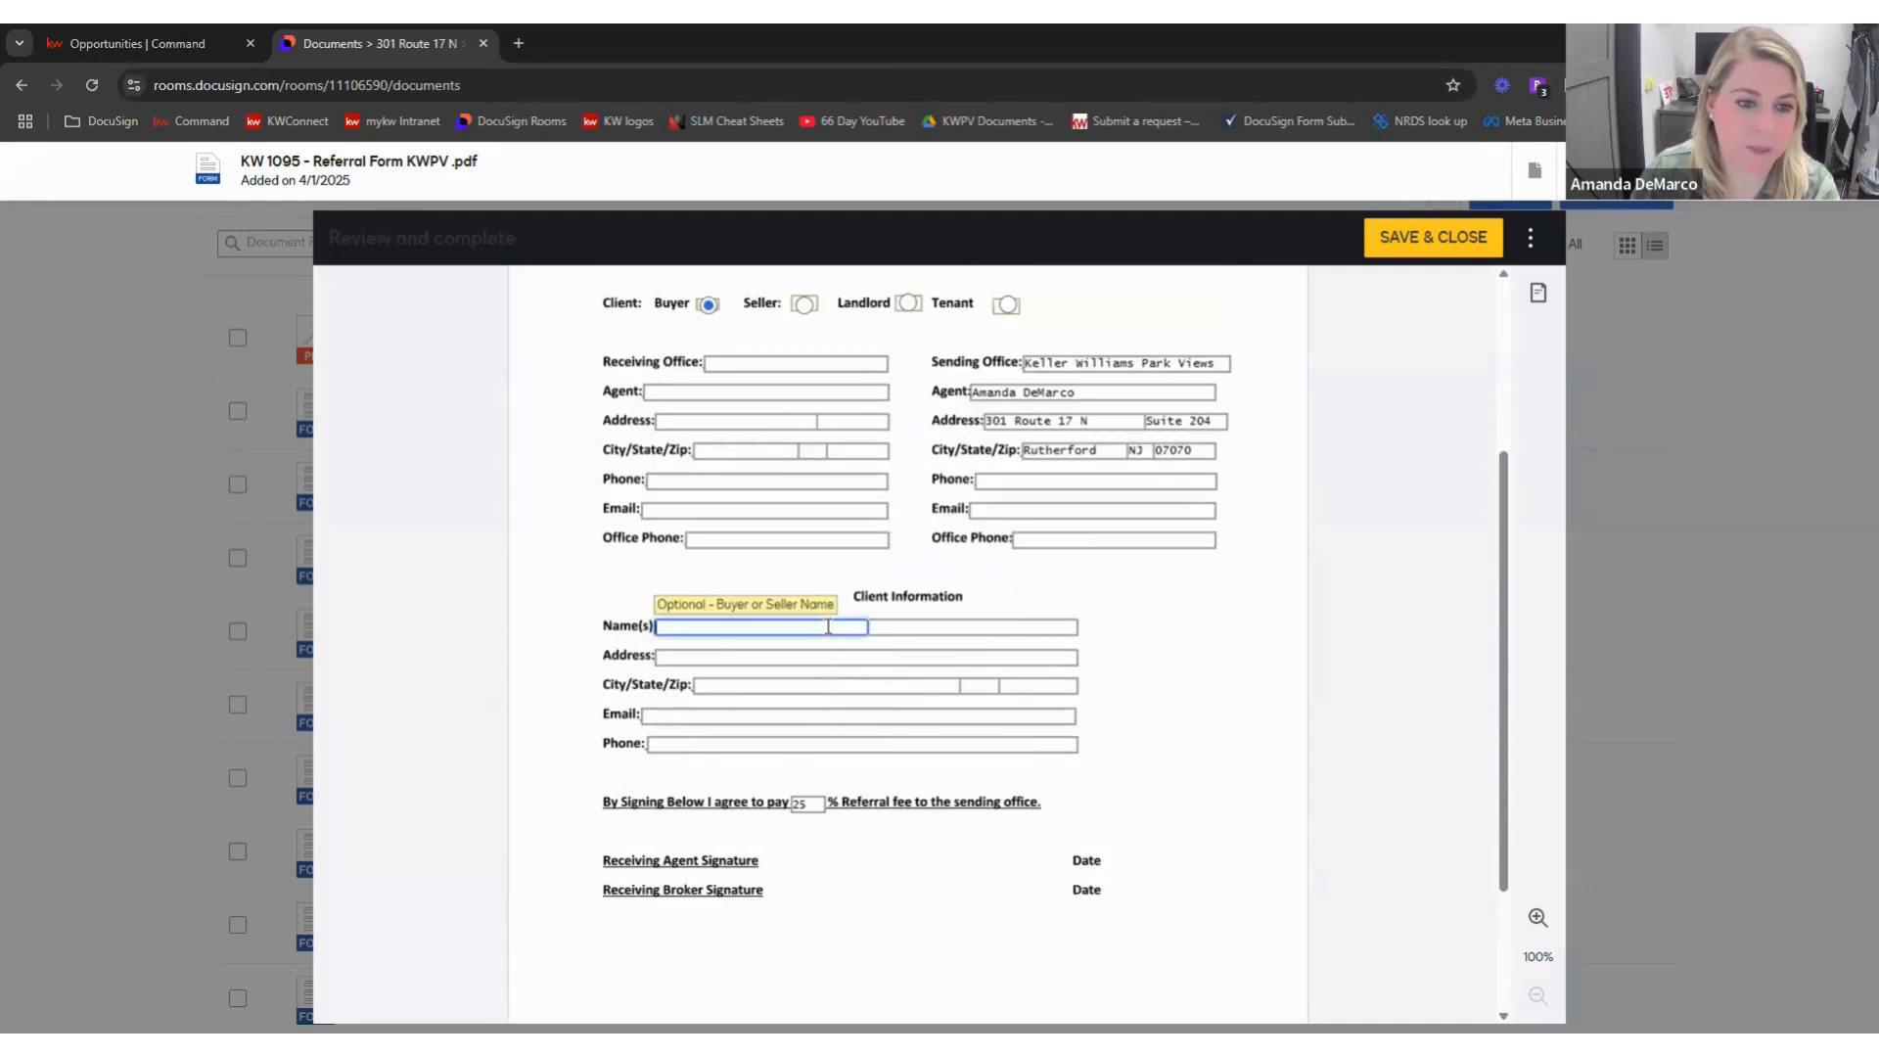
left_click(899, 626)
scroll(1141, 680, "up", 2)
left_click(749, 824)
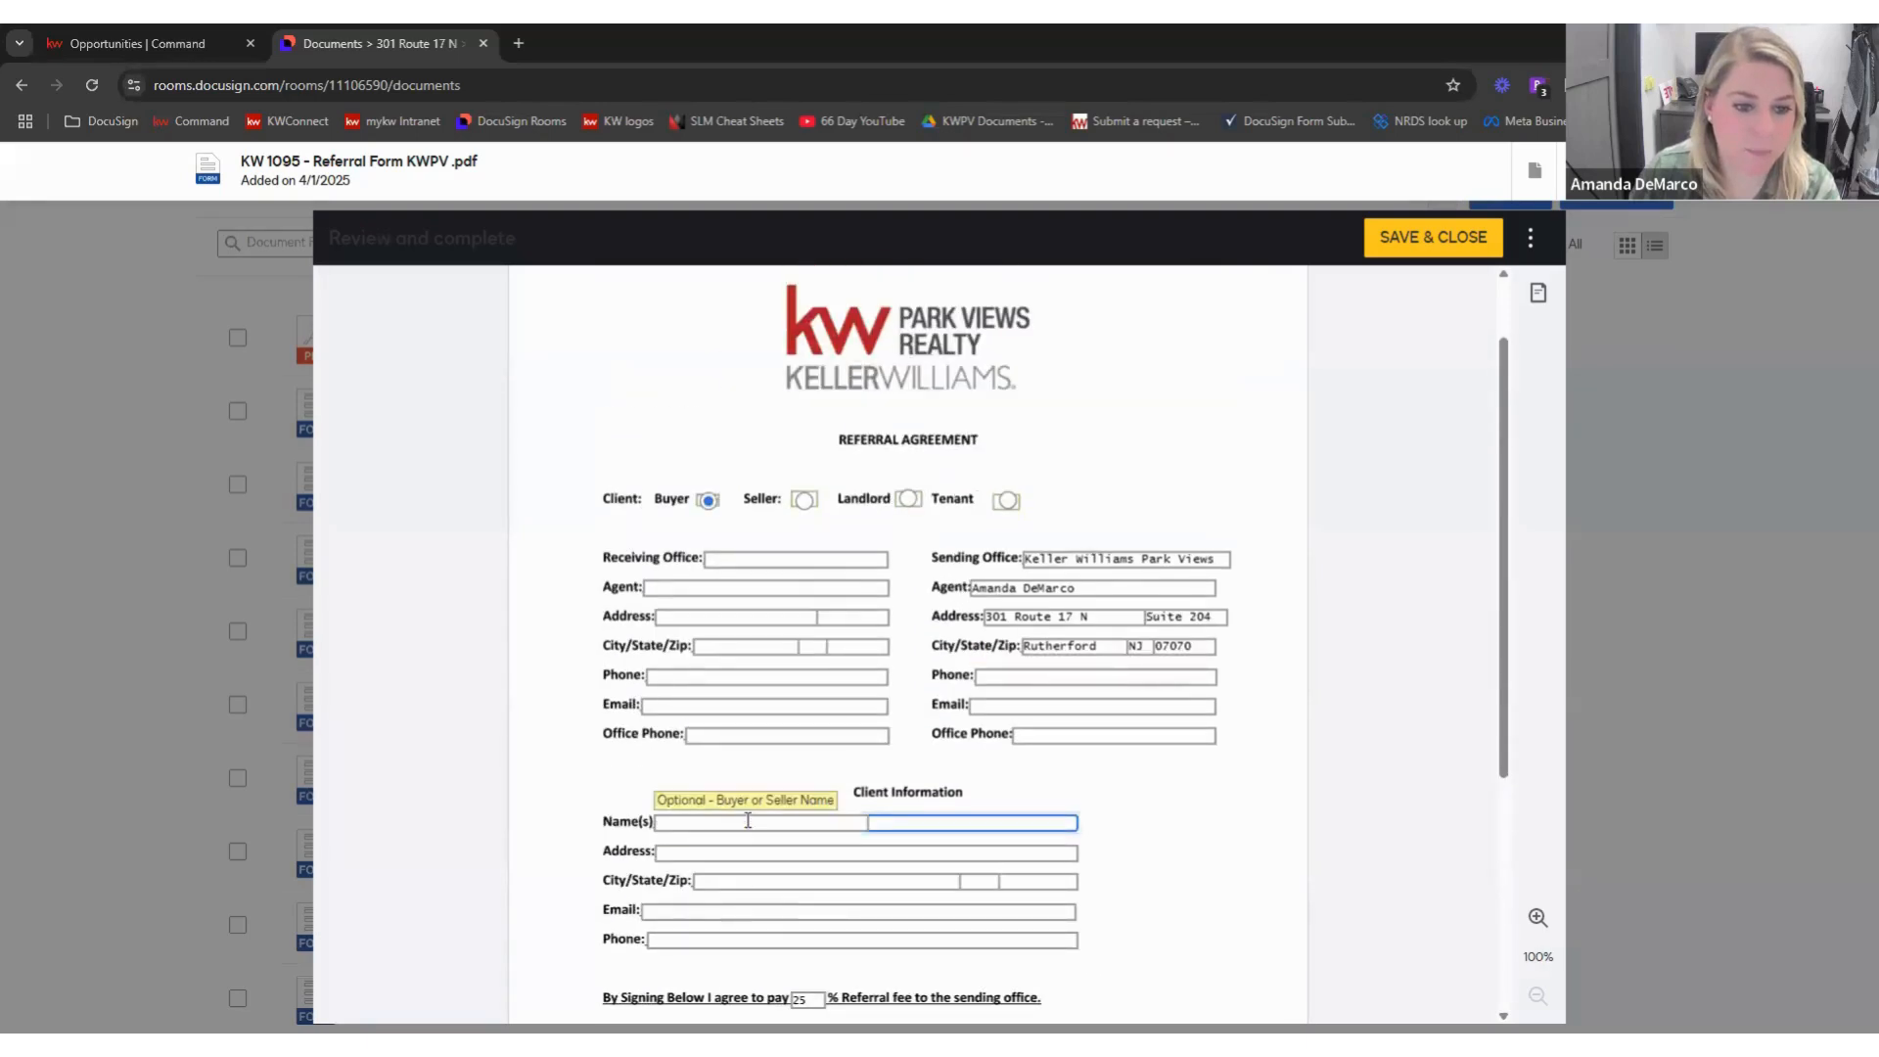
scroll(893, 767, "down", 4)
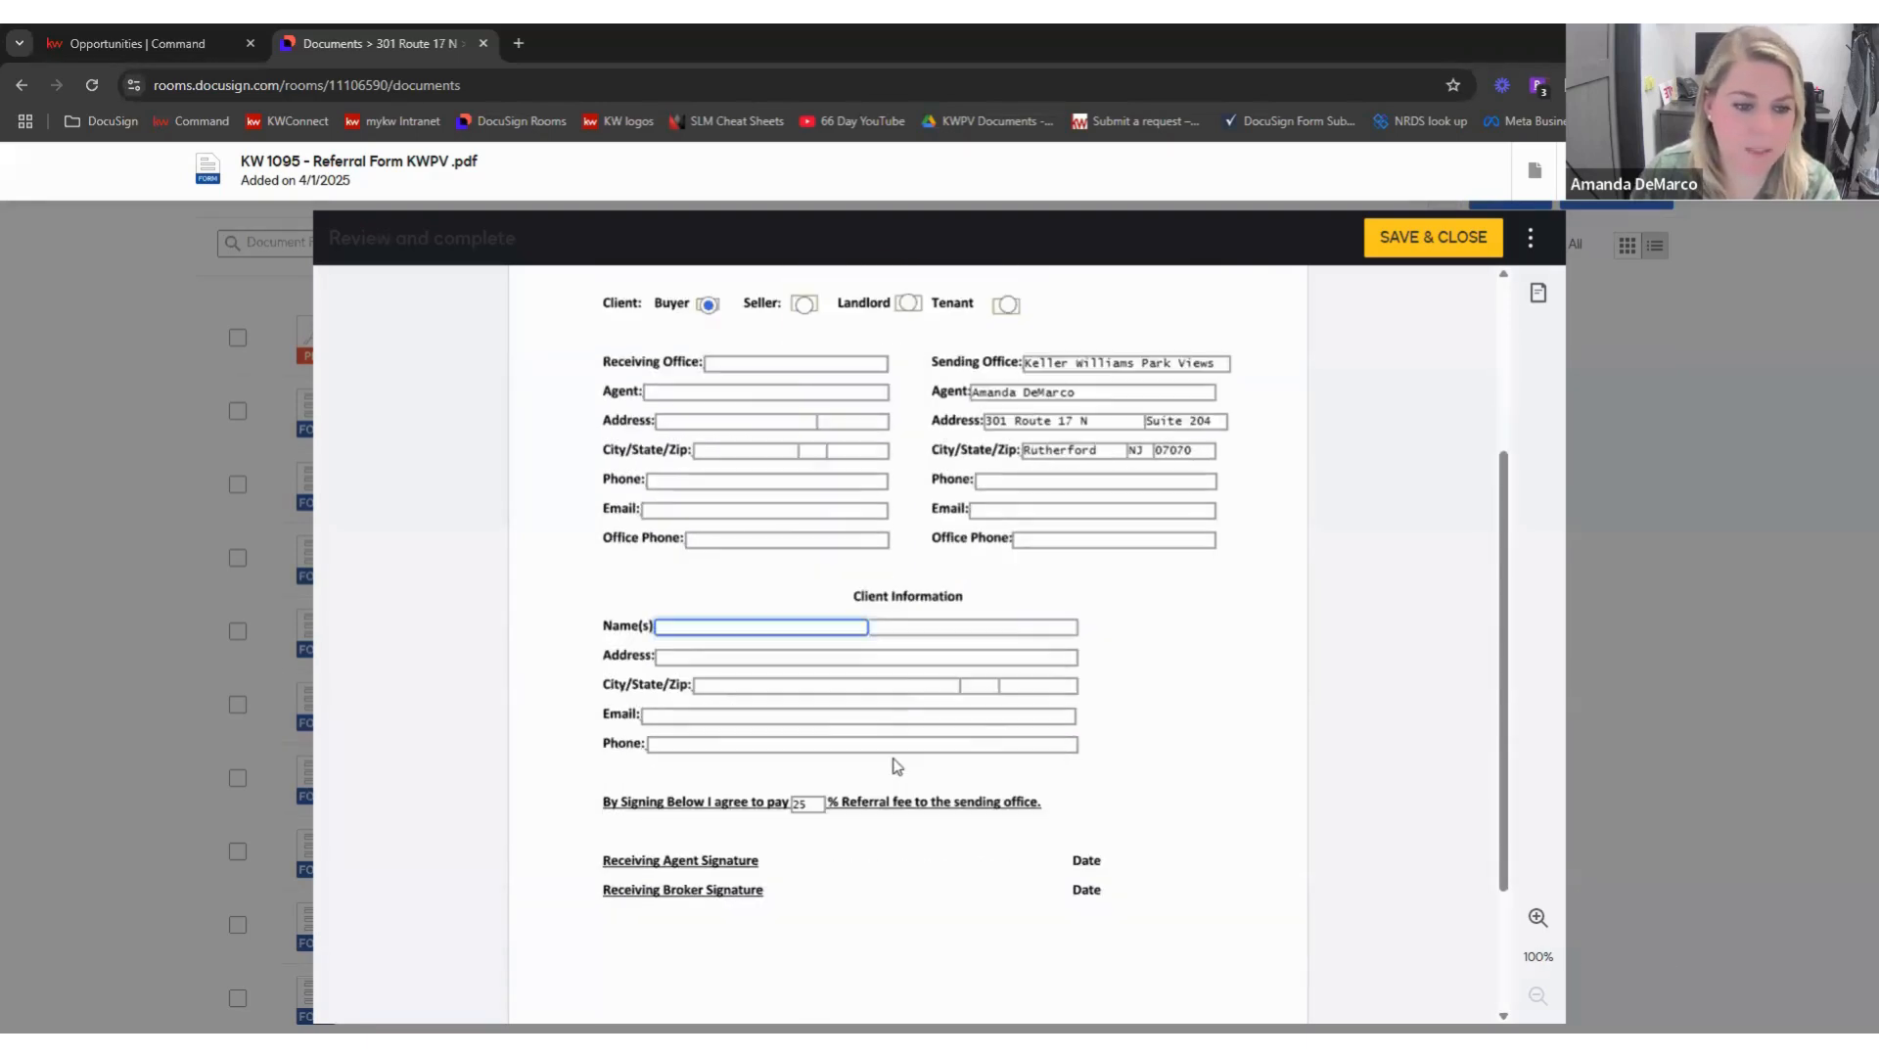
scroll(1023, 729, "up", 3)
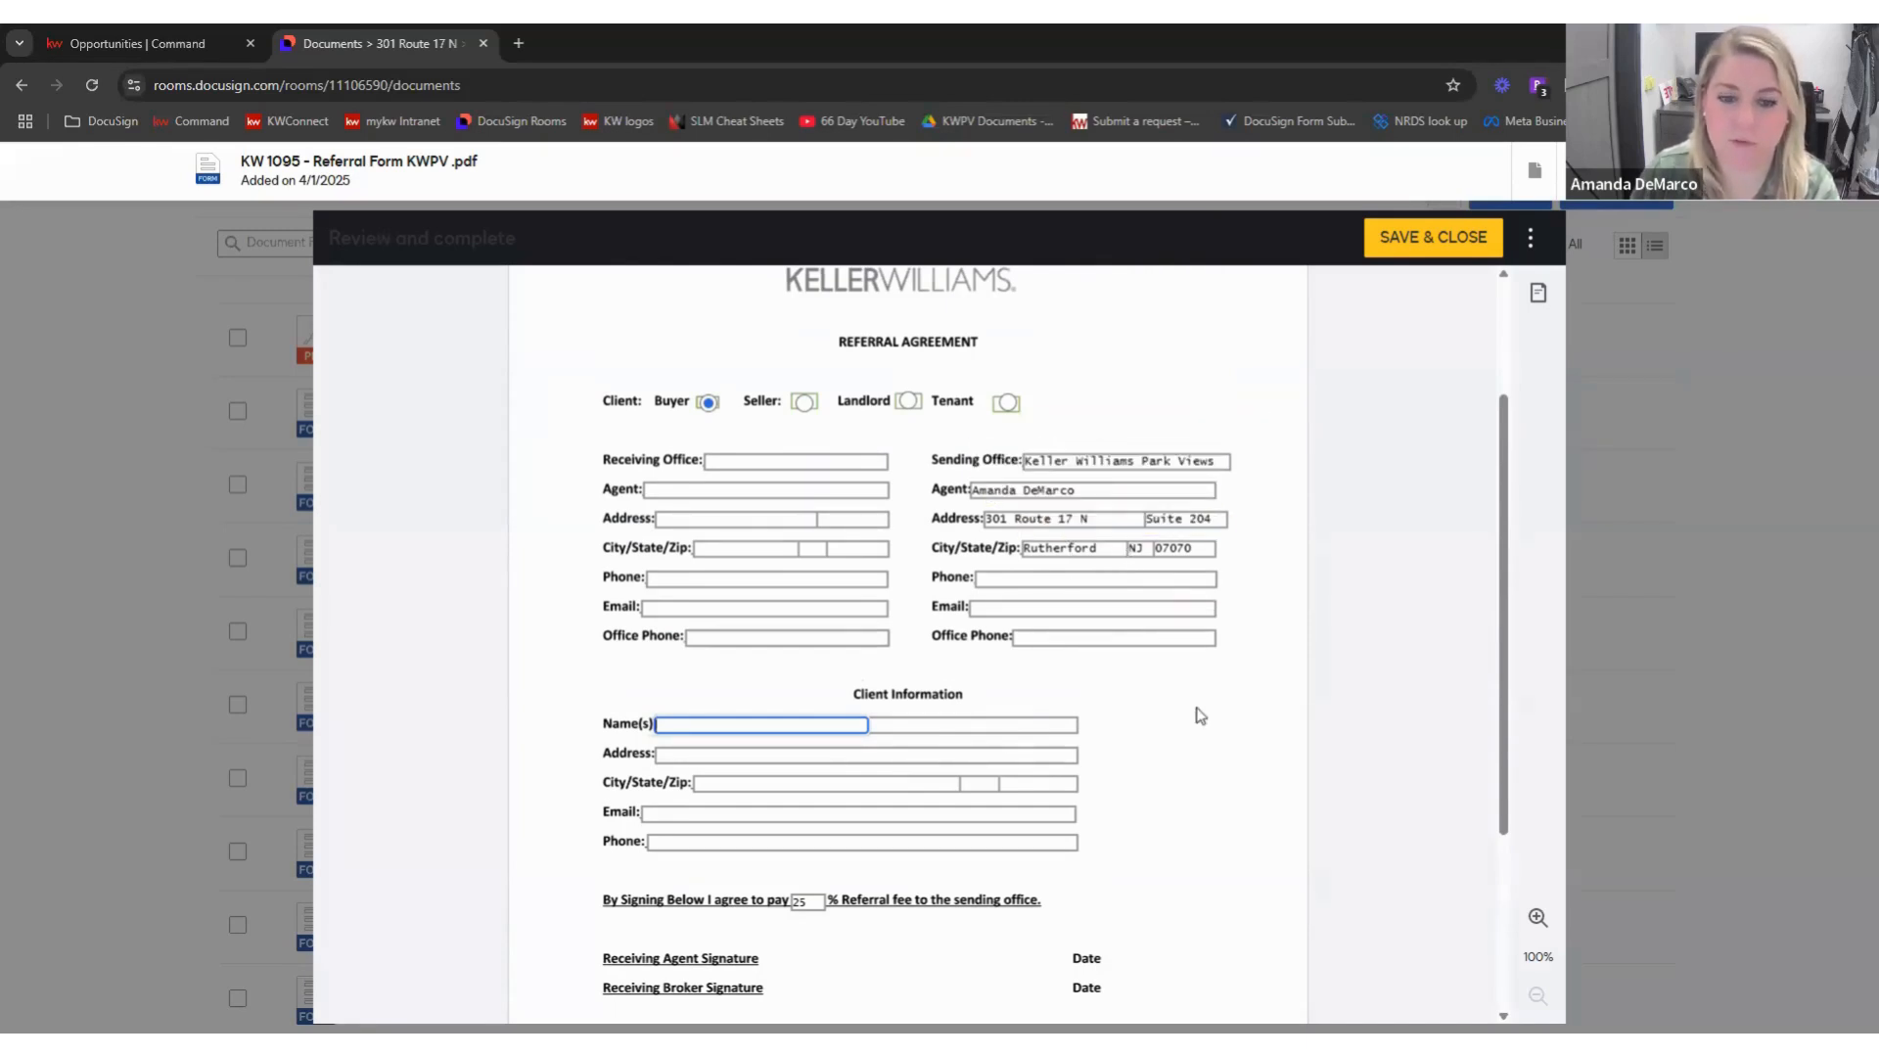
scroll(1184, 705, "down", 1)
scroll(1213, 726, "up", 3)
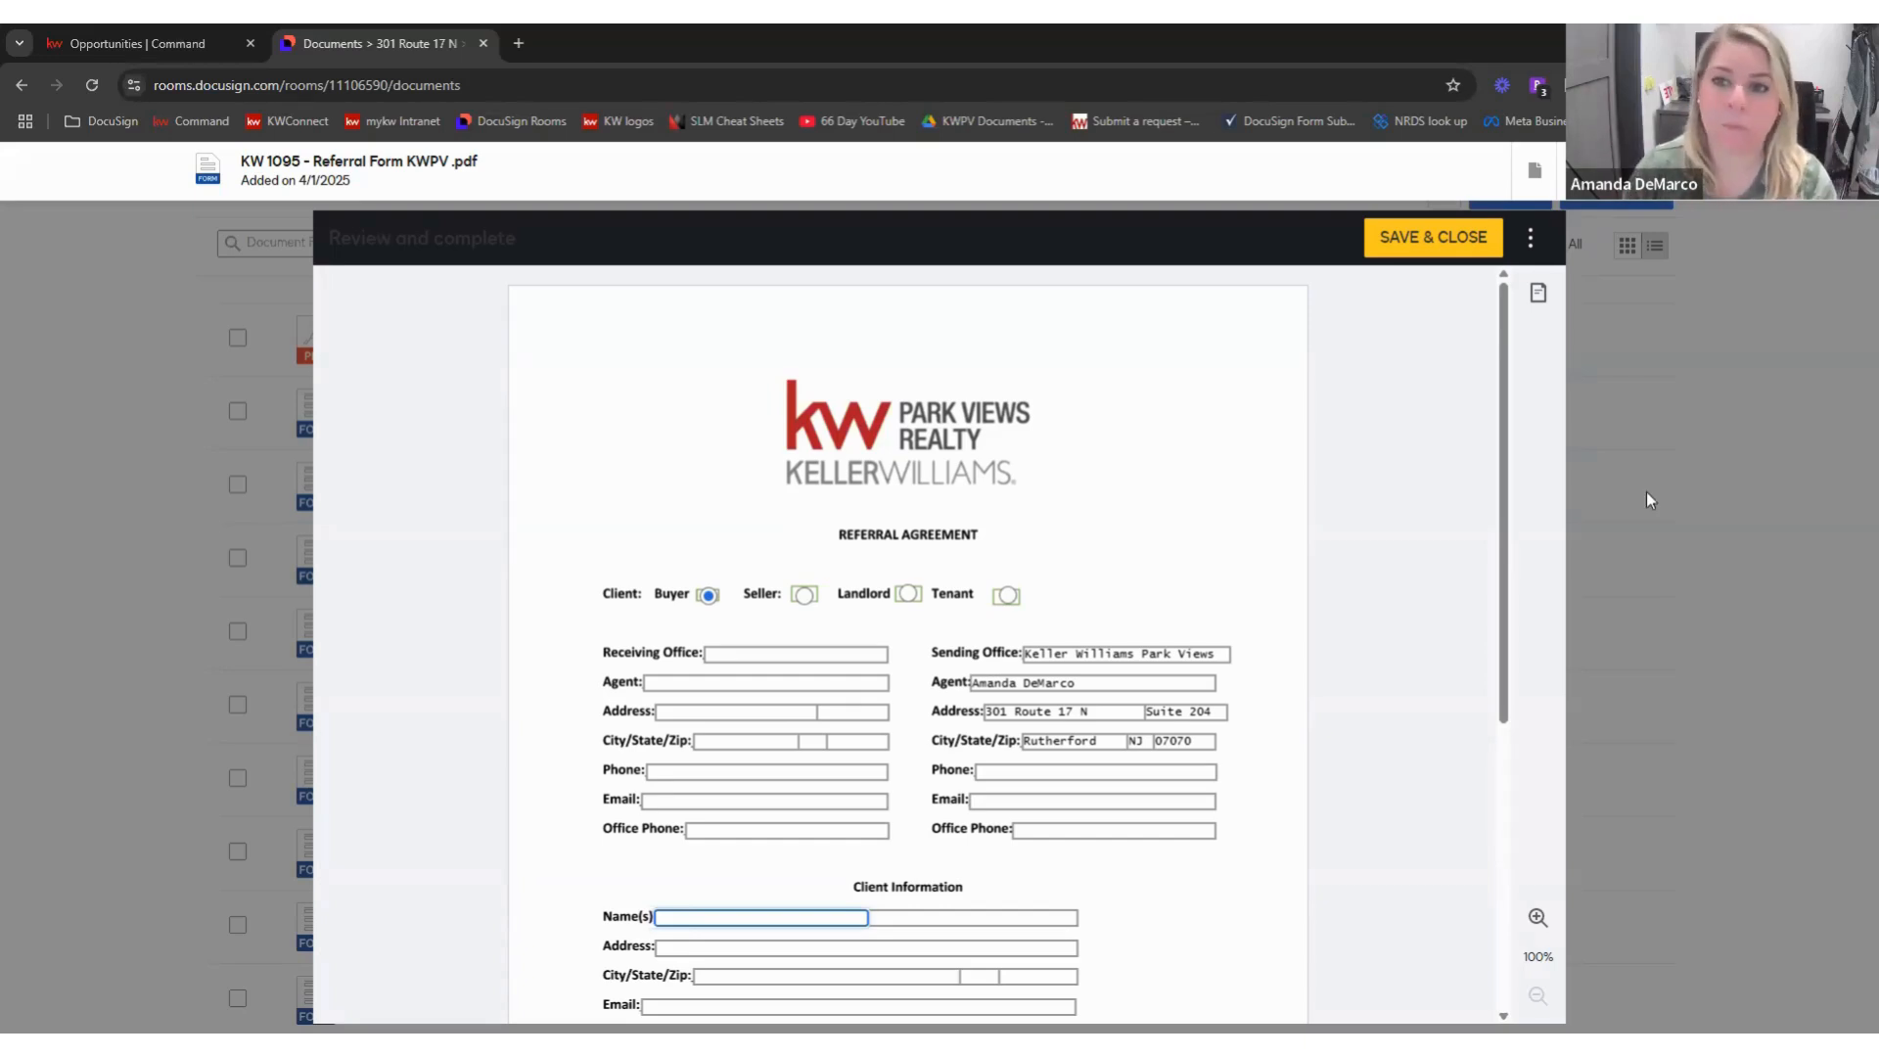
scroll(1108, 555, "up", 2)
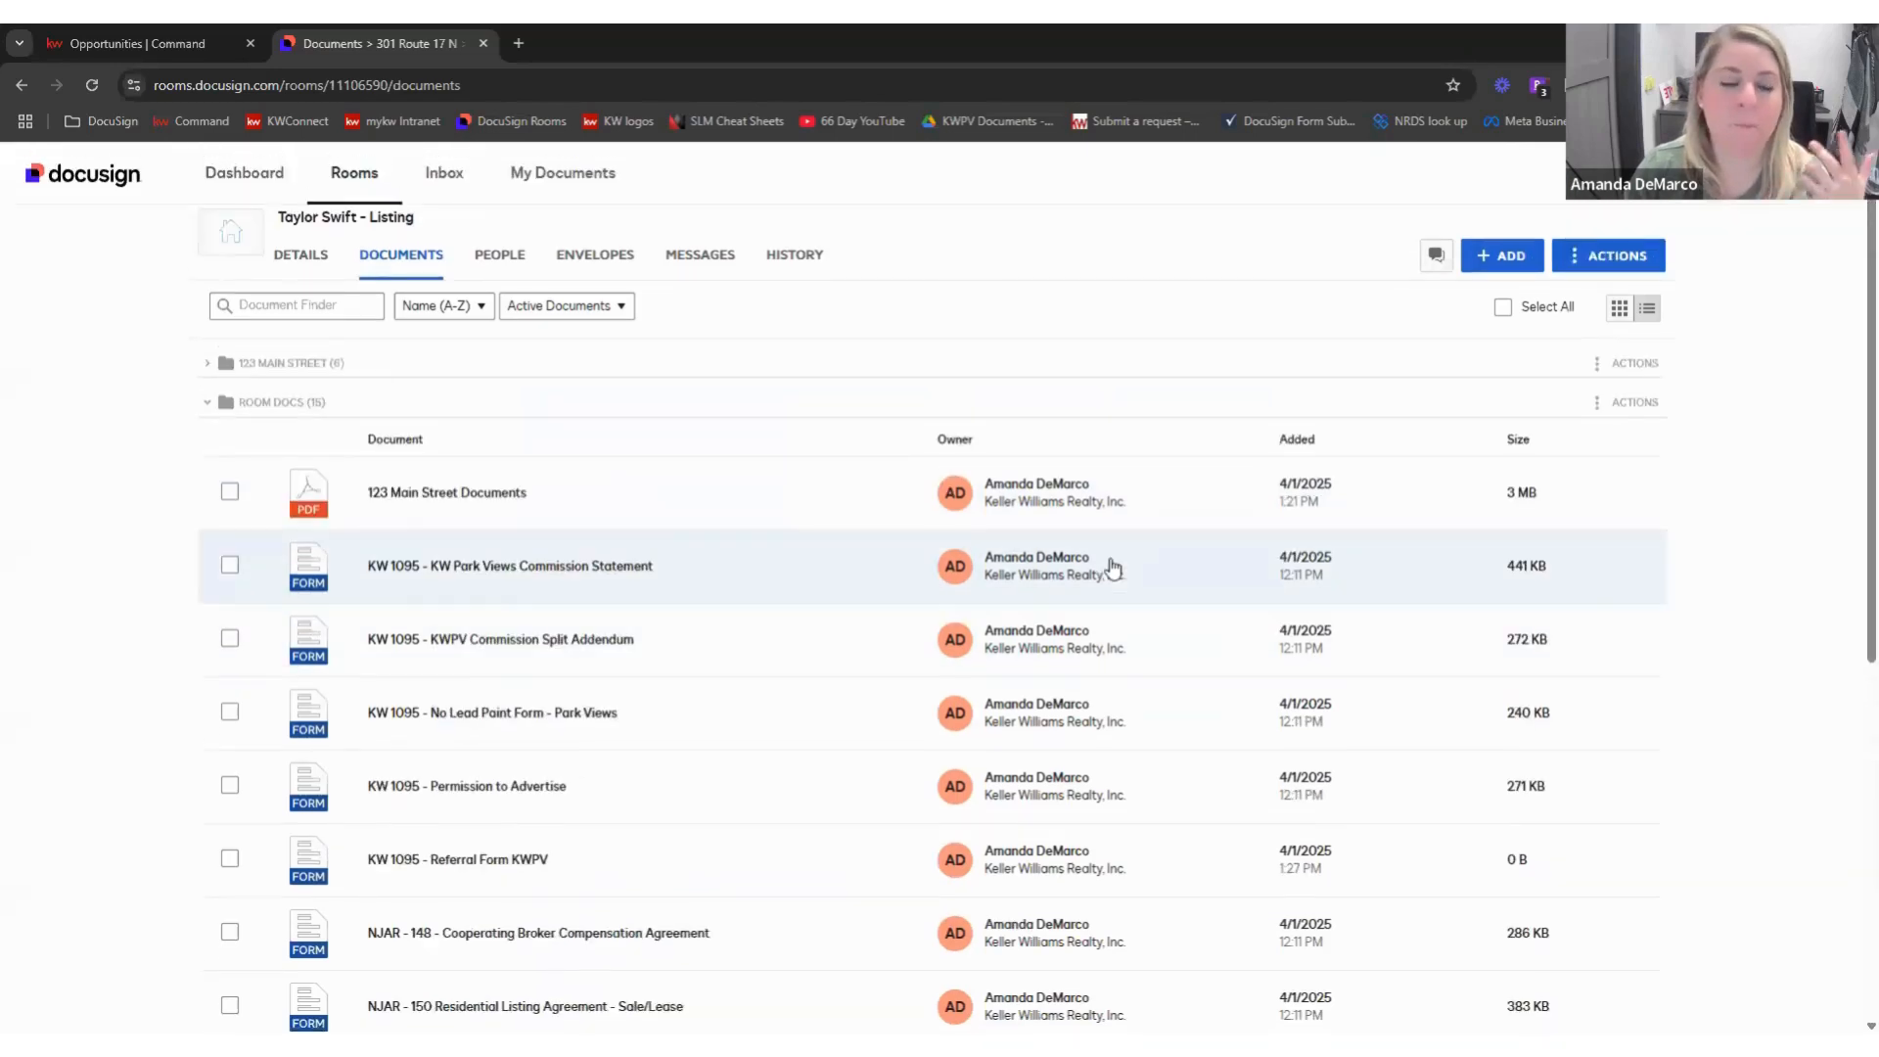